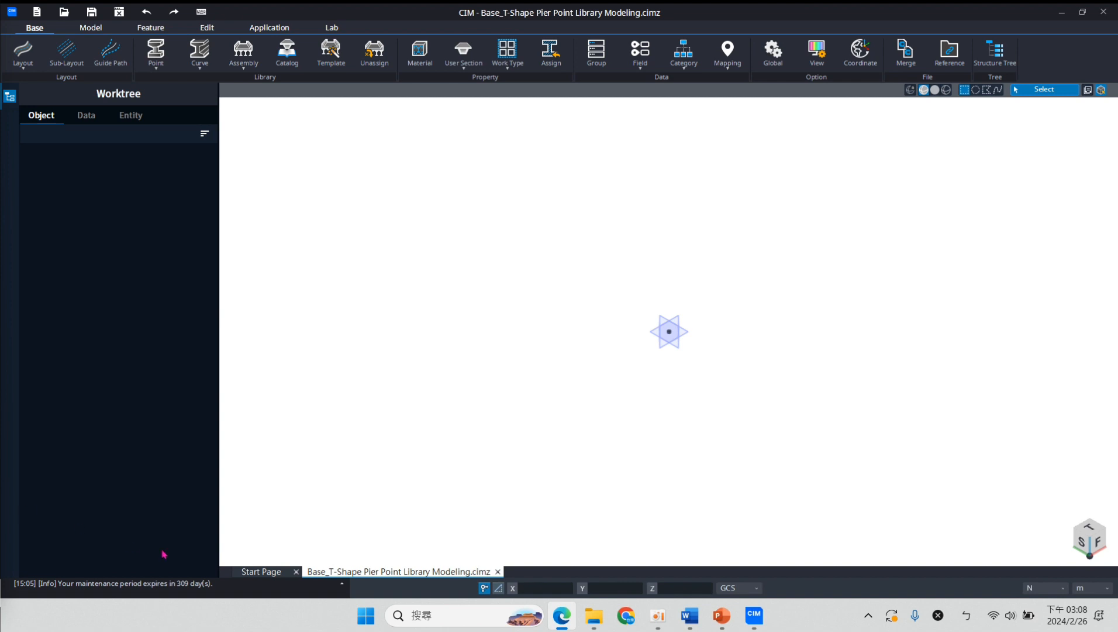
Create a new point library named Pier
click(164, 66)
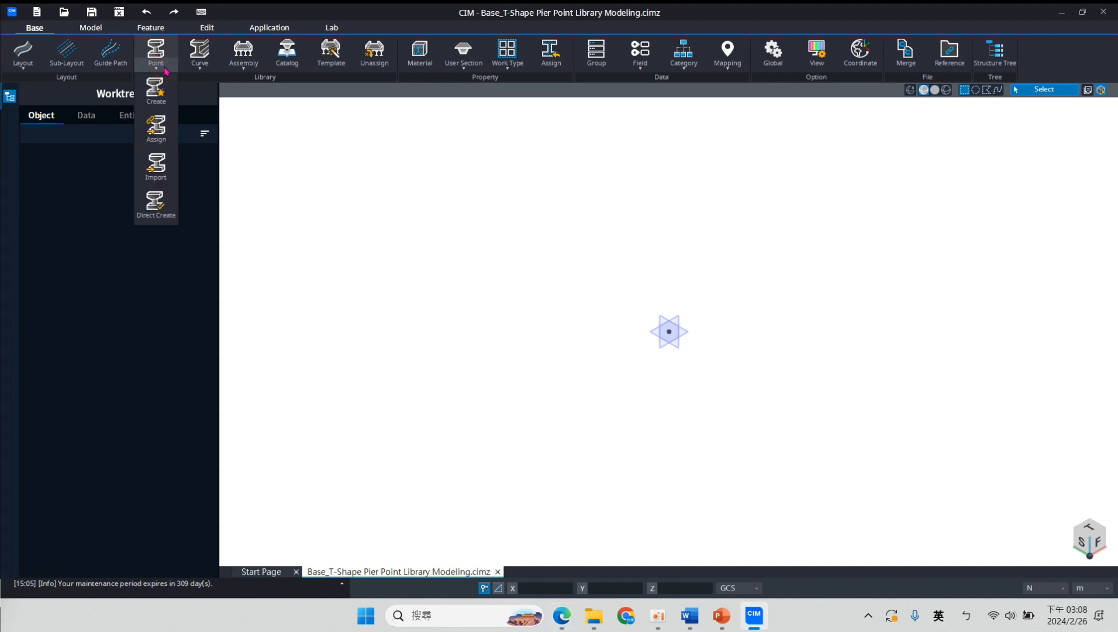
click(158, 91)
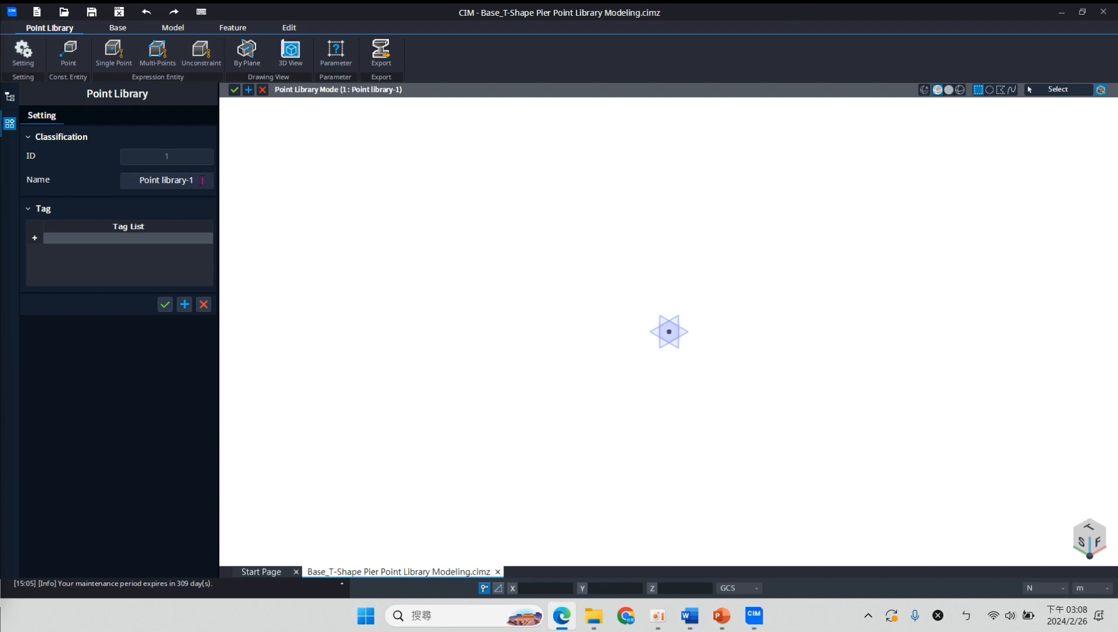
click(102, 185)
text(Pier)
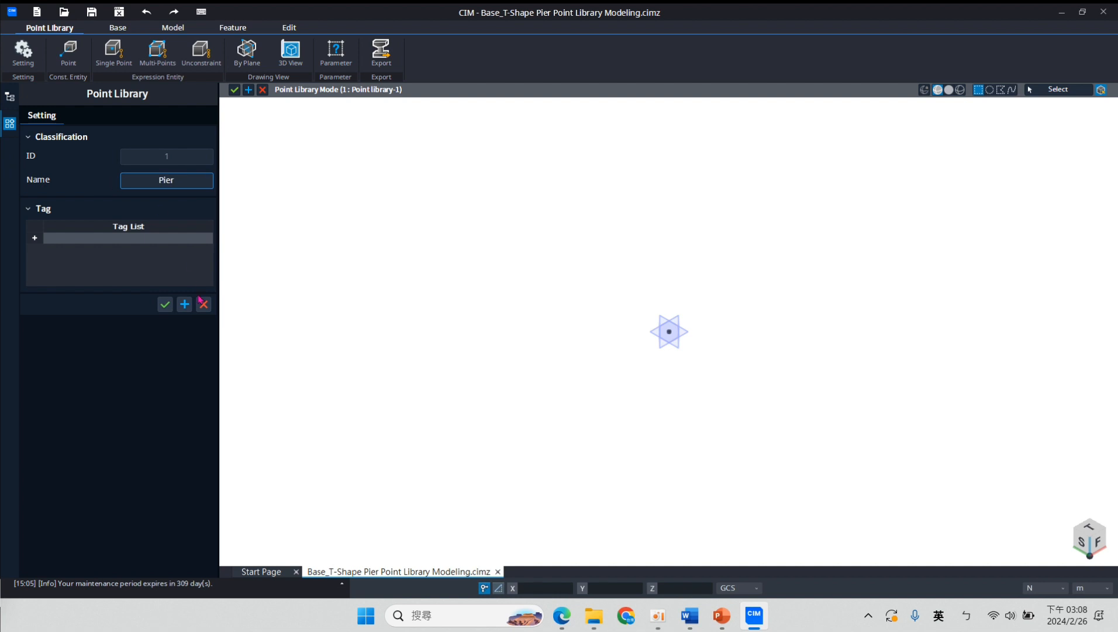
click(164, 304)
key(alt+Tab)
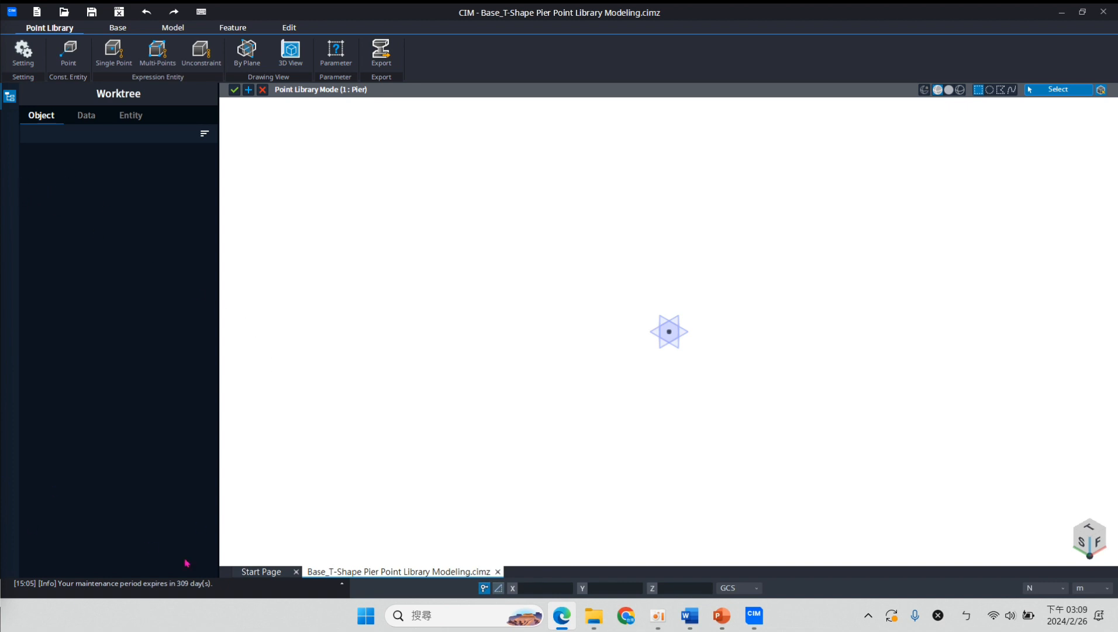
Create a user section named Cop-1 within the Pier point library
click(117, 27)
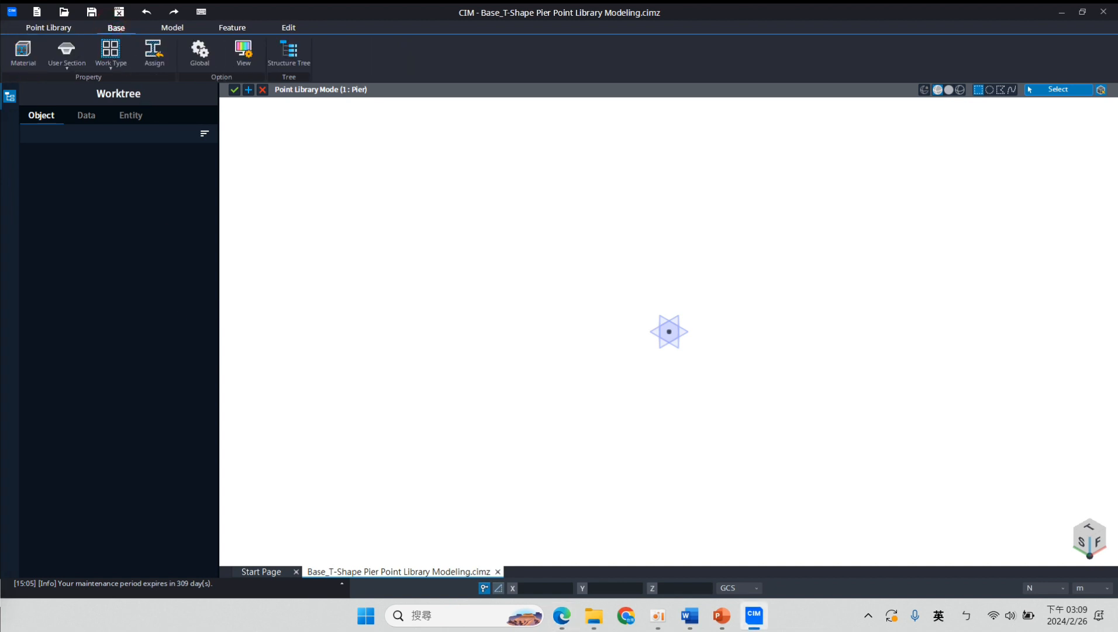
click(67, 63)
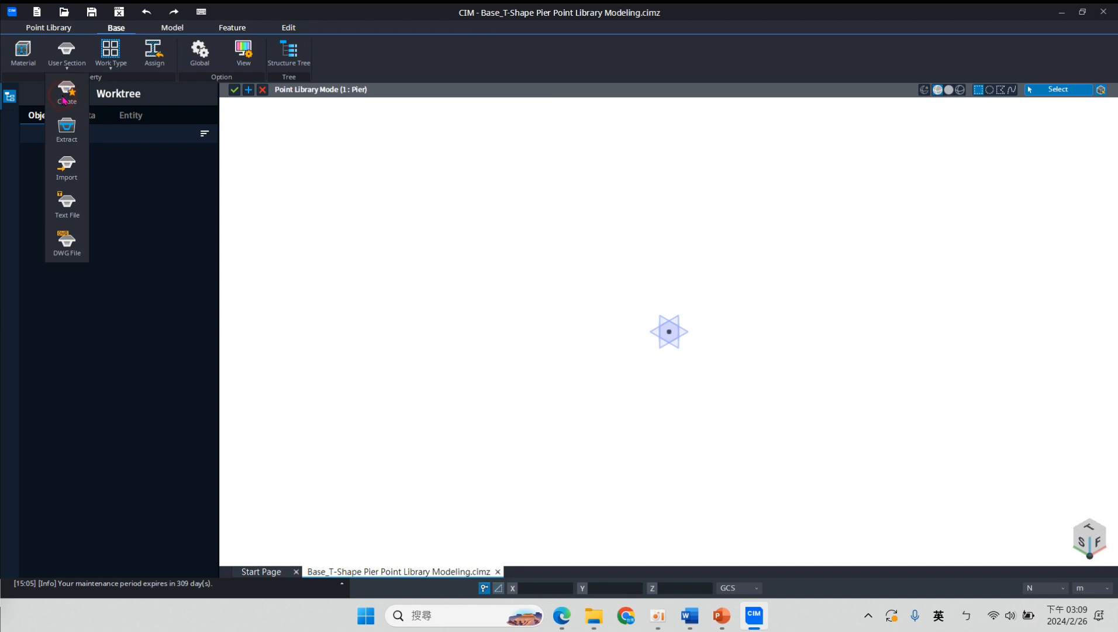
click(64, 96)
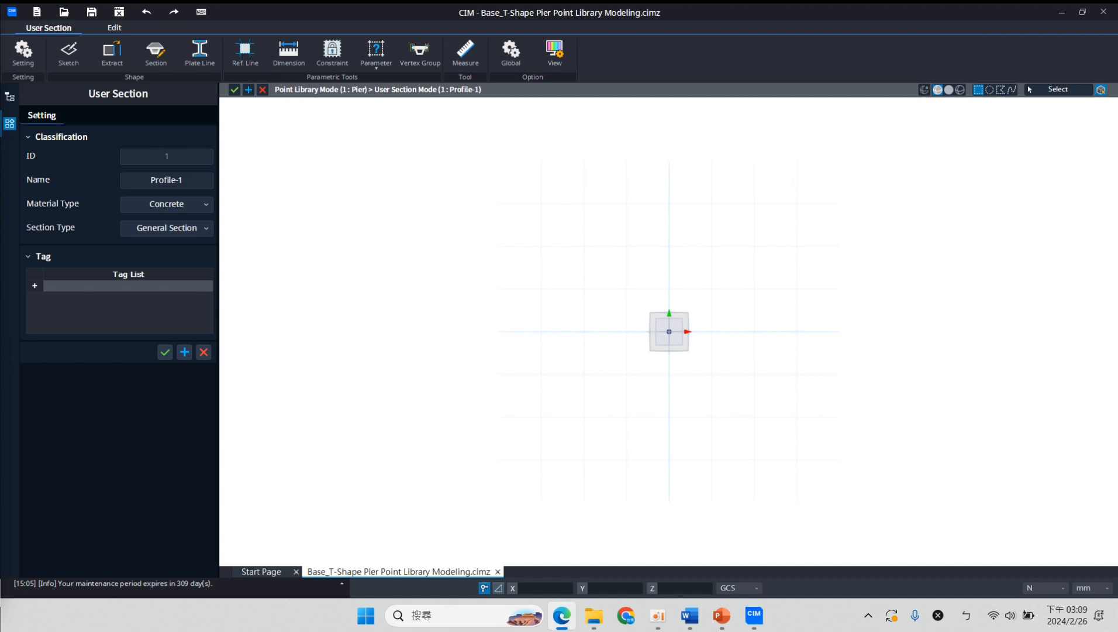
click(197, 181)
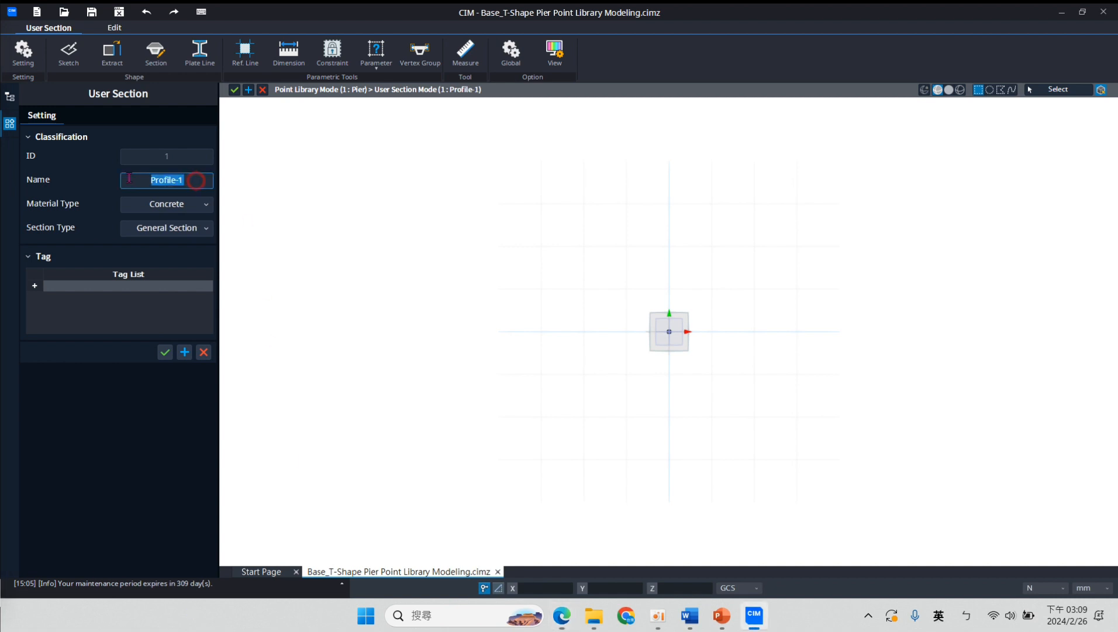
text(Cop-1)
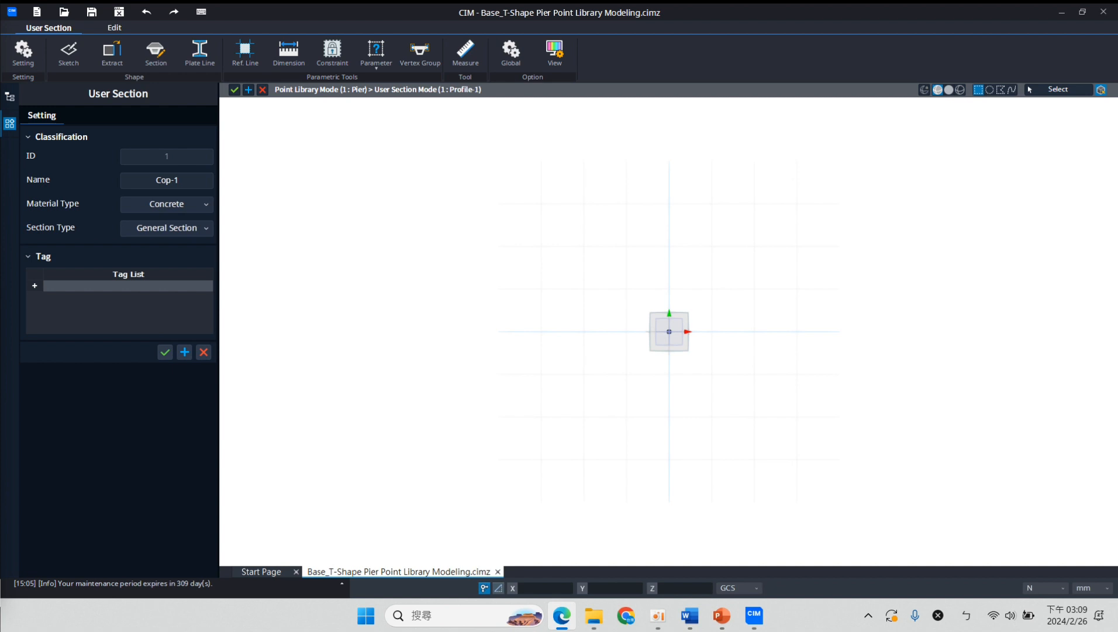
click(166, 353)
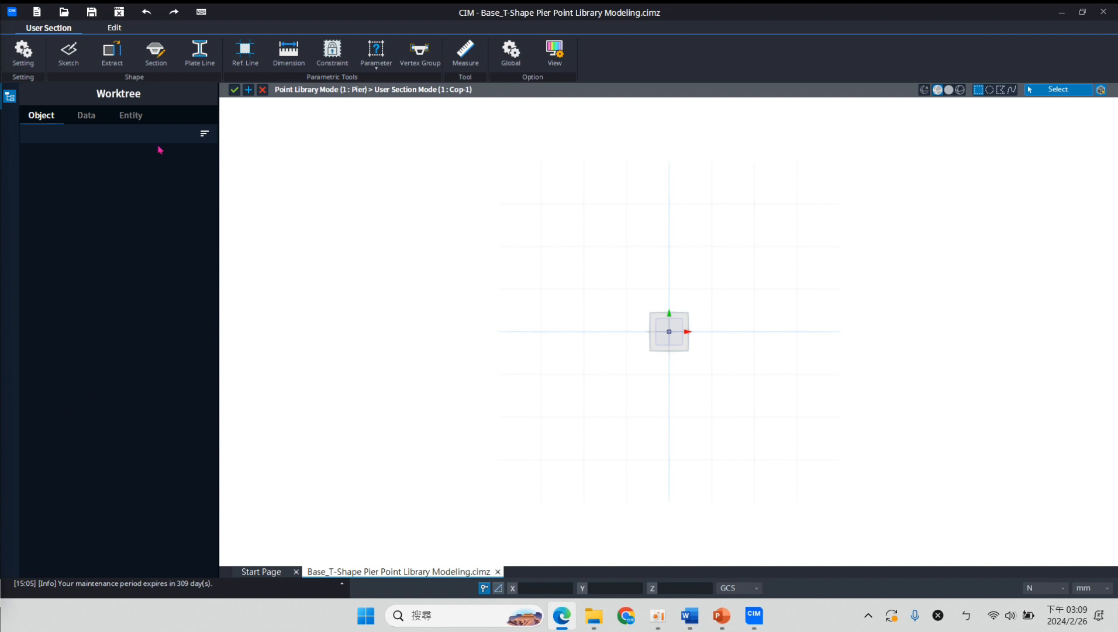
Choose DWG_Section(Coping).dwg from the DWG folder for import into the Cop-1 section
click(9, 16)
click(43, 214)
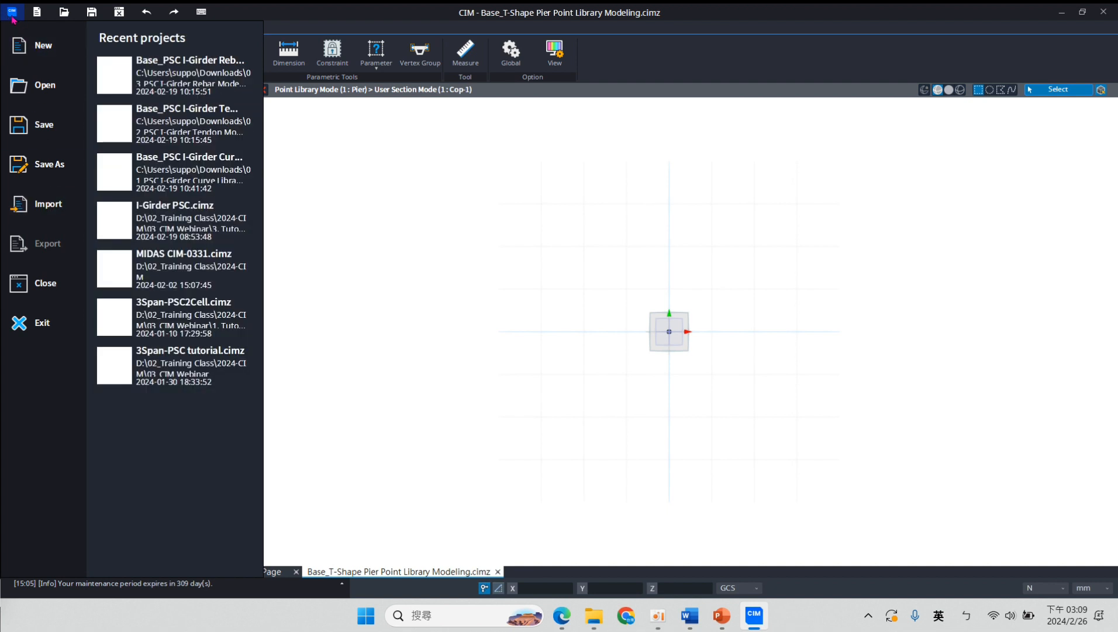
mouse_move(35, 205)
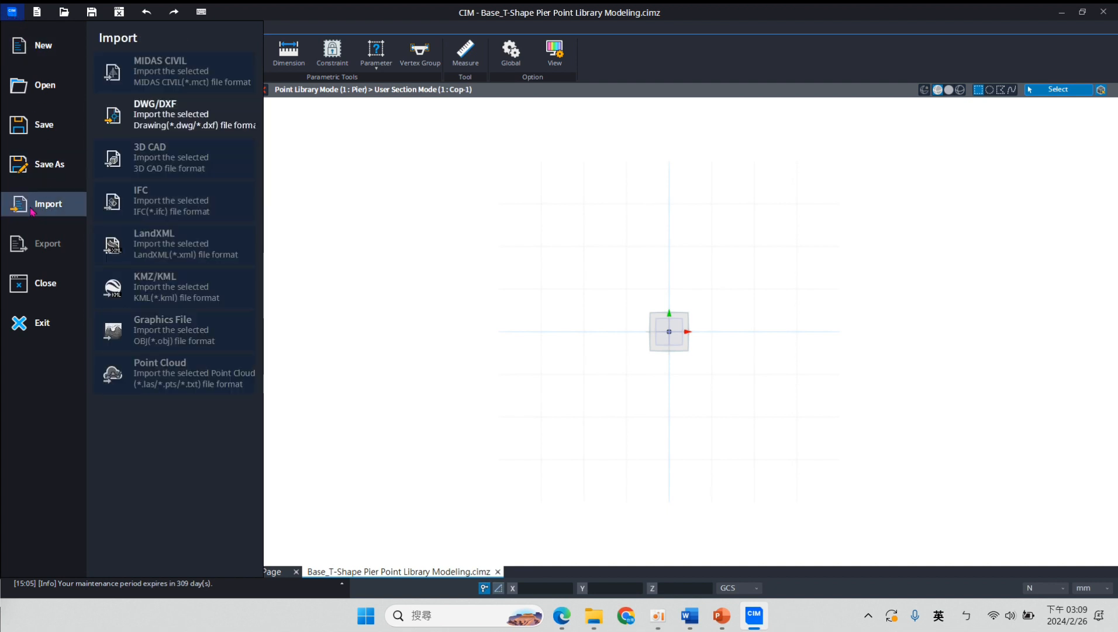
click(162, 106)
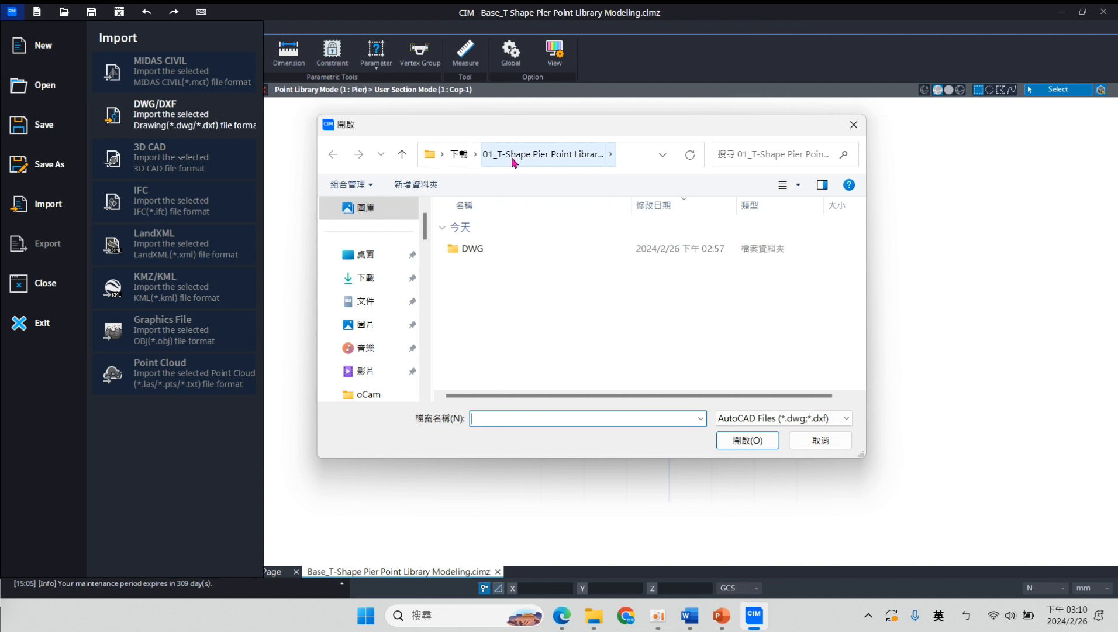
double_click(472, 249)
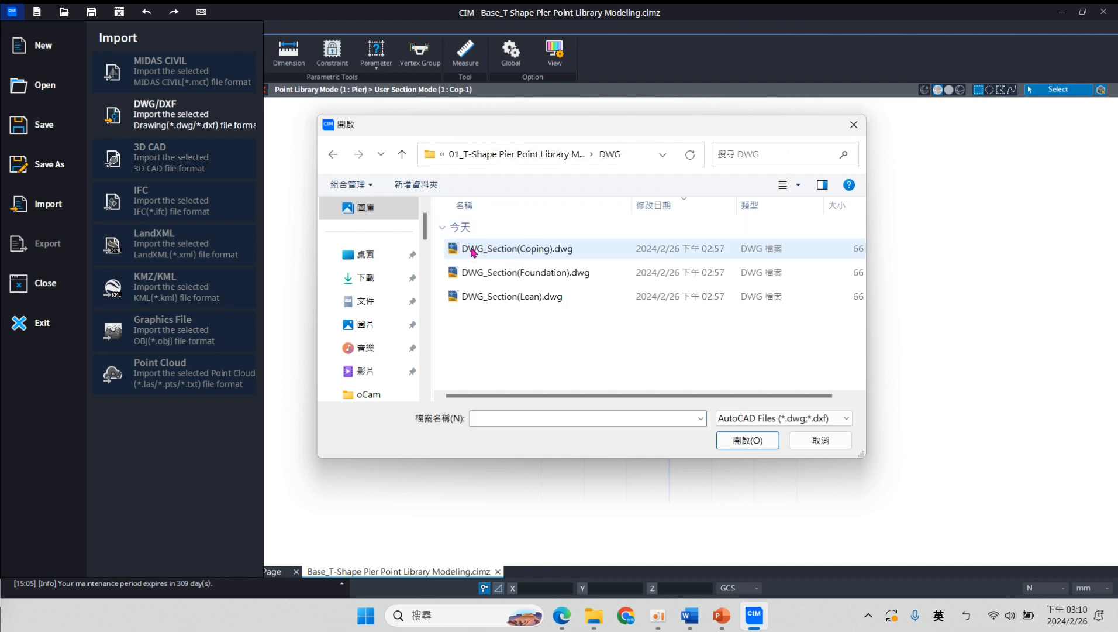
click(533, 258)
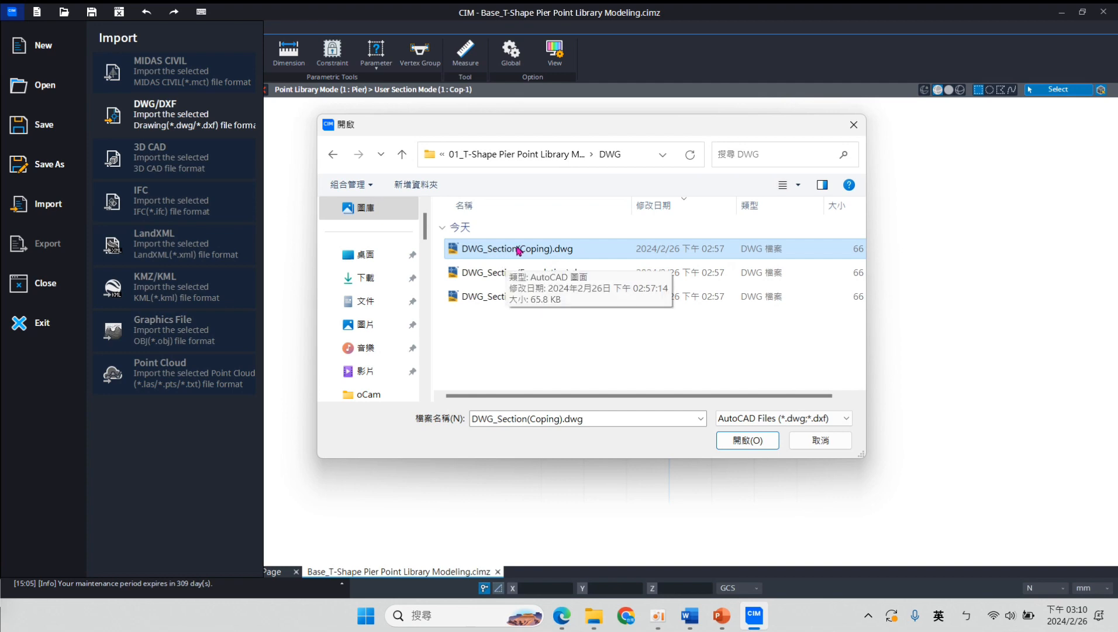
click(749, 440)
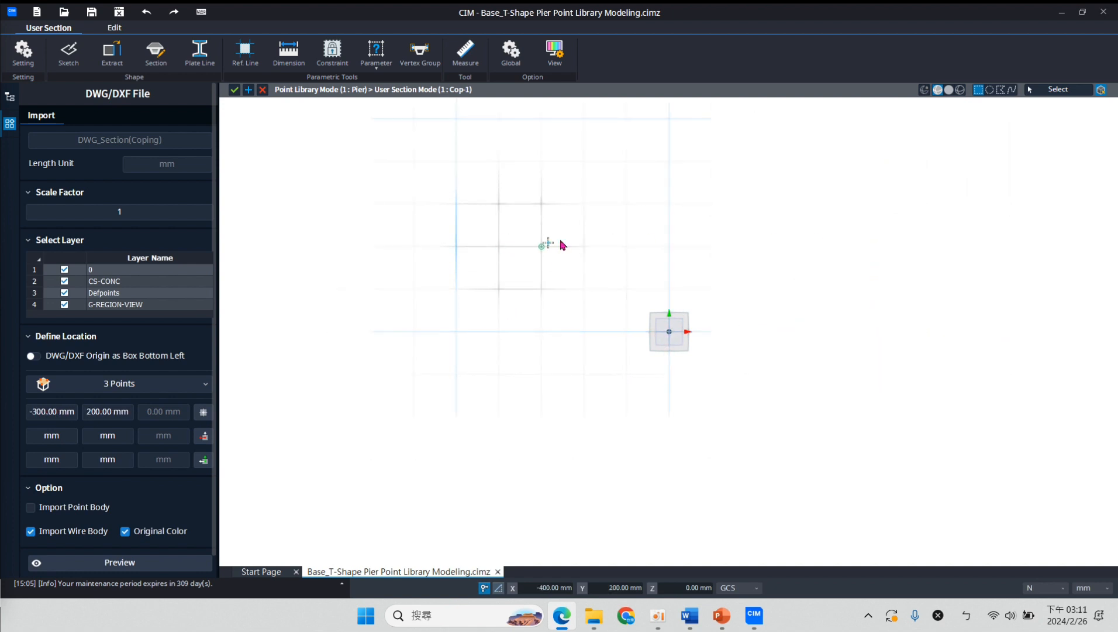
Place the coping drawing by three points at (0, 0), (300, 0) and (300, 300) mm, preview it and complete the import
click(671, 331)
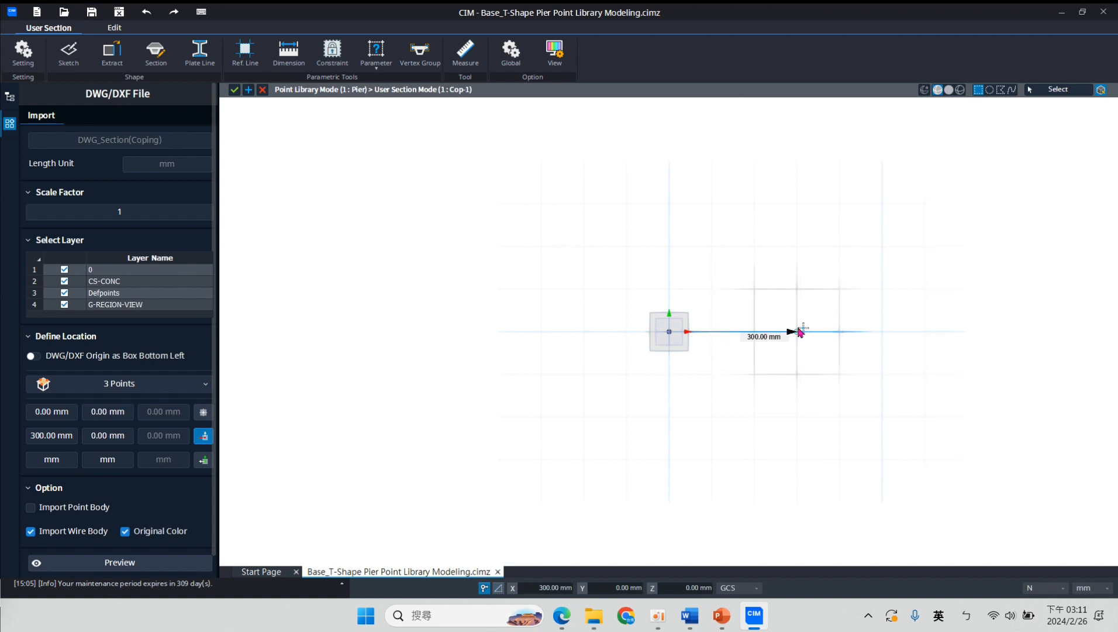
click(799, 331)
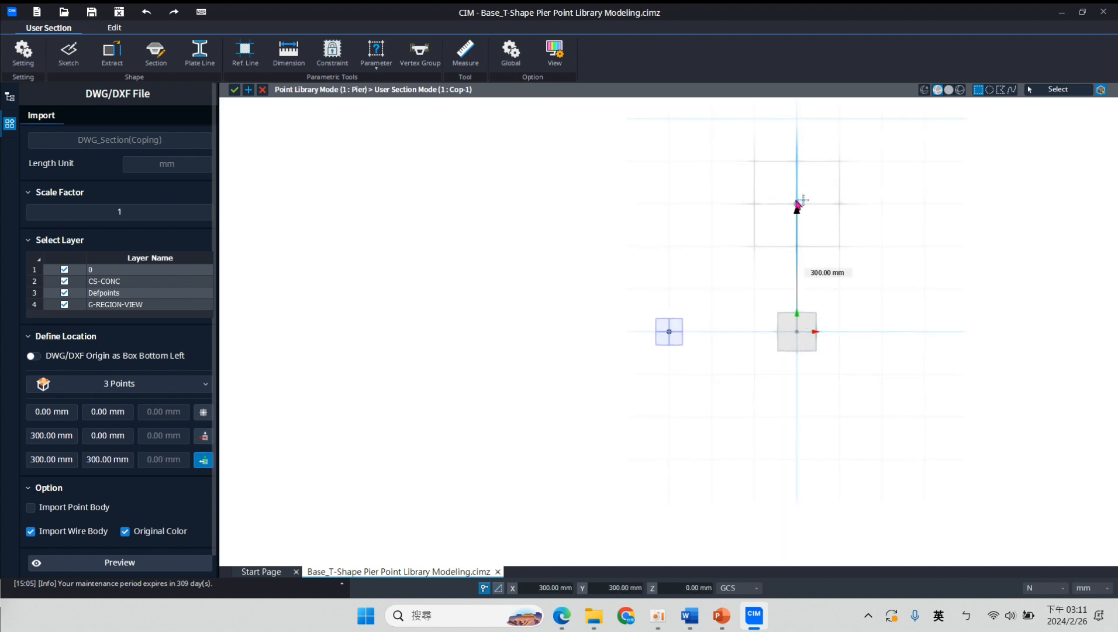
click(797, 204)
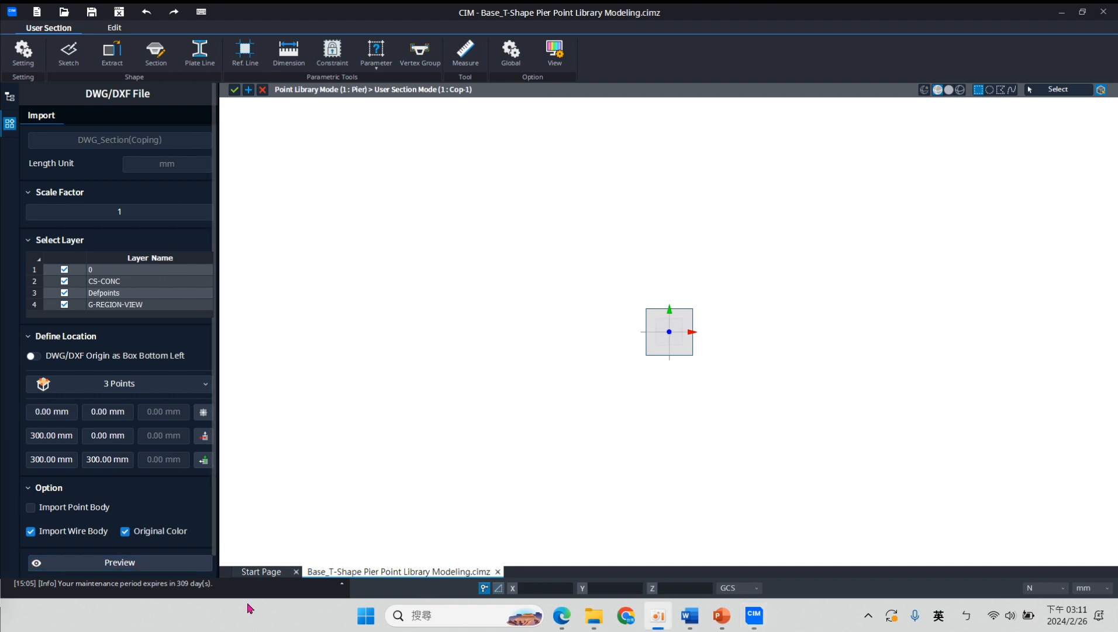
click(166, 486)
scroll(134, 487, down, 1)
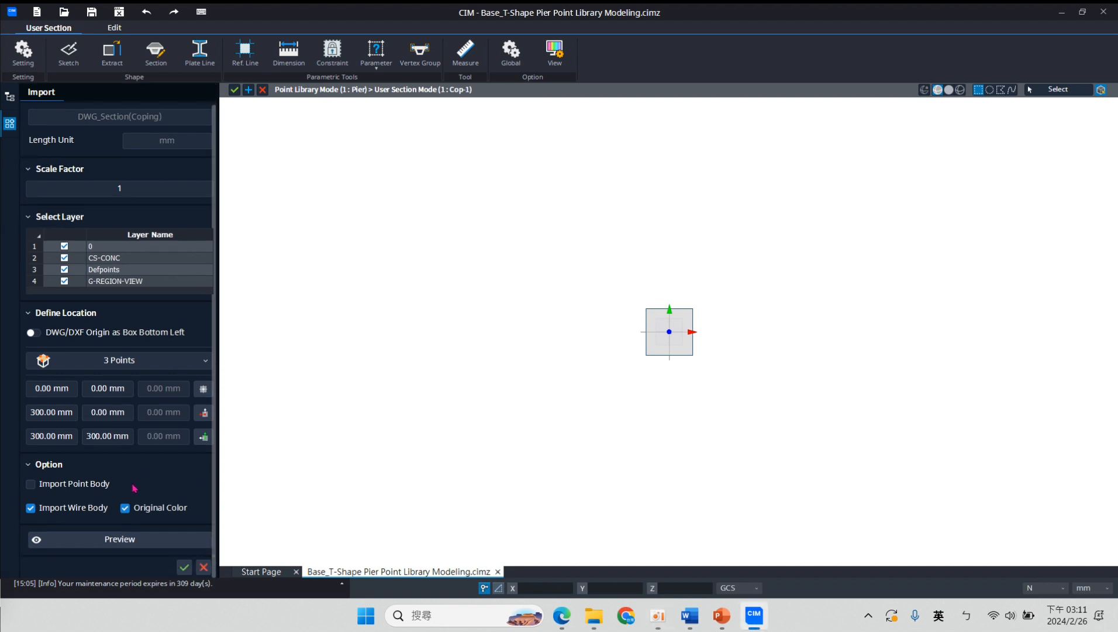
click(131, 541)
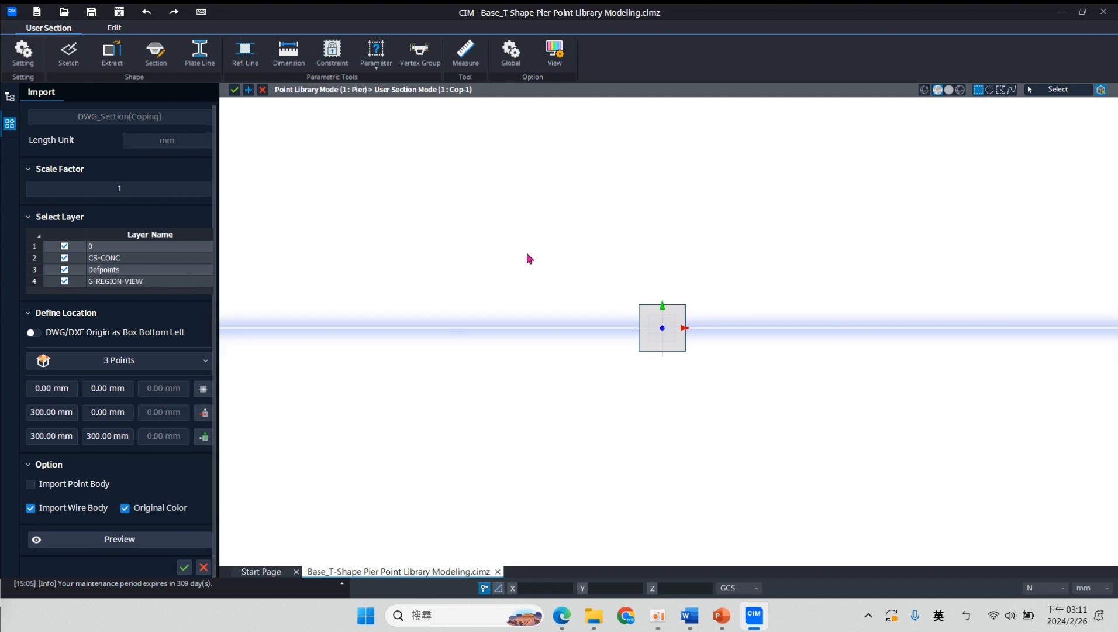
scroll(532, 263, down, 2)
scroll(579, 214, down, 3)
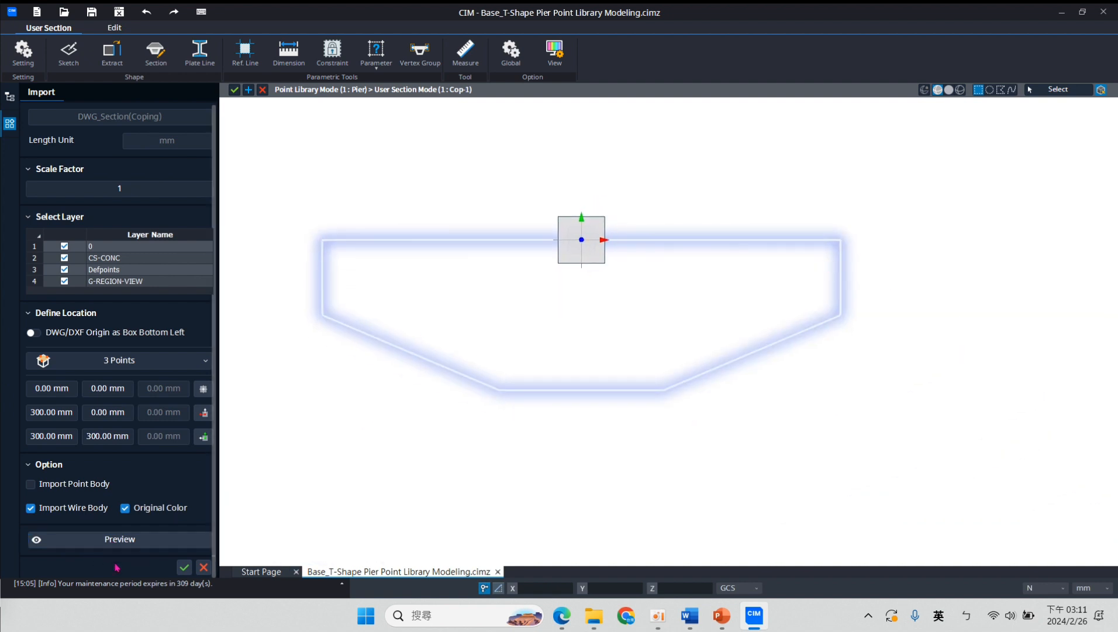
click(185, 567)
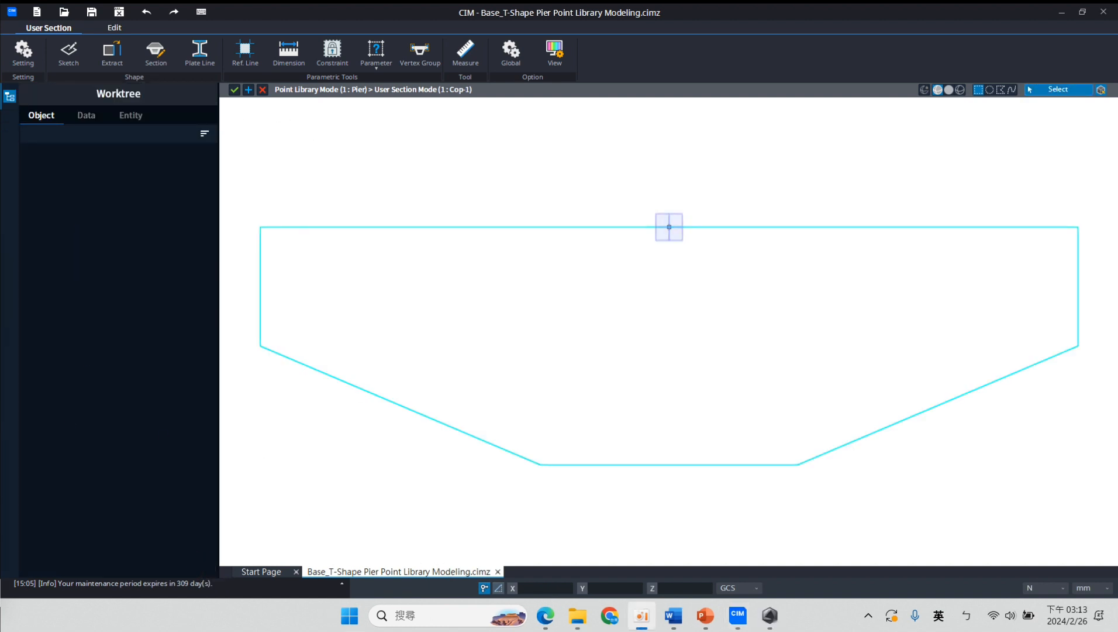
Create a section shape by selecting all edges of the imported coping outline and finish the Cop-1 section
click(788, 63)
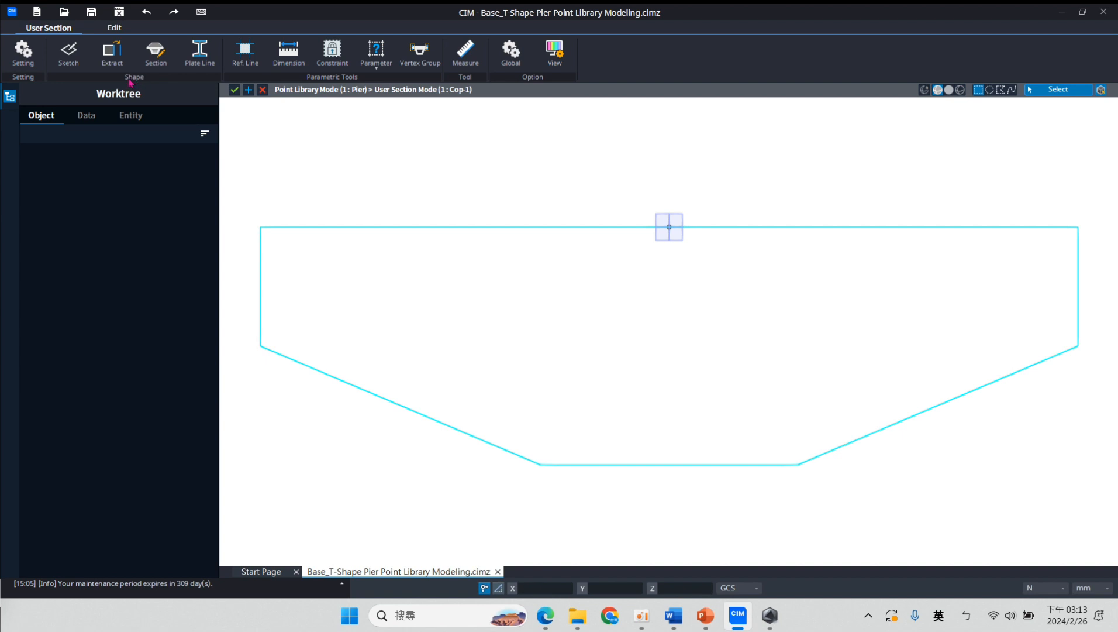
click(156, 61)
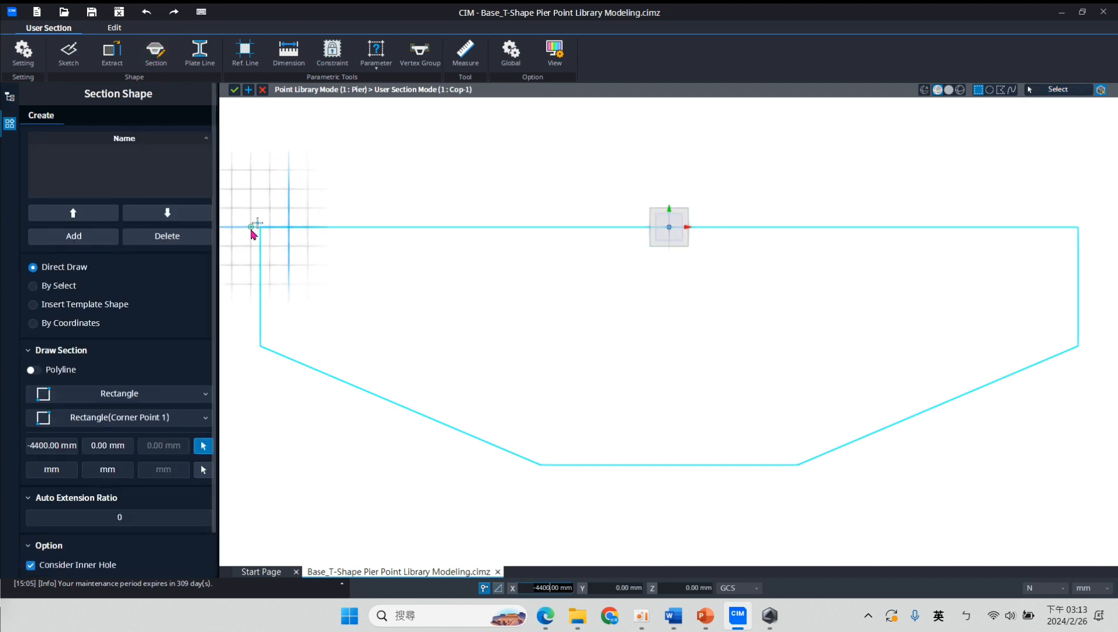
click(34, 286)
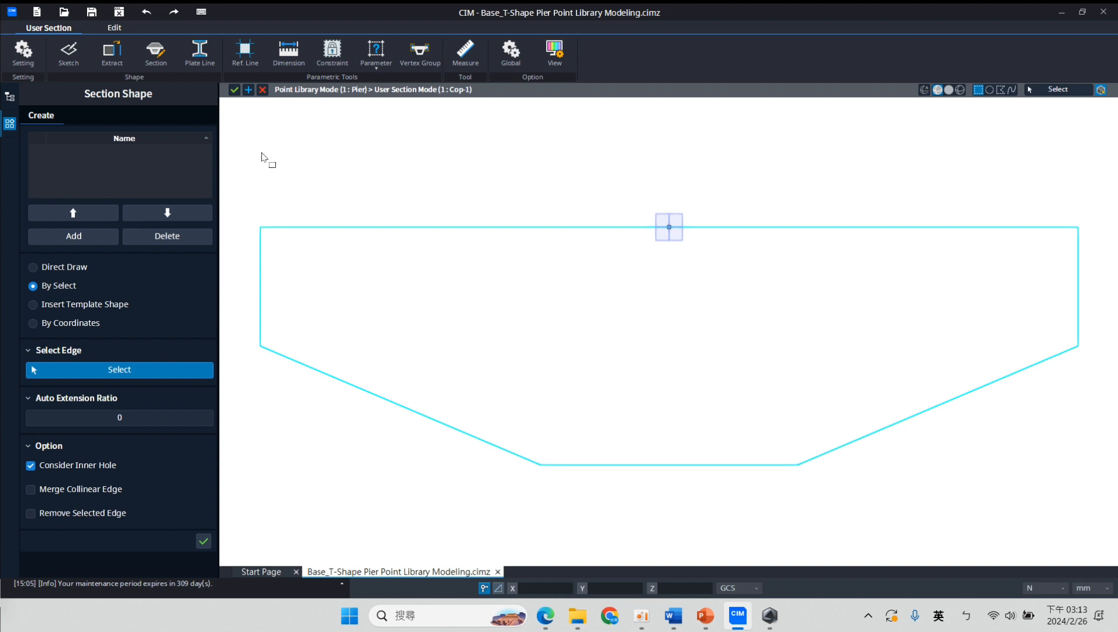
drag(240, 164, 1099, 498)
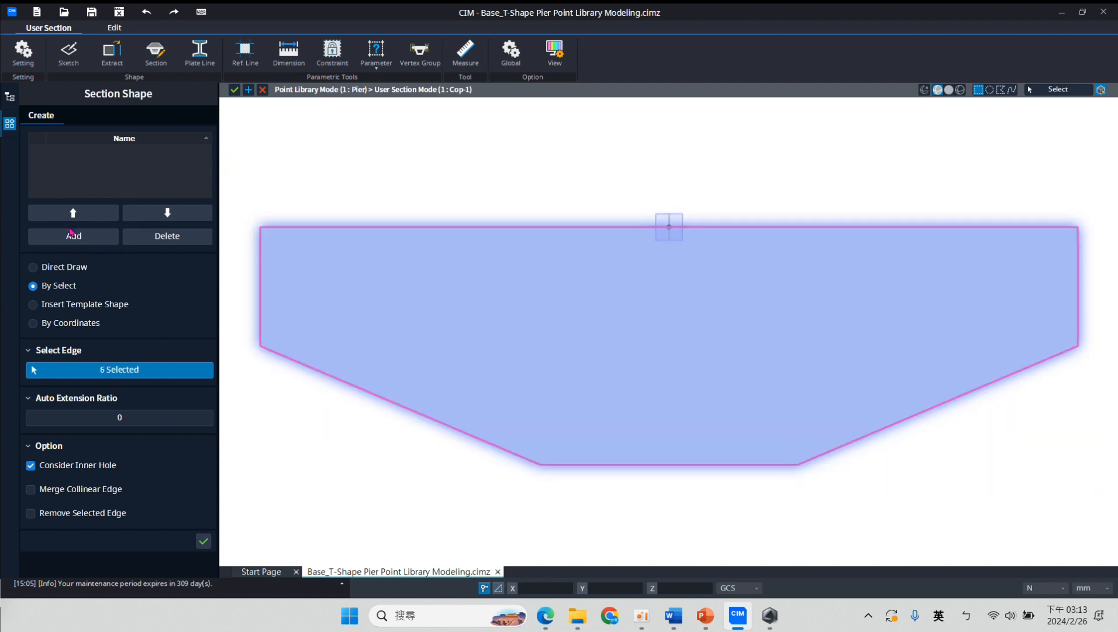
click(68, 236)
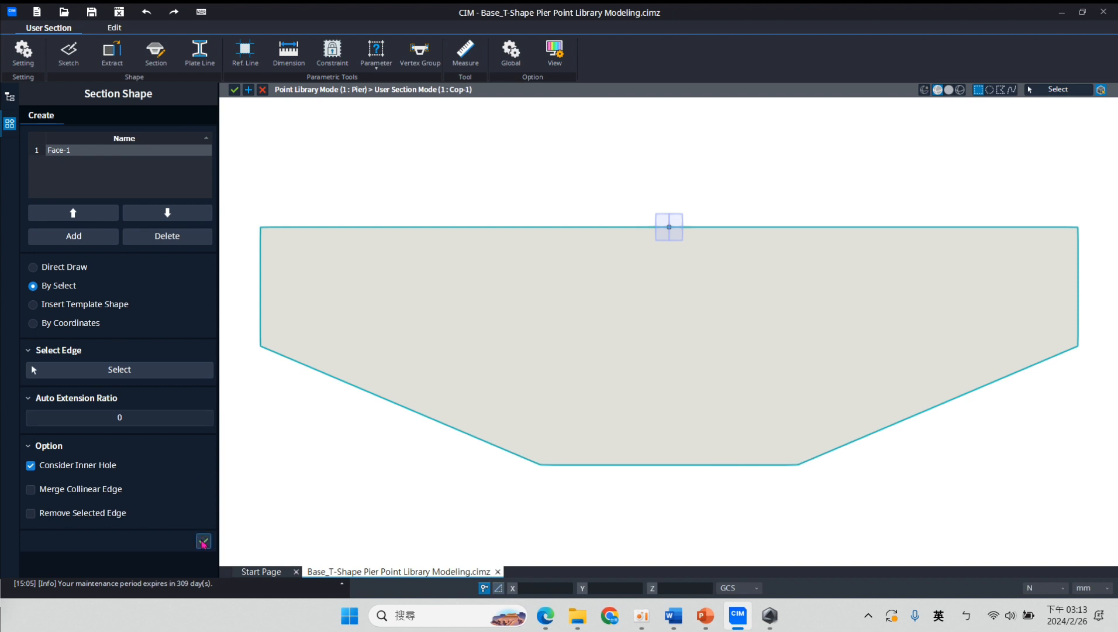
click(203, 542)
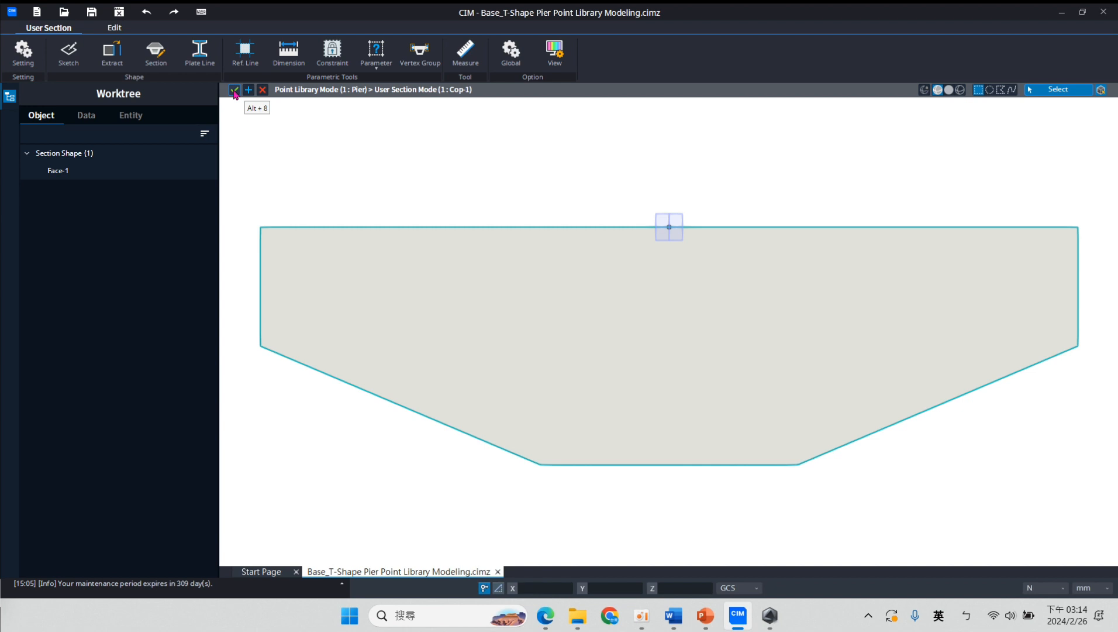
click(234, 90)
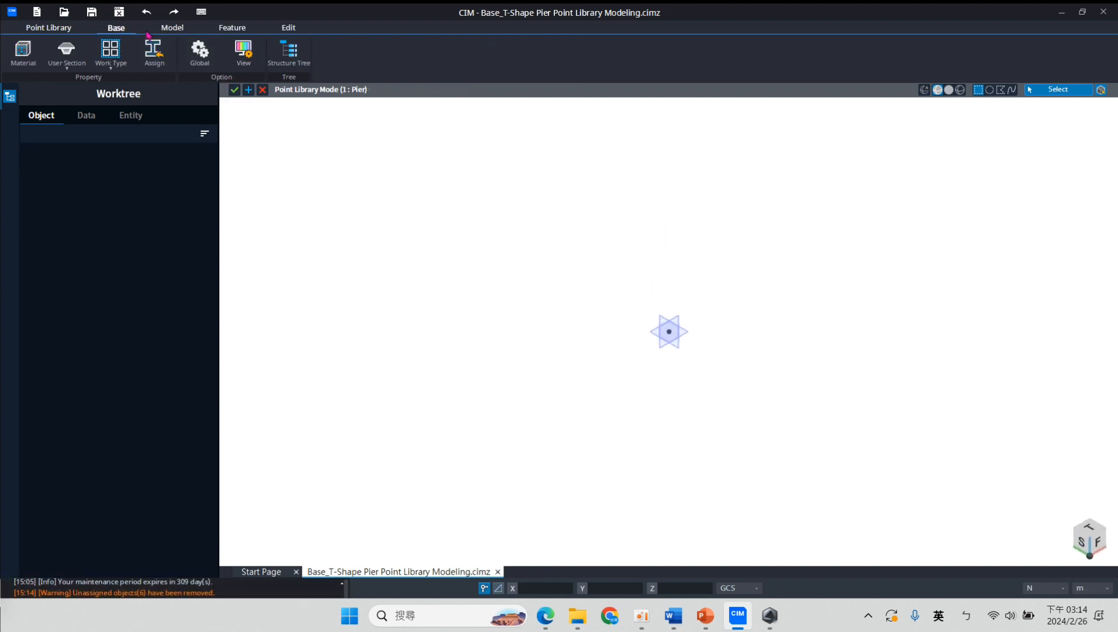
Start creating a general member and select the concrete user section Cop-1 for it
click(172, 29)
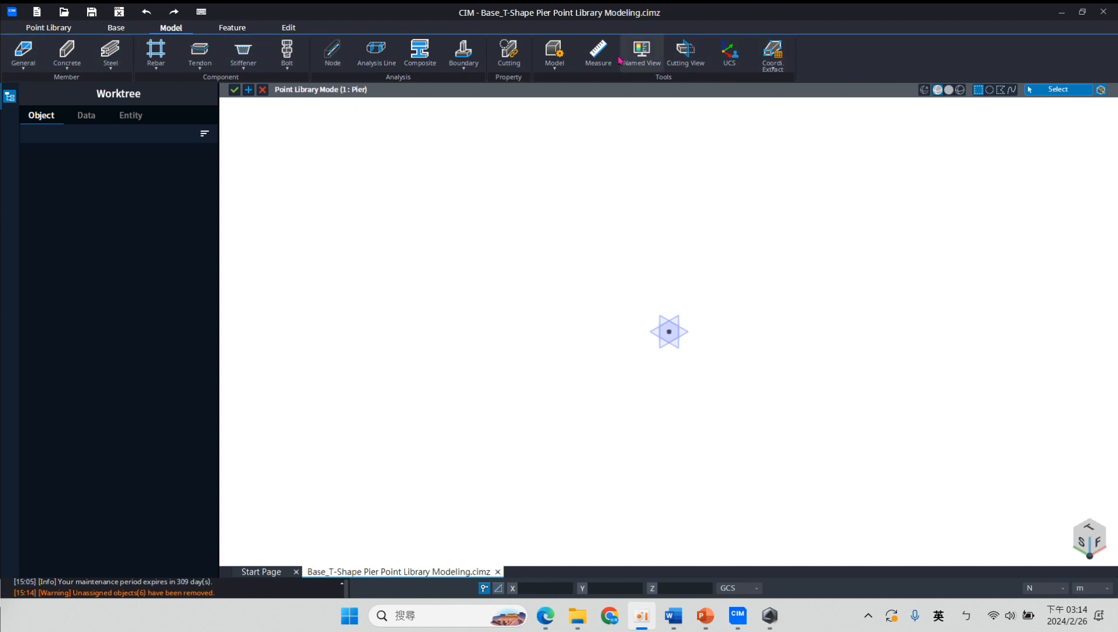
click(121, 29)
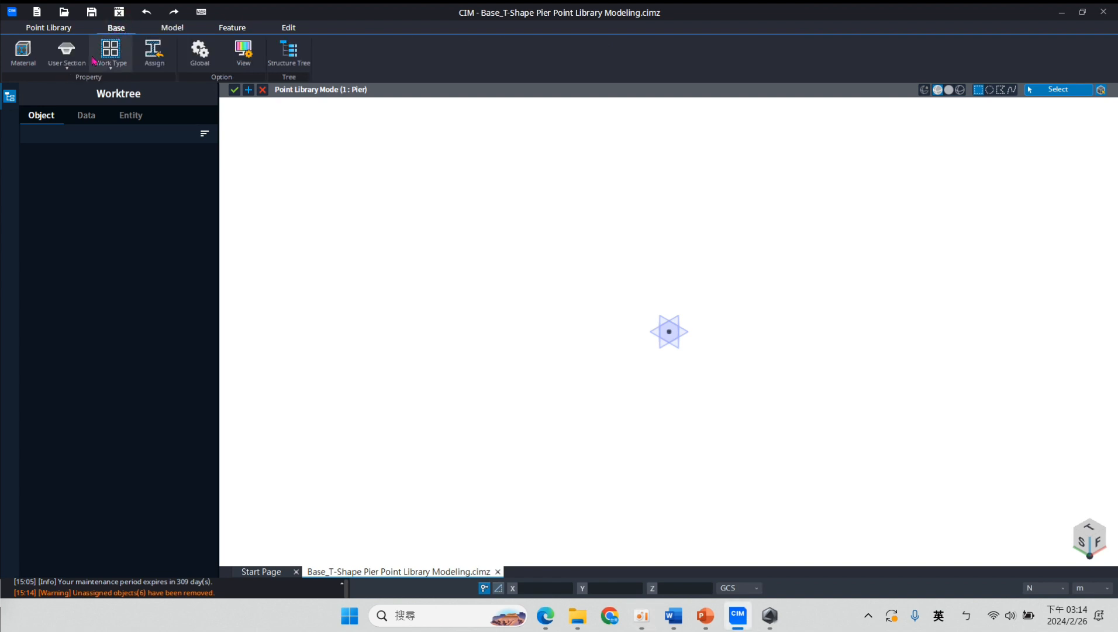
click(172, 27)
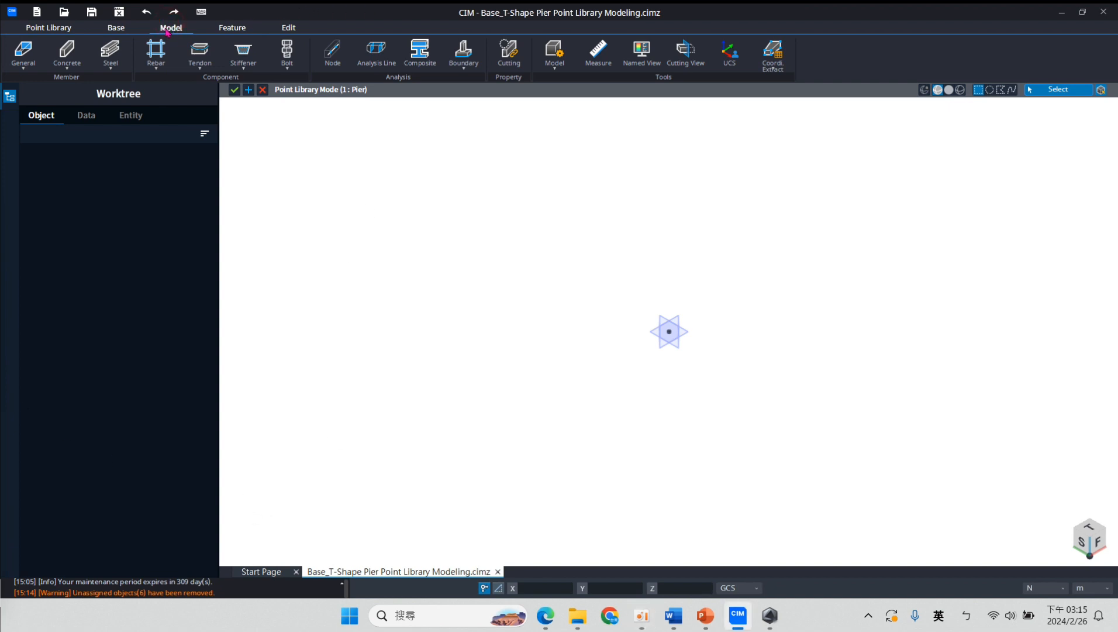
click(26, 69)
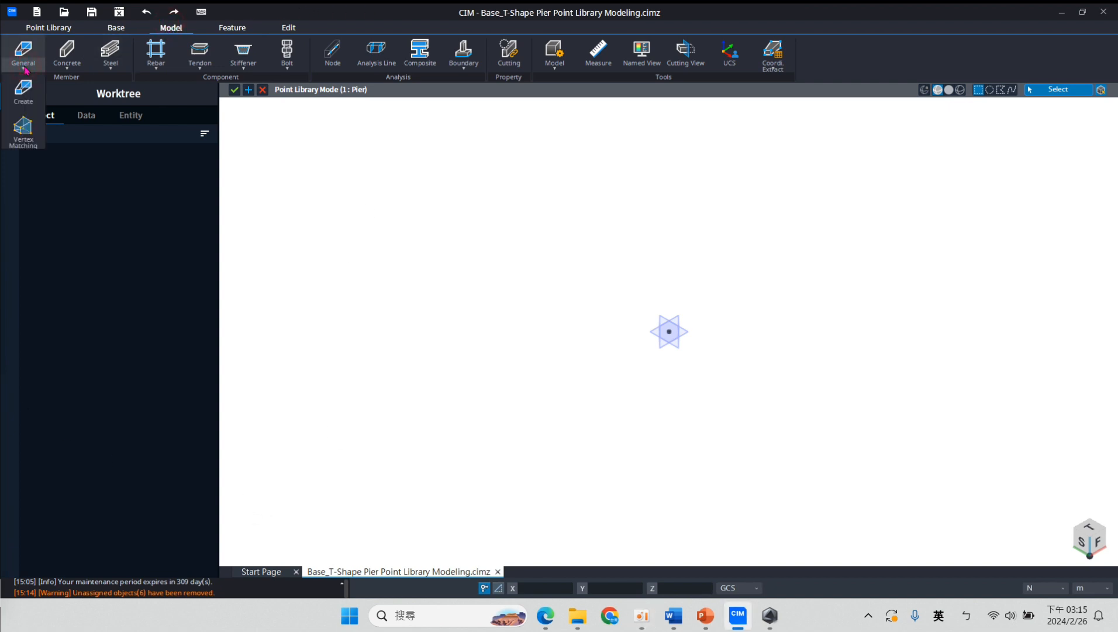
click(19, 100)
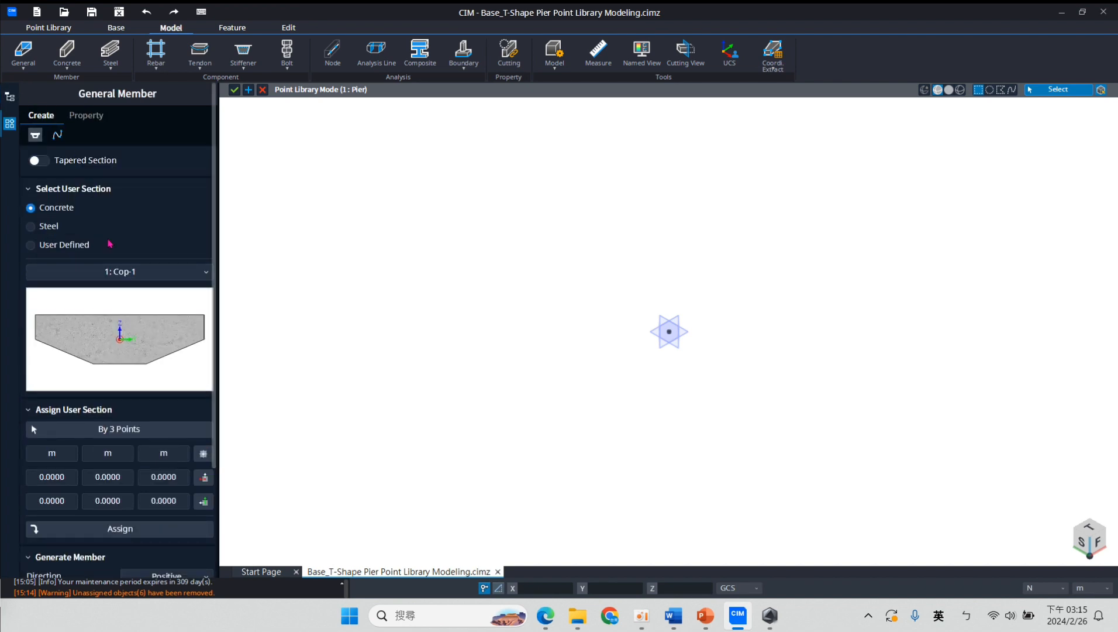
click(155, 274)
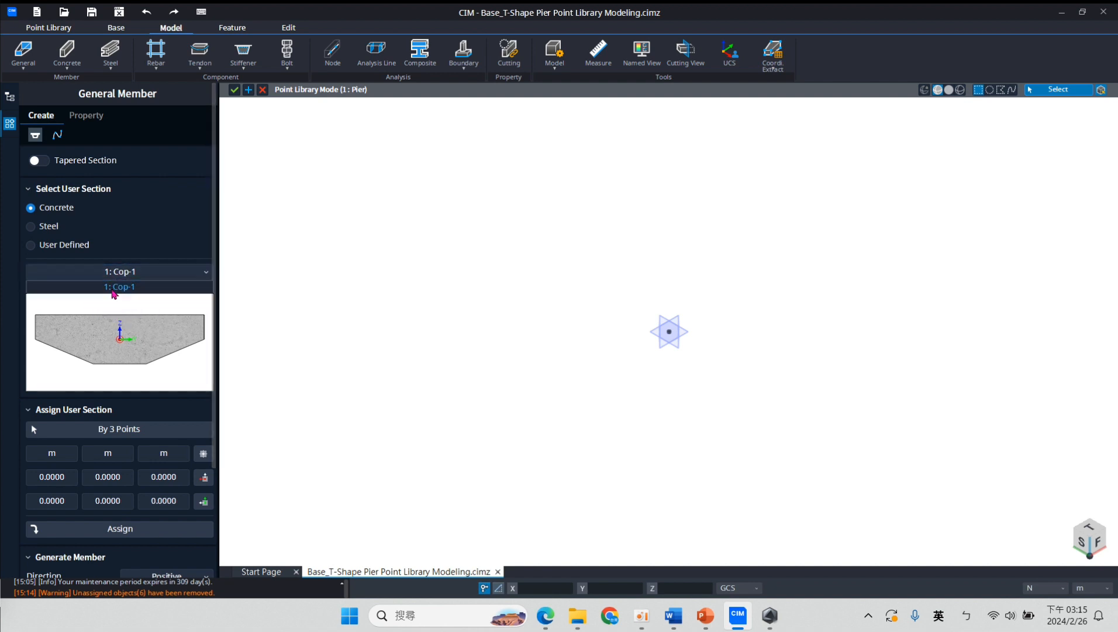
click(112, 286)
click(177, 234)
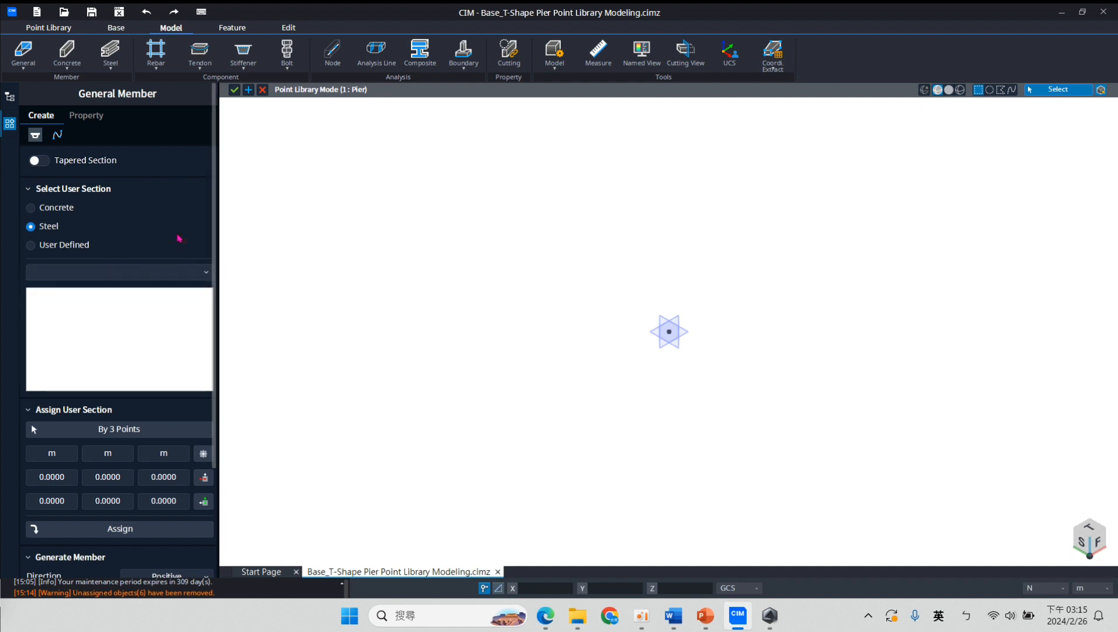
click(58, 210)
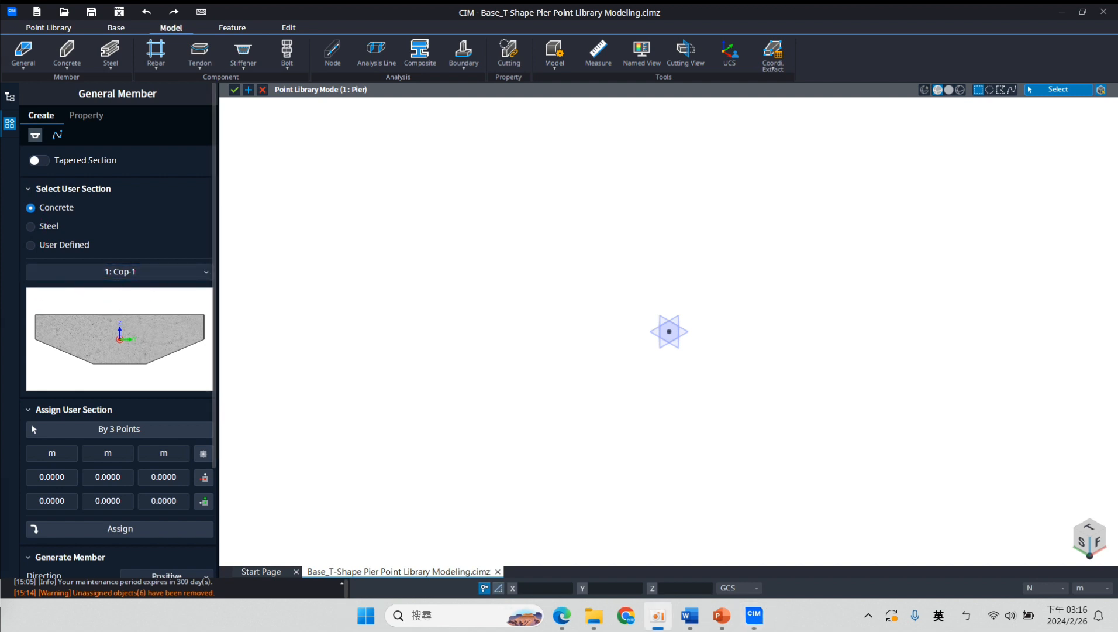
click(151, 298)
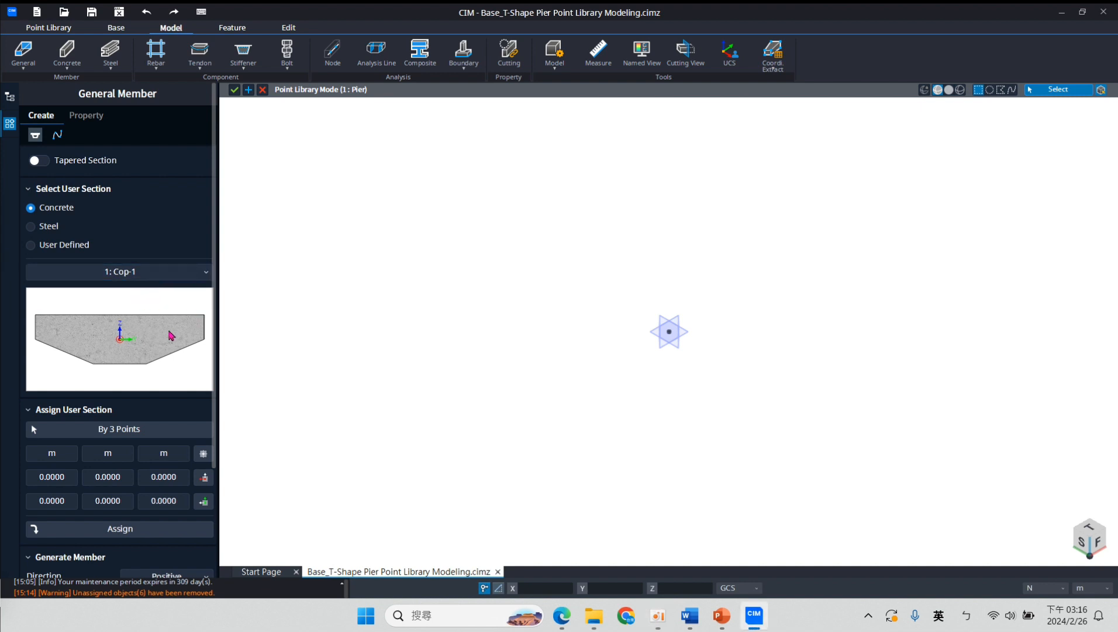
Assign the Cop-1 section by three points at the origin on the side plane, with axis directions (0, -1, 0) and (0, 0, 1)
click(135, 431)
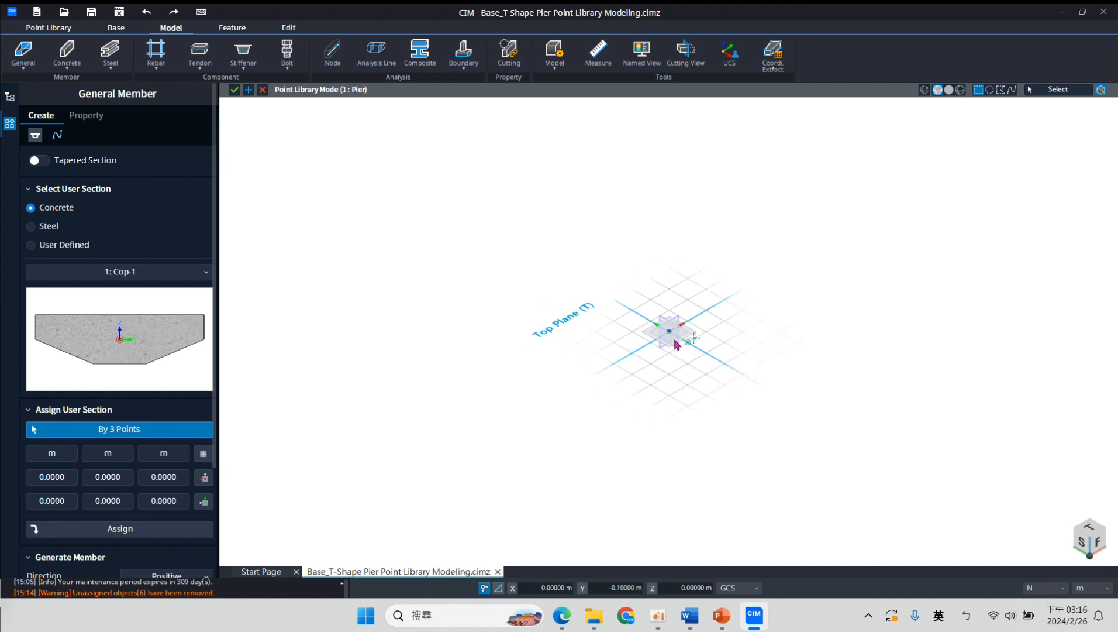
click(670, 338)
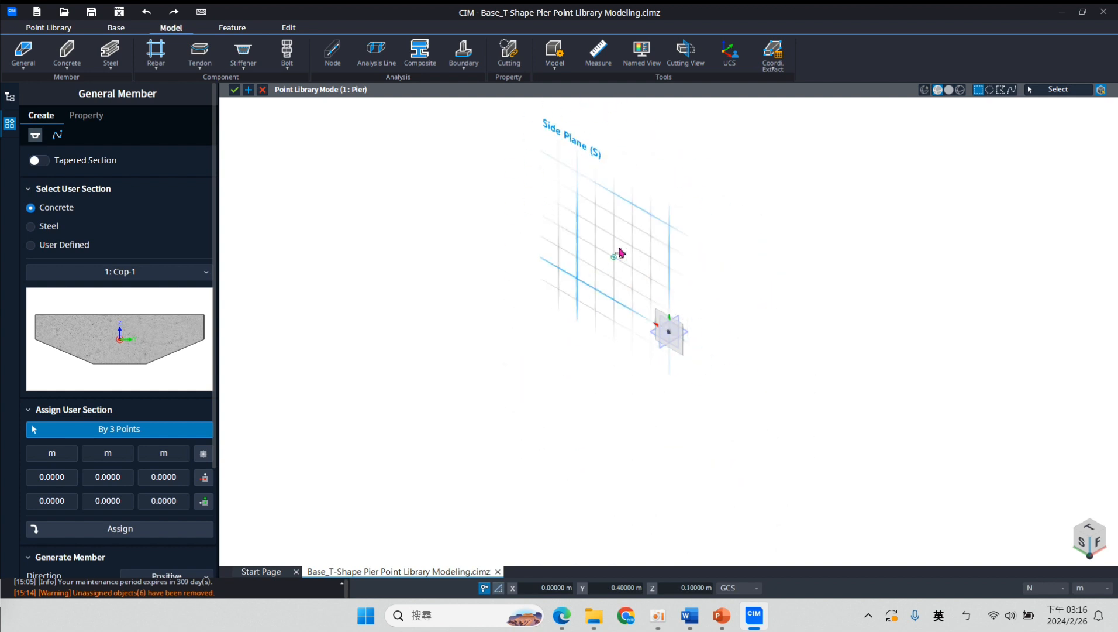
click(670, 332)
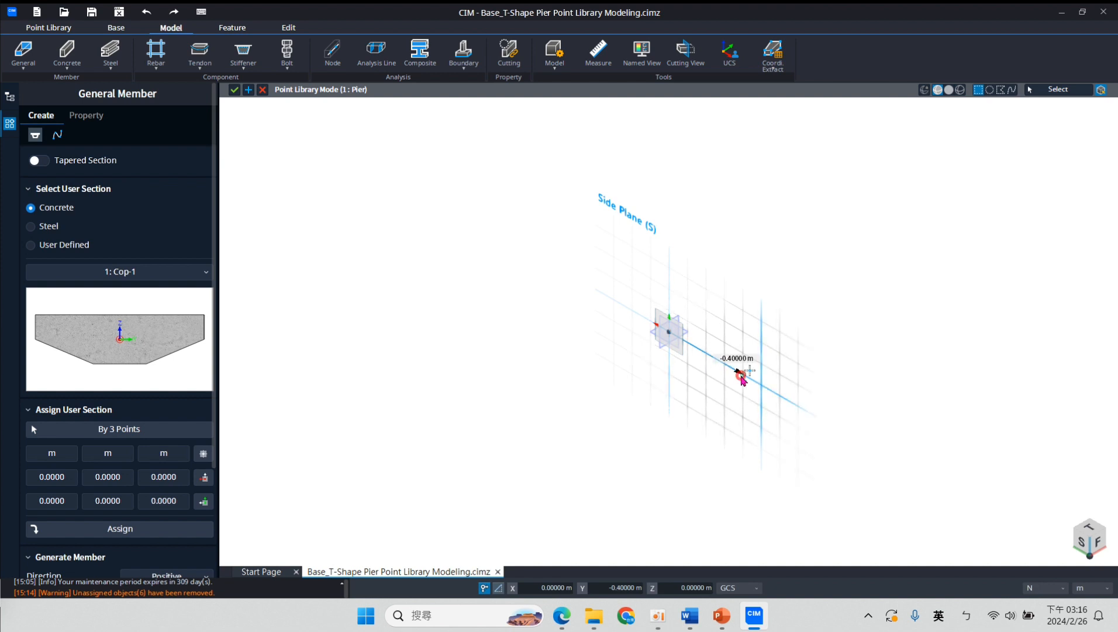
click(741, 377)
click(747, 277)
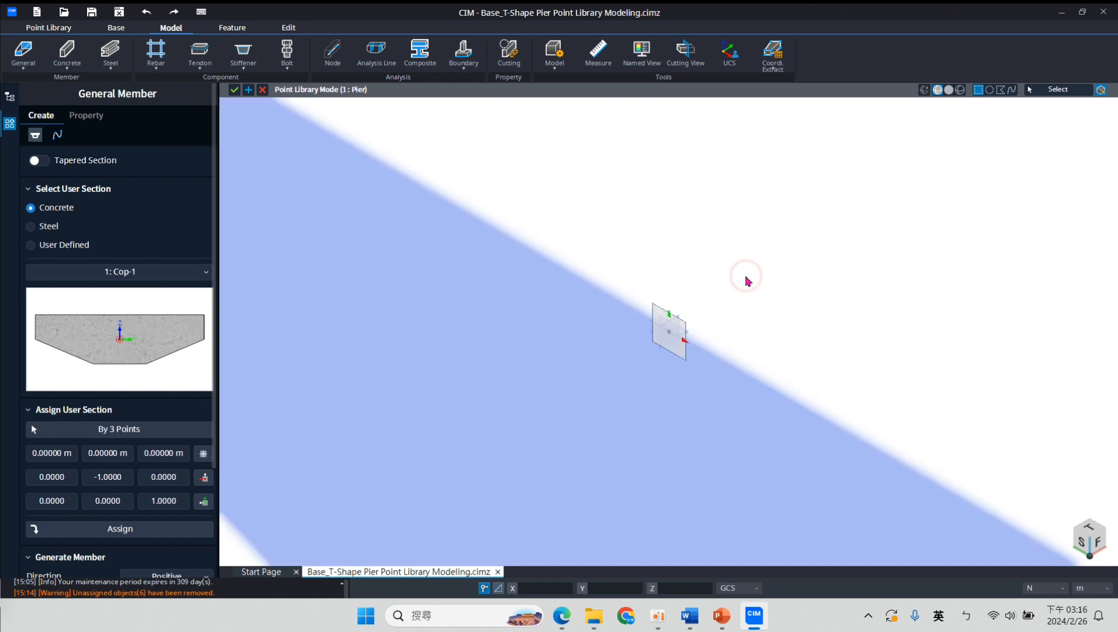
scroll(145, 474, down, 1)
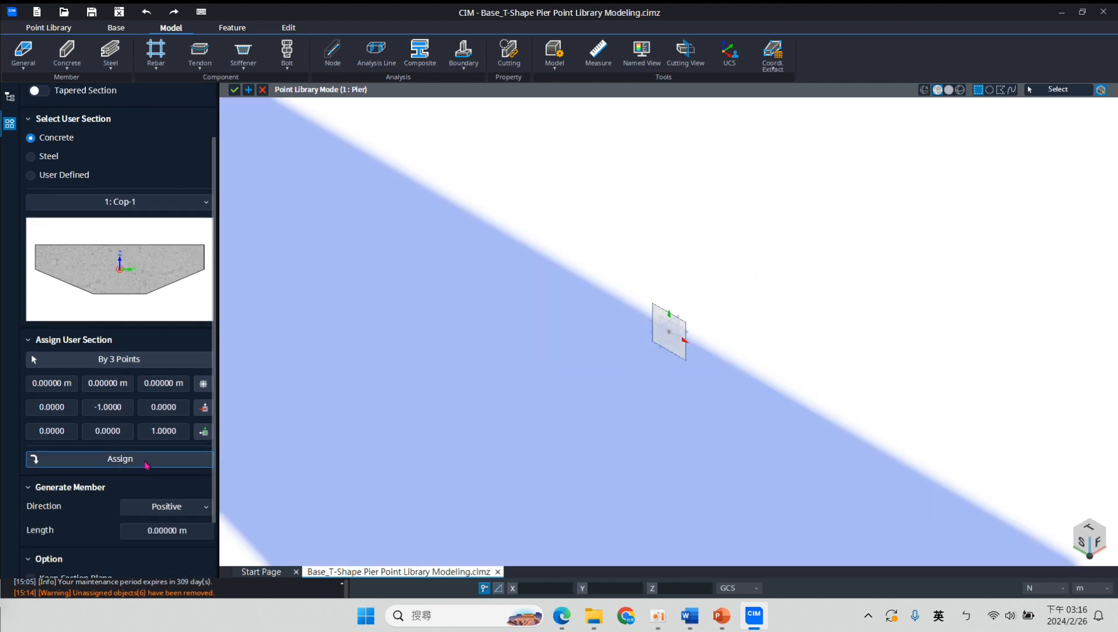
click(144, 460)
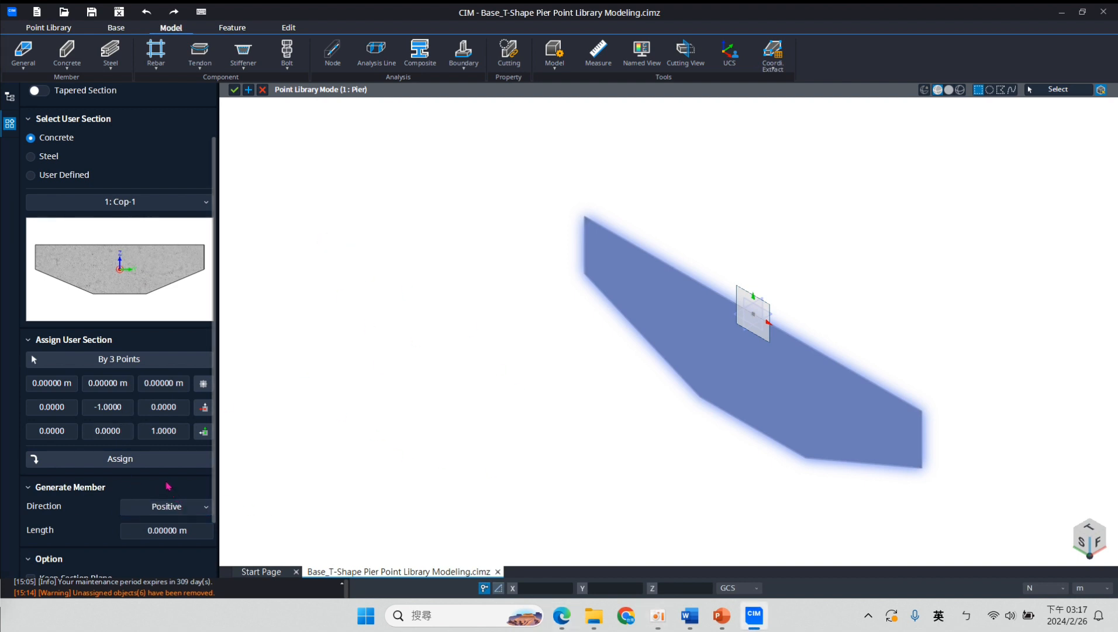
Set the section's origin X coordinate to 1.35 m, reassign the section and check its offset from the library origin
click(70, 380)
click(93, 464)
middle_drag(639, 396, 468, 331)
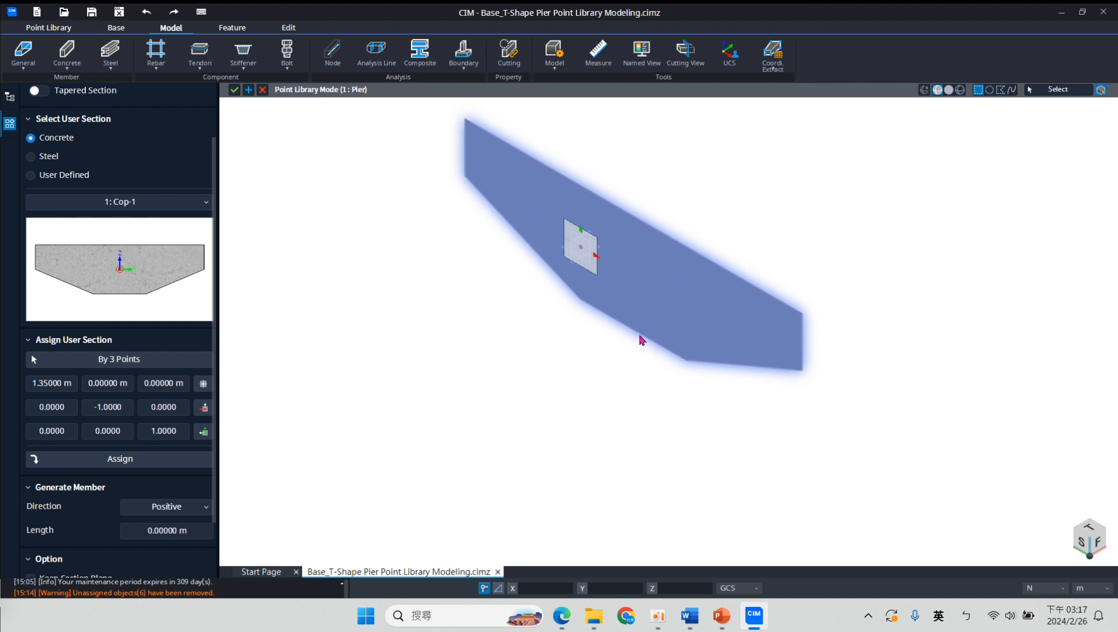
middle_drag(660, 345, 456, 172)
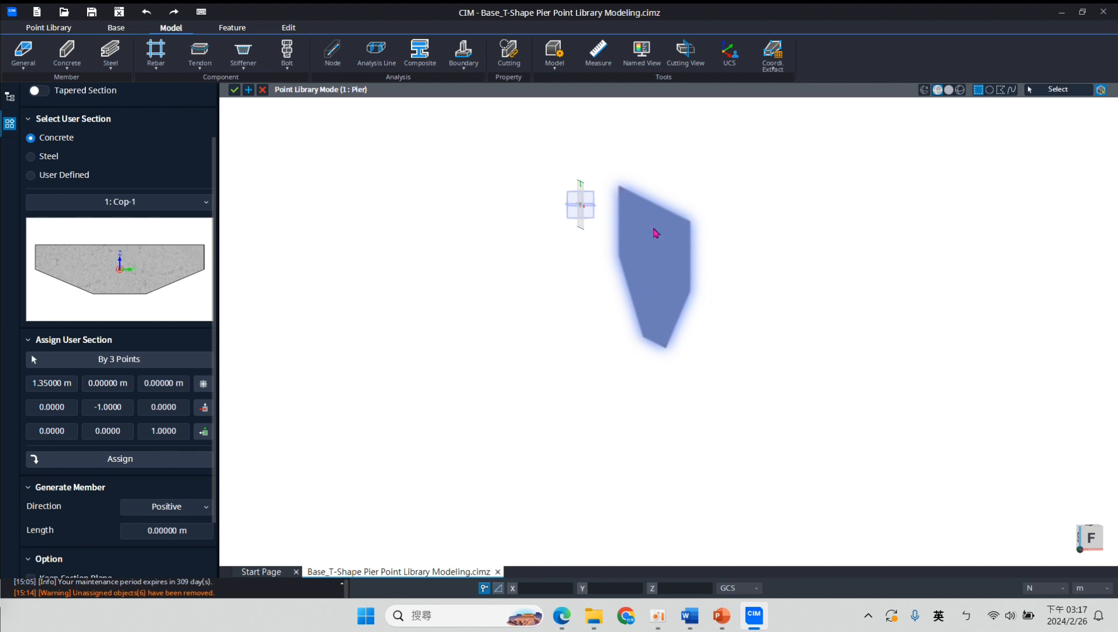
middle_drag(733, 304, 689, 292)
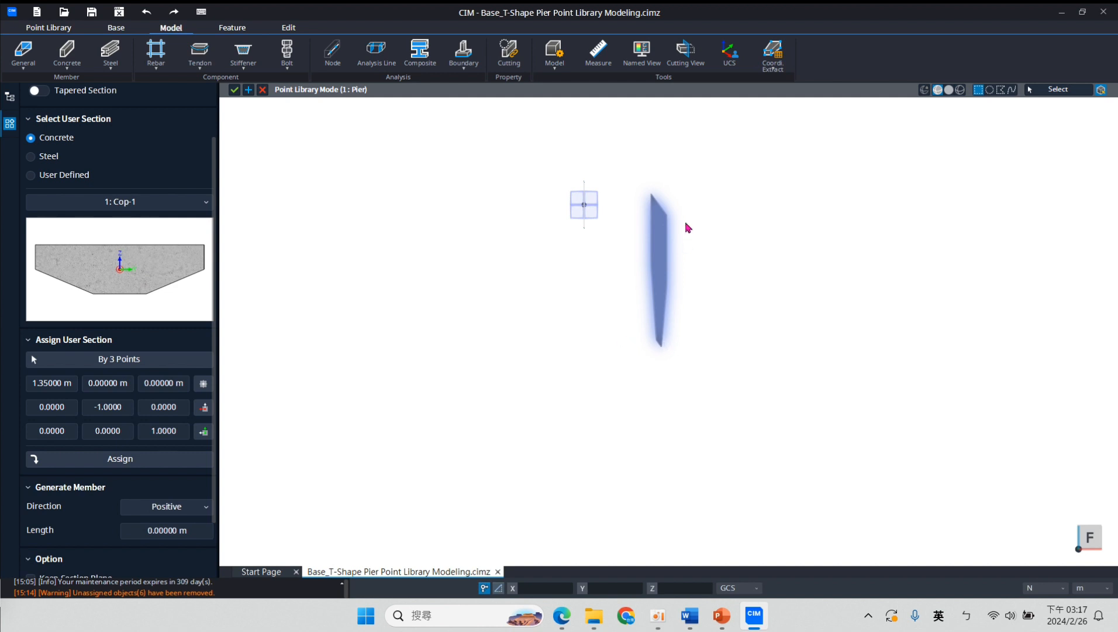
middle_drag(555, 338, 706, 366)
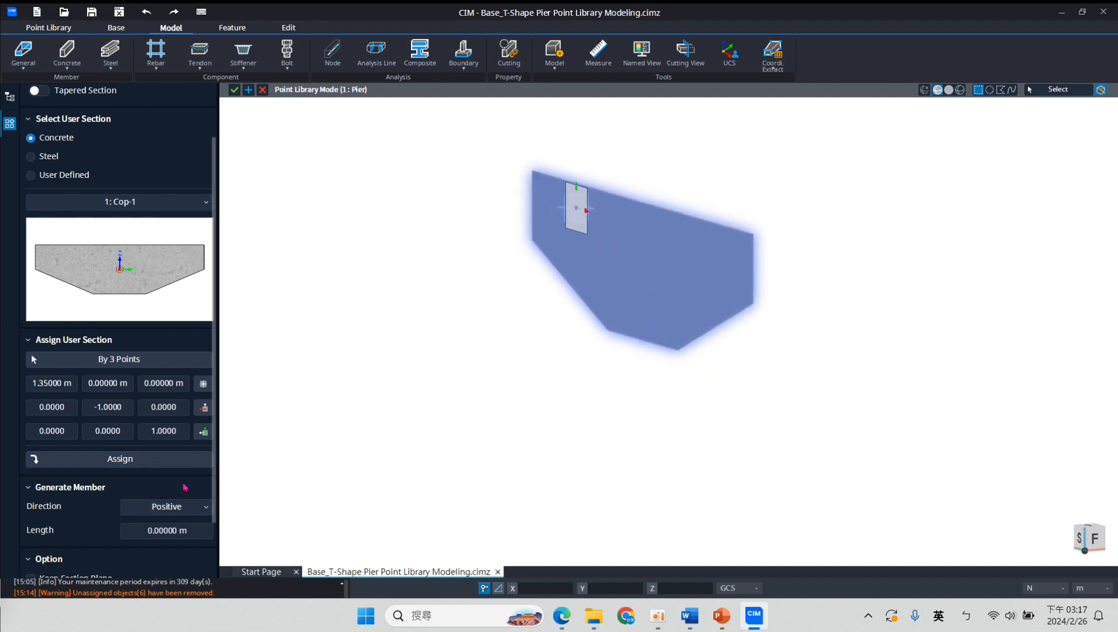
Generate the coping member with a length of 2.7 m in the positive direction, previewing it before creation
scroll(183, 483, down, 2)
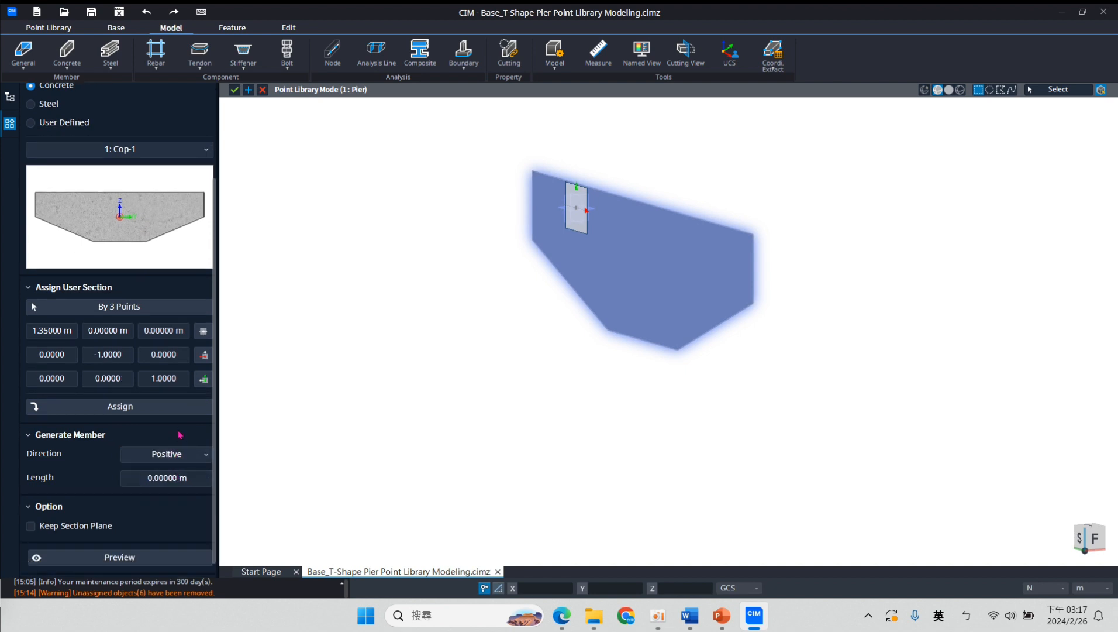
click(188, 471)
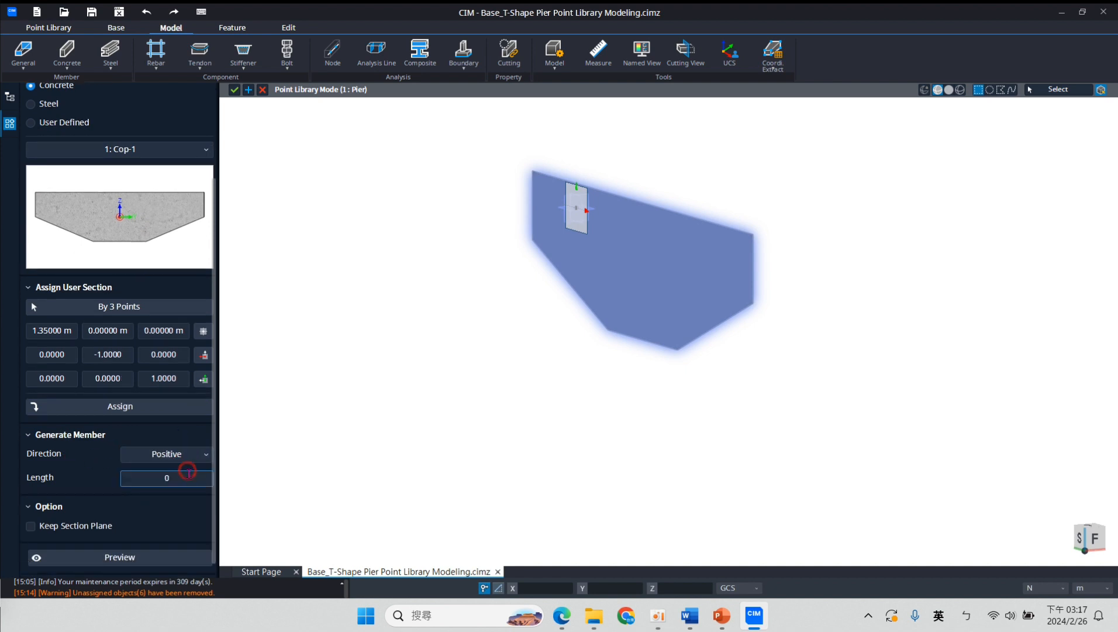
drag(188, 476, 131, 481)
text(2.7)
scroll(150, 517, down, 1)
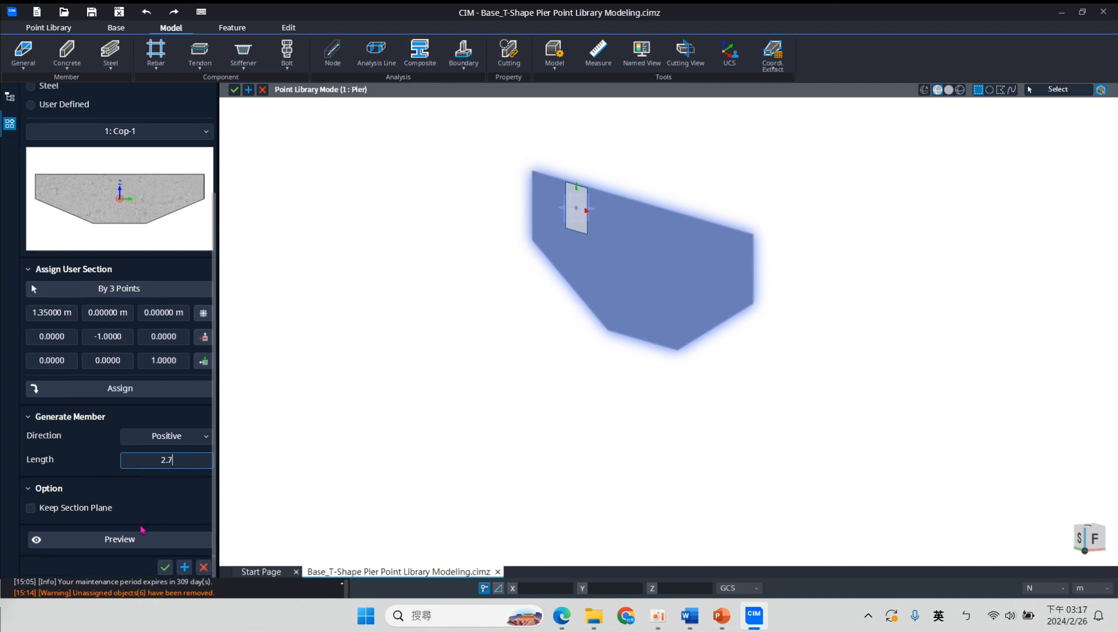
click(142, 533)
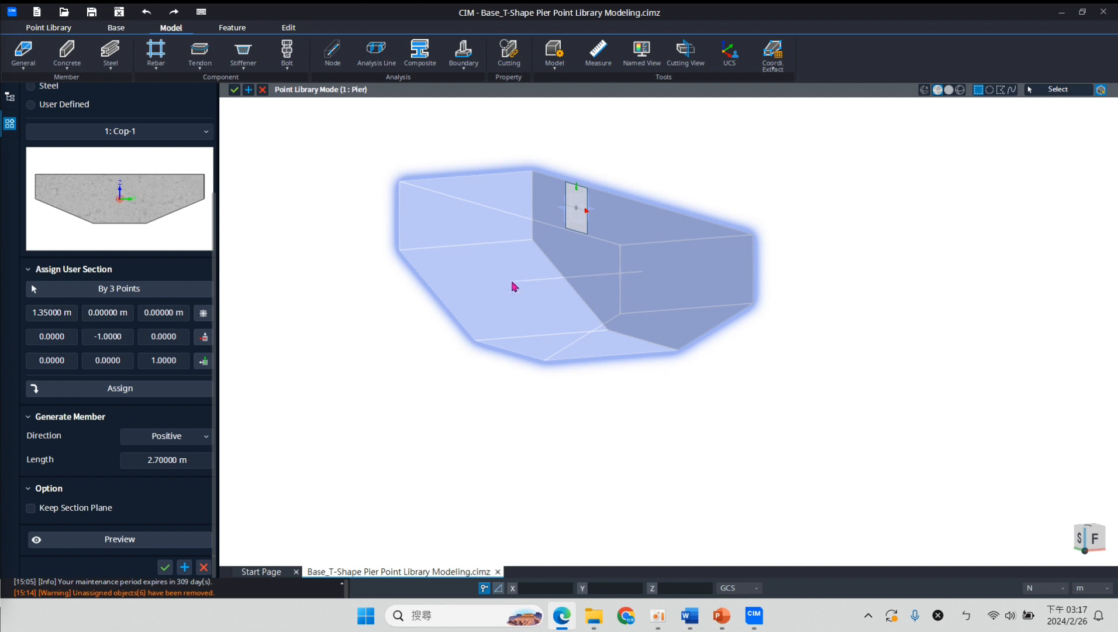
click(165, 567)
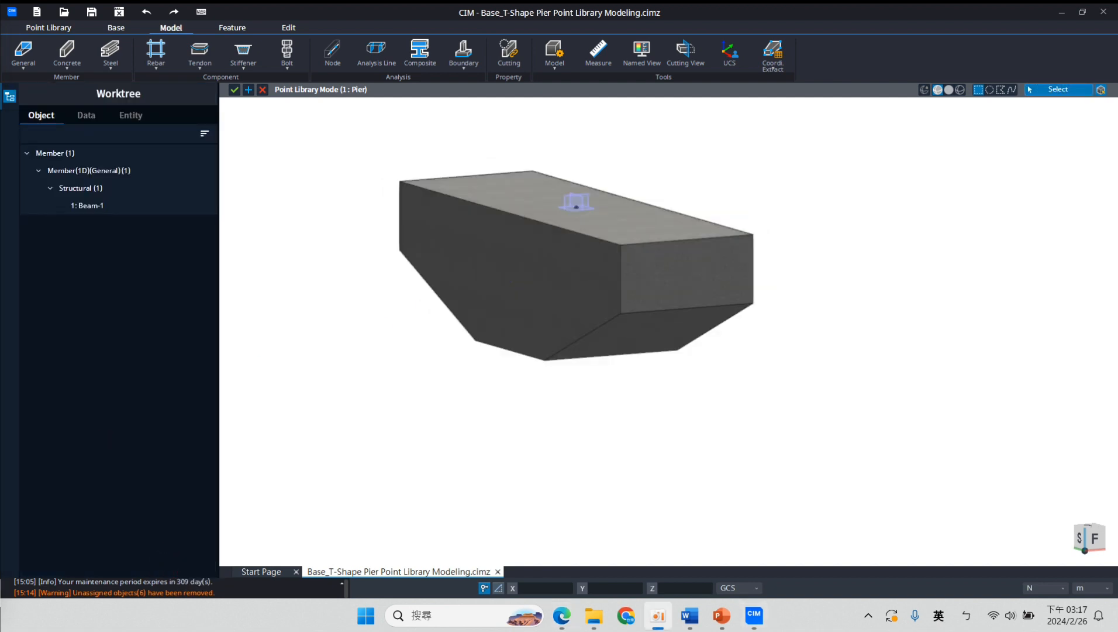
Start a concrete column and give it a Solid Round section with a diameter of 2.5 m
click(331, 10)
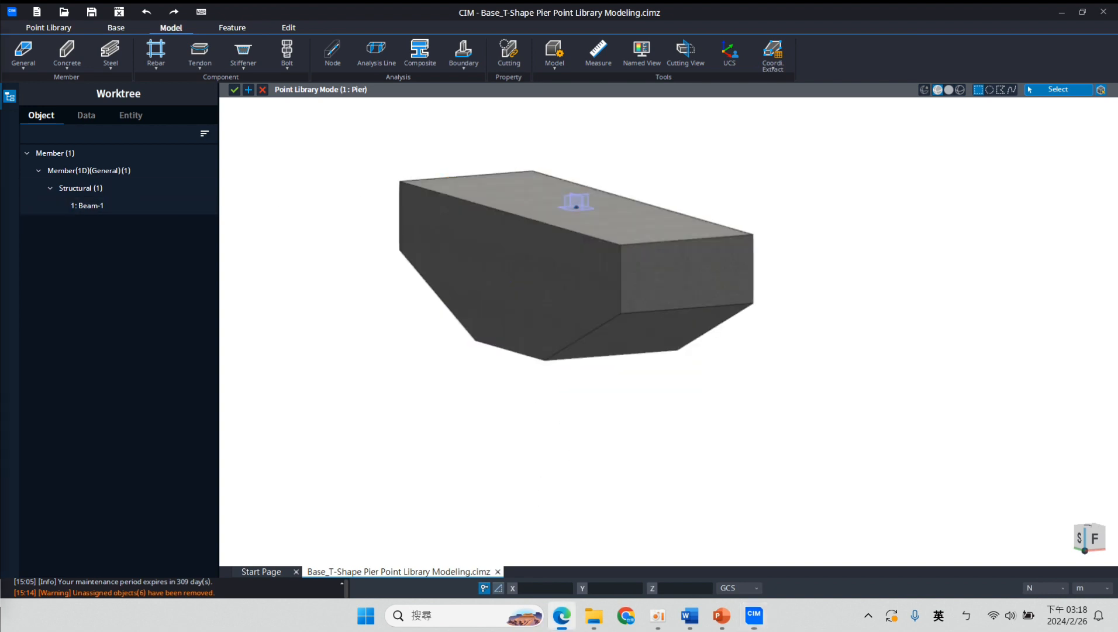
click(78, 71)
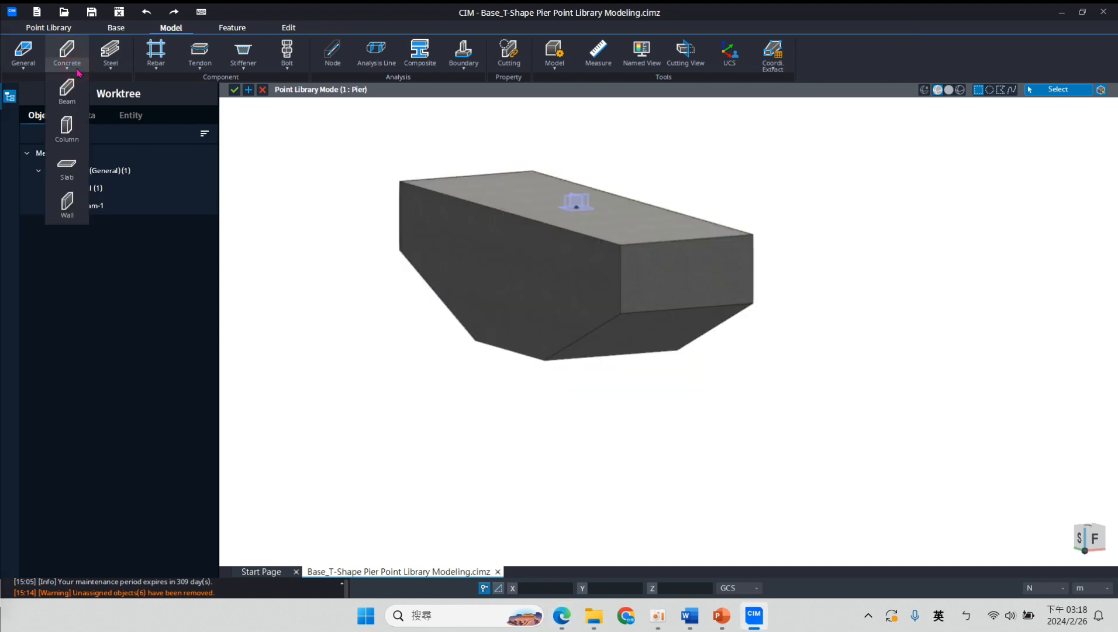
click(67, 134)
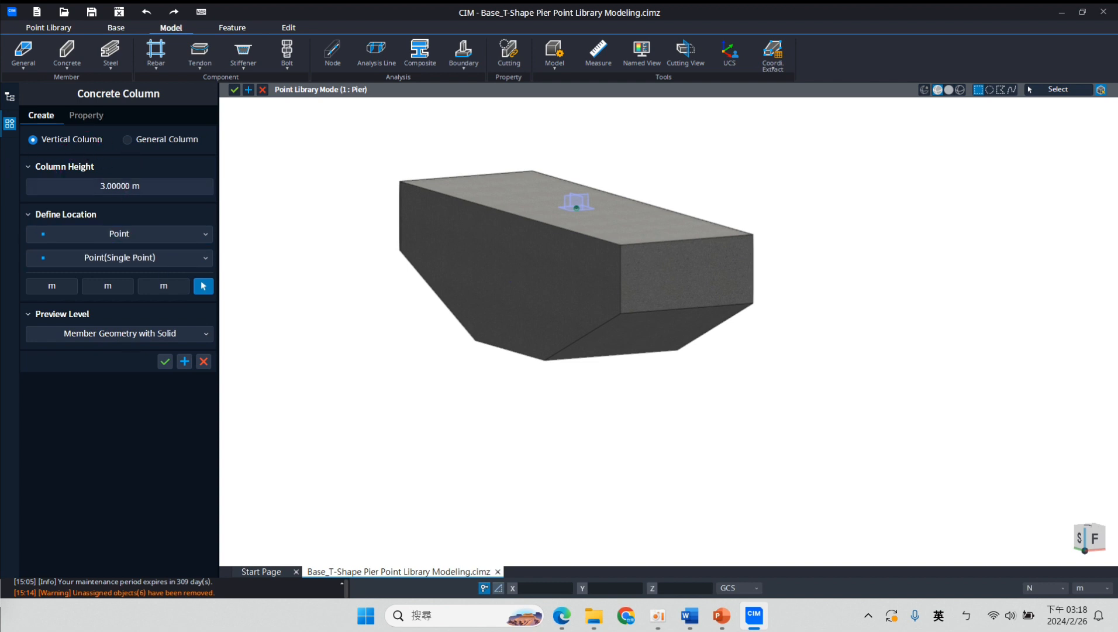
click(95, 116)
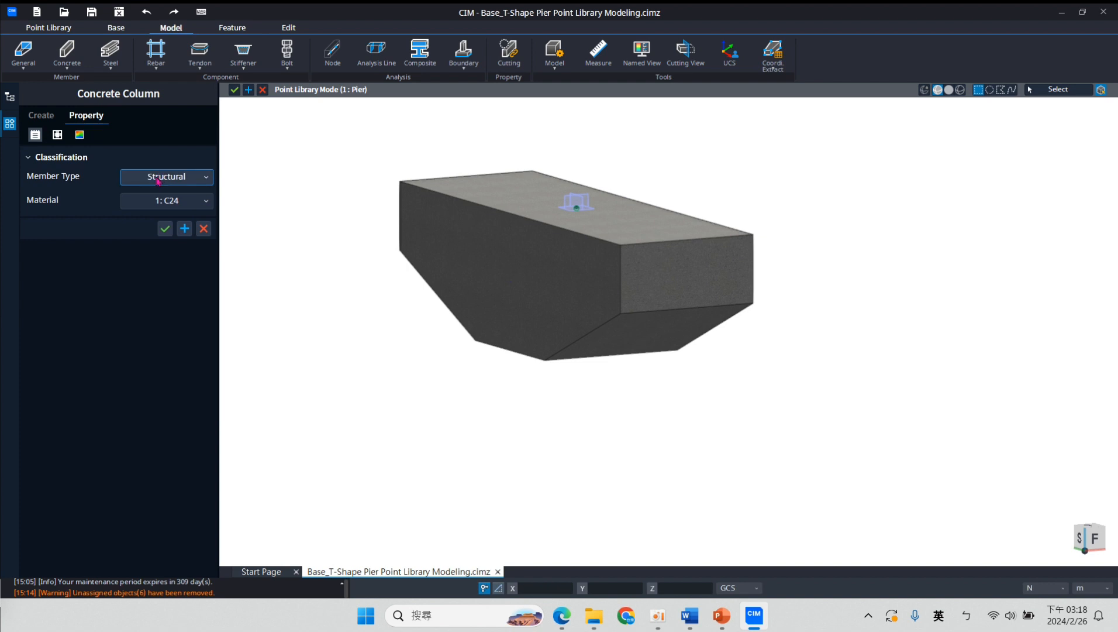
click(57, 135)
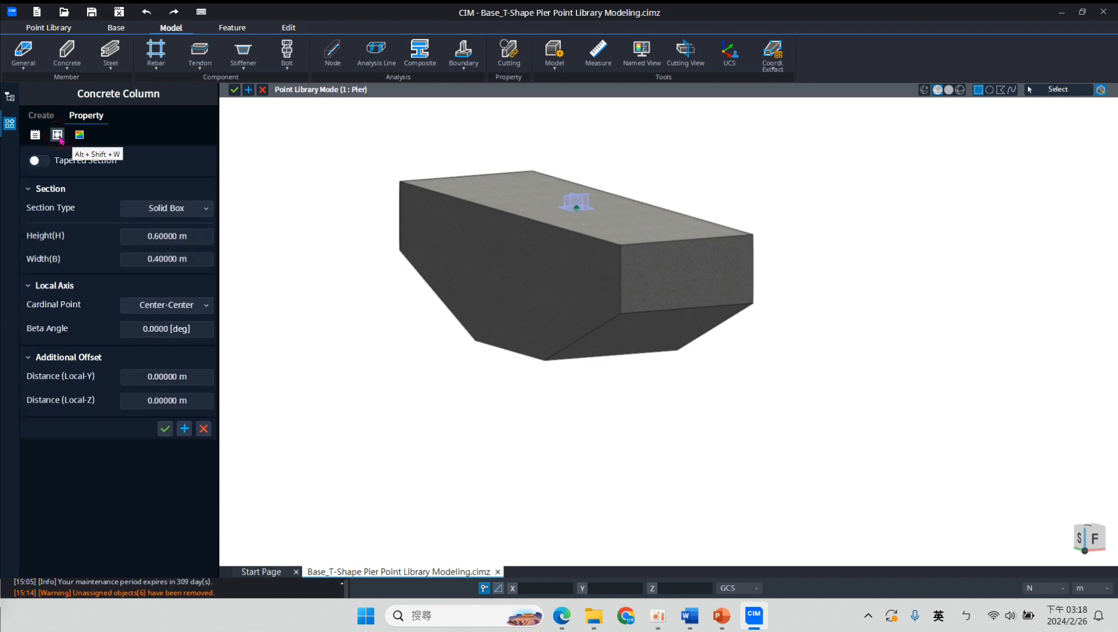
click(187, 209)
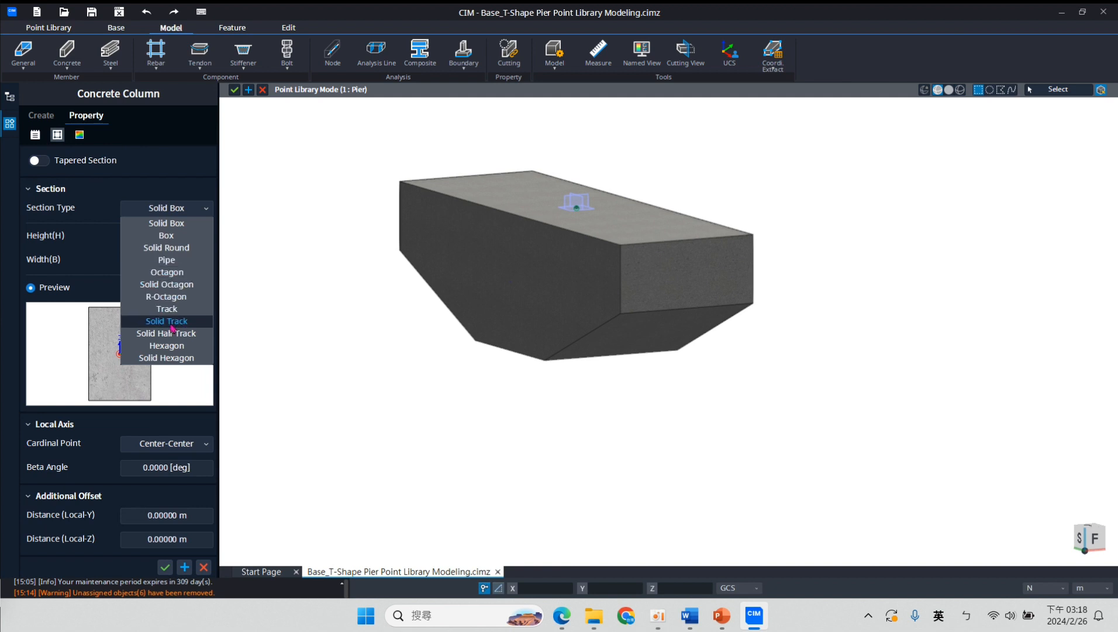
click(170, 248)
click(196, 236)
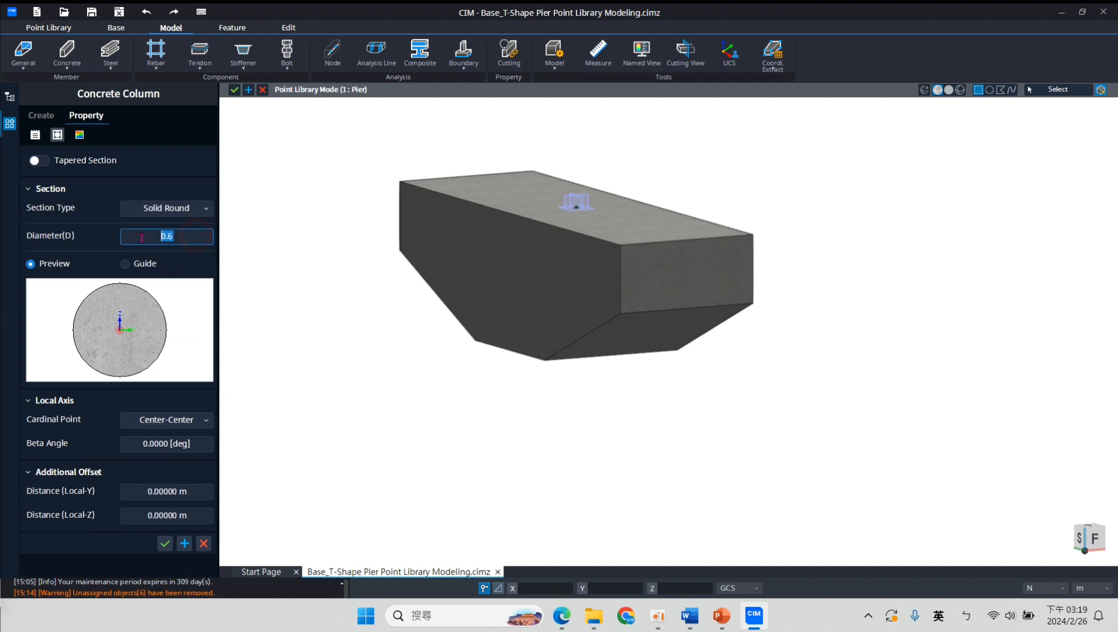
text(2.5)
click(147, 442)
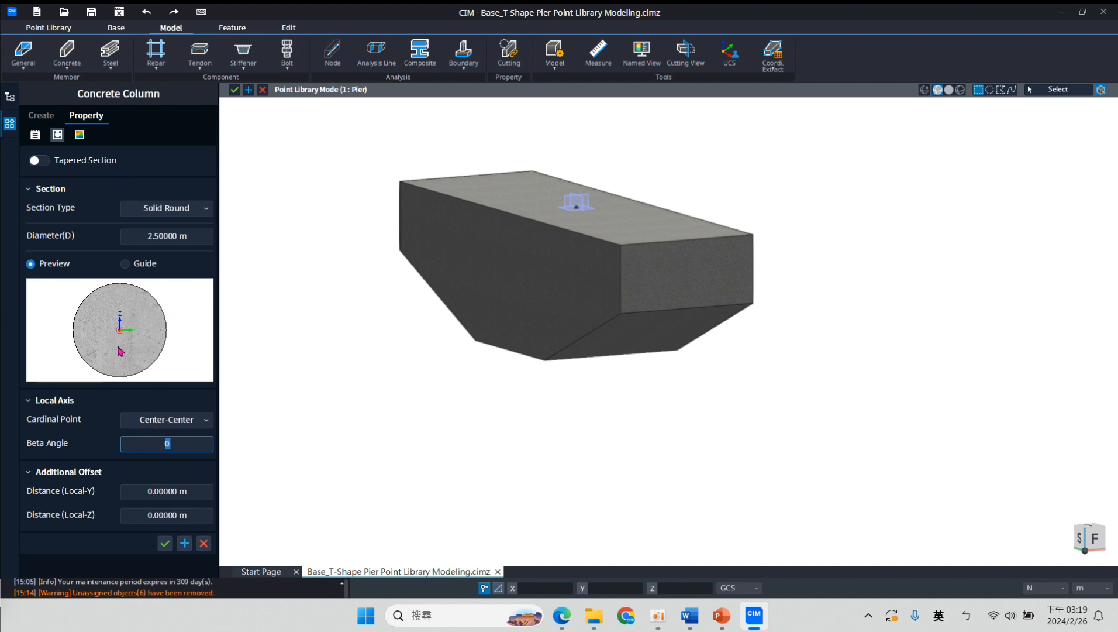
Set the vertical column's height to -17.2 m
click(46, 115)
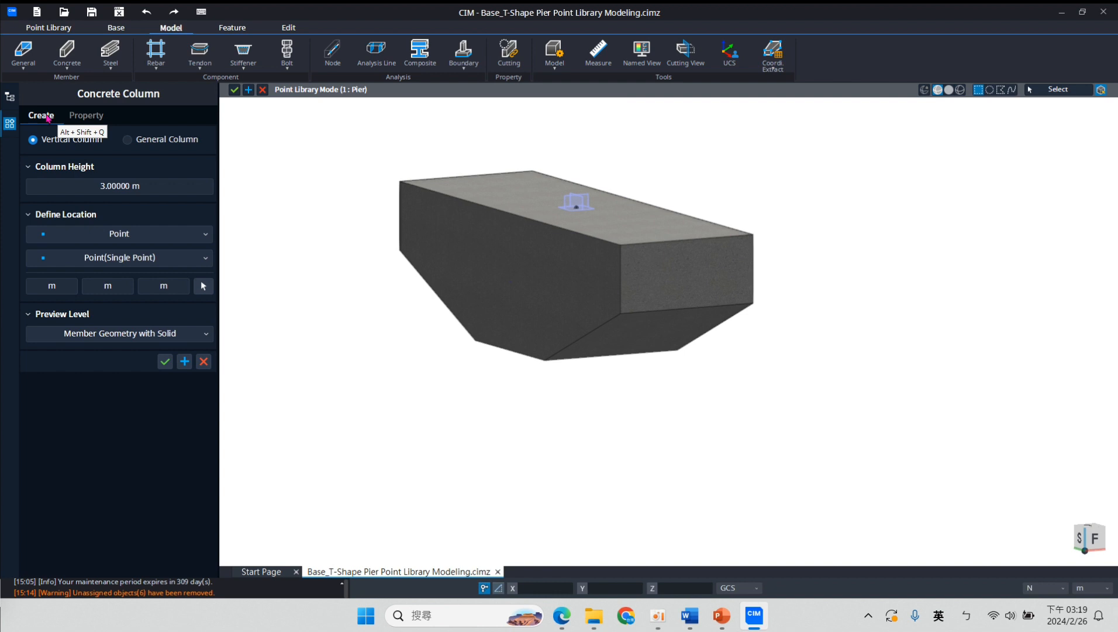
click(157, 185)
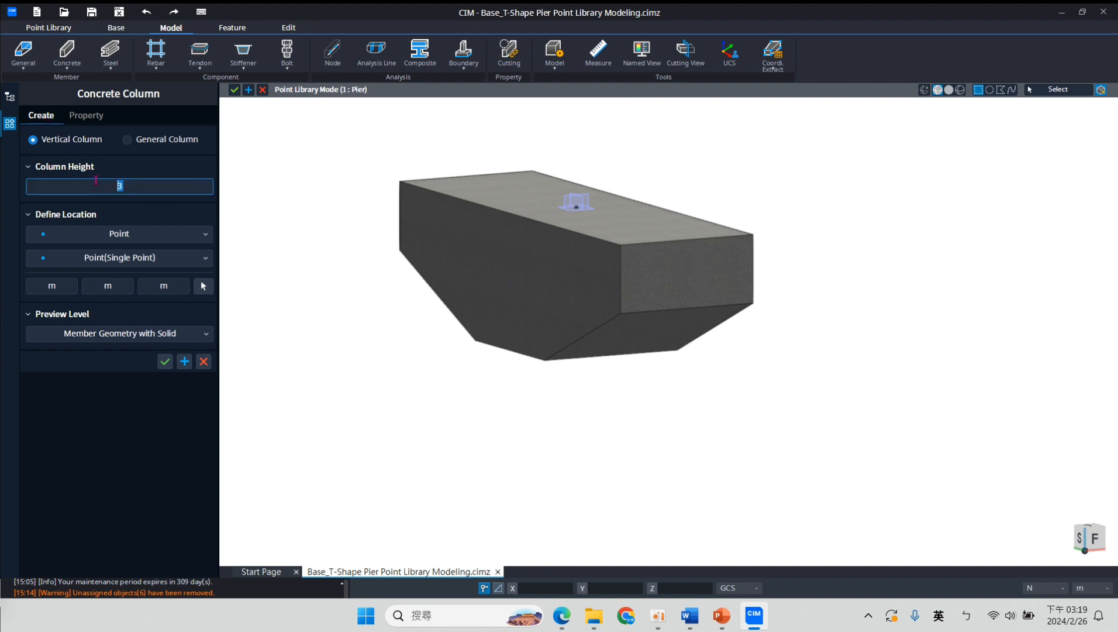
text(-17.2)
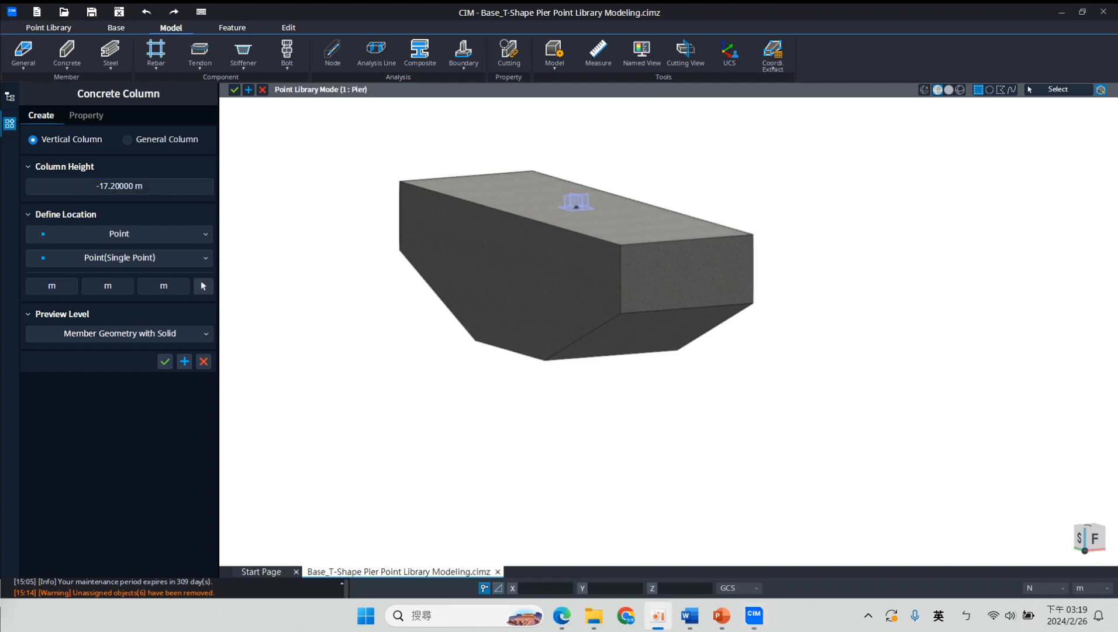
Place the vertical column by a single point at the coping's bottom centre (0, 0, -2.5 m) and create it
click(140, 441)
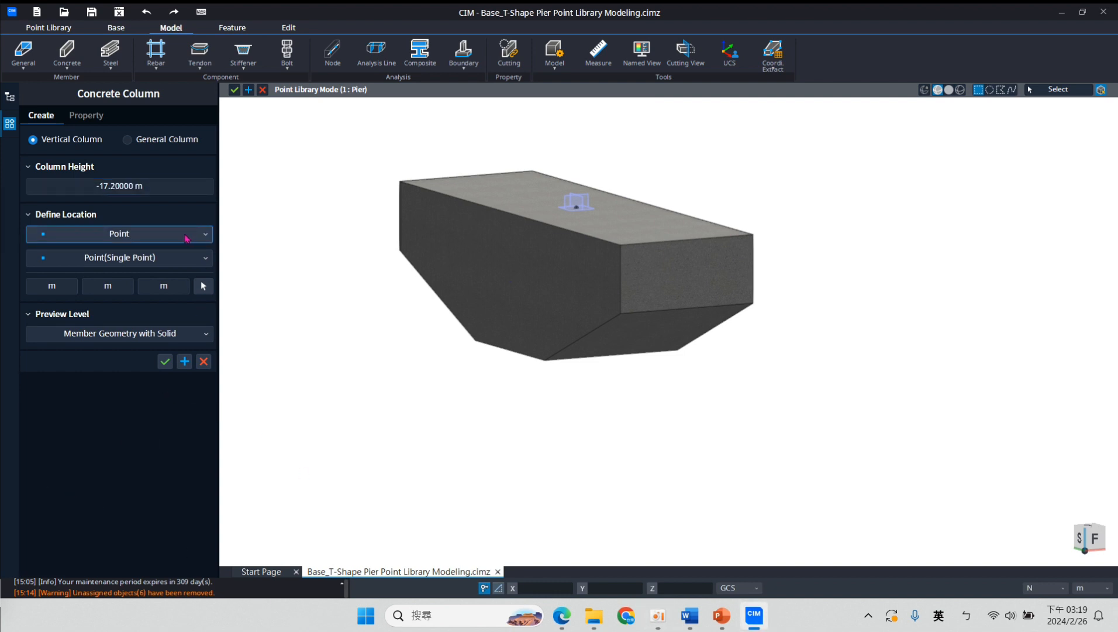
click(184, 234)
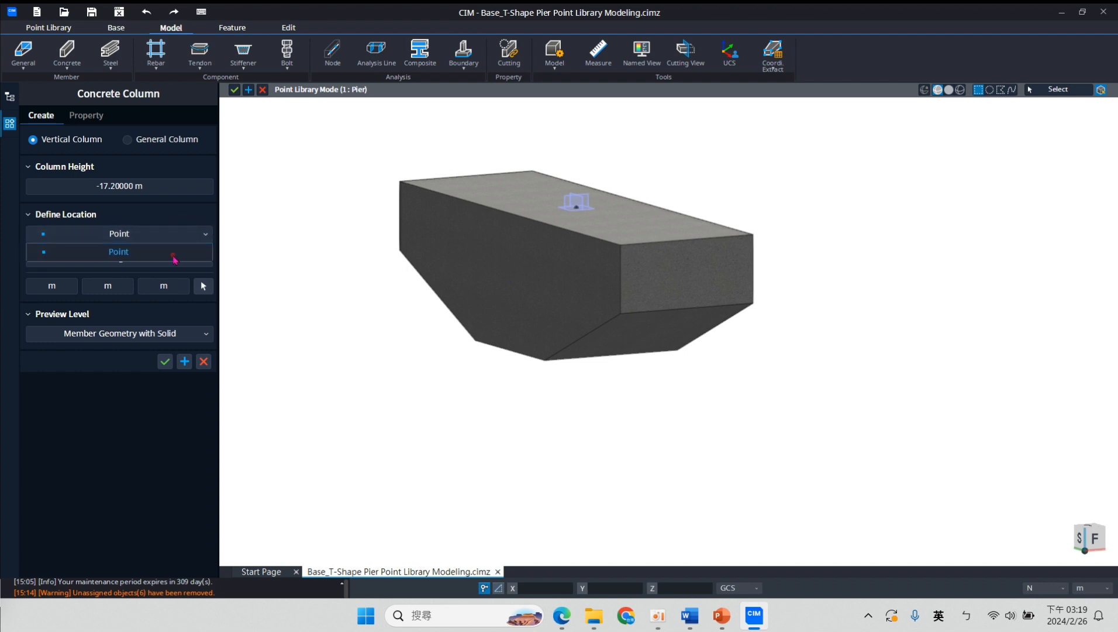
click(175, 253)
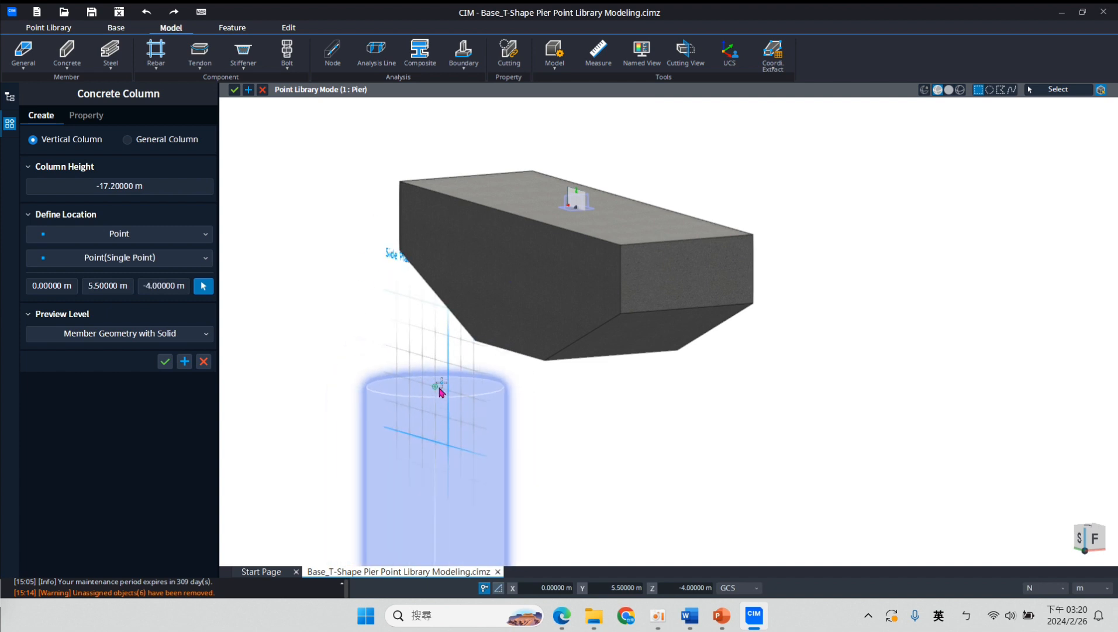
middle_drag(552, 380, 584, 229)
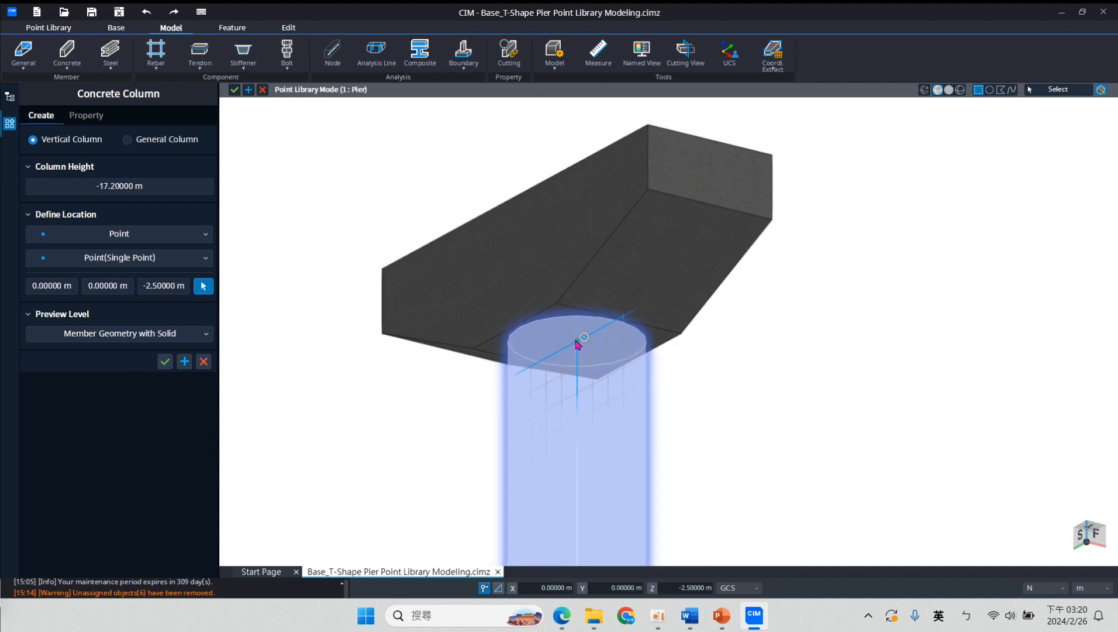
click(577, 342)
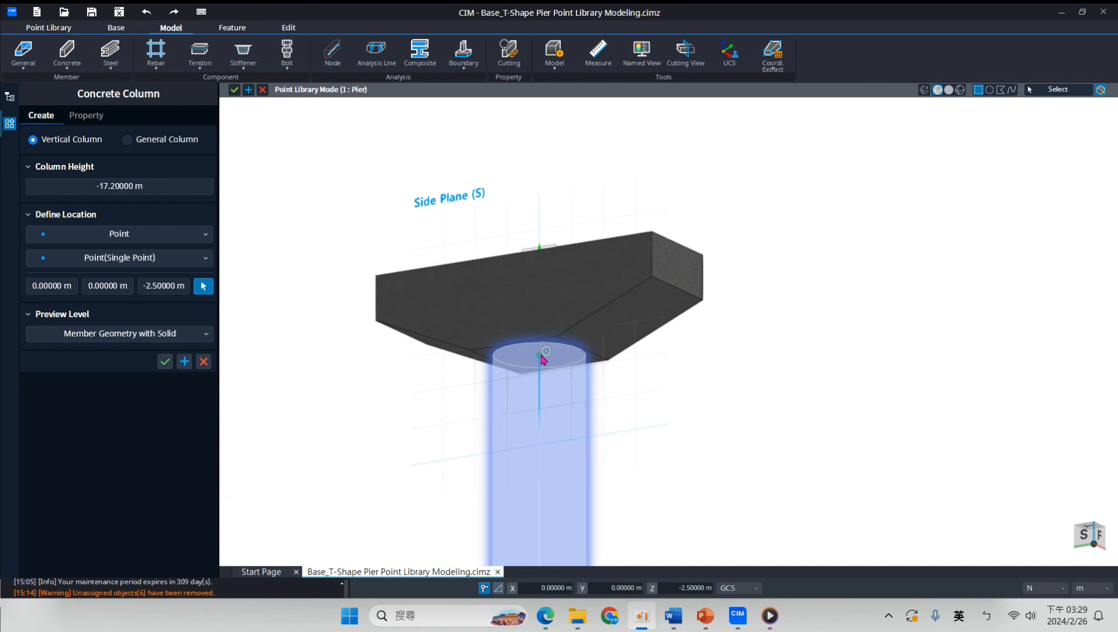
click(542, 358)
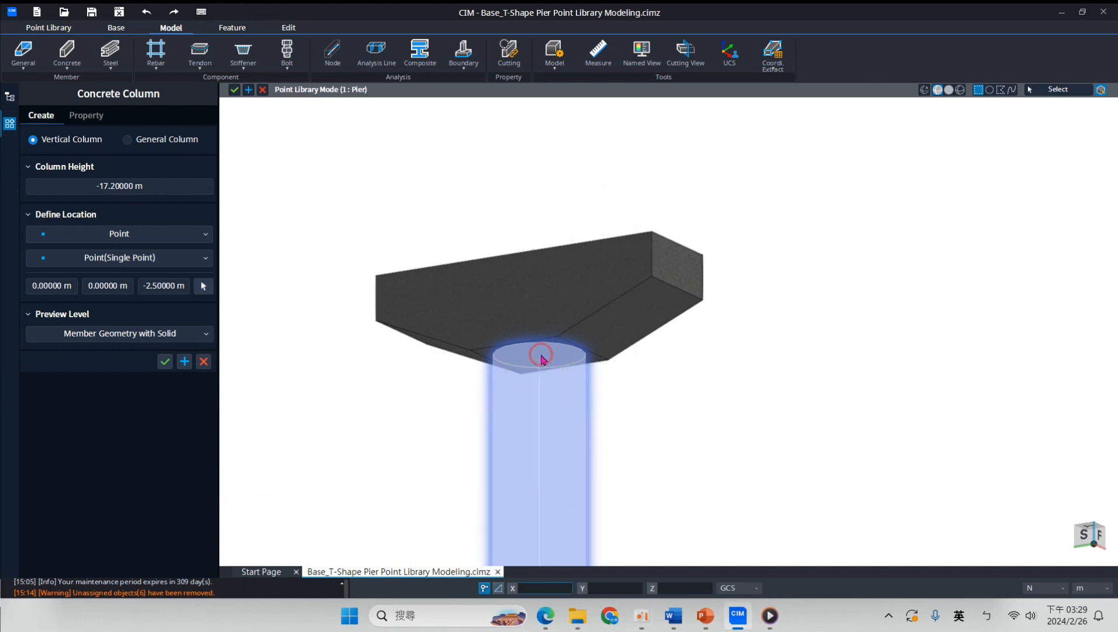
click(164, 362)
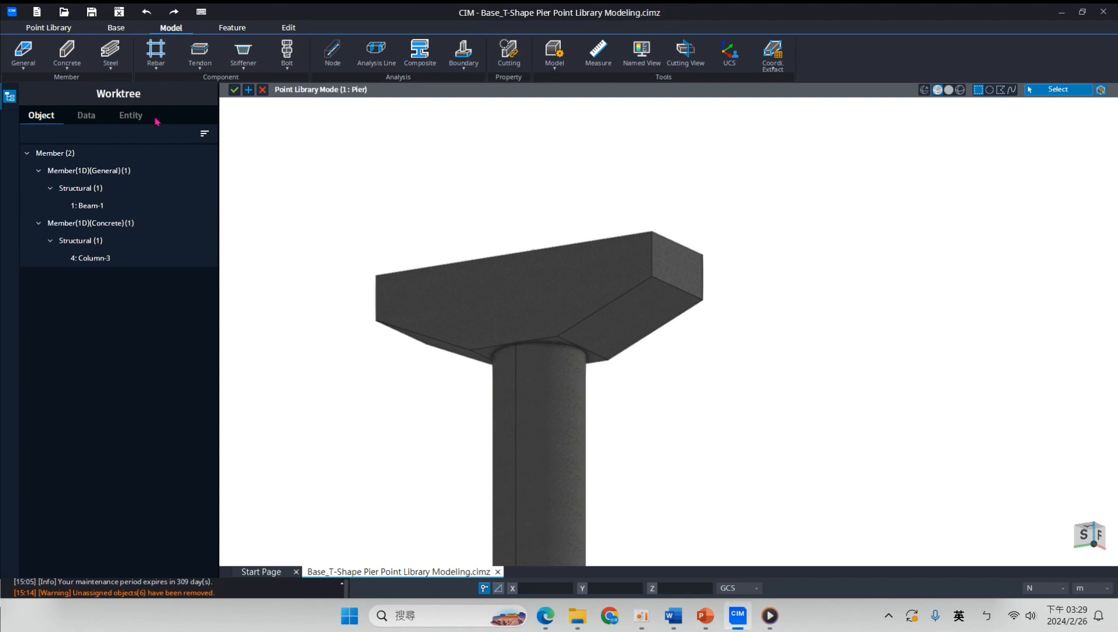
scroll(644, 351, down, 6)
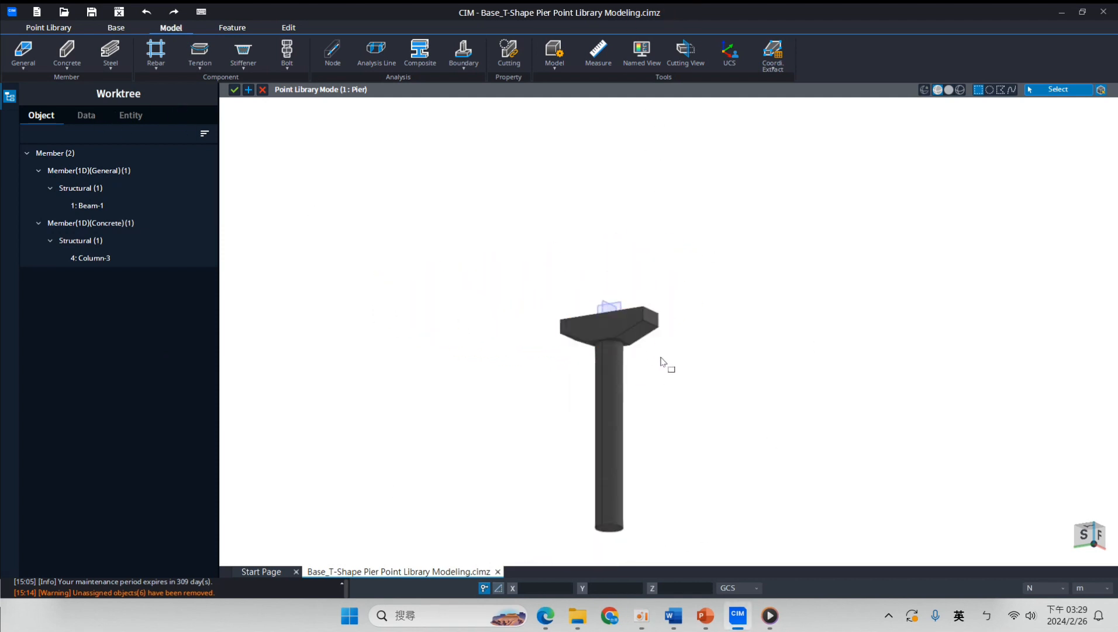
middle_drag(643, 415, 609, 546)
middle_drag(681, 463, 627, 433)
scroll(585, 435, up, 2)
scroll(641, 398, up, 2)
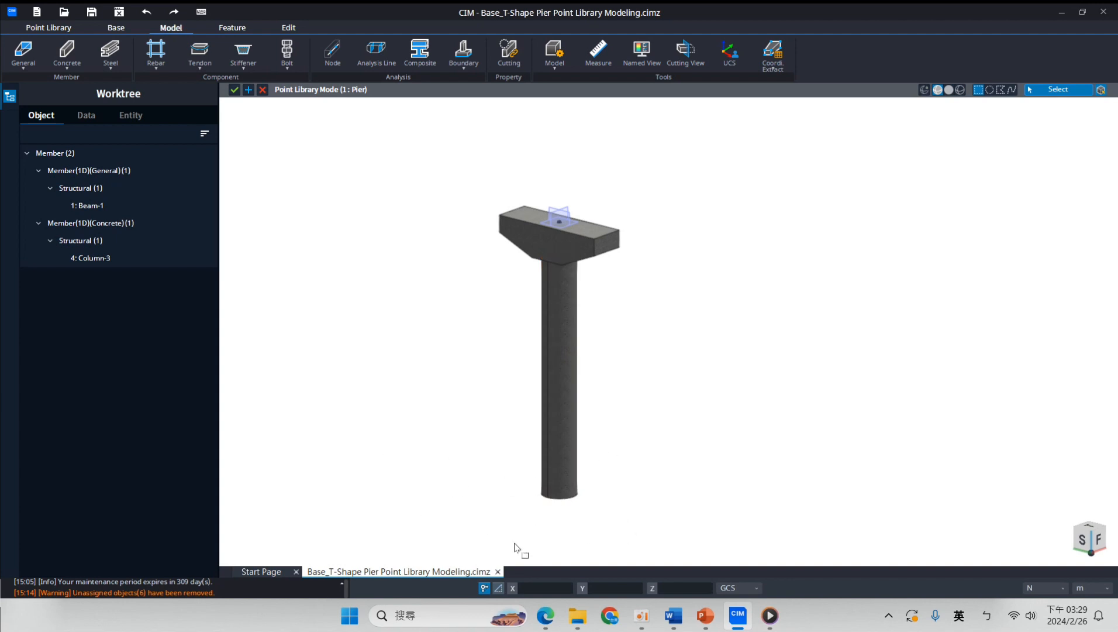
Create a new concrete user section of the General Section type named Foundation
click(117, 28)
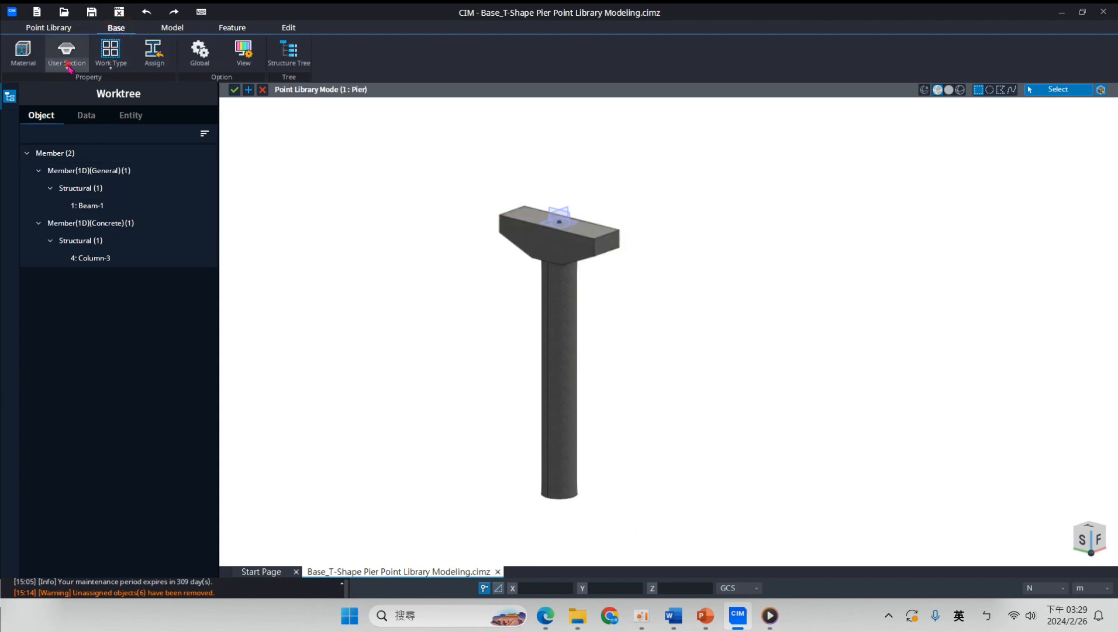
click(67, 66)
click(74, 94)
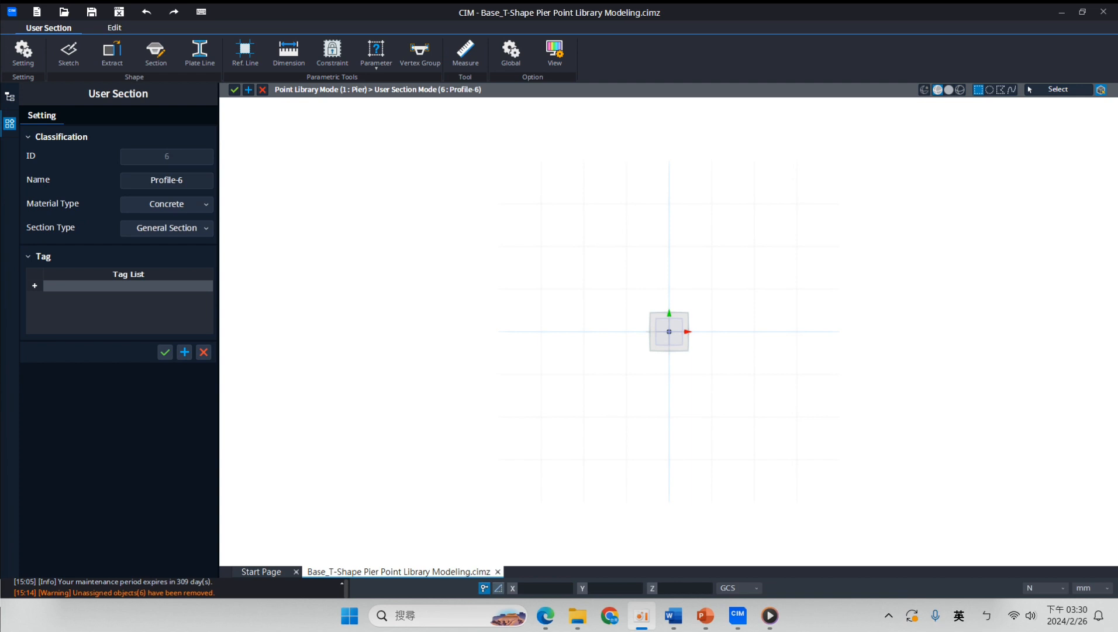
click(195, 185)
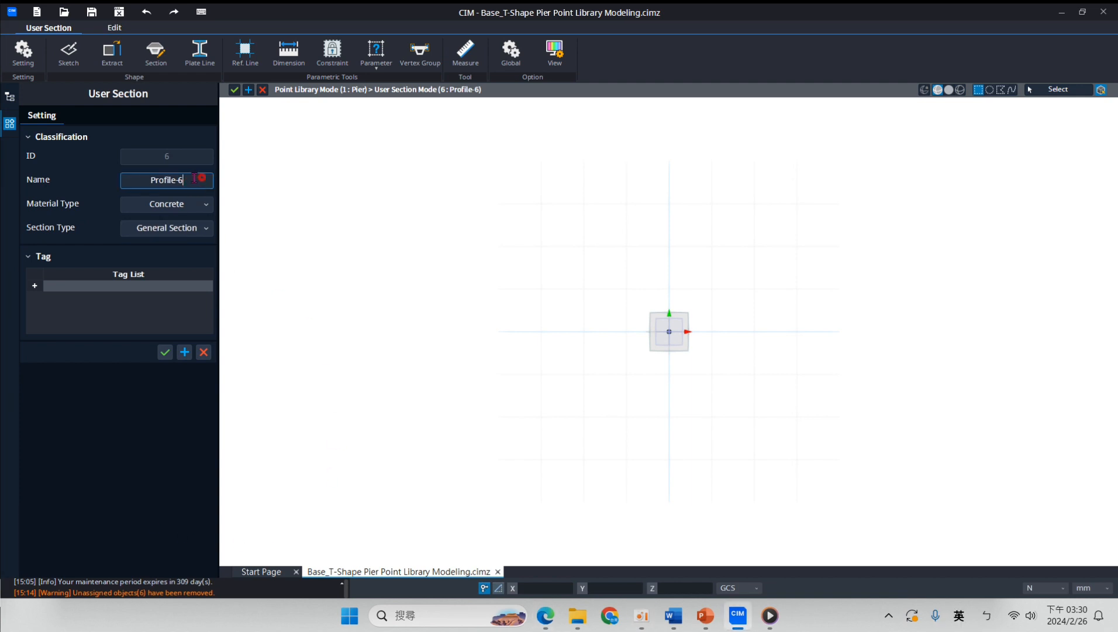
text(Foundation)
click(165, 351)
Choose the DWG_Section(Foundation) drawing for DWG/DXF import into the user section
key(alt+Tab)
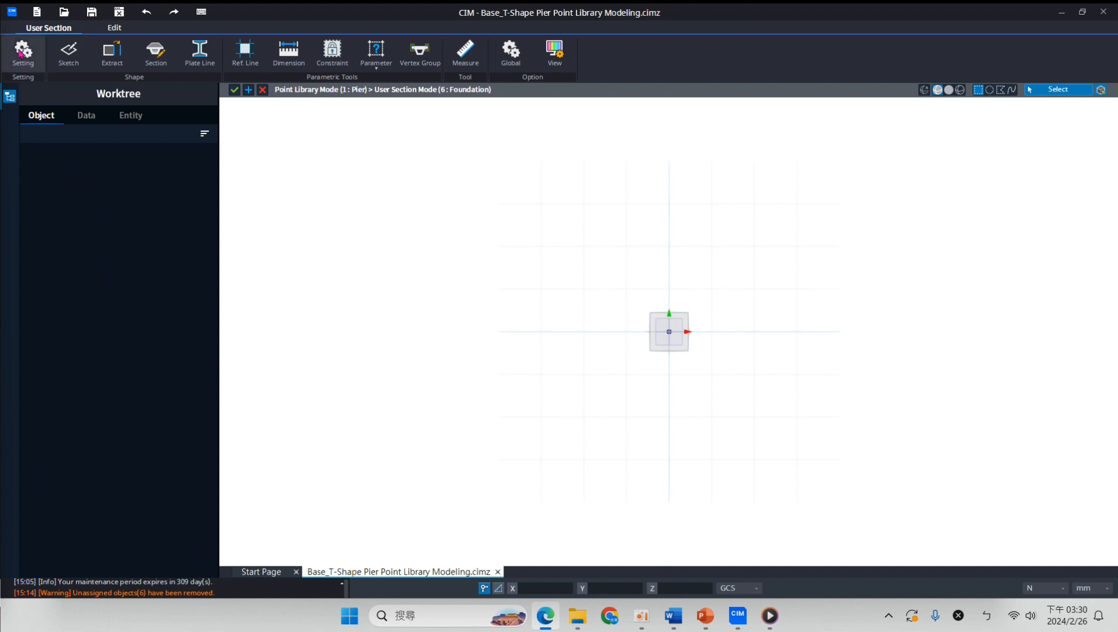
click(12, 12)
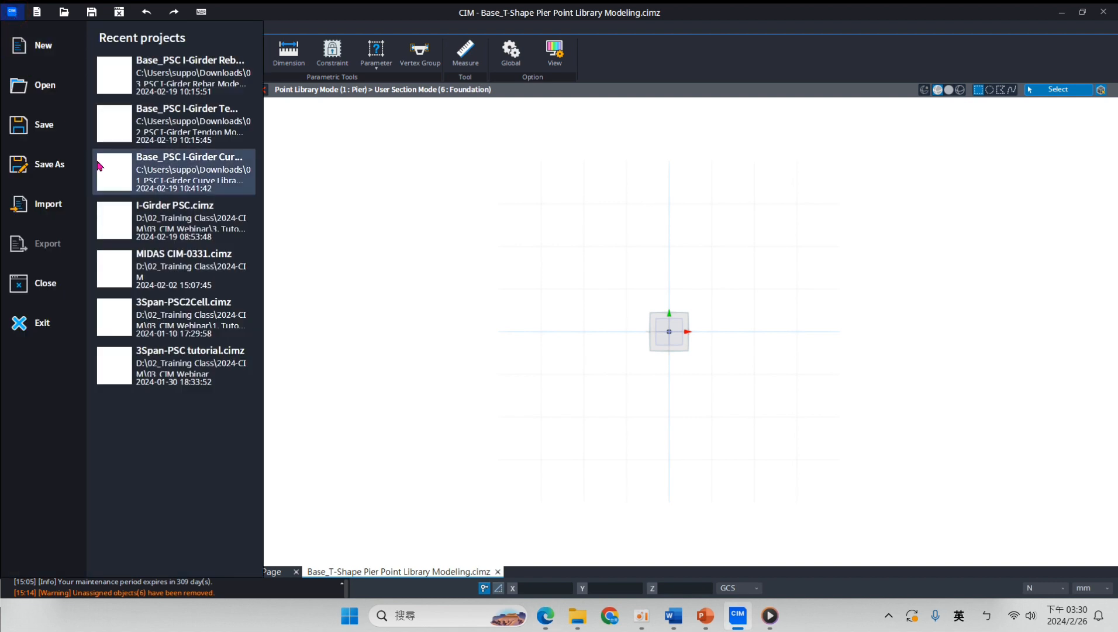
click(57, 206)
click(162, 106)
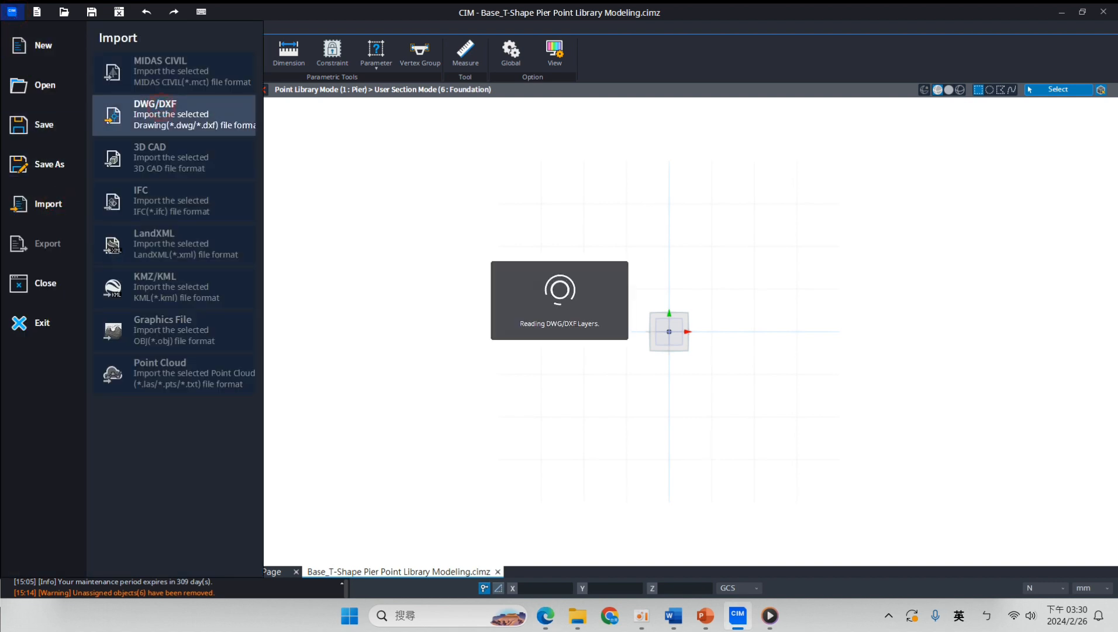
double_click(508, 280)
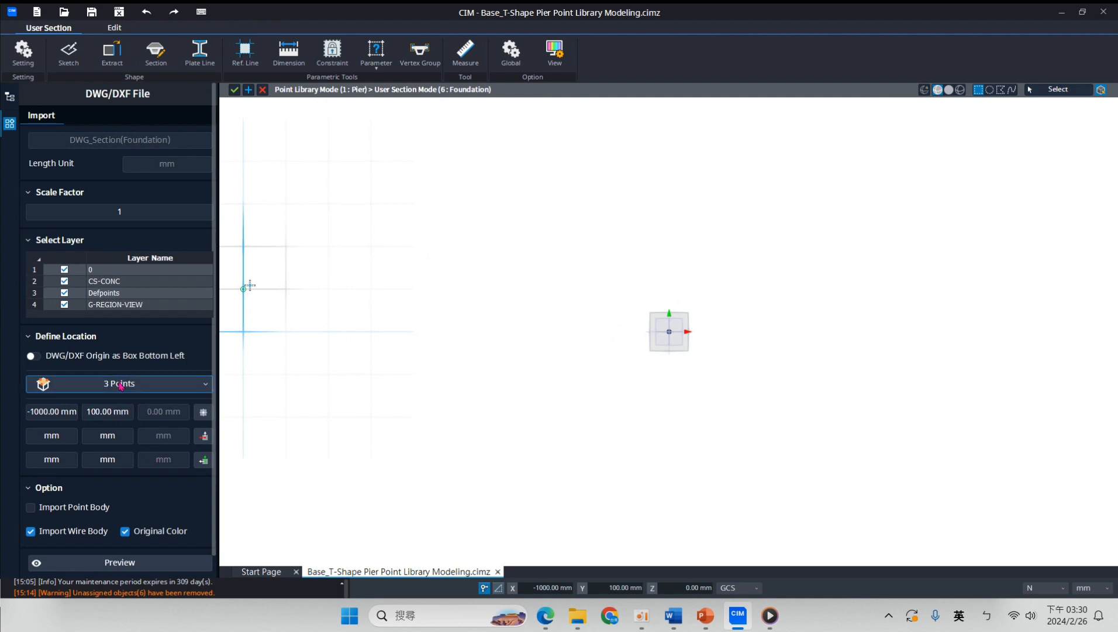
Locate the drawing by three points at (0, 0), (300, 0) and (300, 200) mm, preview it and import it
click(676, 337)
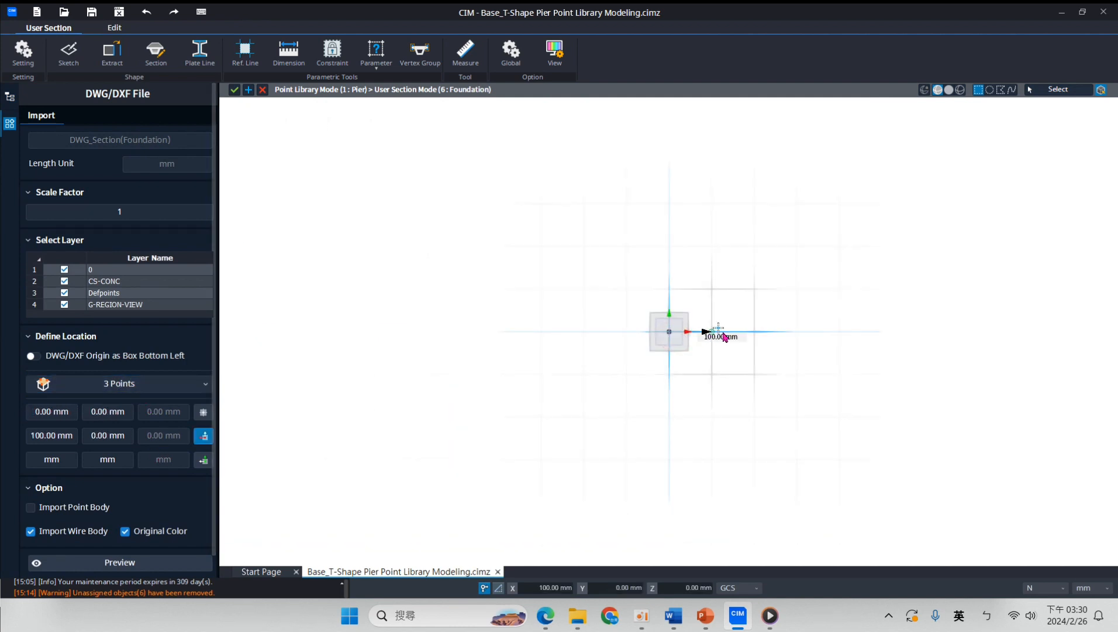
click(803, 331)
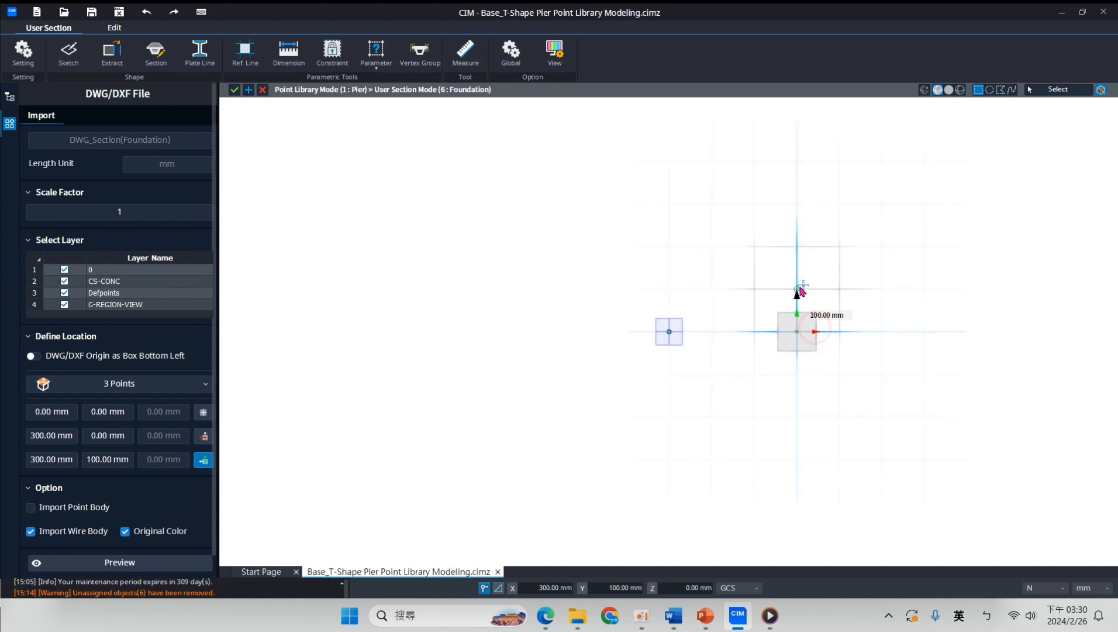
click(800, 245)
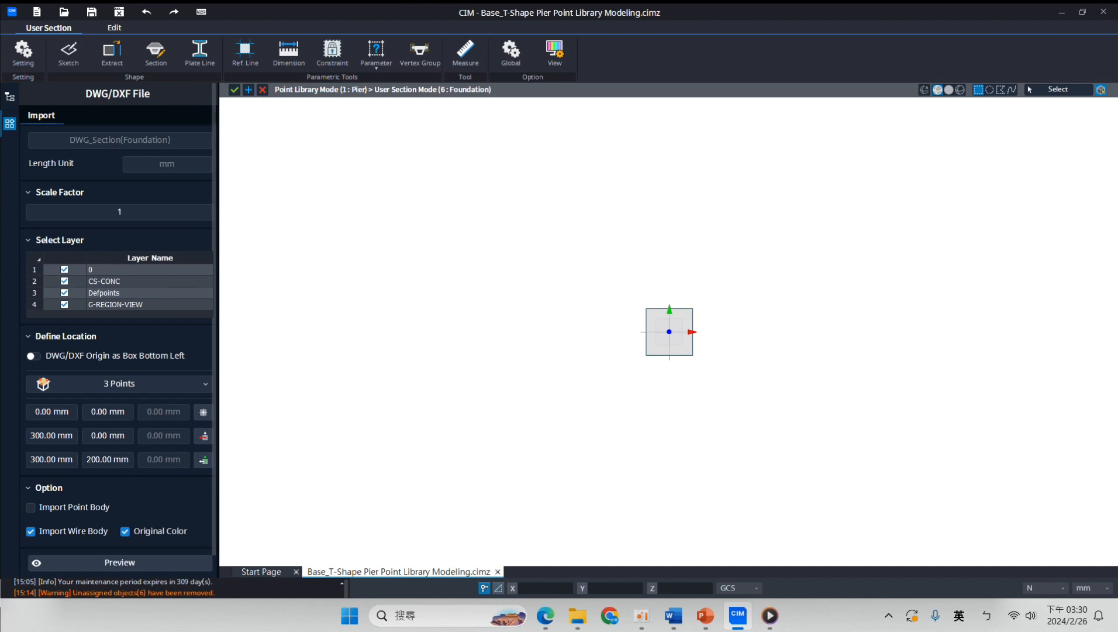
scroll(135, 556, down, 1)
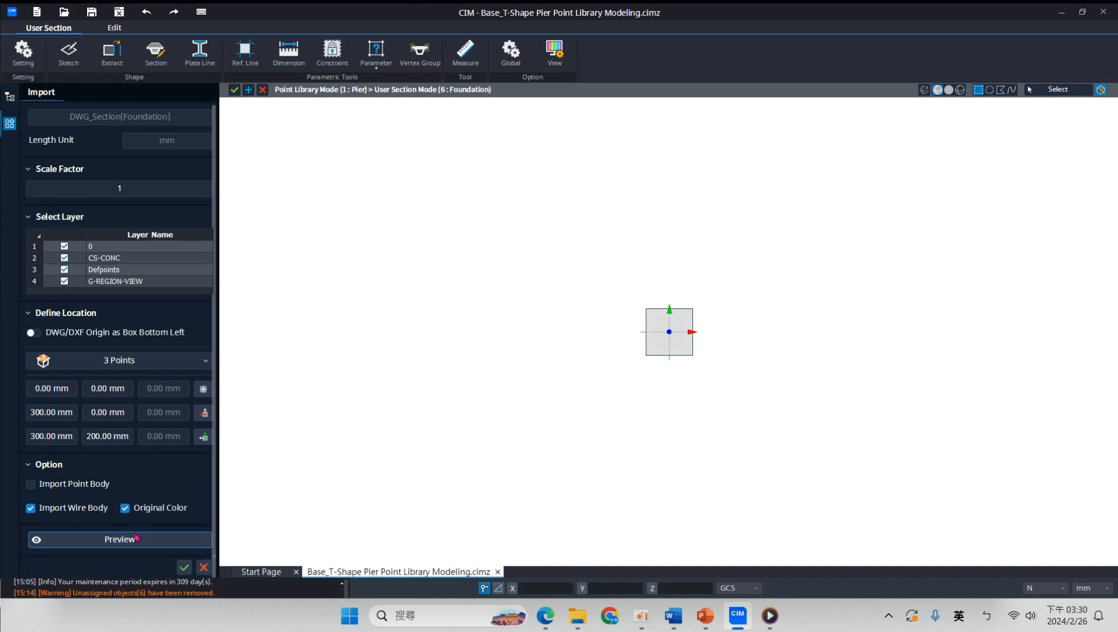
click(134, 540)
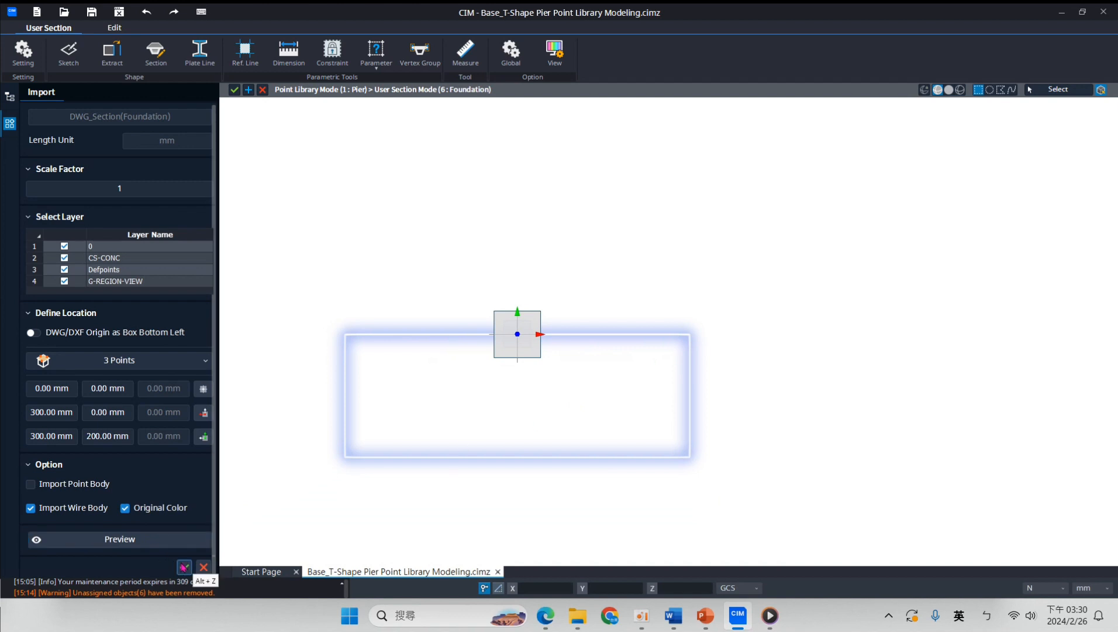
click(182, 565)
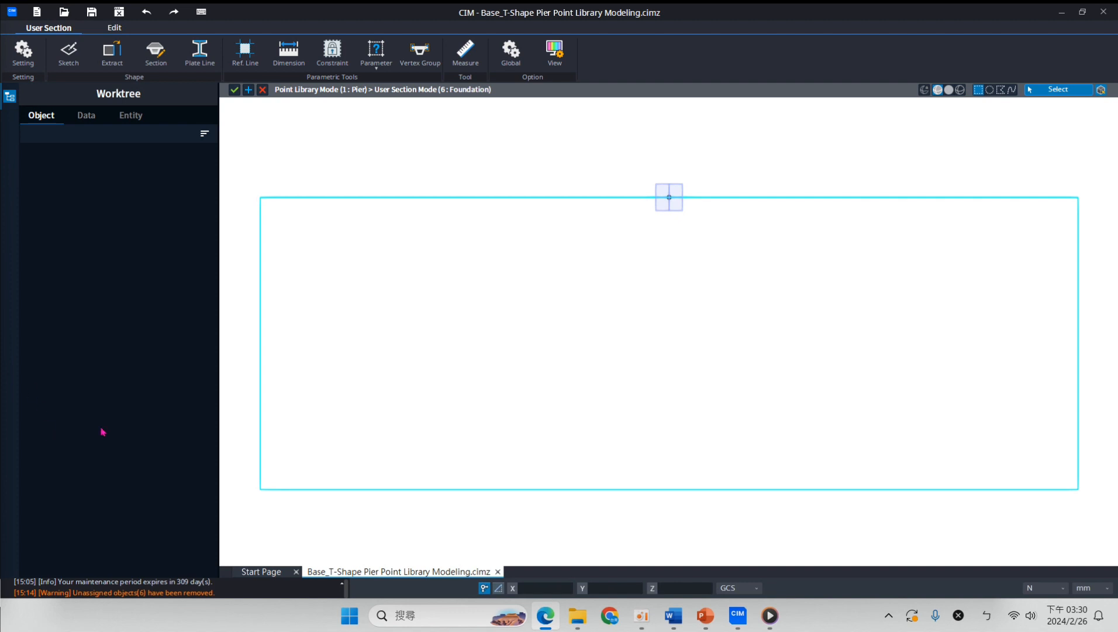
Add a section shape by selecting all edges of the imported foundation outline and finish the user section
click(156, 62)
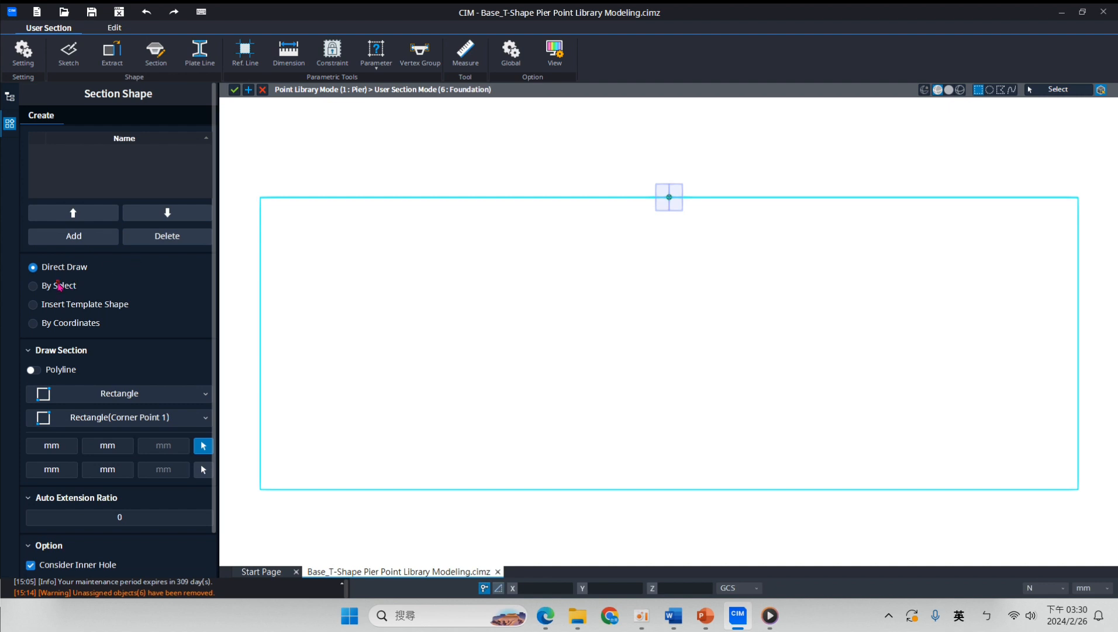
click(59, 285)
drag(247, 161, 1094, 507)
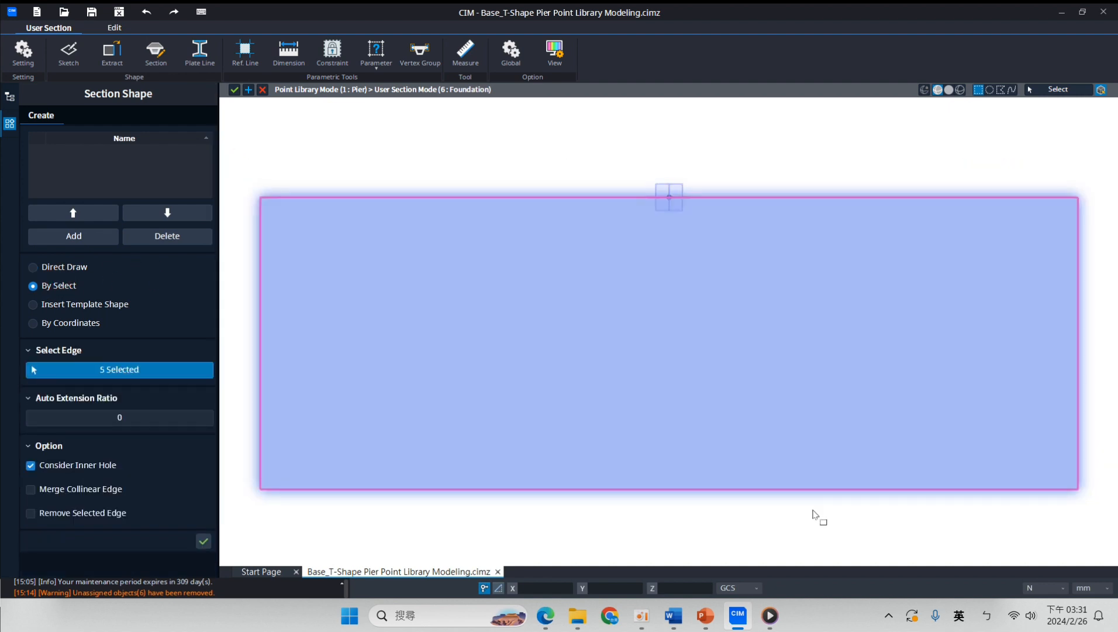
click(74, 237)
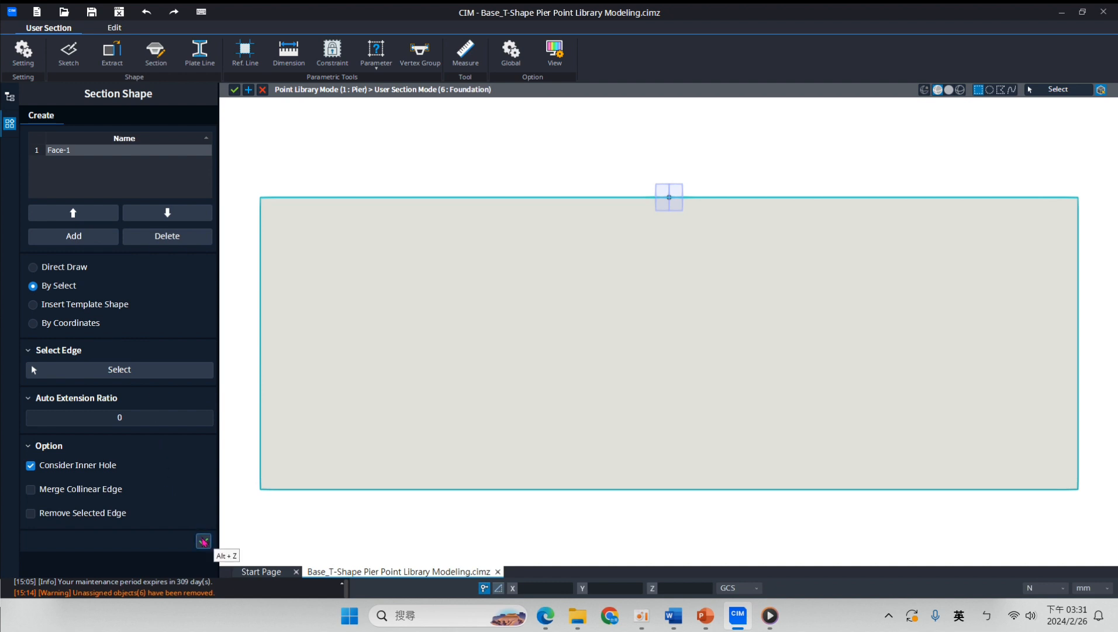
click(204, 541)
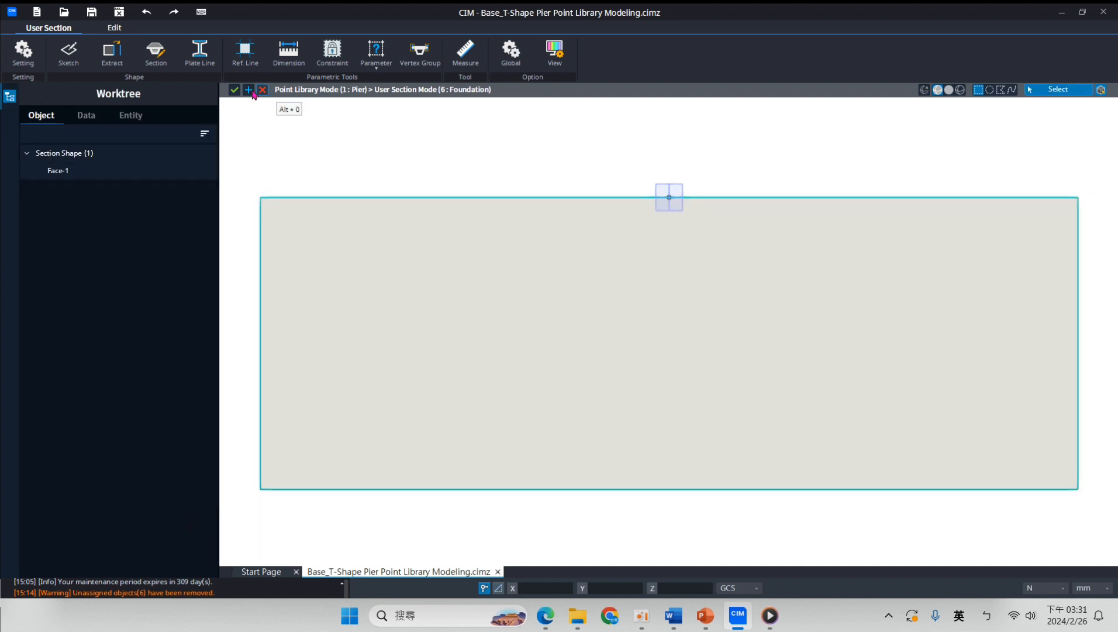
click(234, 90)
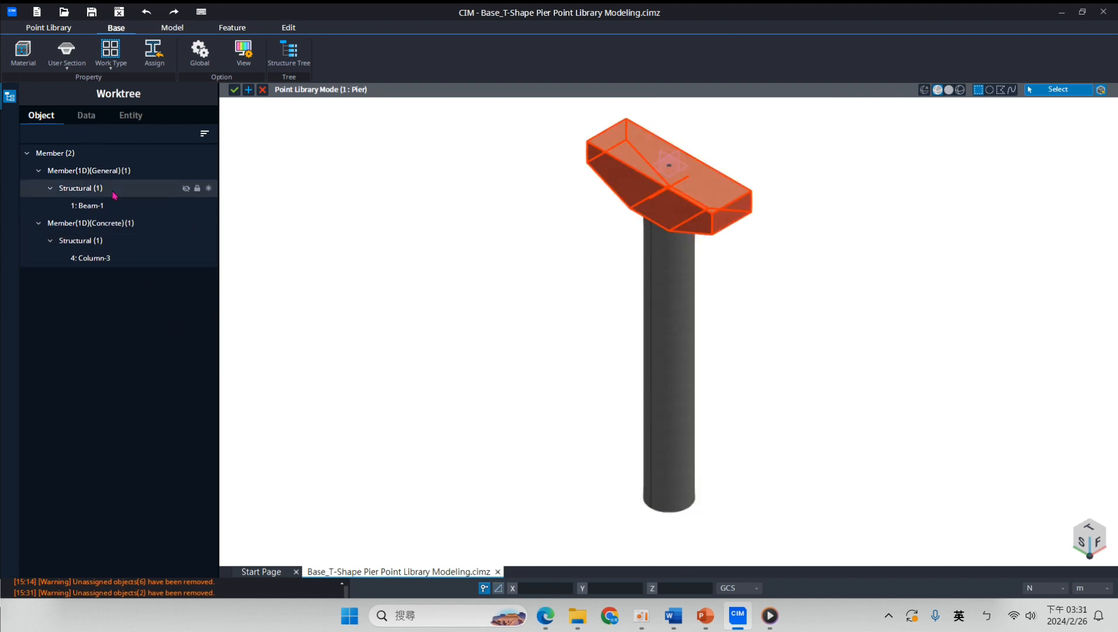
Review the pier library's user sections and existing members in the worktree
click(86, 116)
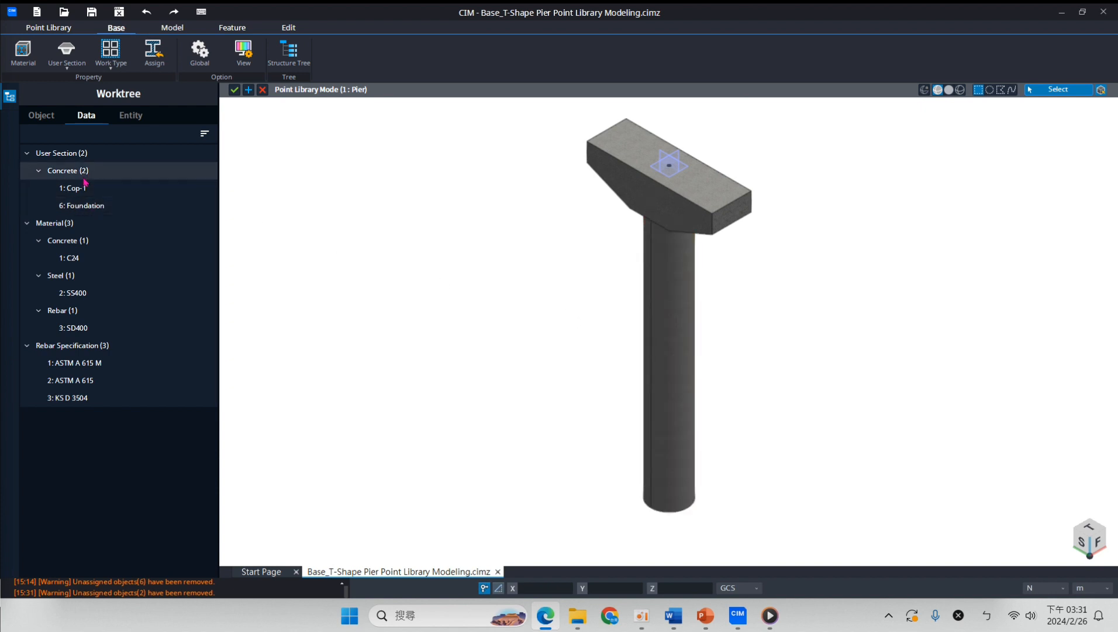
click(41, 115)
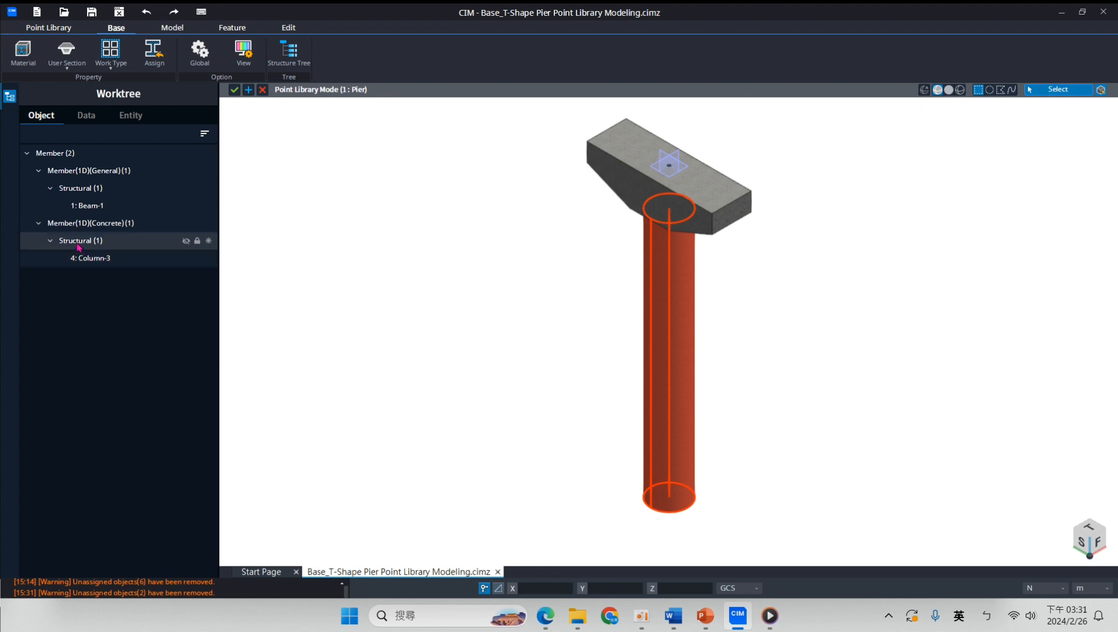
click(100, 211)
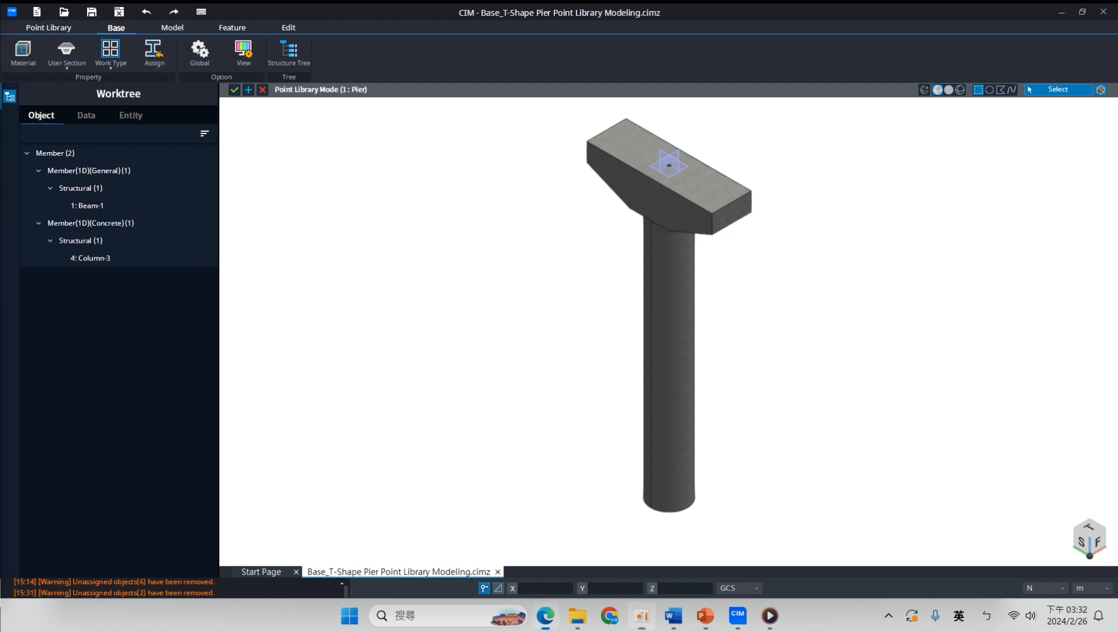
click(100, 380)
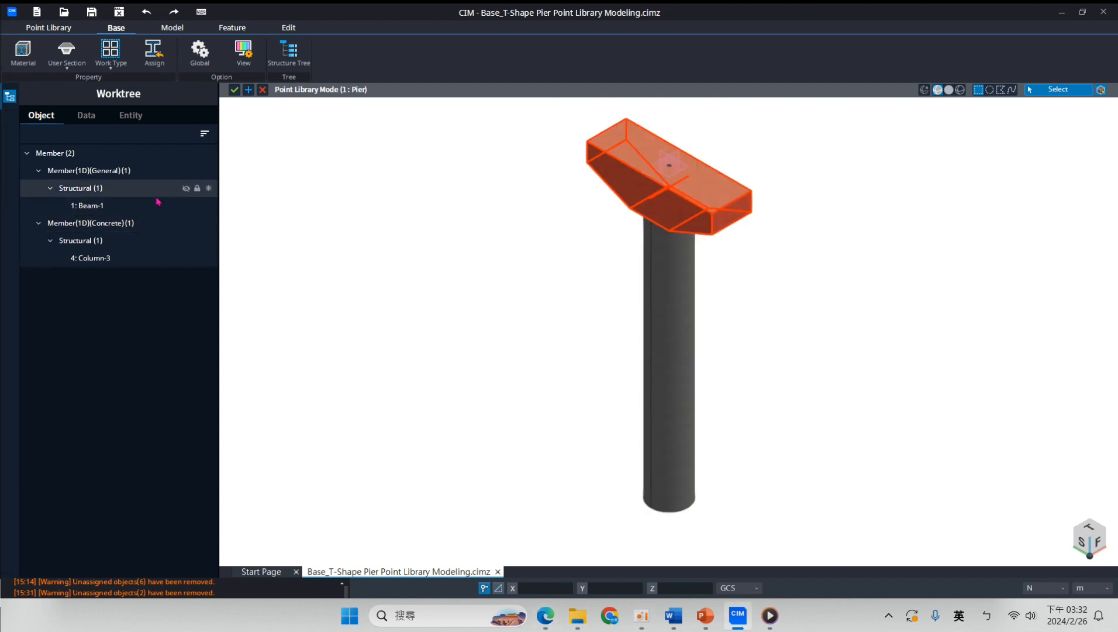
Start a general member with the concrete user section Foundation
click(166, 32)
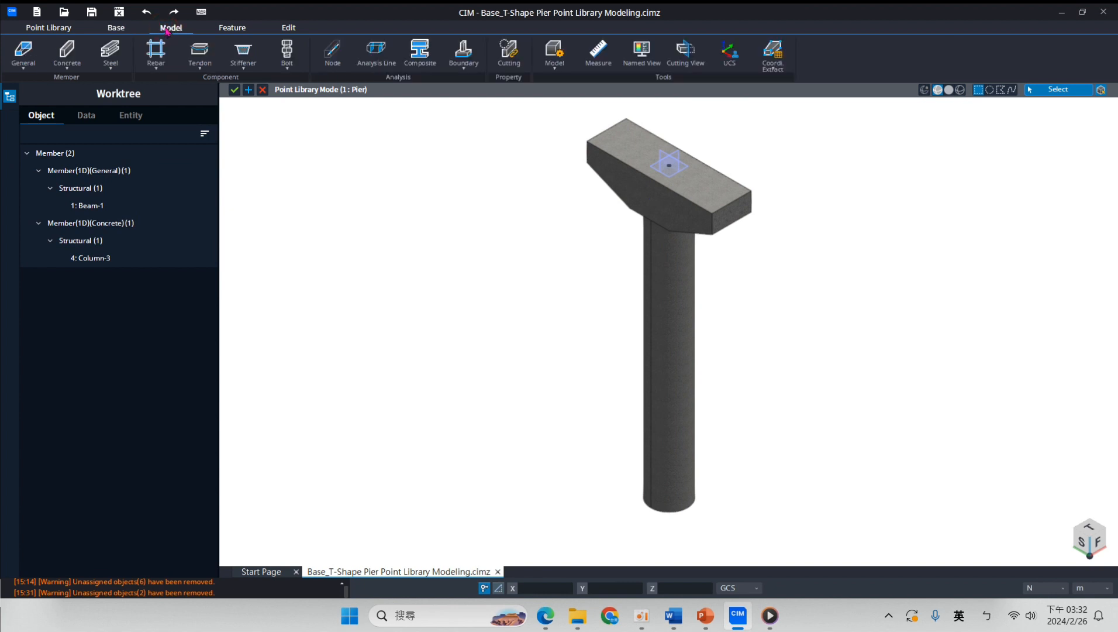
click(84, 115)
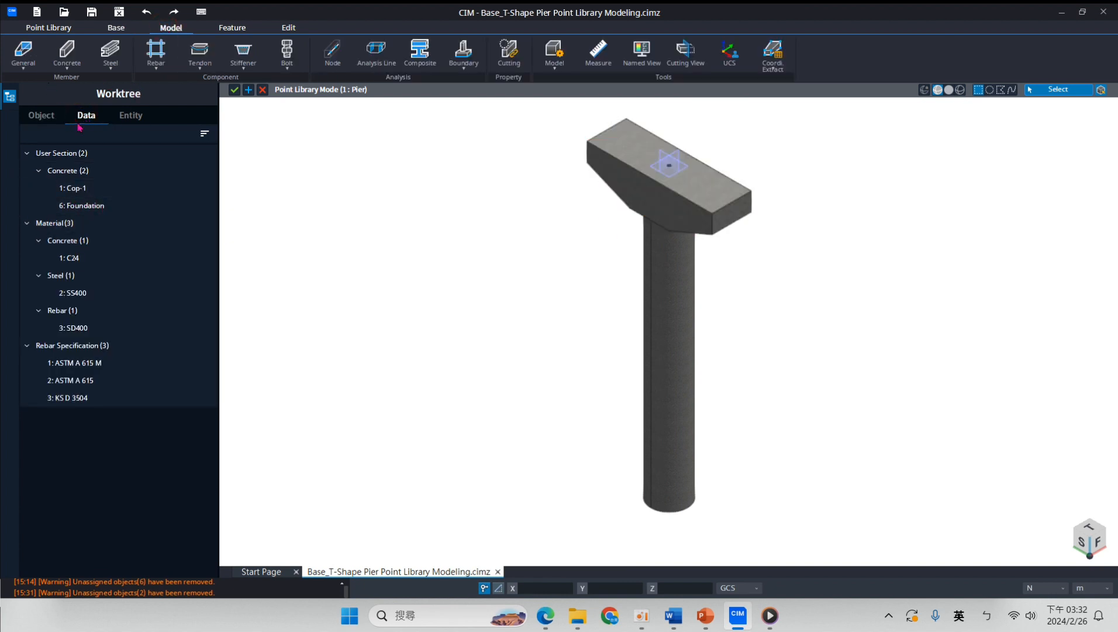
click(40, 115)
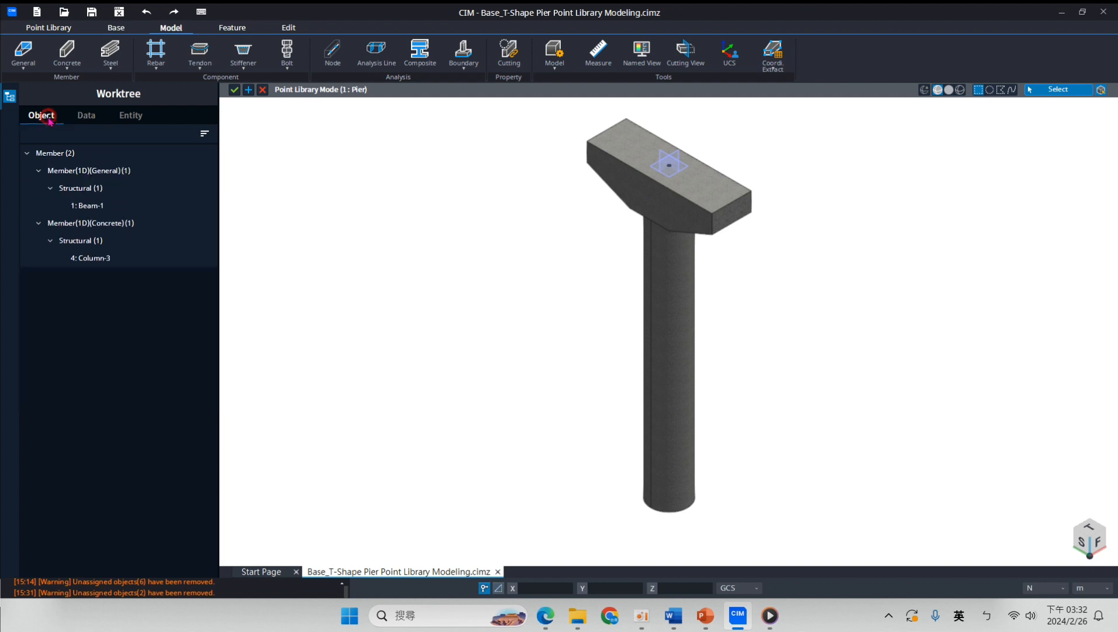
click(24, 52)
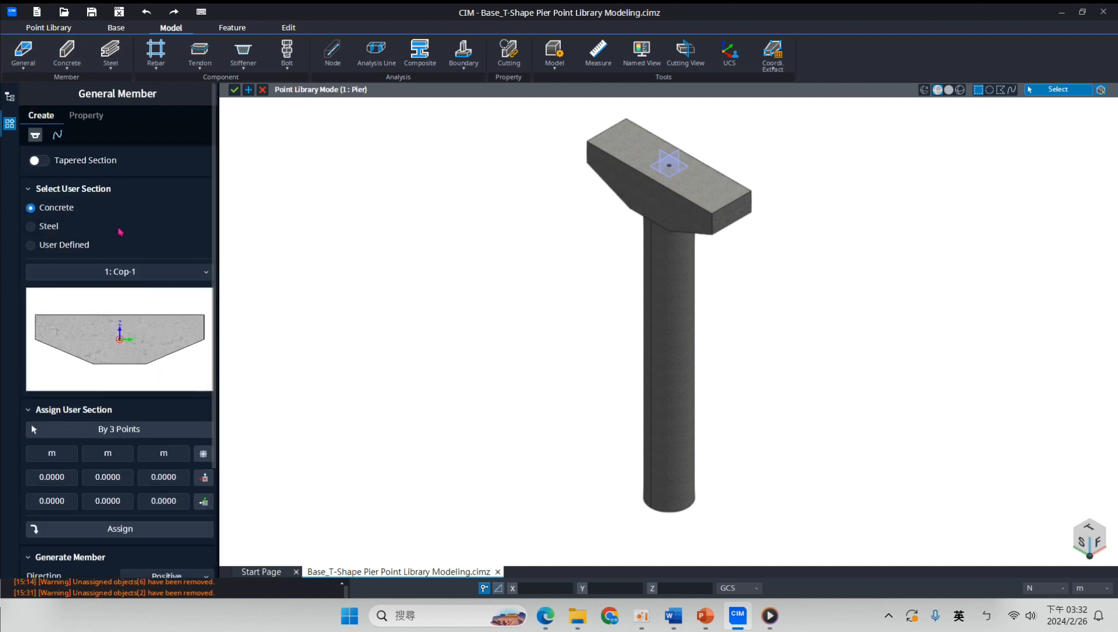
click(120, 271)
click(129, 297)
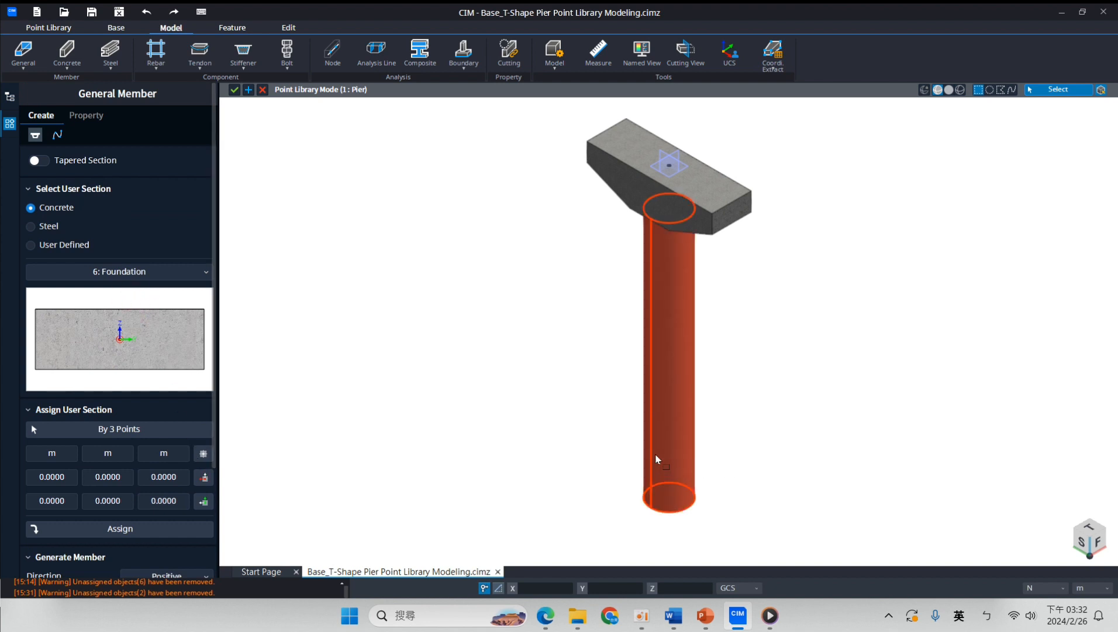
Place the Foundation section by three points on the front plane, with its first point at (-16, -14, -10) m
mouse_move(603, 464)
middle_down()
mouse_move(550, 367)
mouse_move(511, 343)
middle_up()
click(189, 430)
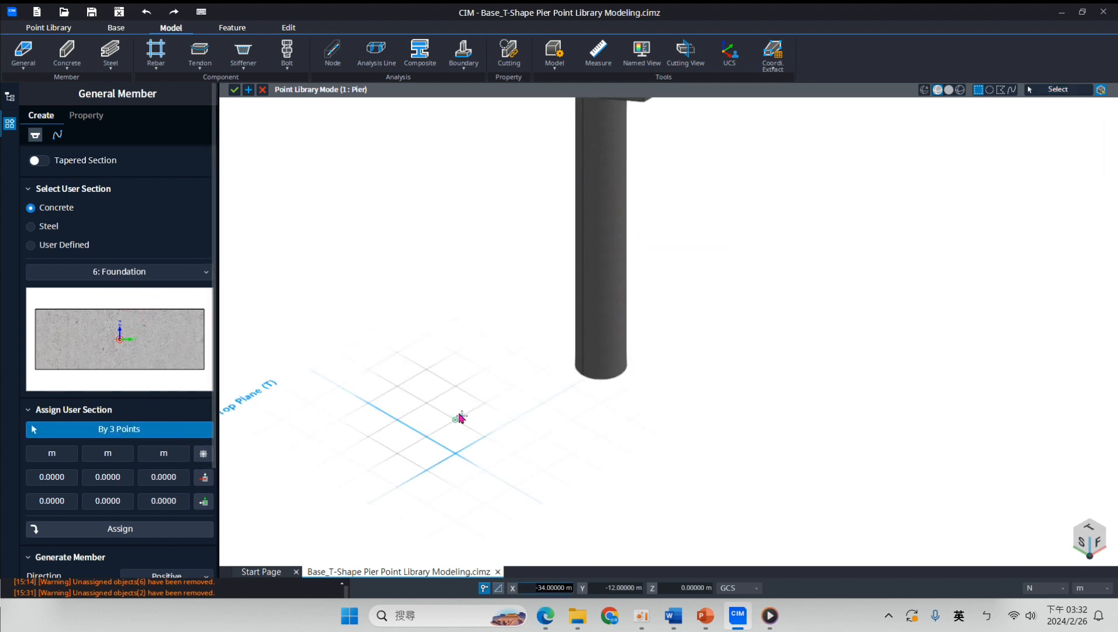
scroll(544, 398, down, 2)
scroll(536, 403, down, 1)
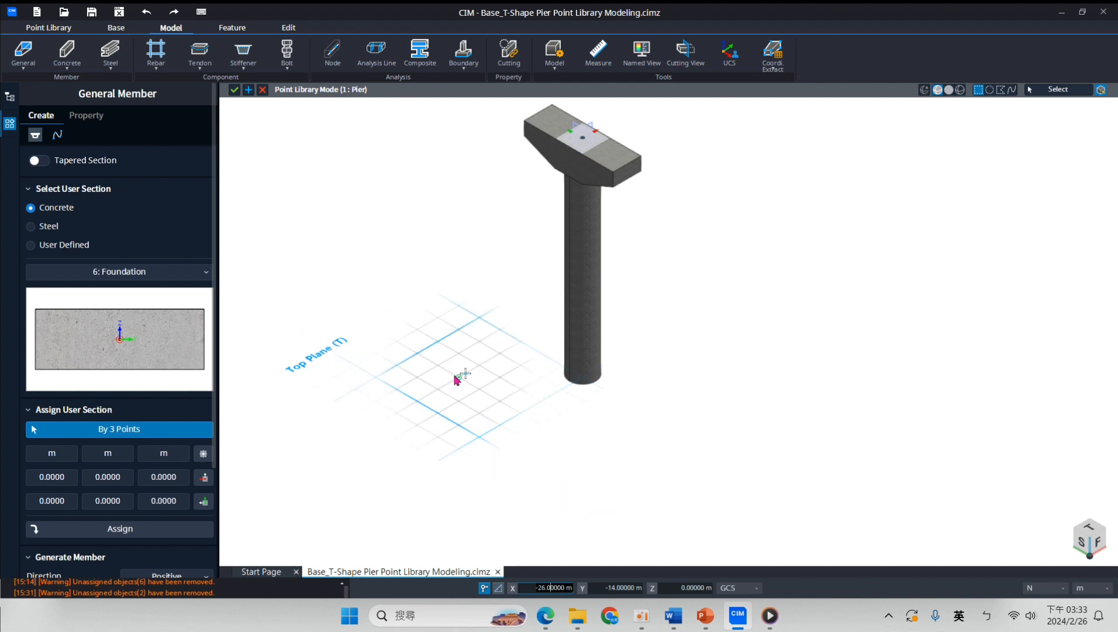
key(f)
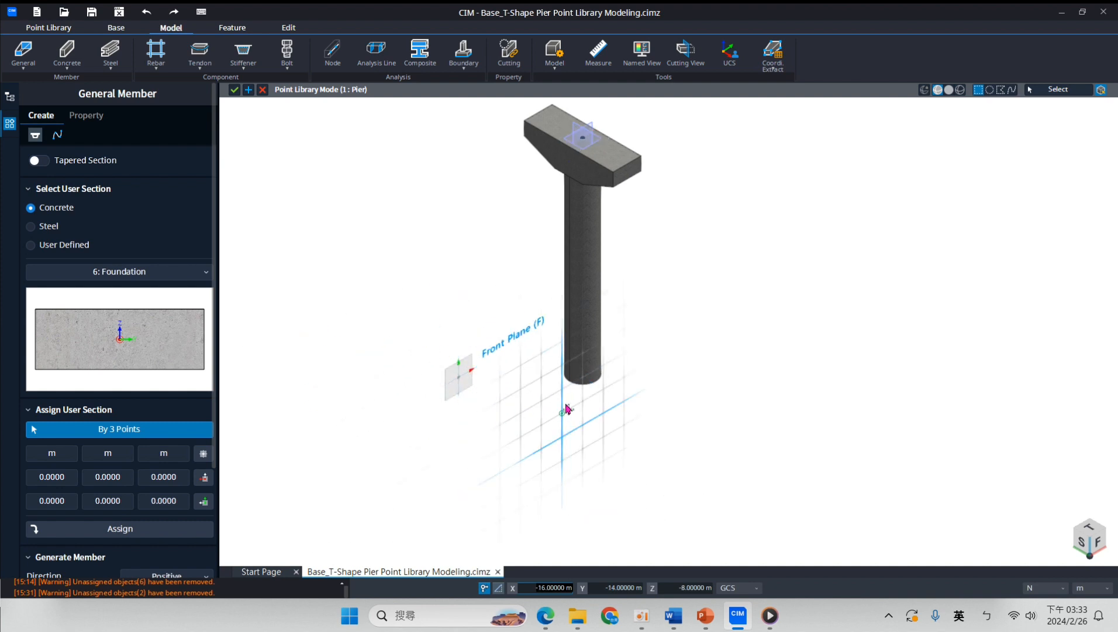
click(565, 436)
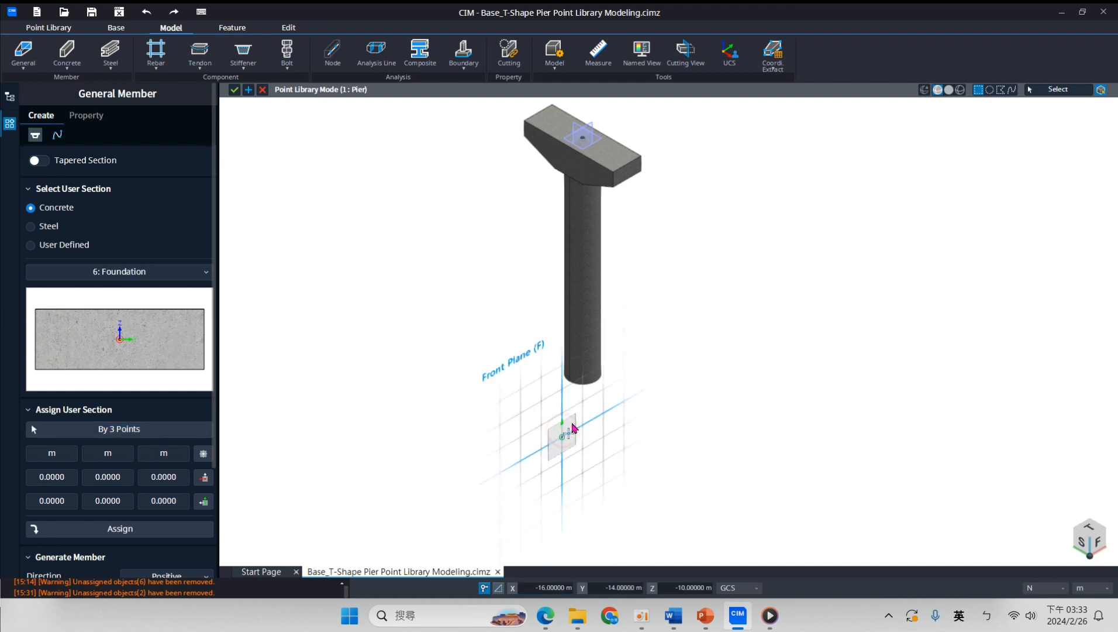
click(666, 364)
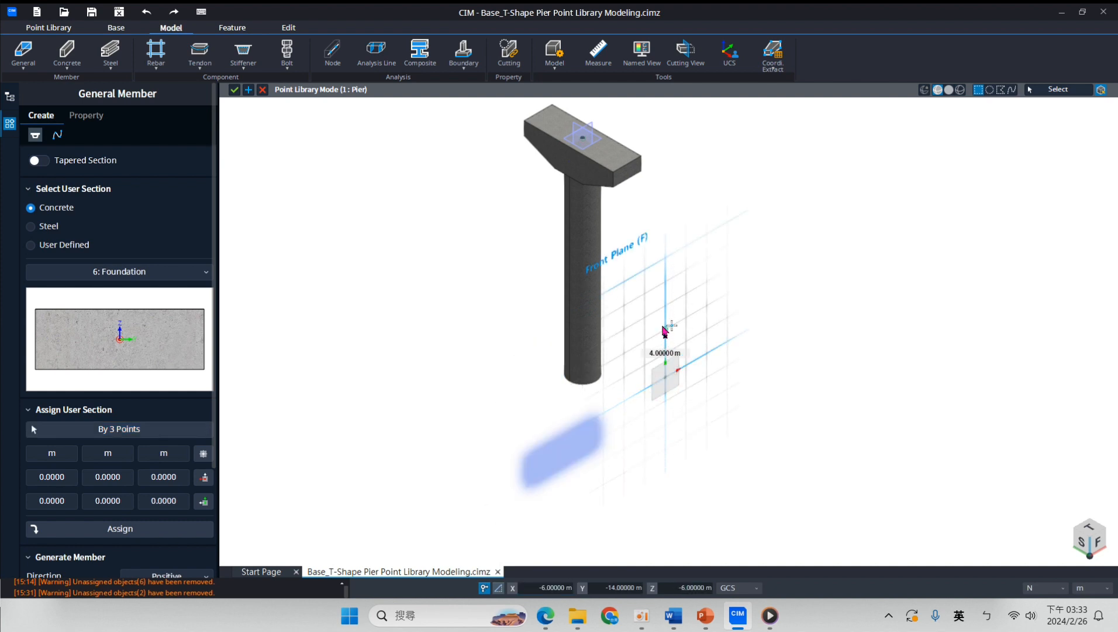
click(663, 325)
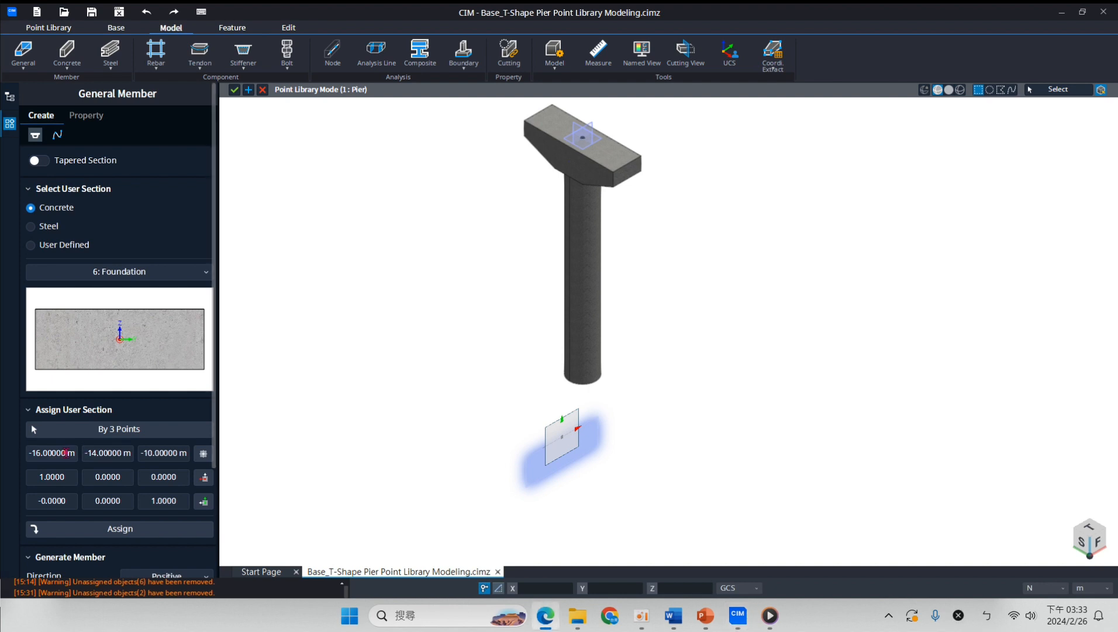
Set the foundation section's origin to X 0, Y -3.5 and Z -19.7 m
click(69, 455)
drag(68, 454, 38, 454)
text(0)
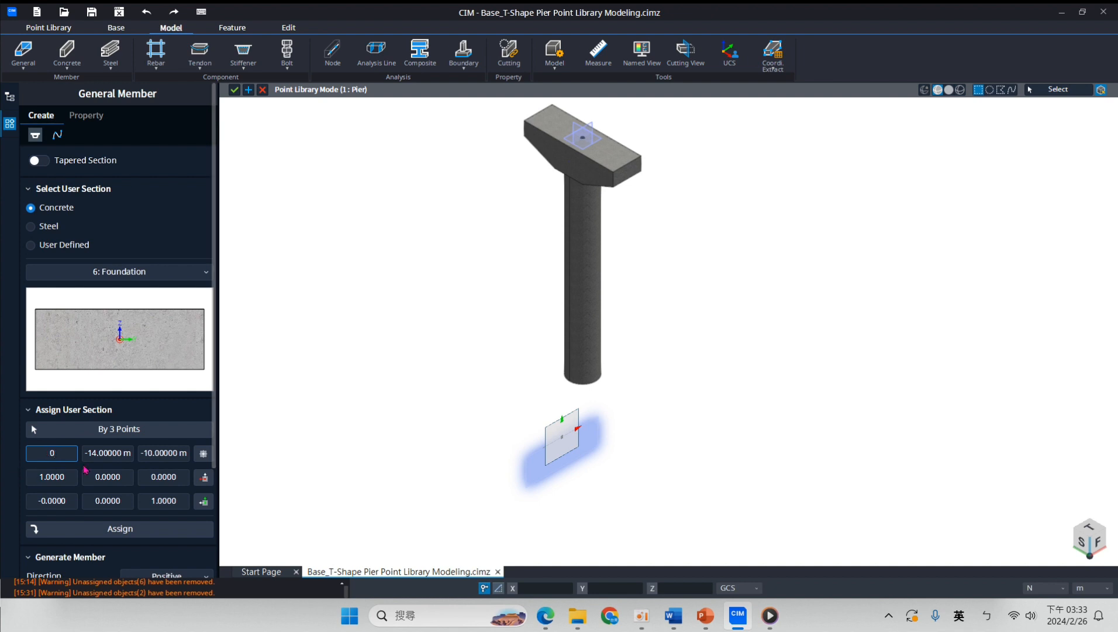
click(129, 452)
drag(129, 452, 93, 456)
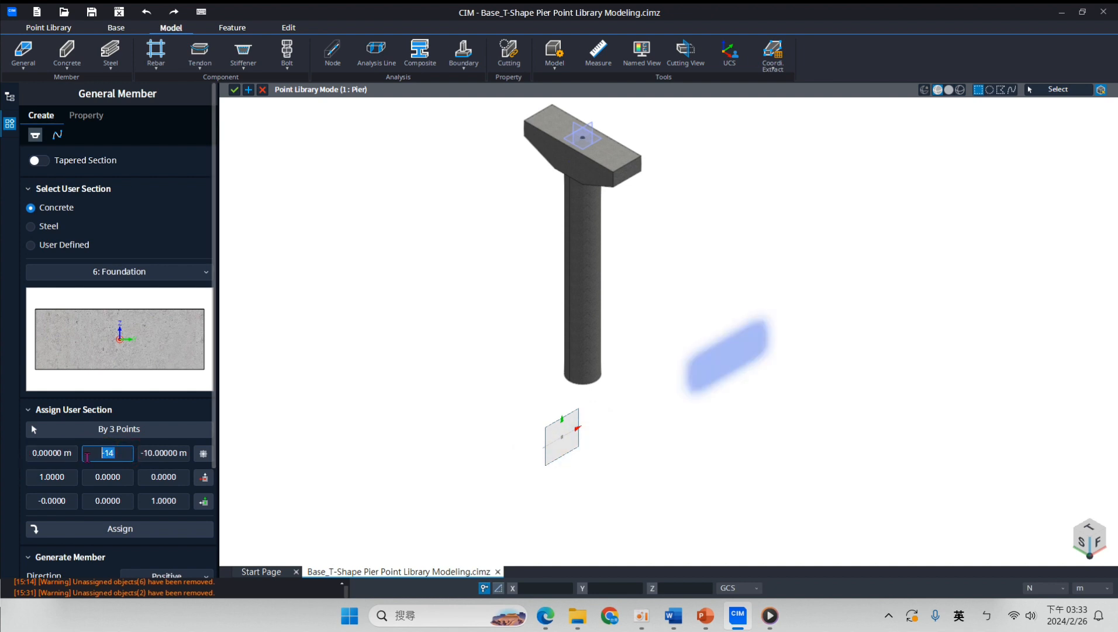
text(-3.5)
click(162, 456)
drag(178, 454, 123, 454)
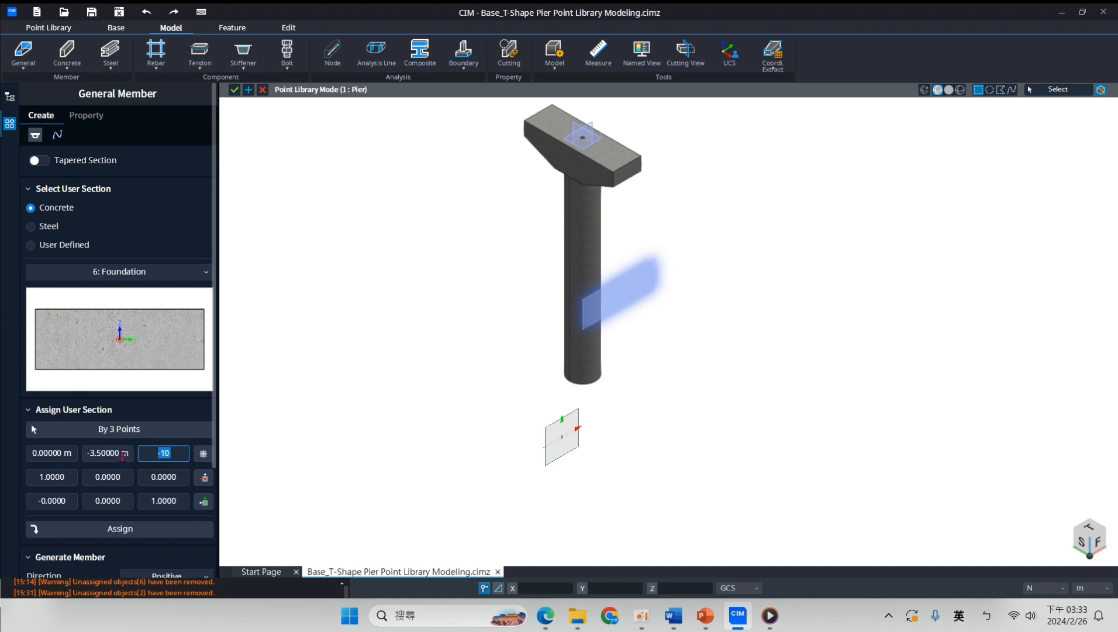
text(-19.7)
click(102, 455)
key(Return)
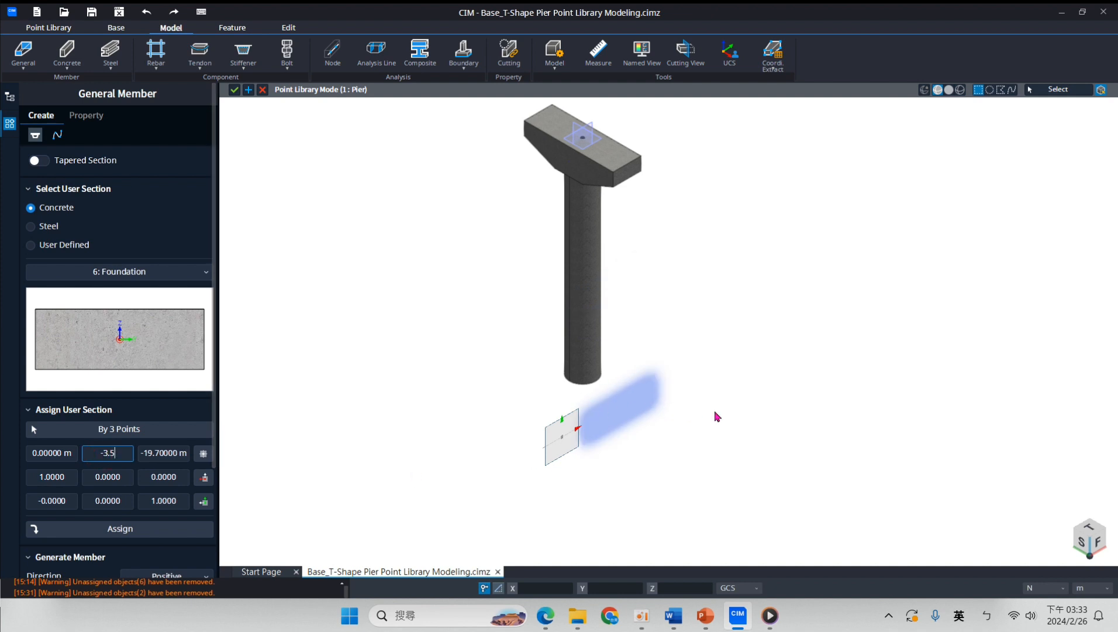
middle_drag(813, 377, 687, 372)
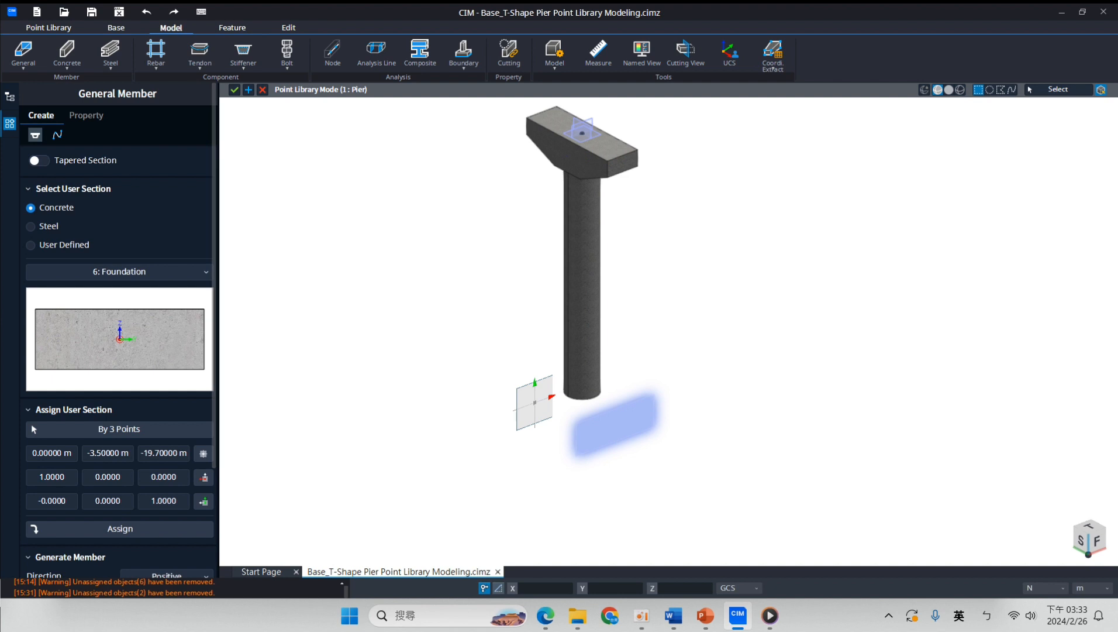
Set the member generation direction to Negative and assign the Foundation section to its placement
scroll(157, 488, down, 2)
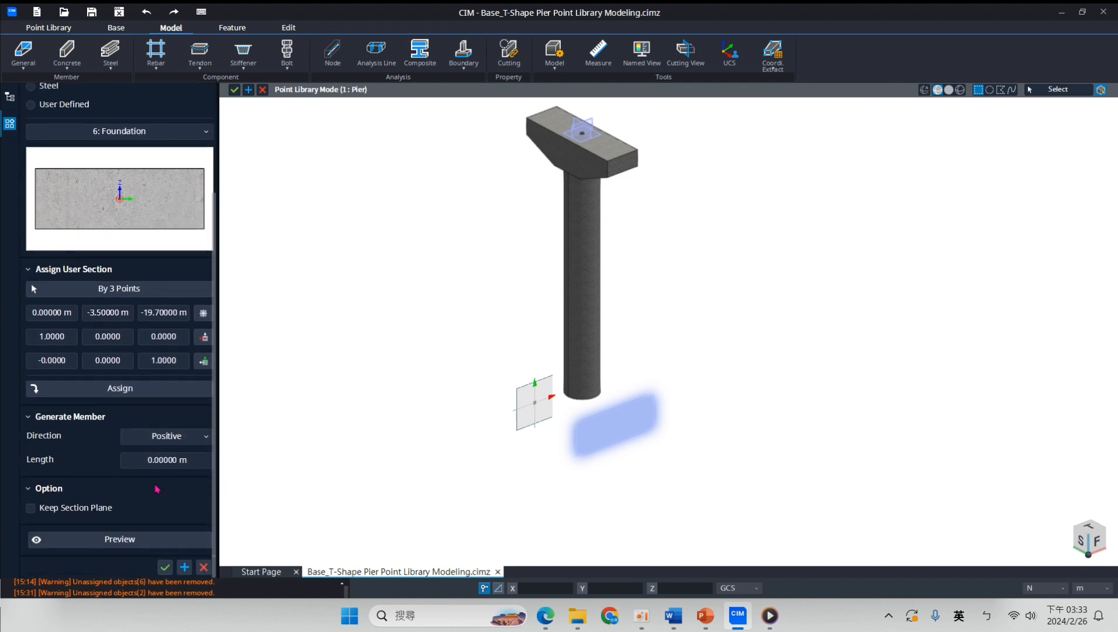
click(169, 461)
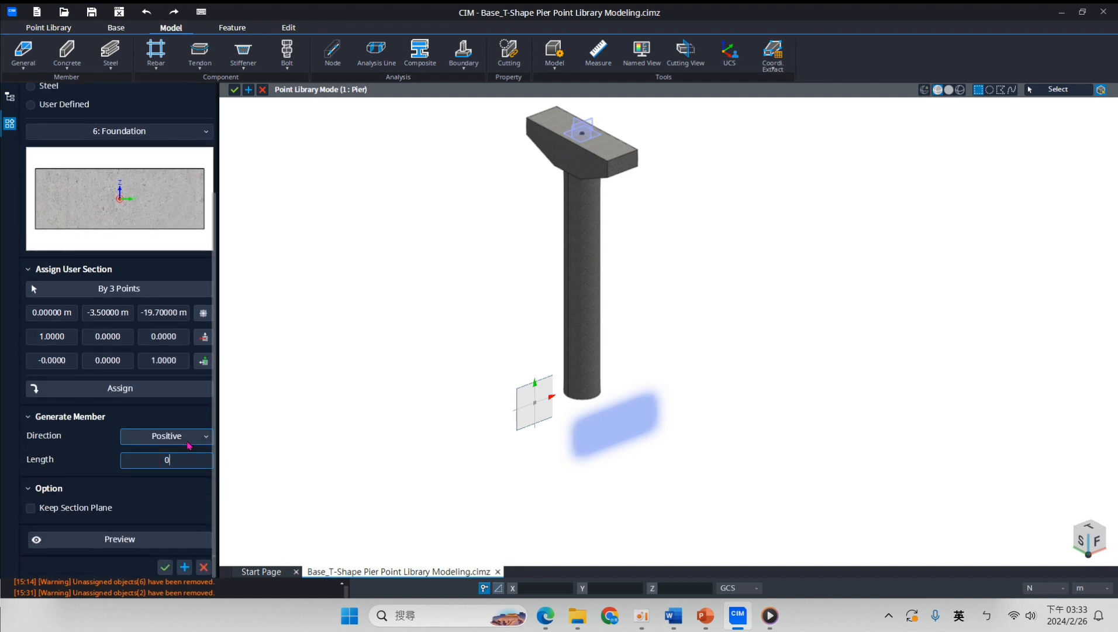
click(185, 437)
click(167, 461)
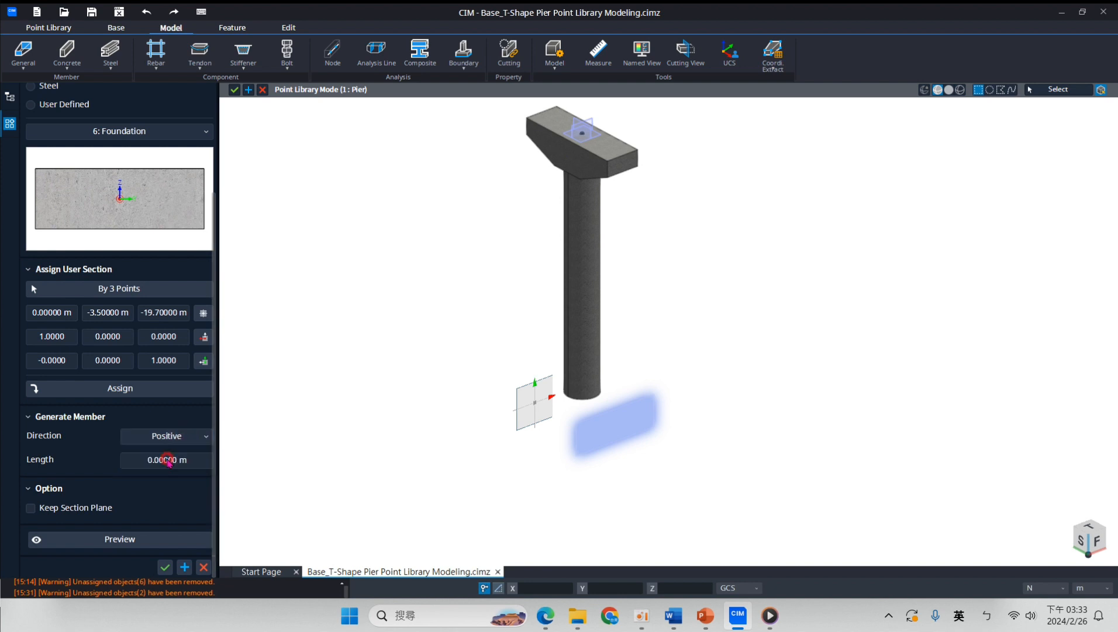
drag(202, 461, 147, 463)
text(-7)
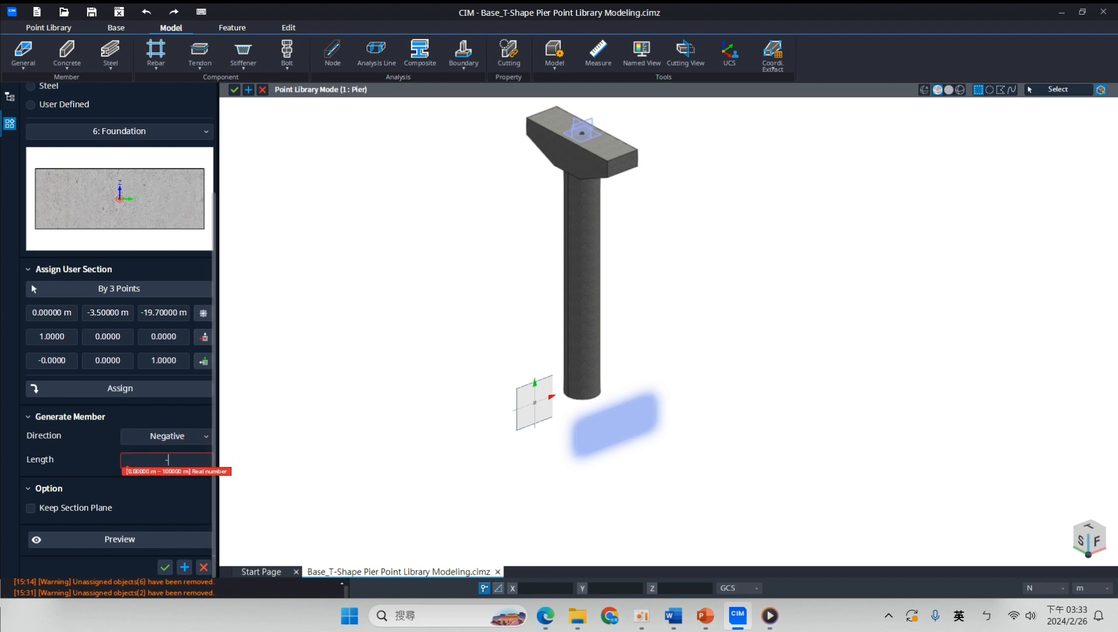
click(151, 359)
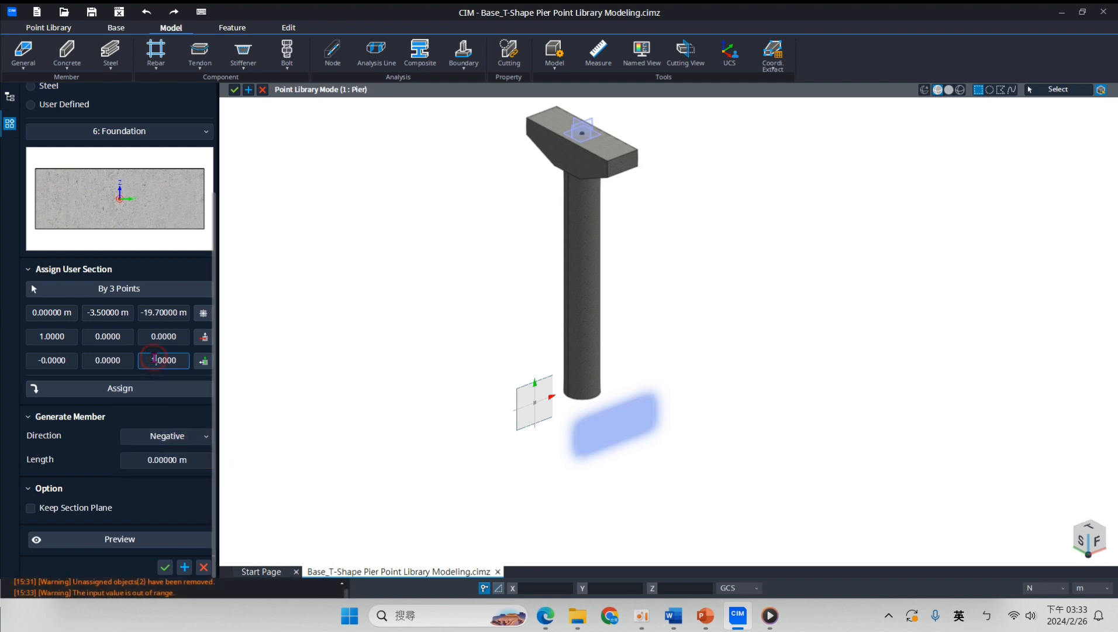
click(177, 460)
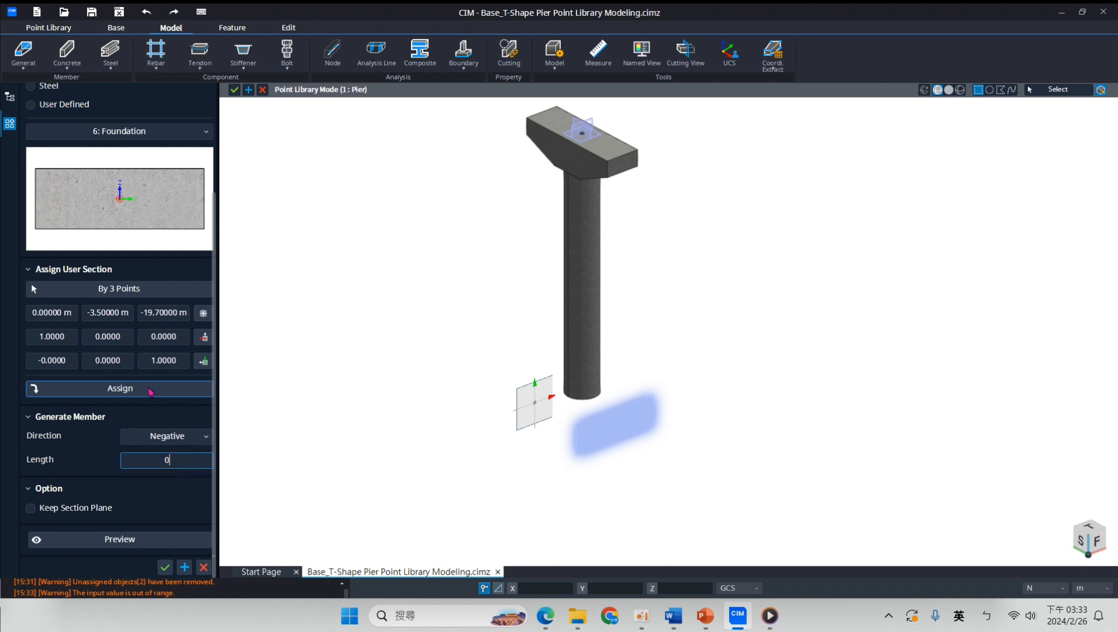
click(150, 389)
Try to preview the foundation member with a length of -7 m
click(198, 459)
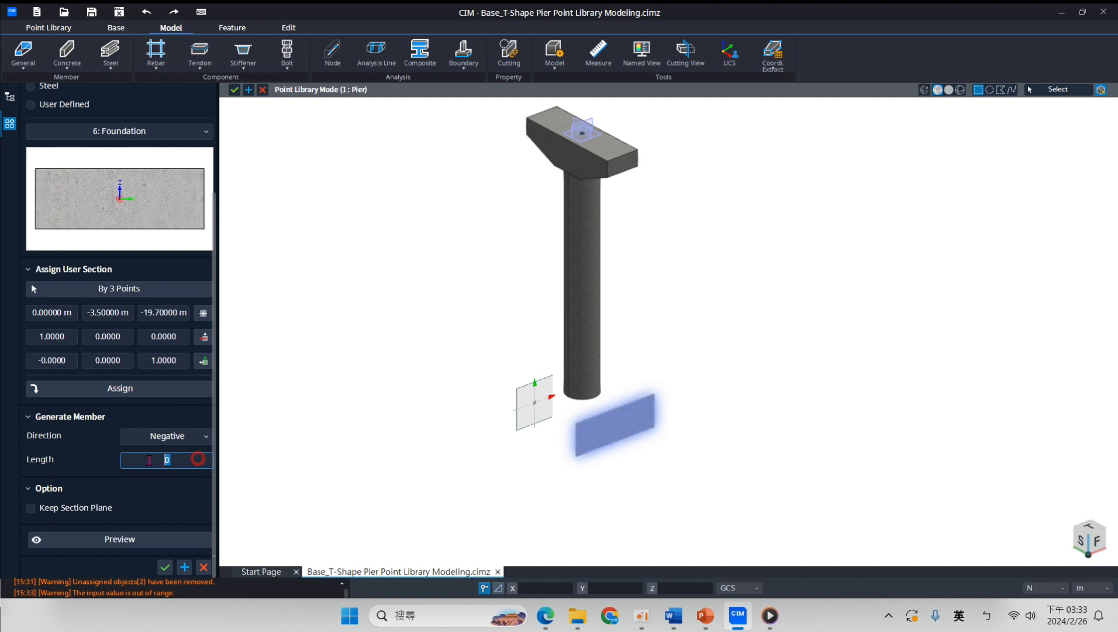
text(-7)
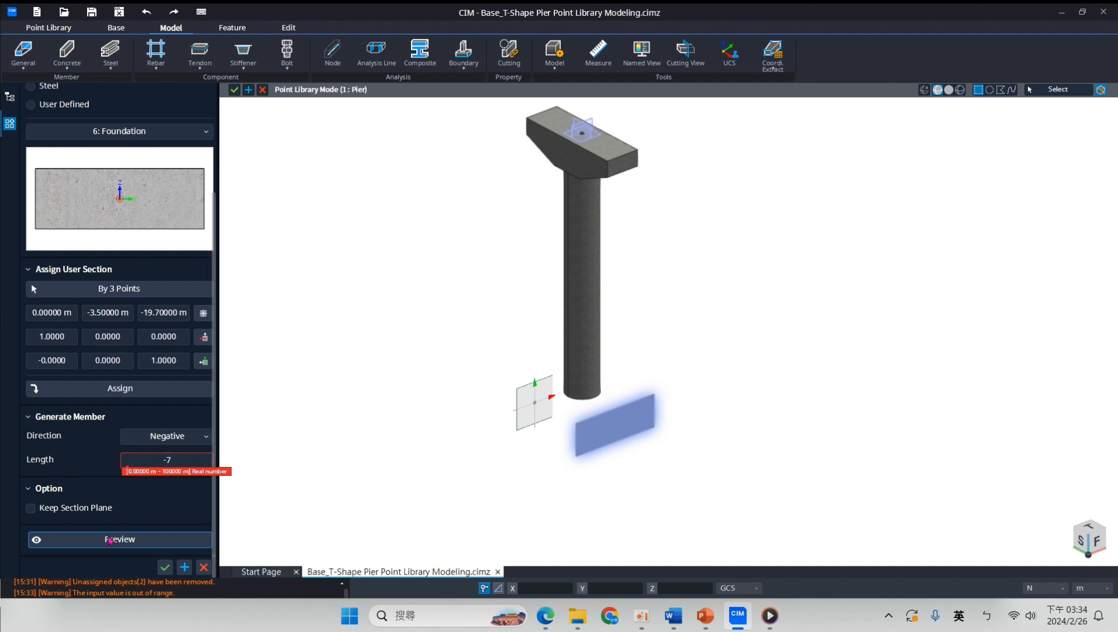
click(110, 539)
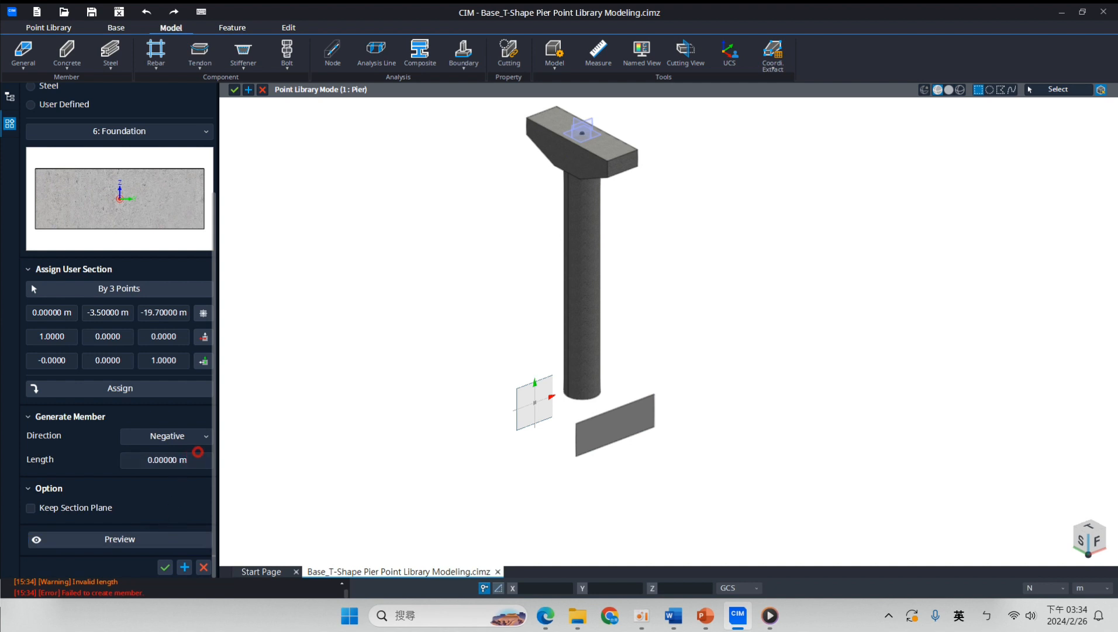
Set the foundation member's length to 7 m, preview it and create the member
click(186, 460)
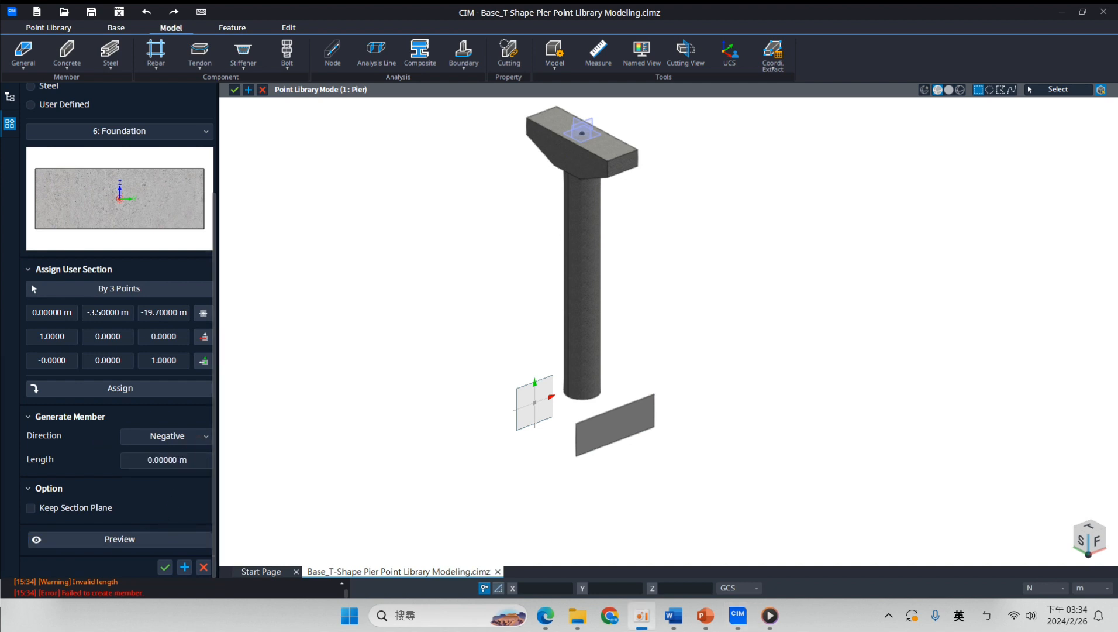
click(158, 460)
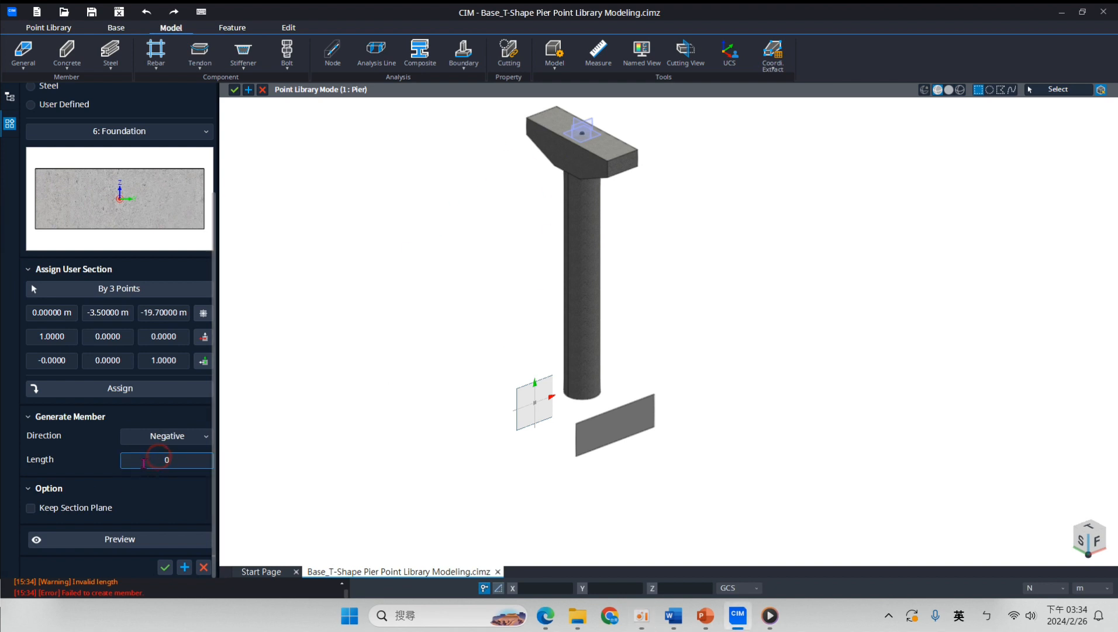
drag(142, 461, 213, 460)
text(7)
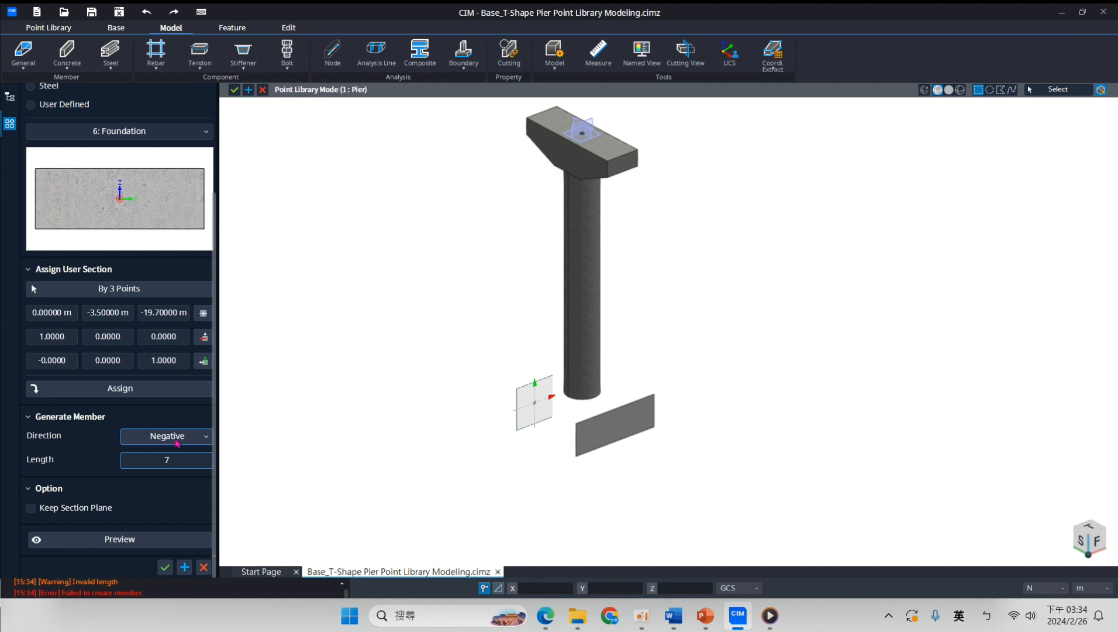
click(153, 460)
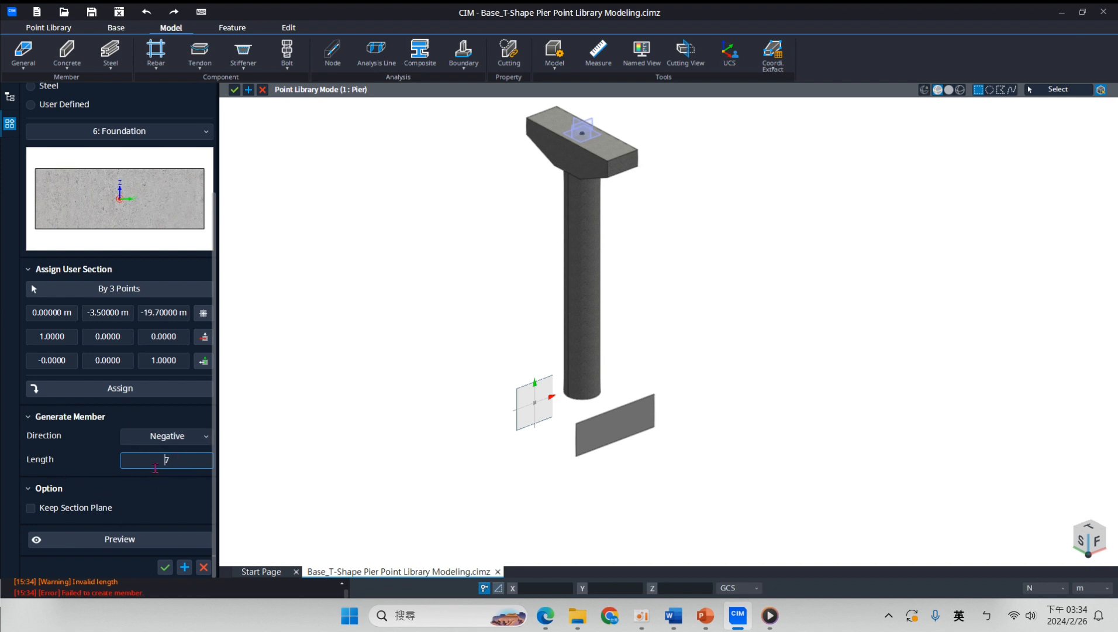
click(141, 540)
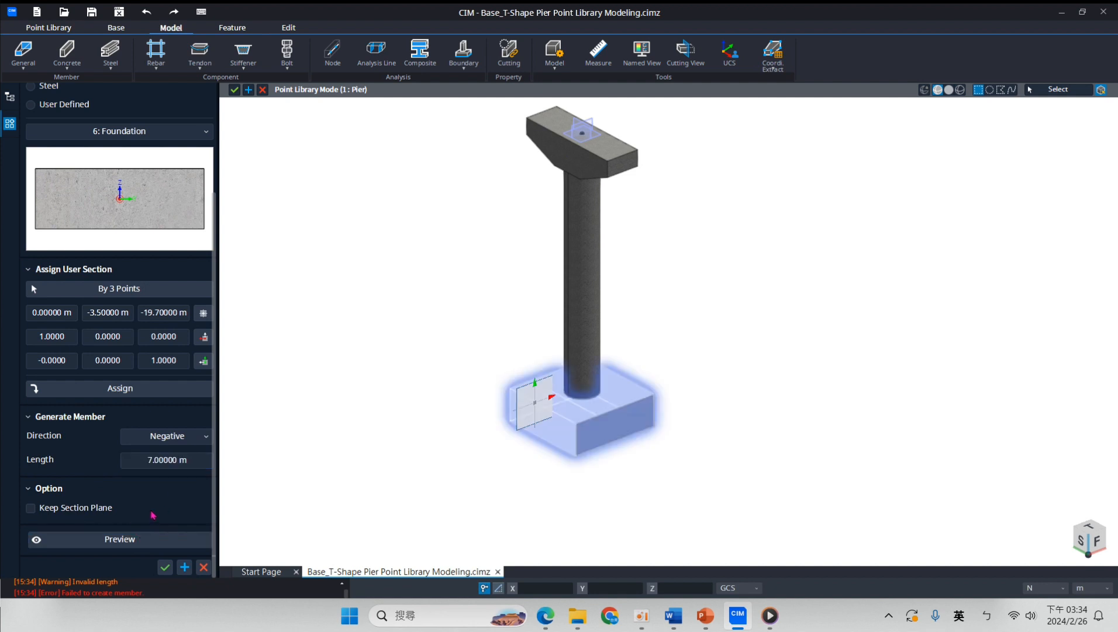
click(165, 568)
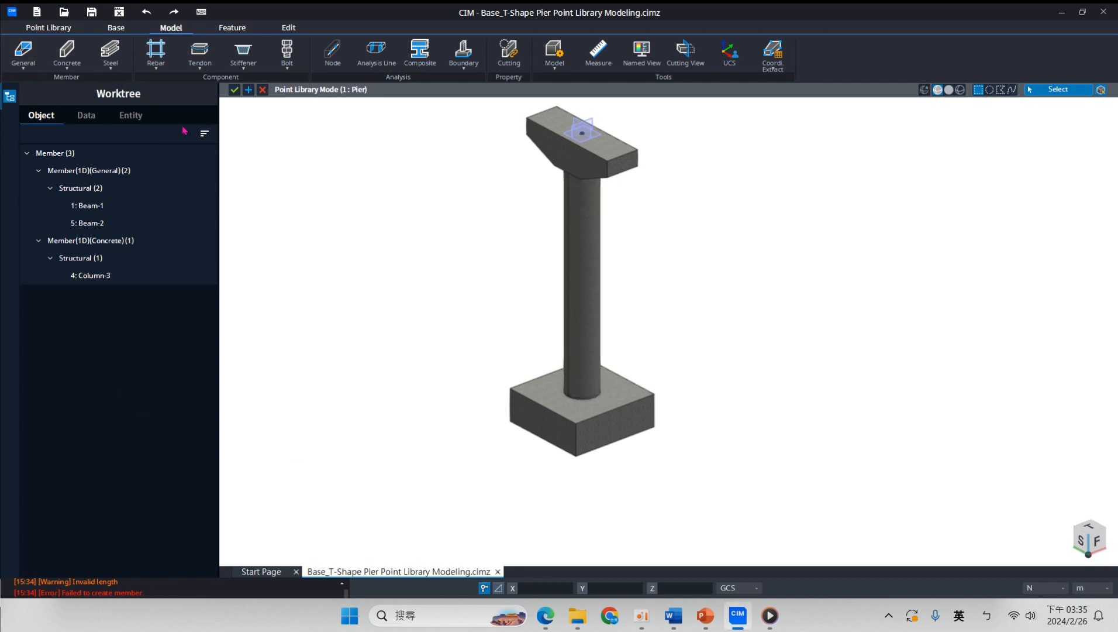
Create a concrete general user section named Lean
click(120, 28)
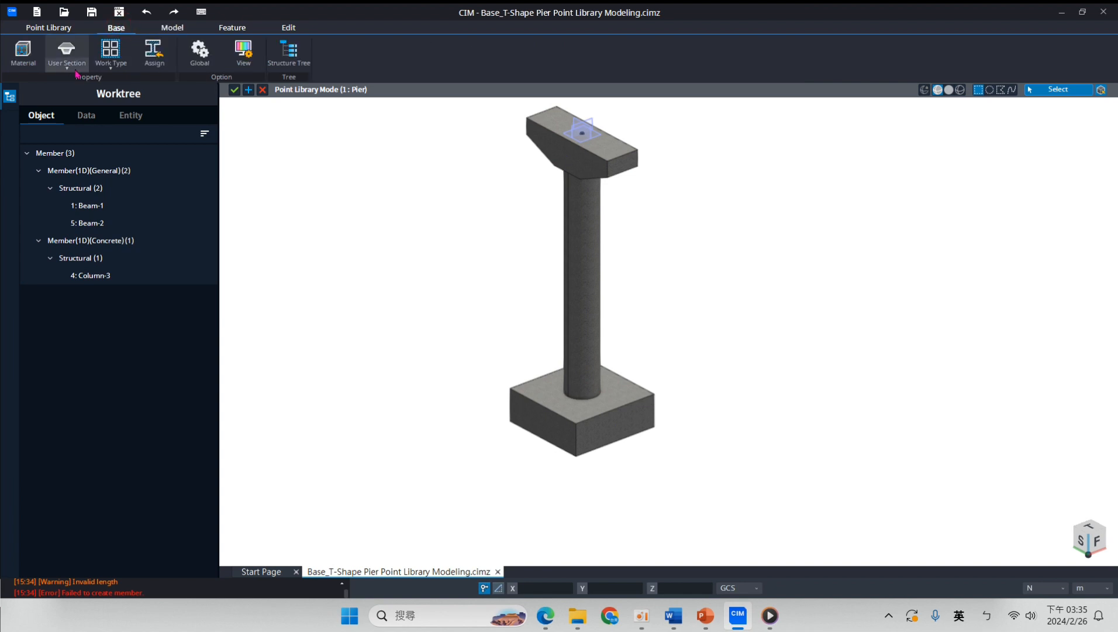
click(76, 70)
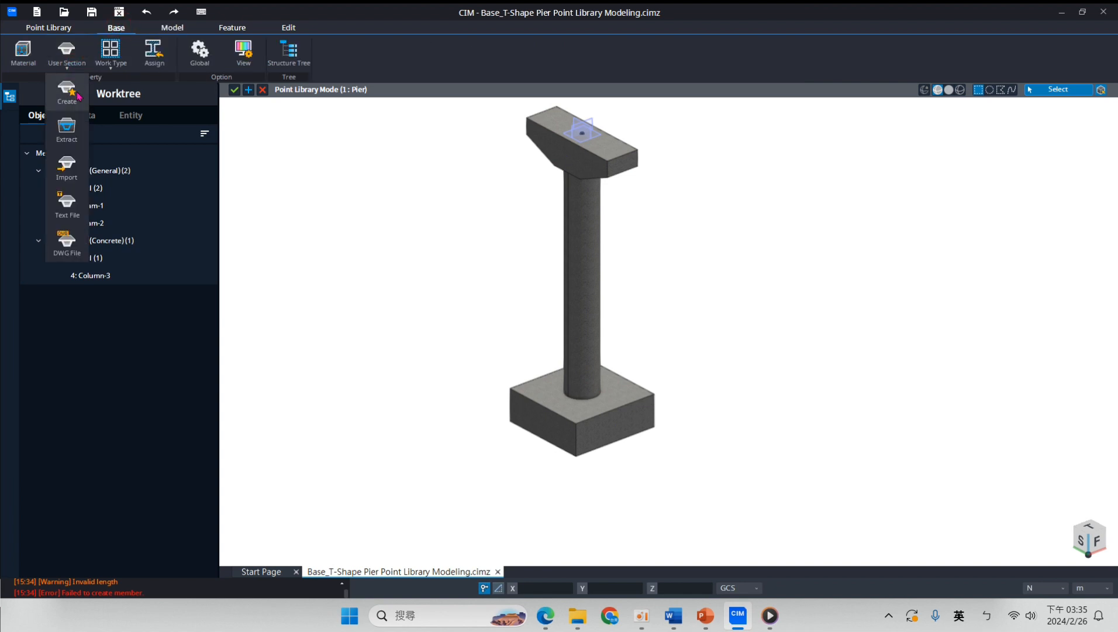
click(79, 96)
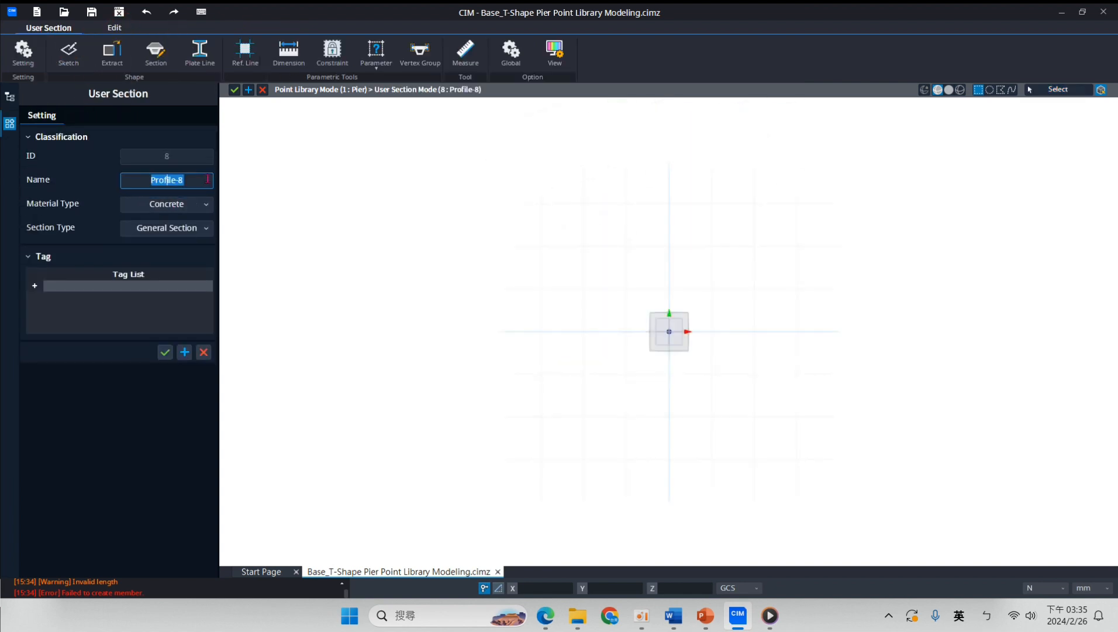
text(Lean)
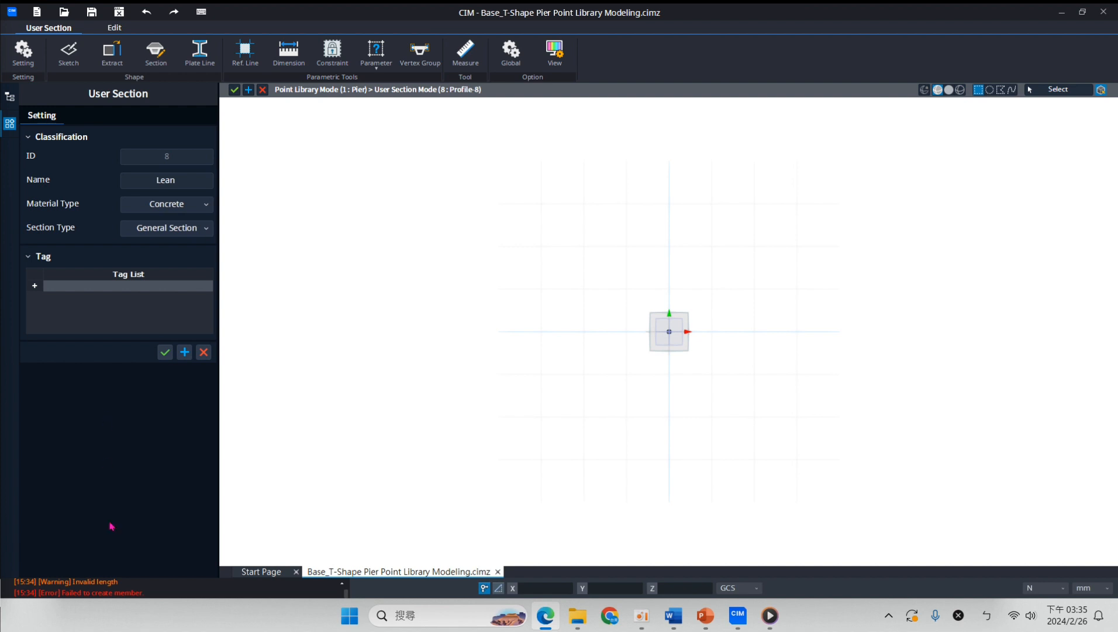
click(165, 351)
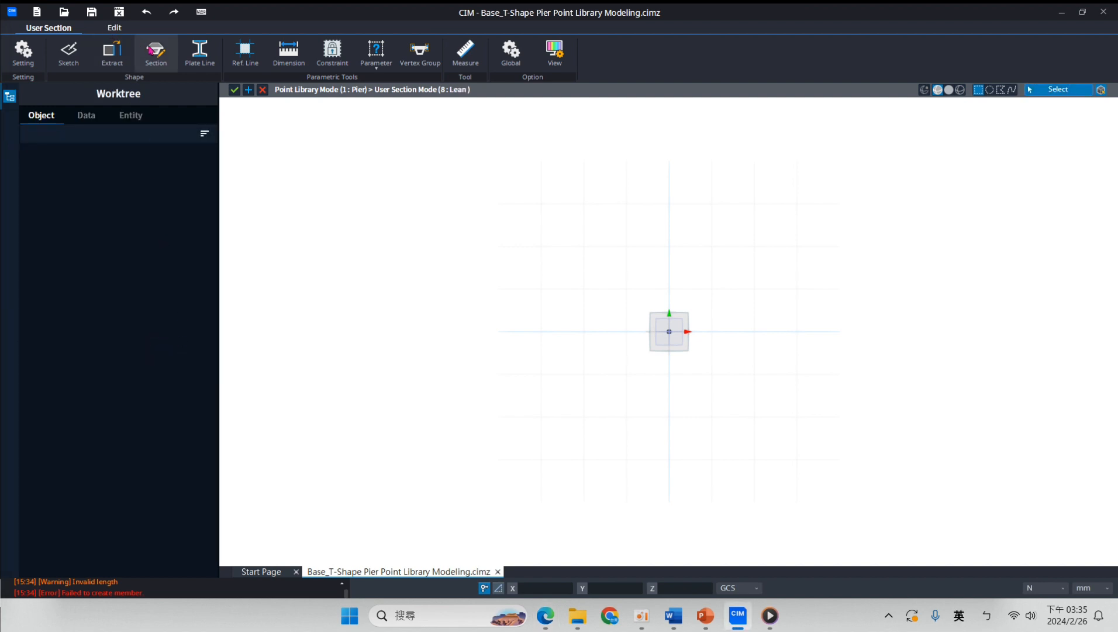
click(114, 27)
click(49, 29)
click(115, 28)
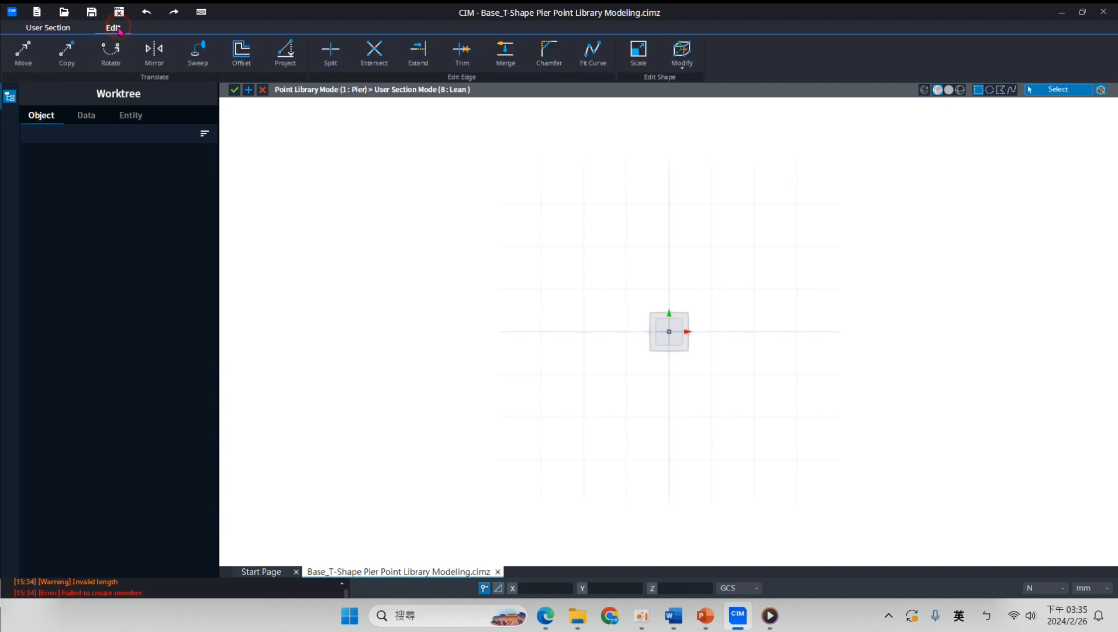
click(40, 29)
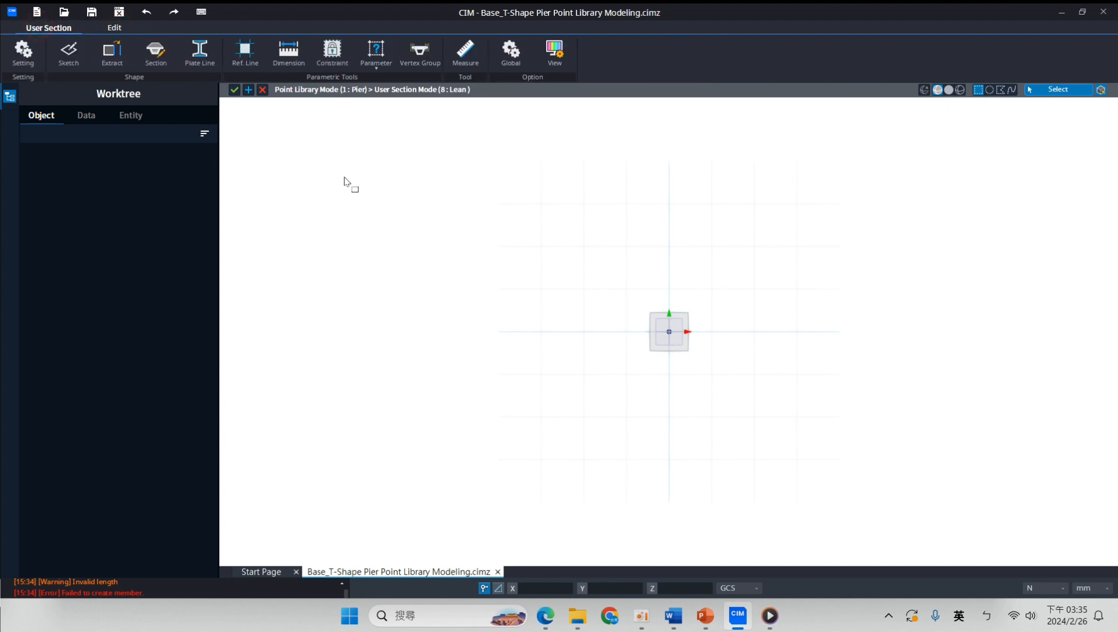
click(84, 116)
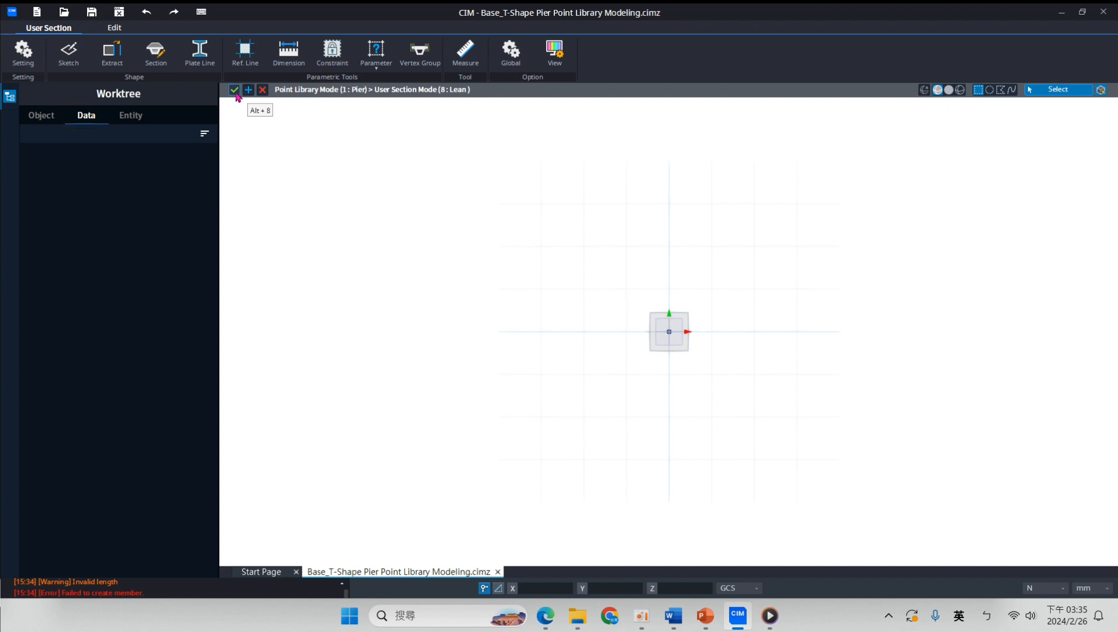
click(235, 91)
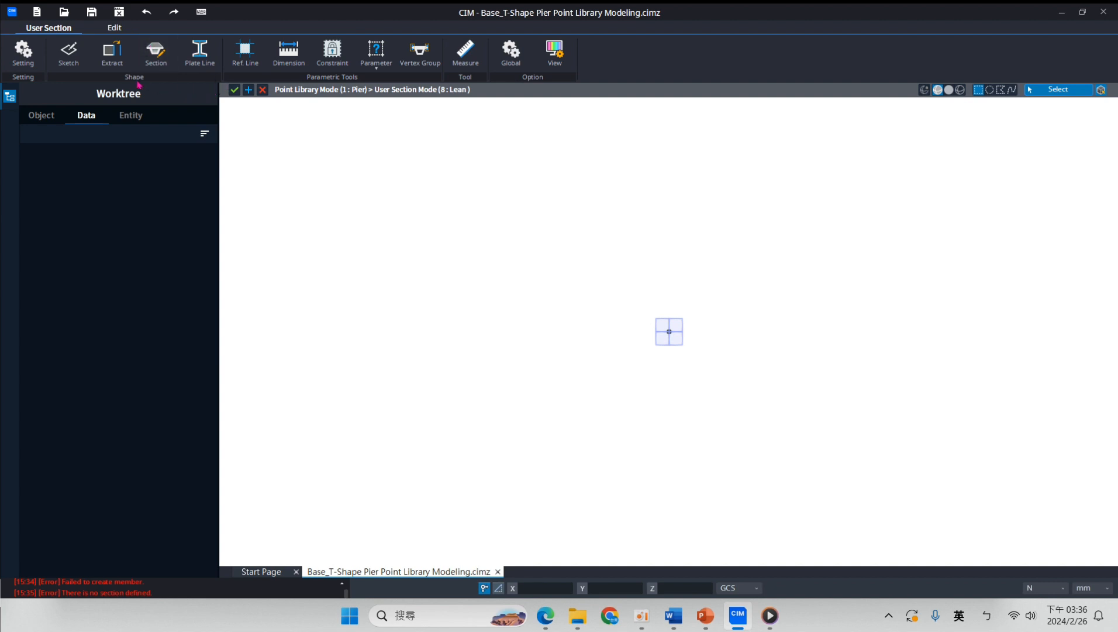
Choose the drawing DWG_Section(Lean).dwg for DWG/DXF import into the Lean section
click(12, 11)
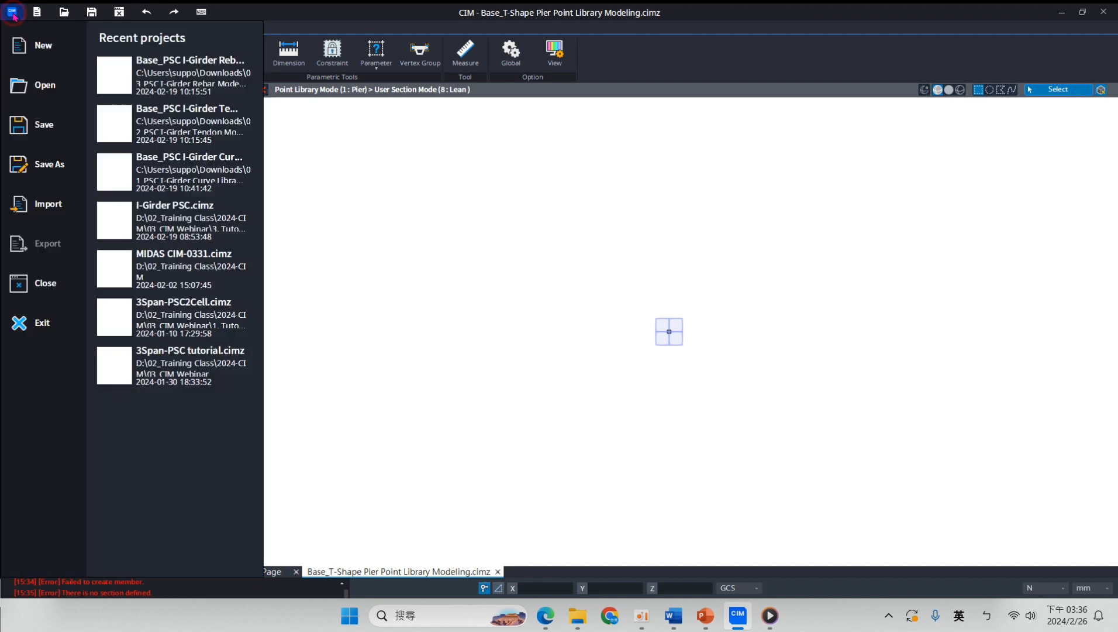
click(37, 203)
click(188, 124)
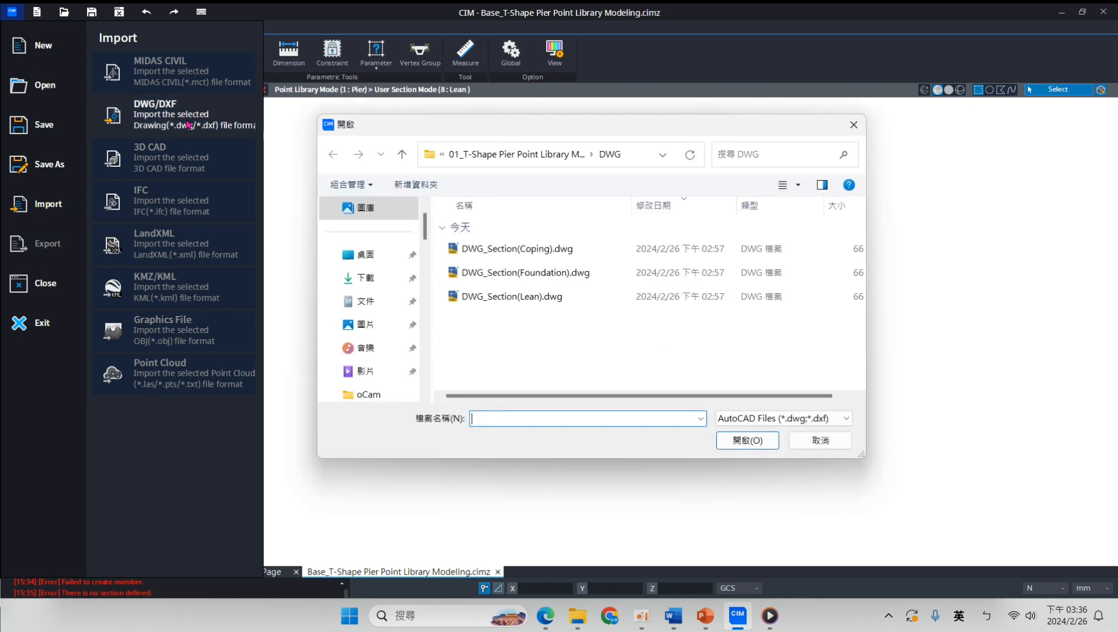
click(521, 297)
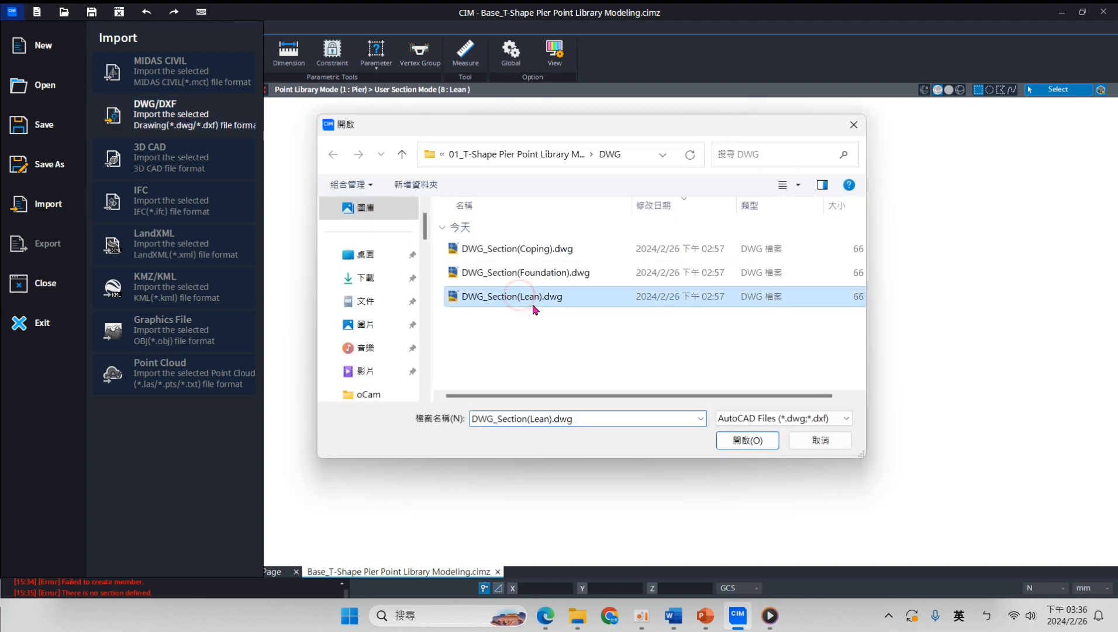
click(740, 441)
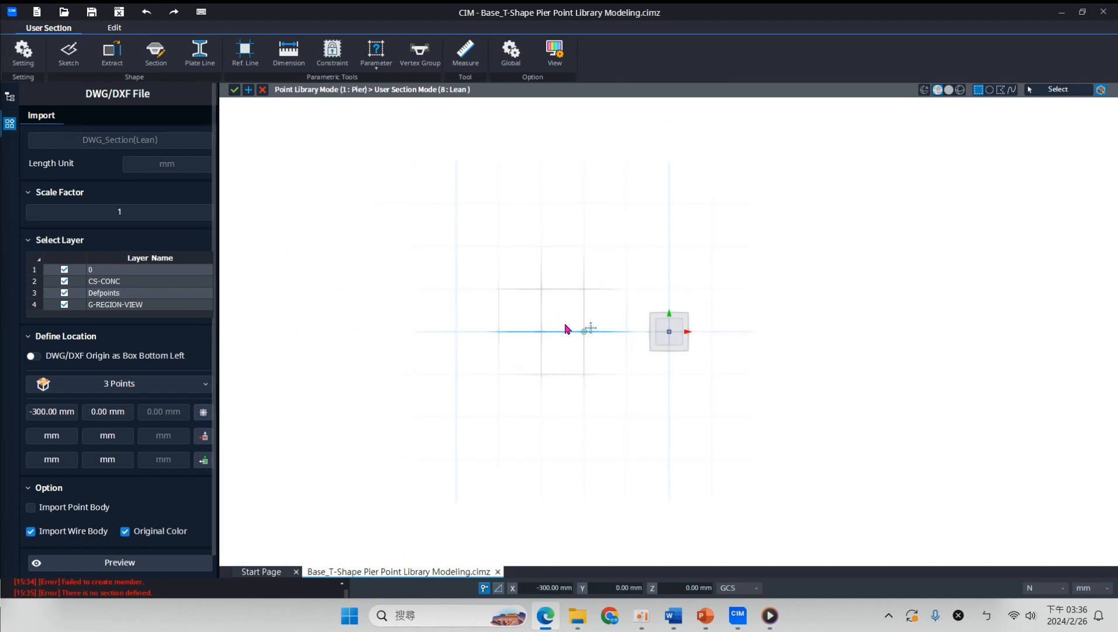
Locate the drawing by three points at (0, 0), (500, 0) and (500, 300) mm, preview it and import it
click(670, 333)
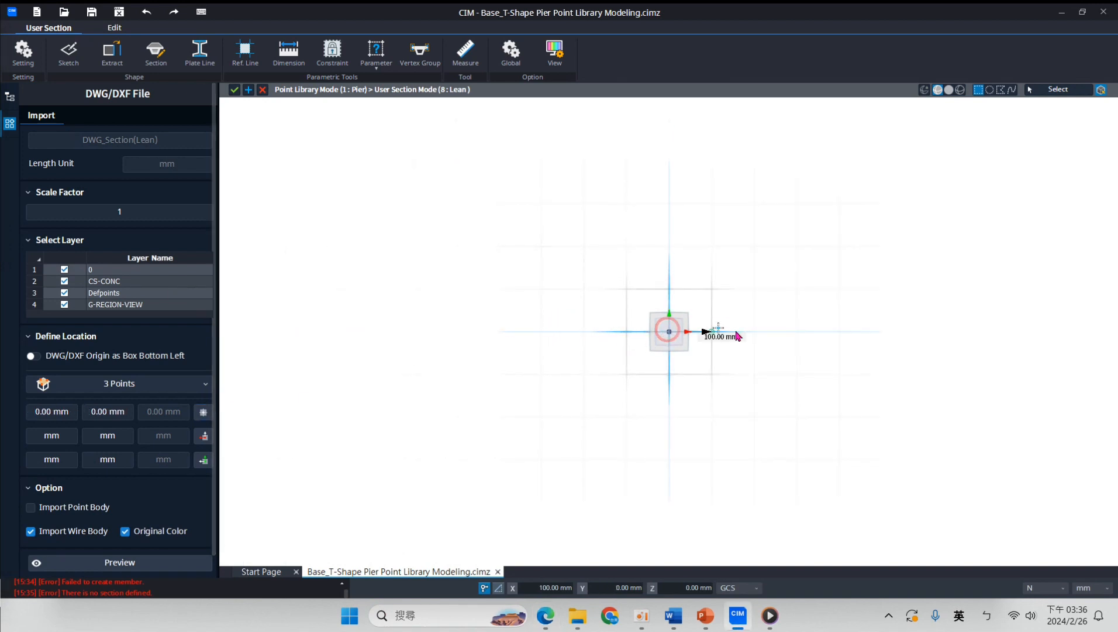
click(881, 332)
click(885, 208)
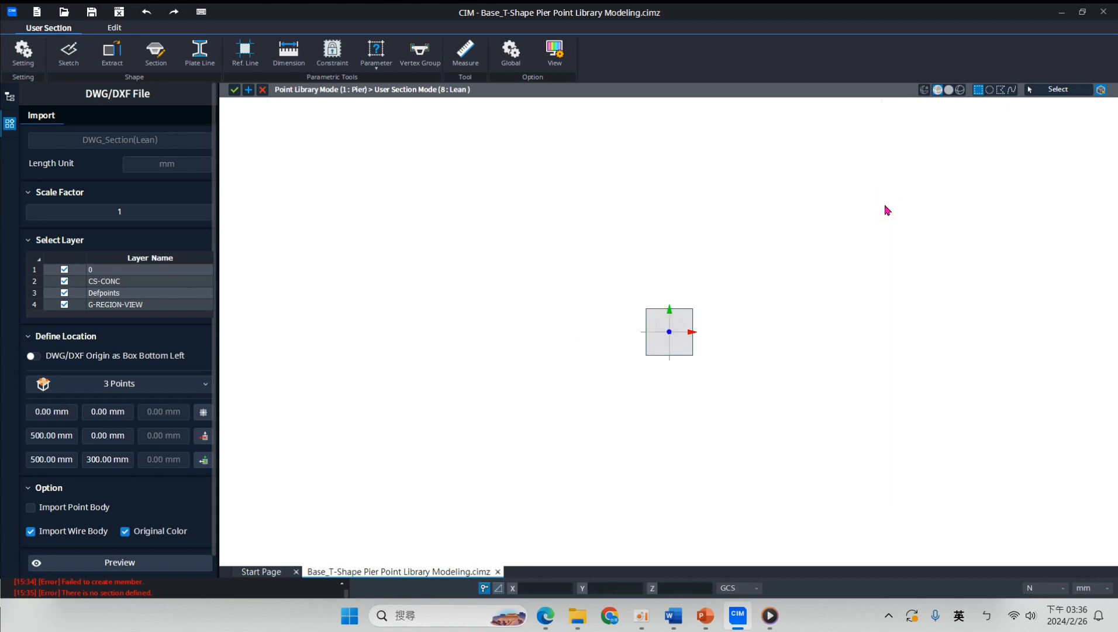
scroll(136, 494, down, 1)
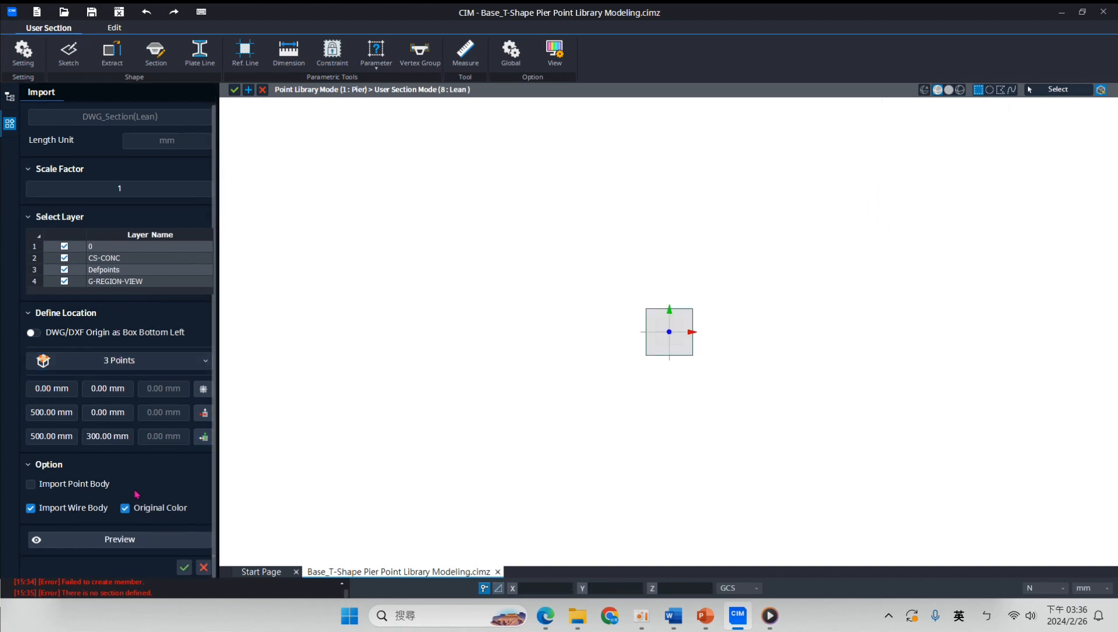
click(120, 538)
scroll(596, 324, down, 3)
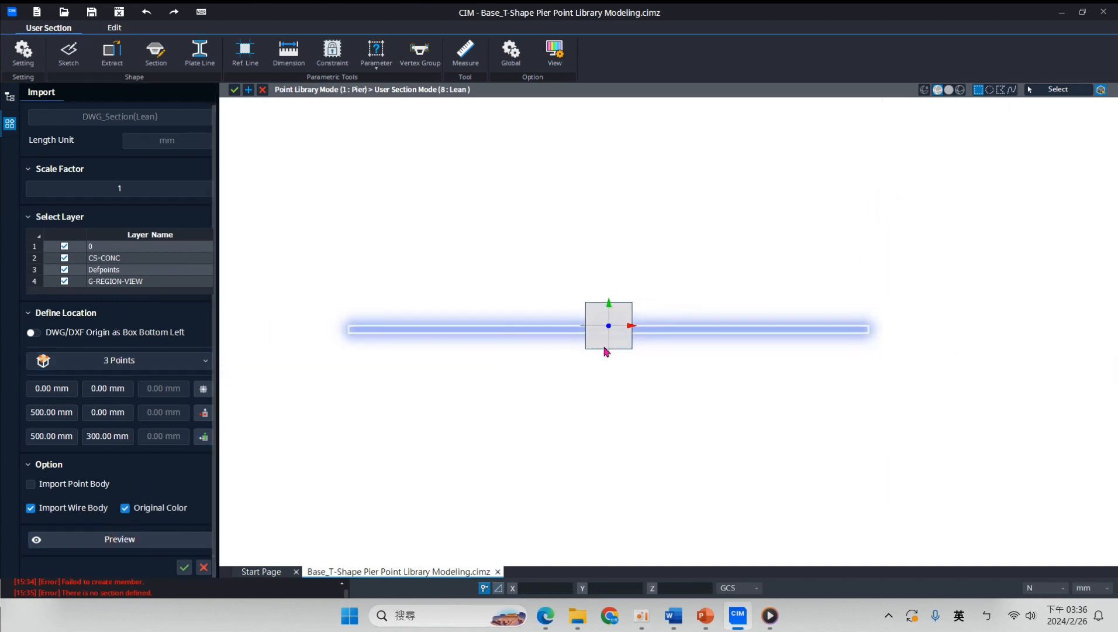
click(183, 567)
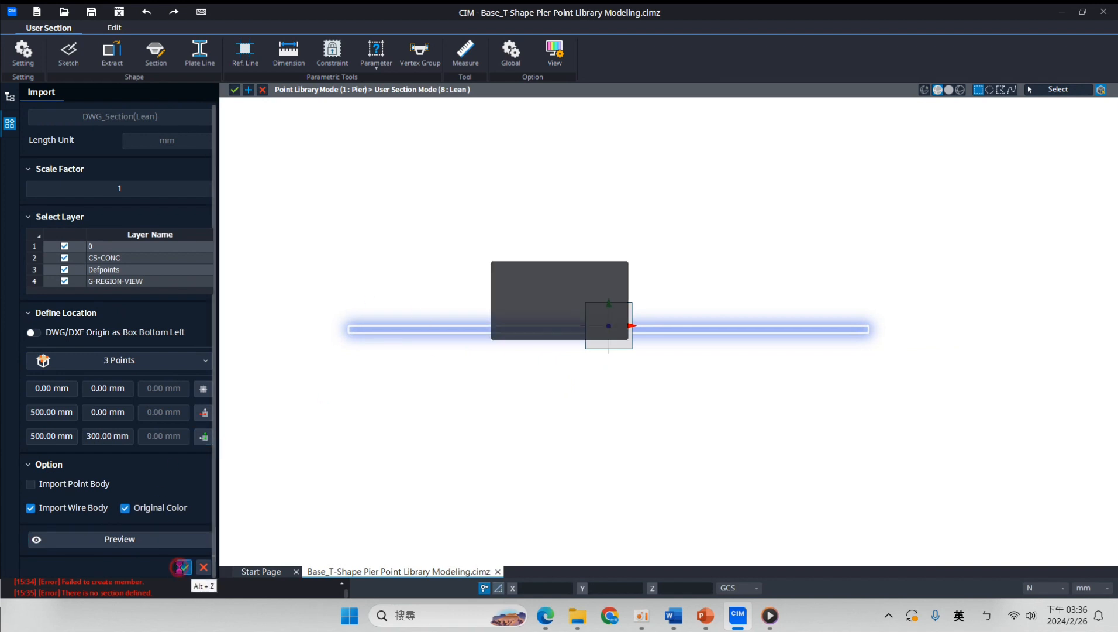
Create the section shape by selecting the imported rectangle's four edges, add it as a face and finish the Lean section
click(162, 63)
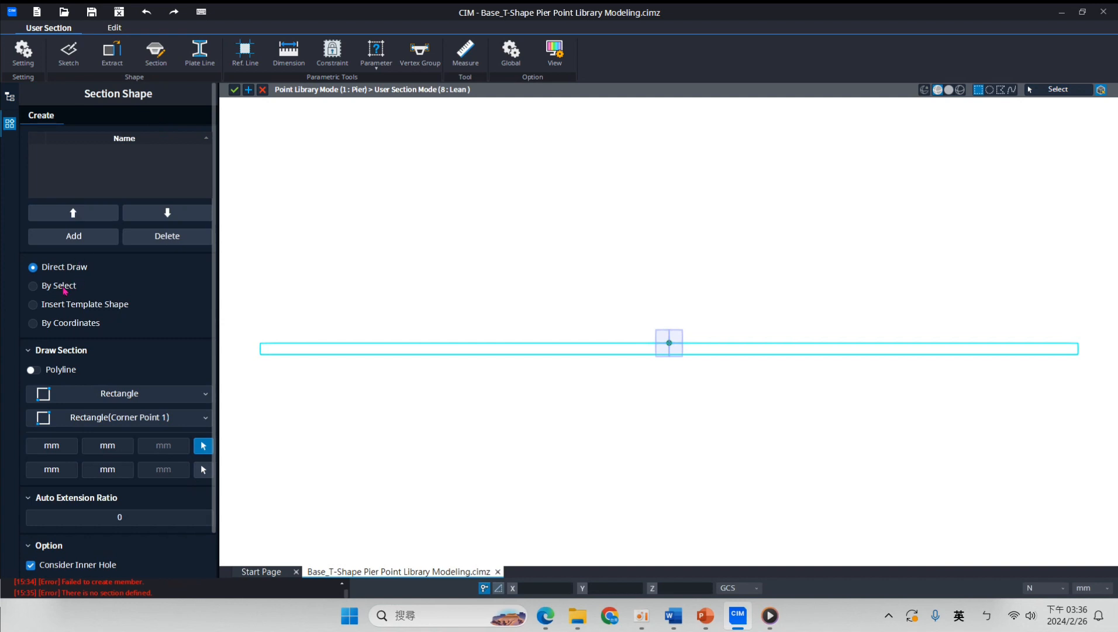
click(64, 286)
drag(240, 311, 1089, 391)
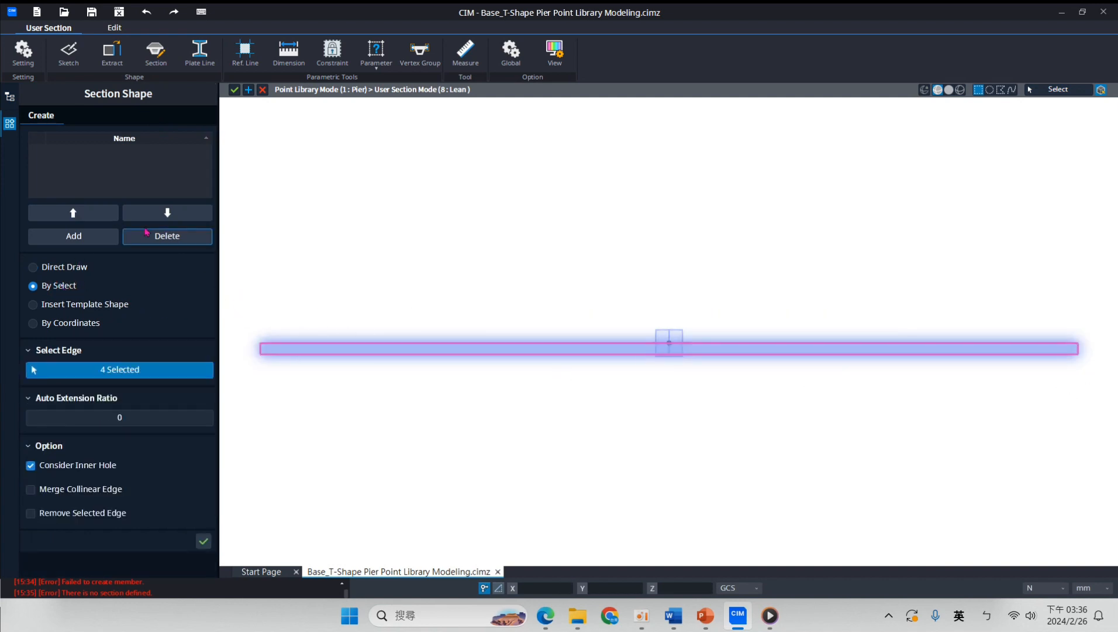
click(75, 235)
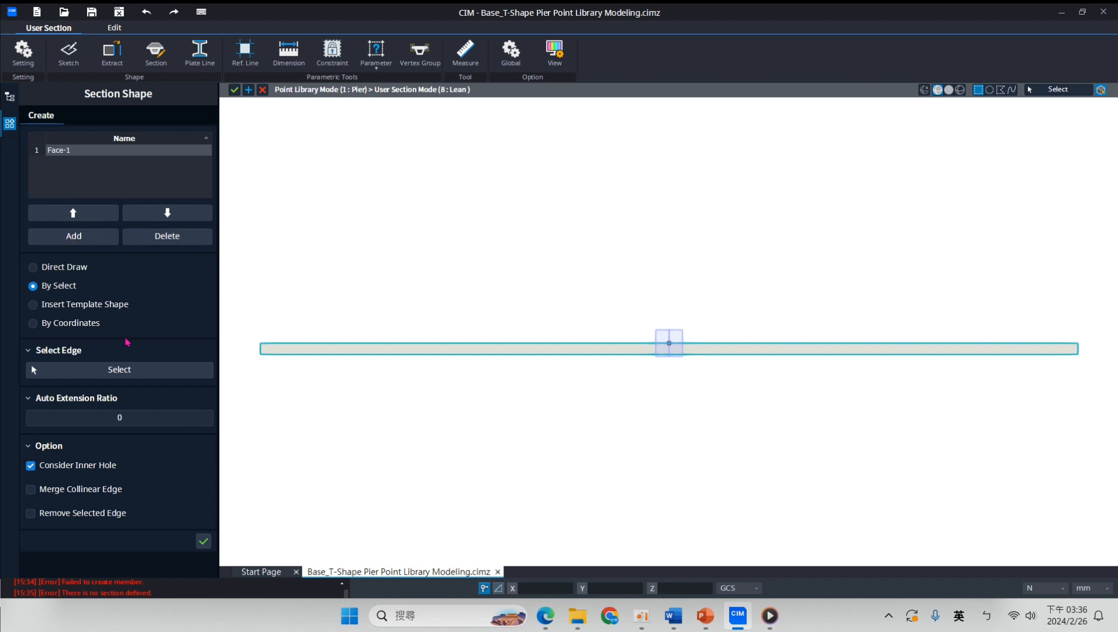
click(203, 541)
click(234, 89)
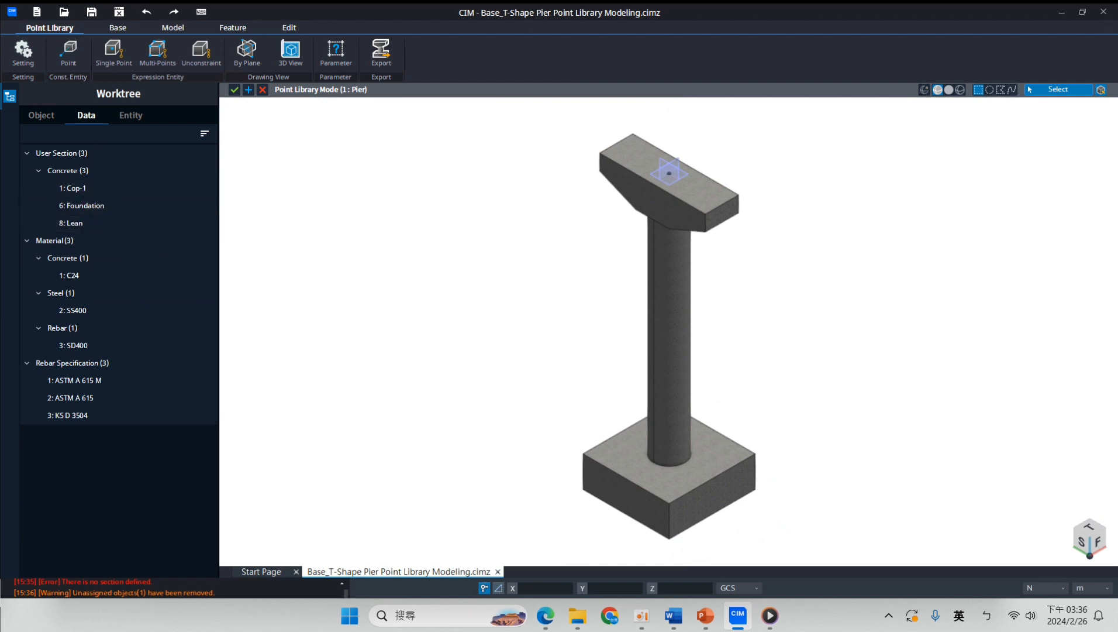
click(642, 616)
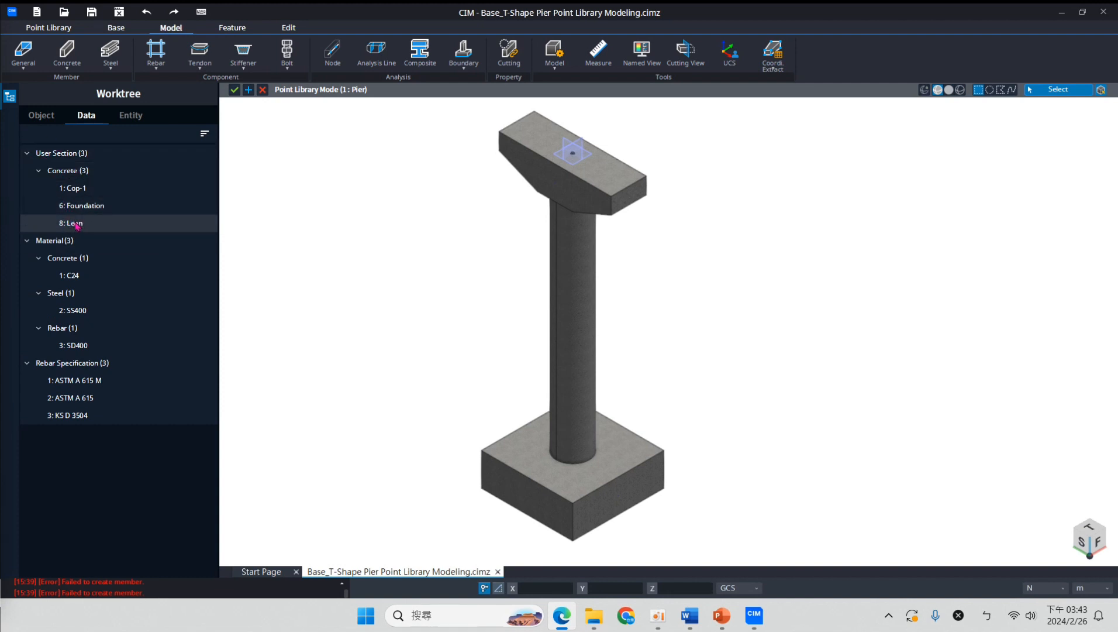
Start a new general member using the concrete user section 8: Lean
click(25, 59)
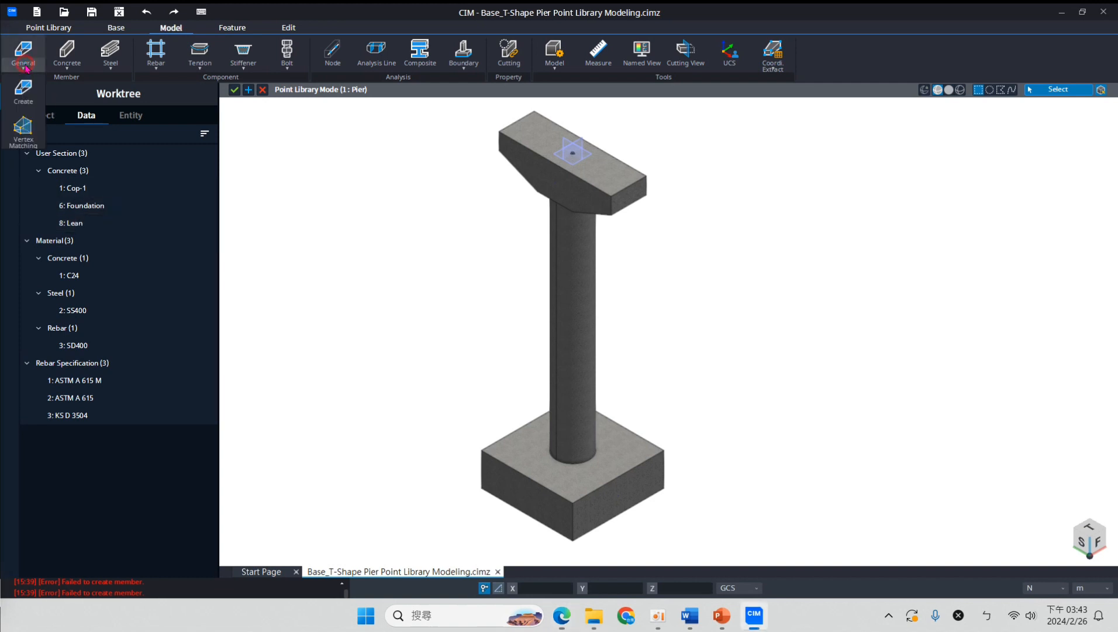
click(28, 95)
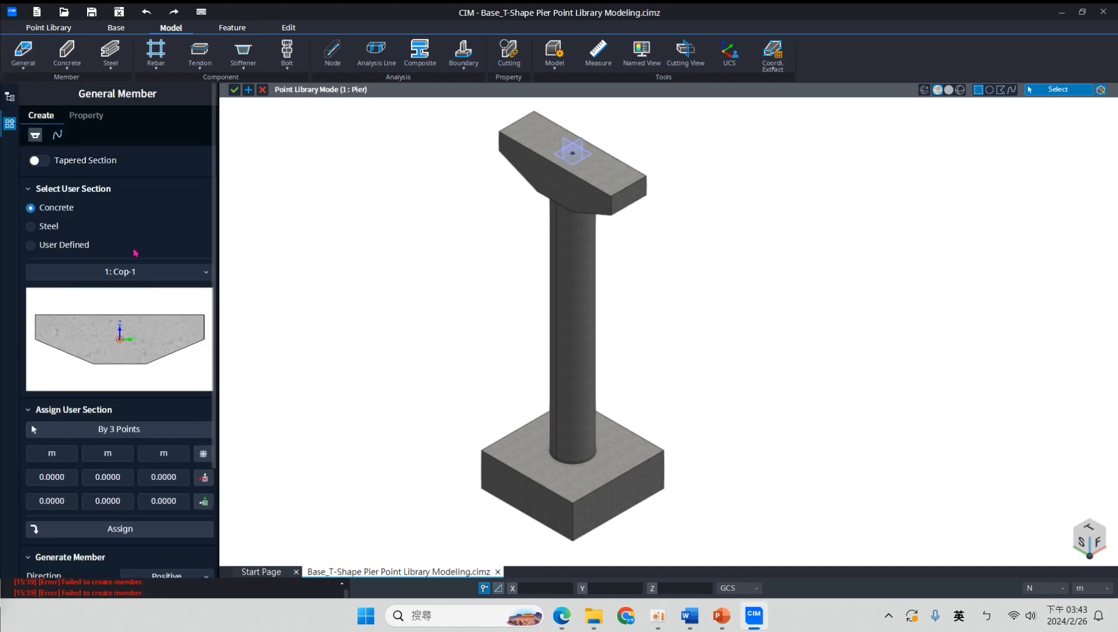
click(131, 270)
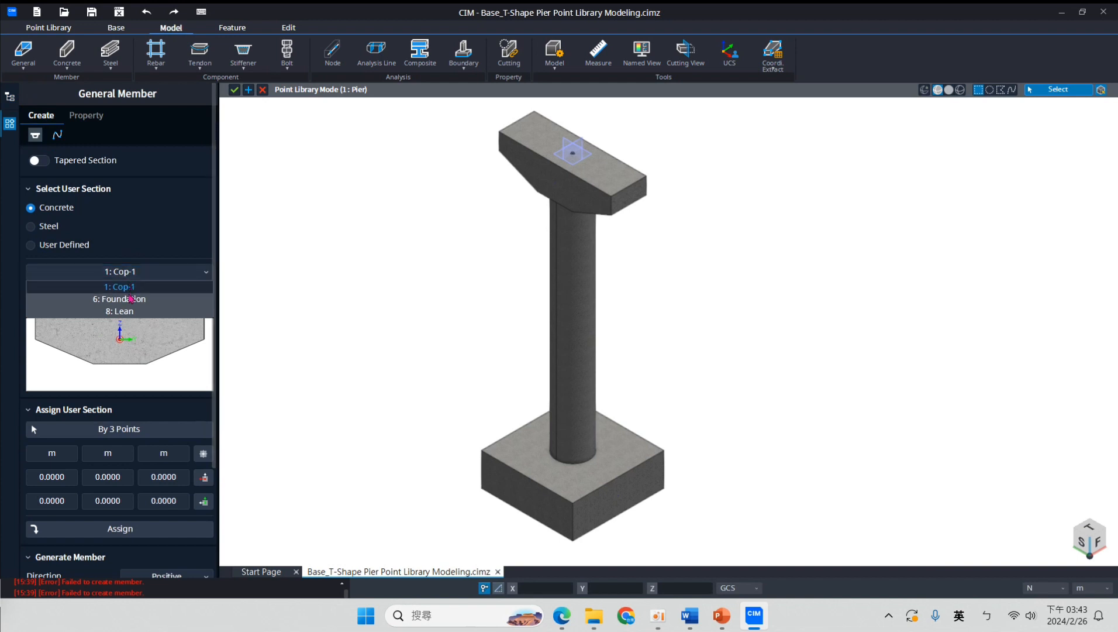
click(134, 312)
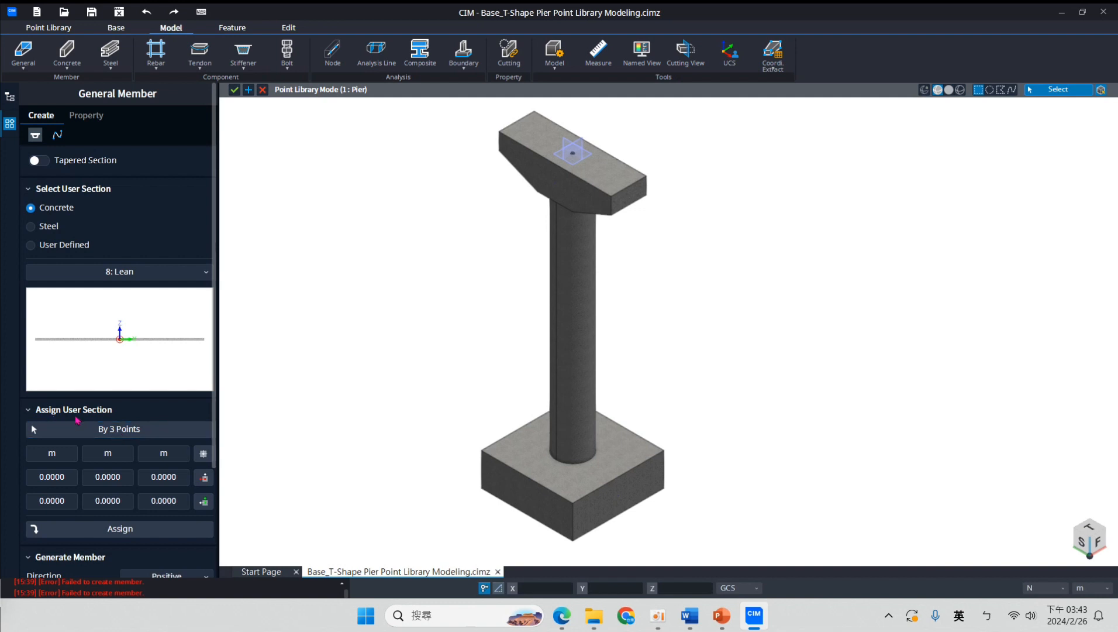
Place the Lean section by three points on the front plane: the model origin, (6, 0, 0) and (6, 0, 4) m
scroll(124, 420, down, 2)
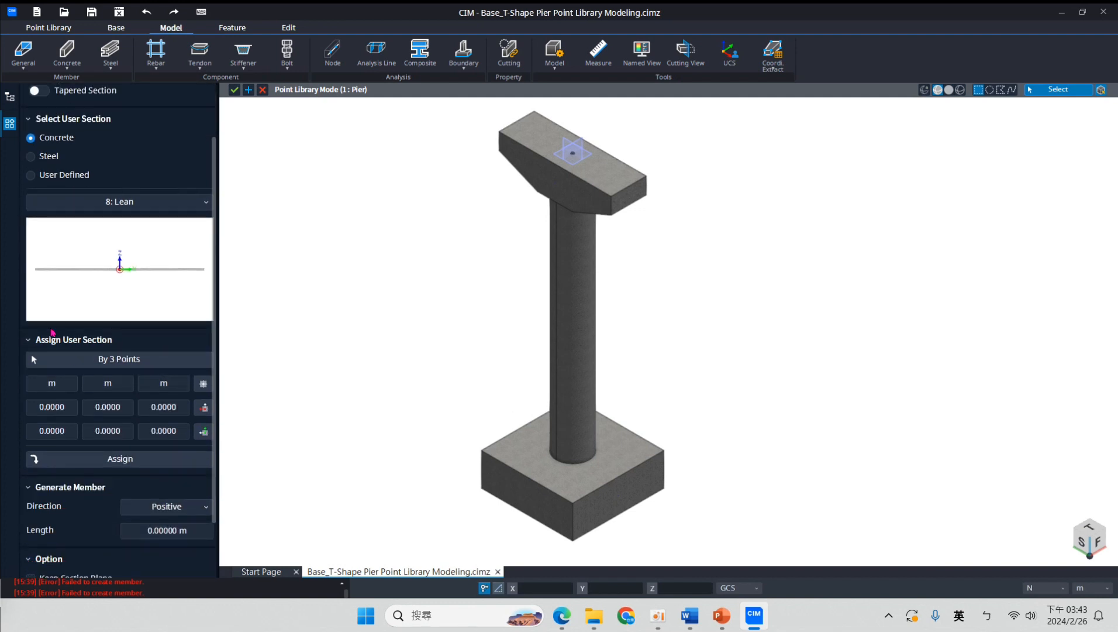
click(99, 361)
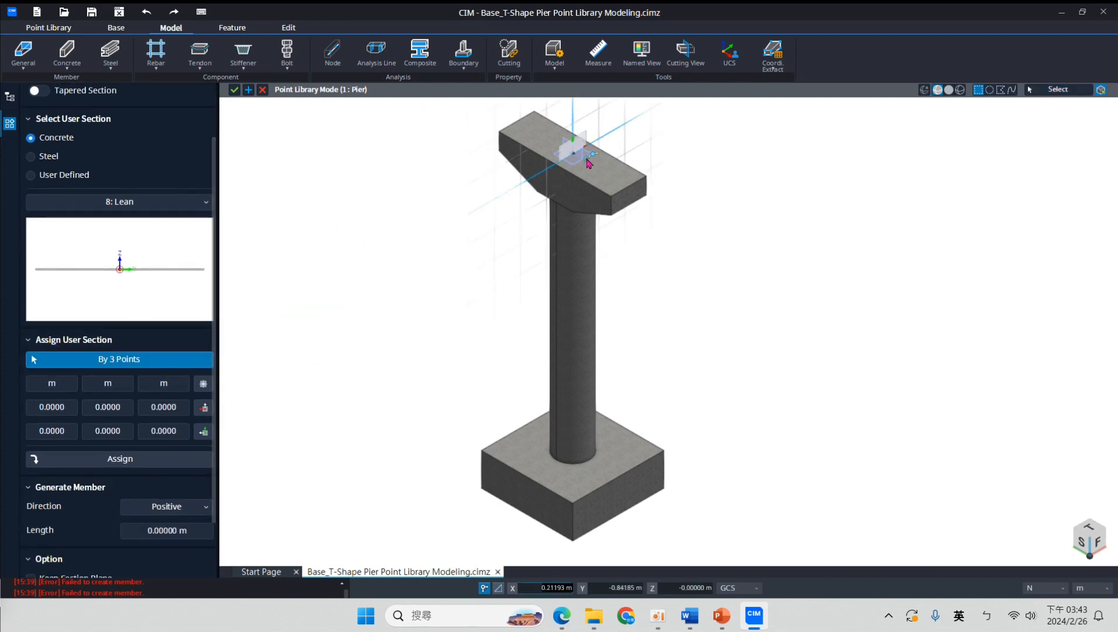
middle_drag(659, 209, 648, 274)
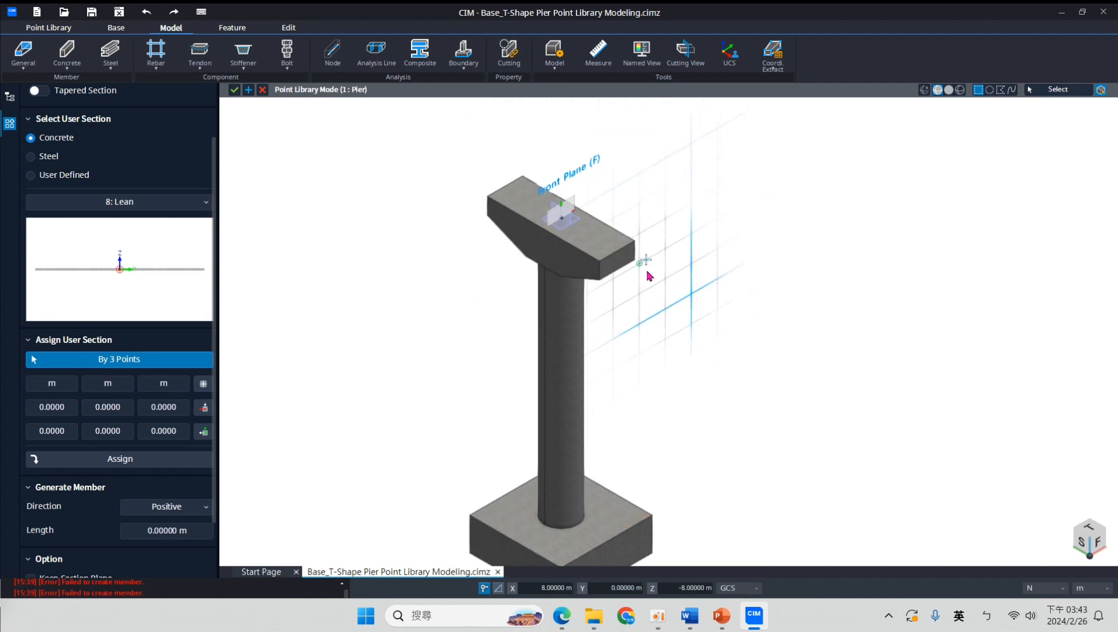
click(564, 221)
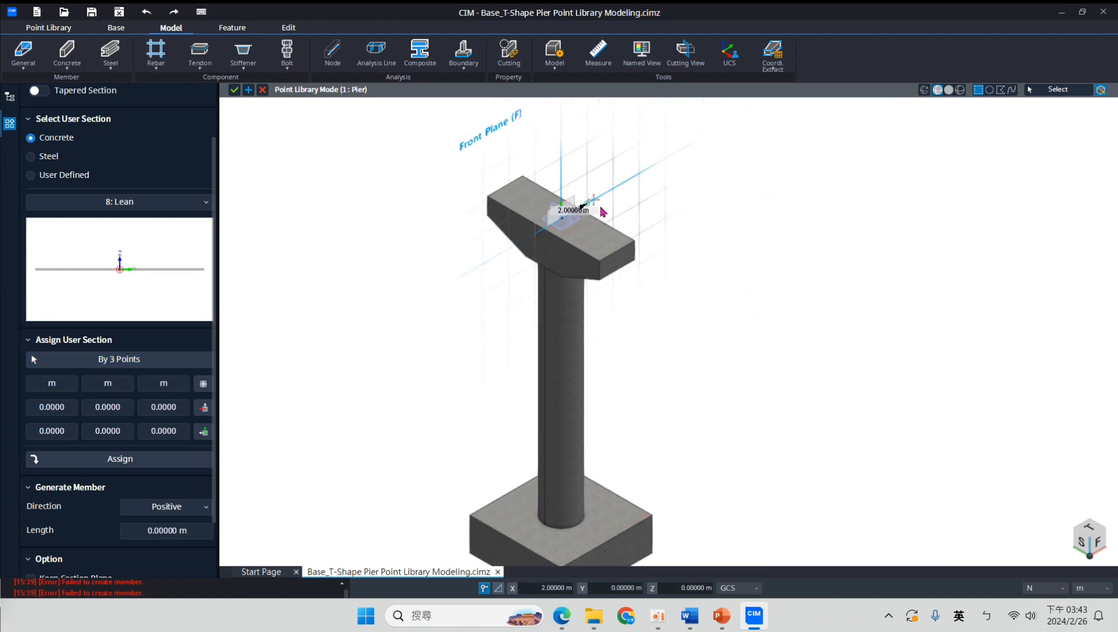
click(635, 182)
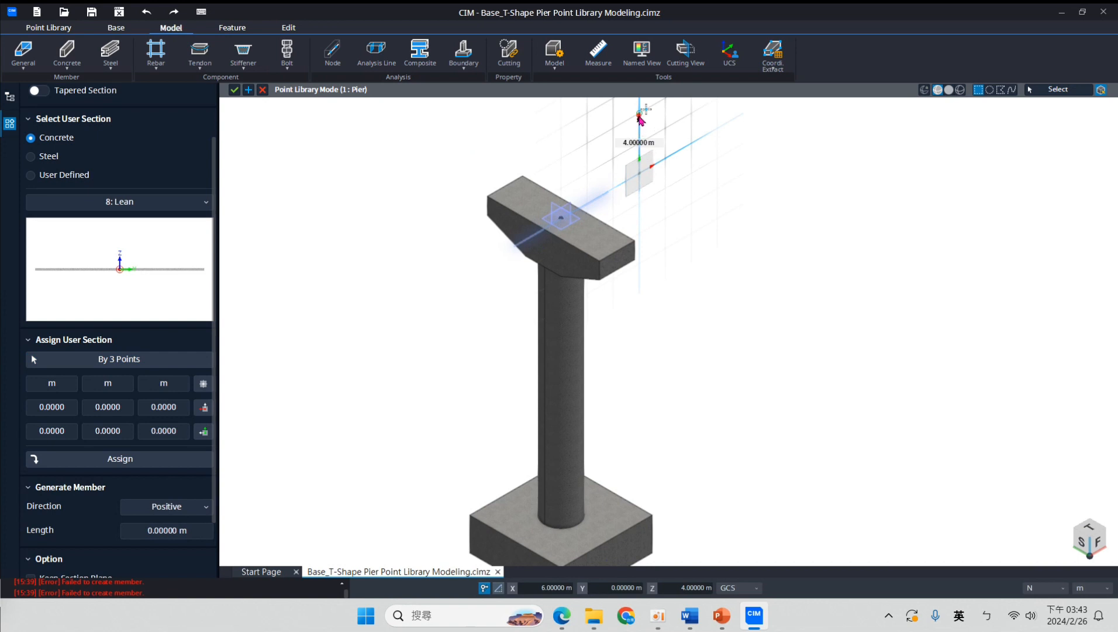
click(642, 122)
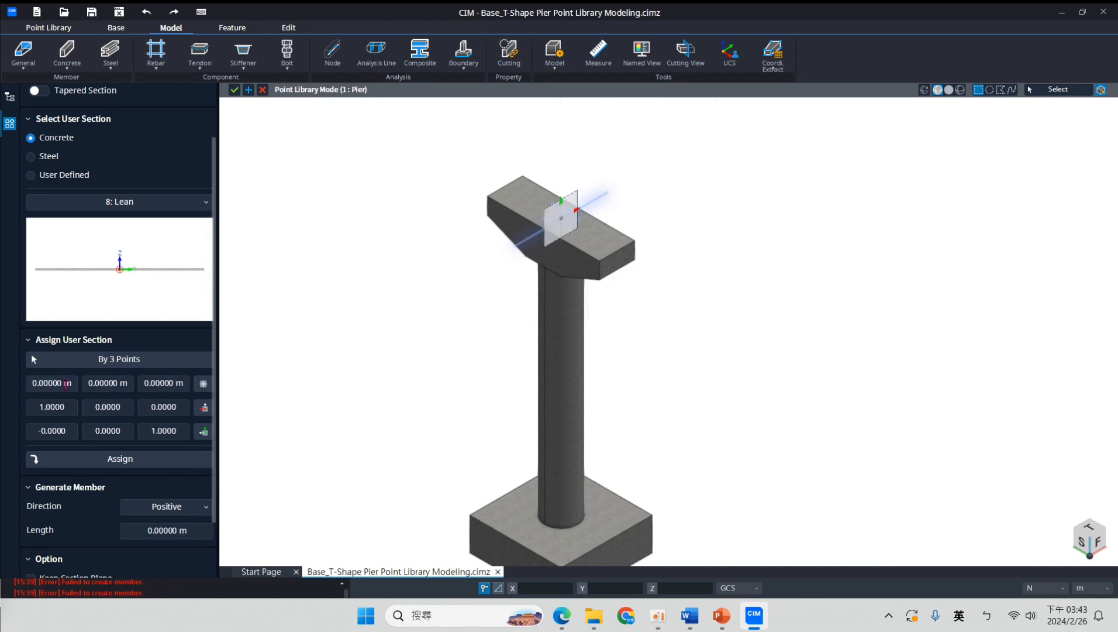
Set the Lean section's origin to (0, -3.6, -22.2) m and assign it at the bottom edge of the foundation
click(66, 384)
drag(66, 384, 36, 384)
text(0)
click(124, 384)
drag(104, 384, 87, 384)
key(ctrl+a)
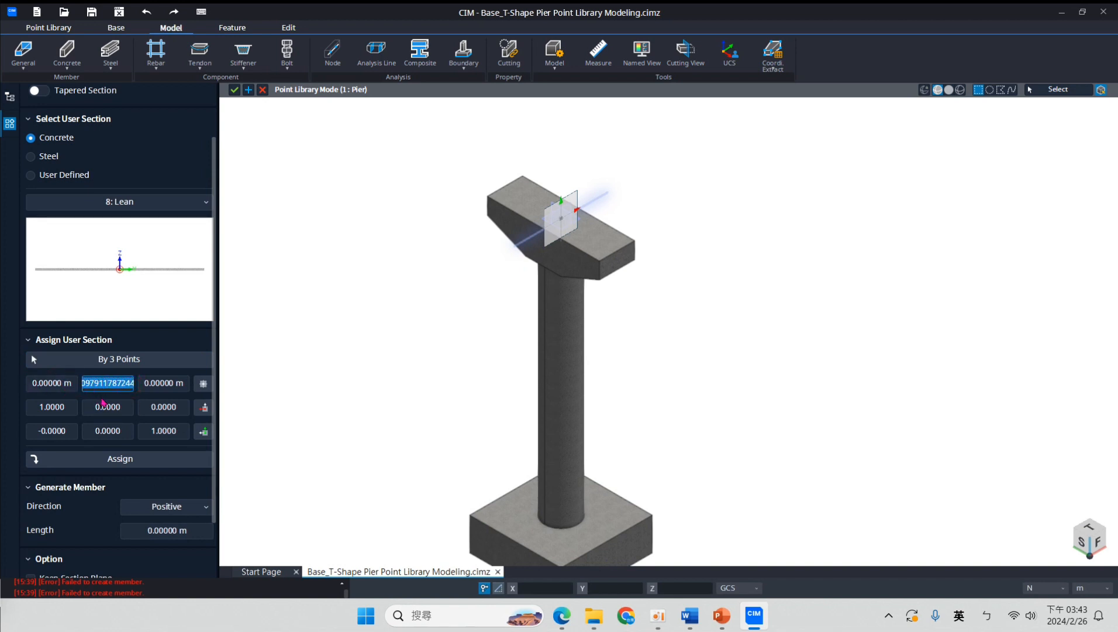
text(-3.6)
double_click(169, 383)
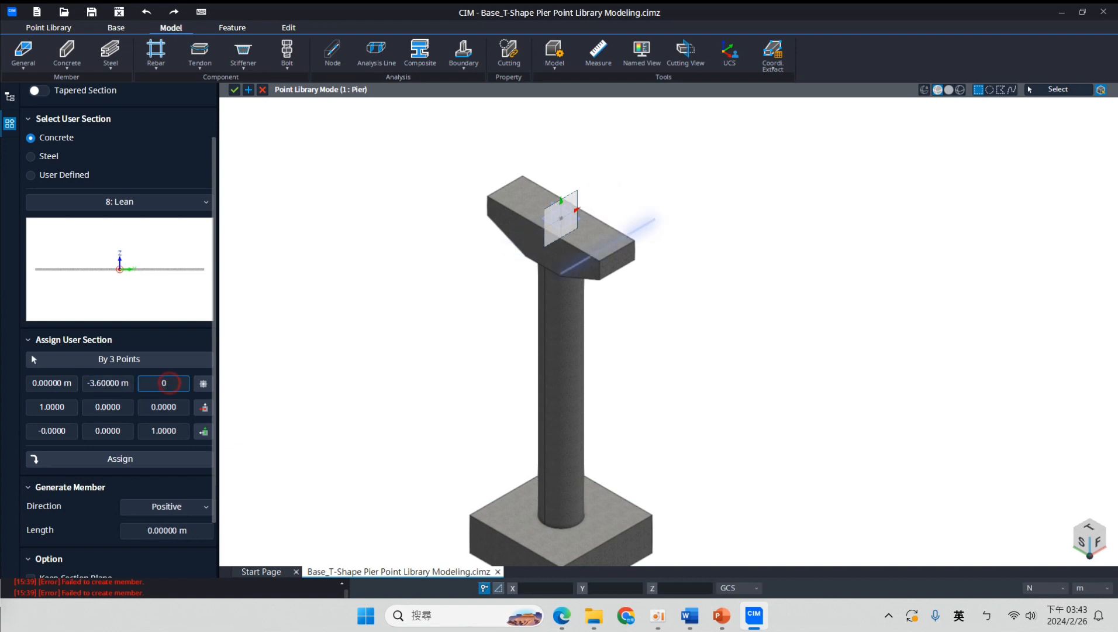
text(-22.2)
click(124, 391)
click(124, 459)
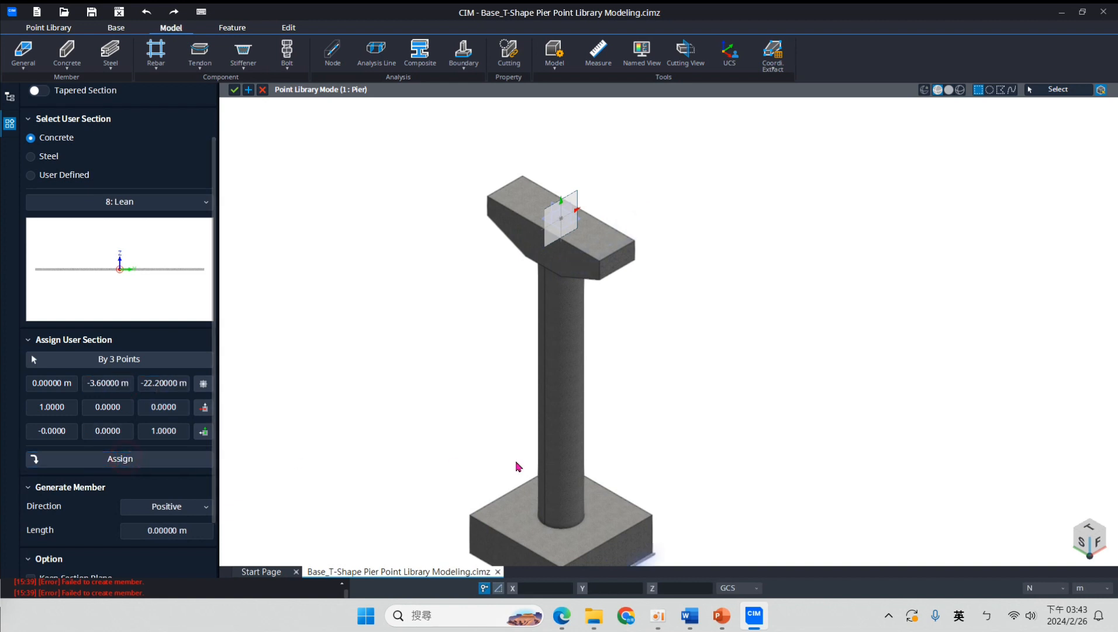
Set the Lean member's length to 7.2 m and preview it beneath the foundation
middle_drag(701, 437, 649, 250)
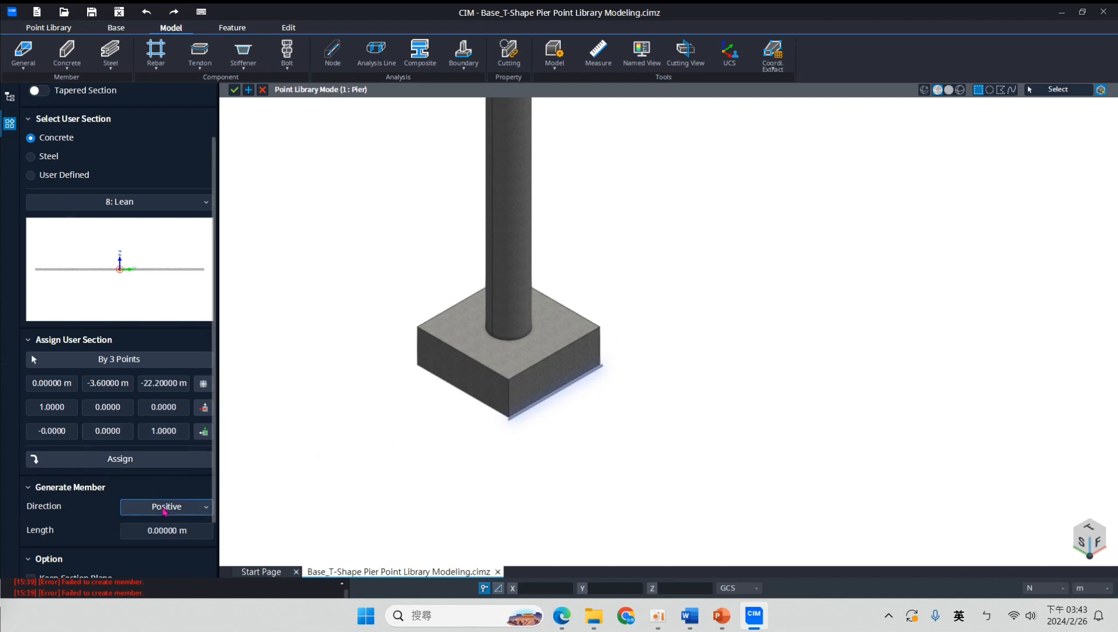
scroll(500, 392, down, 3)
scroll(552, 216, up, 1)
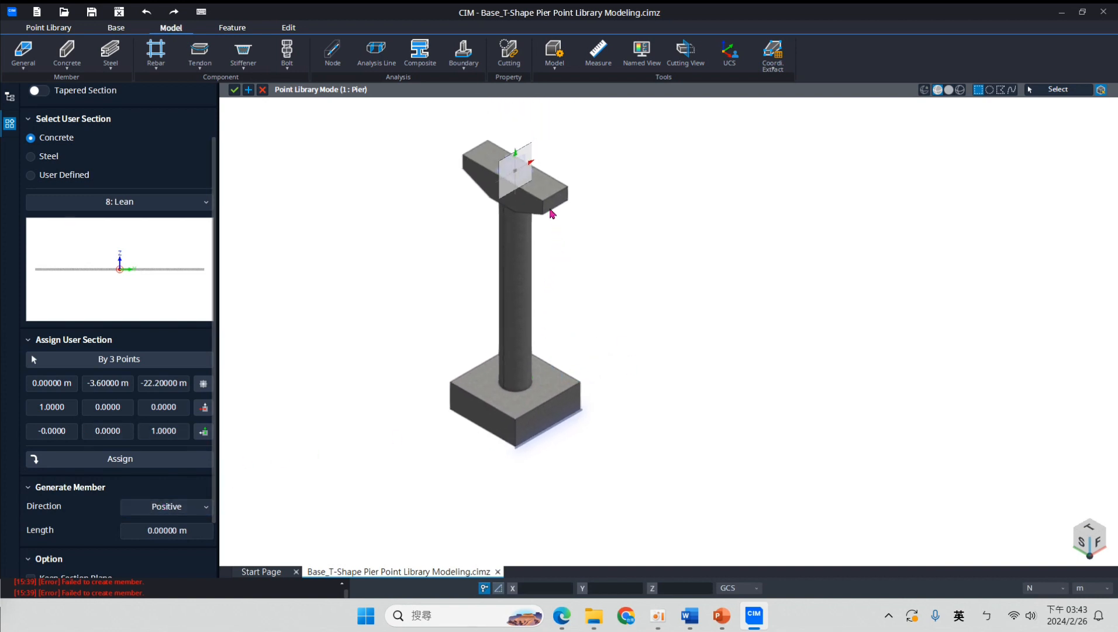
scroll(599, 293, up, 1)
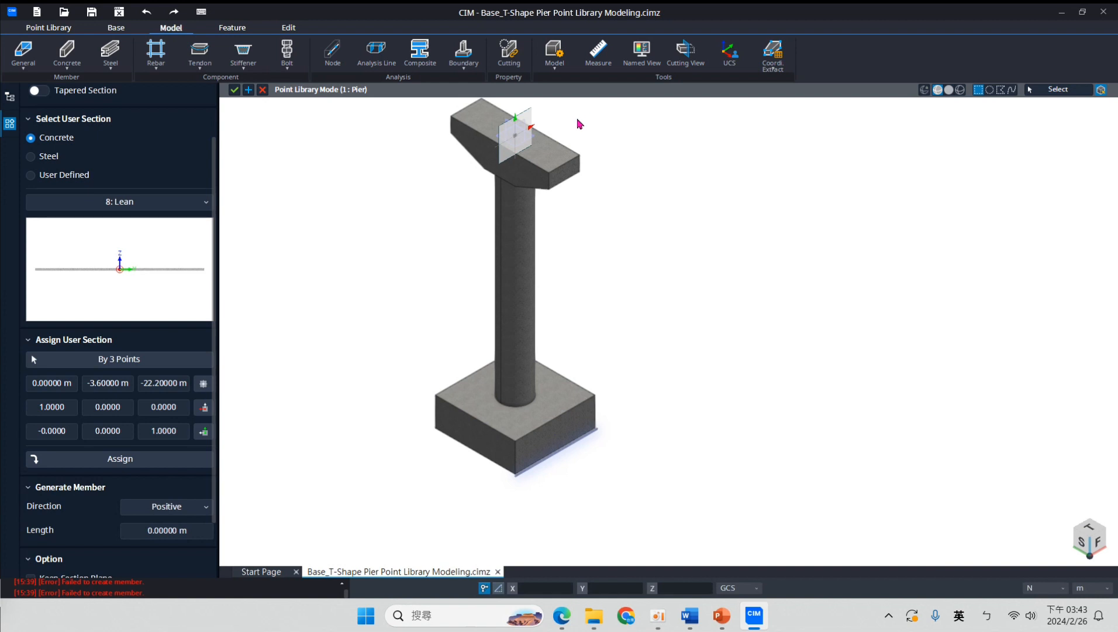
middle_drag(579, 120, 564, 217)
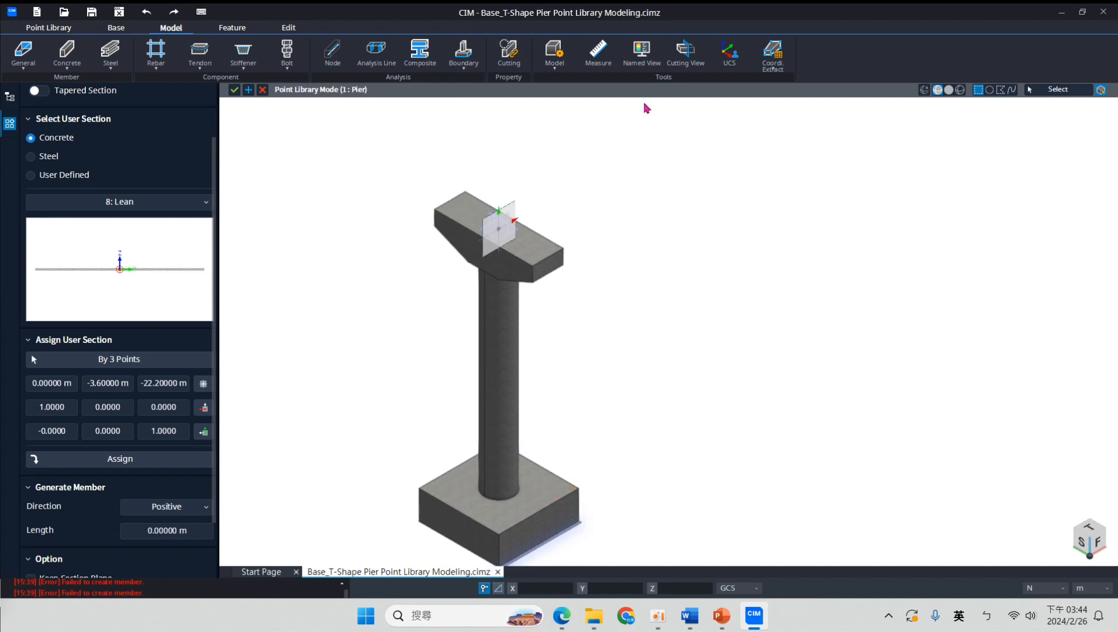
middle_drag(641, 352, 654, 267)
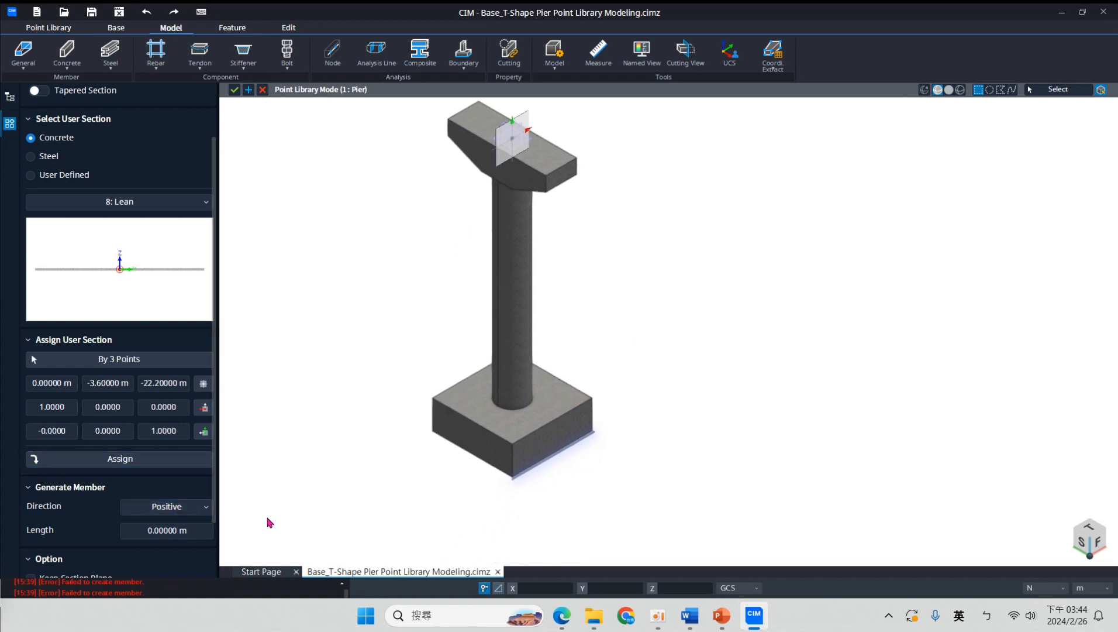
middle_drag(367, 516, 380, 469)
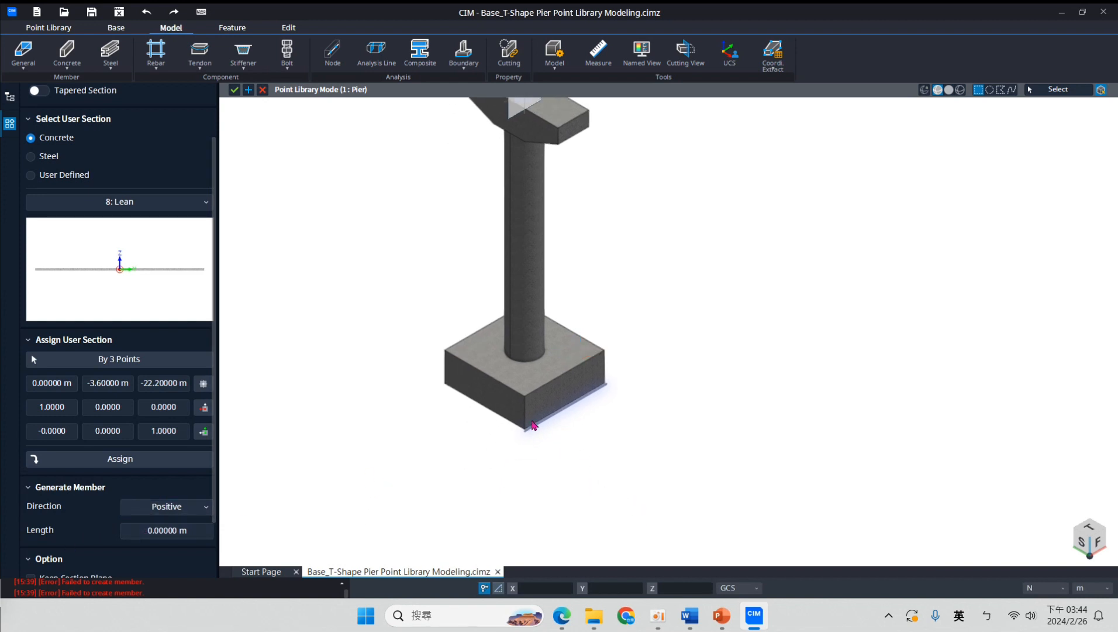
scroll(128, 483, down, 2)
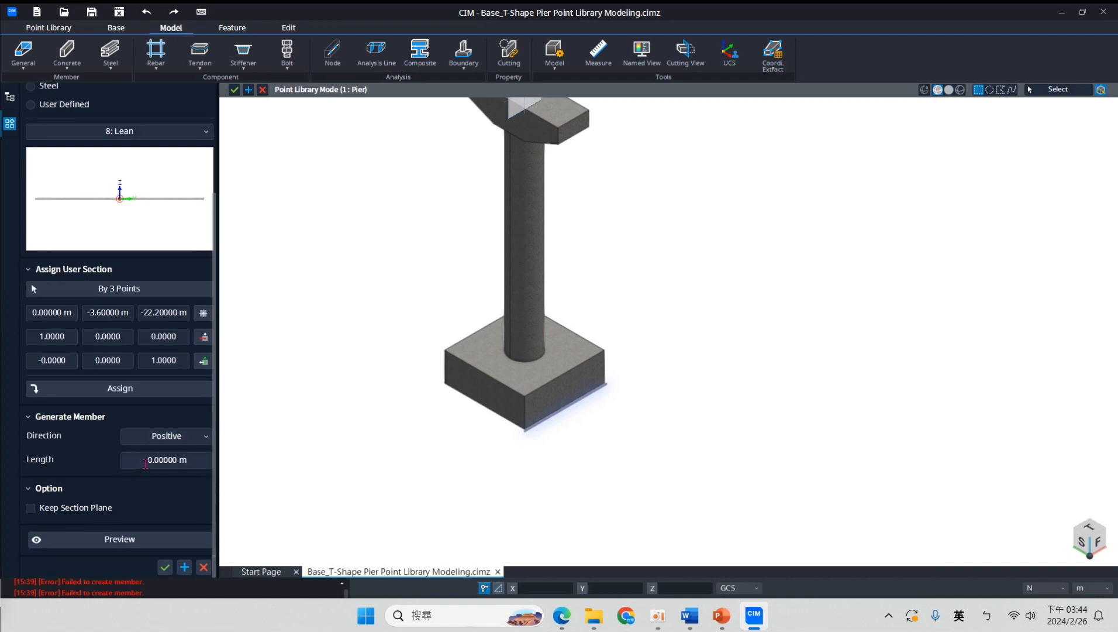
click(148, 460)
text(7.2)
click(108, 539)
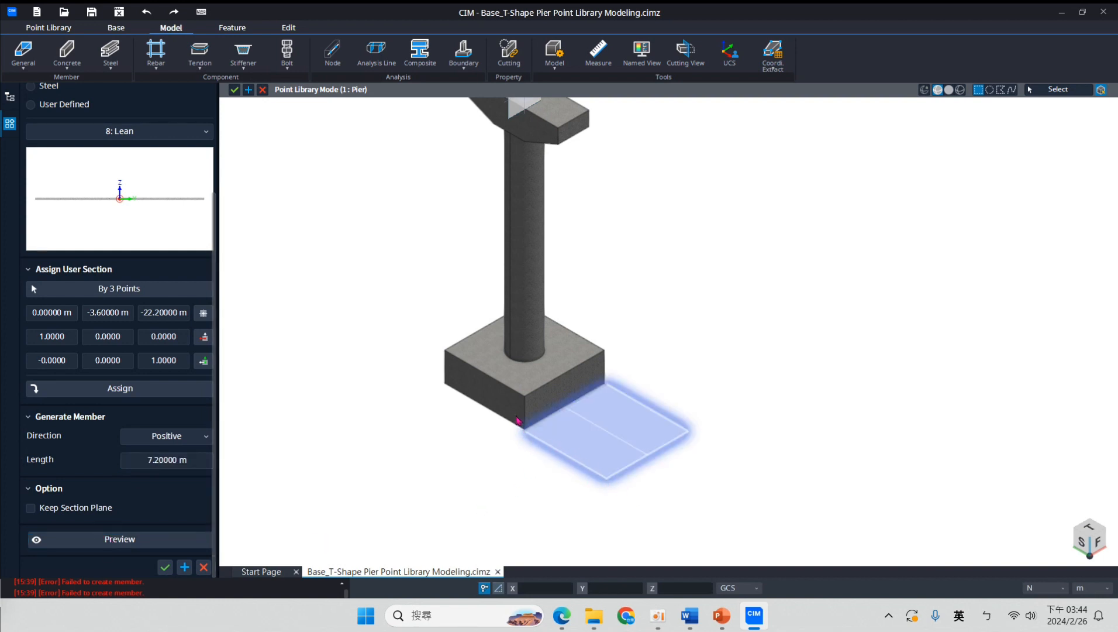
Switch the Lean member's generation direction to Negative, preview it and create the member
middle_drag(557, 362, 534, 432)
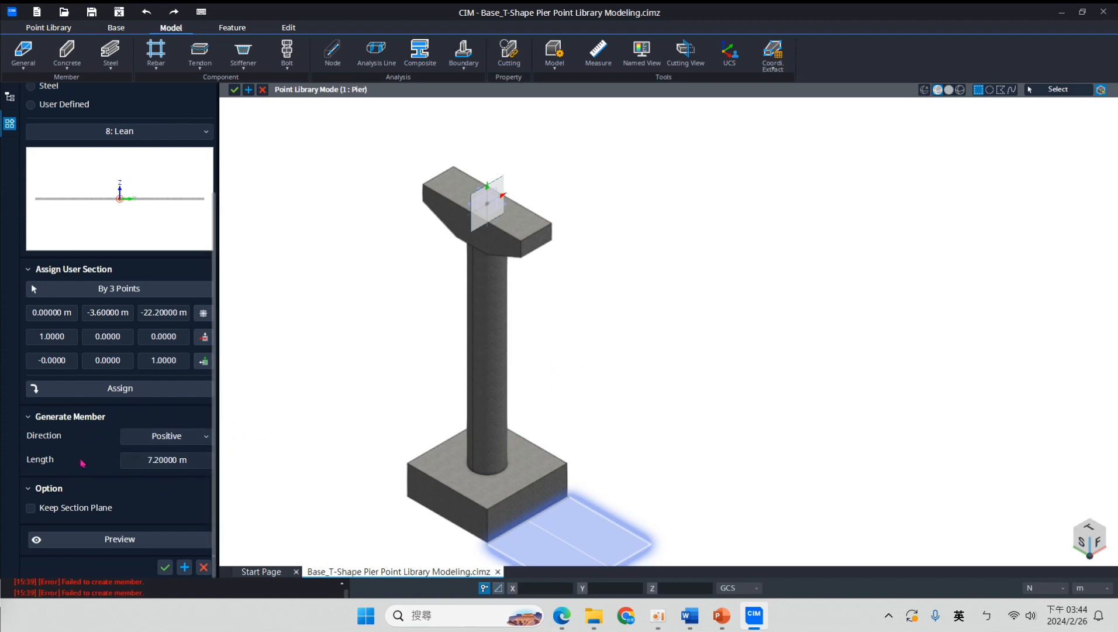
middle_drag(627, 438, 624, 366)
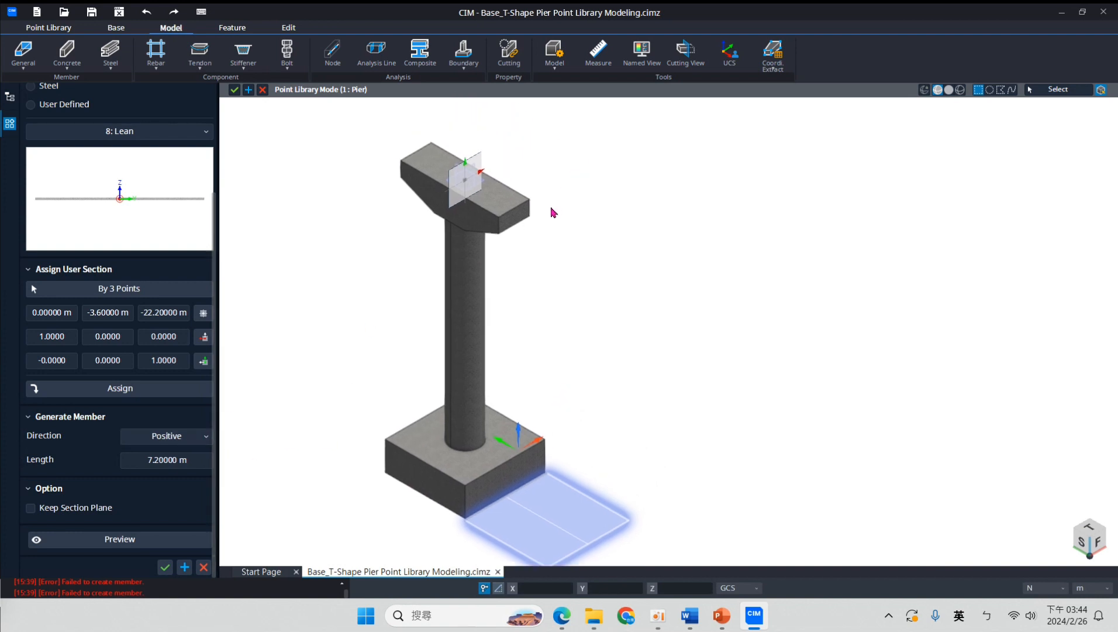
middle_drag(582, 150, 552, 213)
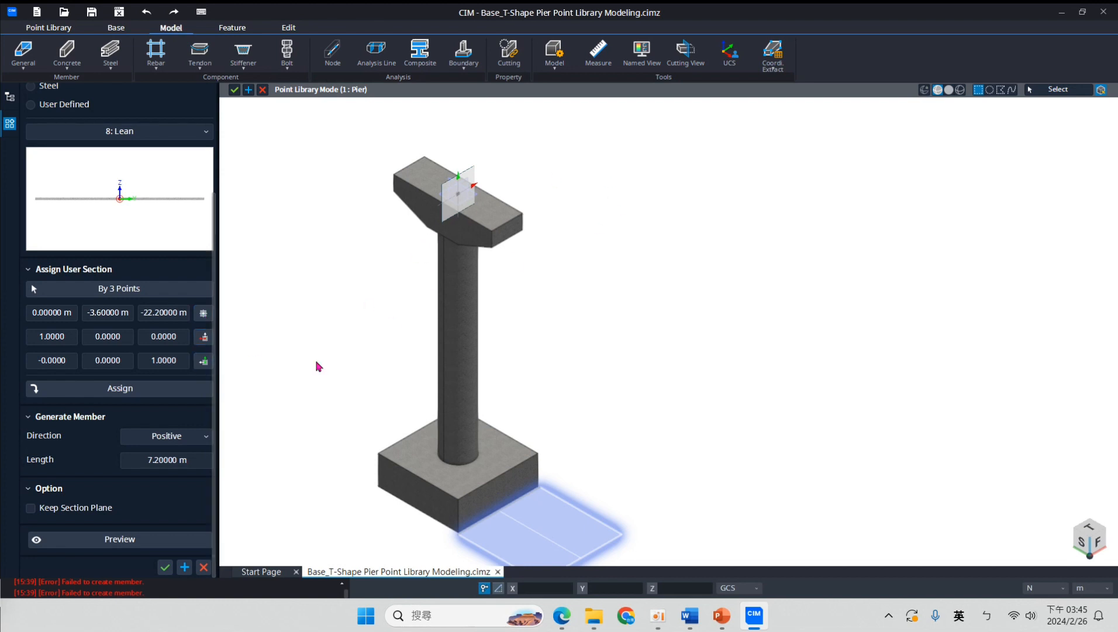
middle_drag(627, 441, 634, 333)
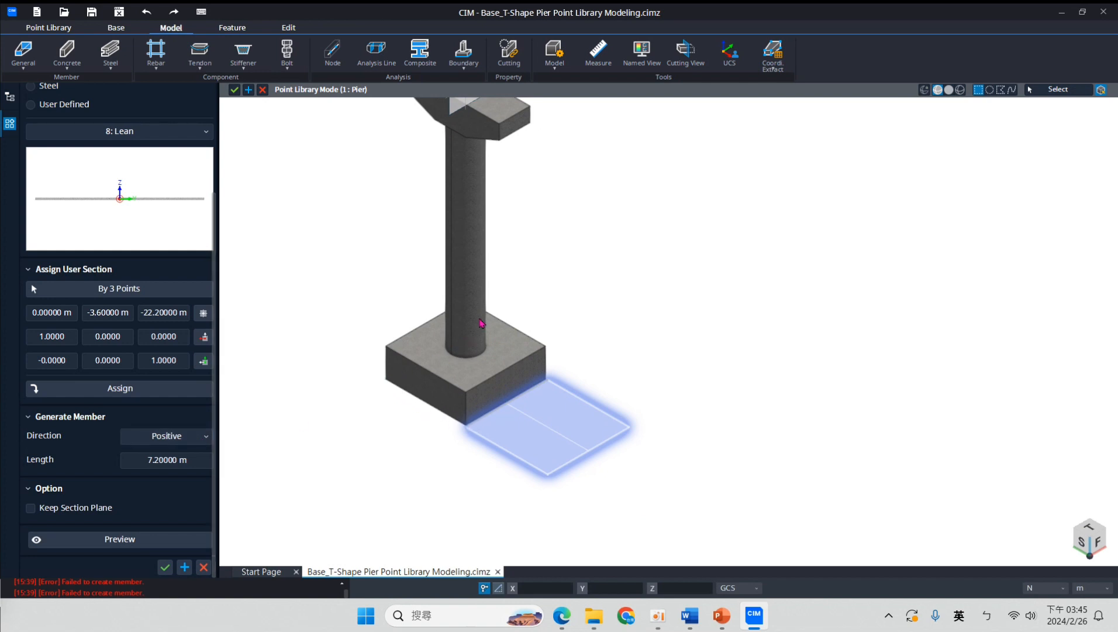
click(195, 435)
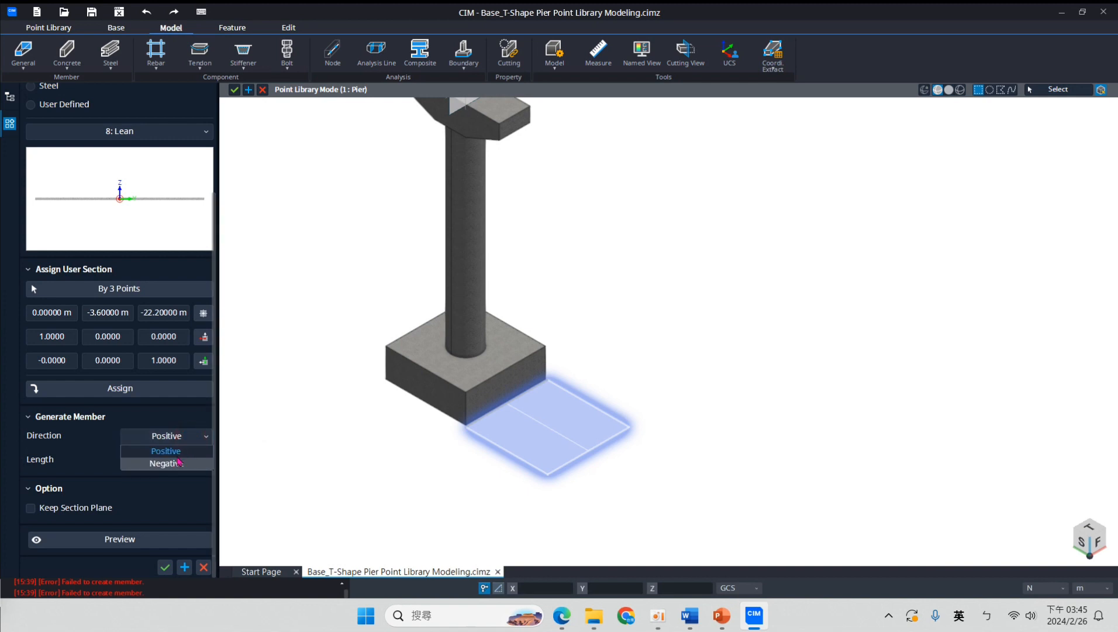
click(166, 463)
click(117, 533)
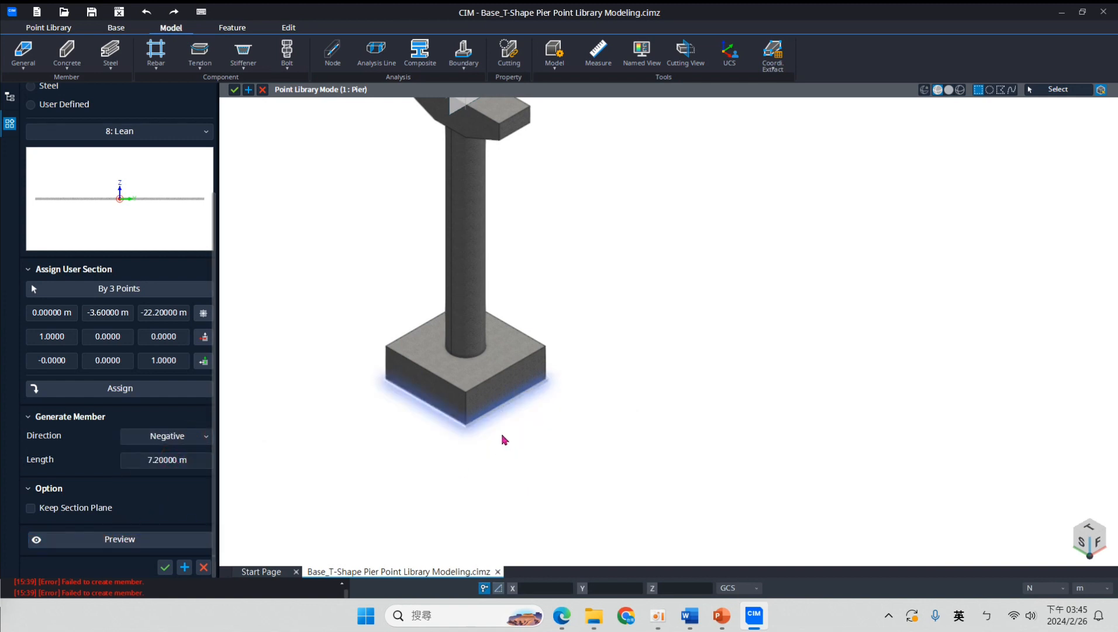
click(165, 566)
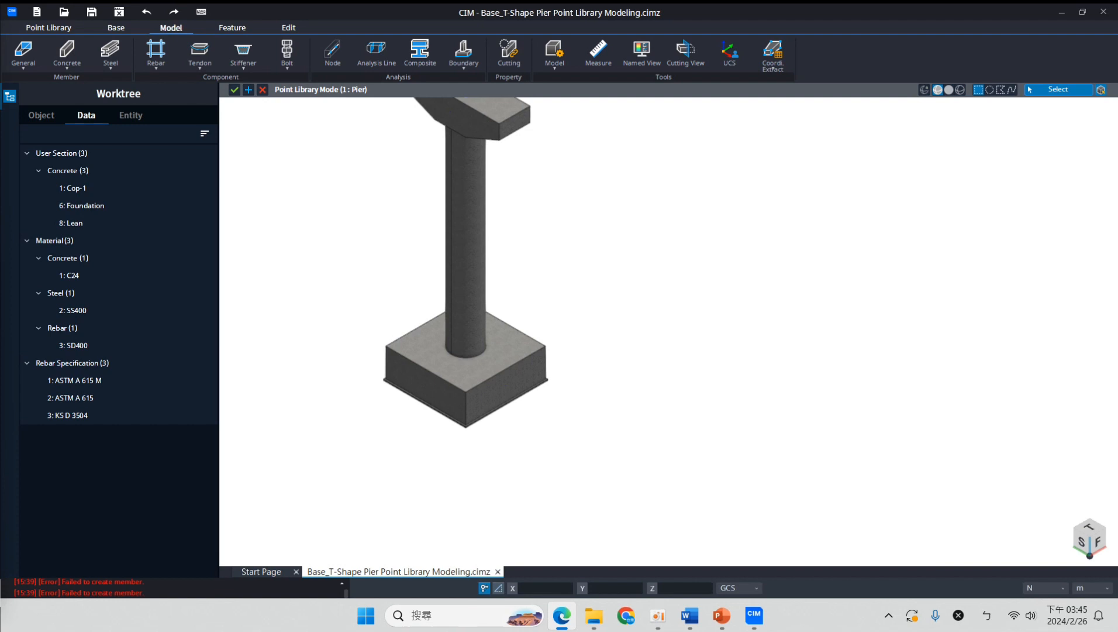
Create a constraint point by coordinates at (0, 0, 2) m above the coping
middle_drag(306, 277, 376, 368)
scroll(383, 377, up, 1)
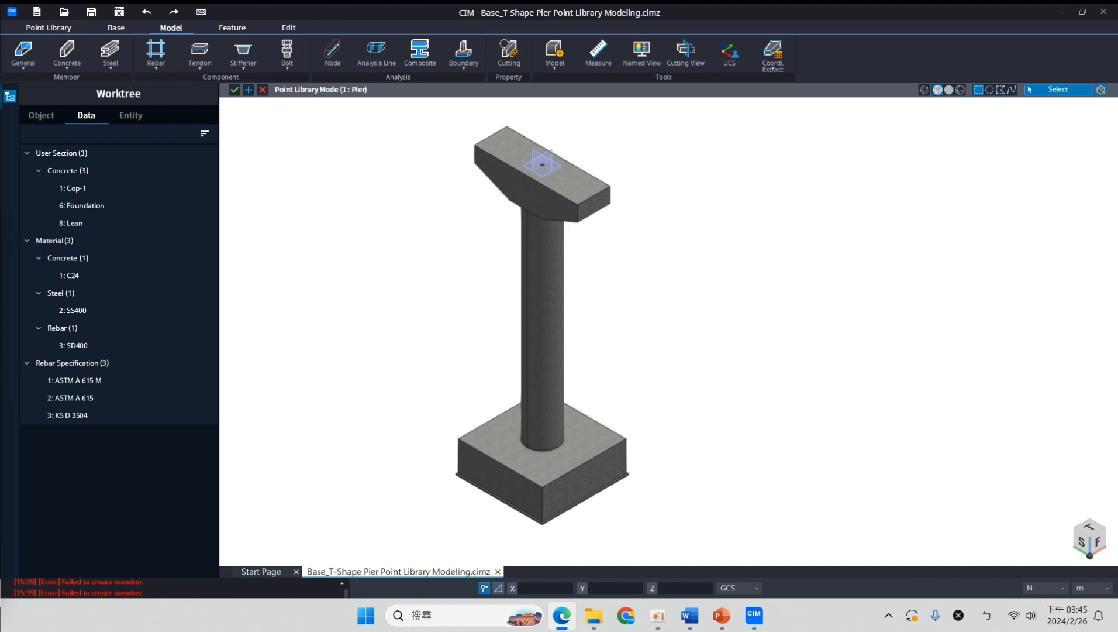
middle_drag(387, 282, 439, 295)
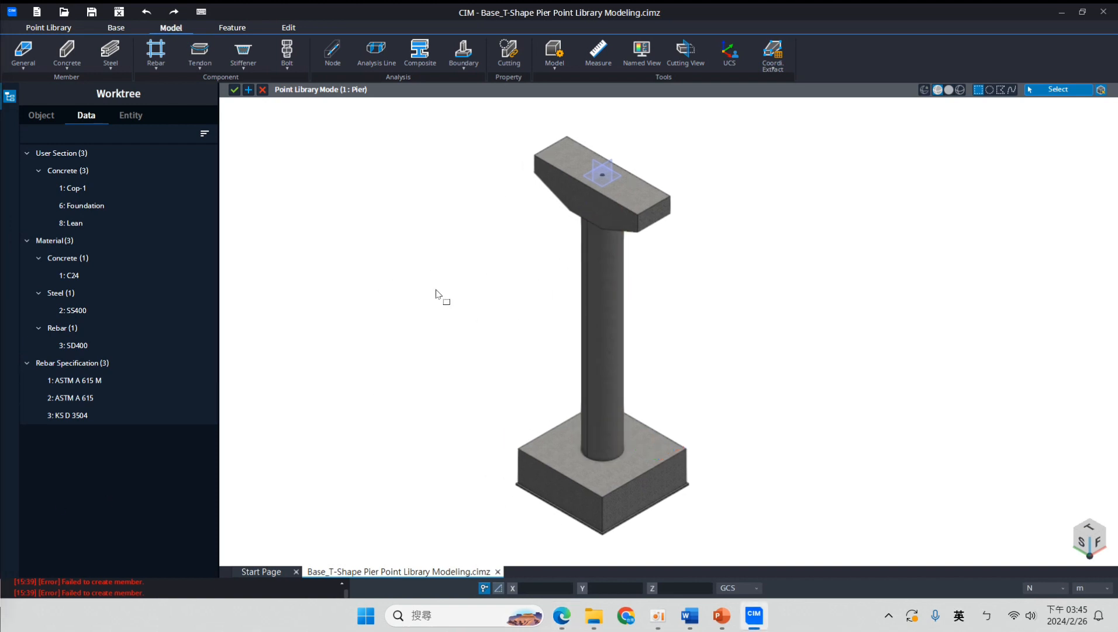
click(51, 28)
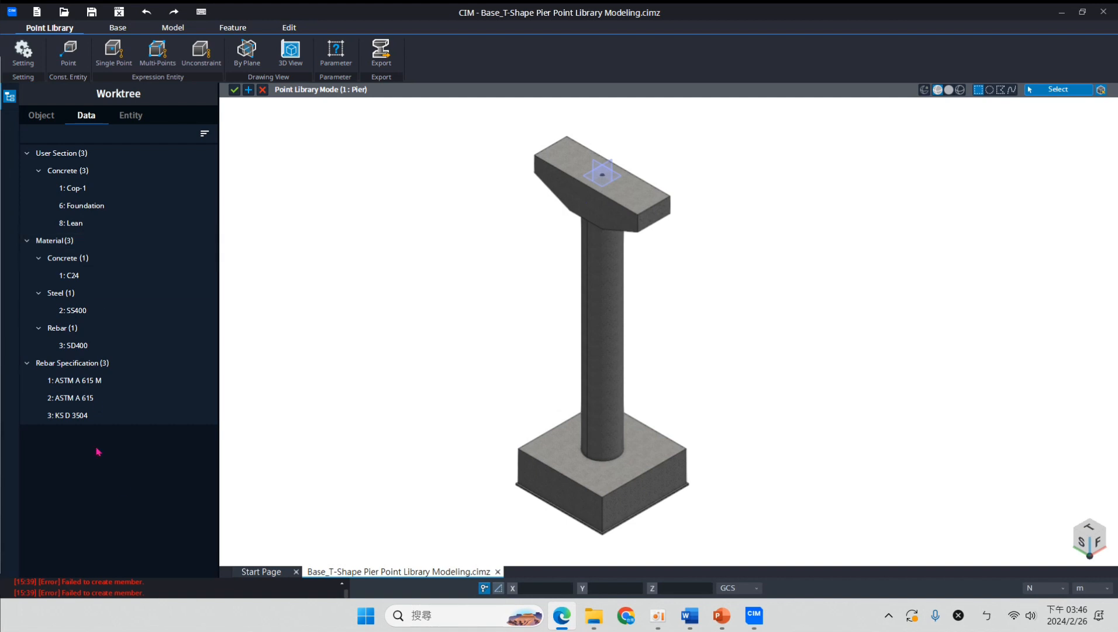
click(71, 59)
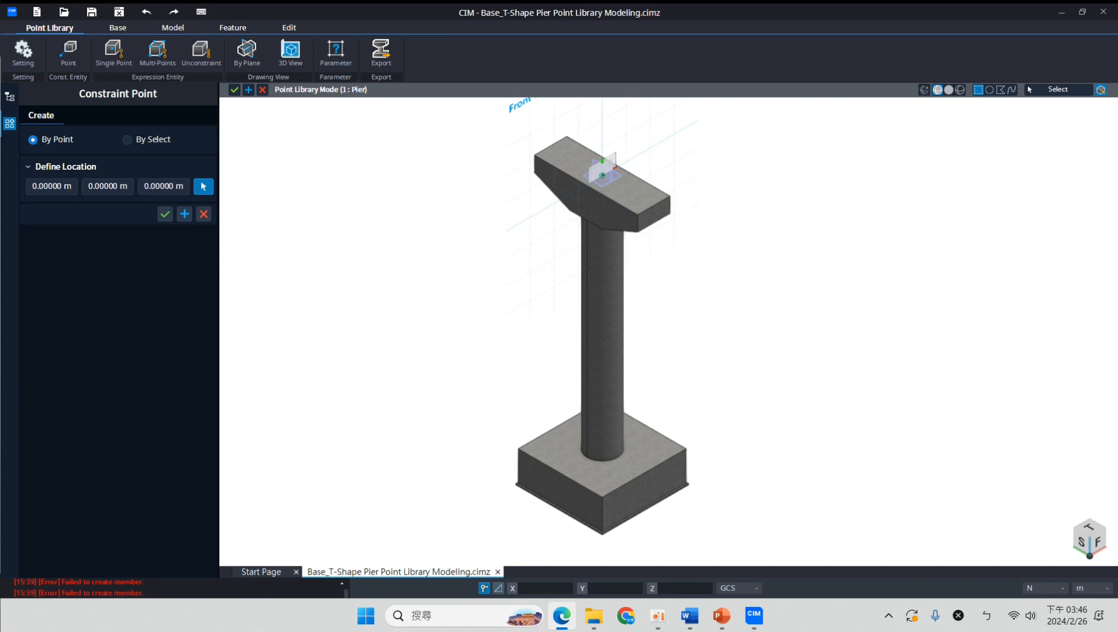
click(46, 186)
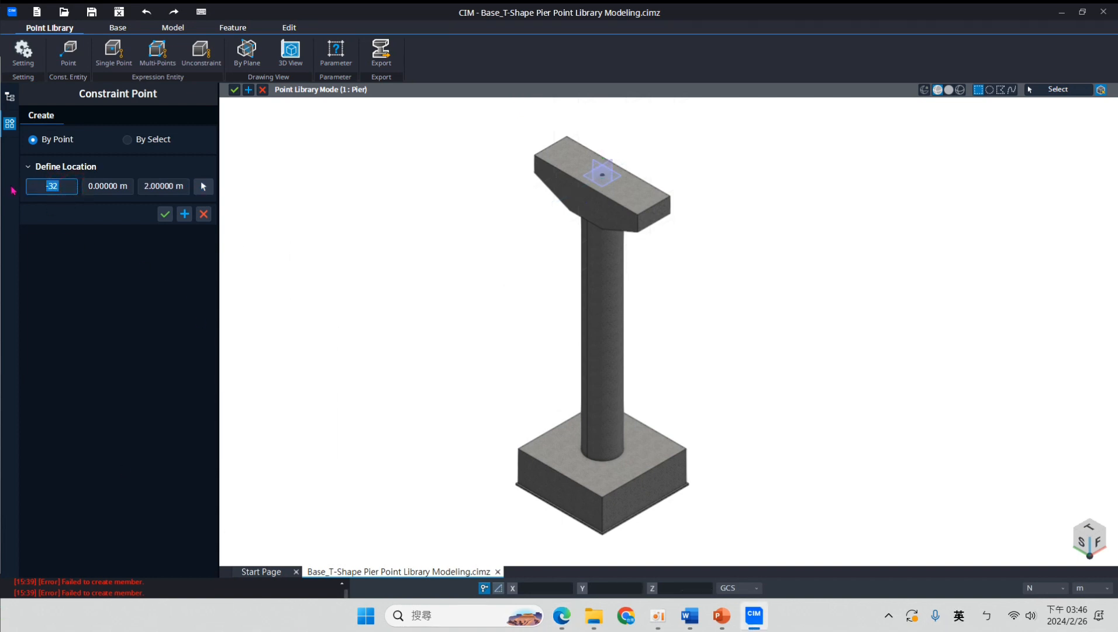
text(0)
click(165, 214)
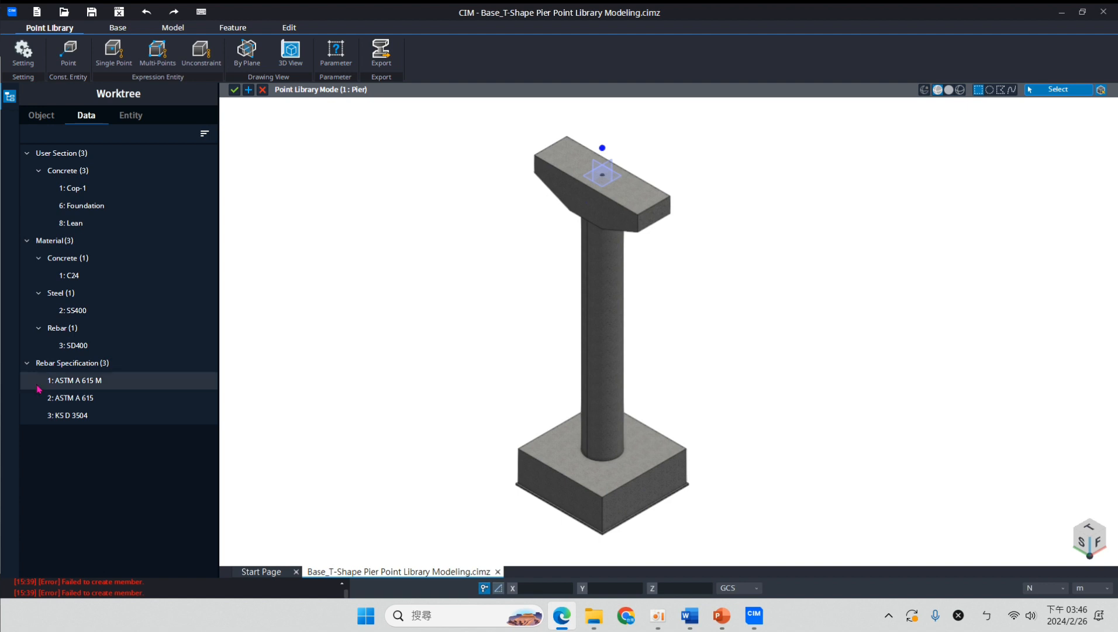
Edit the properties of the constraint point above the coping and set its Z coordinate to 0 m
click(603, 149)
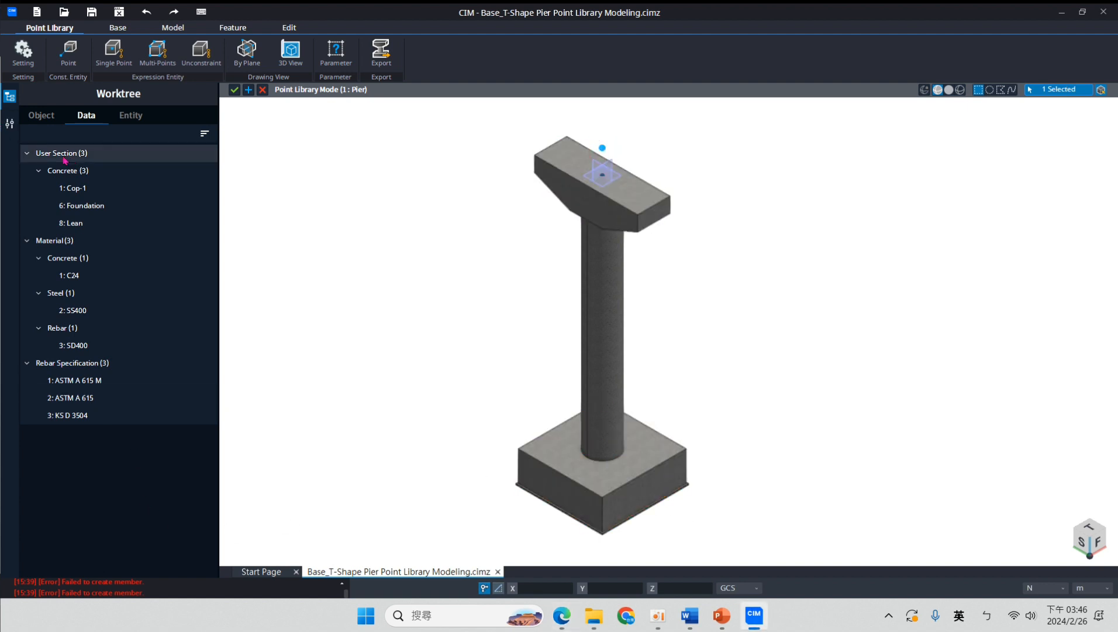
click(10, 124)
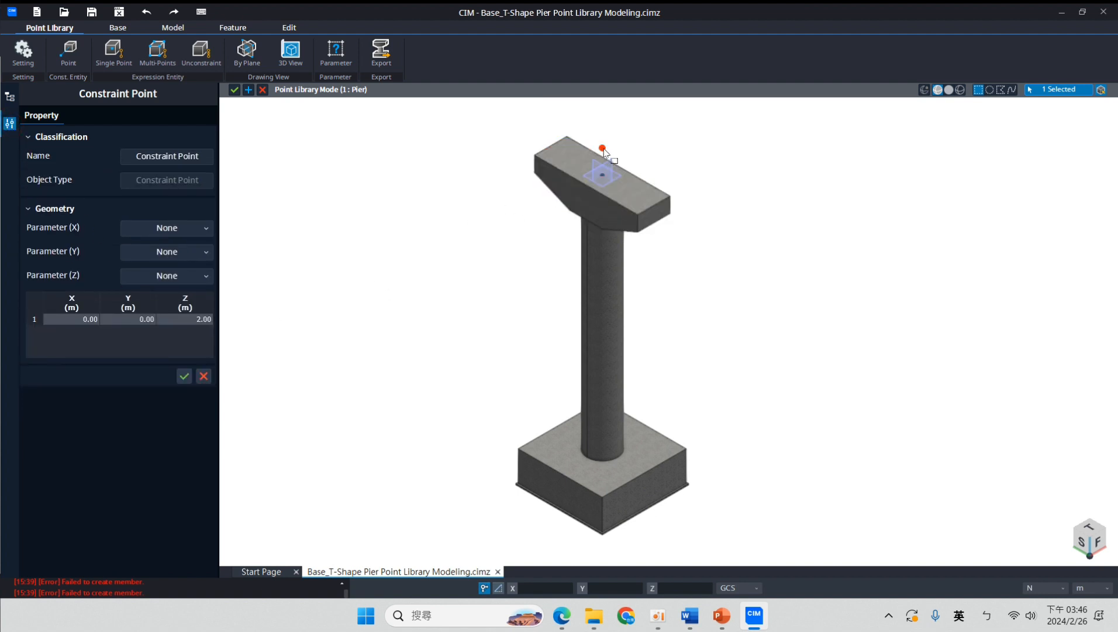
click(198, 319)
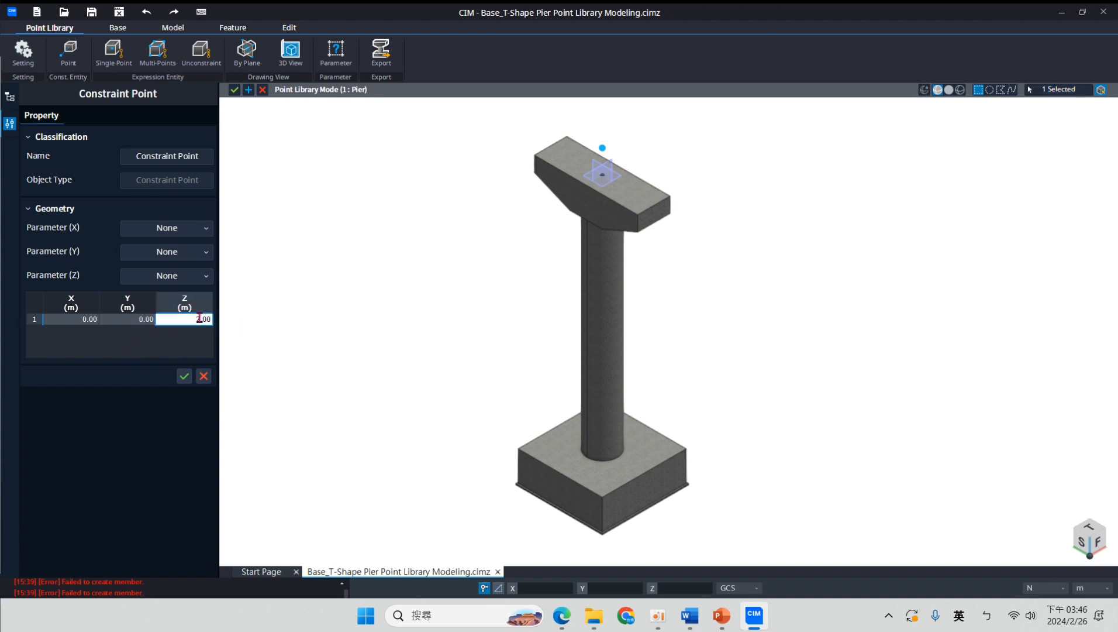
double_click(198, 318)
click(196, 319)
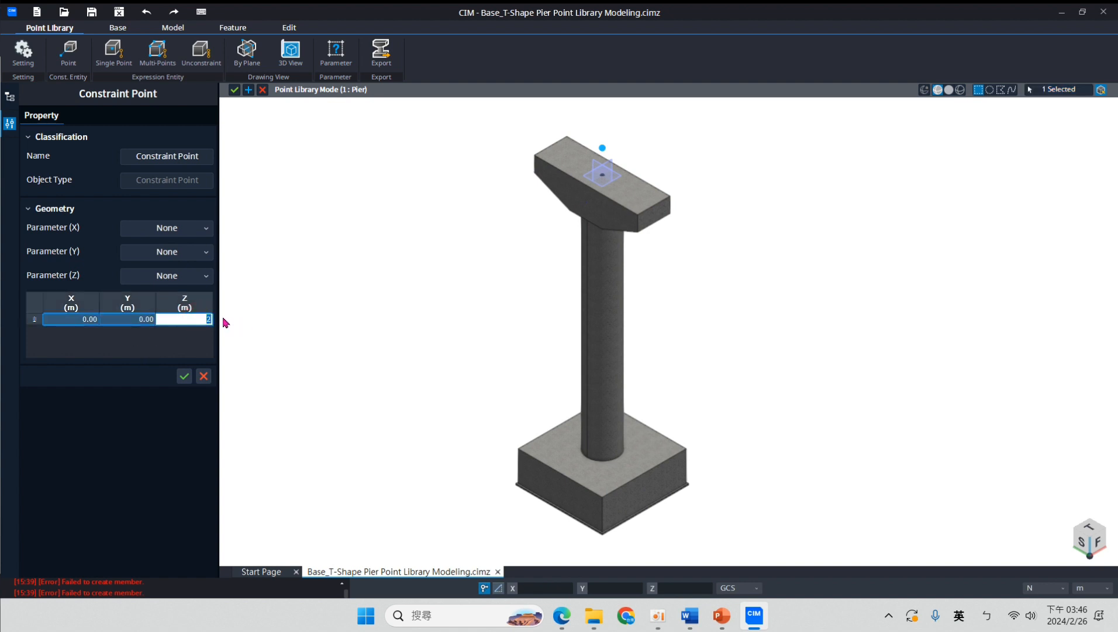
text(0)
click(185, 376)
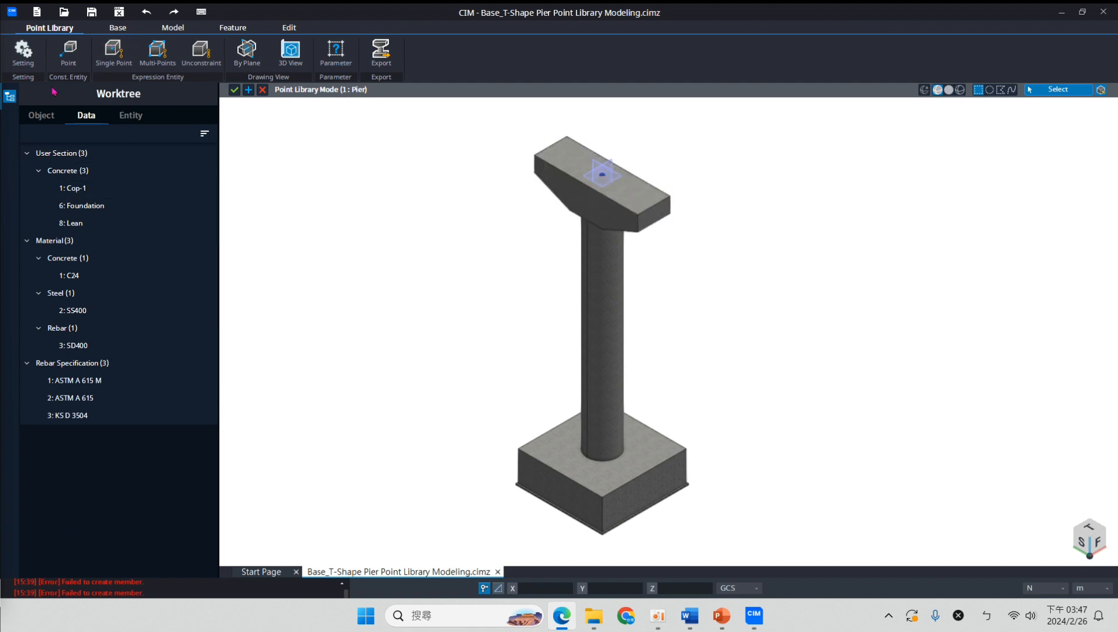
Create a single-point linked entity that ties all four pier members to the constraint point on the coping
click(114, 53)
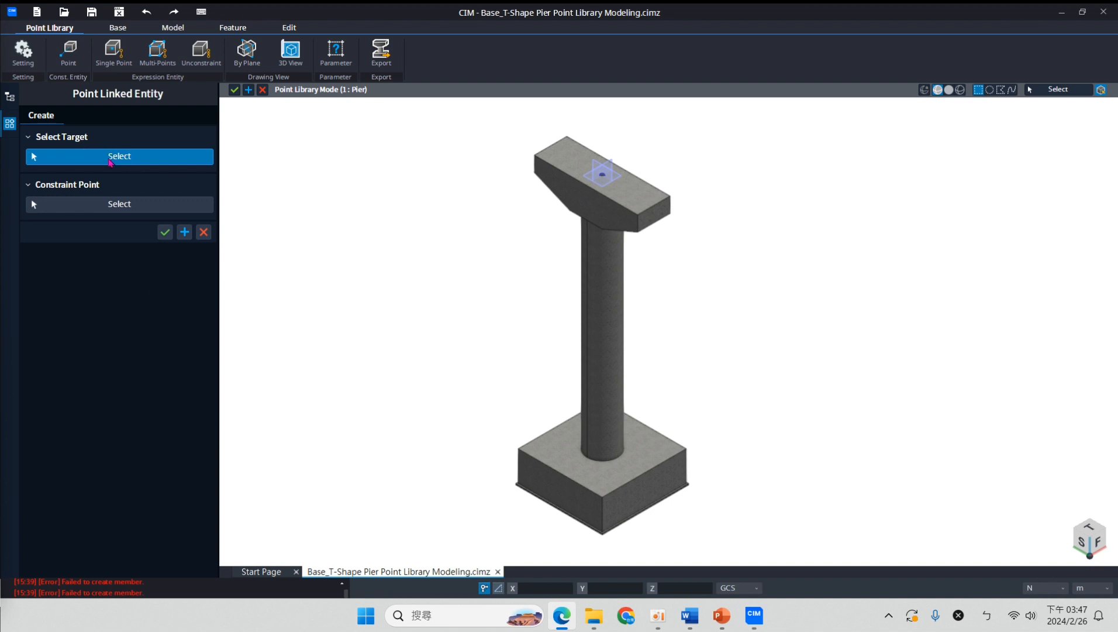
mouse_move(430, 118)
mouse_down()
mouse_move(544, 245)
mouse_move(774, 543)
mouse_up()
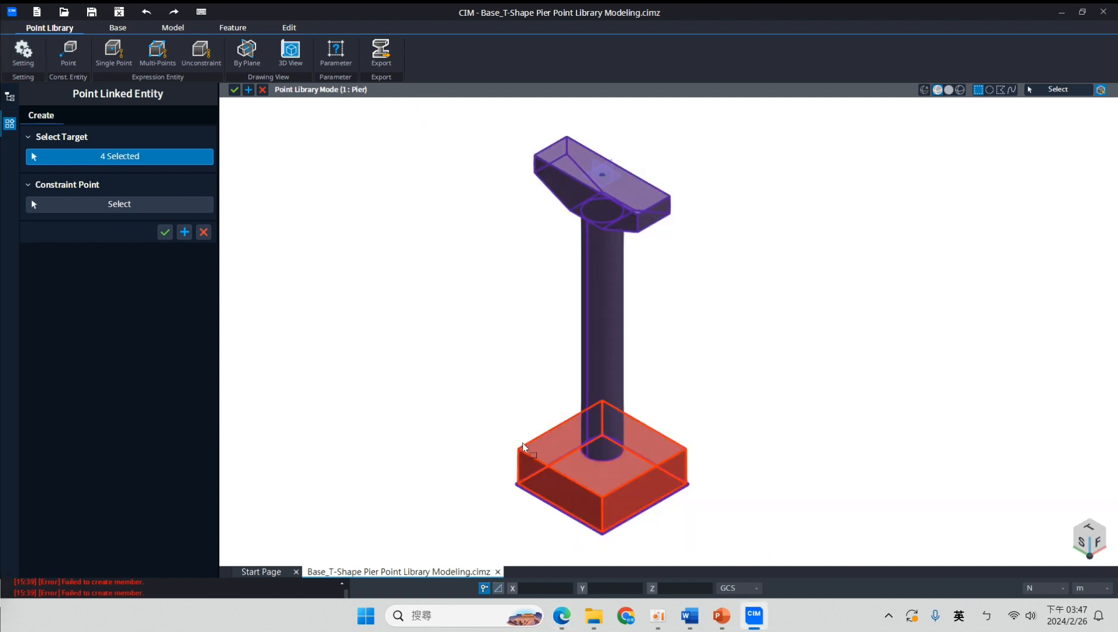
click(117, 206)
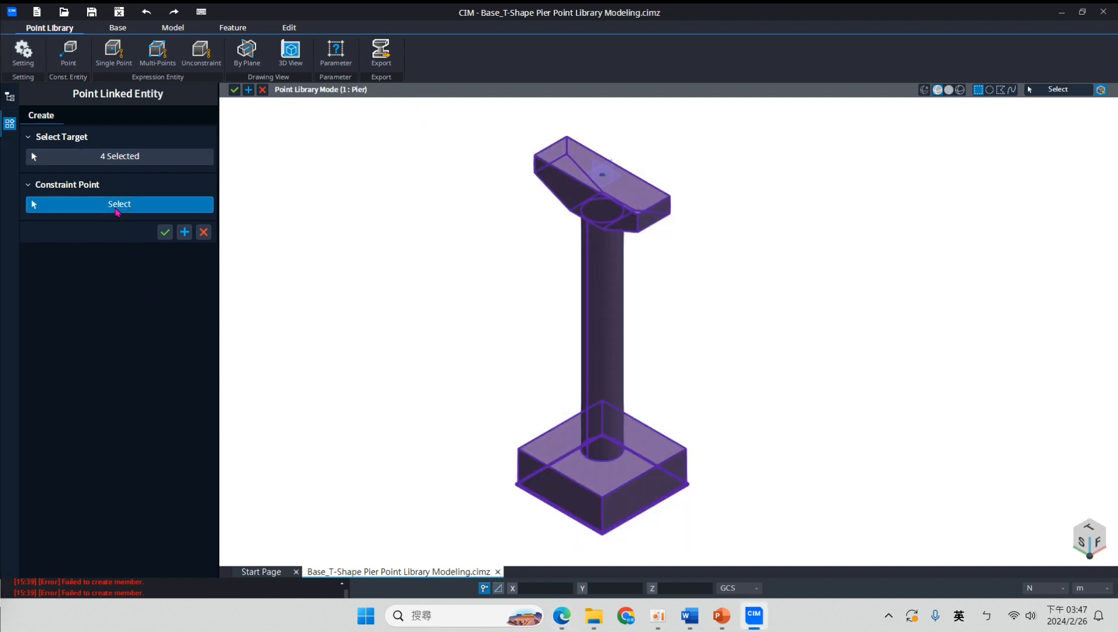
click(602, 177)
click(165, 234)
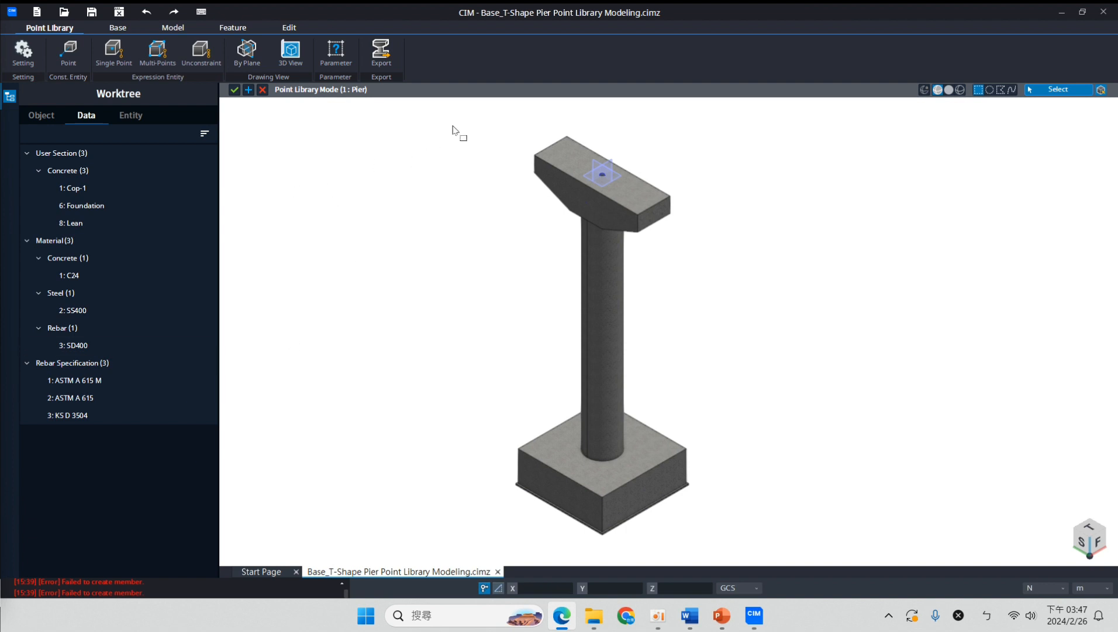
Export the pier point library as Export_Pier.plbz and finish the point library editing mode
click(387, 61)
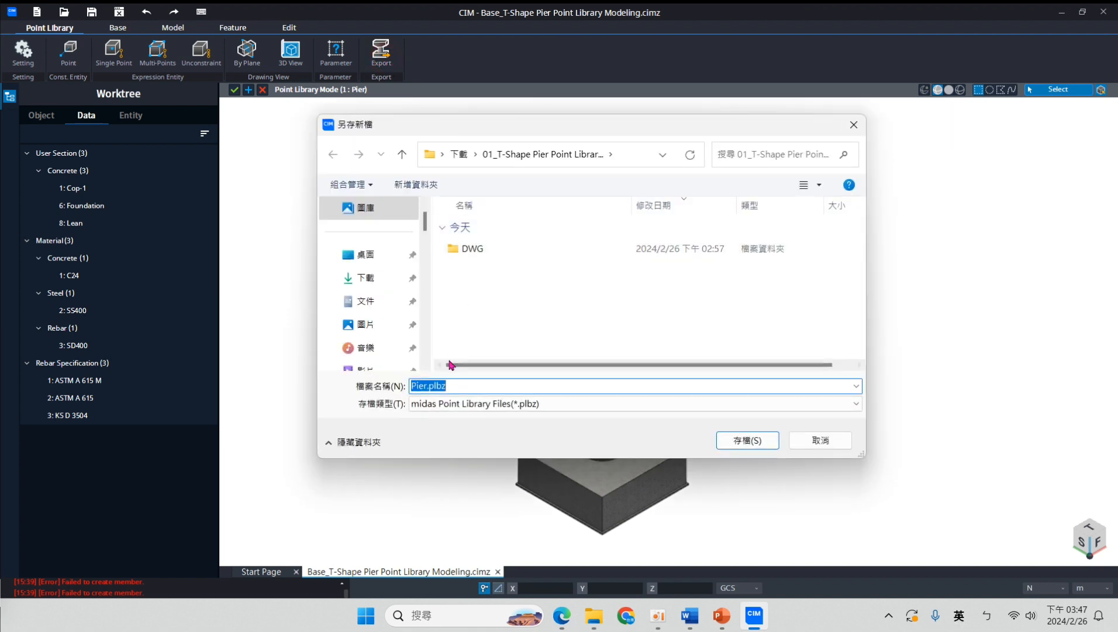
click(413, 385)
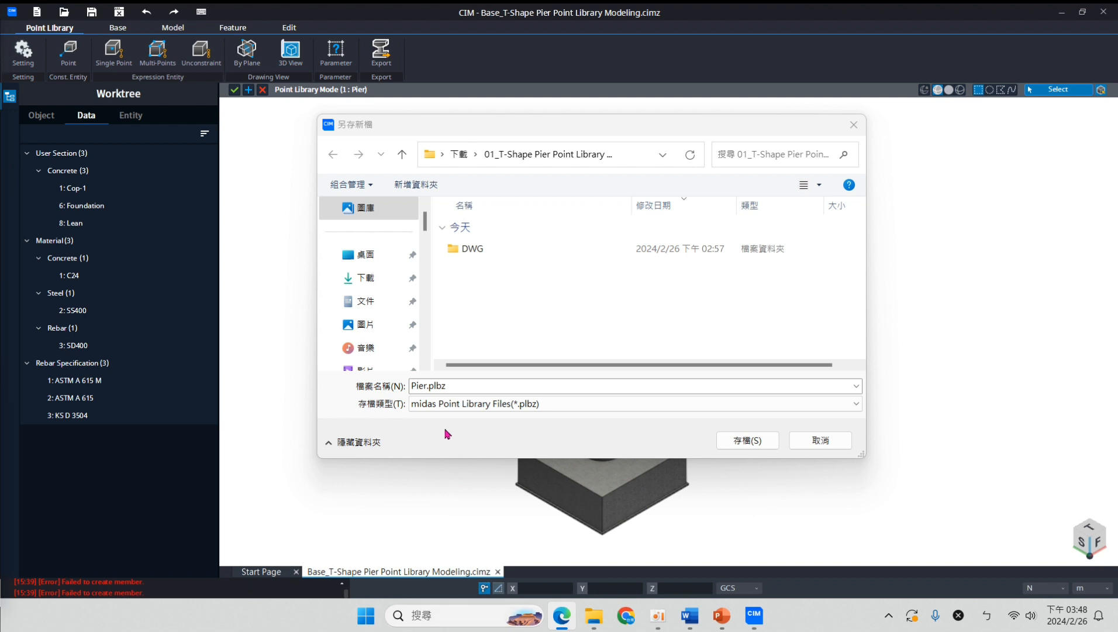
click(415, 387)
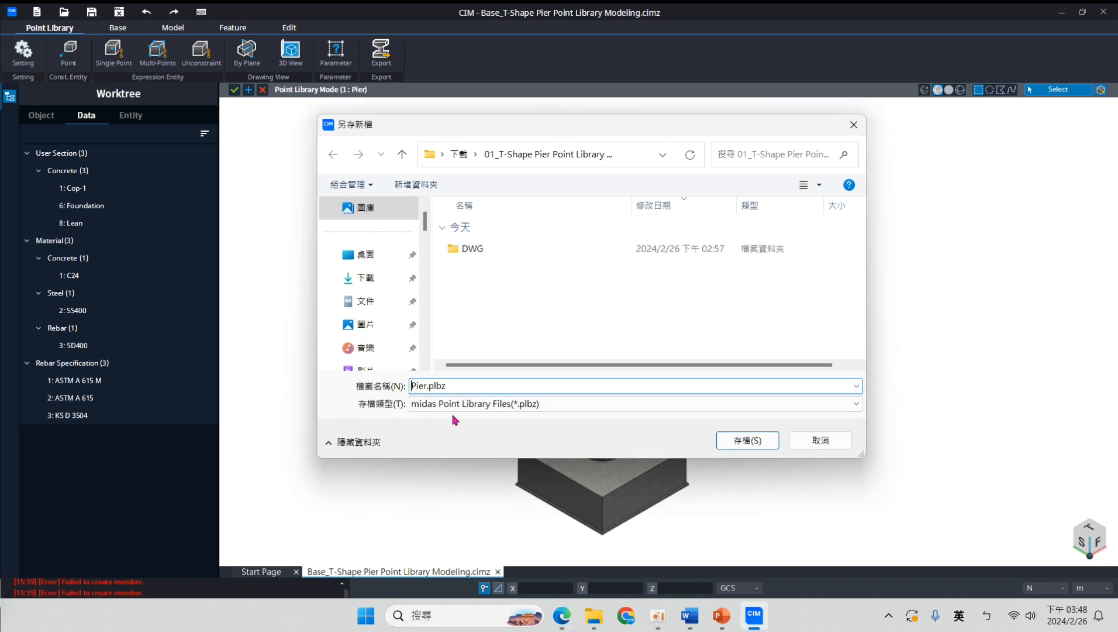
text(Export_)
click(757, 441)
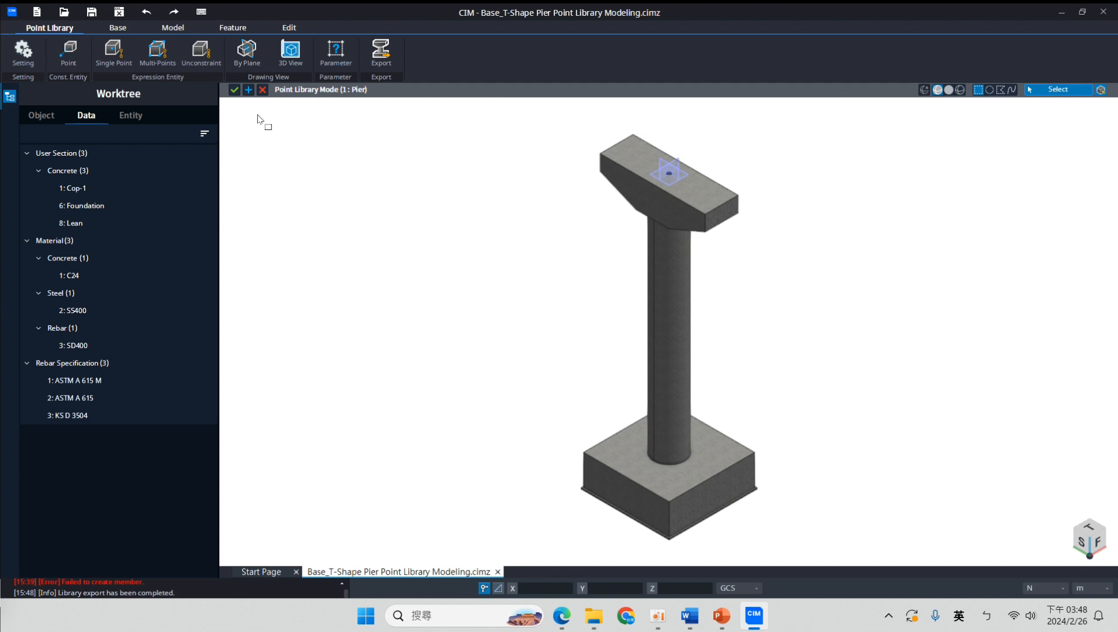
click(235, 90)
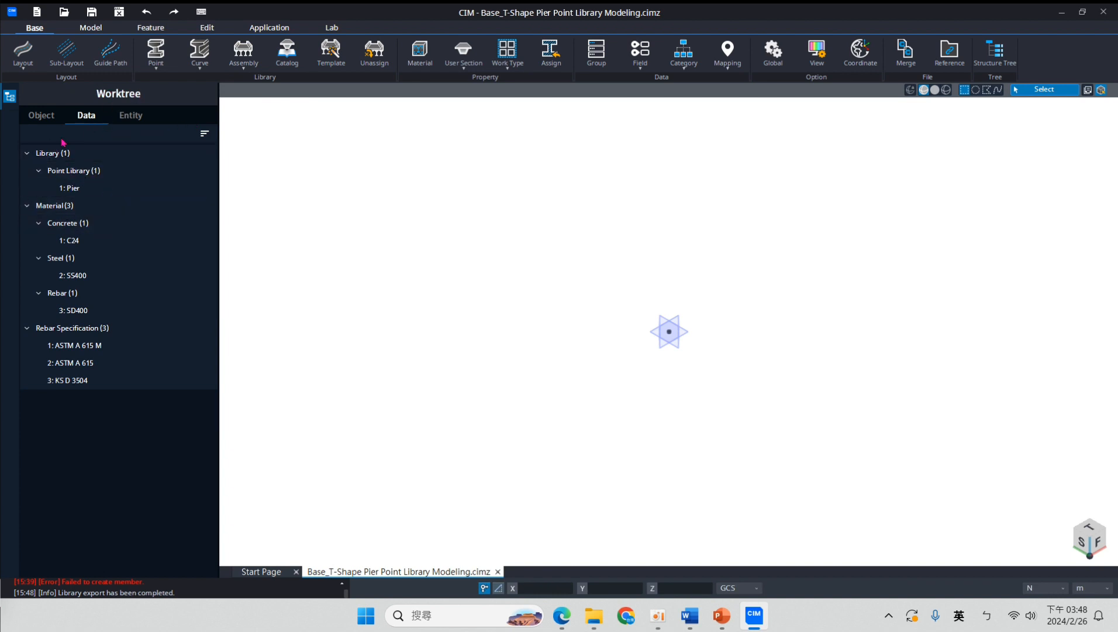
Export the Pier point library from the Worktree, overwriting the existing Export_Pier.plbz file
right_click(79, 191)
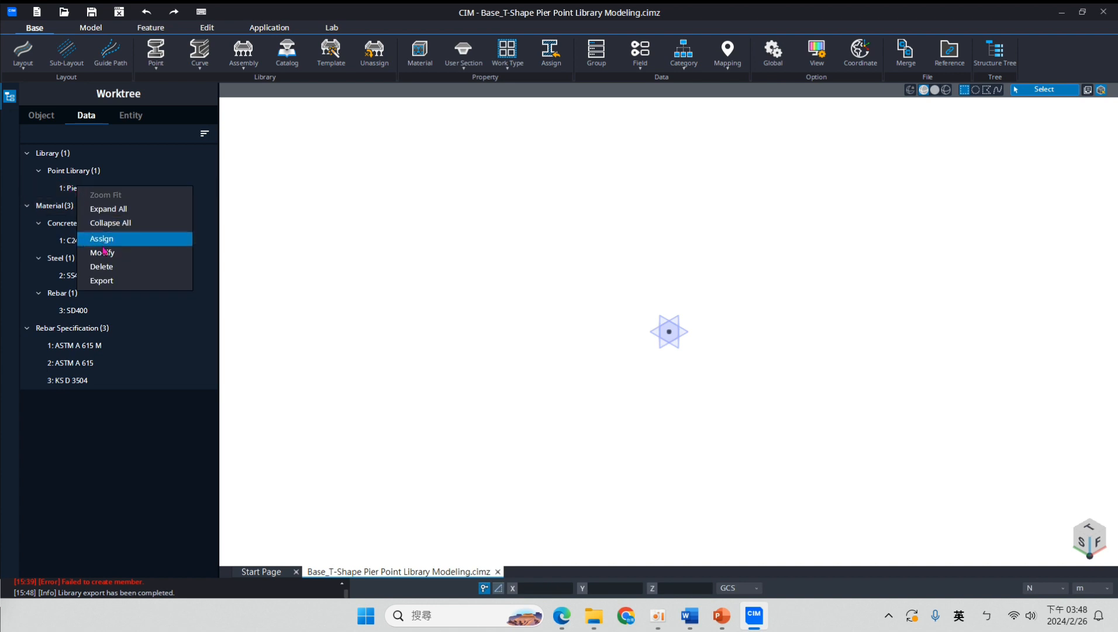
click(102, 280)
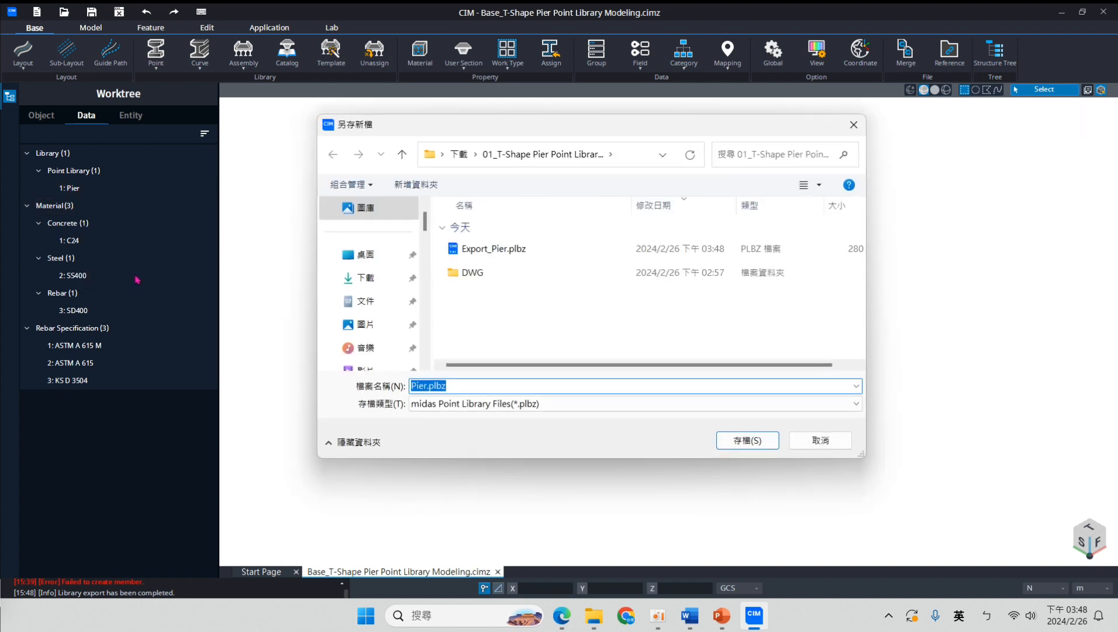
click(509, 248)
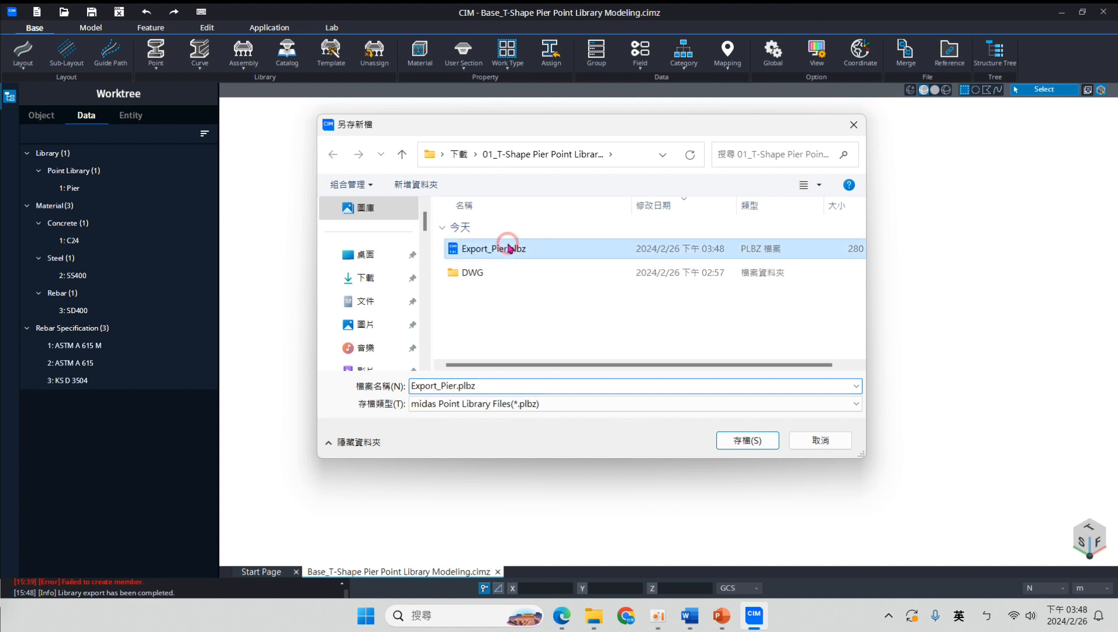
click(745, 438)
click(589, 312)
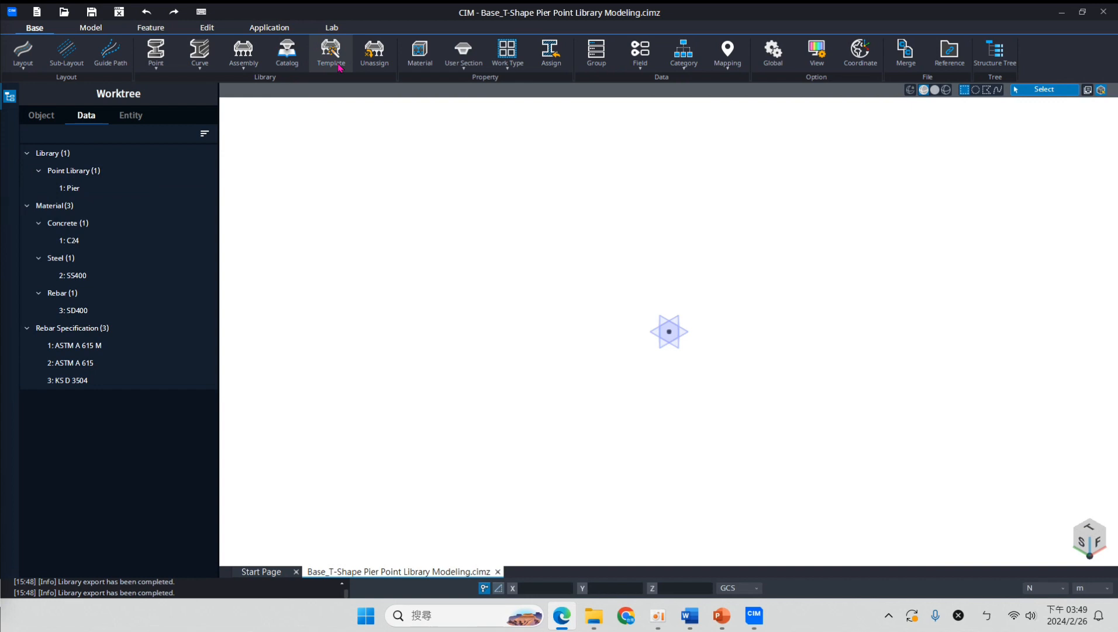
Set the concrete member transparency in the view options to Mono with a value of 0.2 and apply it
click(817, 59)
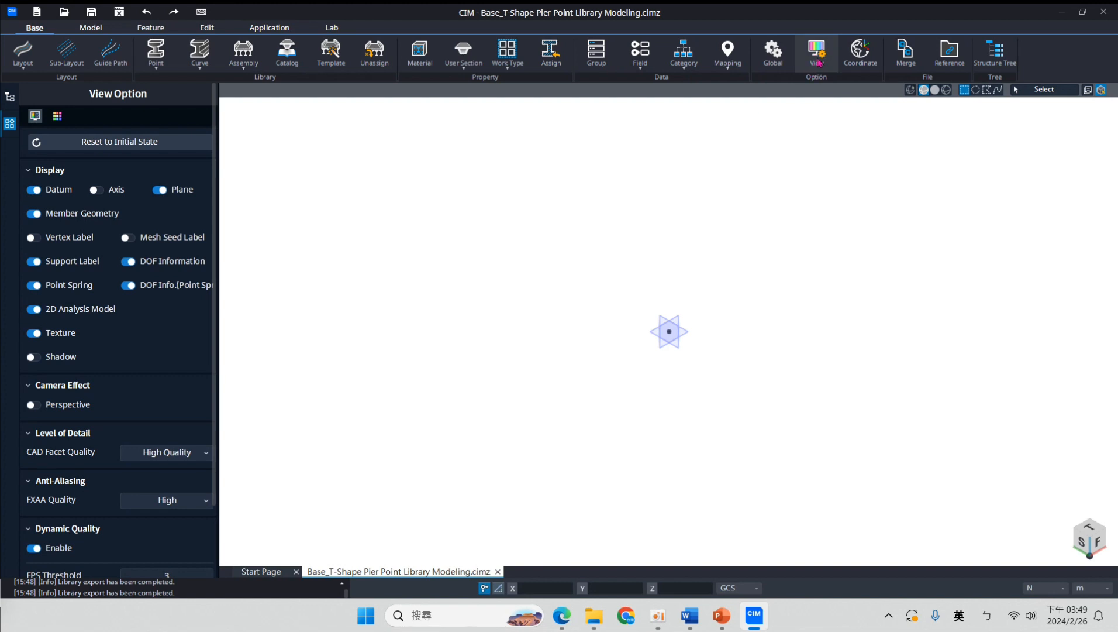
click(58, 116)
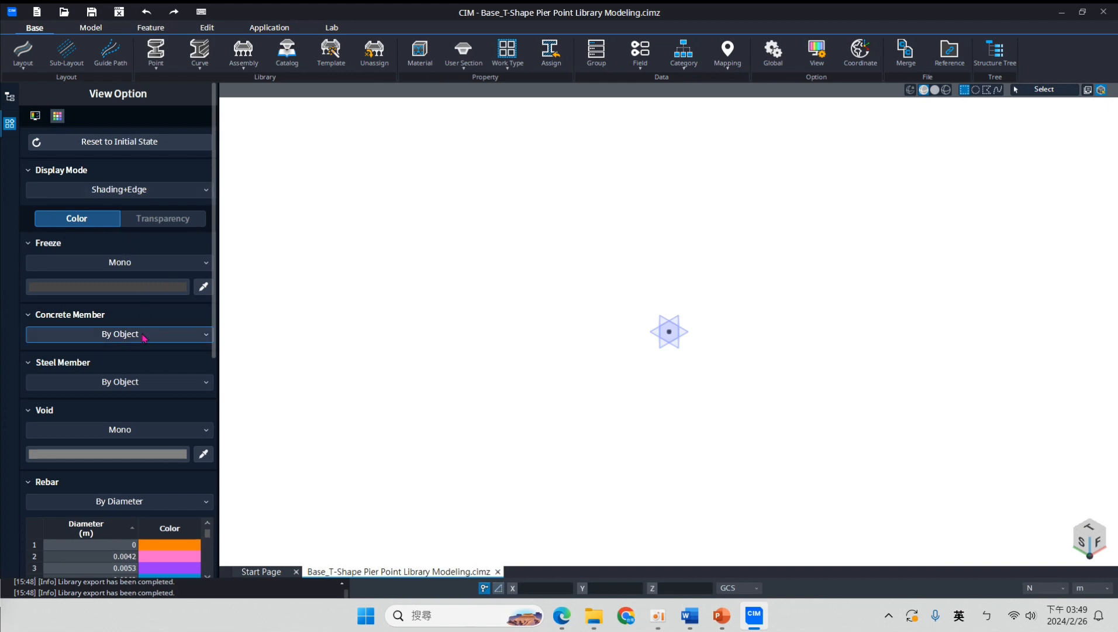
click(162, 222)
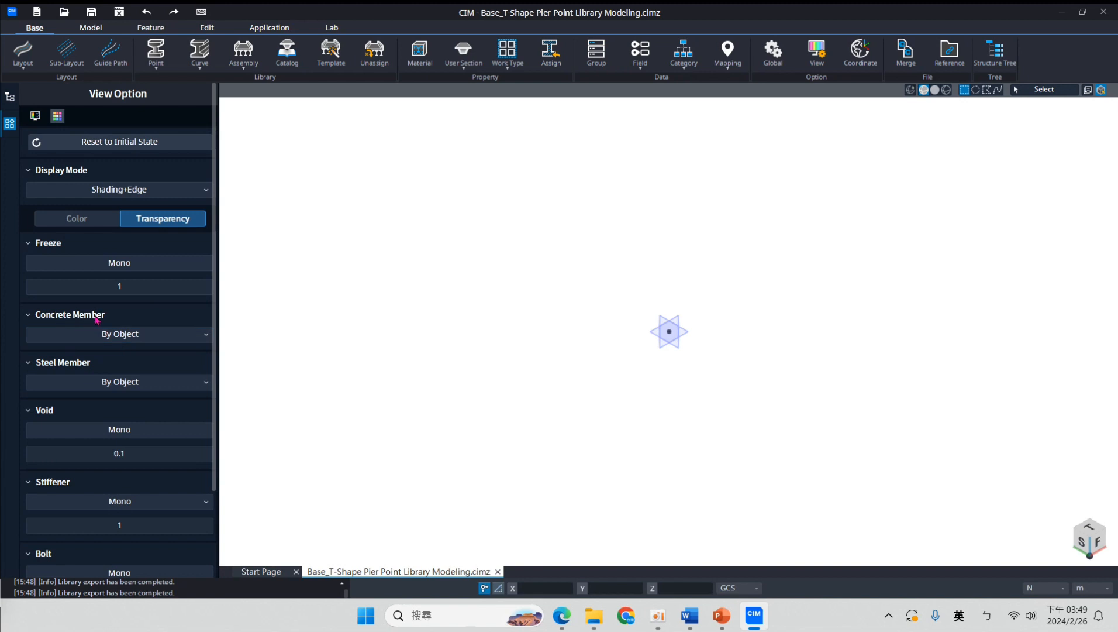
click(103, 334)
click(107, 359)
click(108, 334)
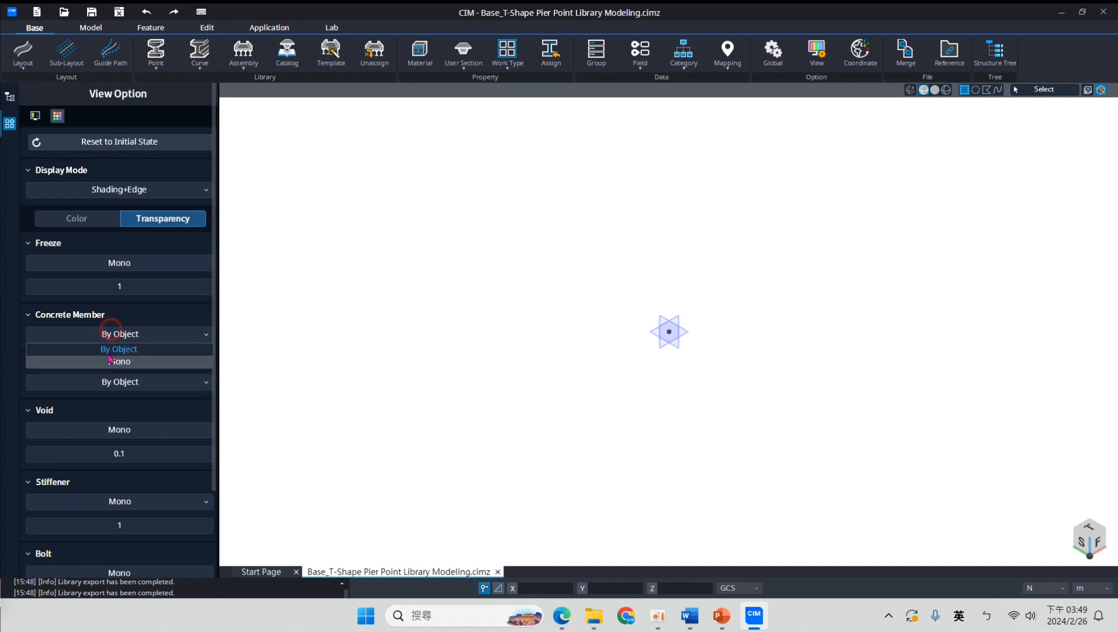
click(108, 361)
click(126, 356)
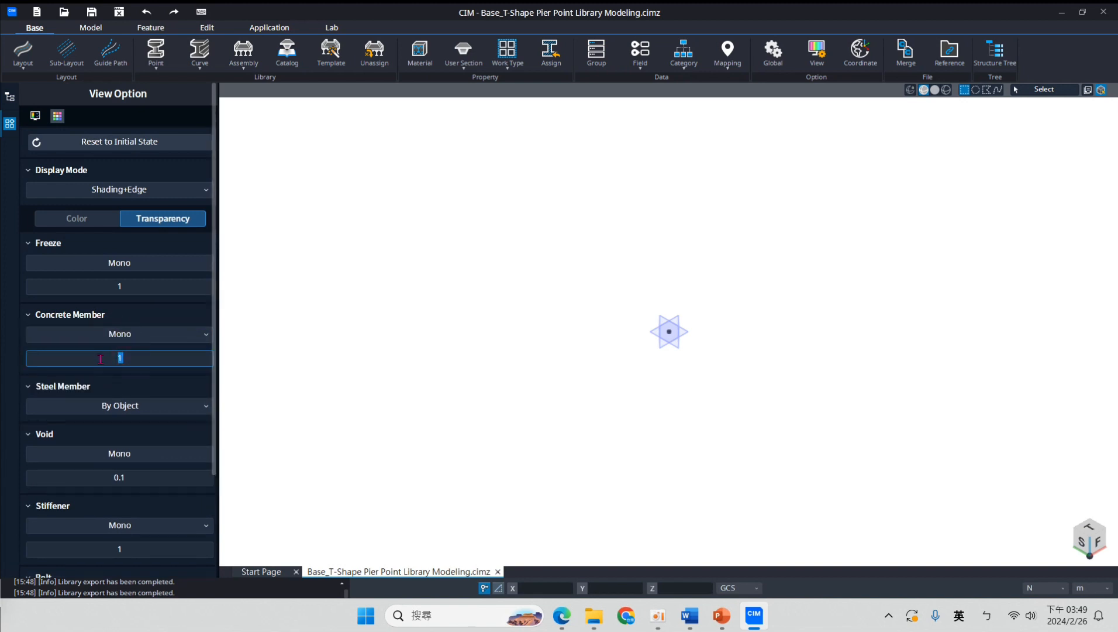
text(0.2)
scroll(175, 378, down, 3)
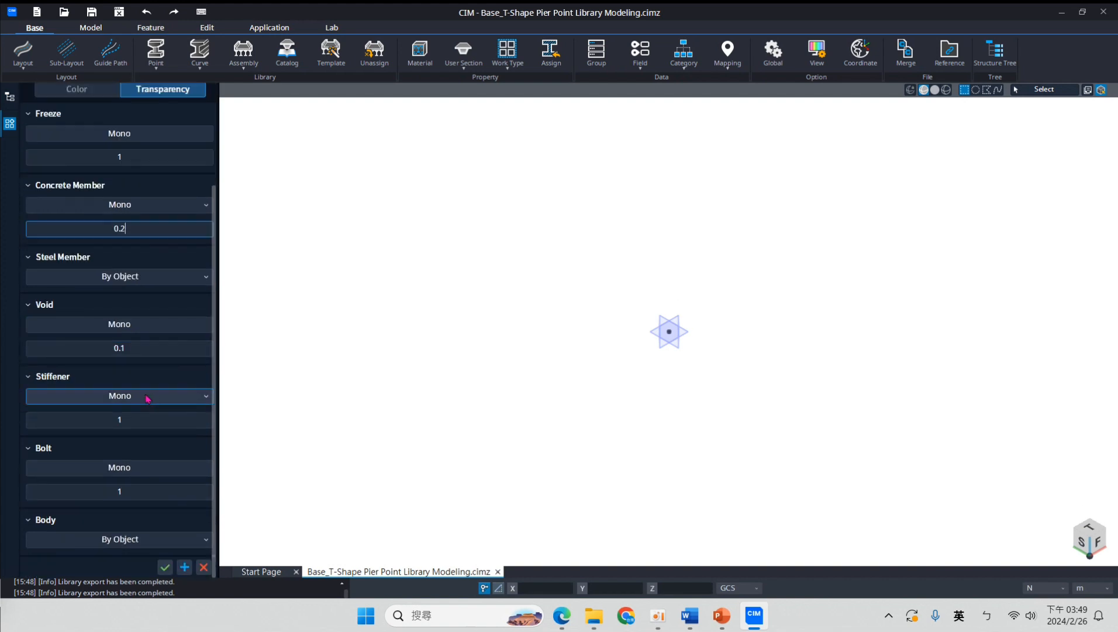
click(164, 568)
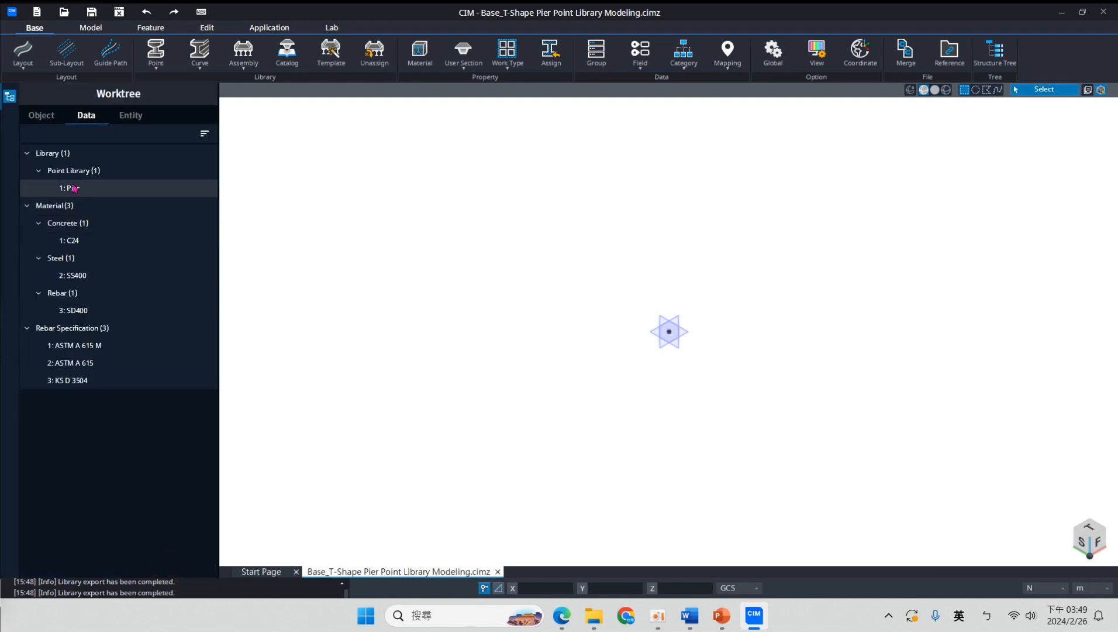
Reopen the Pier point library from the Worktree for modification
right_click(73, 190)
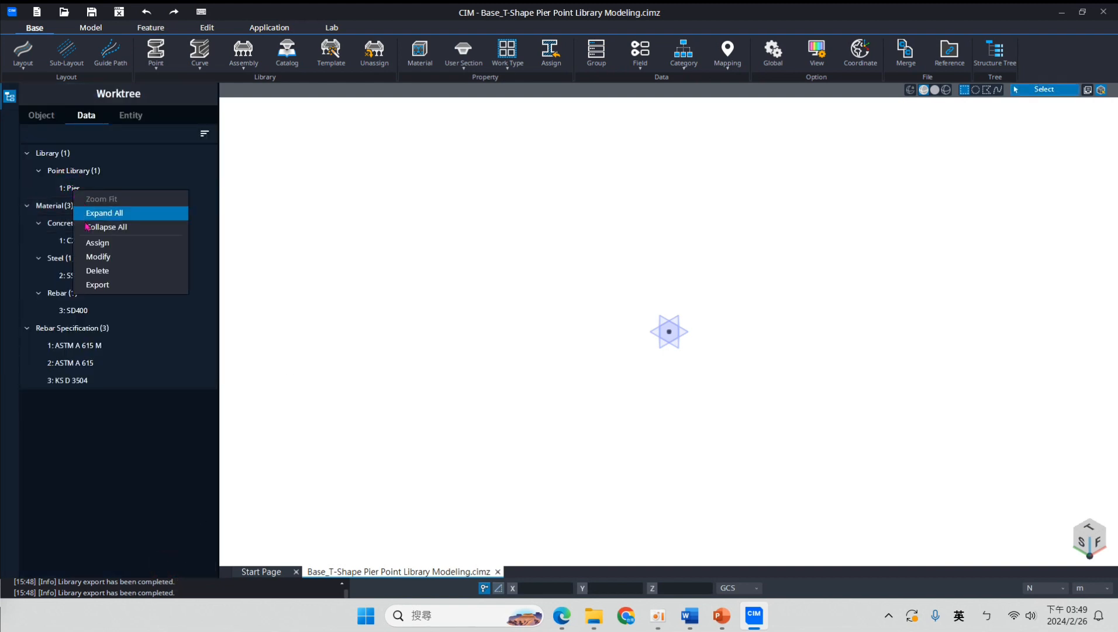
click(96, 257)
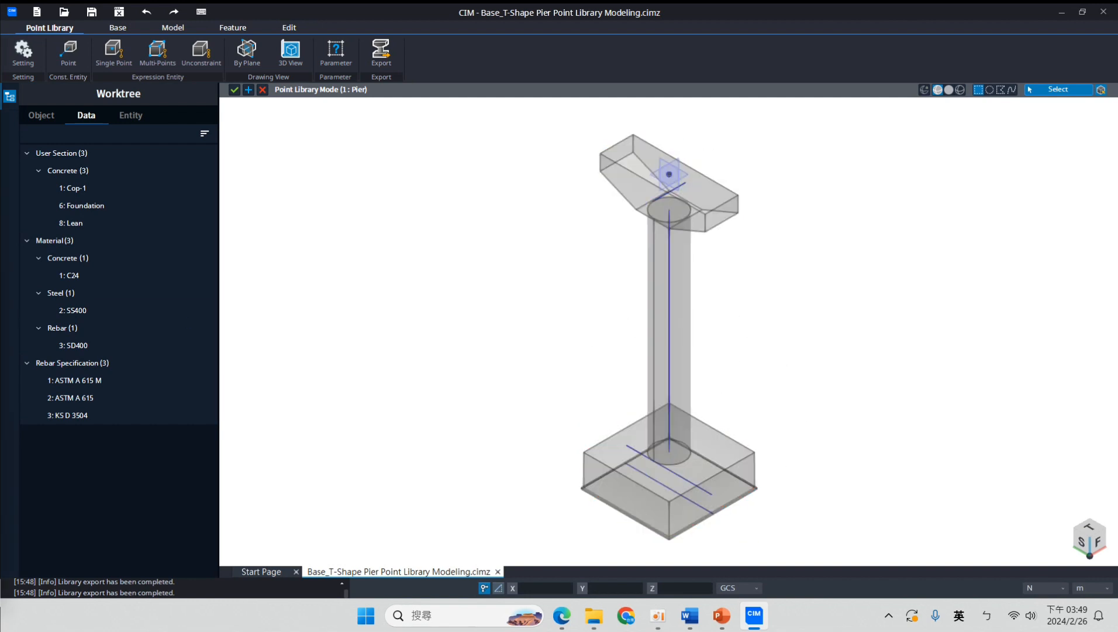
key(alt+Tab)
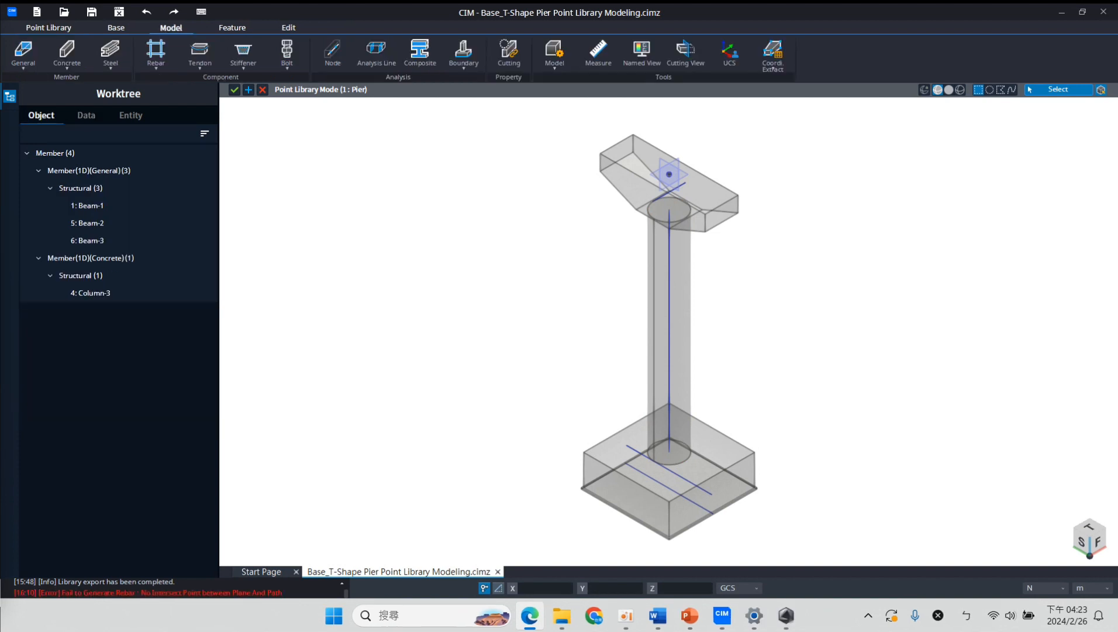
click(396, 11)
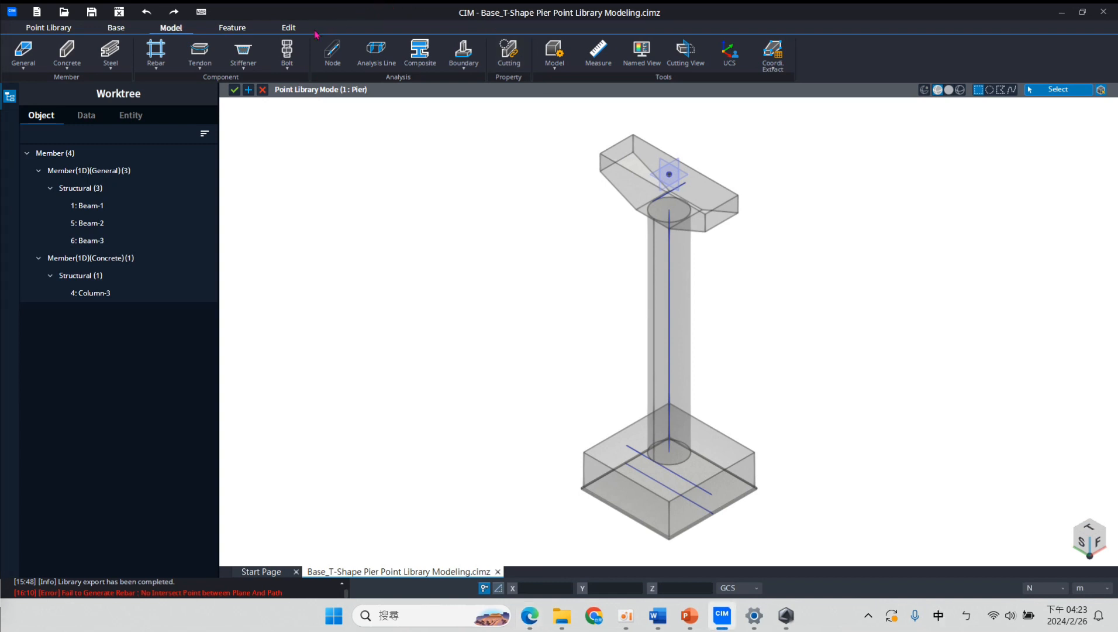
Start drawing rebar with the foundation as the target member and its vertical side face as the draw plane
click(156, 53)
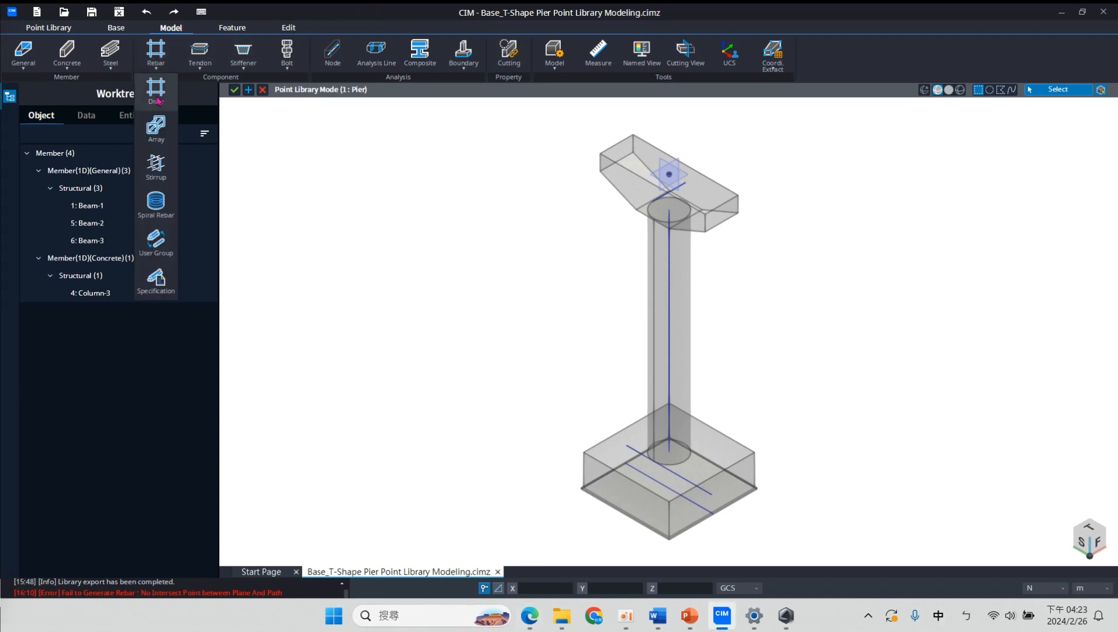
click(157, 96)
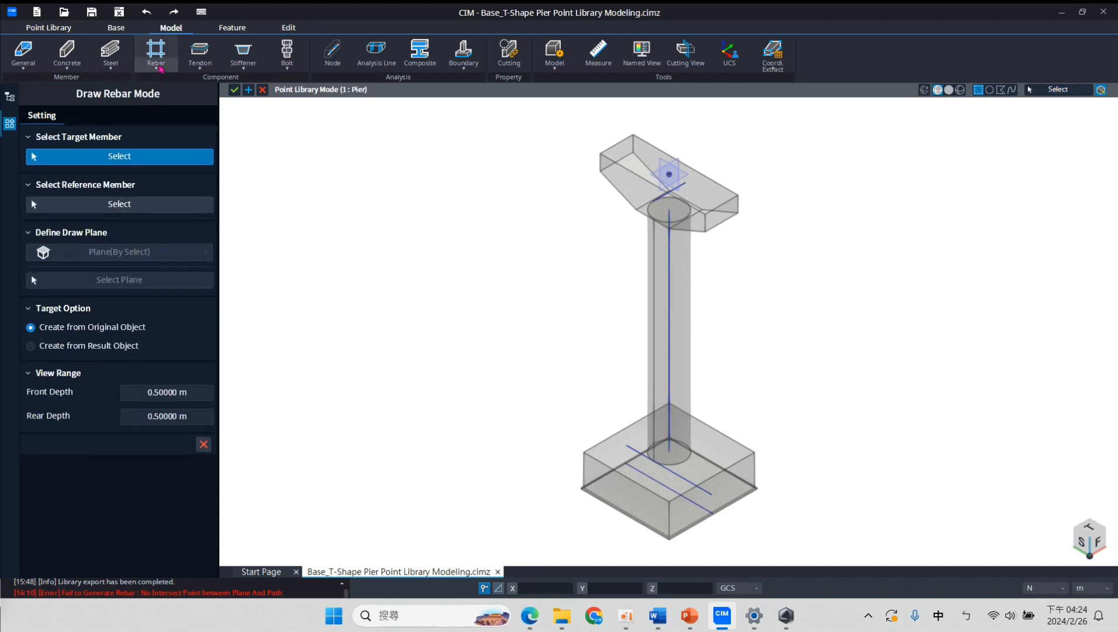
click(159, 66)
click(189, 91)
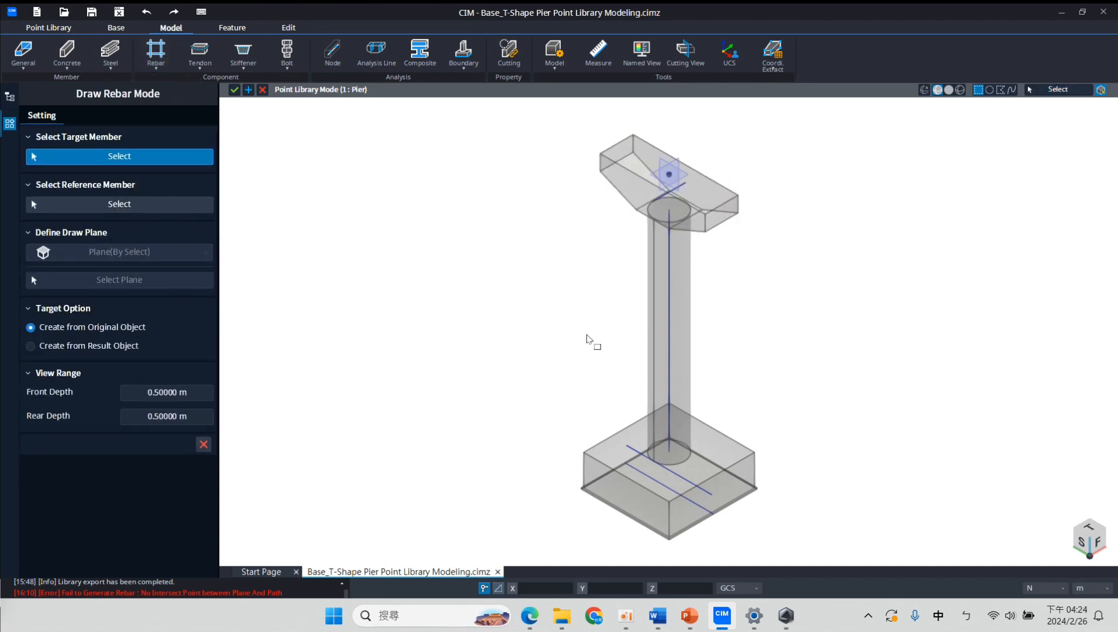
click(598, 454)
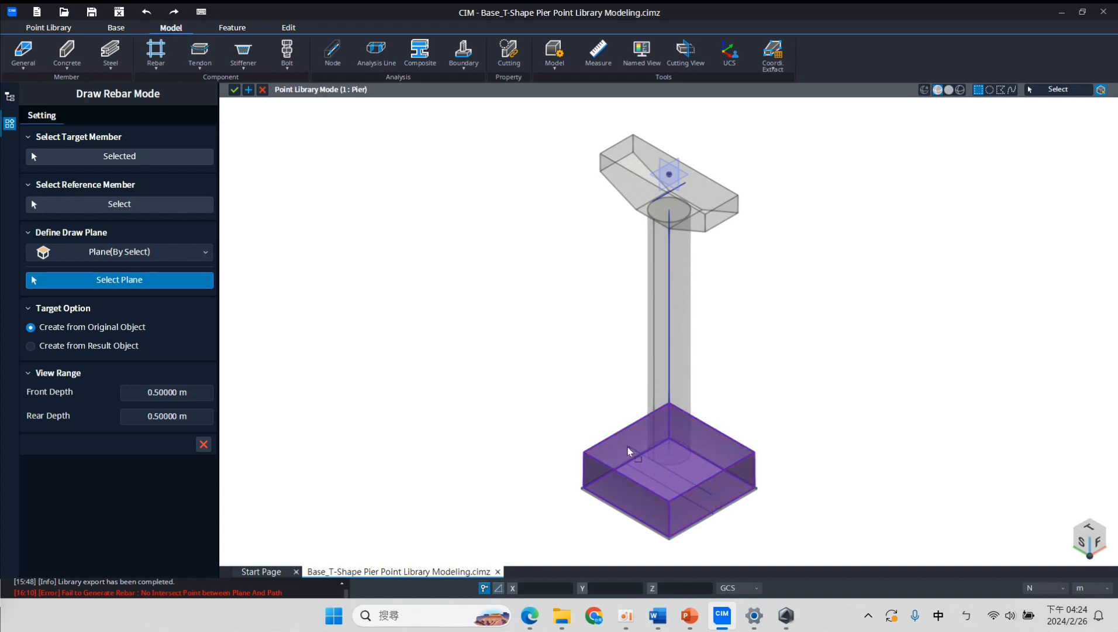
click(731, 497)
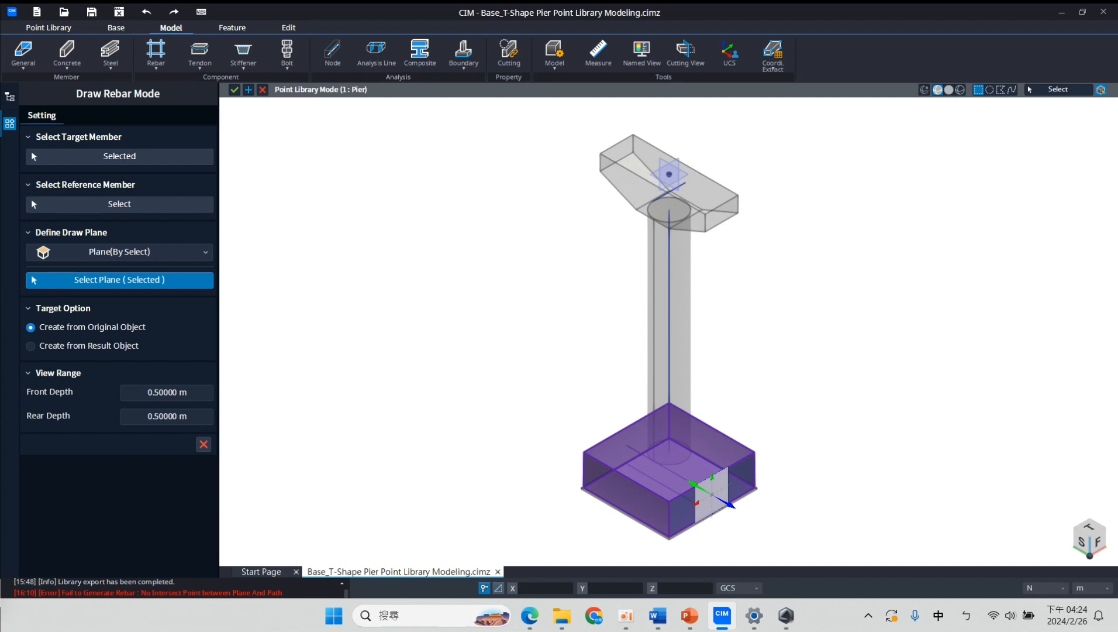
click(697, 489)
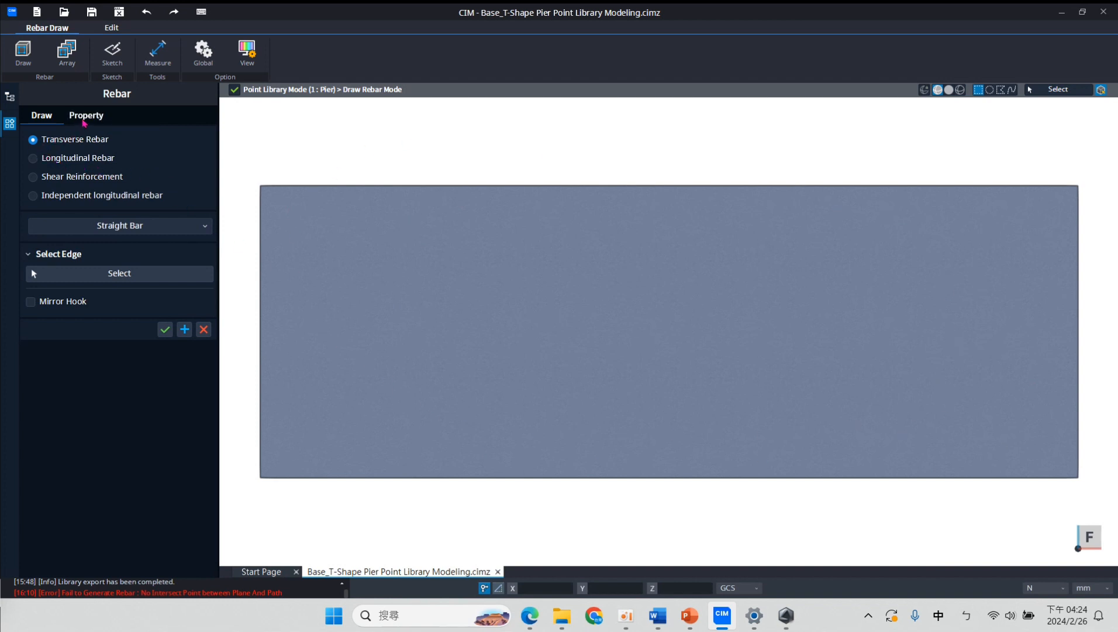
Set the end length offset of transverse rebar B1 to 125 mm in its properties
click(83, 121)
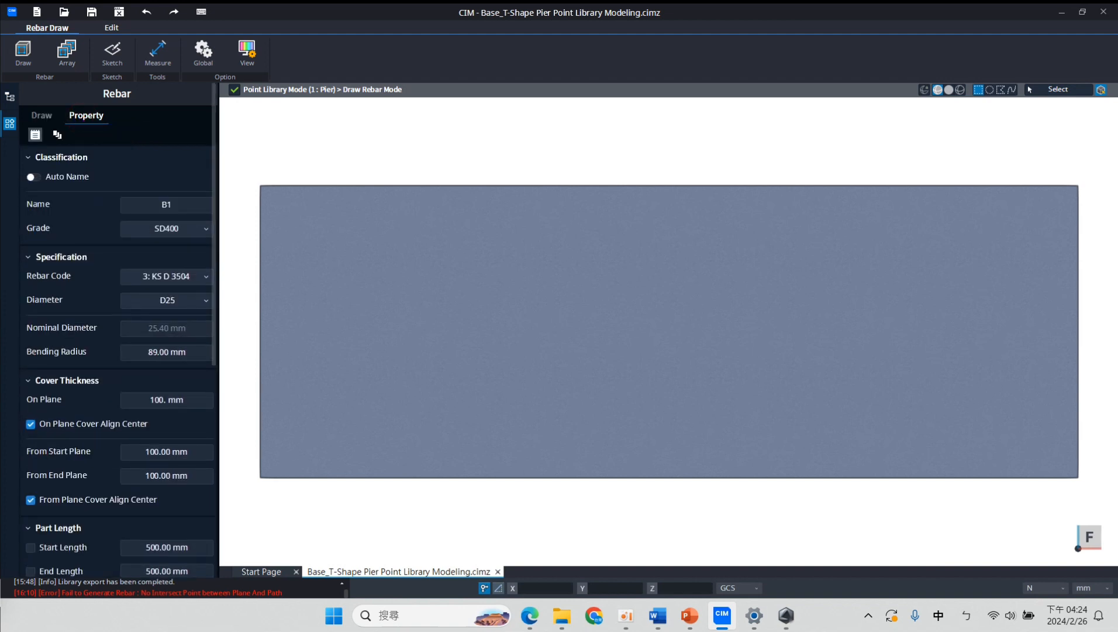
click(530, 616)
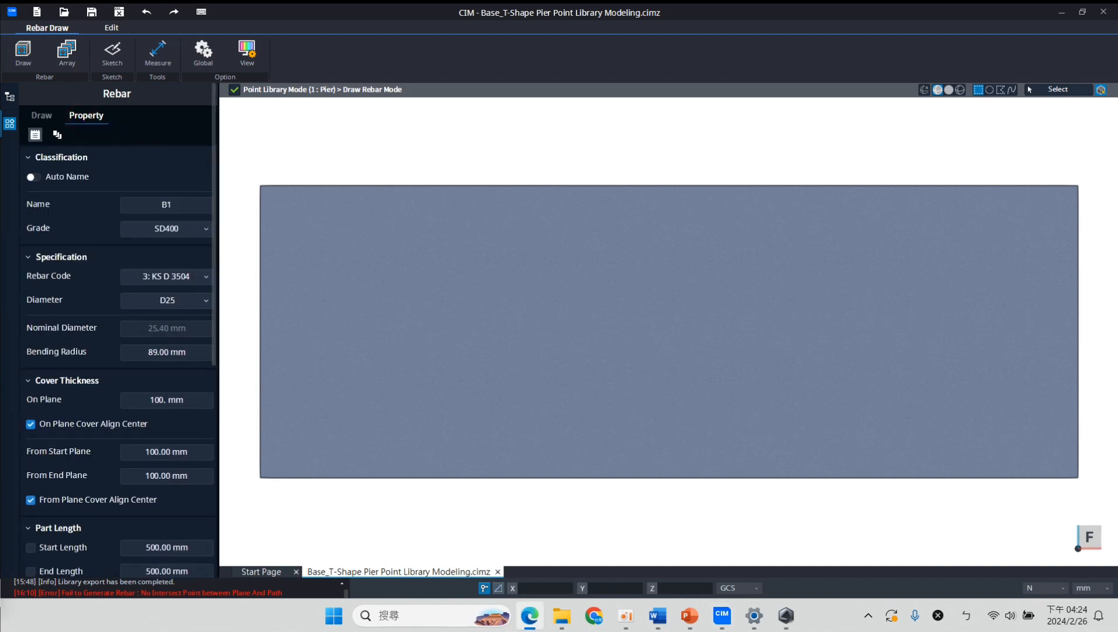
click(182, 205)
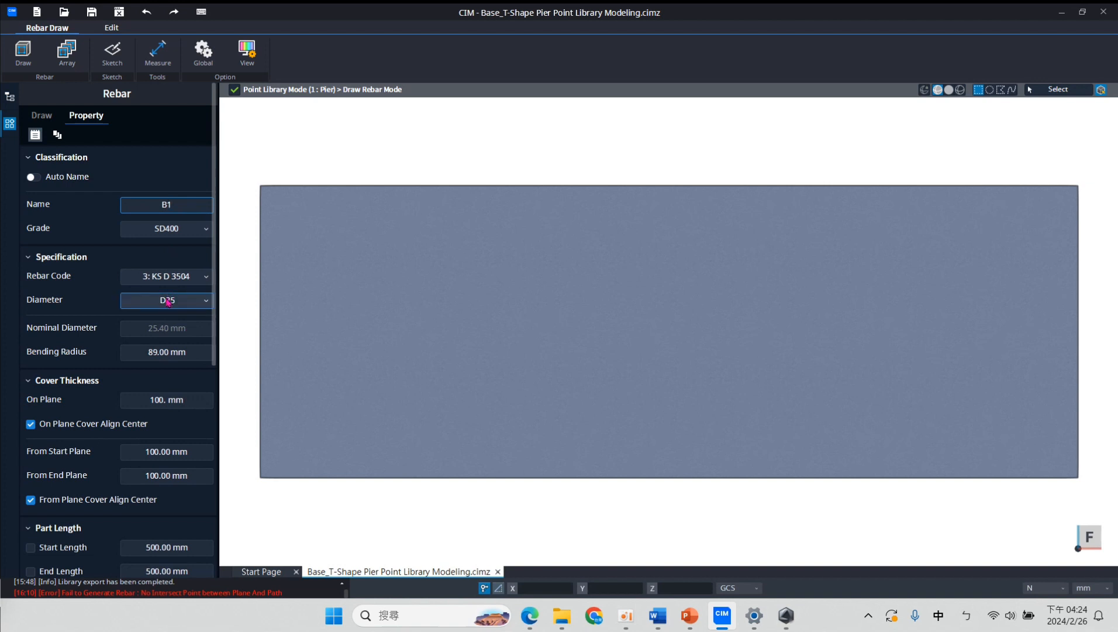
scroll(168, 341, down, 2)
scroll(167, 341, down, 1)
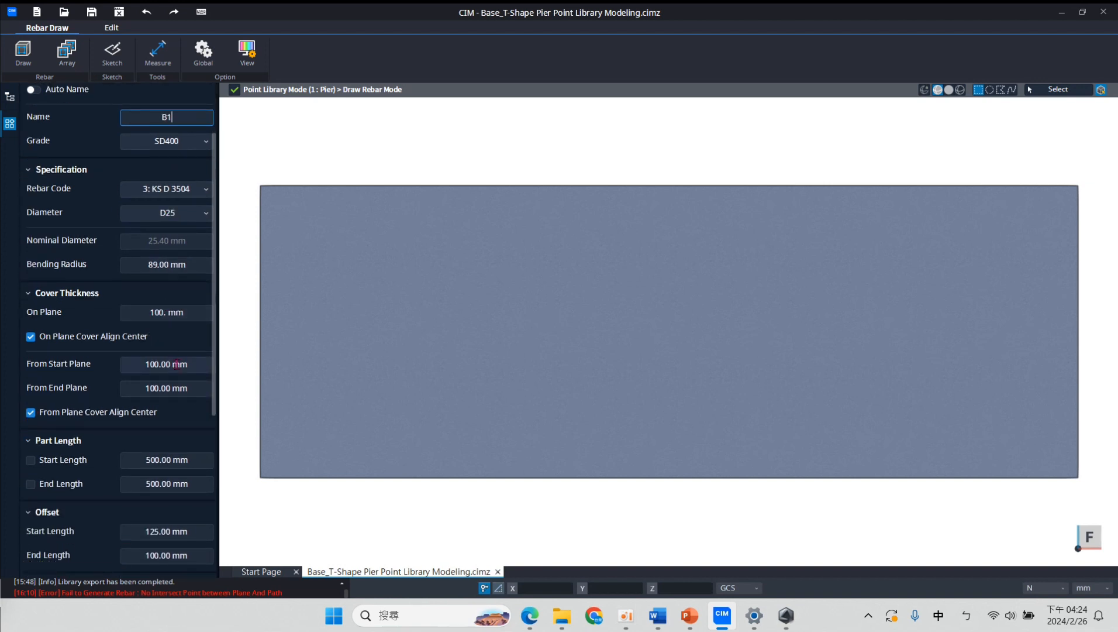
scroll(176, 363, down, 1)
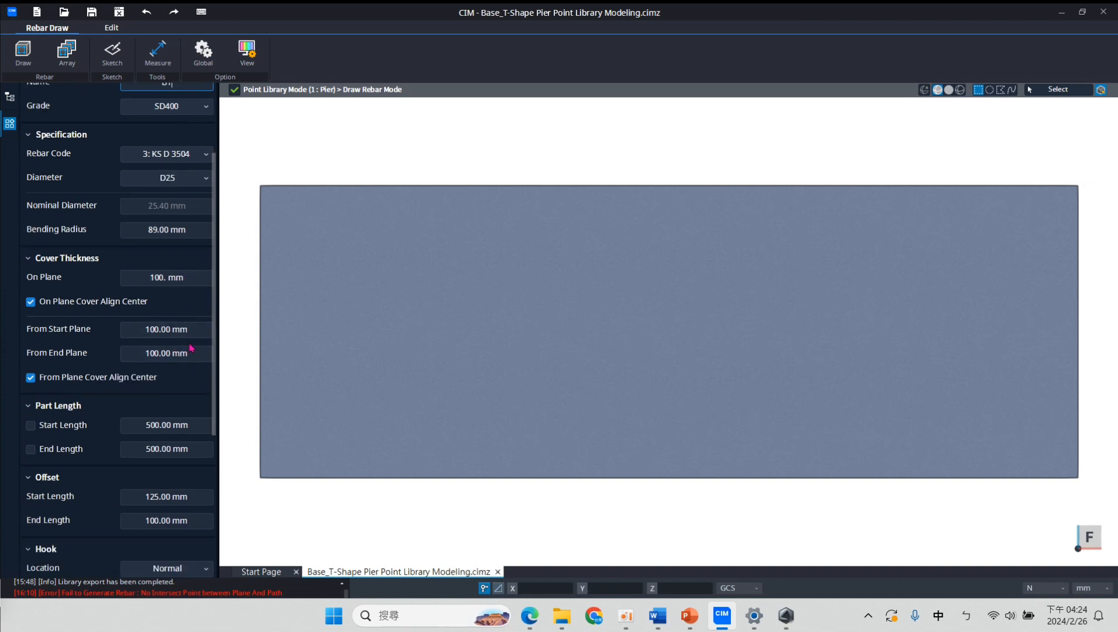
click(194, 520)
text(ㄉ)
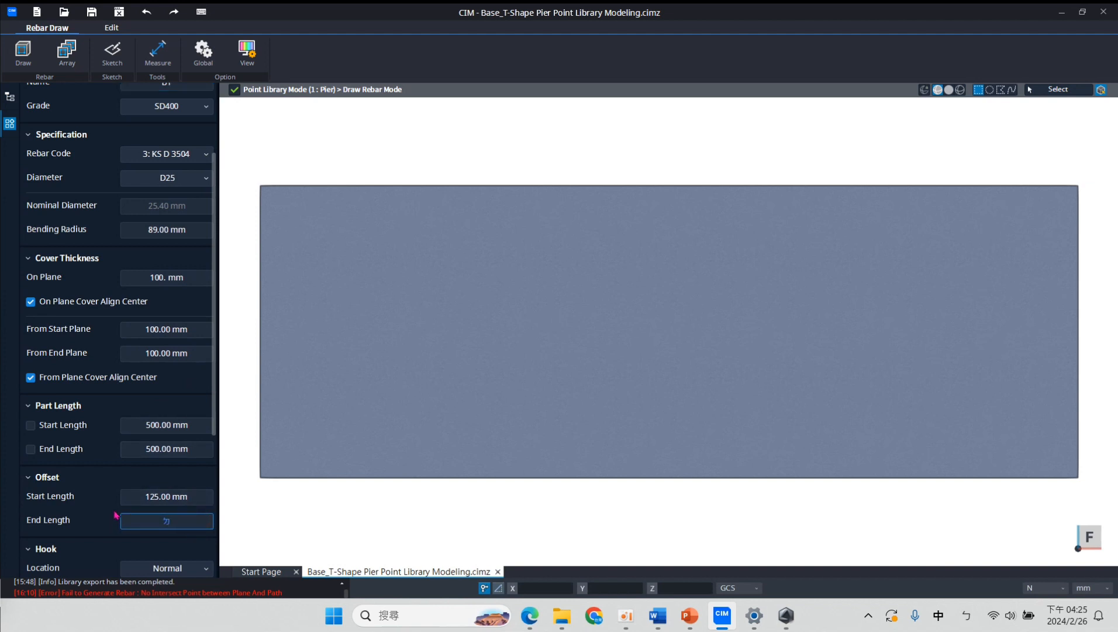
key(shift)
key(BackSpace)
text(125)
click(162, 539)
scroll(160, 527, down, 2)
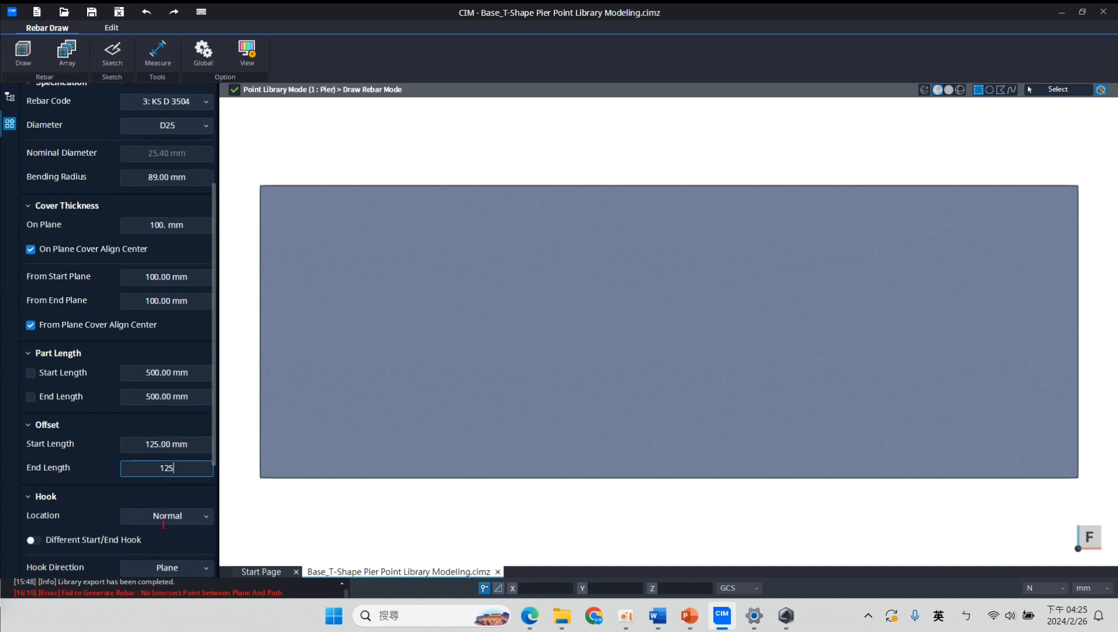
scroll(93, 176, up, 4)
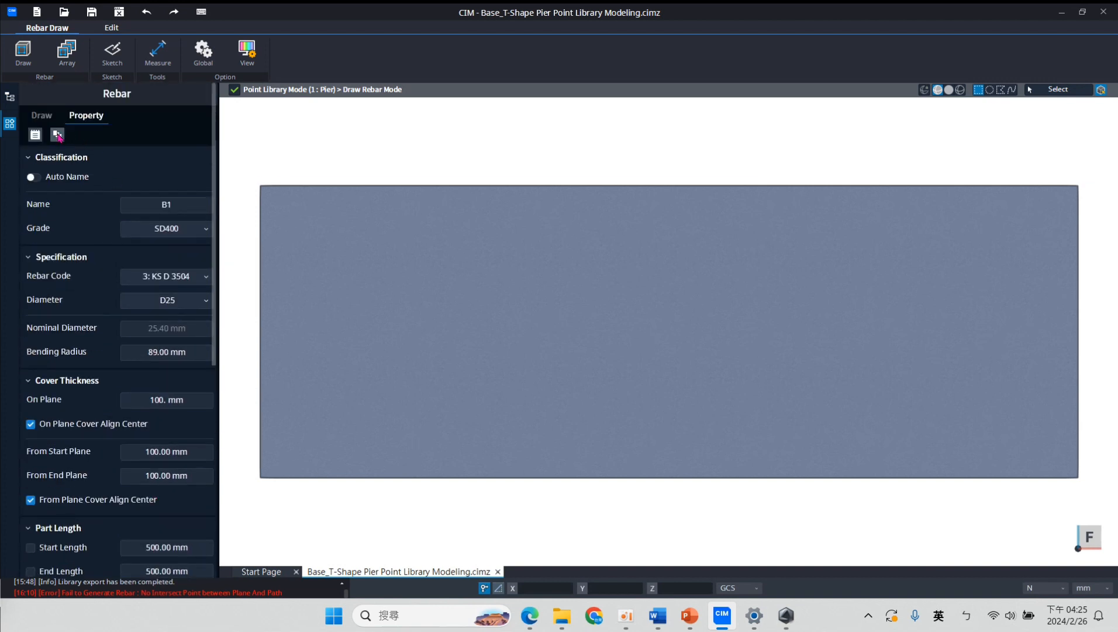
Set the custom hook length of transverse rebar B1 to 500 mm
scroll(50, 143, down, 7)
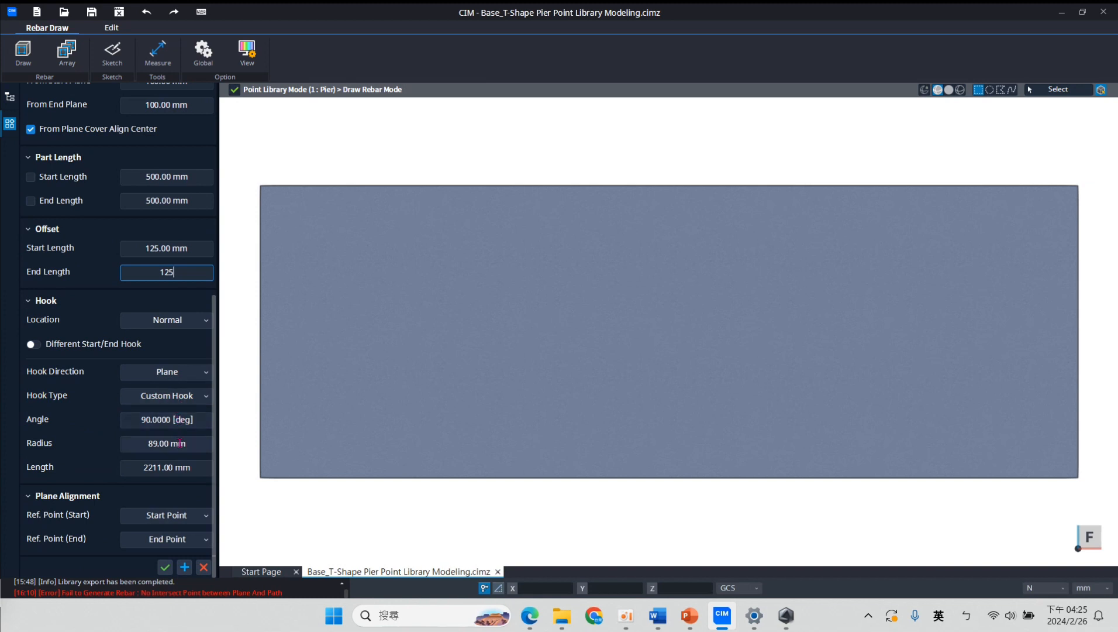
click(183, 464)
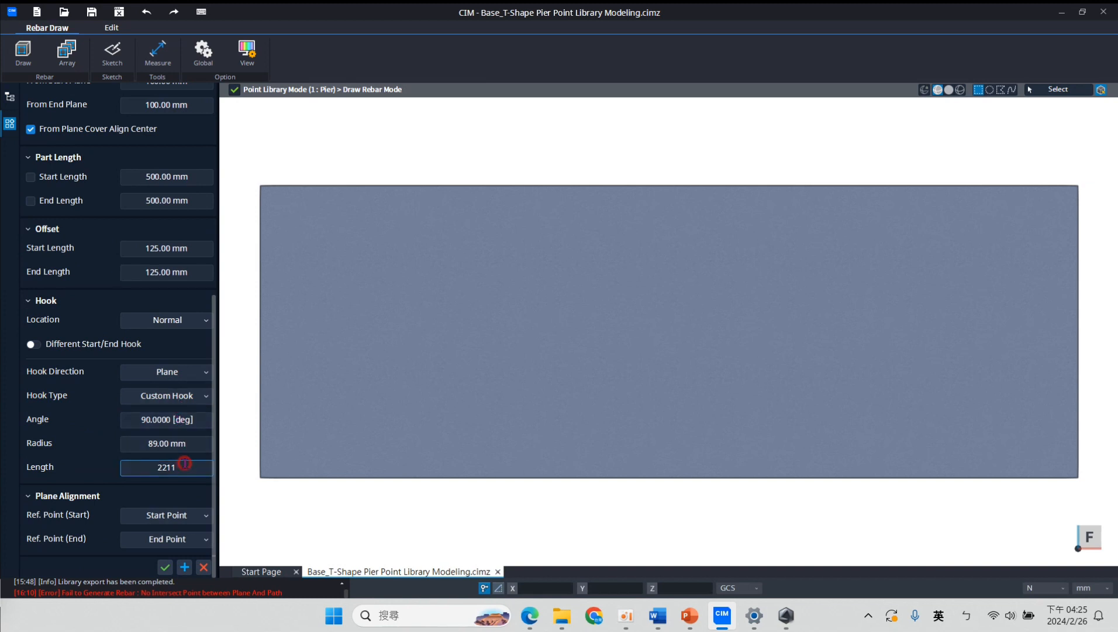
double_click(186, 464)
text(500)
scroll(165, 482, up, 5)
scroll(29, 173, up, 5)
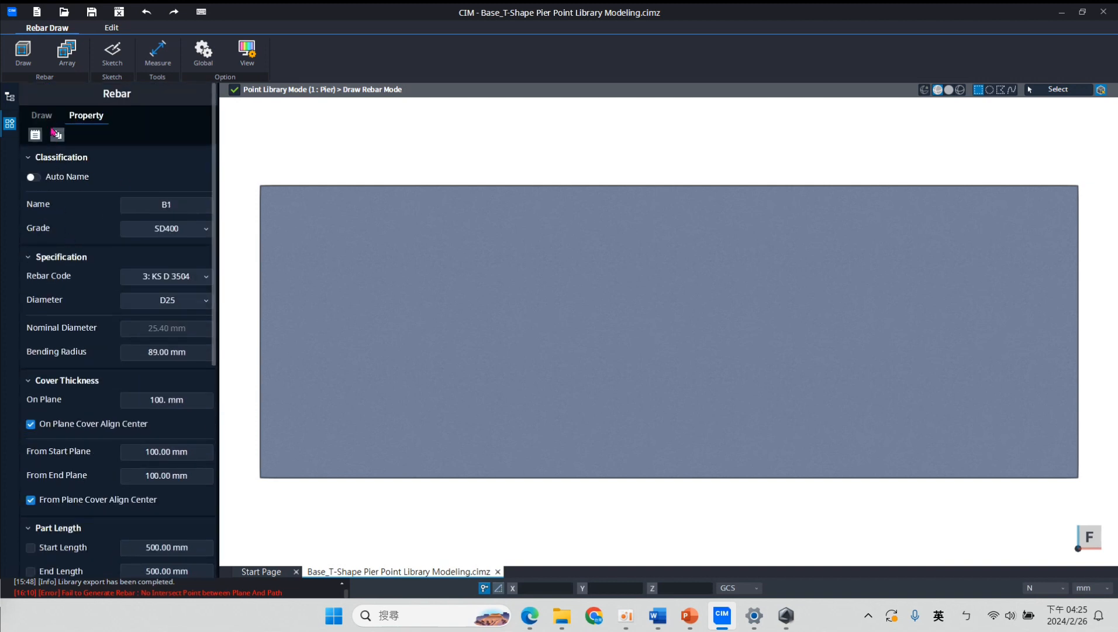
Draw B1 as a straight transverse bar along the upper edge of the foundation face and apply it
click(41, 115)
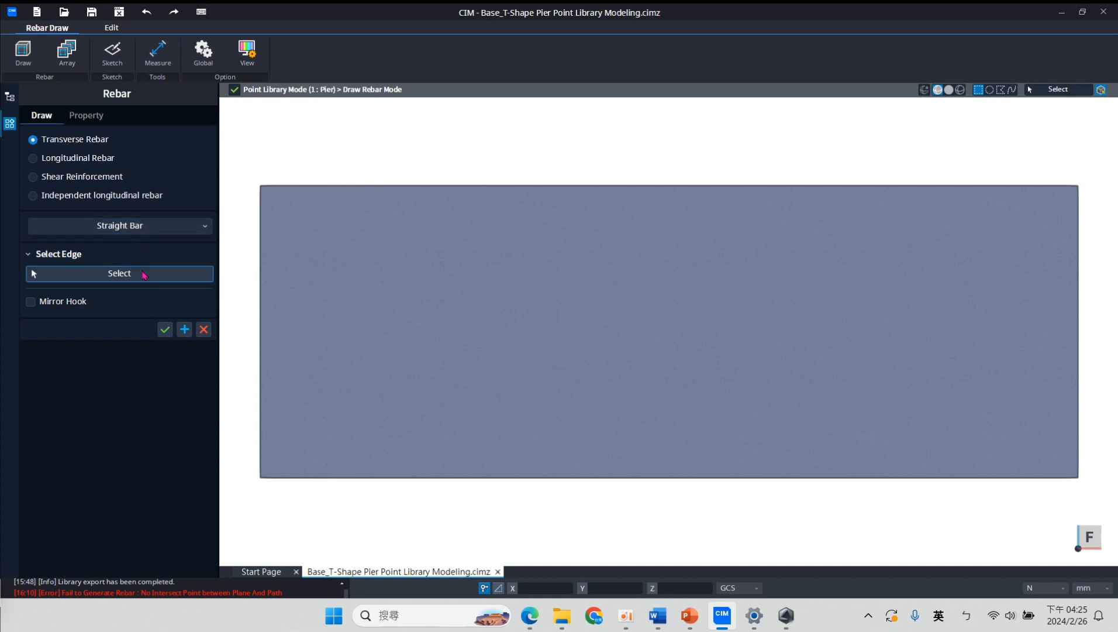
click(138, 226)
click(140, 240)
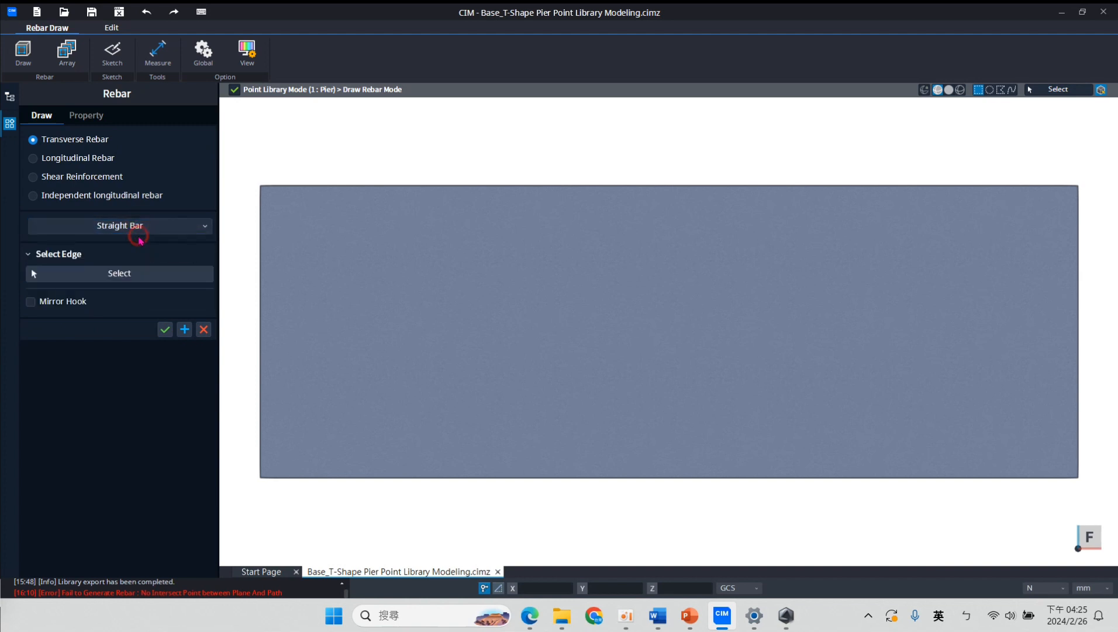
click(138, 274)
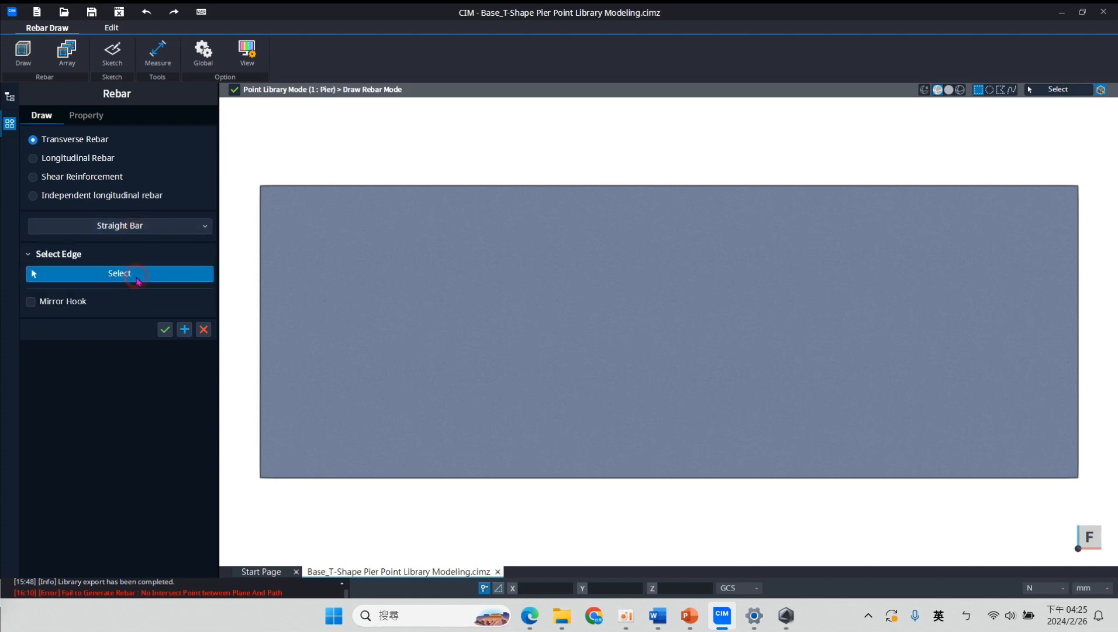
click(321, 194)
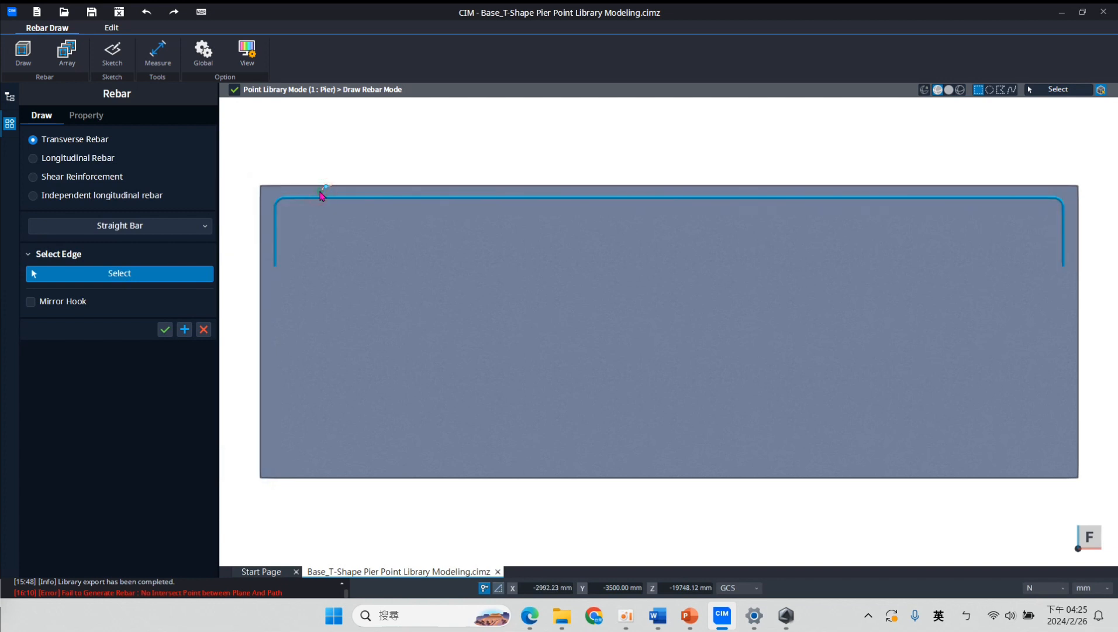
click(184, 330)
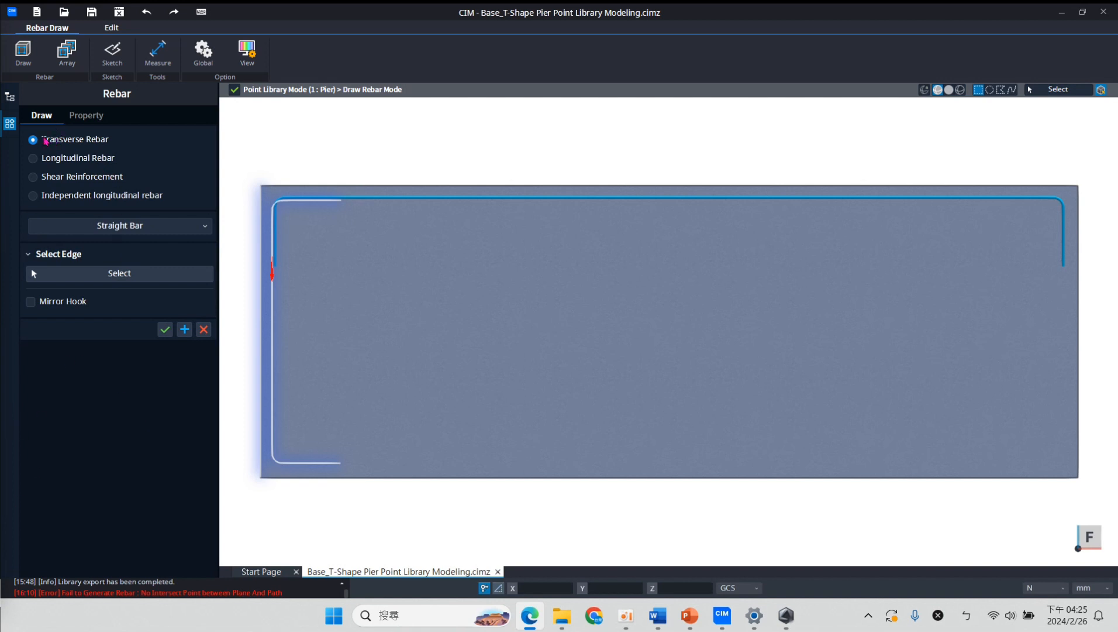
Name the transverse rebar for the foundation's lower edge B2
click(79, 118)
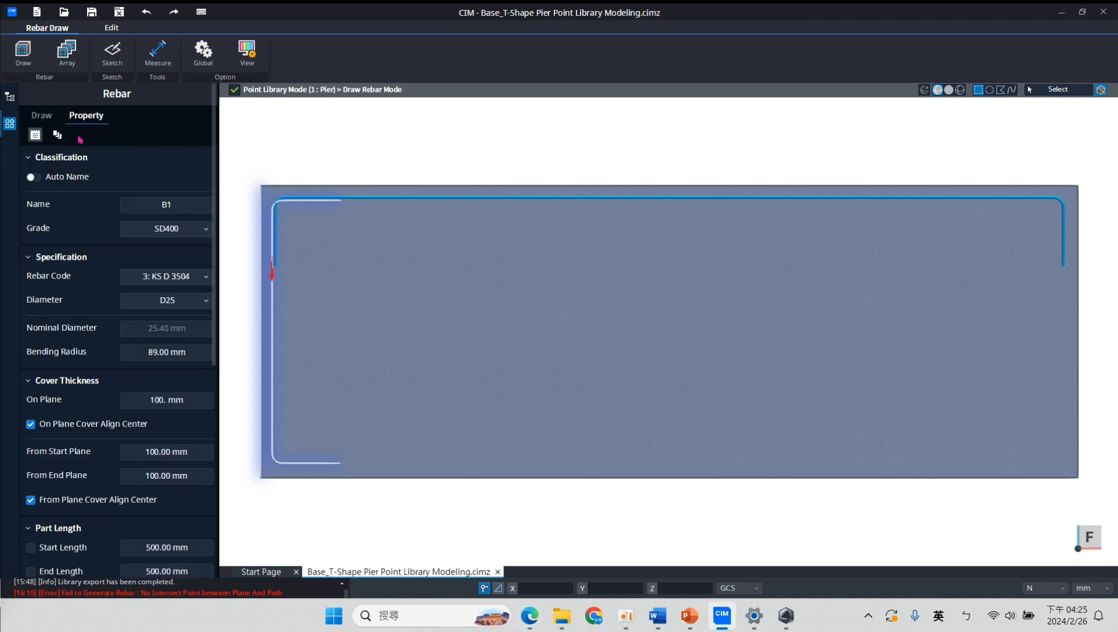
click(173, 205)
key(BackSpace)
text(2)
Set both the start and end length offsets of rebar B2 to 100 mm
scroll(157, 388, down, 3)
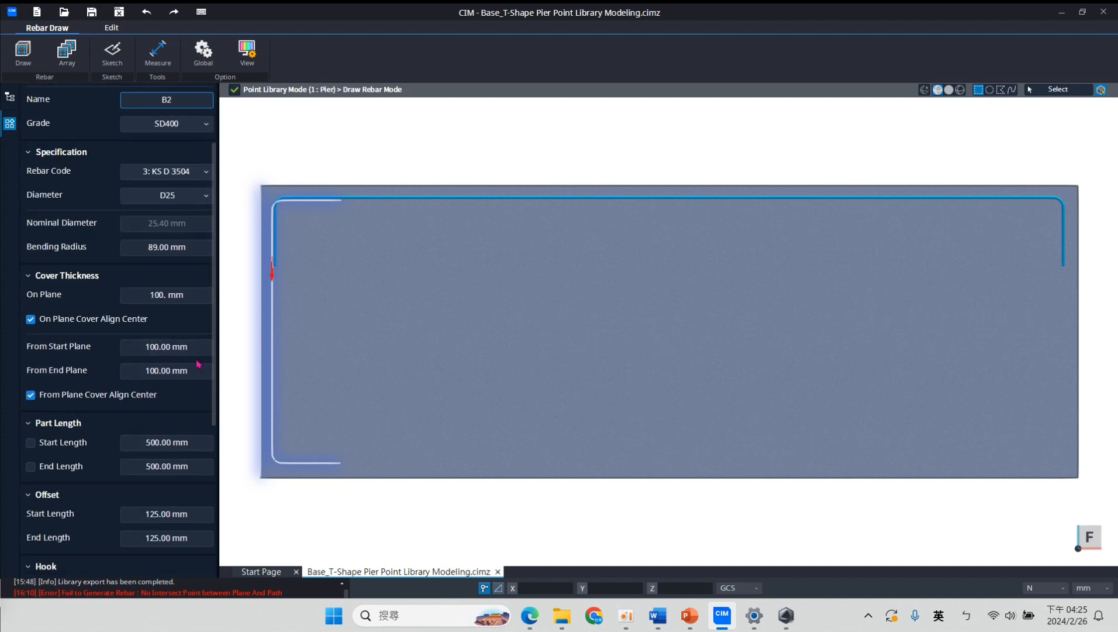
scroll(198, 364, down, 2)
click(190, 443)
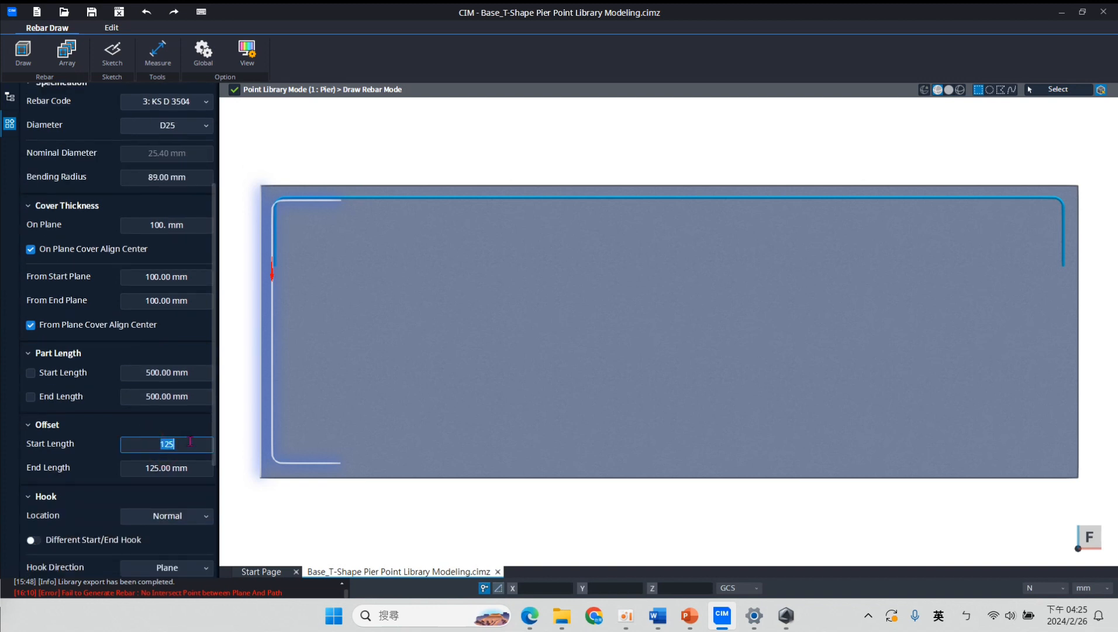
text(100)
click(140, 468)
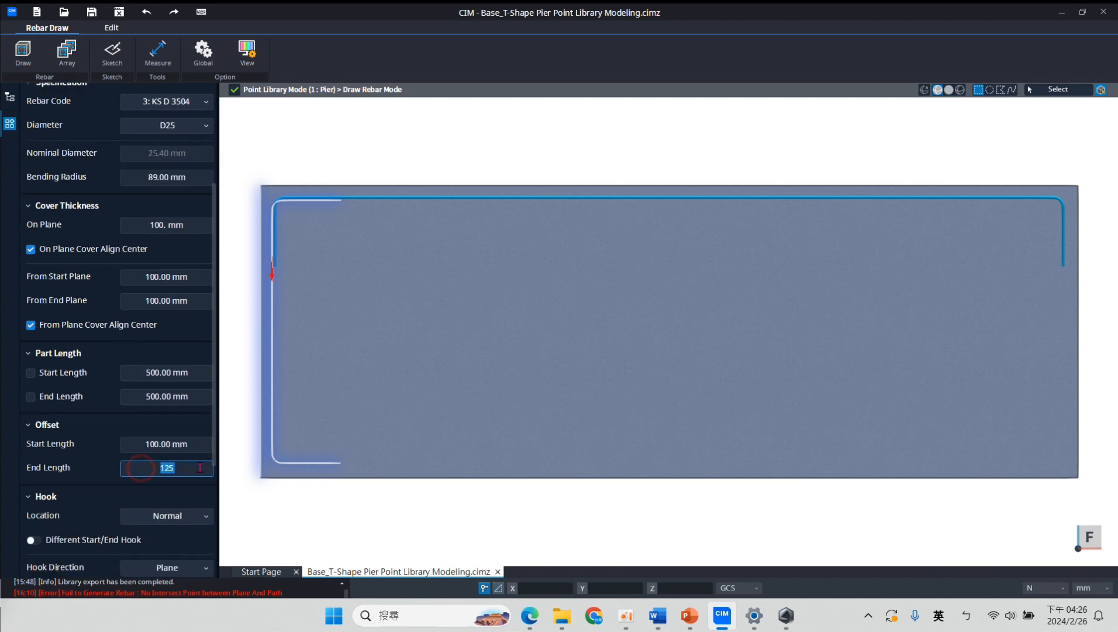
text(100)
click(193, 444)
Set the custom hook length of rebar B2 to 2211 mm
scroll(185, 457, down, 5)
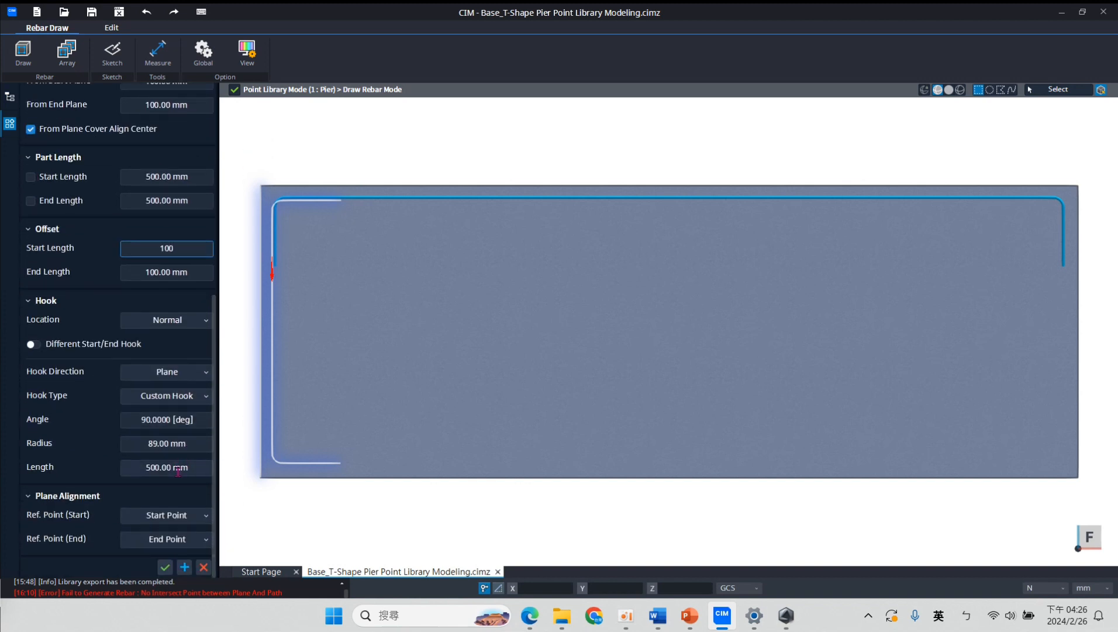
click(178, 468)
text(22)
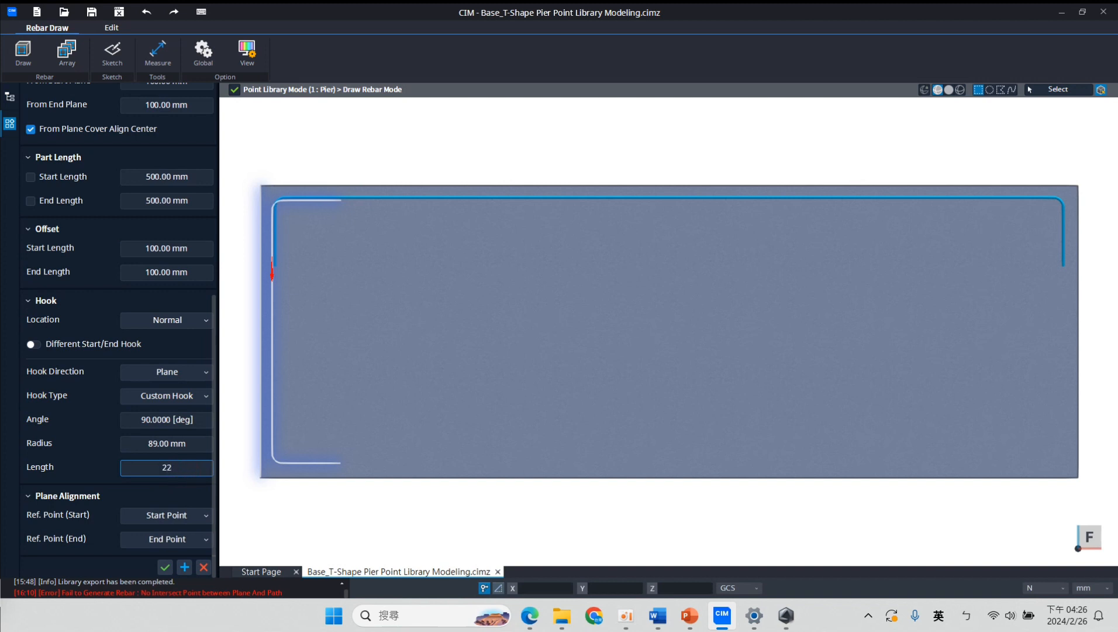
text(11)
click(176, 447)
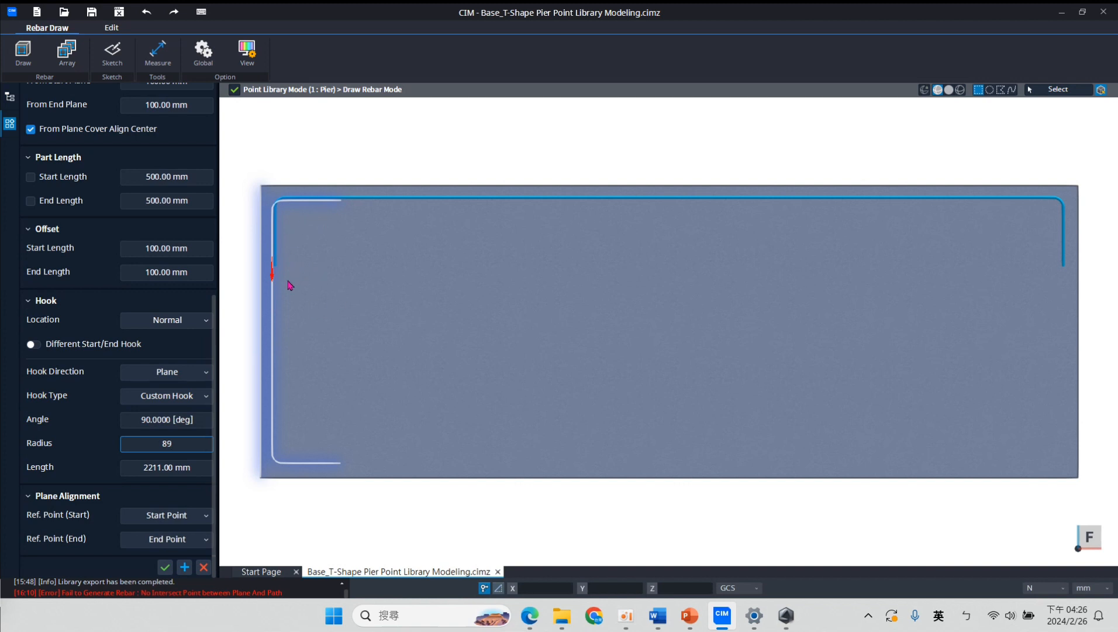
click(187, 469)
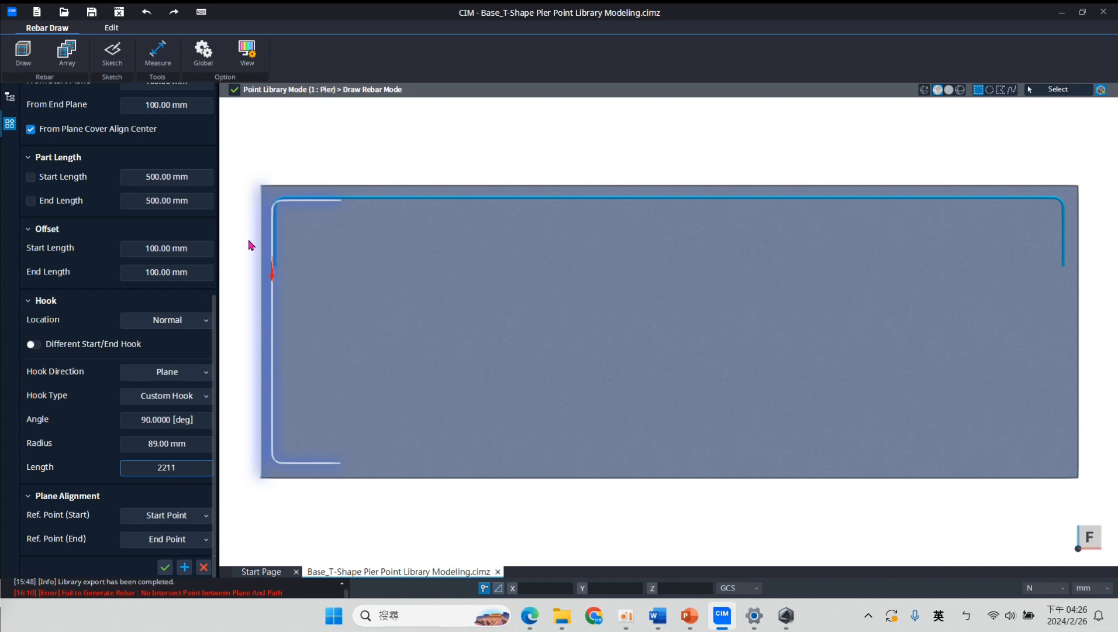
scroll(91, 462, up, 6)
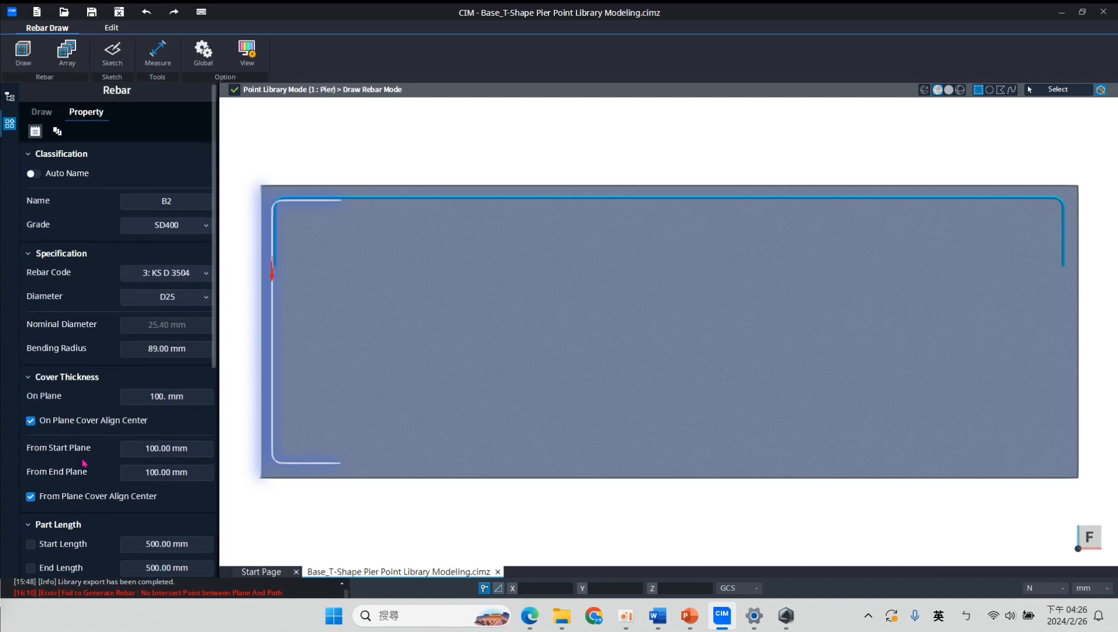
scroll(93, 333, down, 5)
scroll(94, 334, up, 7)
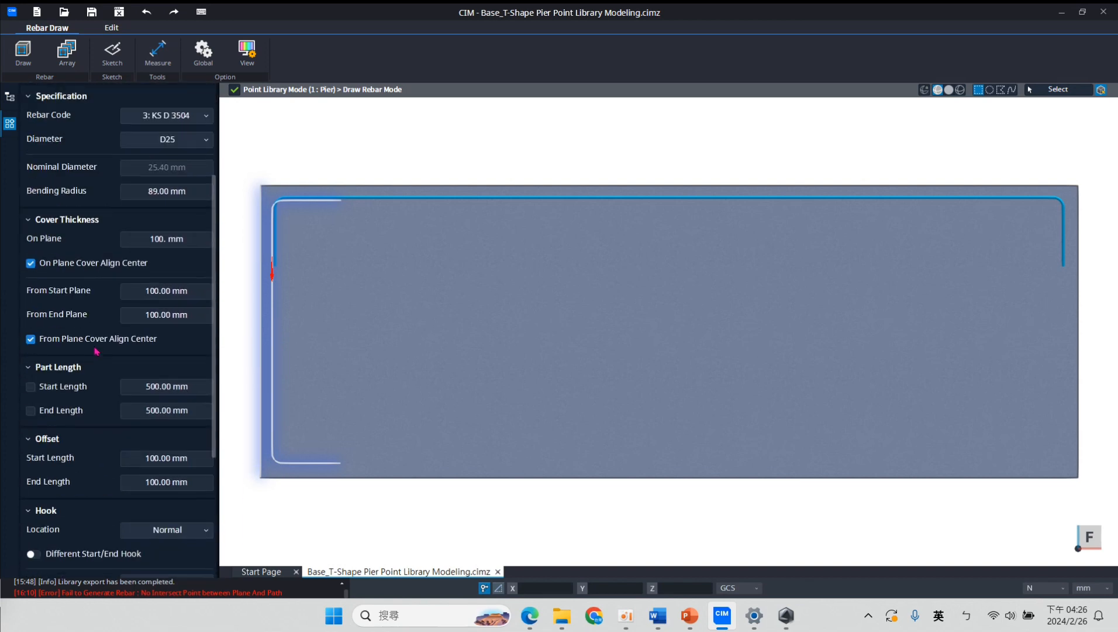
Draw B2 as a straight transverse bar along the lower edge of the foundation face and apply it
click(42, 115)
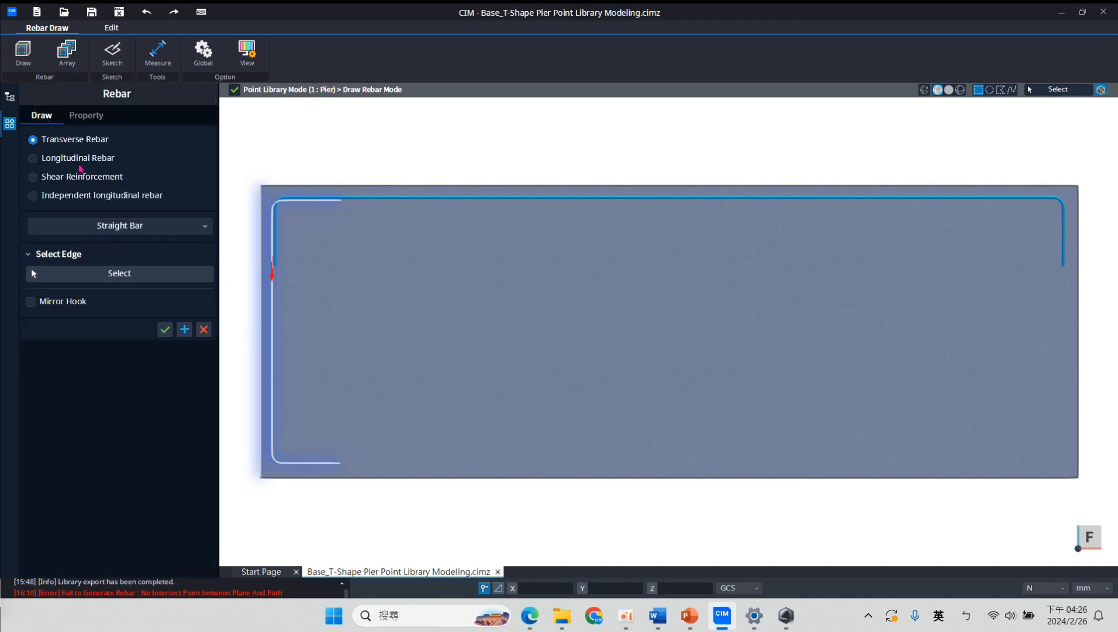
click(124, 272)
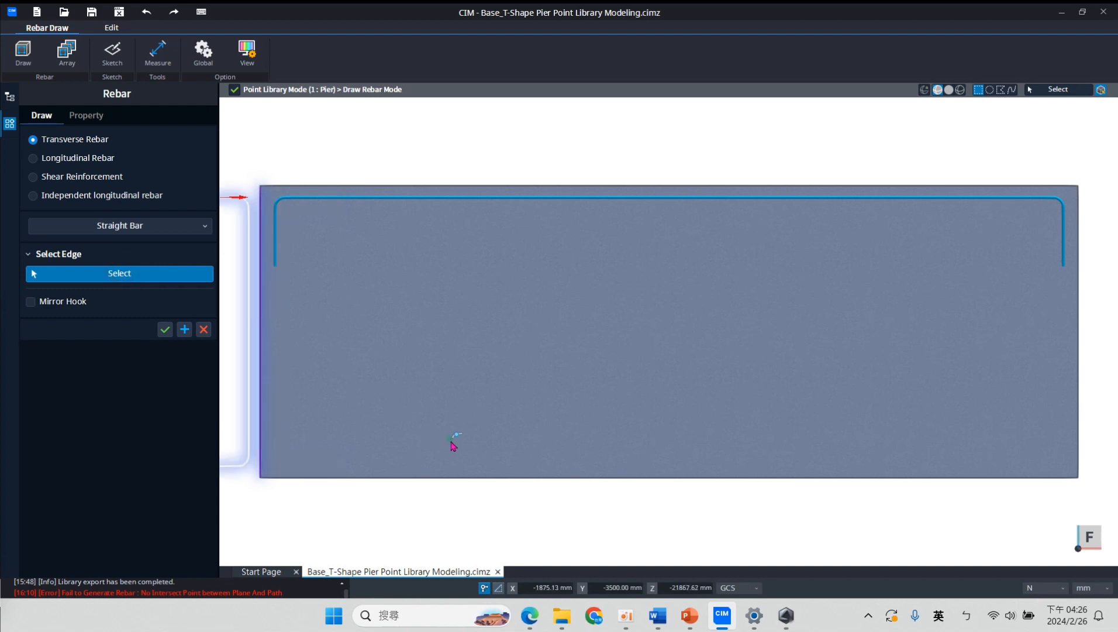
click(451, 477)
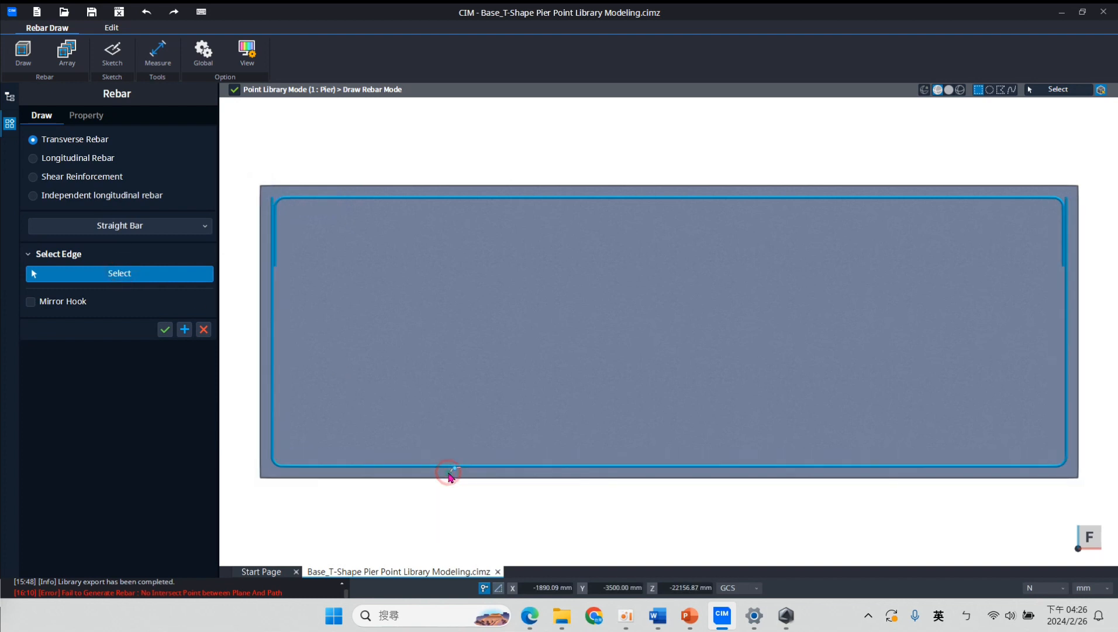
click(185, 329)
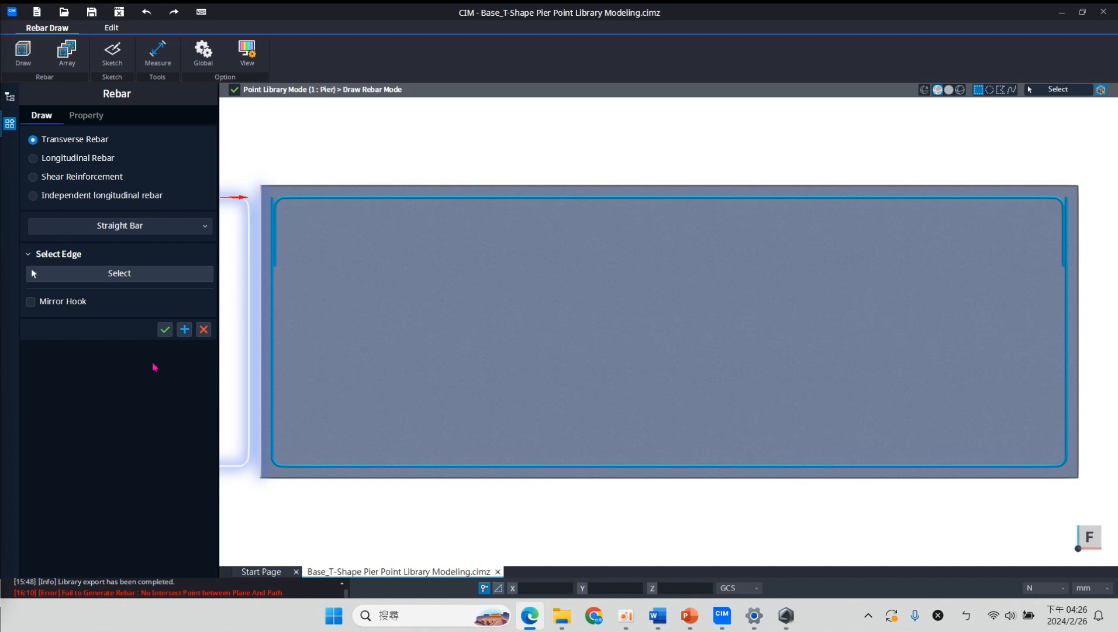
Switch the rebar type to longitudinal and name the rebar B3
click(33, 158)
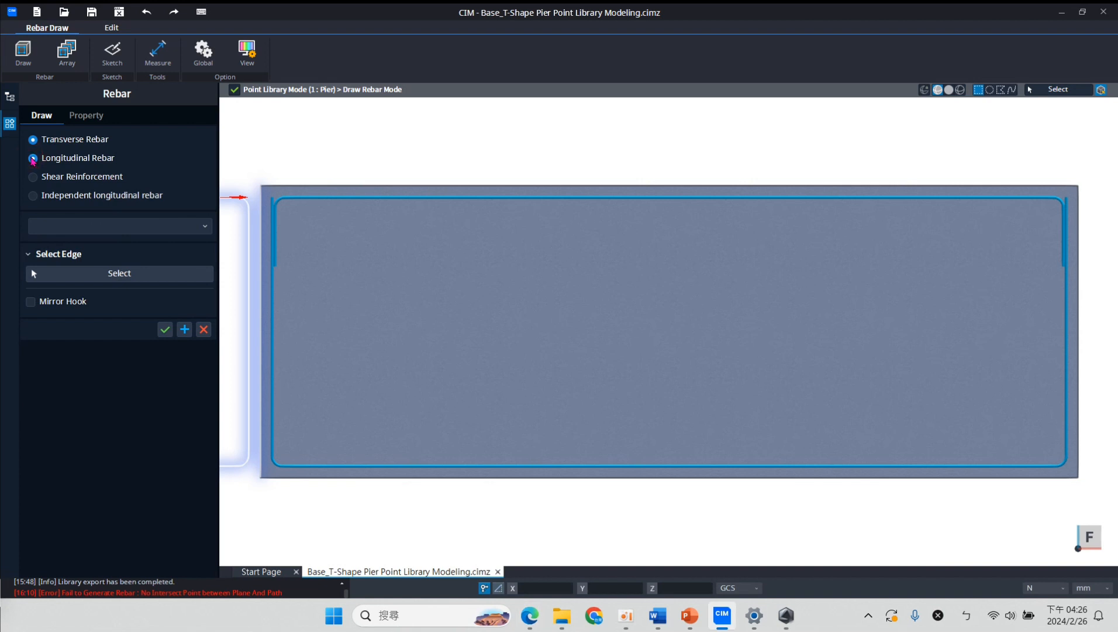
click(85, 115)
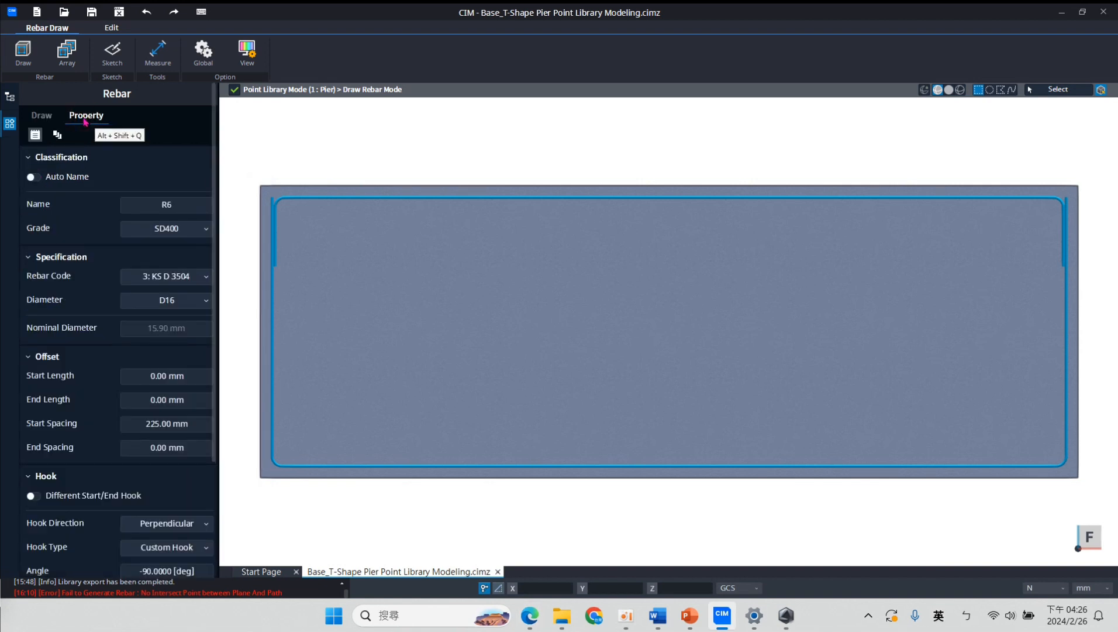
click(170, 202)
drag(144, 203, 198, 199)
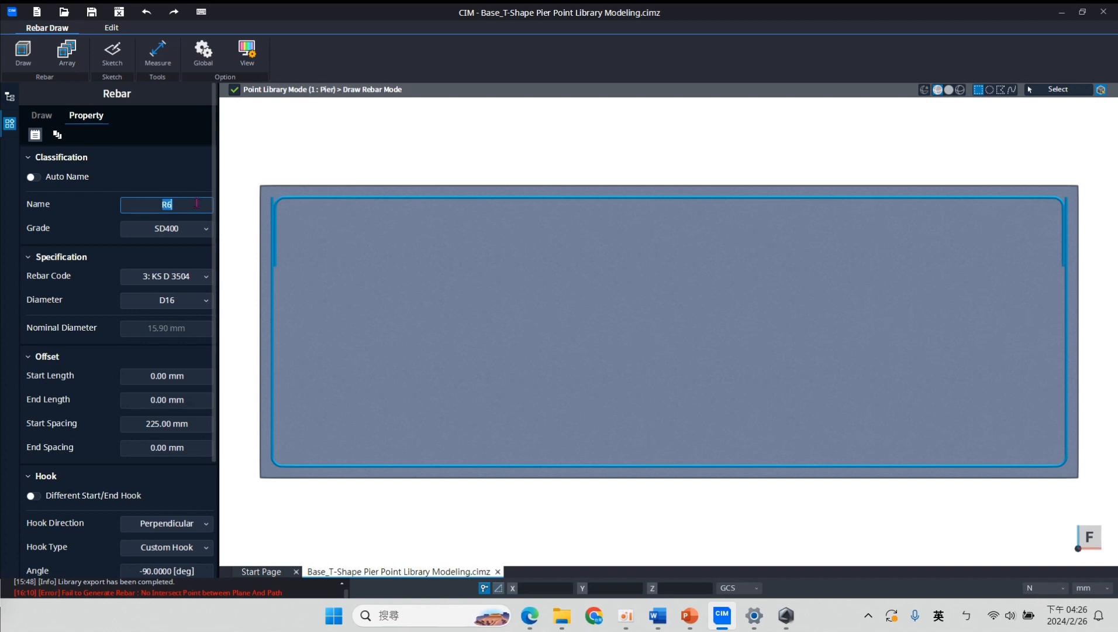
text(b)
key(BackSpace)
text(B3)
Set the diameter of longitudinal rebar B3 to D25
click(190, 300)
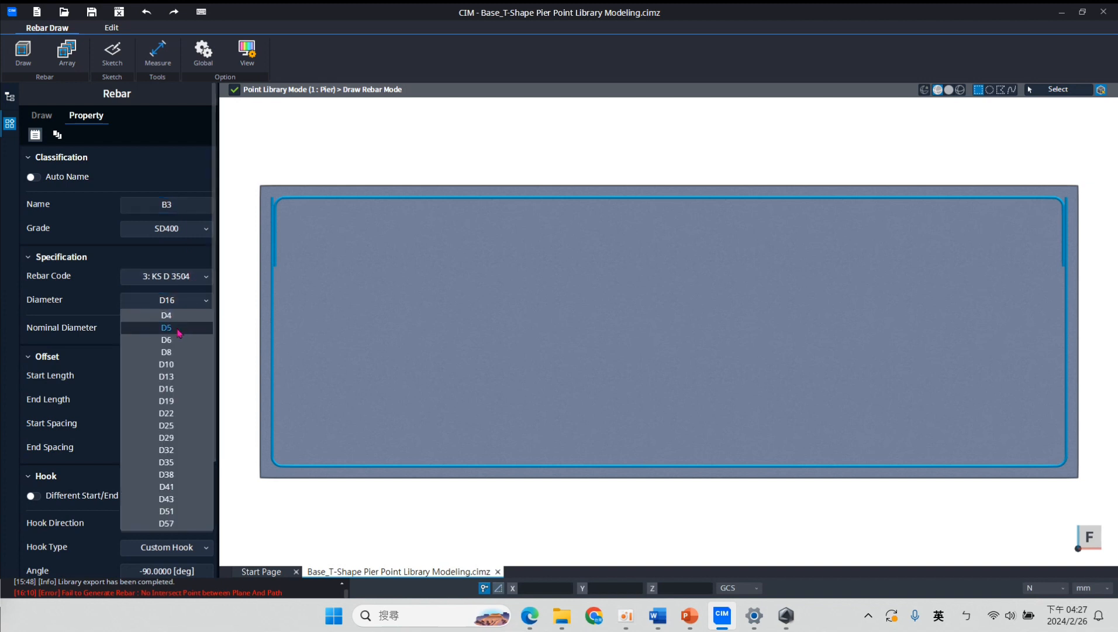
click(169, 413)
click(196, 299)
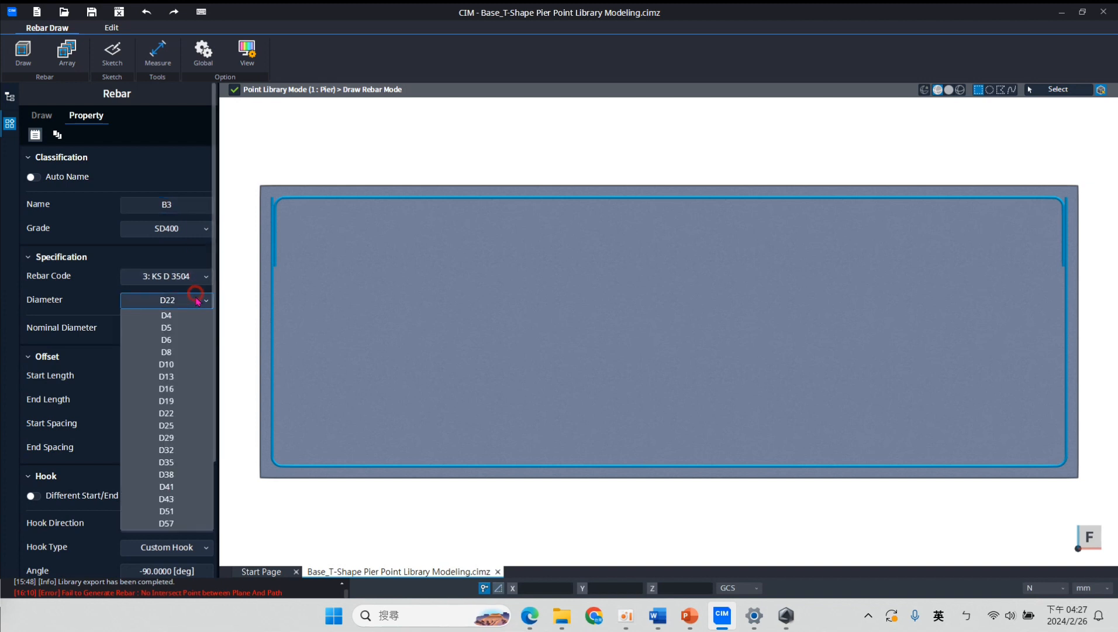
click(168, 426)
Set B3's start and end length offsets to 127.1 mm and its start spacing offset to 0 mm
scroll(179, 425, down, 2)
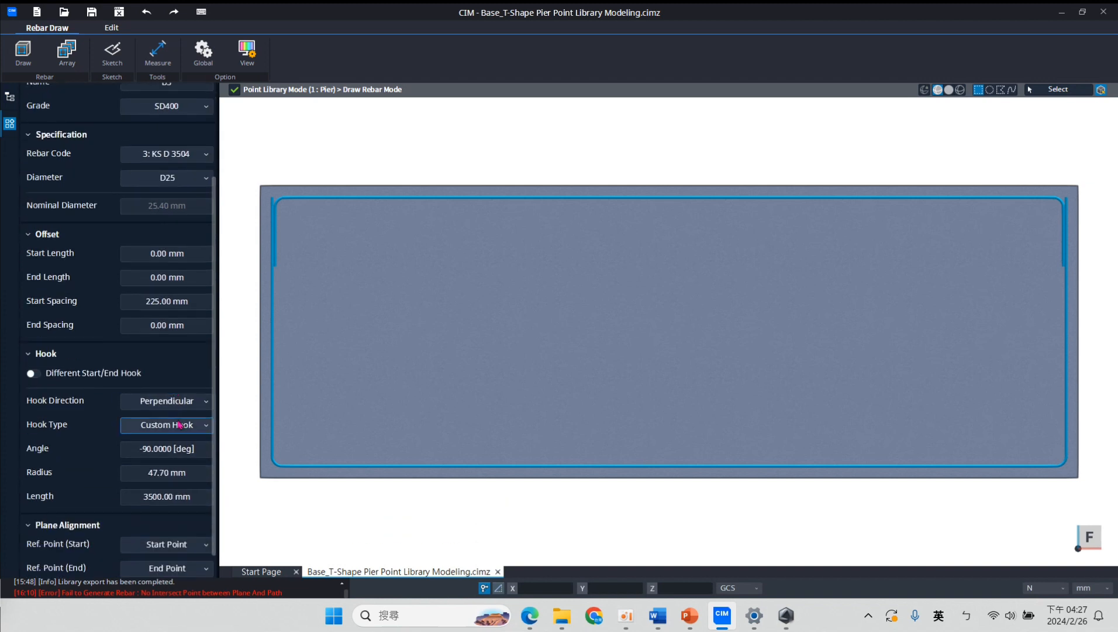
click(166, 373)
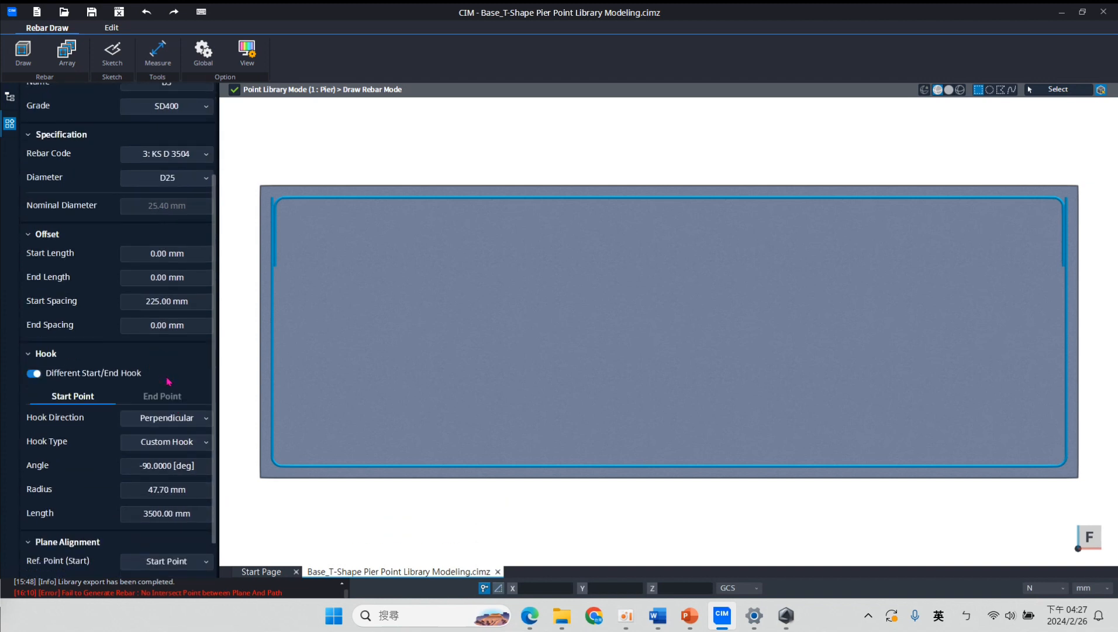
click(144, 254)
text(12)
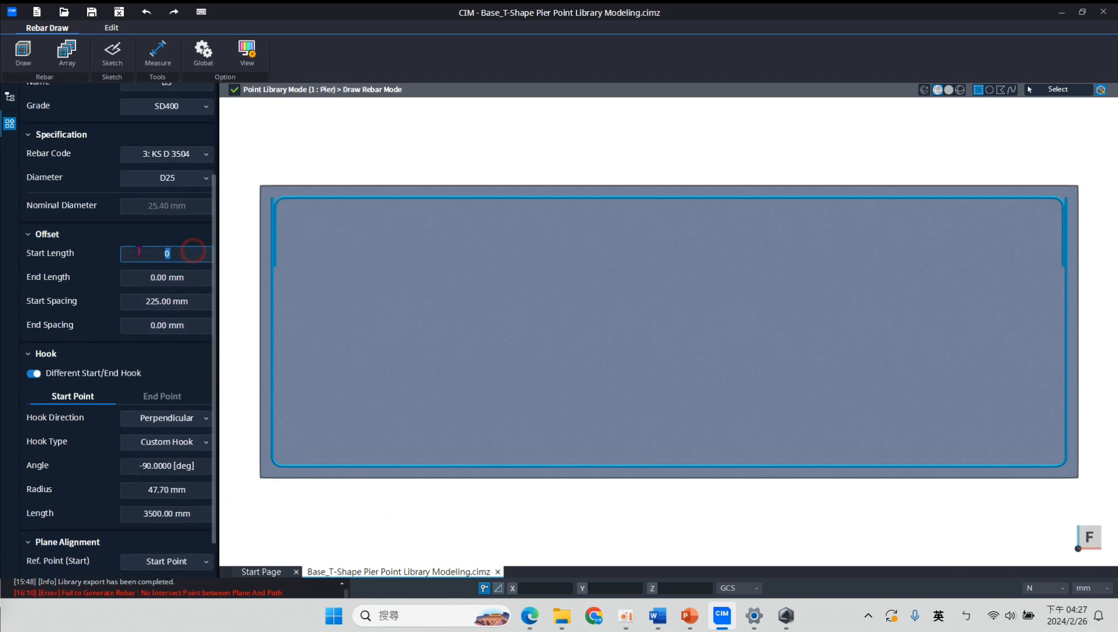
text(7.1)
click(182, 277)
text(127.1)
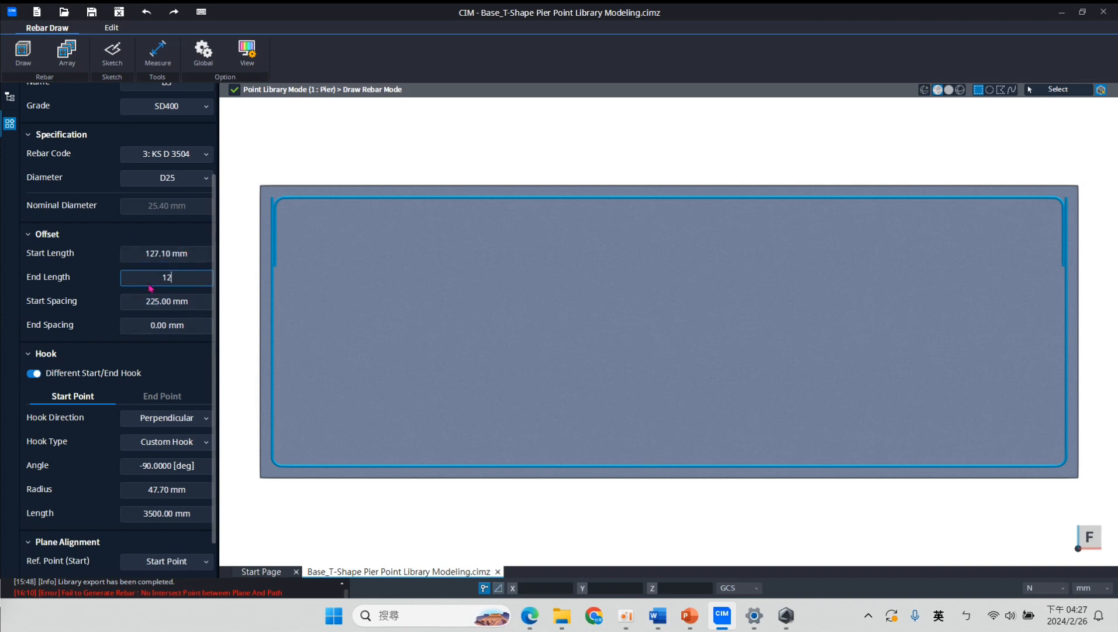
click(171, 299)
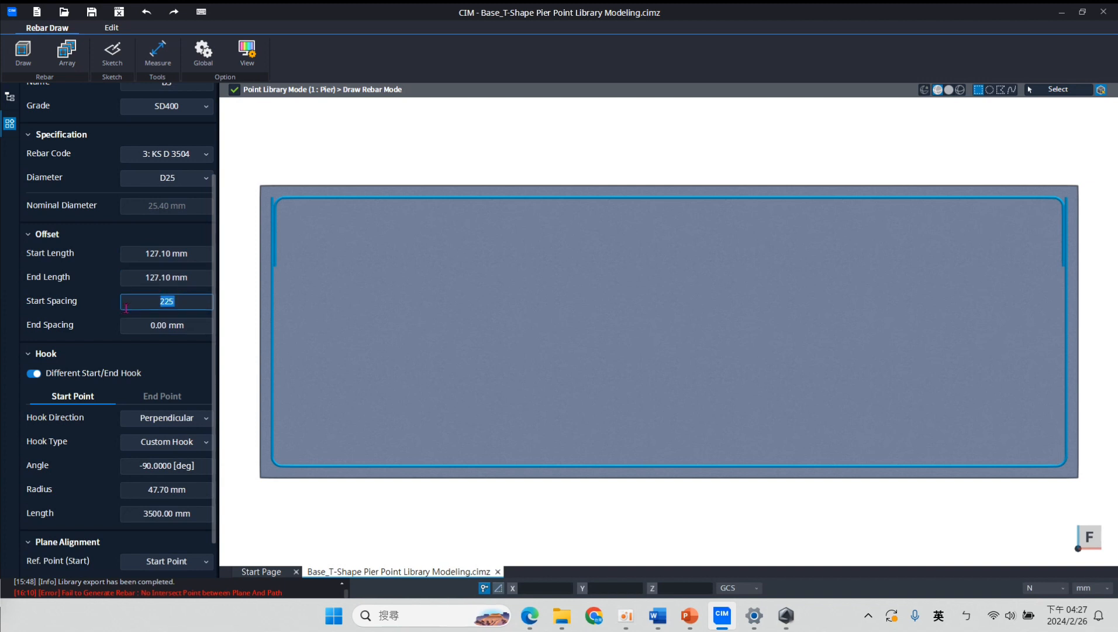
text(0)
Give B3 the same custom hook at both ends, with a 90° angle, 89 mm radius and 500 mm length
click(185, 356)
click(36, 374)
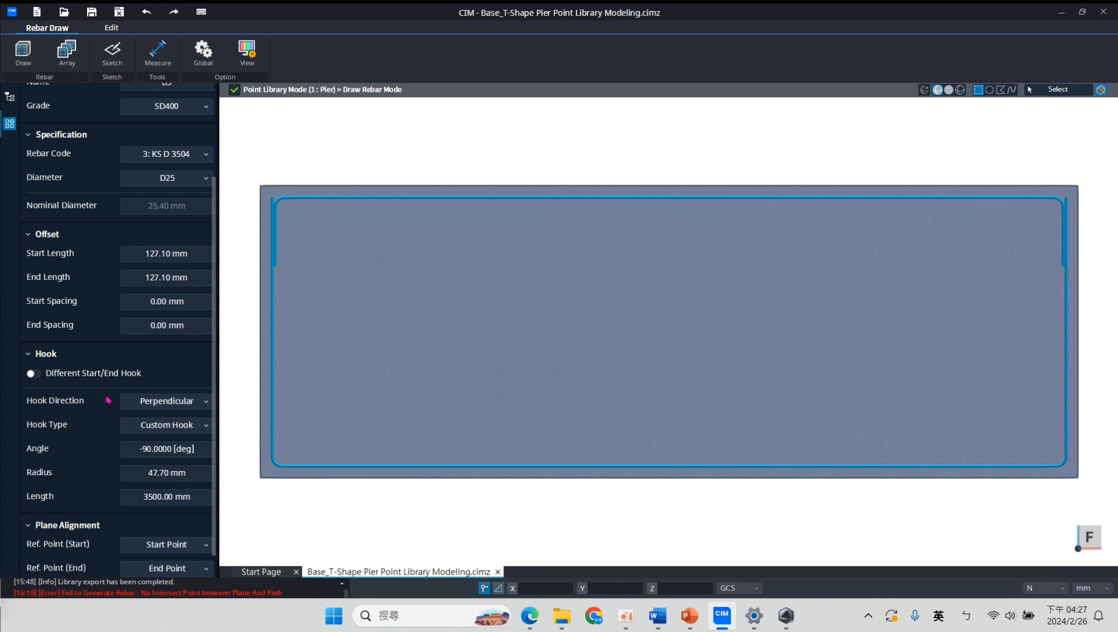
click(156, 448)
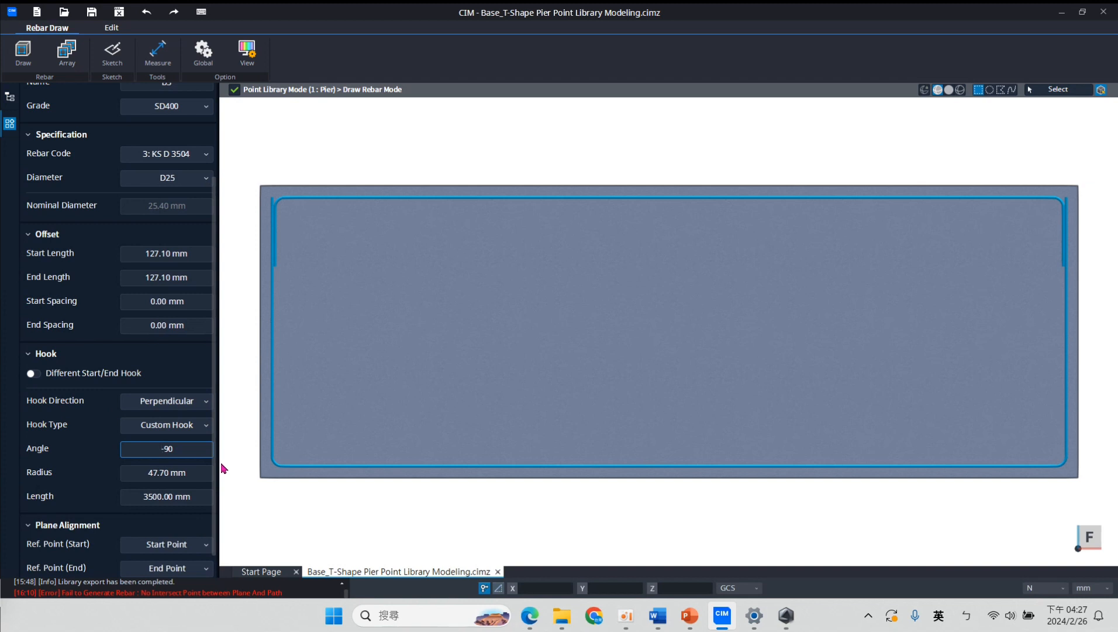
key(Home)
key(Delete)
click(196, 472)
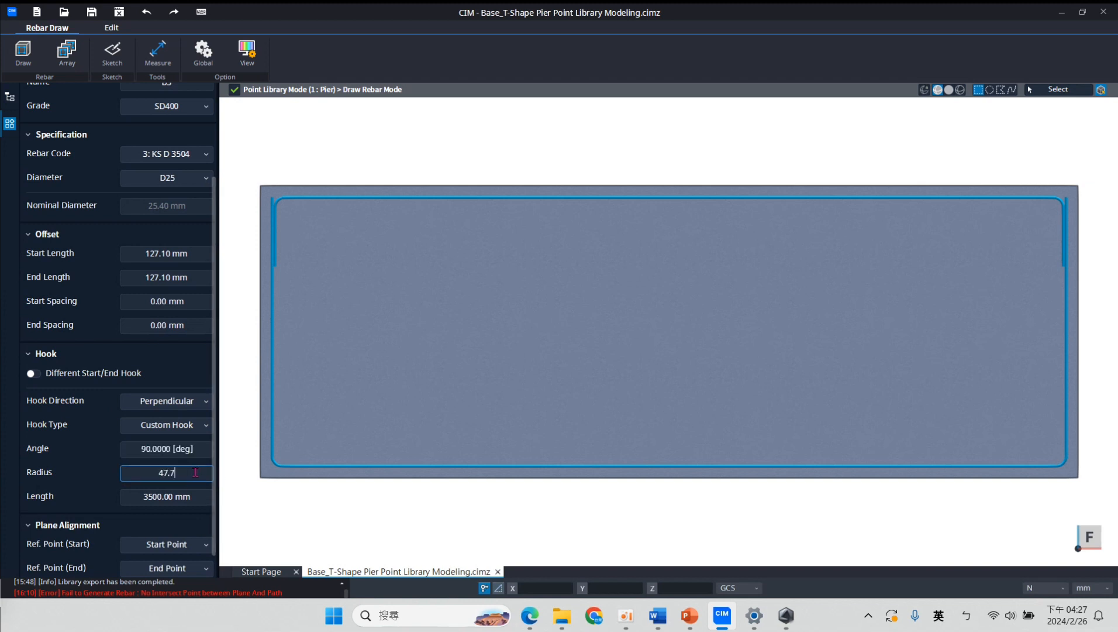
drag(195, 472, 197, 500)
text(89)
click(158, 497)
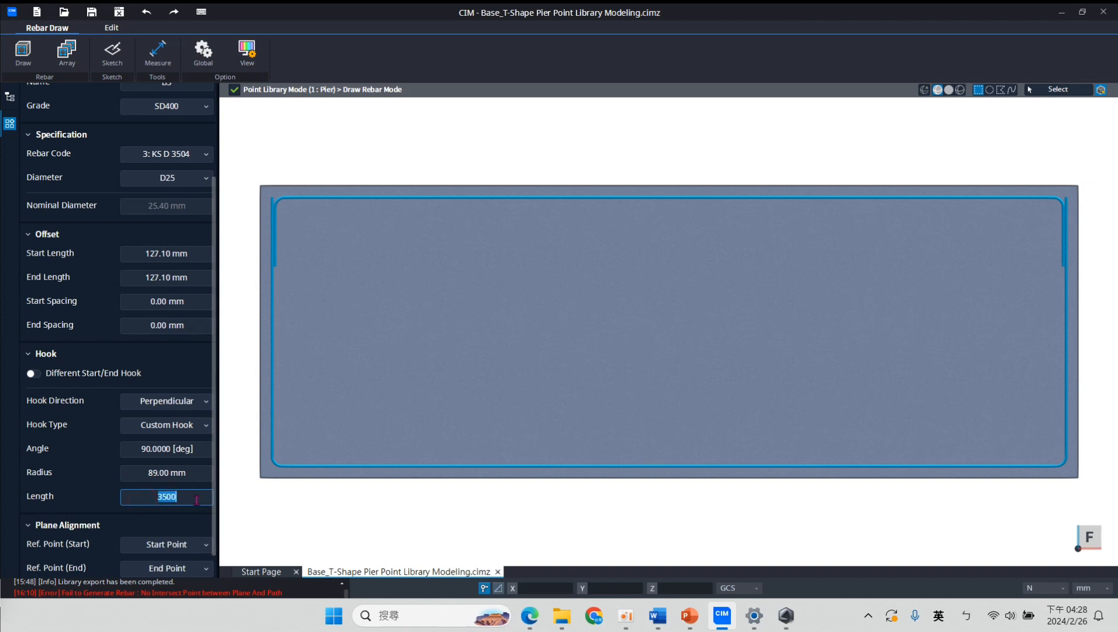
text(500)
click(201, 476)
scroll(135, 354, up, 3)
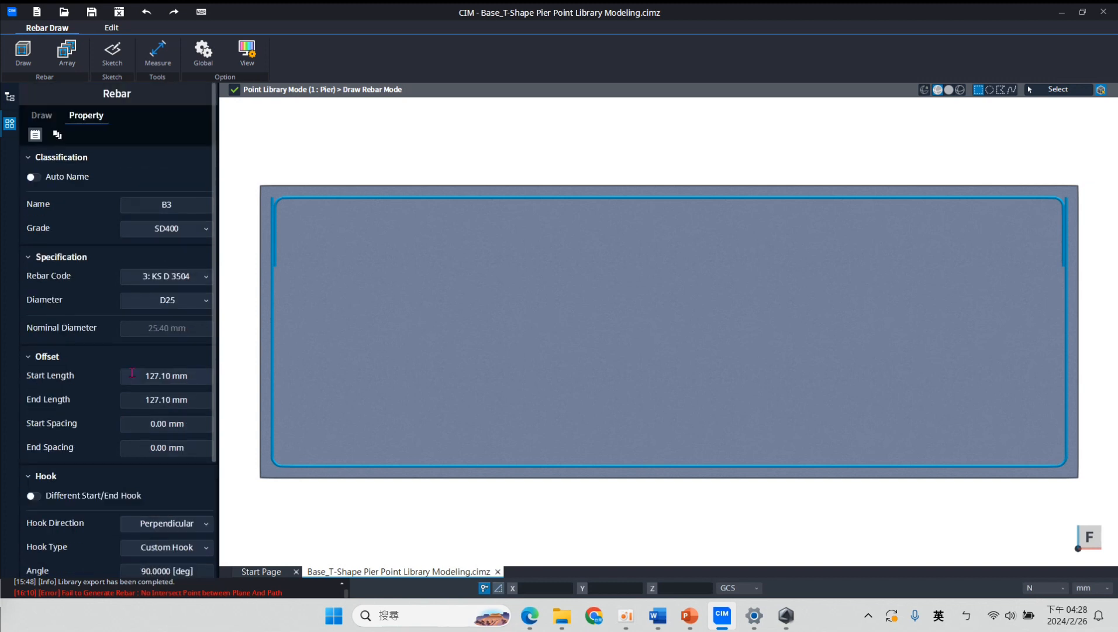
Arrange B3 with adjustable spacing of 200 mm
click(59, 138)
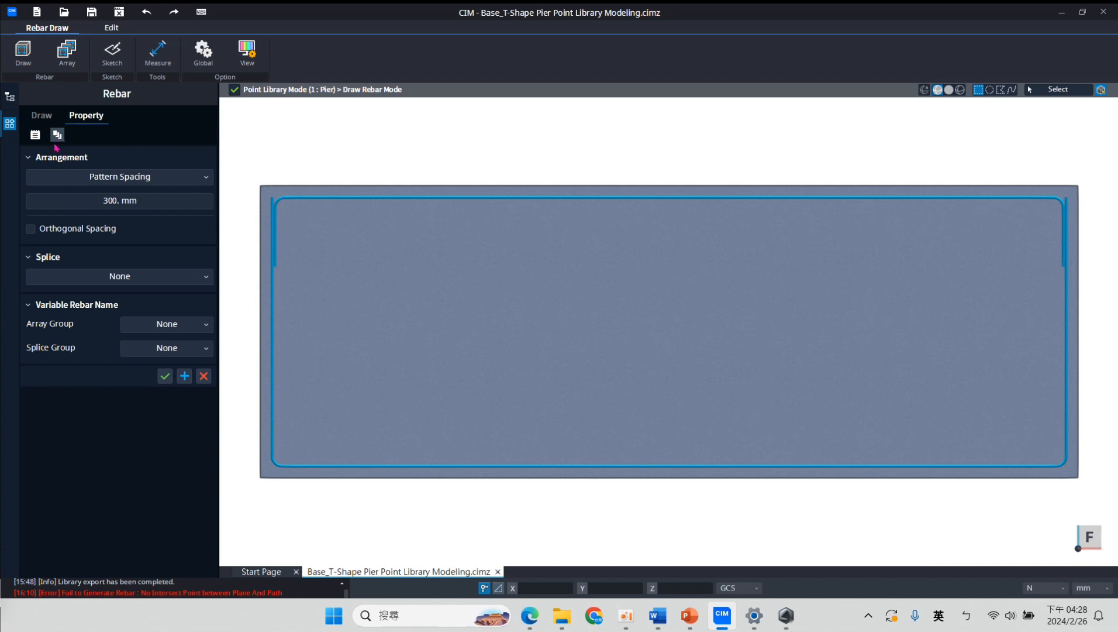
click(125, 178)
click(127, 191)
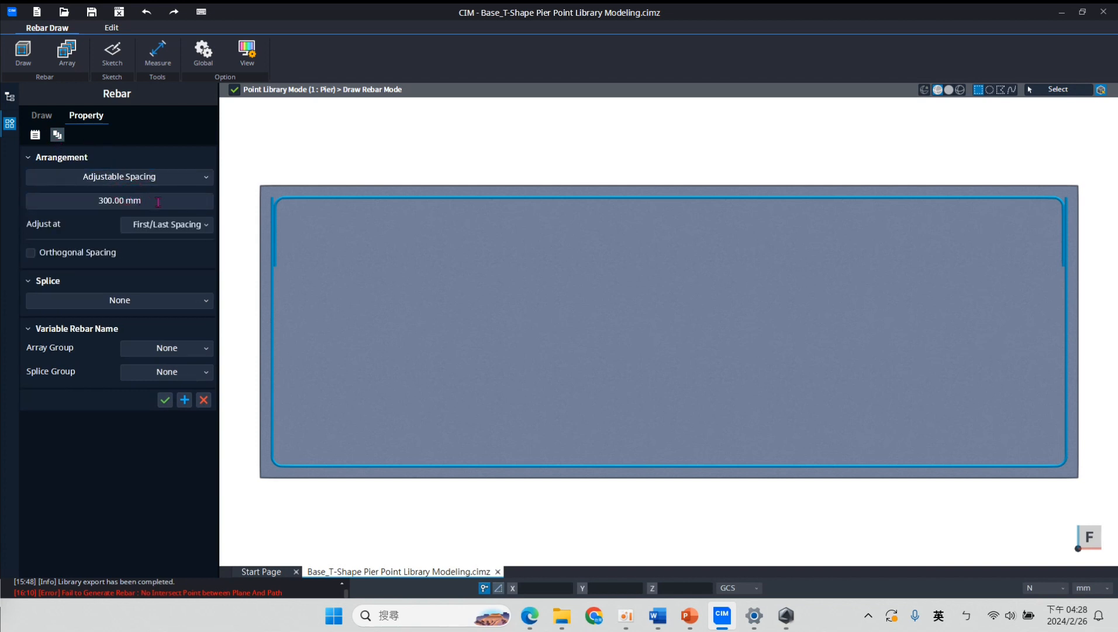
drag(158, 202, 35, 205)
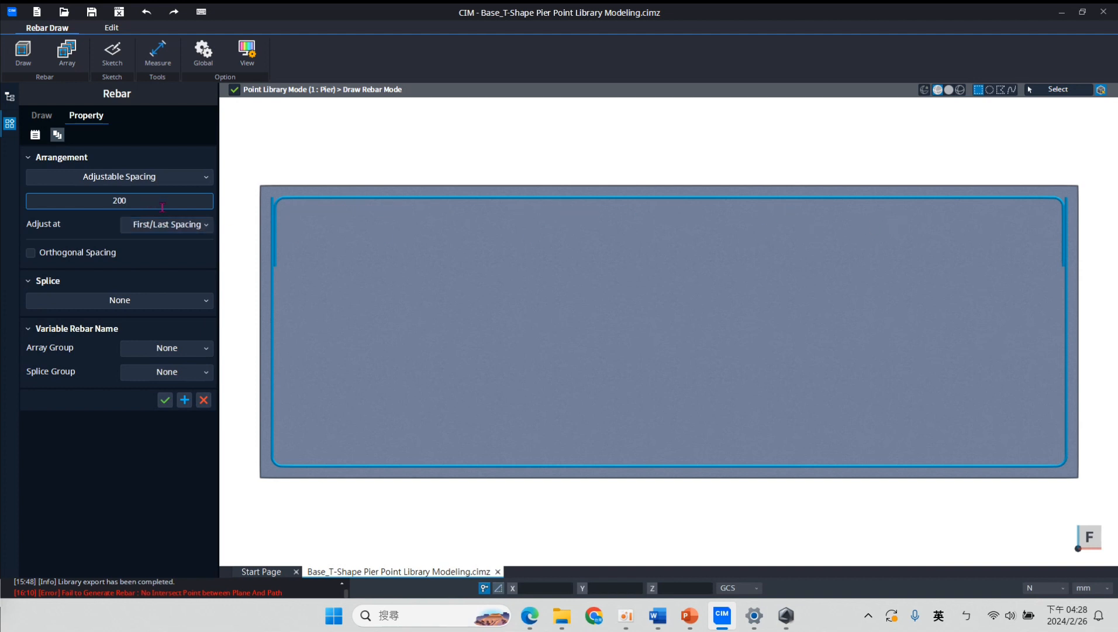
click(80, 176)
click(174, 141)
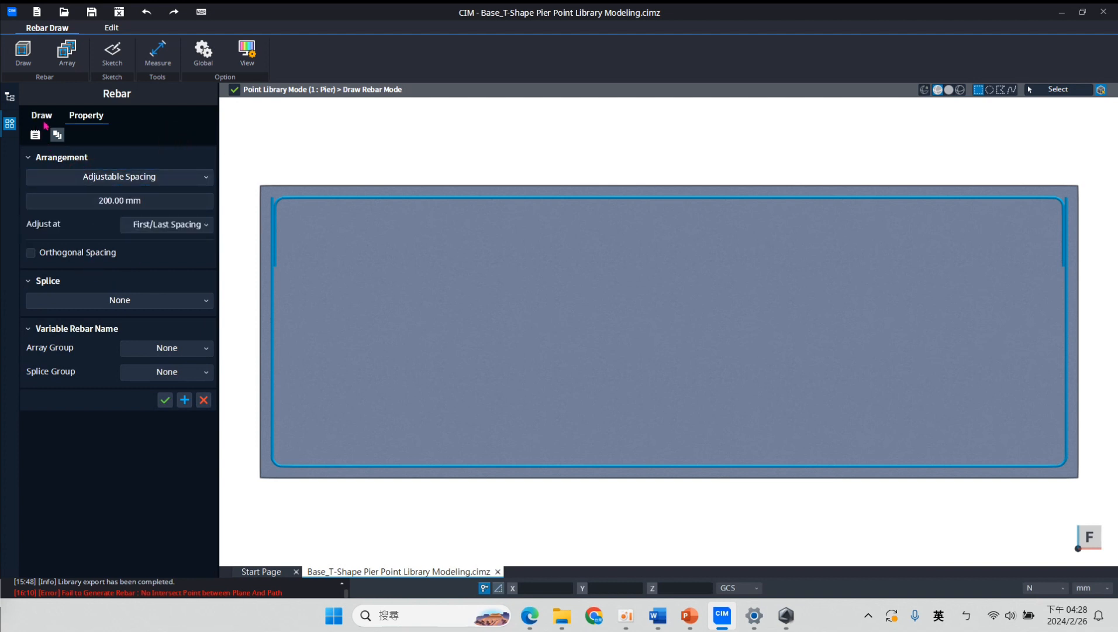
Generate longitudinal rebar B3 along the upper transverse bar of the foundation with its direction reversed
click(41, 115)
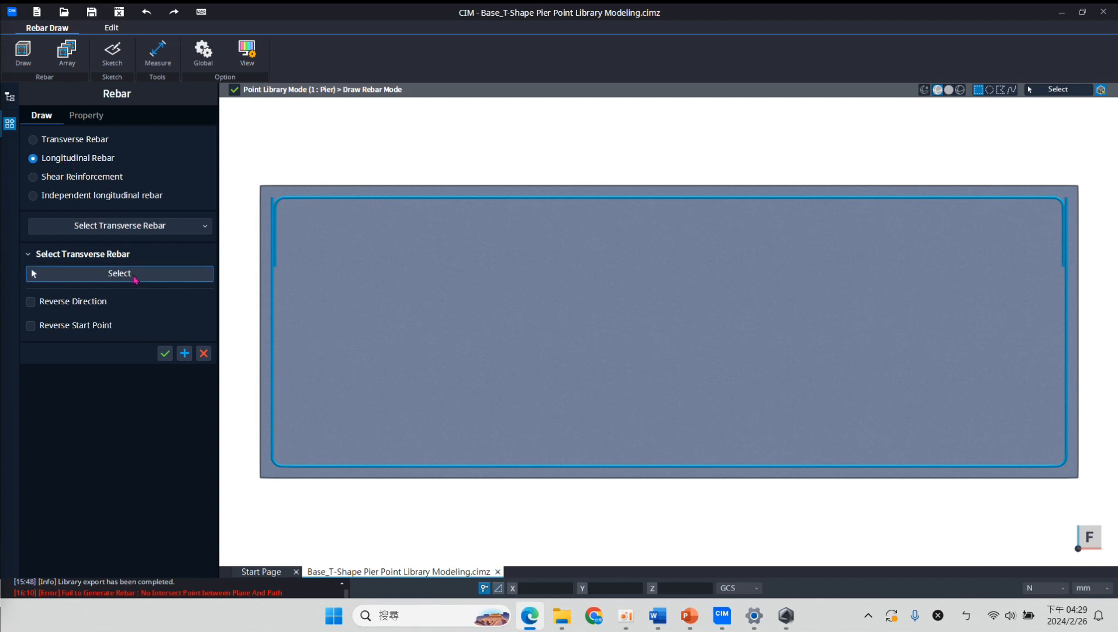
click(134, 277)
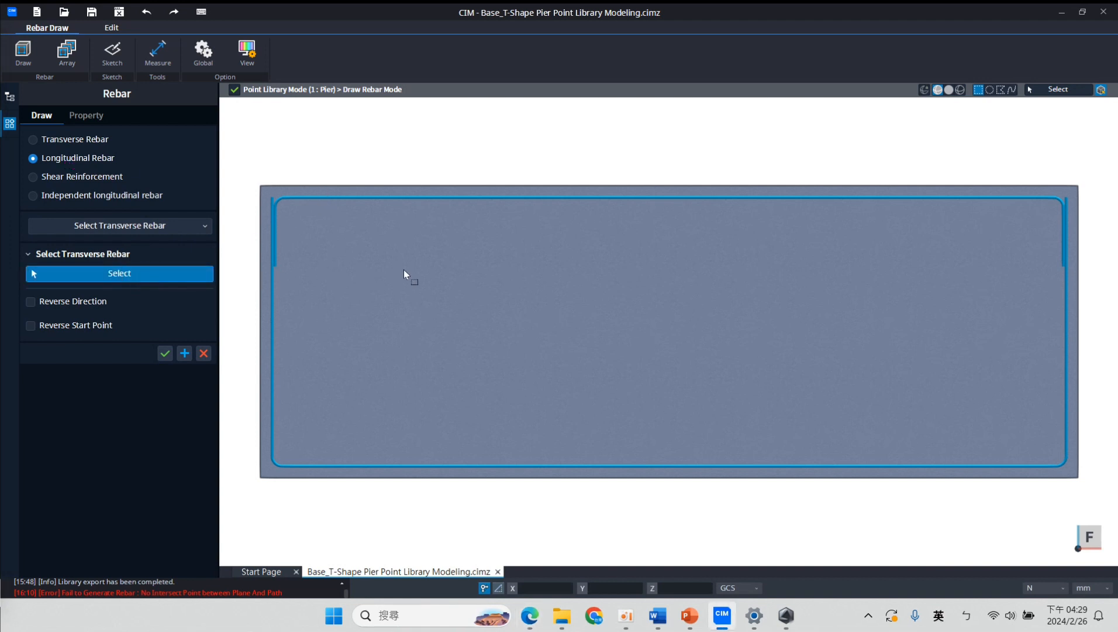
click(421, 199)
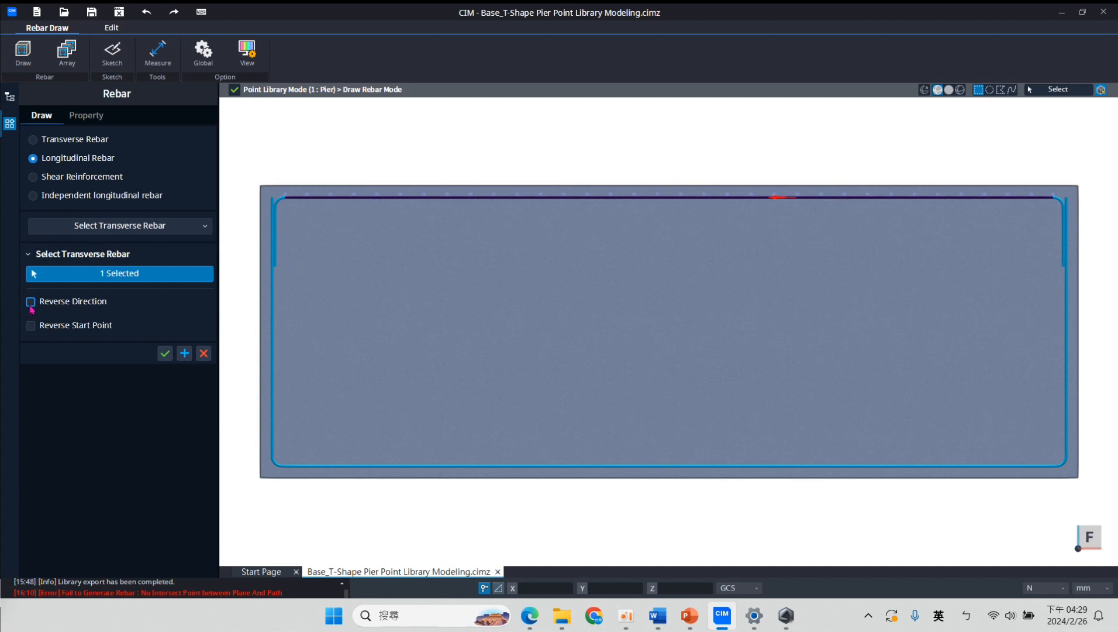
click(31, 302)
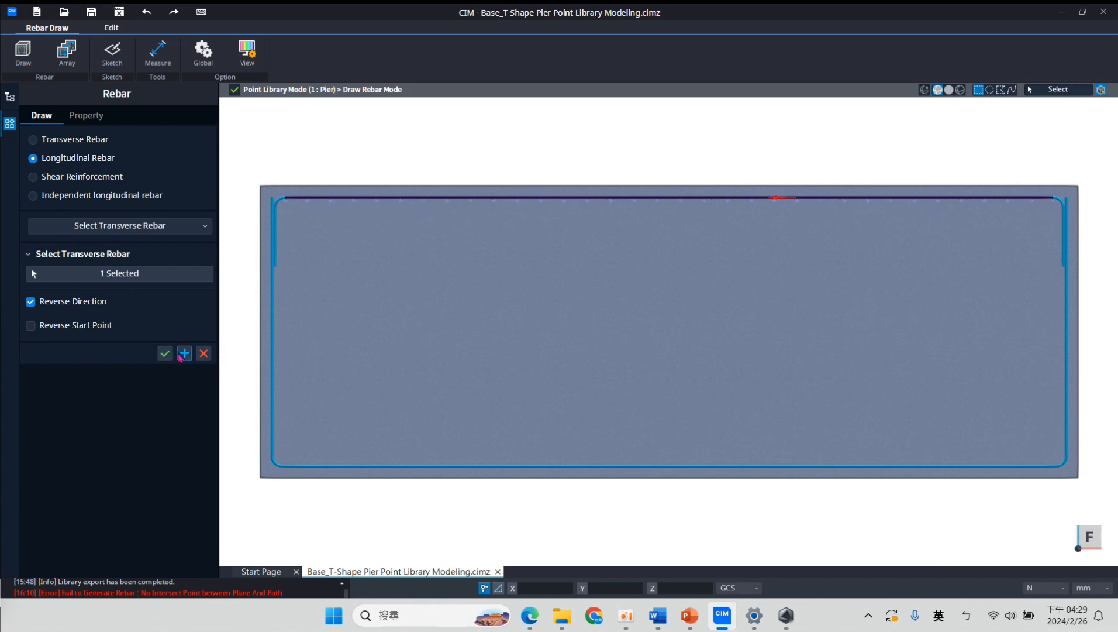
click(183, 353)
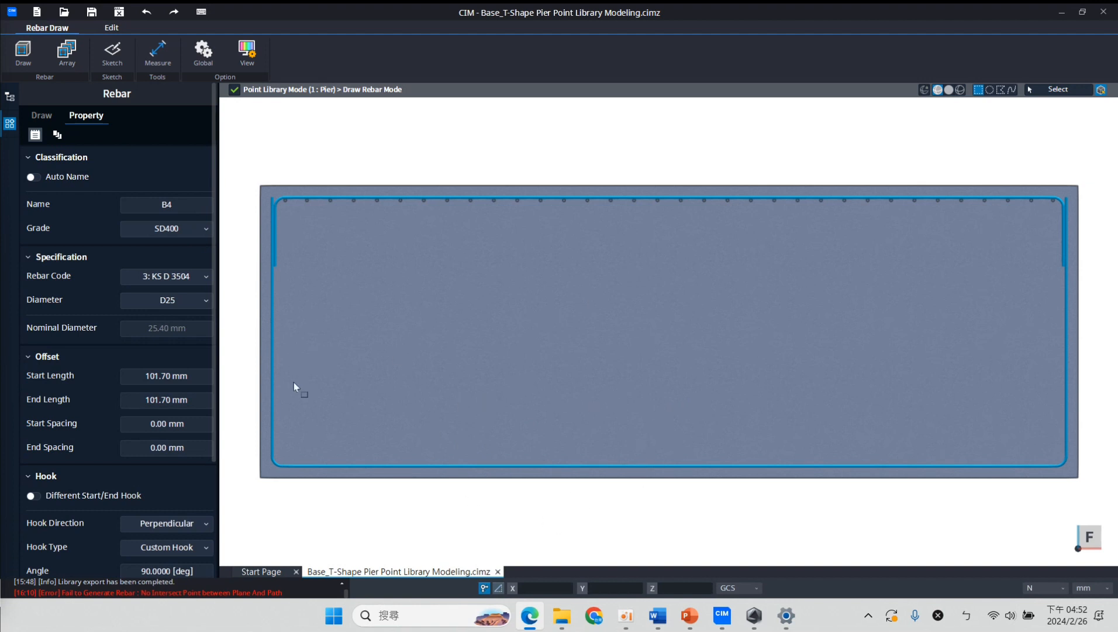
Check rebar B4's properties and arrangement, and generate it along the foundation's lower transverse bar with its direction reversed
click(49, 117)
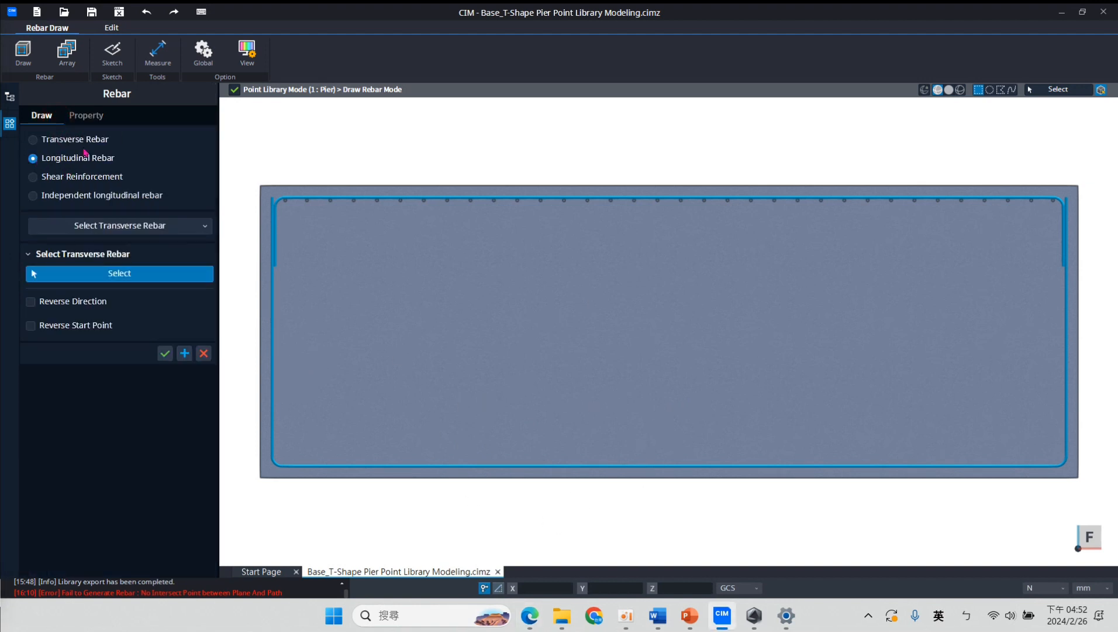
click(92, 119)
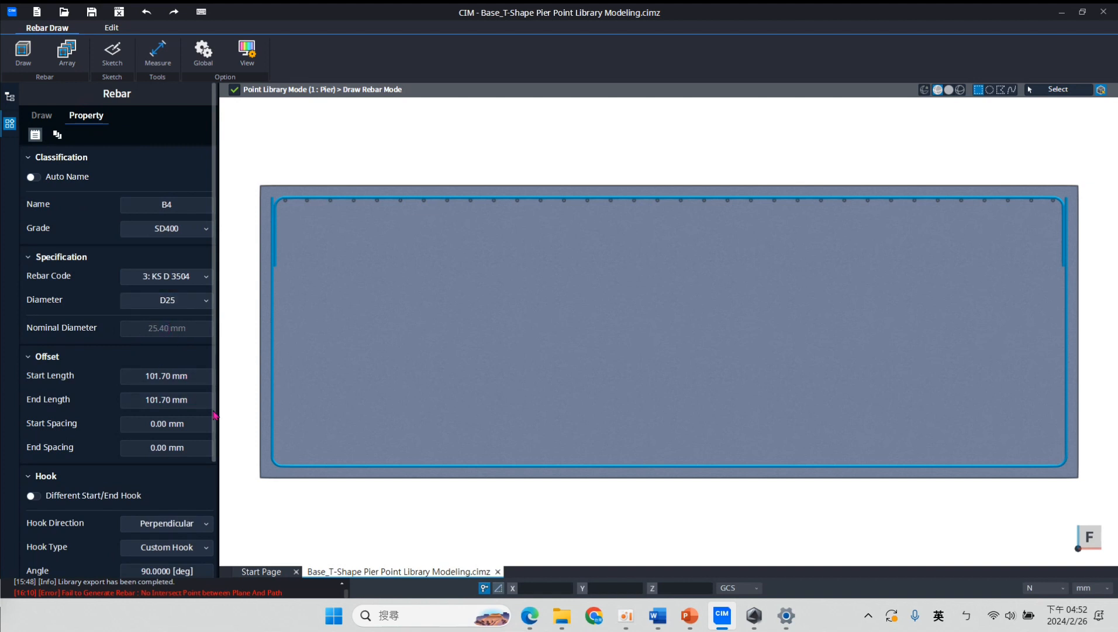
drag(214, 416, 214, 532)
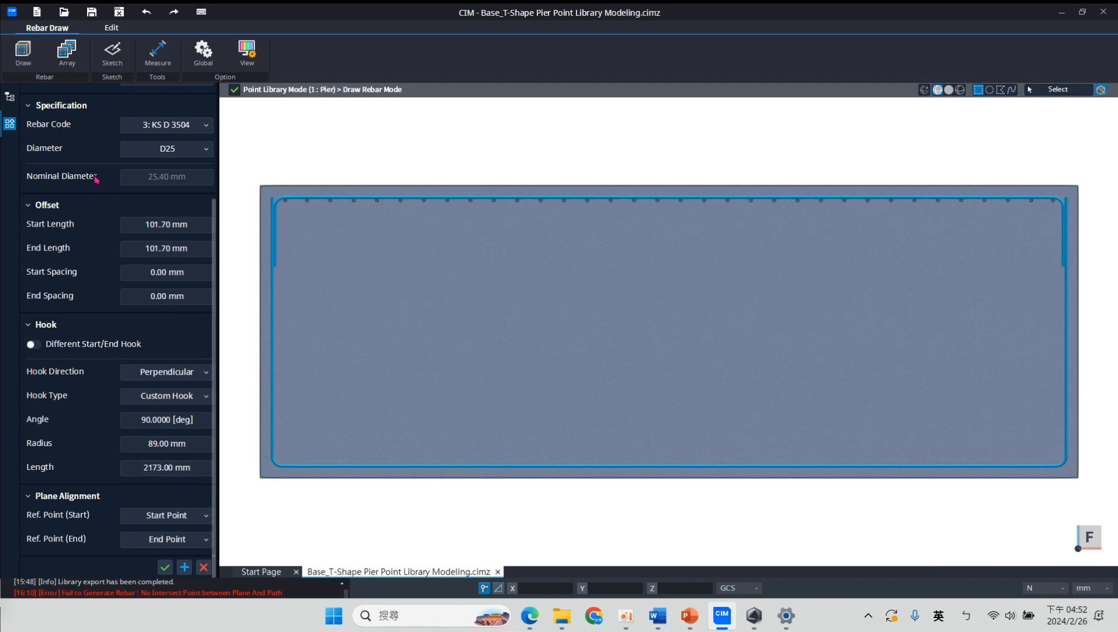
scroll(95, 178, up, 3)
click(57, 137)
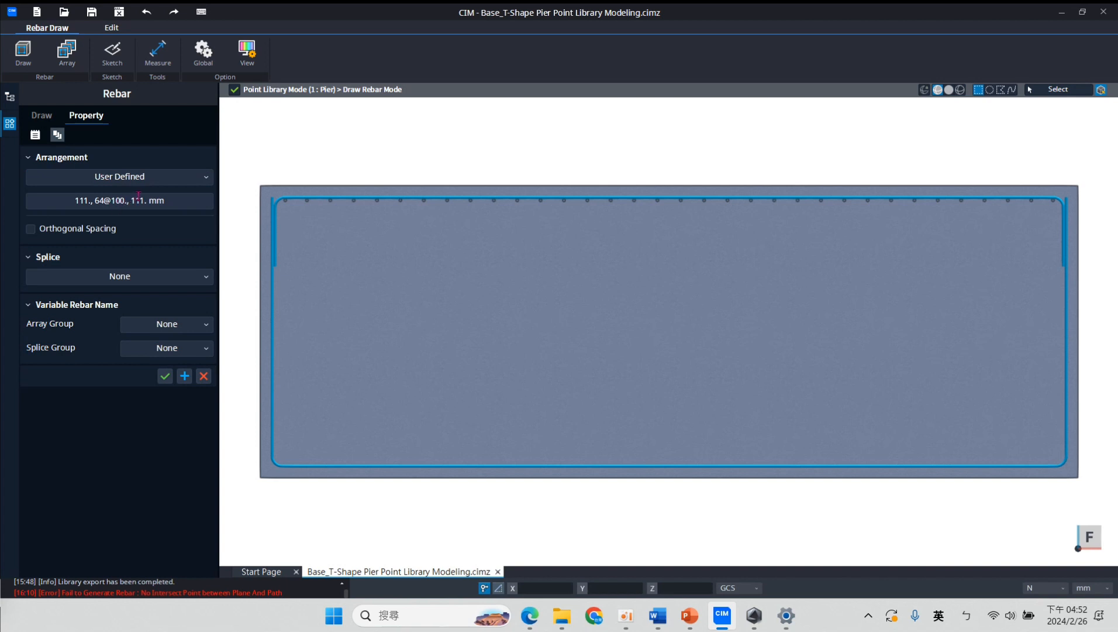
click(50, 118)
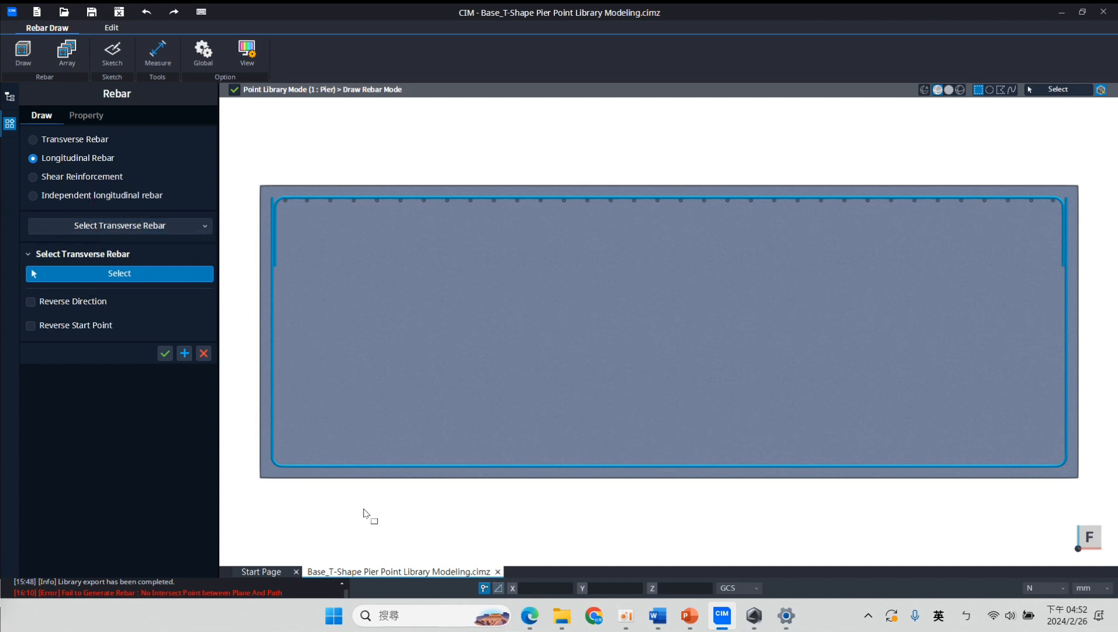
click(363, 466)
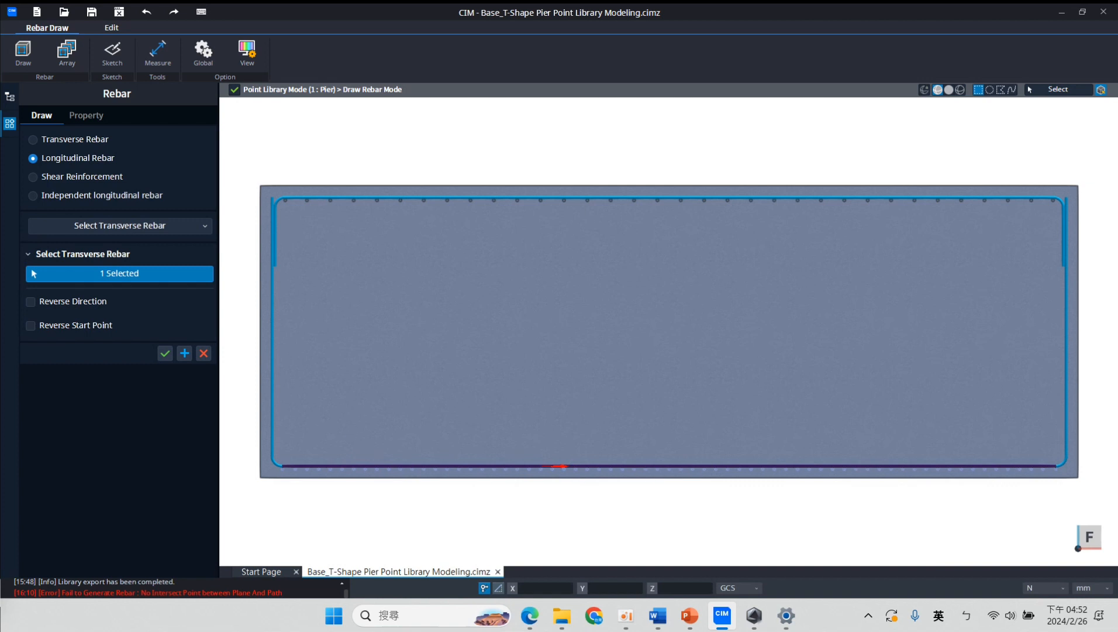
click(31, 303)
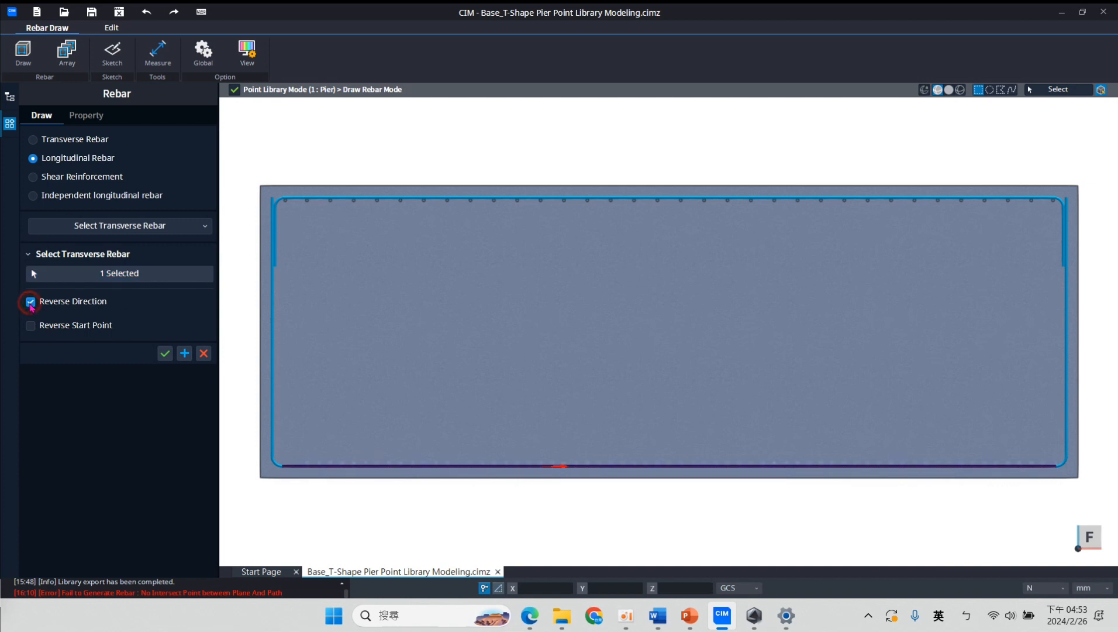
click(184, 353)
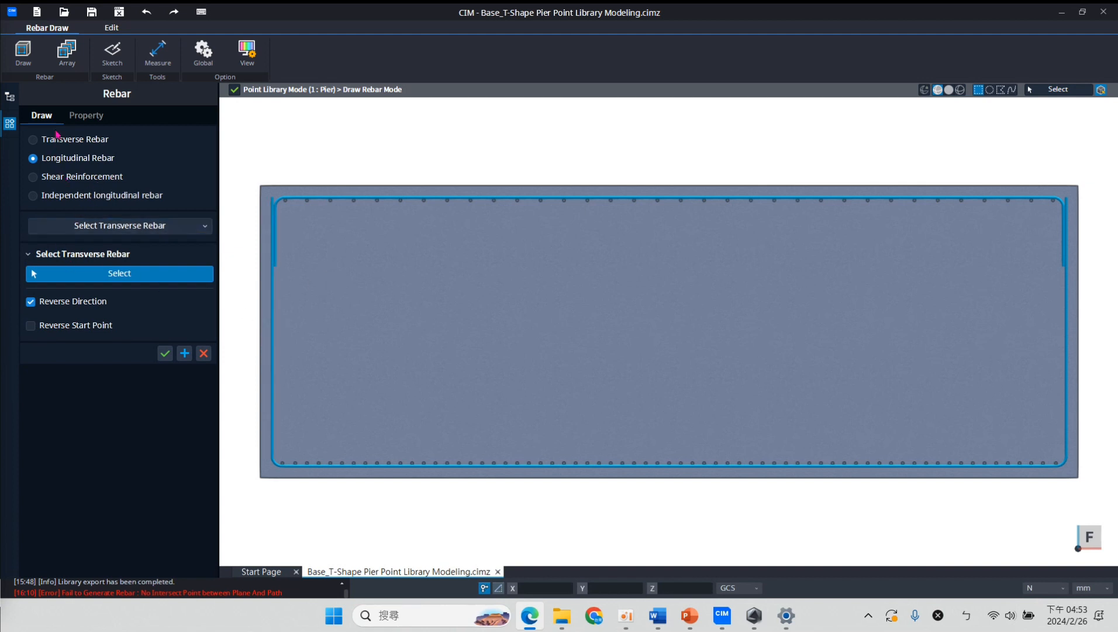
Name the next longitudinal rebar B5 and set its diameter to D16
click(85, 116)
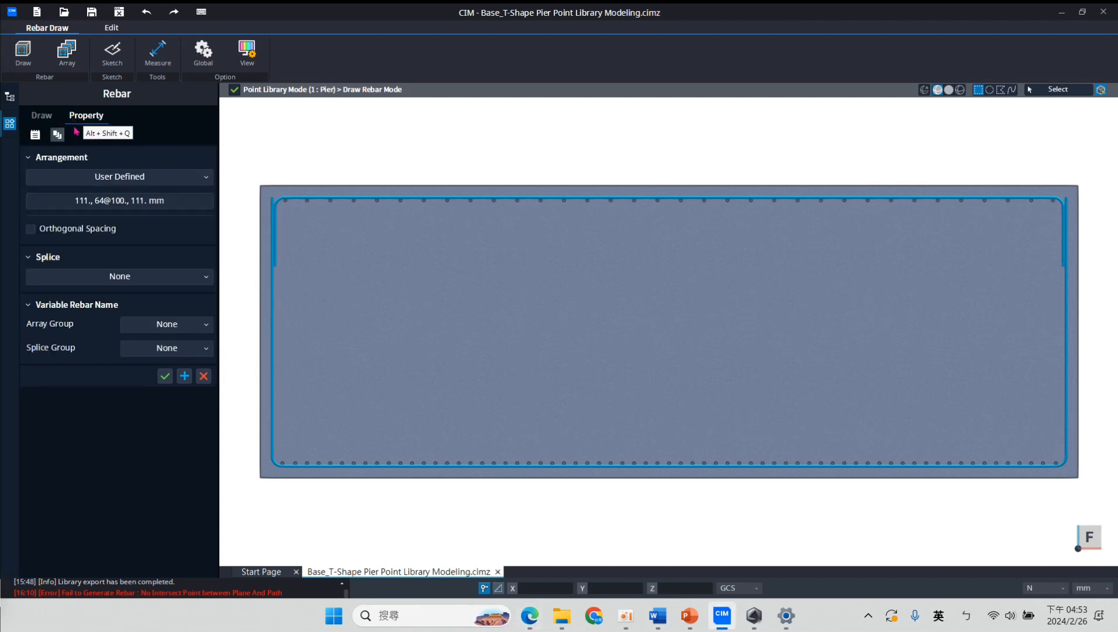
click(35, 134)
click(168, 205)
drag(175, 206, 170, 207)
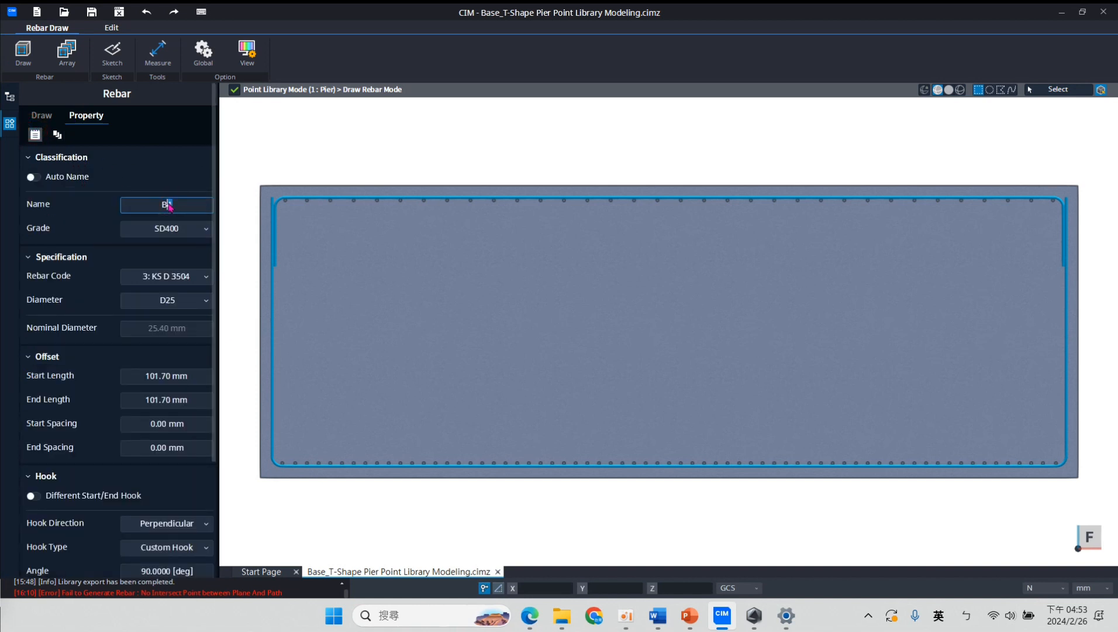
text(5)
key(Return)
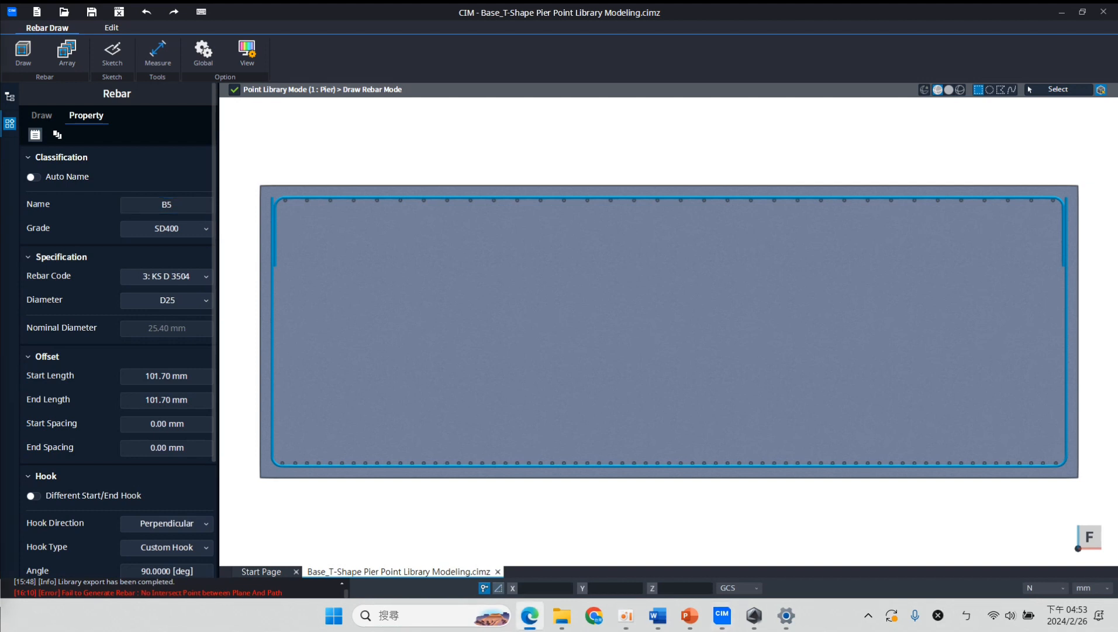
click(186, 304)
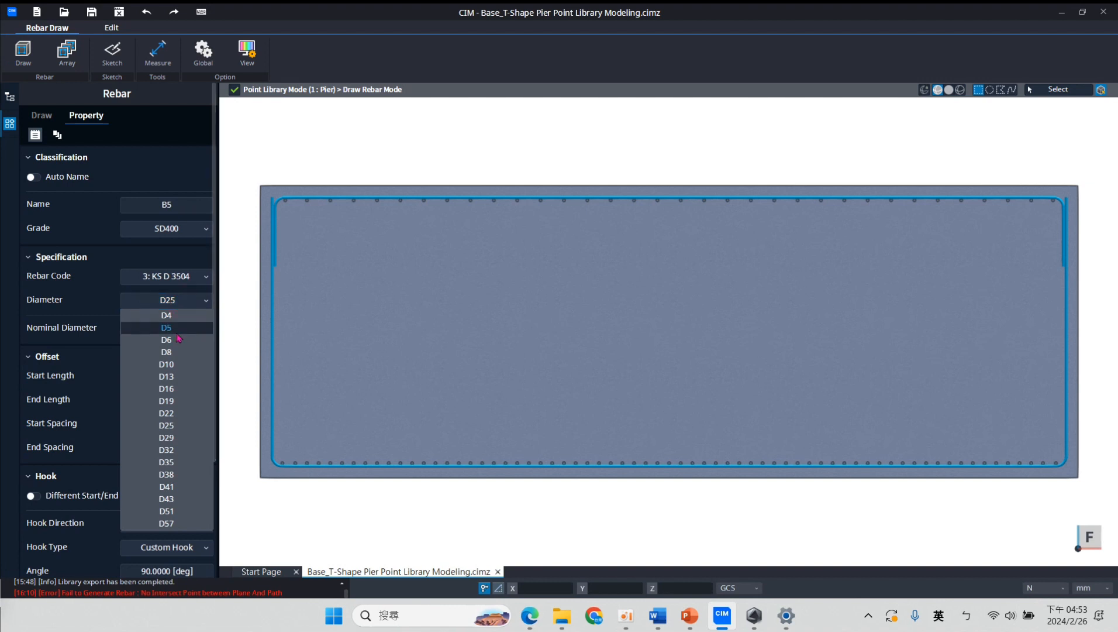
click(166, 389)
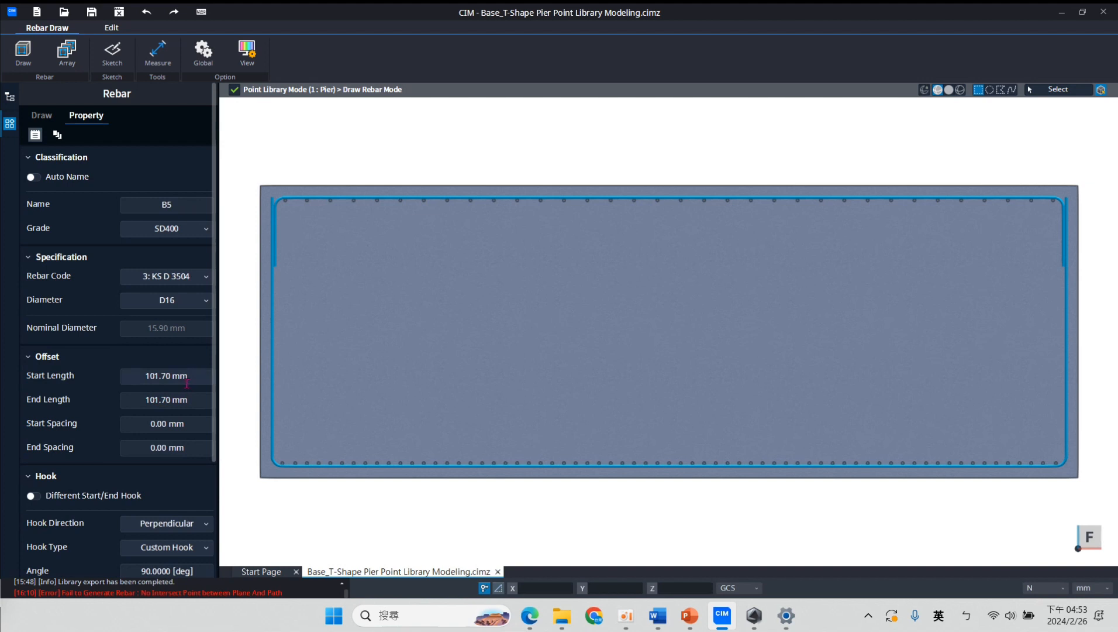
Set both the start and end length offsets of rebar B5 to 0 mm
click(193, 378)
text(0)
key(Tab)
text(0)
key(Tab)
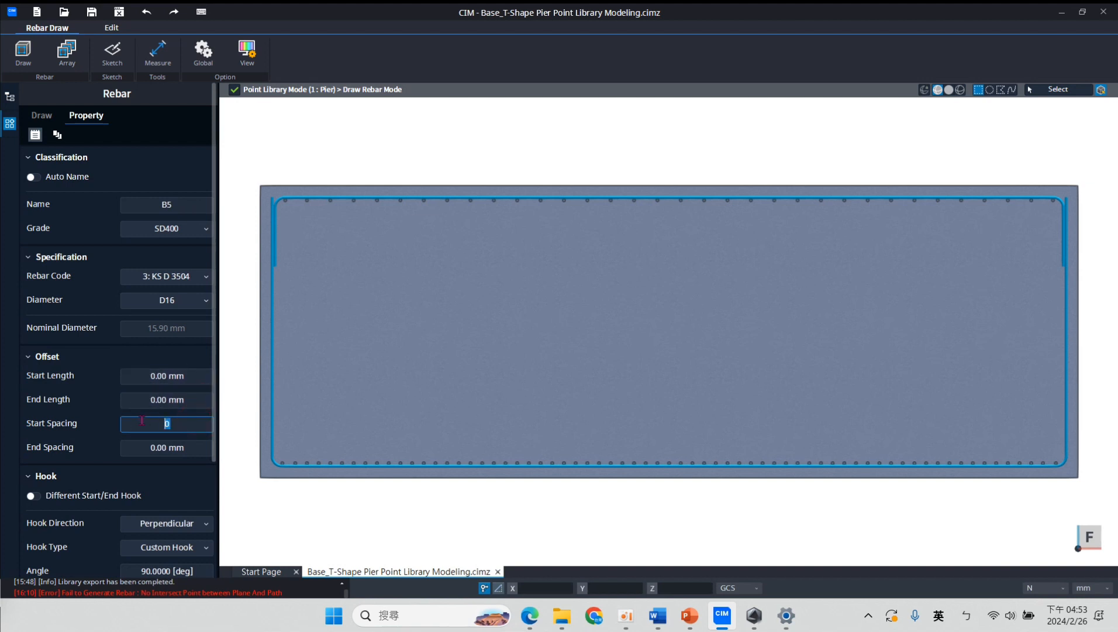
Set rebar B5's start spacing offset to 200 mm and its hook angle to -90 degrees
text(200)
scroll(183, 475, down, 3)
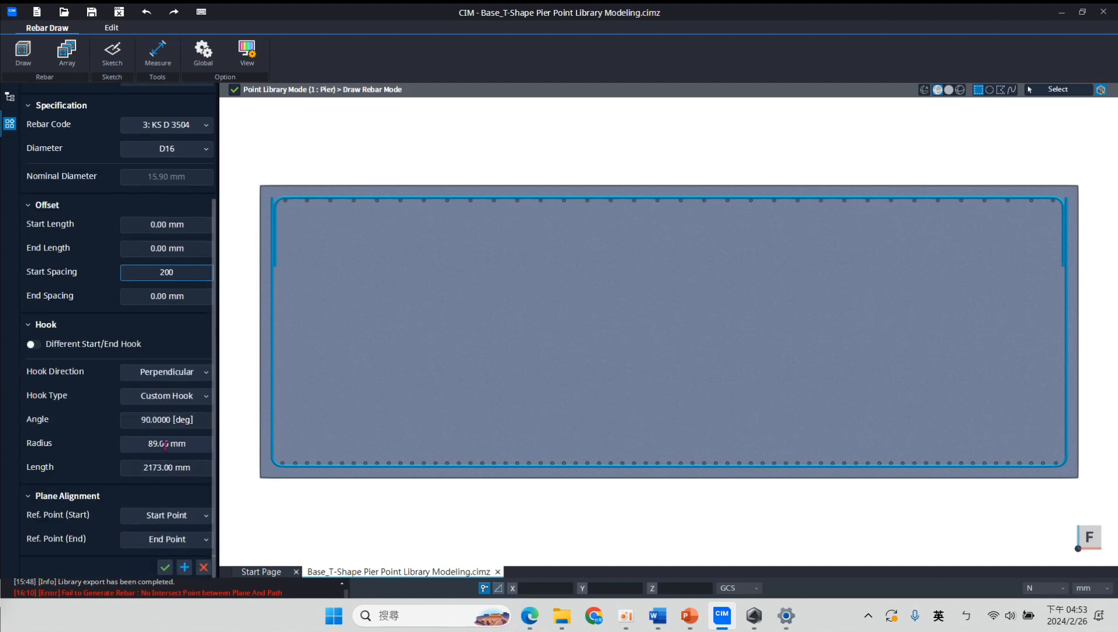
click(146, 425)
text(-90)
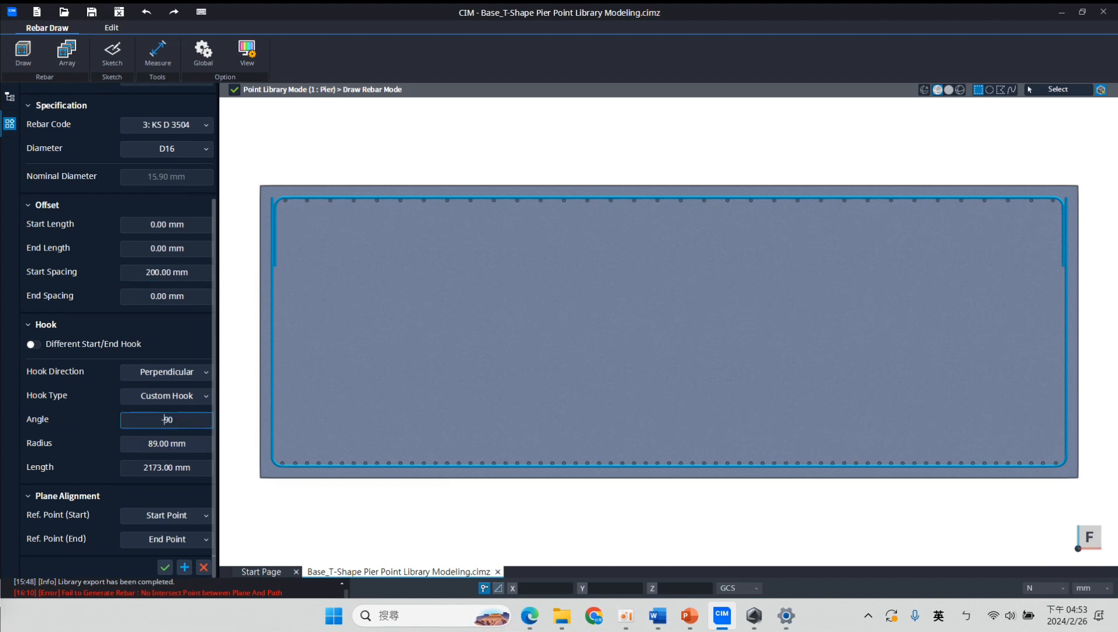
Set rebar B5's custom hook radius to 47.7 mm and its hook length to 3560 mm
click(191, 444)
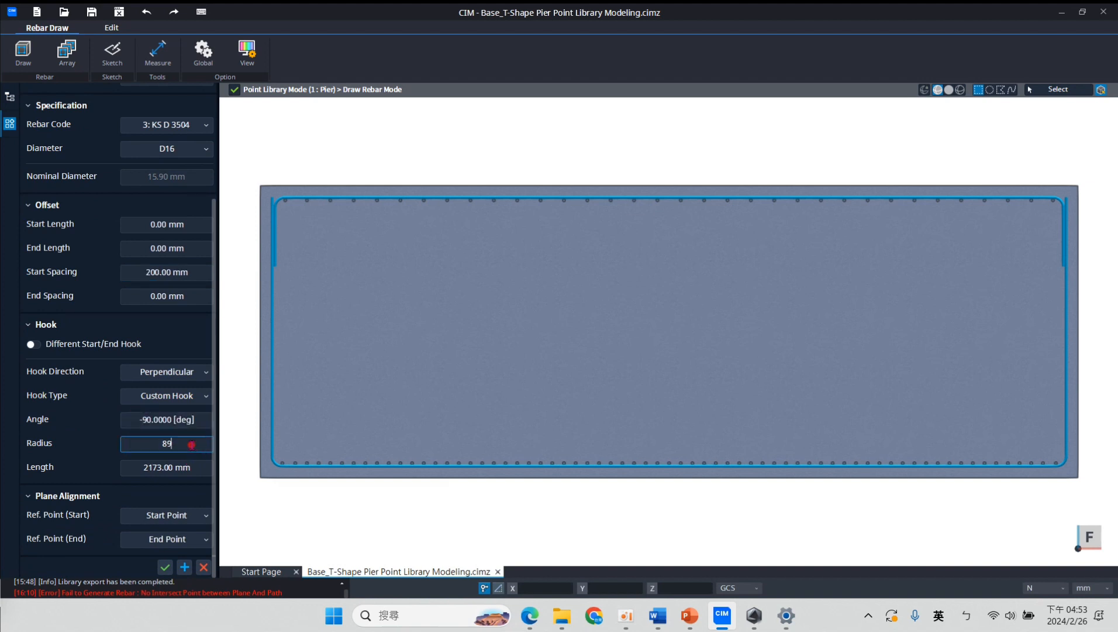
drag(191, 445, 158, 448)
text(47.7)
click(185, 468)
drag(184, 469, 147, 470)
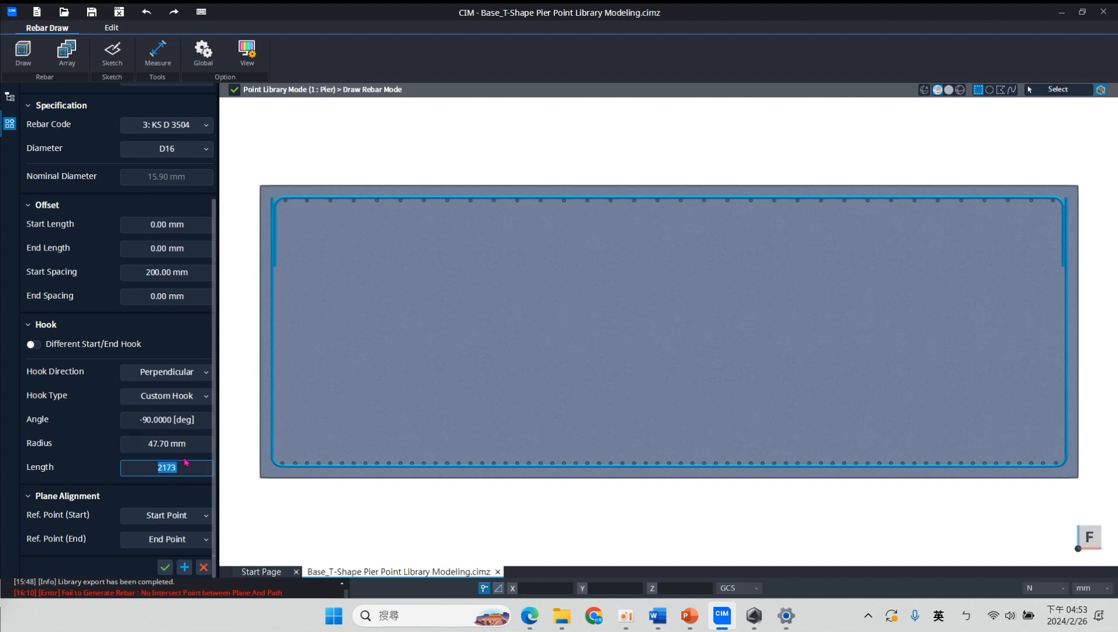
text(3540)
key(BackSpace)
key(BackSpace)
text(60)
scroll(33, 415, up, 3)
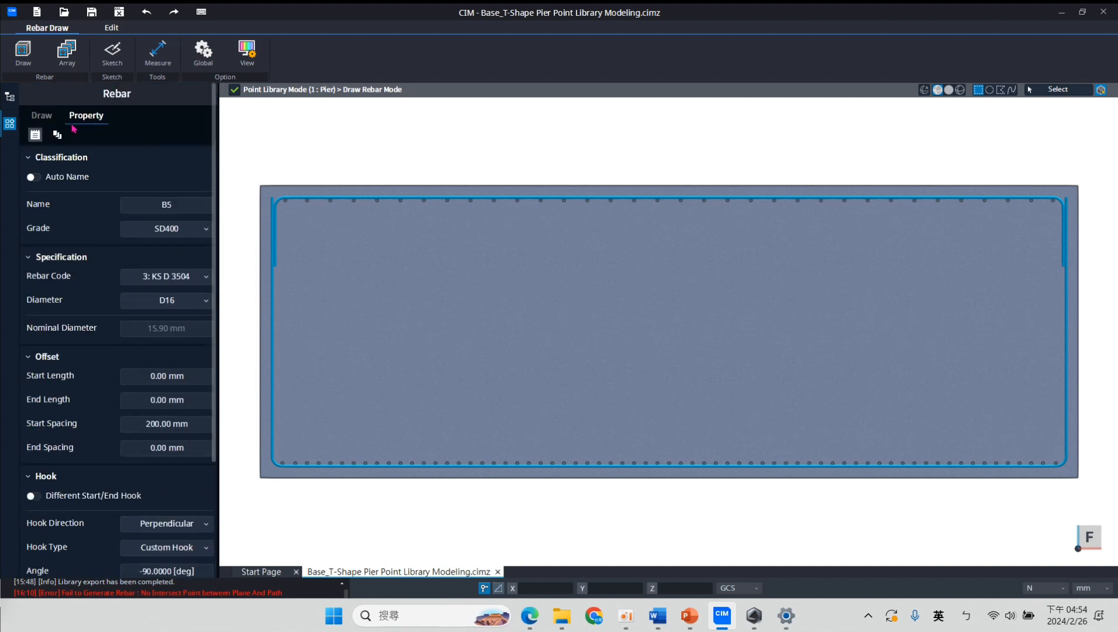
Switch rebar B5's arrangement to Pattern Spacing with a spacing of 300 mm
click(57, 134)
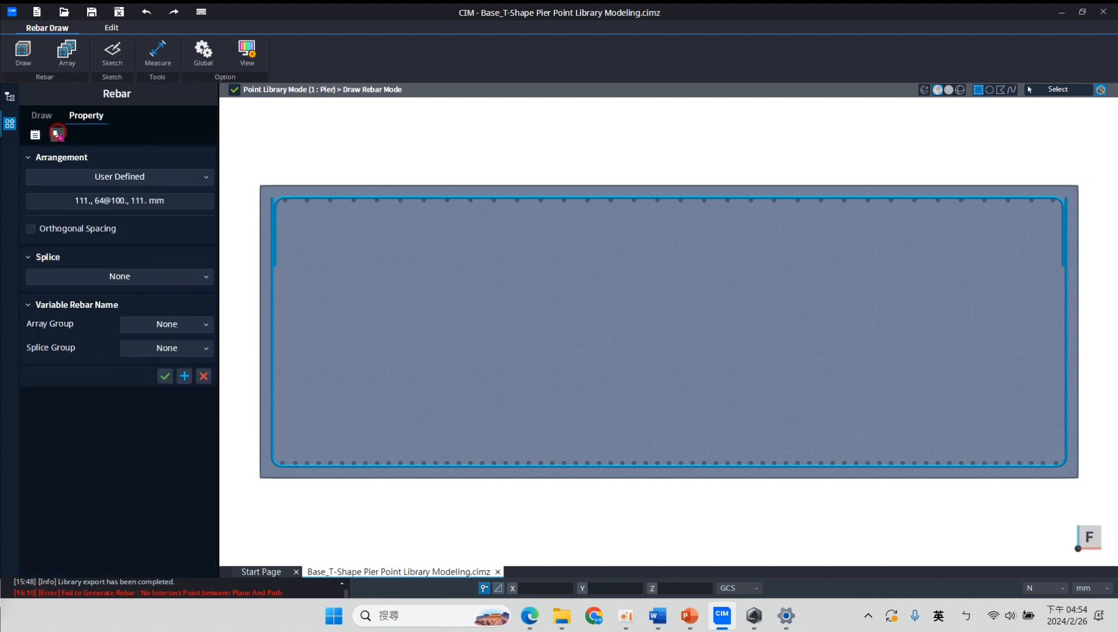
click(157, 177)
click(145, 229)
drag(175, 200, 76, 200)
text(300)
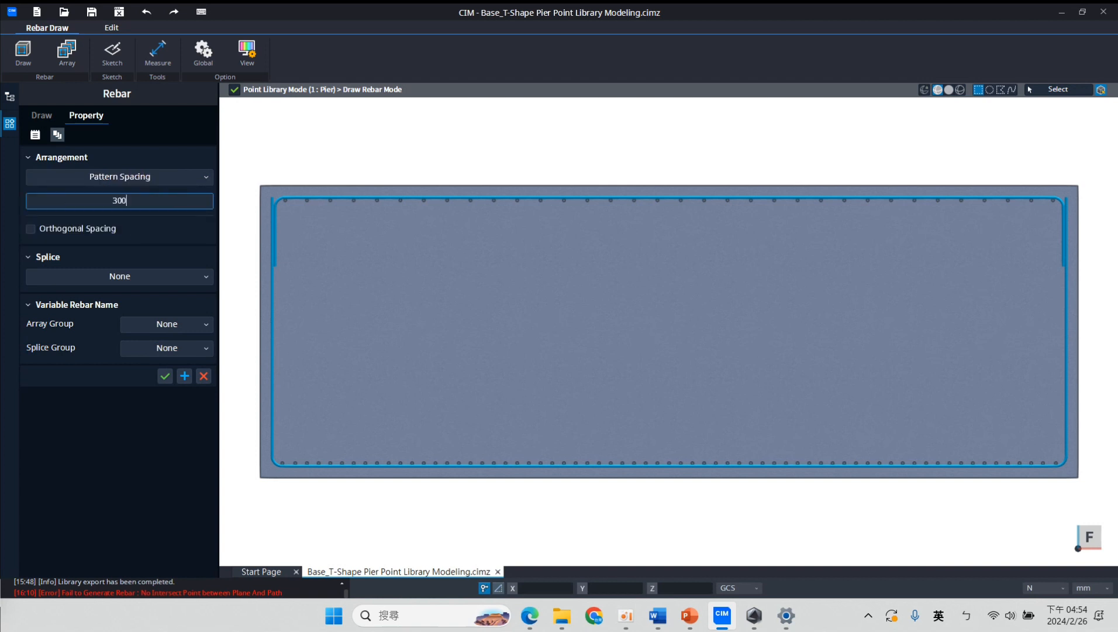
Generate longitudinal rebar B5 along the foundation's left vertical transverse bar in front view, with its direction reversed
click(35, 135)
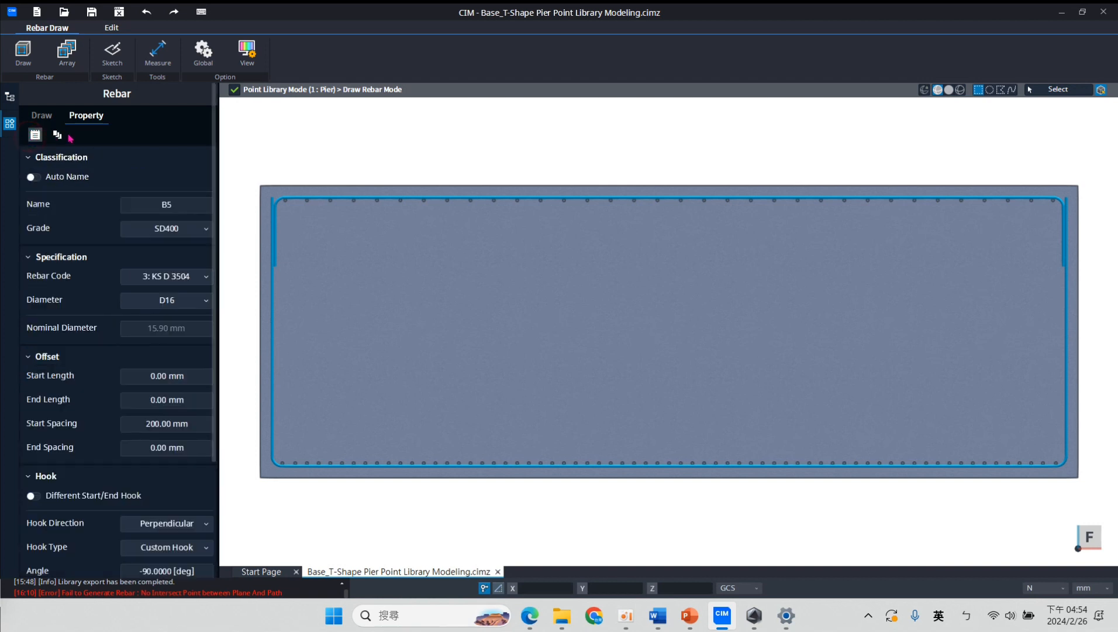
click(41, 117)
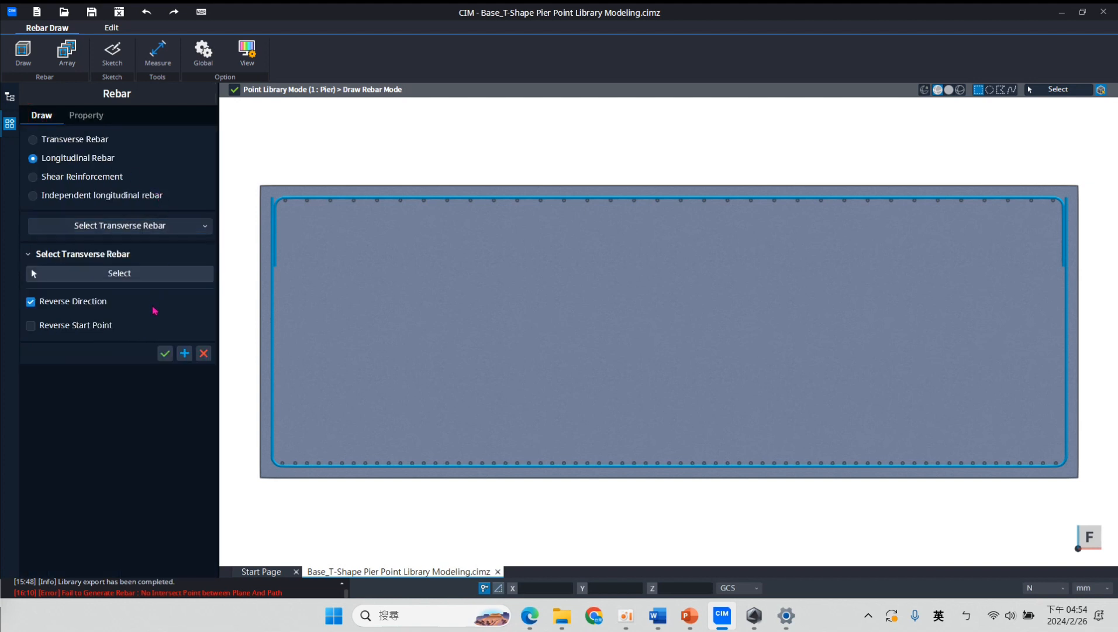
click(116, 272)
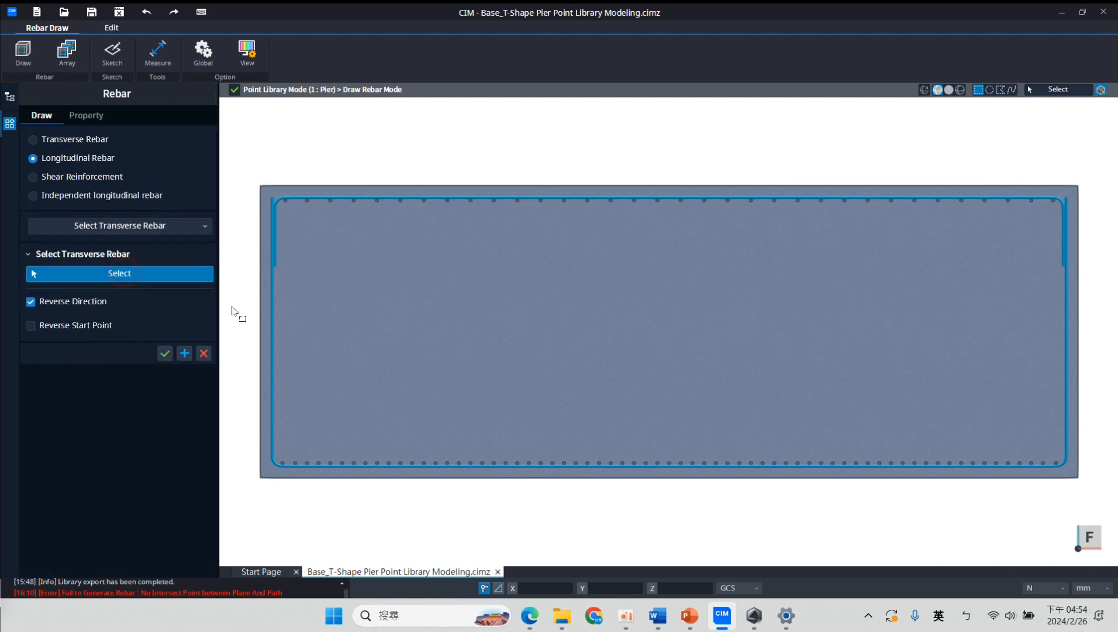
click(271, 327)
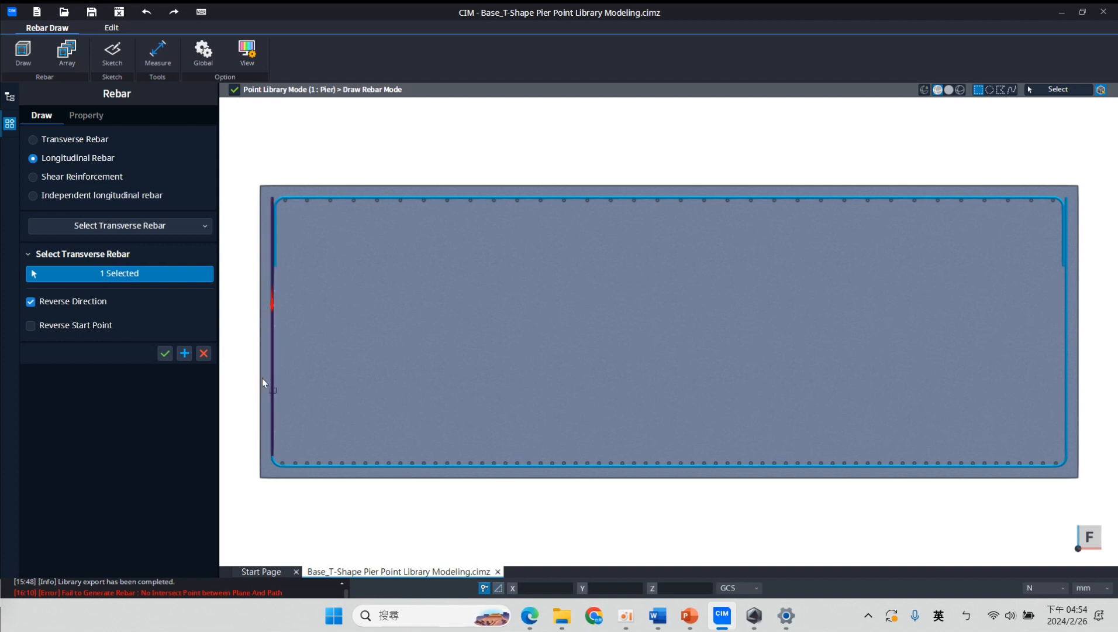
click(183, 353)
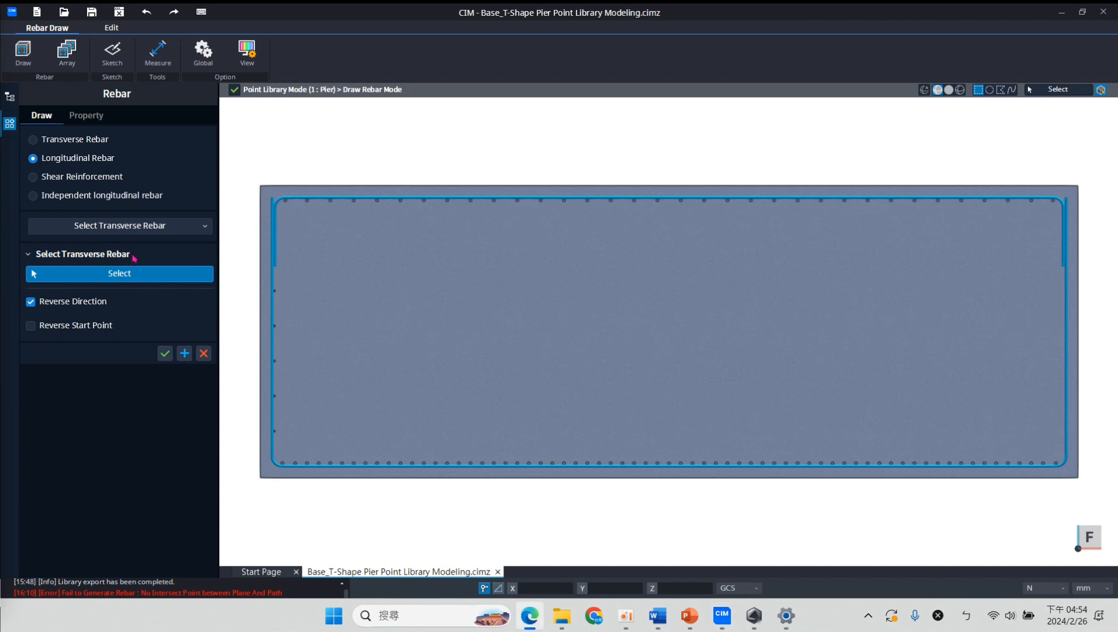
Name the next longitudinal rebar B6, set its start spacing offset to 226.9 mm, and check its hook settings
click(85, 115)
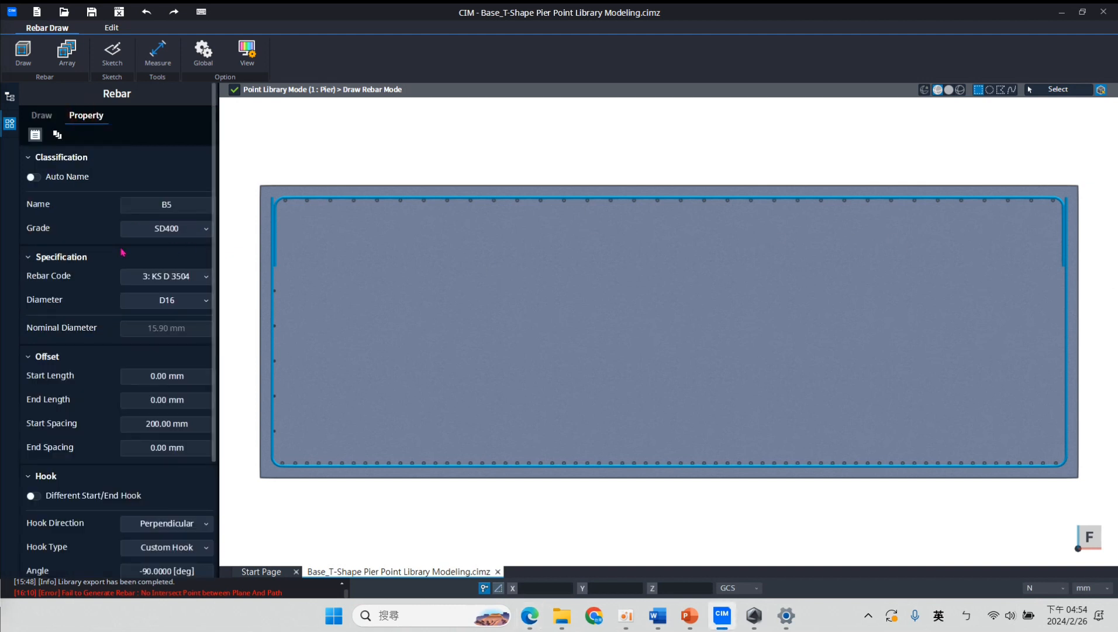
click(182, 203)
key(BackSpace)
text(6)
click(189, 426)
text(22)
text(6.9)
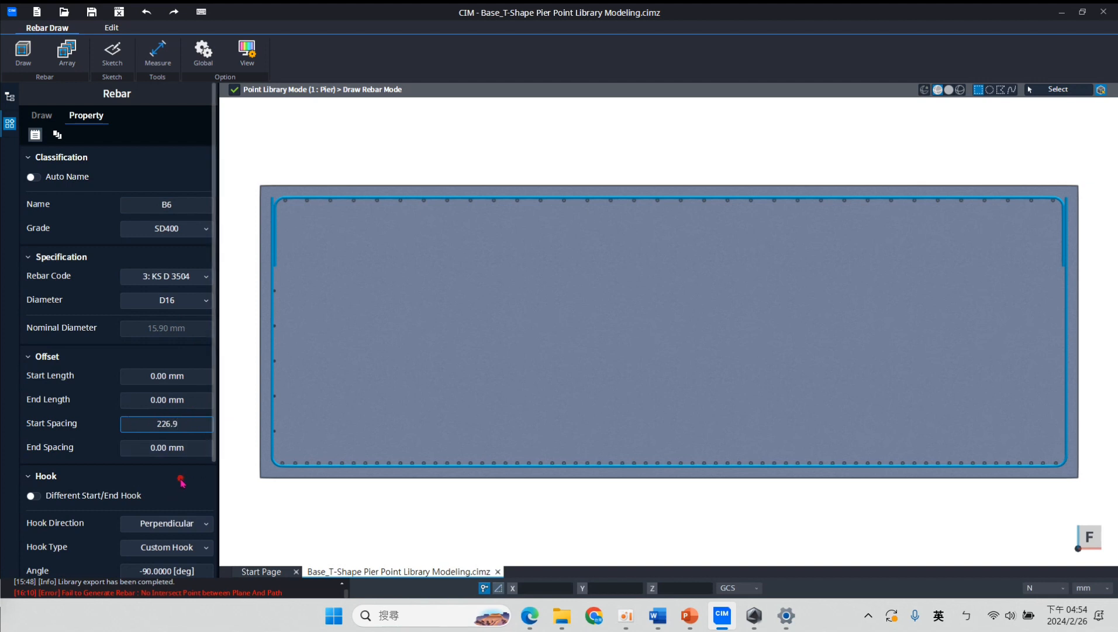
scroll(181, 481, down, 5)
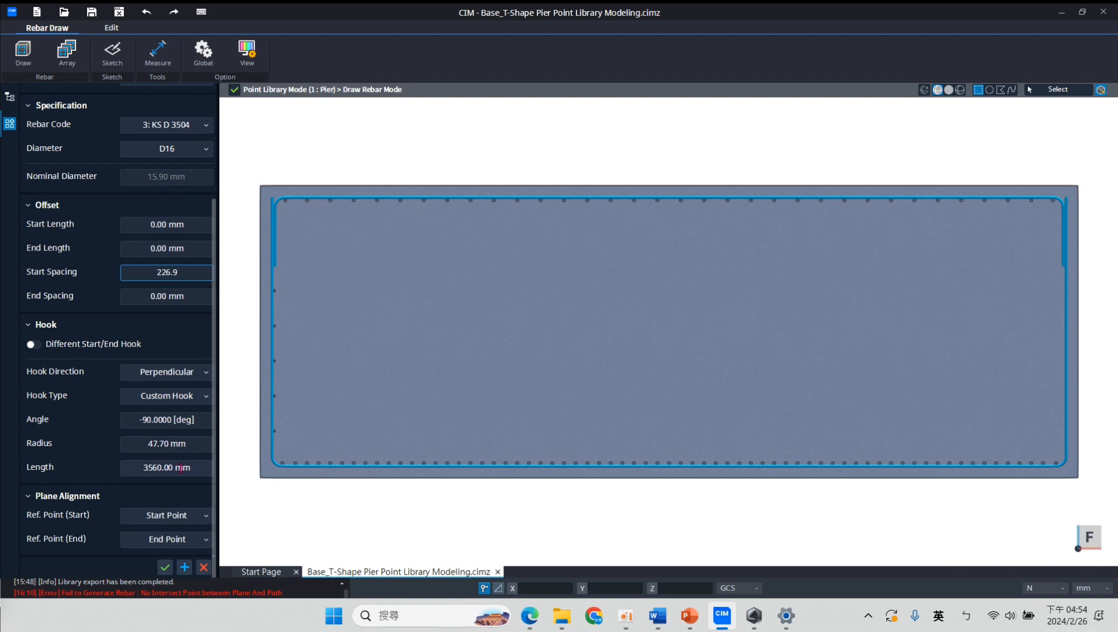
click(180, 467)
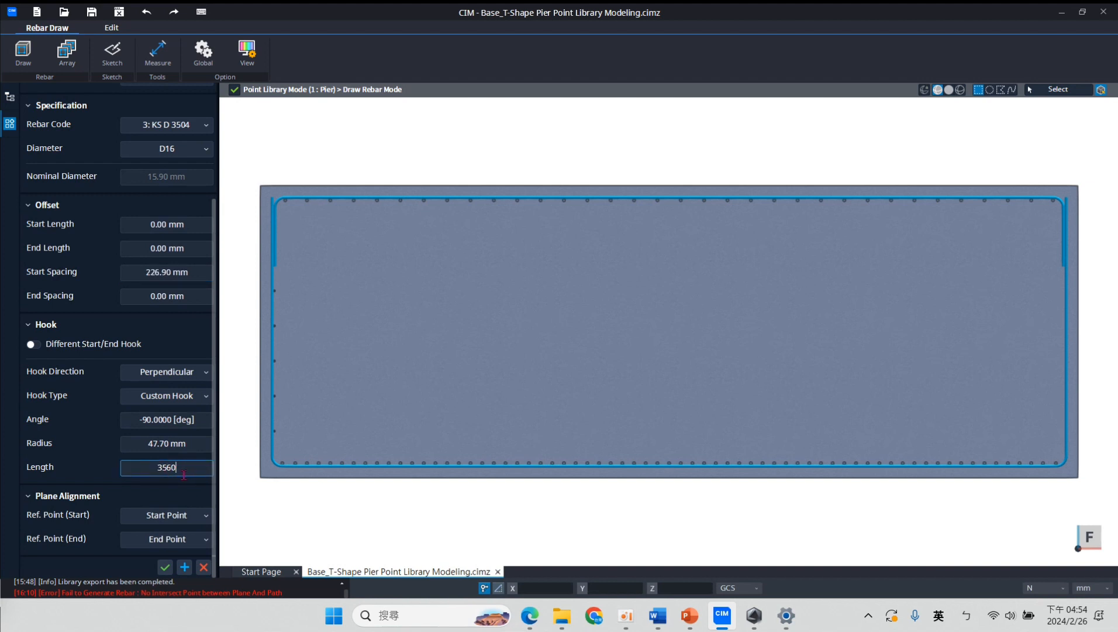
scroll(120, 251, up, 5)
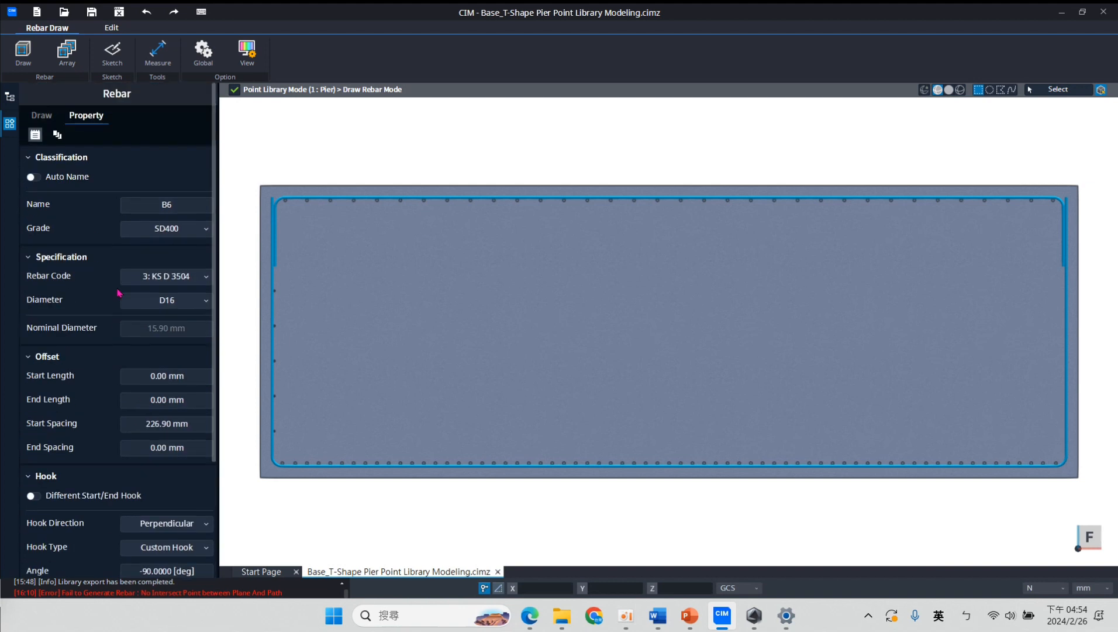
Check rebar B6's arrangement and generate it along the foundation's right vertical transverse bar in front view, with direction reversed
click(57, 135)
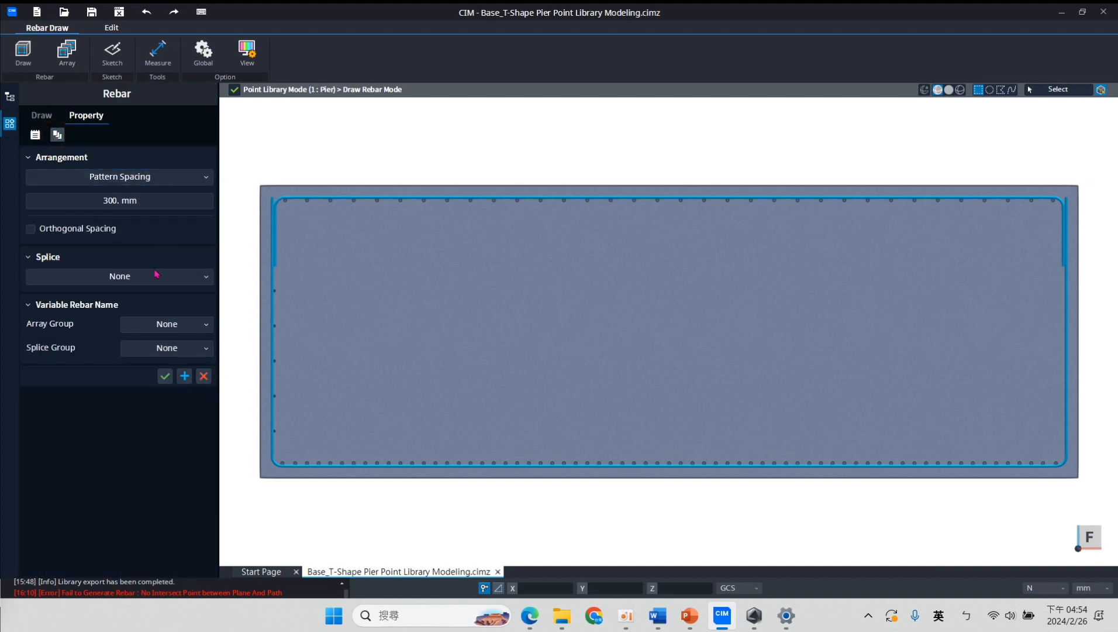
click(42, 115)
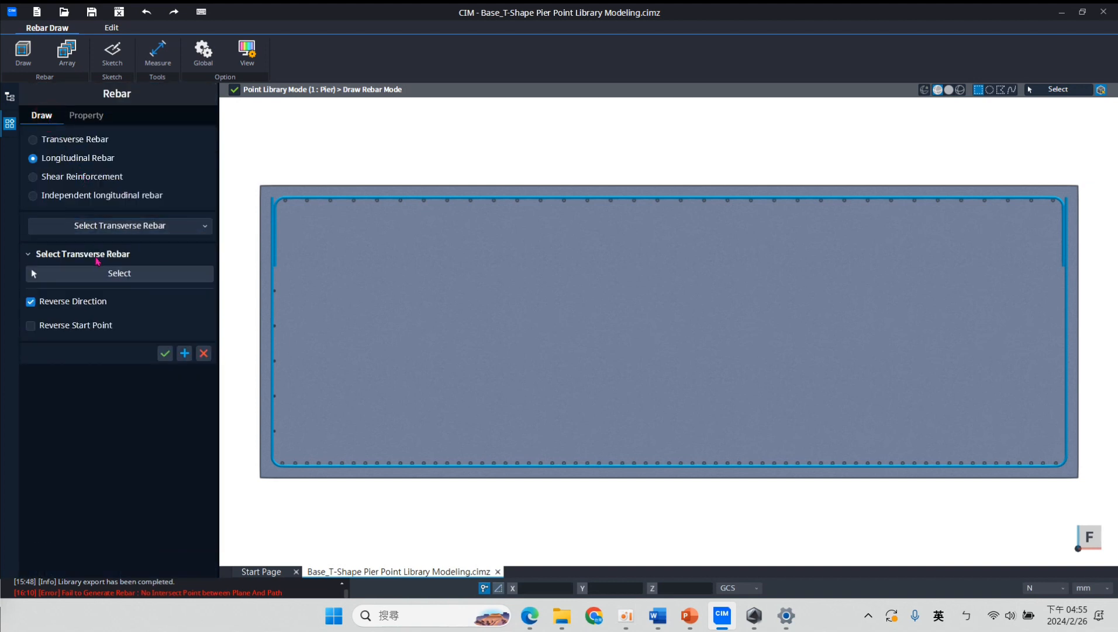
click(99, 274)
click(1065, 322)
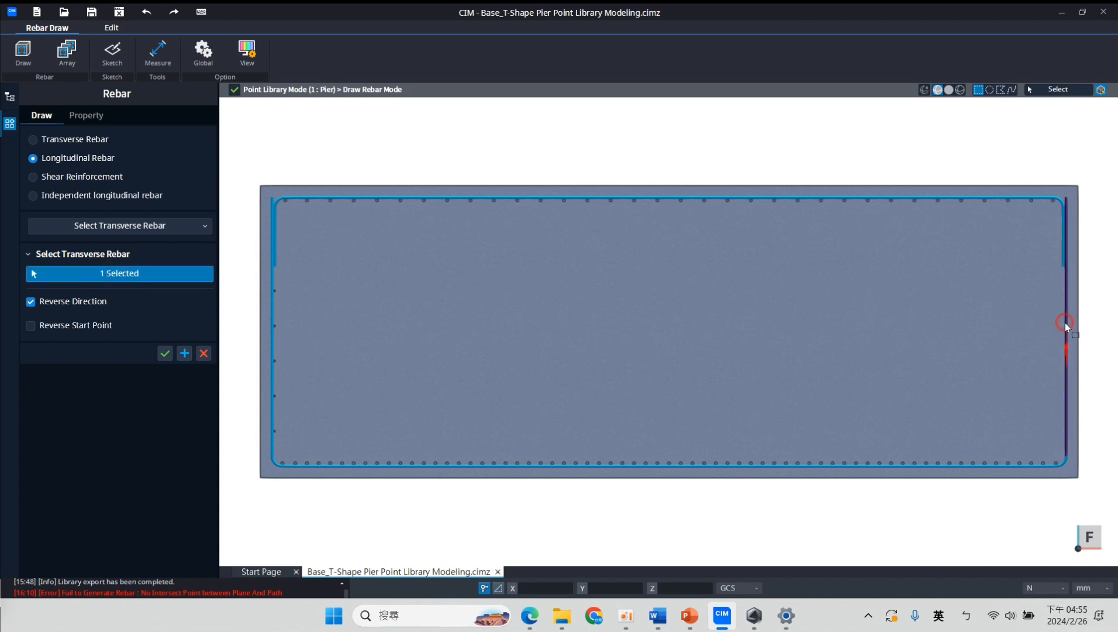
click(182, 354)
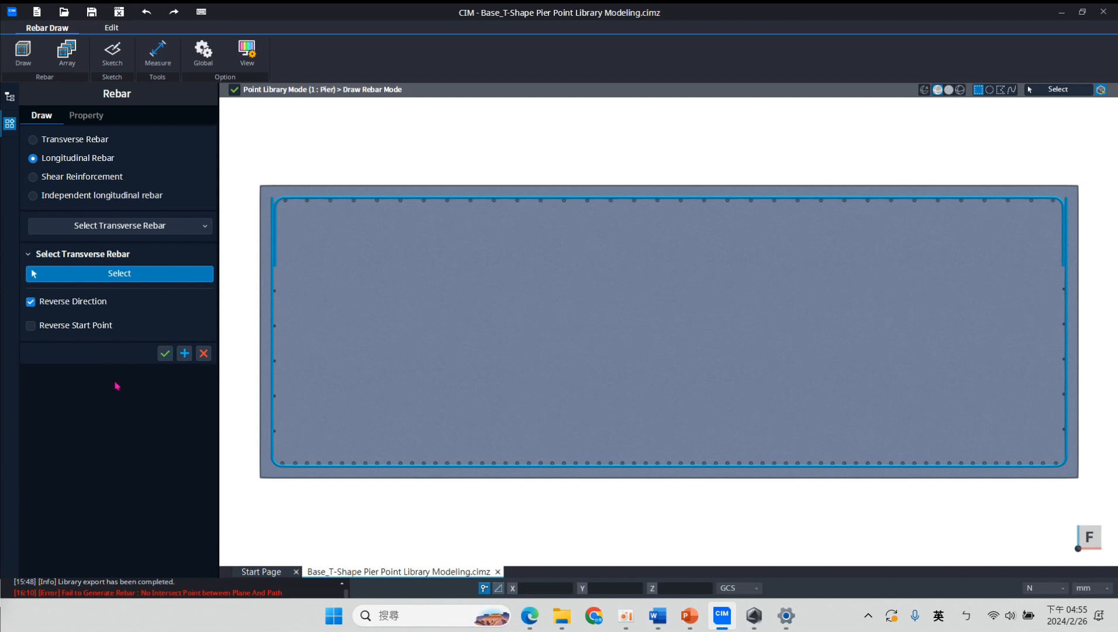
Finish drawing rebar and exit Draw Rebar Mode back to the whole pier model
click(529, 615)
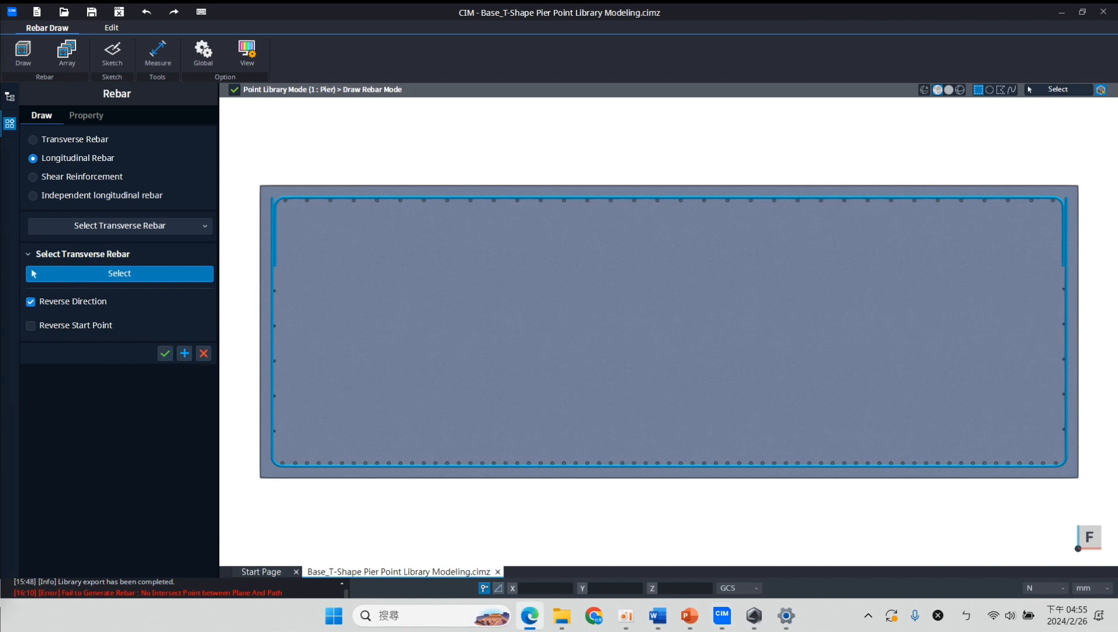
click(204, 354)
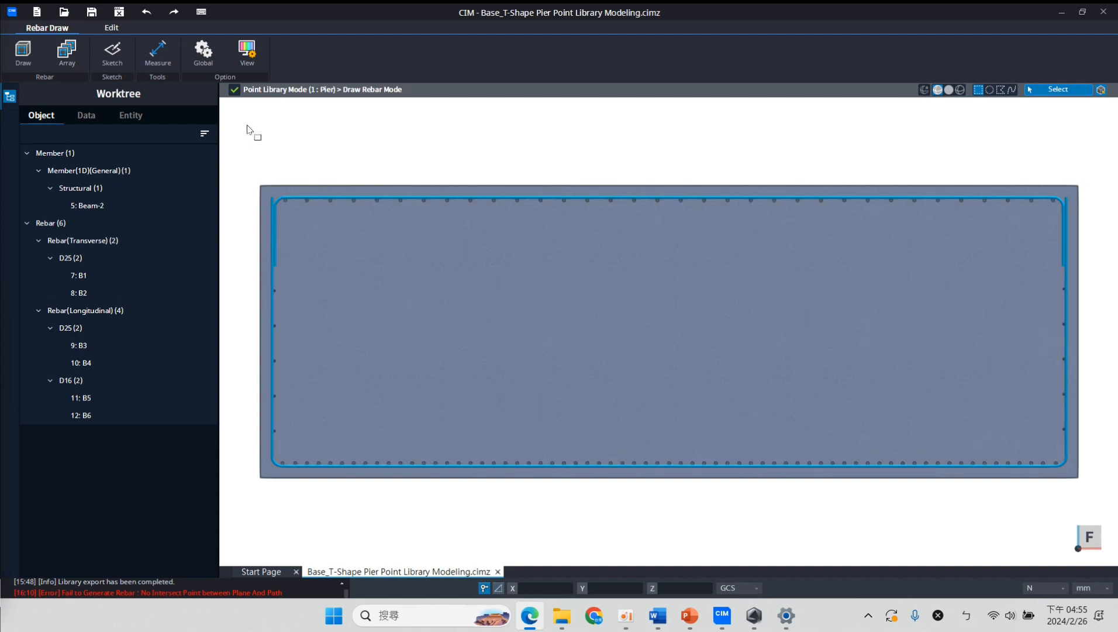
click(236, 90)
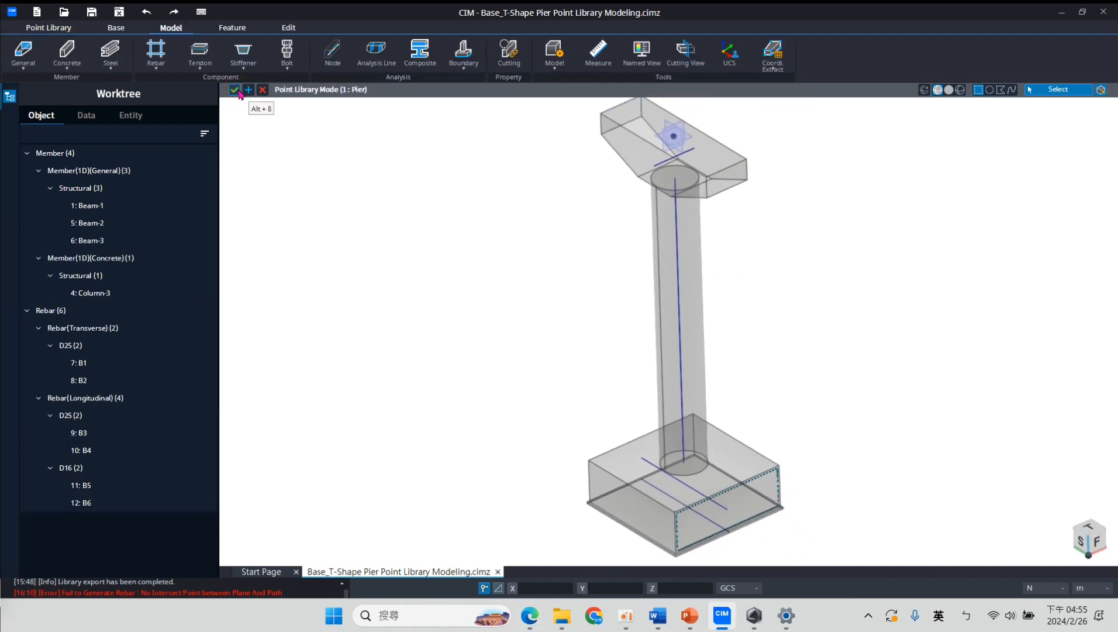
Start a Tapered Array of rebar and select all six rebar objects in the foundation as its source
click(162, 66)
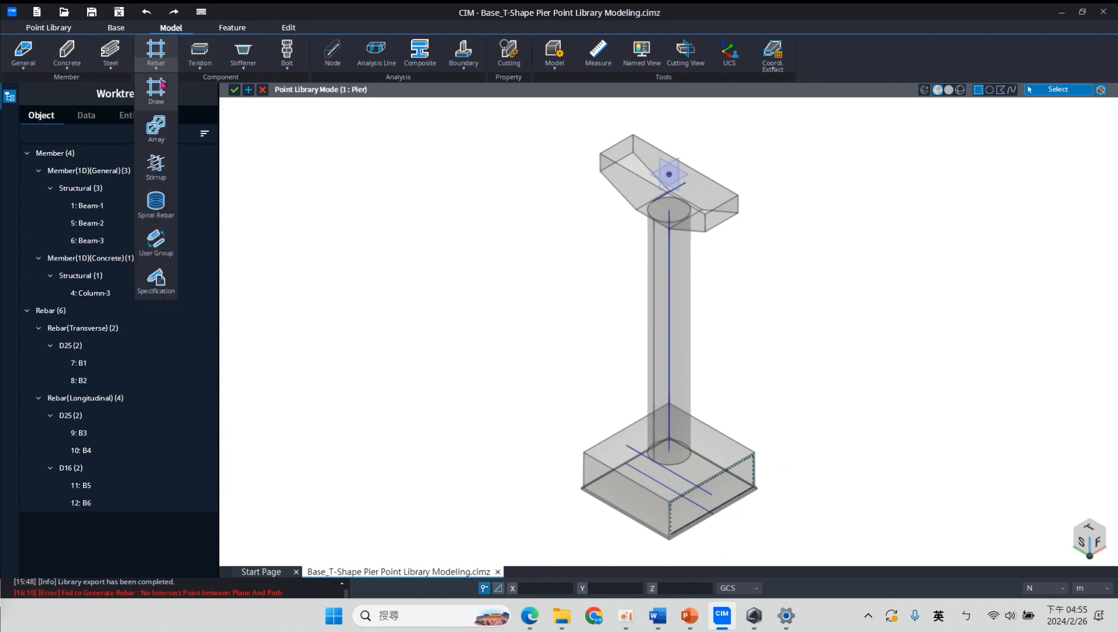
click(159, 123)
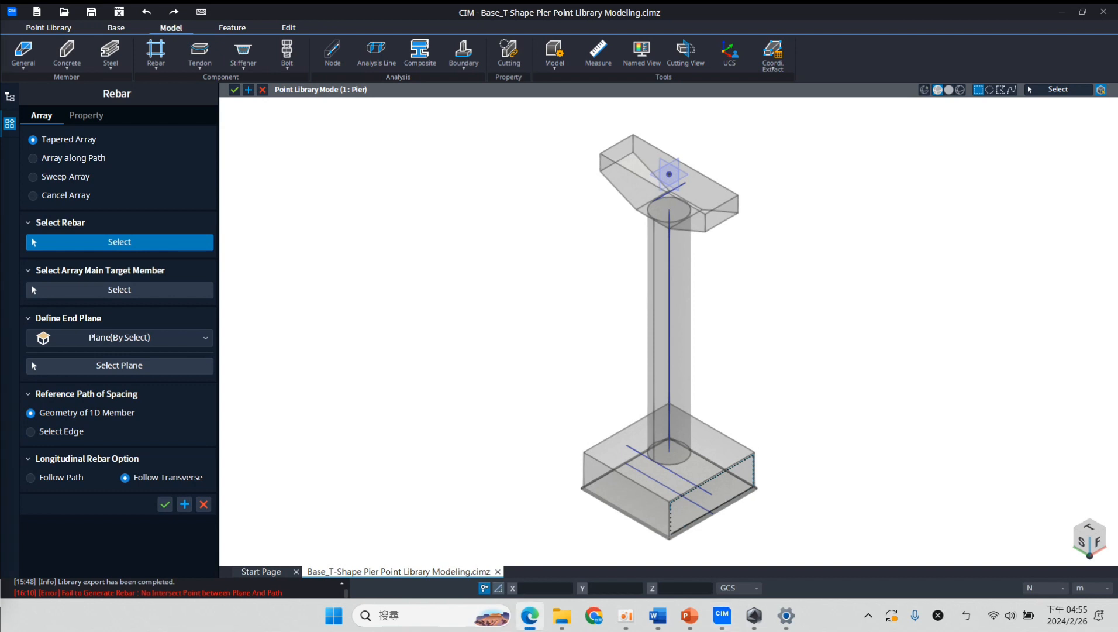
click(31, 140)
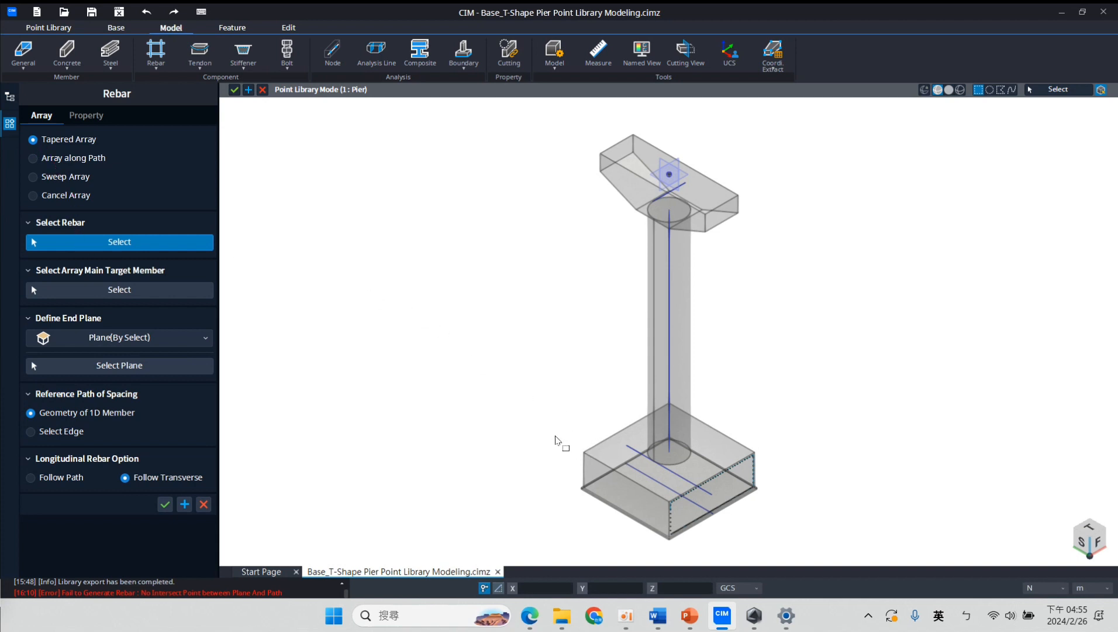
drag(520, 418, 799, 547)
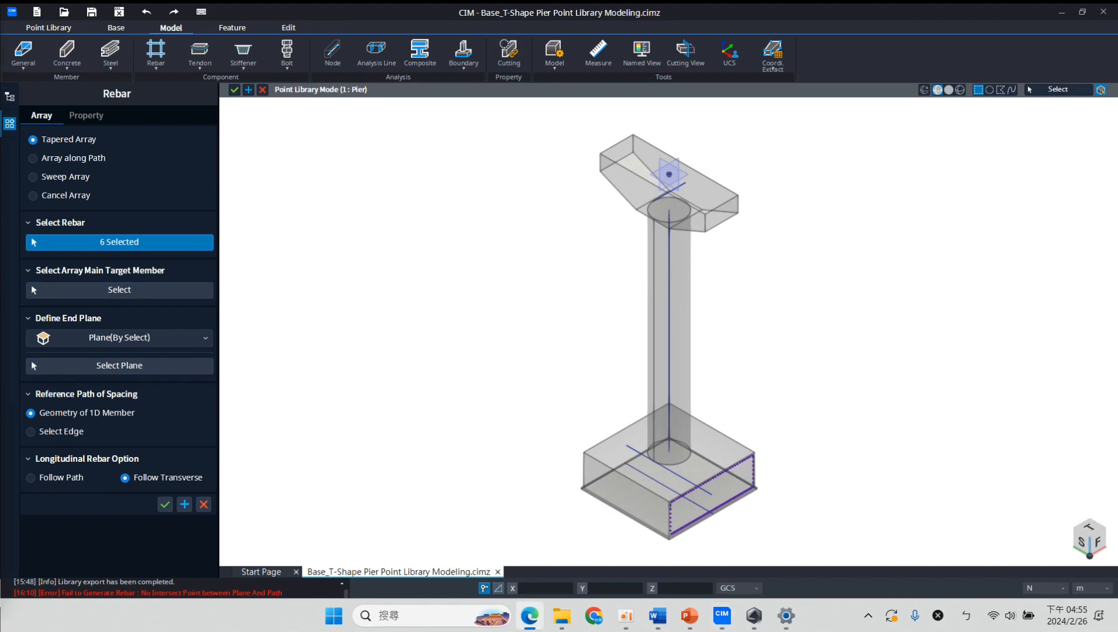
Define the array's end plane by selecting the foundation face opposite the rebar cage
click(142, 365)
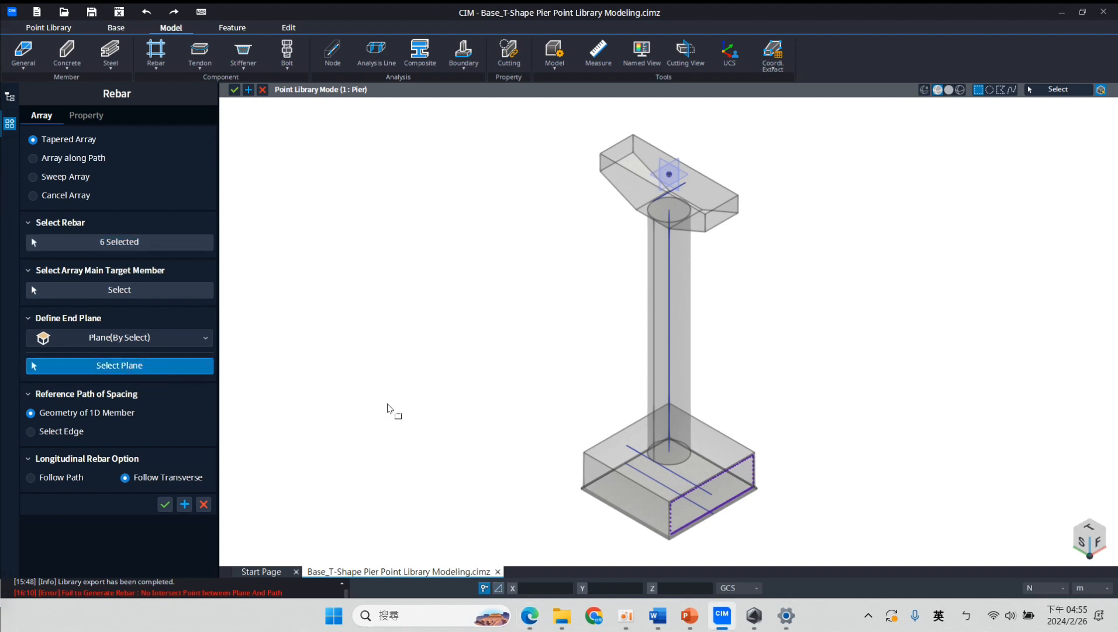
middle_drag(398, 383, 684, 419)
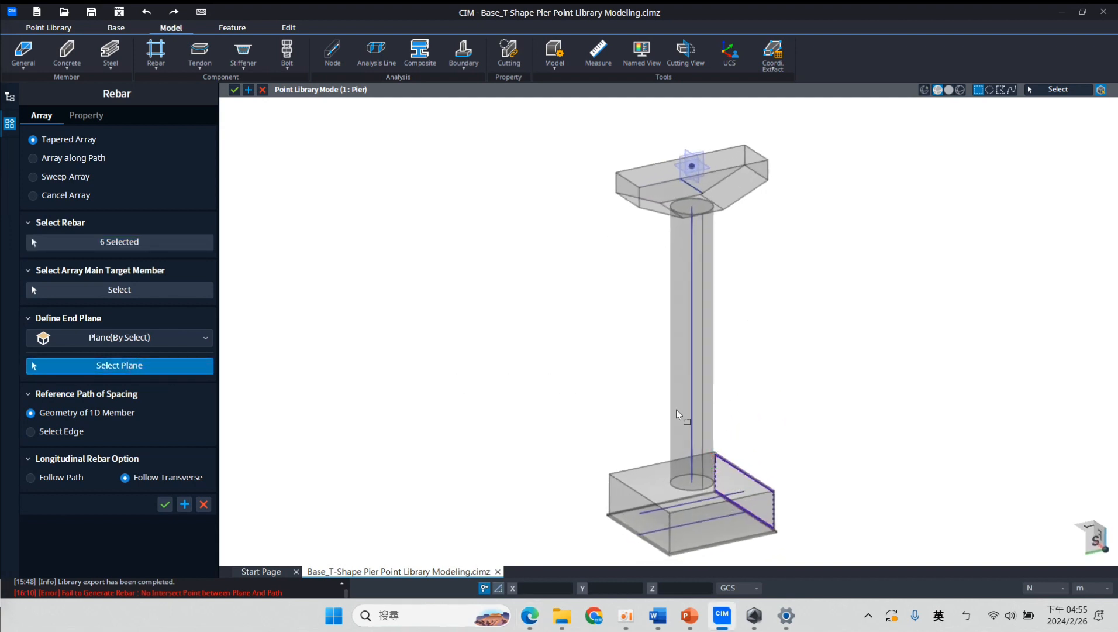
click(622, 508)
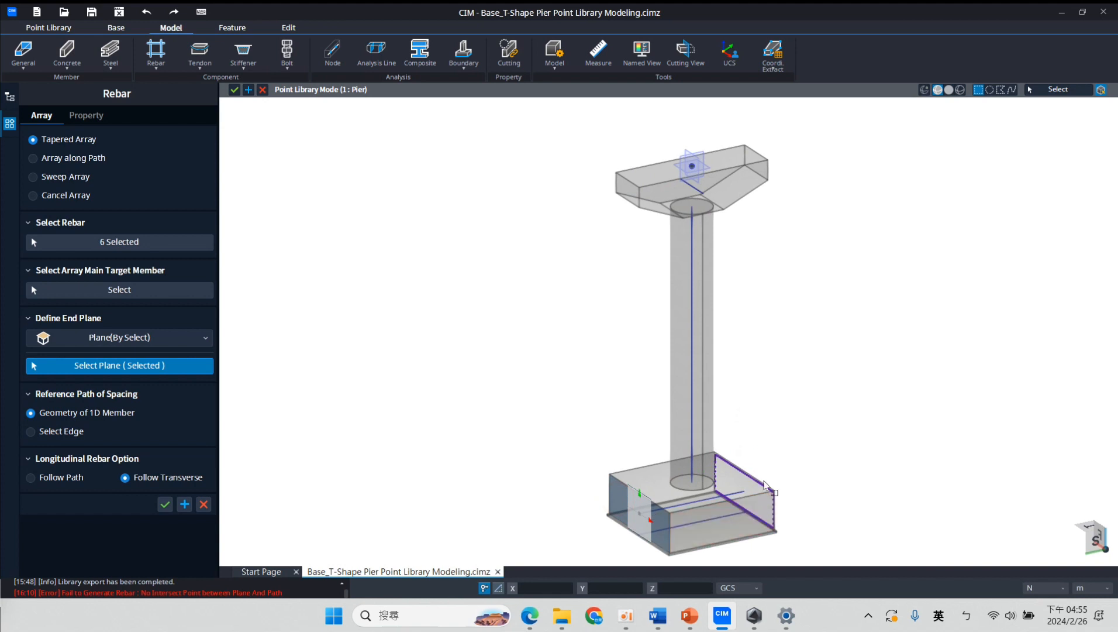
middle_drag(856, 462, 509, 398)
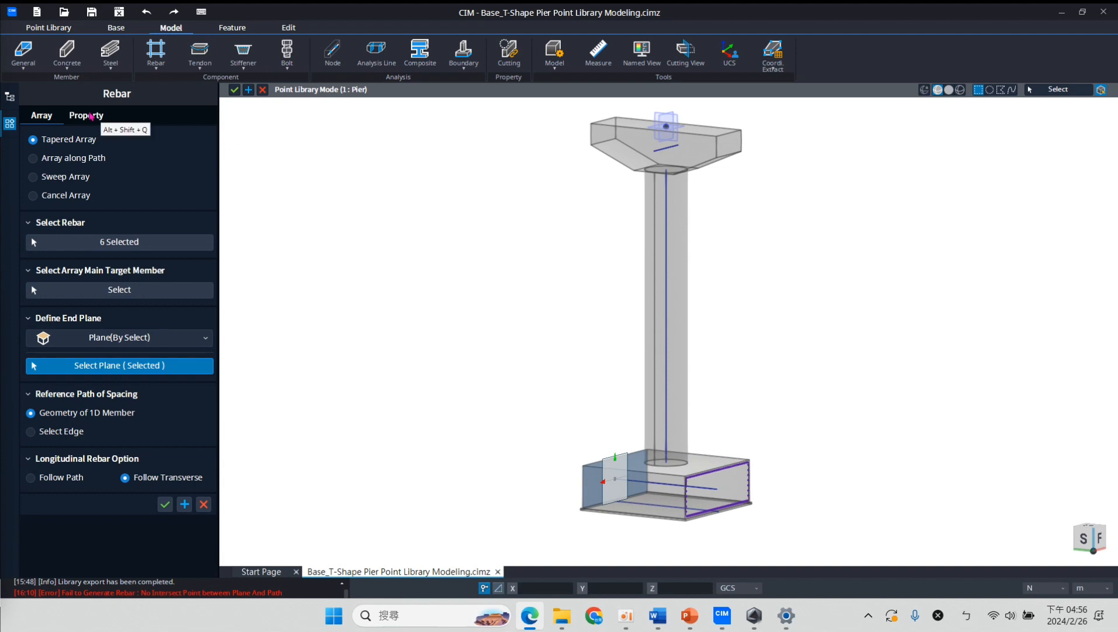
Review the array's spacing arrangement and its Adjust at option, and return to the array definition
click(87, 115)
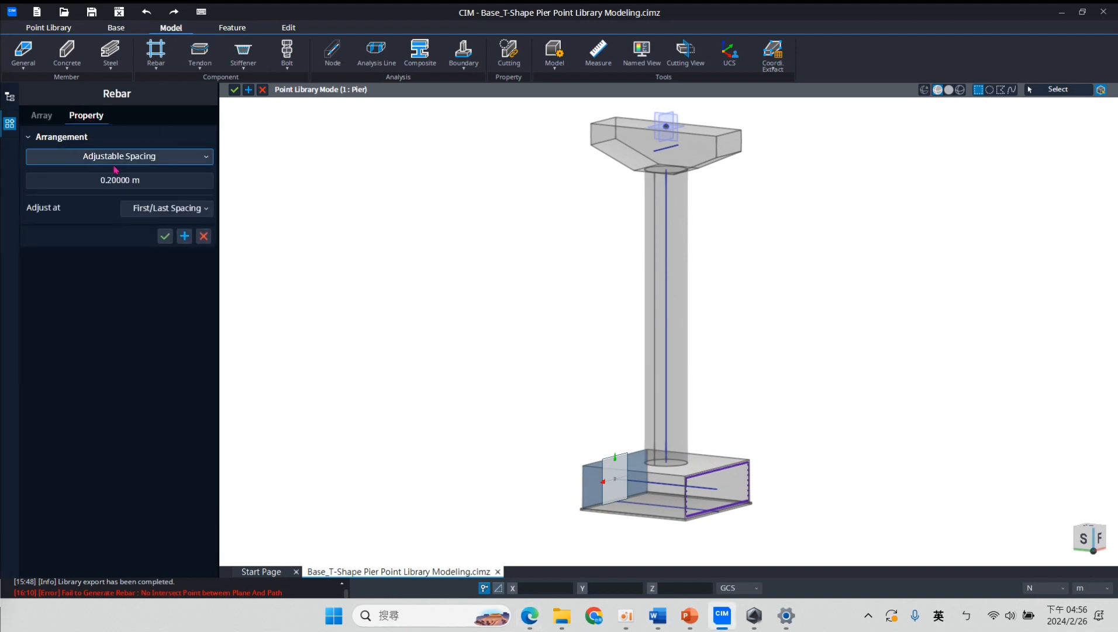
click(164, 210)
click(144, 261)
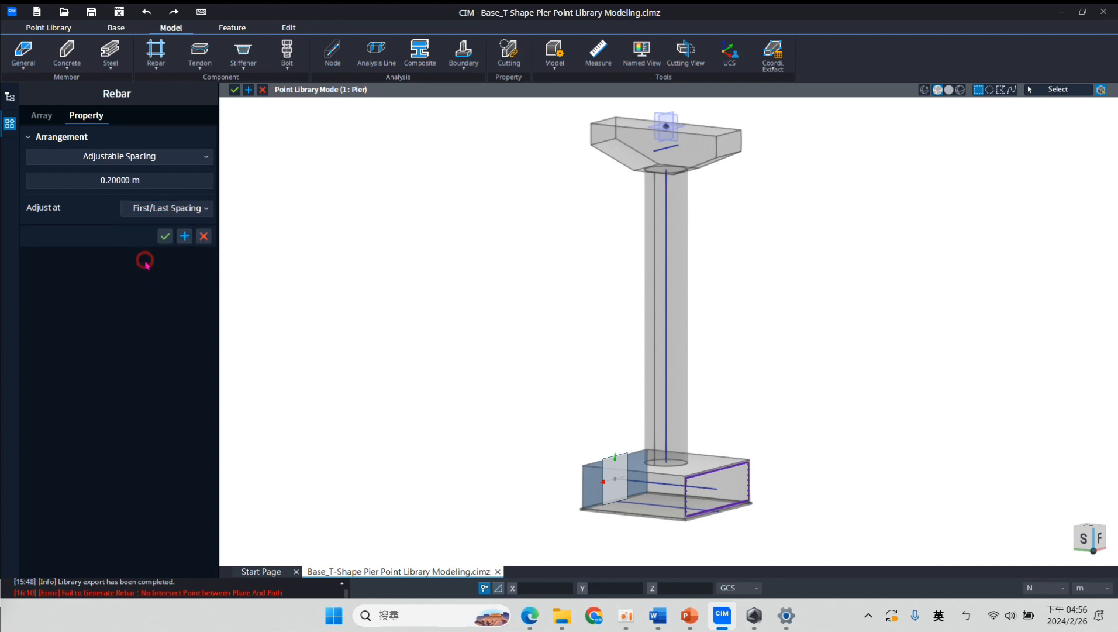
click(42, 116)
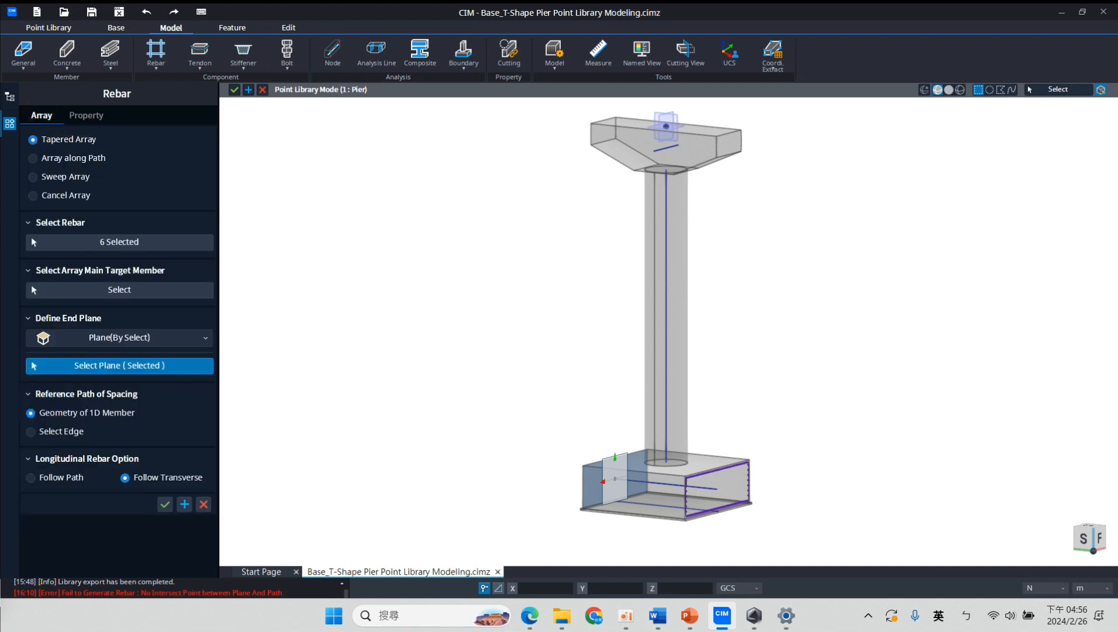
Generate the tapered array of the six rebar objects through the foundation and inspect the arrayed cage from several sides
click(165, 504)
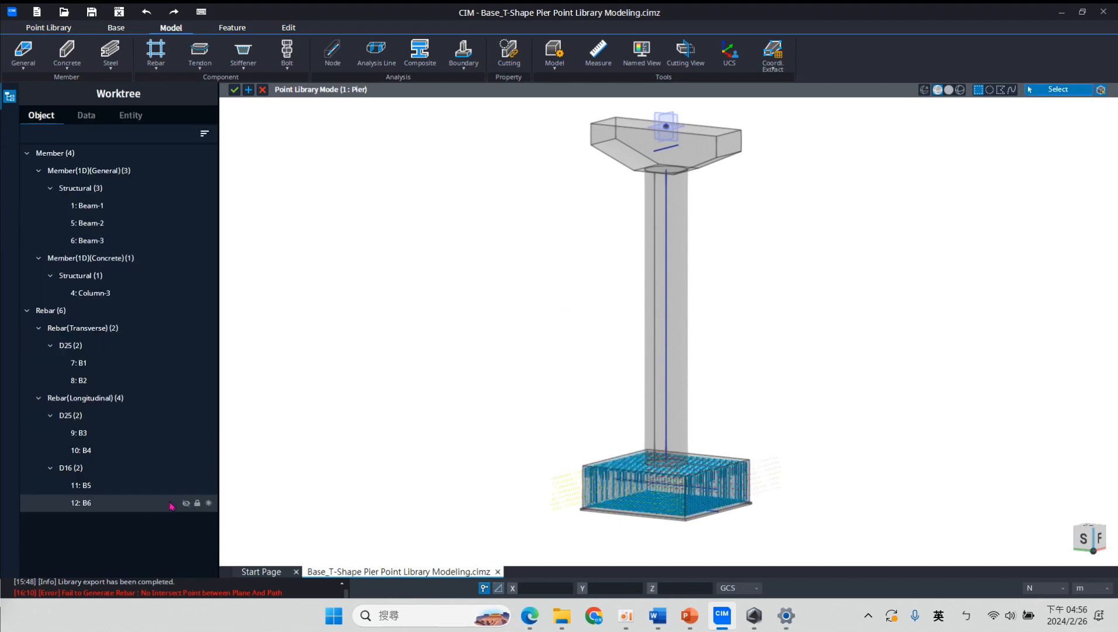
middle_drag(841, 341, 920, 327)
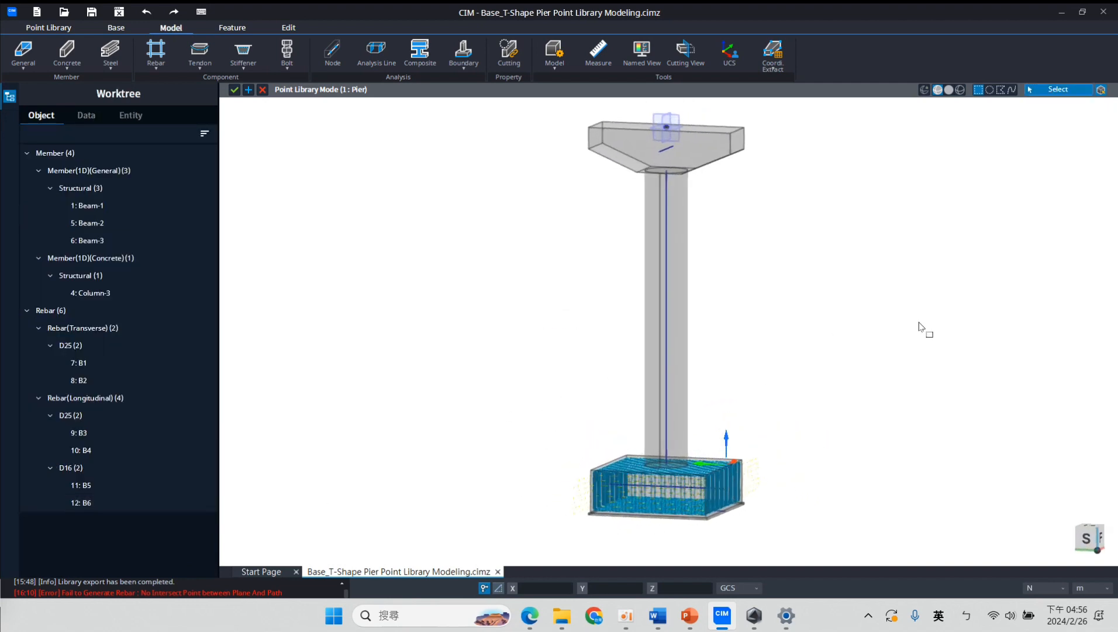
scroll(760, 485, up, 3)
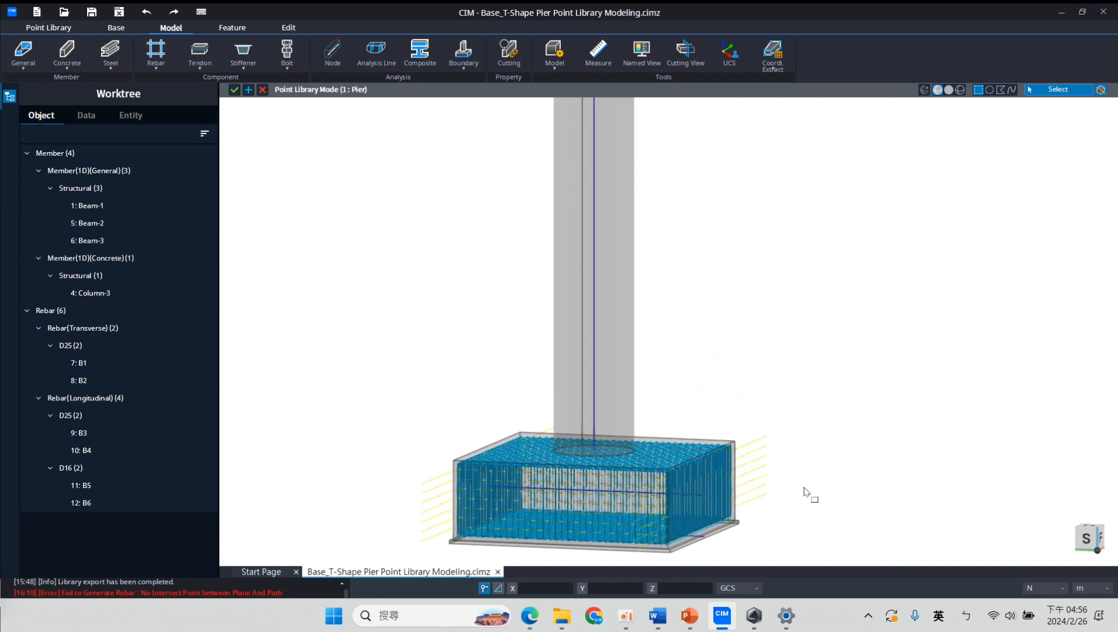
middle_drag(796, 484, 437, 524)
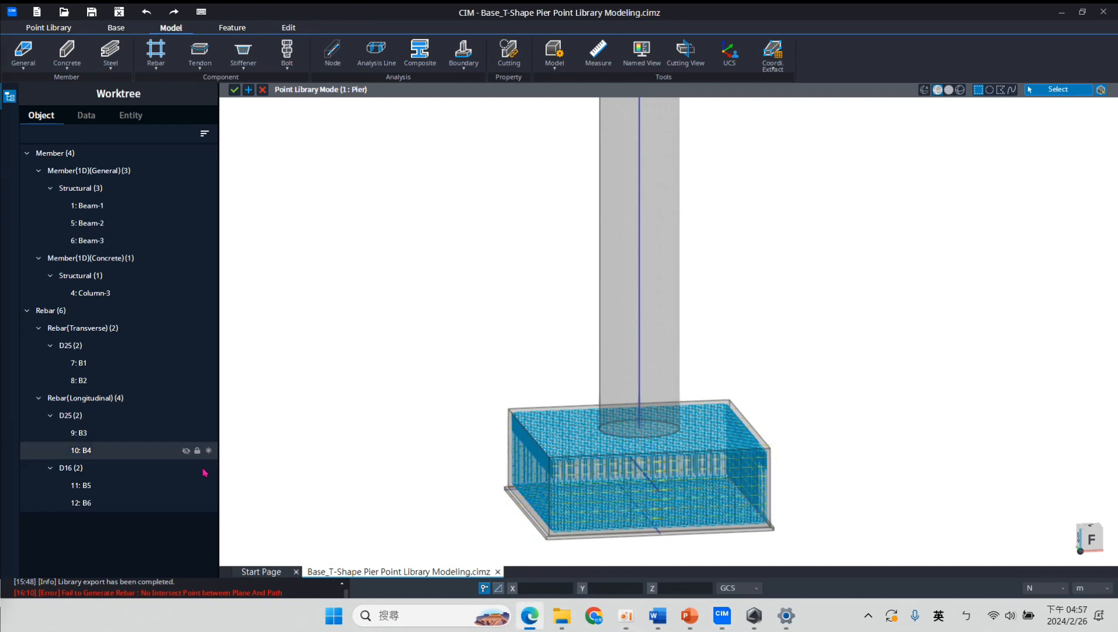
scroll(530, 329, down, 3)
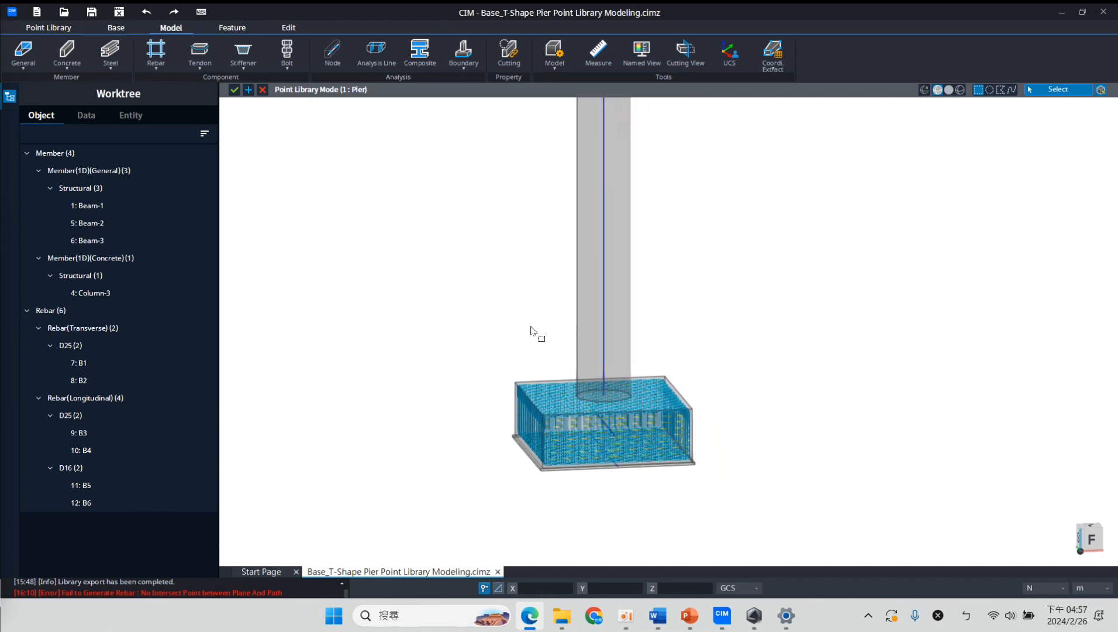
middle_drag(767, 336, 912, 375)
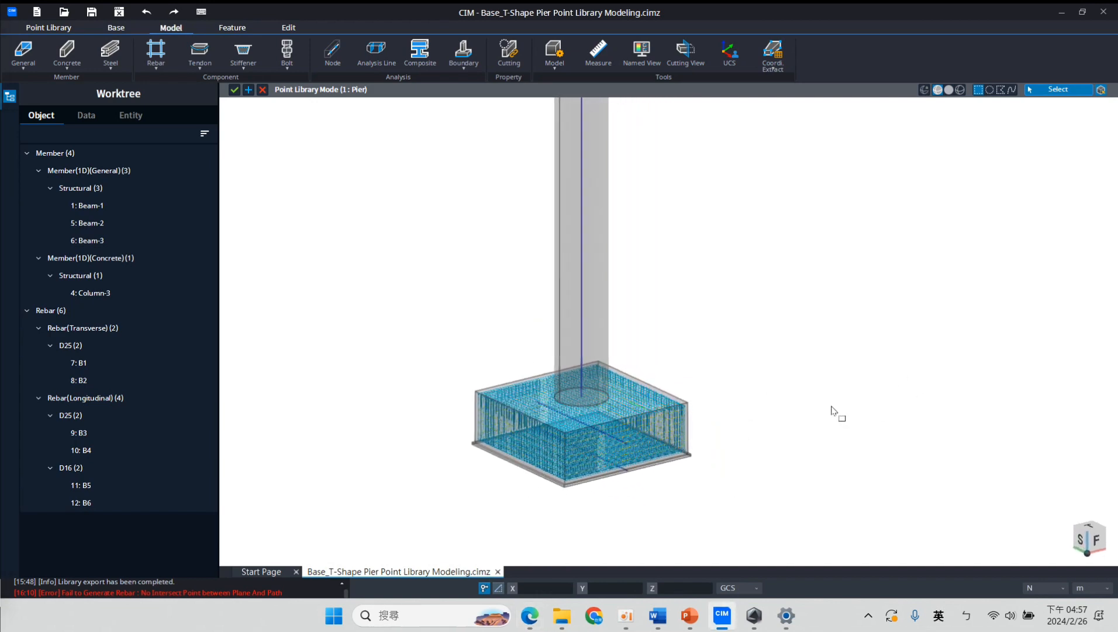
Select the foundation's arrayed longitudinal rebar B4, B5 and B6 one after another to identify each set in the model
click(572, 453)
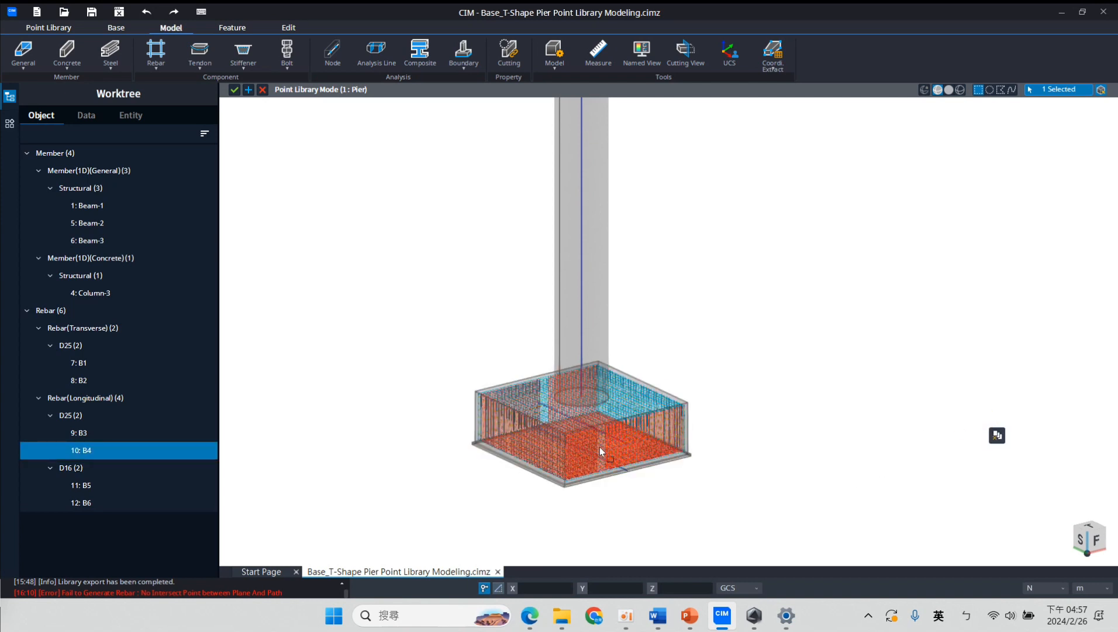
click(582, 448)
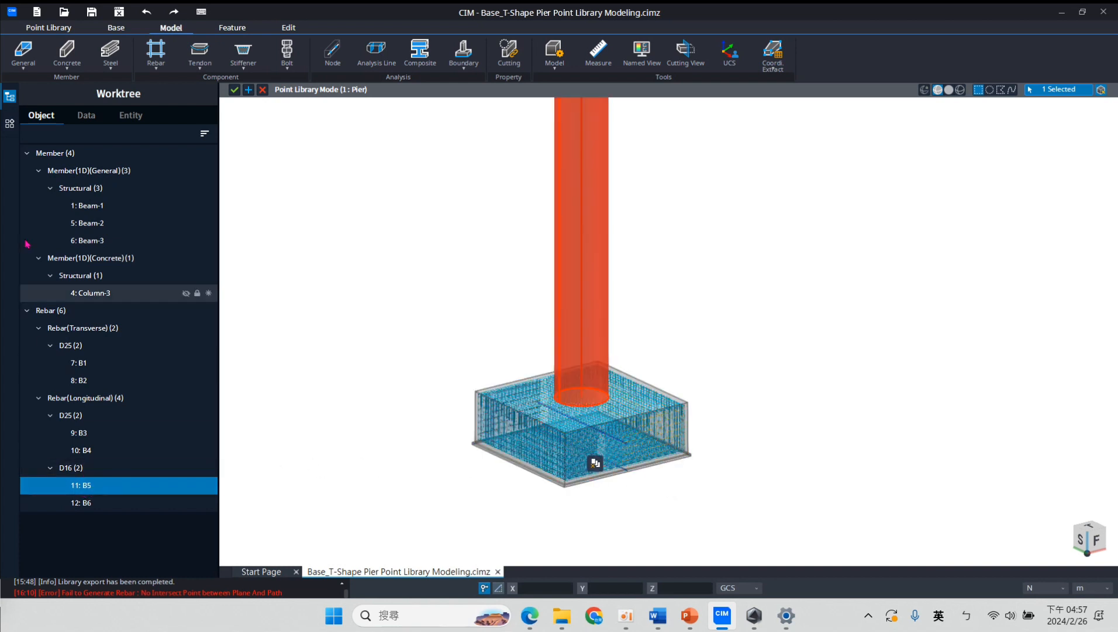
click(87, 502)
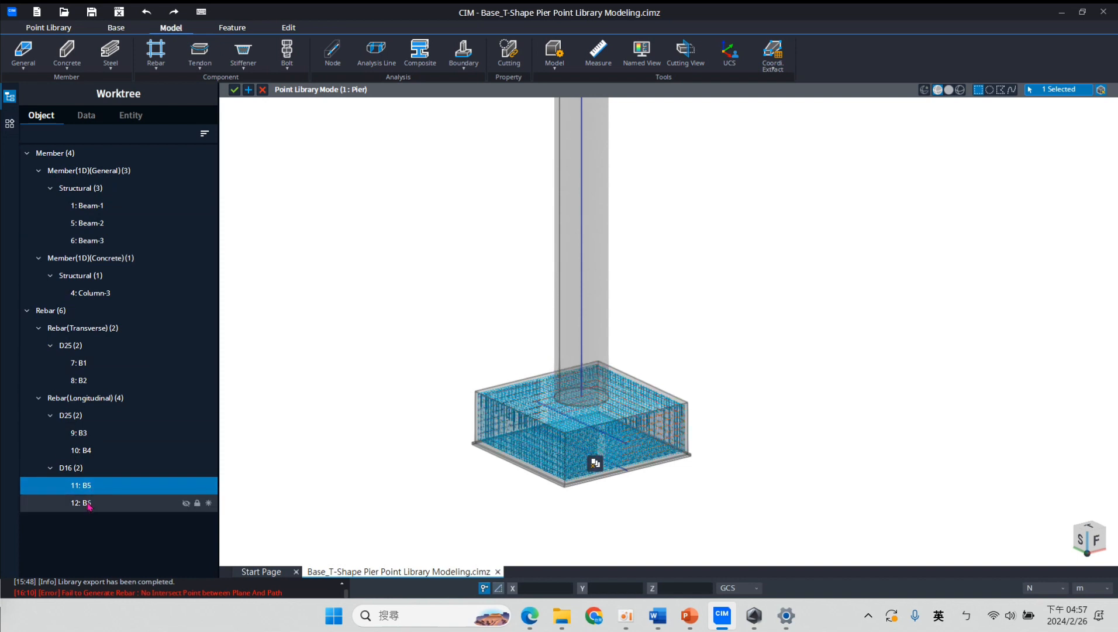
Set the hook angle of longitudinal rebar B5 to -90 degrees and apply it
click(86, 485)
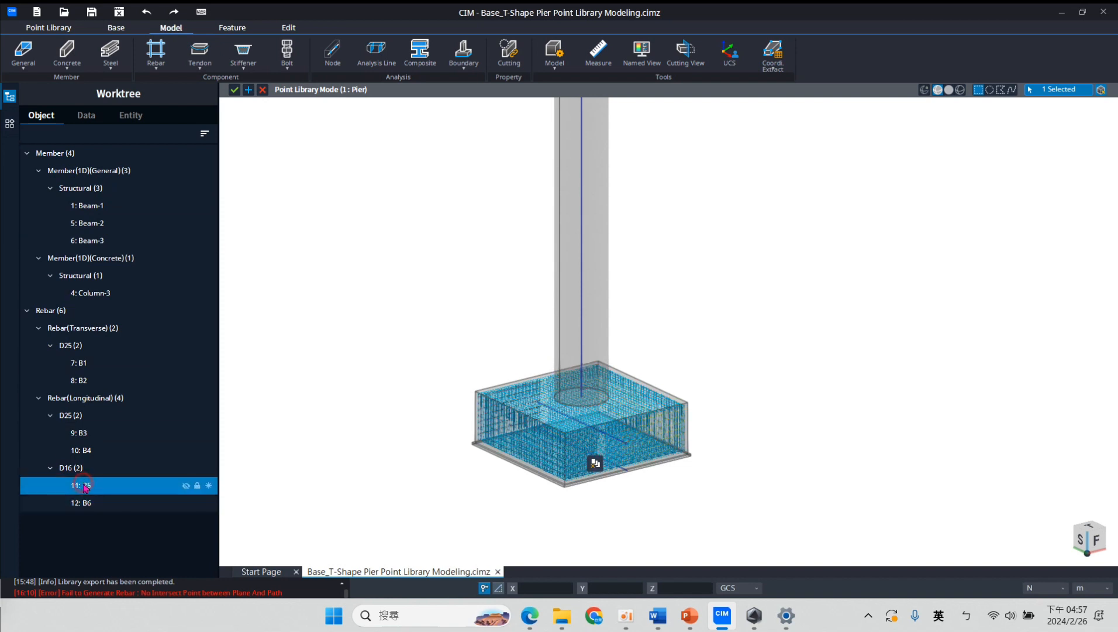
click(10, 124)
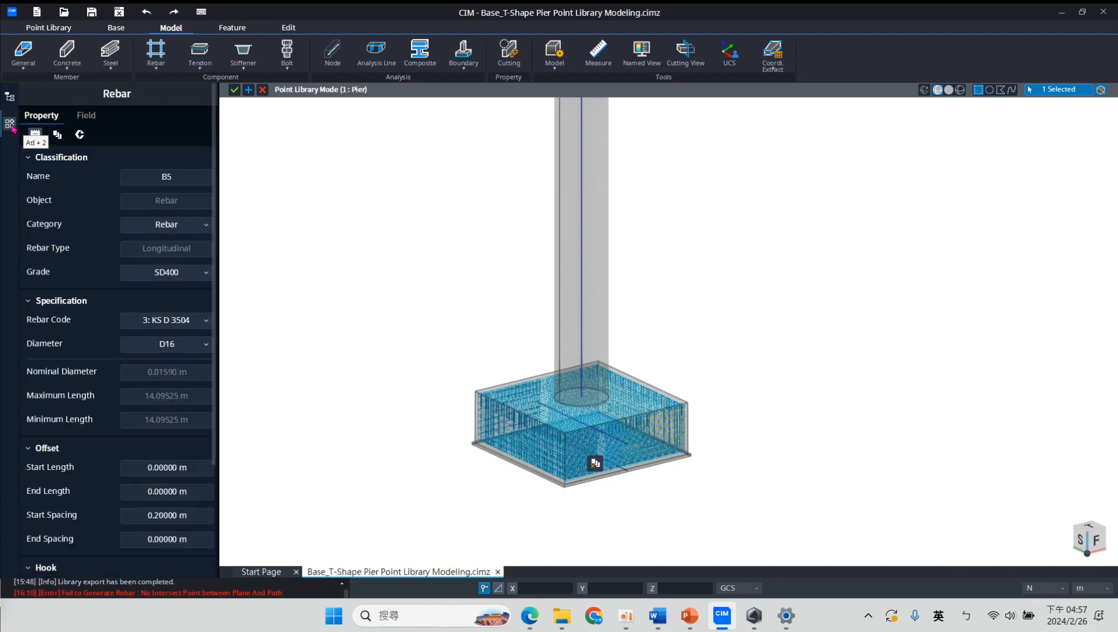
scroll(108, 349, down, 3)
scroll(108, 349, down, 1)
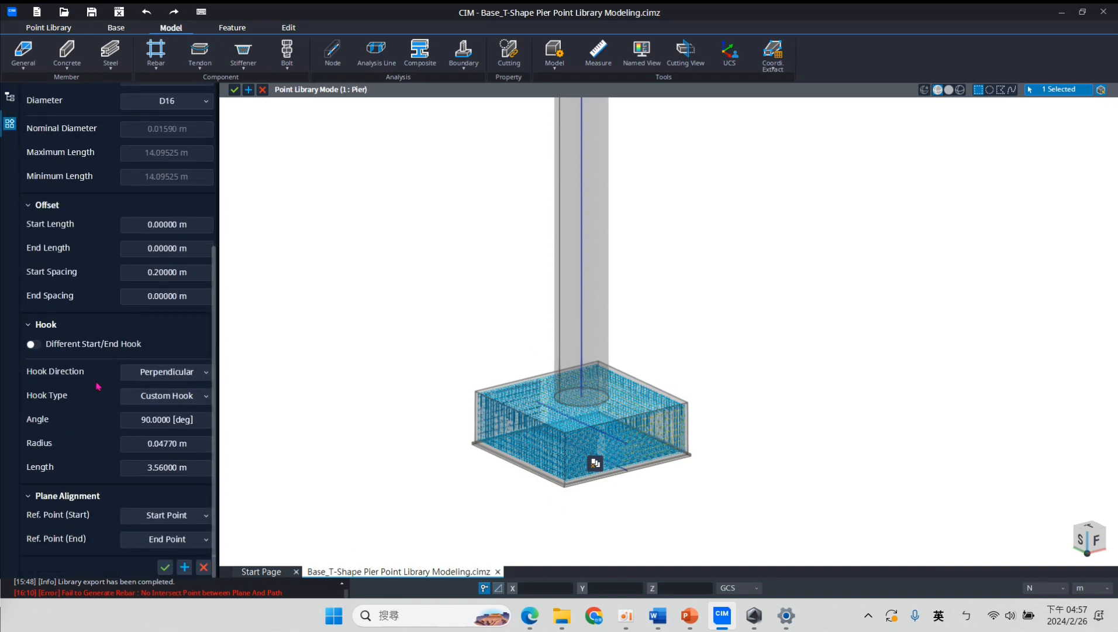
click(149, 421)
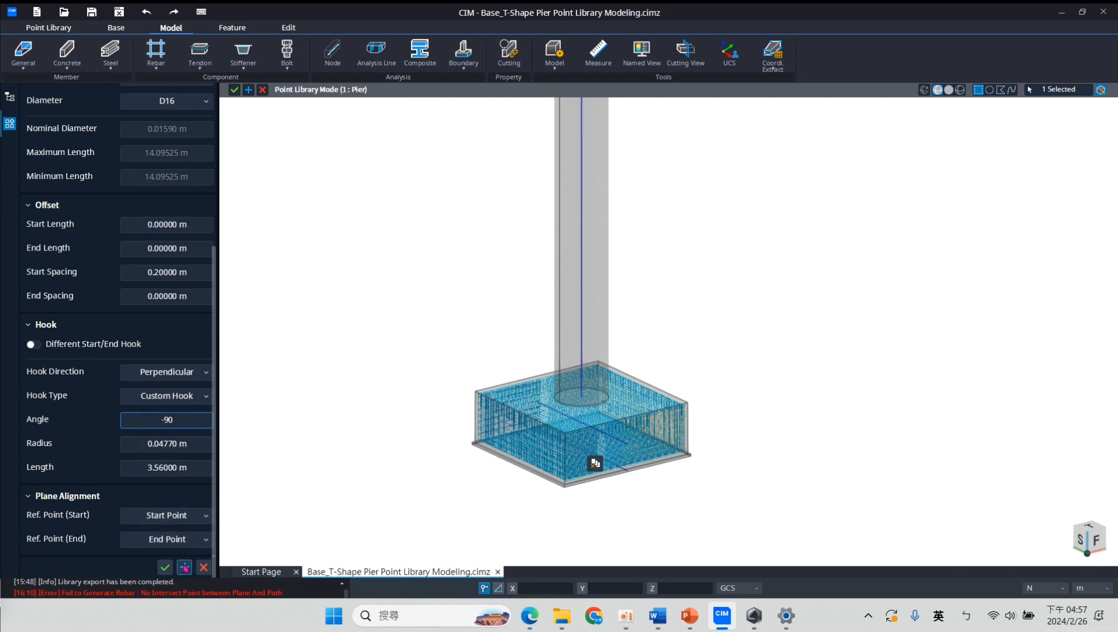
click(184, 567)
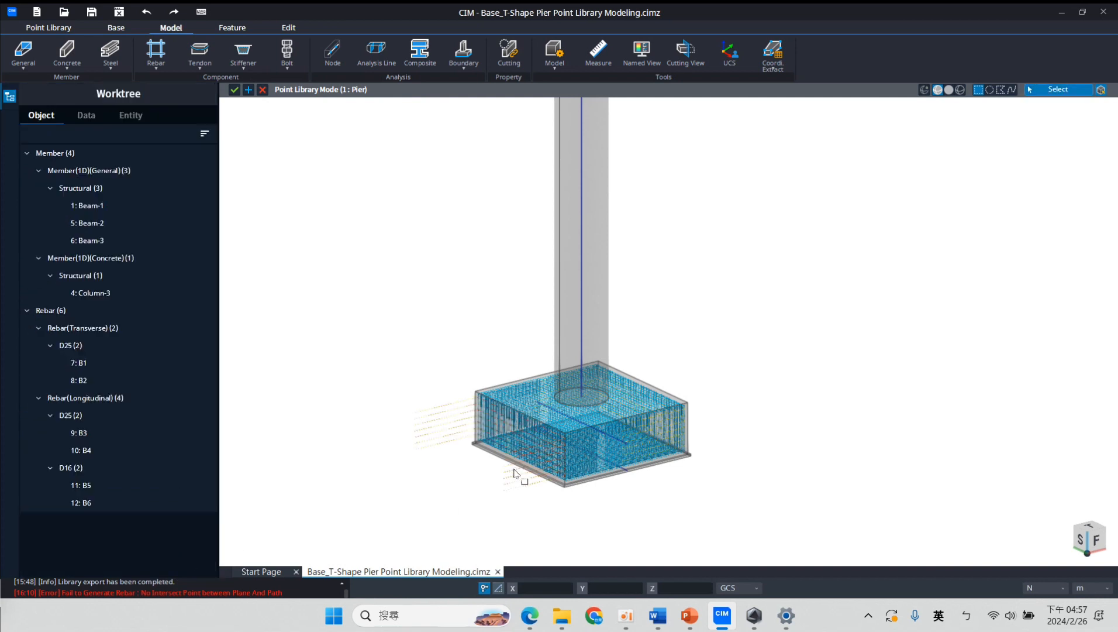
Set the hook angle of rebar B5 back to 90 degrees and apply it
middle_drag(666, 481, 501, 446)
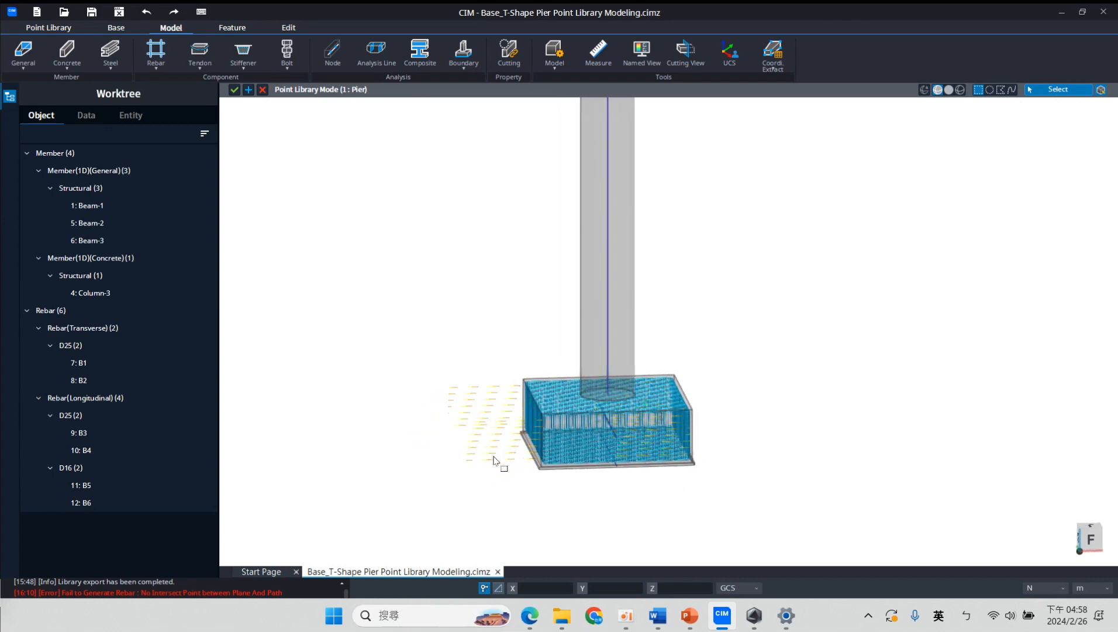
click(478, 451)
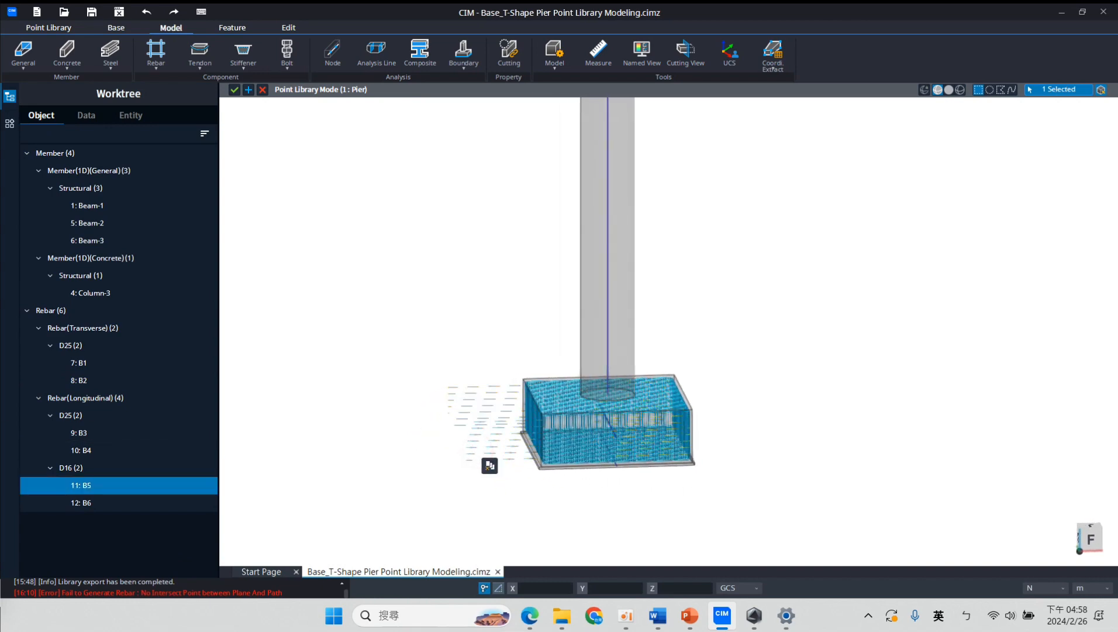
click(9, 124)
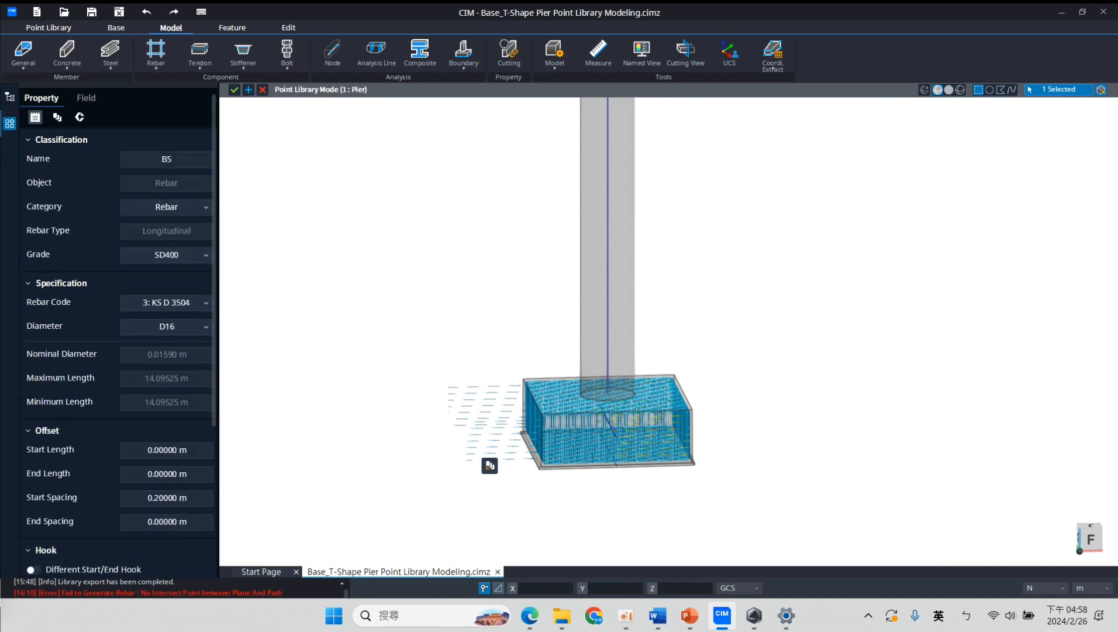
scroll(117, 322, down, 5)
click(145, 468)
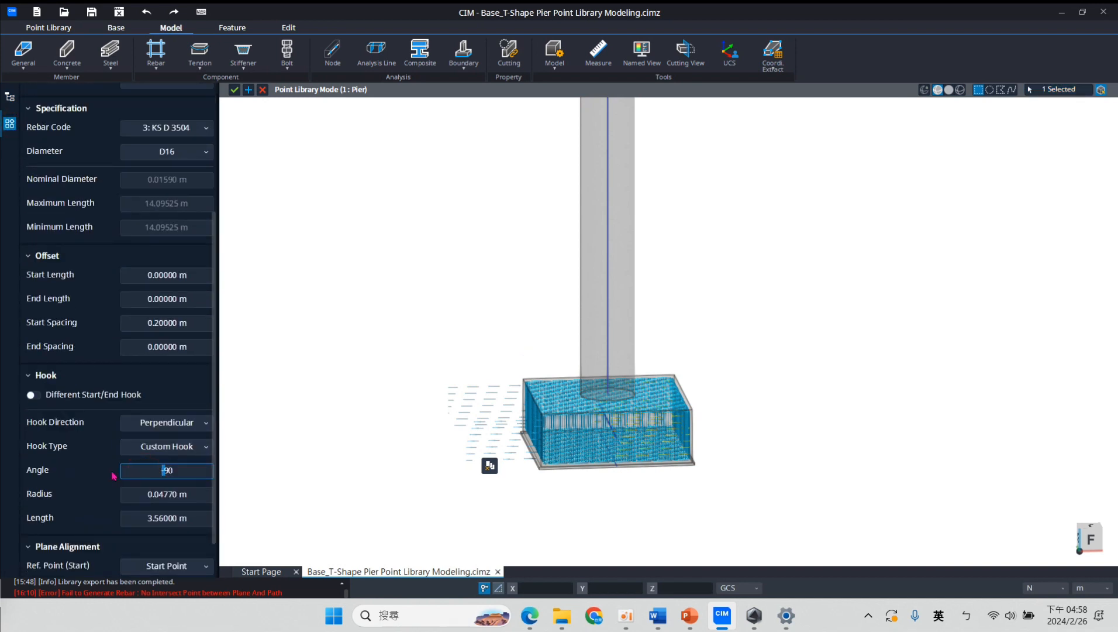
key(BackSpace)
scroll(120, 470, down, 1)
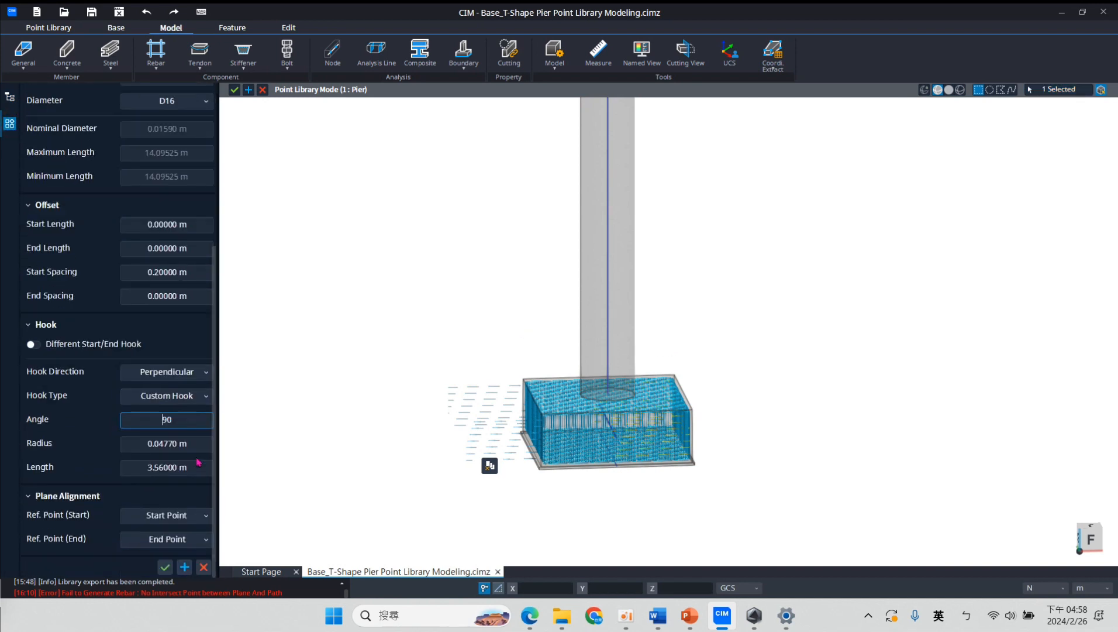
click(184, 567)
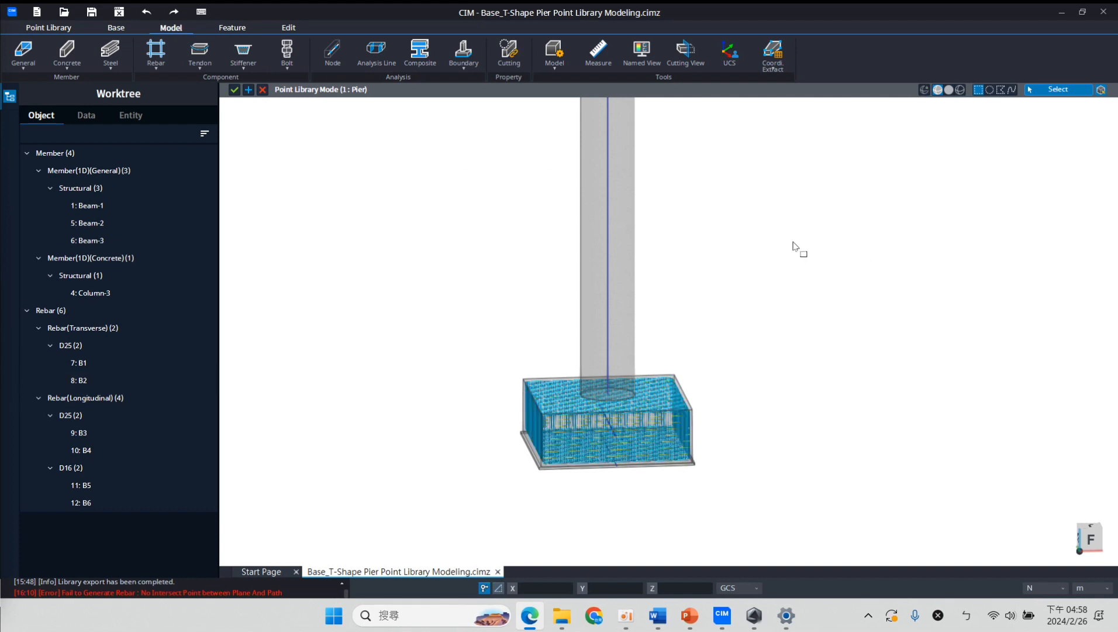
Isolate the concrete pier column, Column-3, so that only it is shown in the model
middle_drag(794, 245, 926, 339)
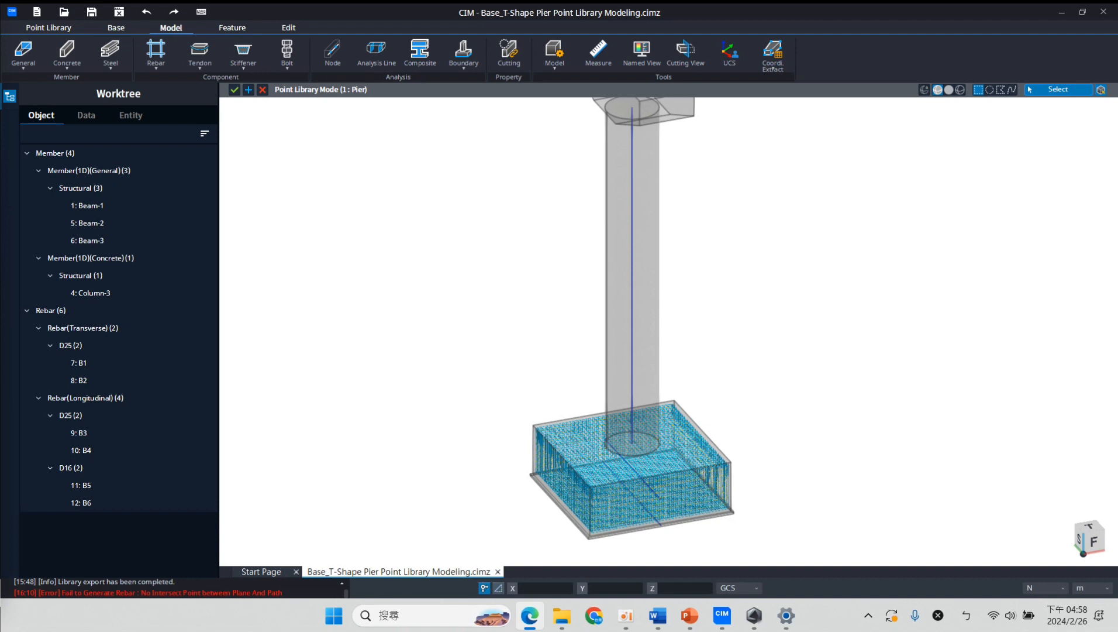
click(628, 289)
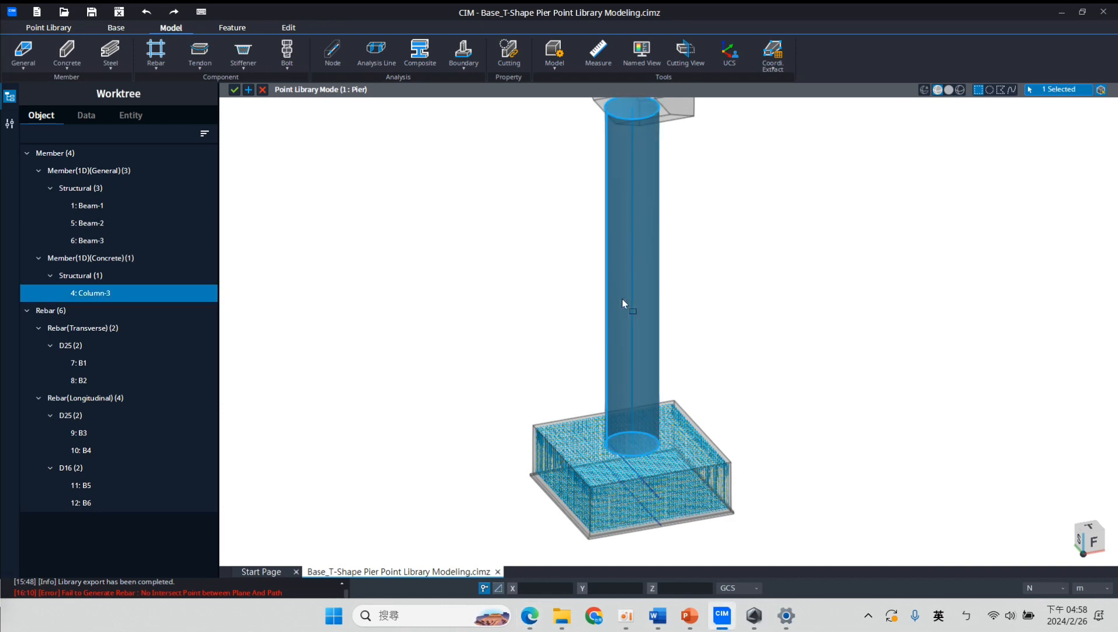
right_click(714, 245)
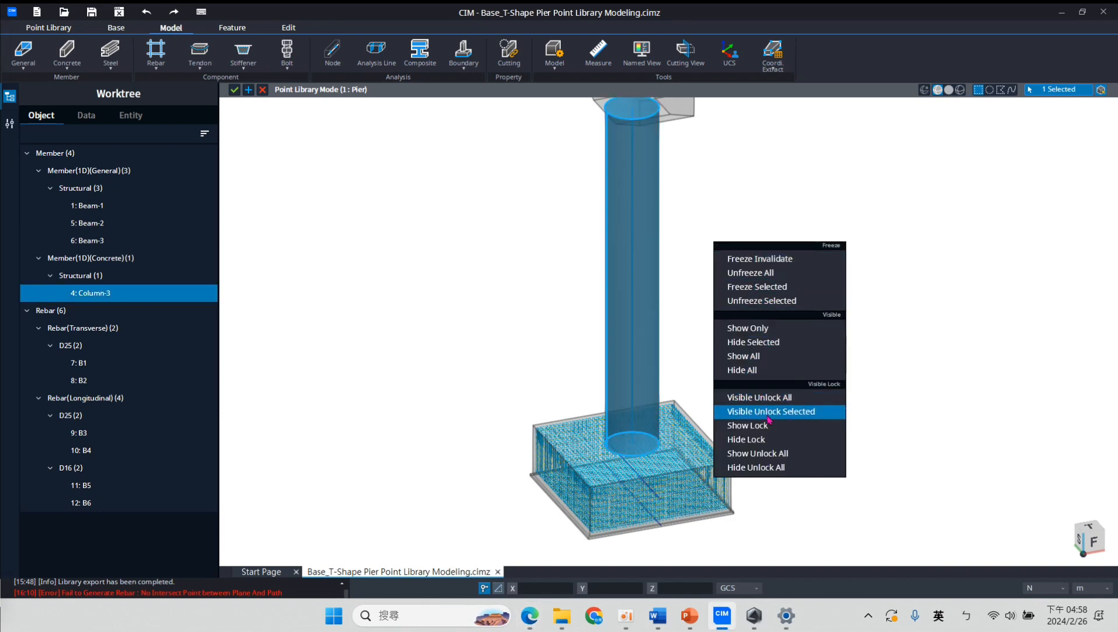
click(766, 328)
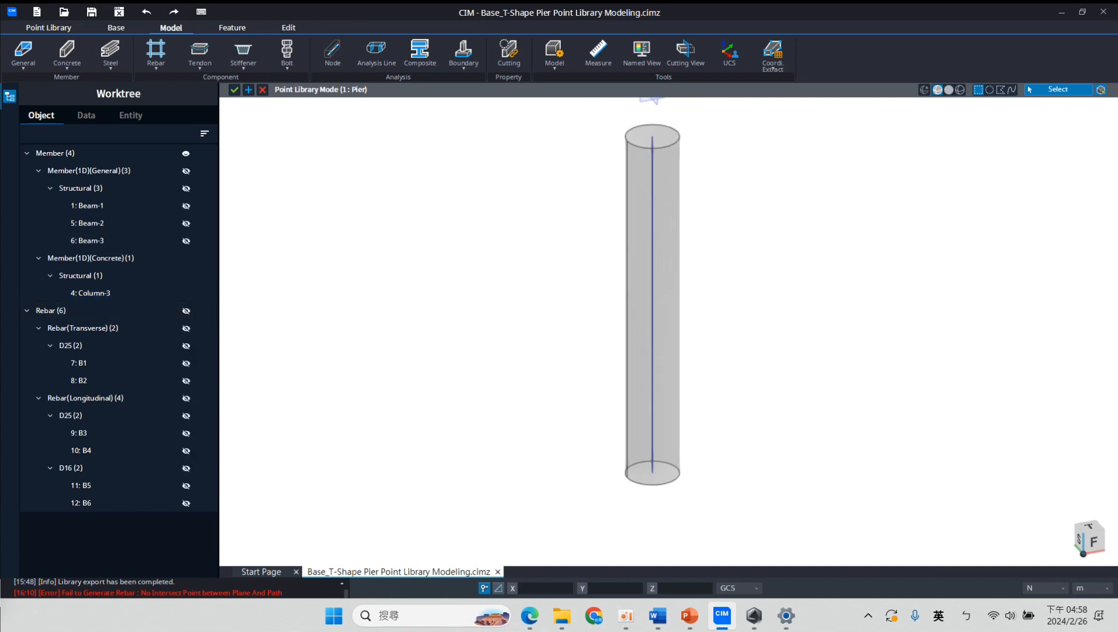
Start rebar drawing with the column as the target member and its top face as the draw plane
click(530, 615)
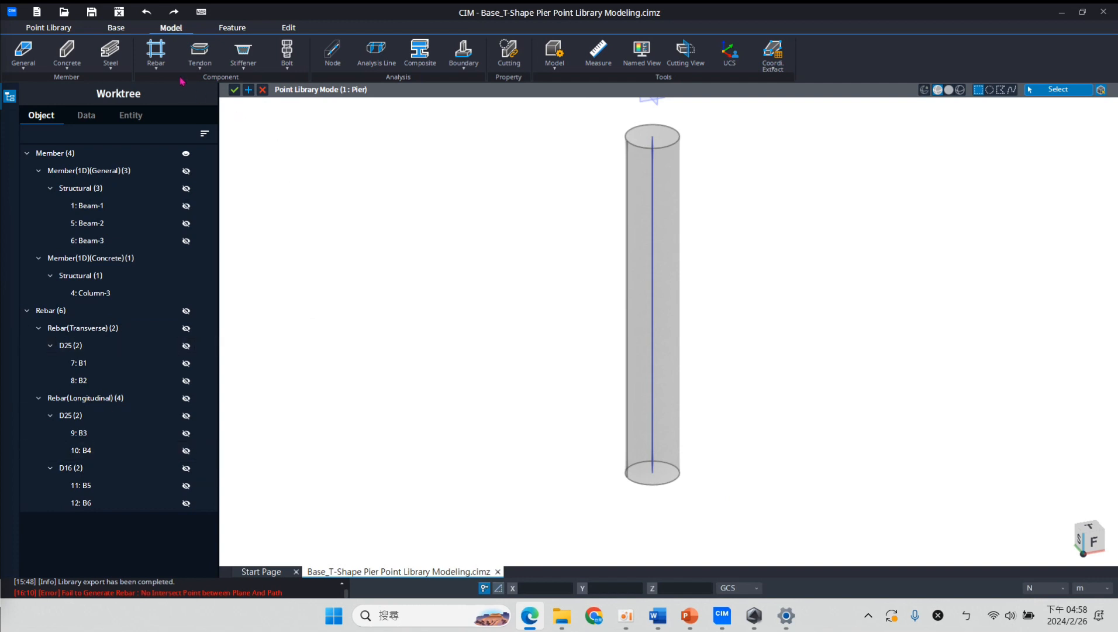
click(157, 66)
click(156, 89)
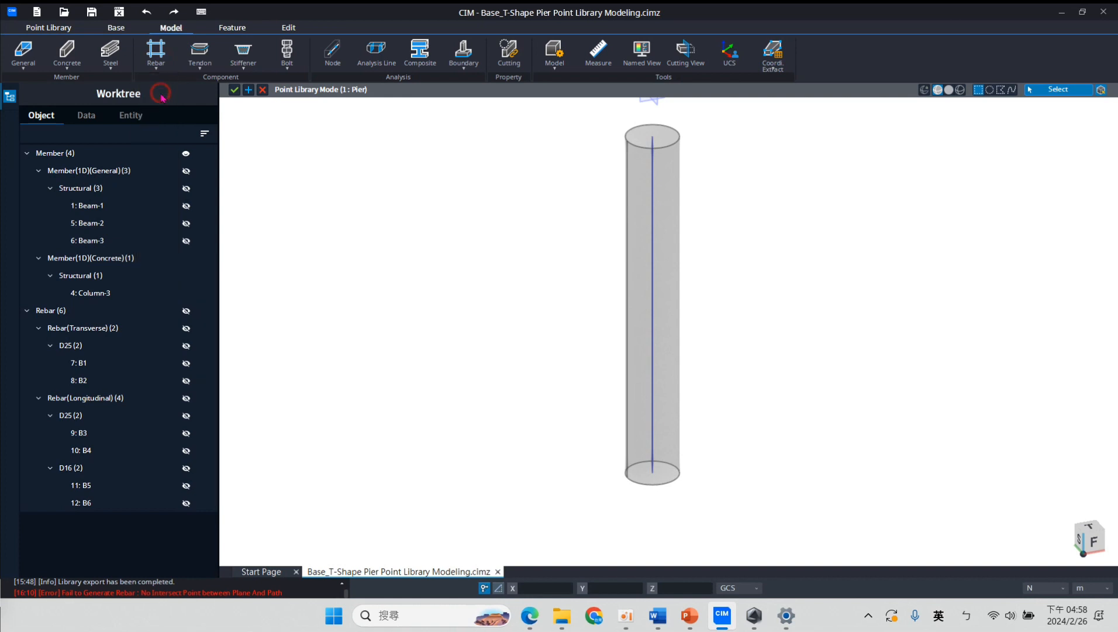
drag(764, 253, 553, 194)
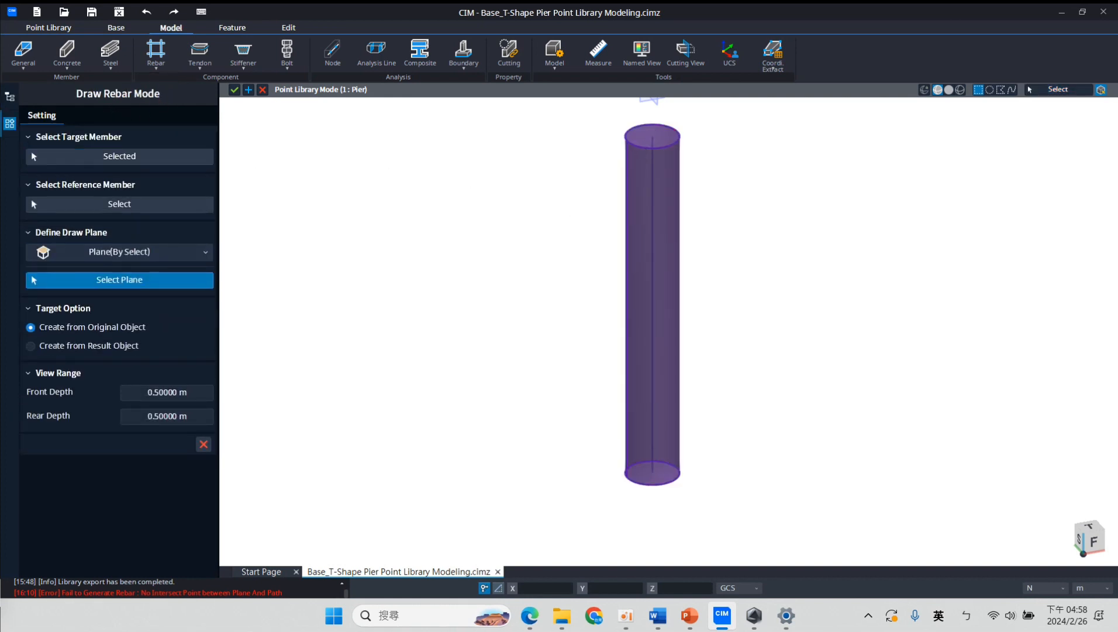
click(665, 142)
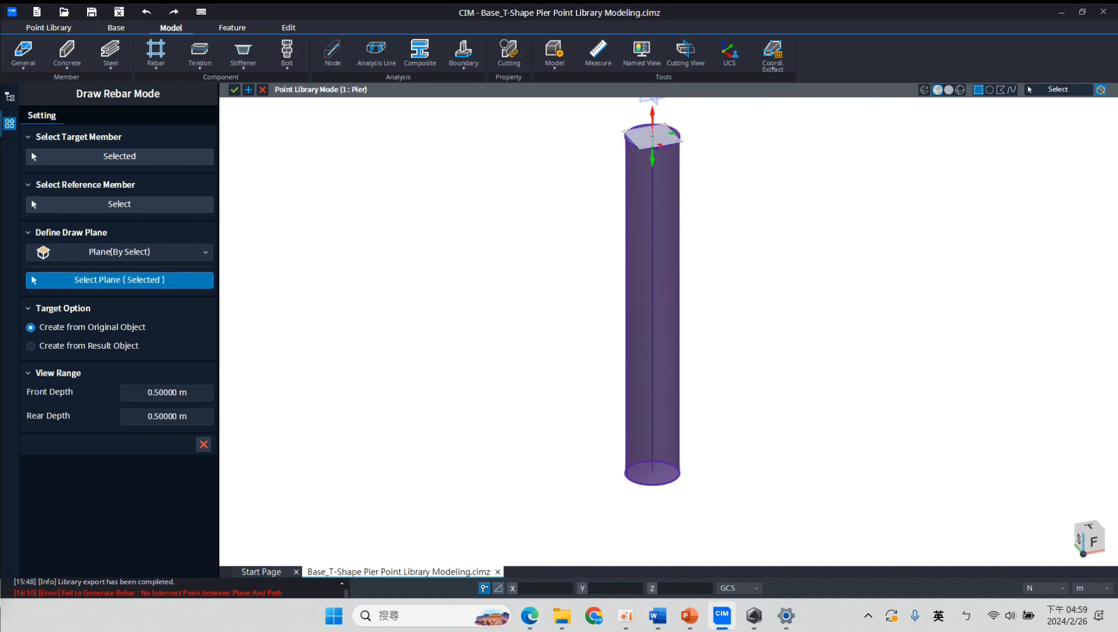
right_click(611, 241)
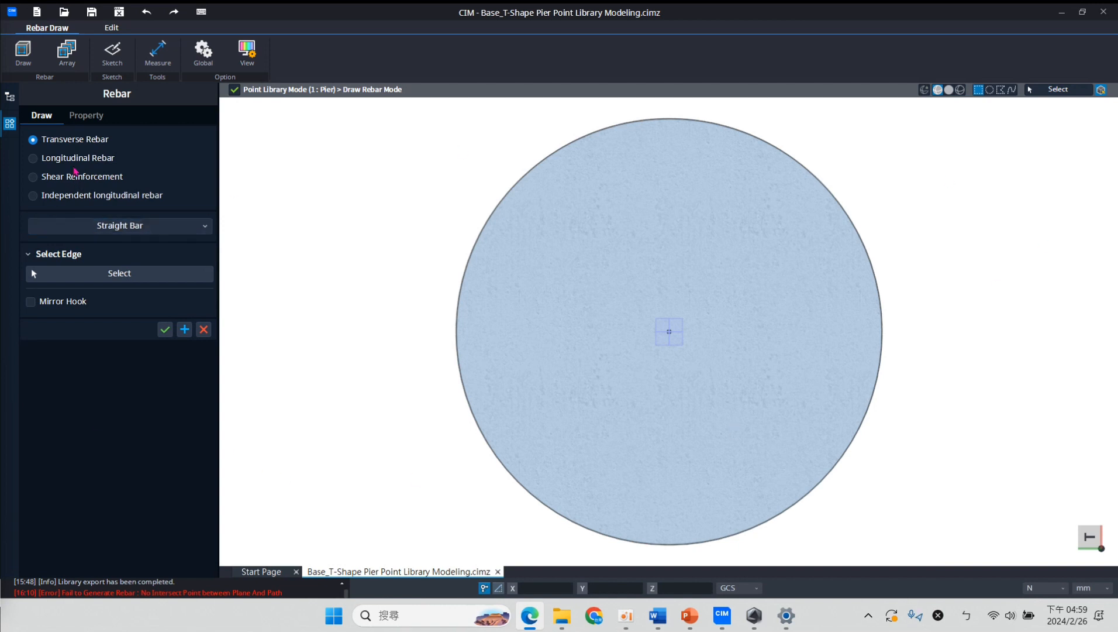
Choose independent longitudinal rebar, turn off automatic naming and name the rebar P1
click(34, 196)
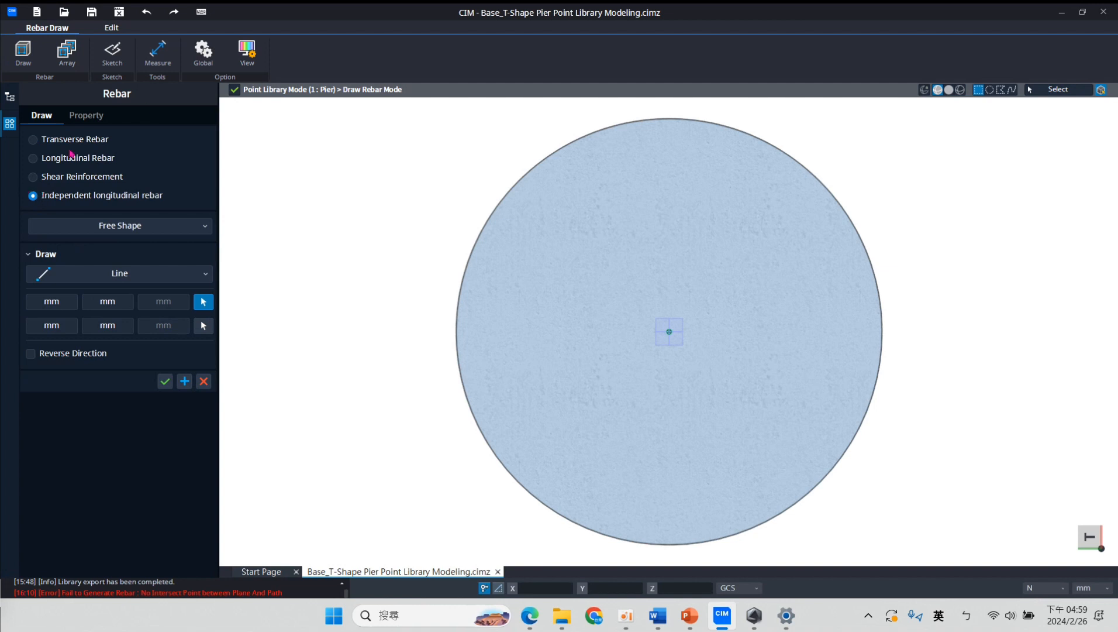
click(76, 119)
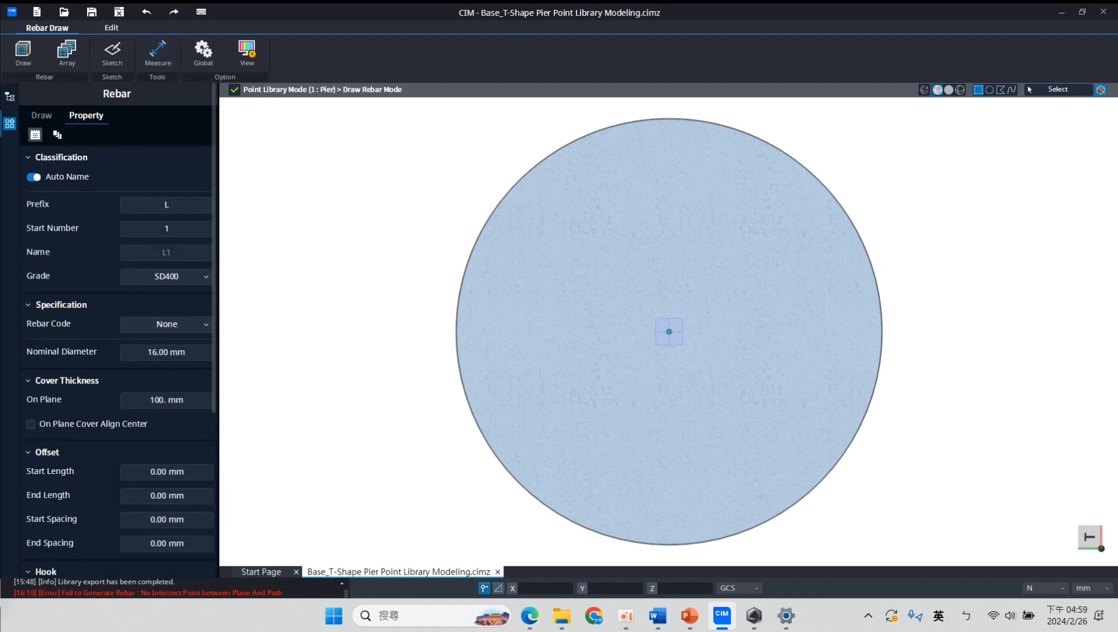
click(33, 177)
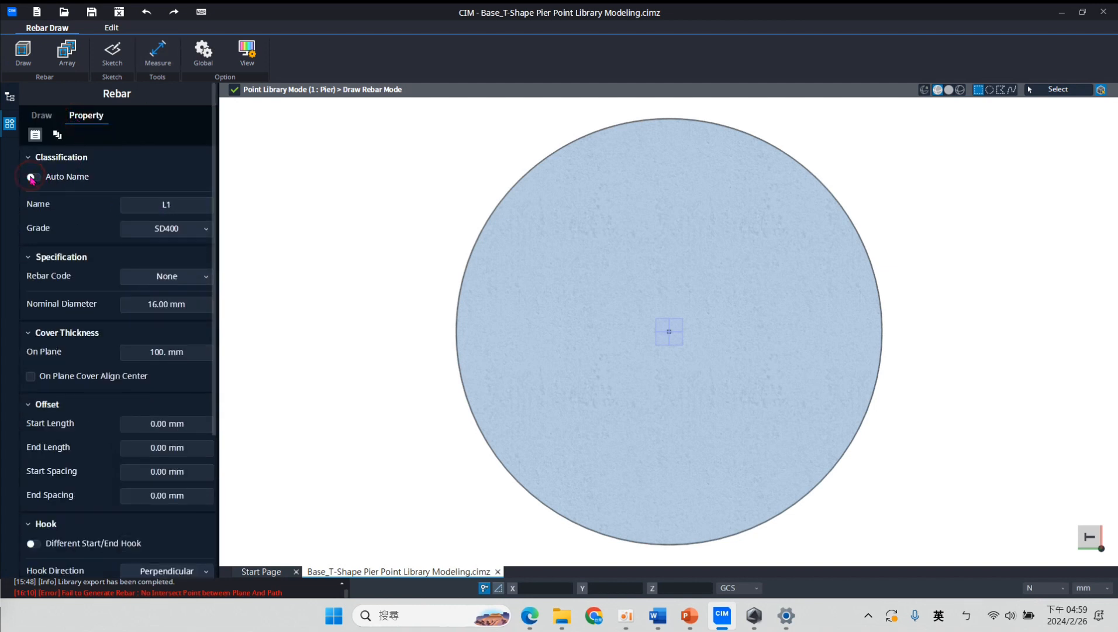
double_click(176, 203)
text(P1)
Set the rebar code to KS D 3504 and the diameter to D29
click(177, 275)
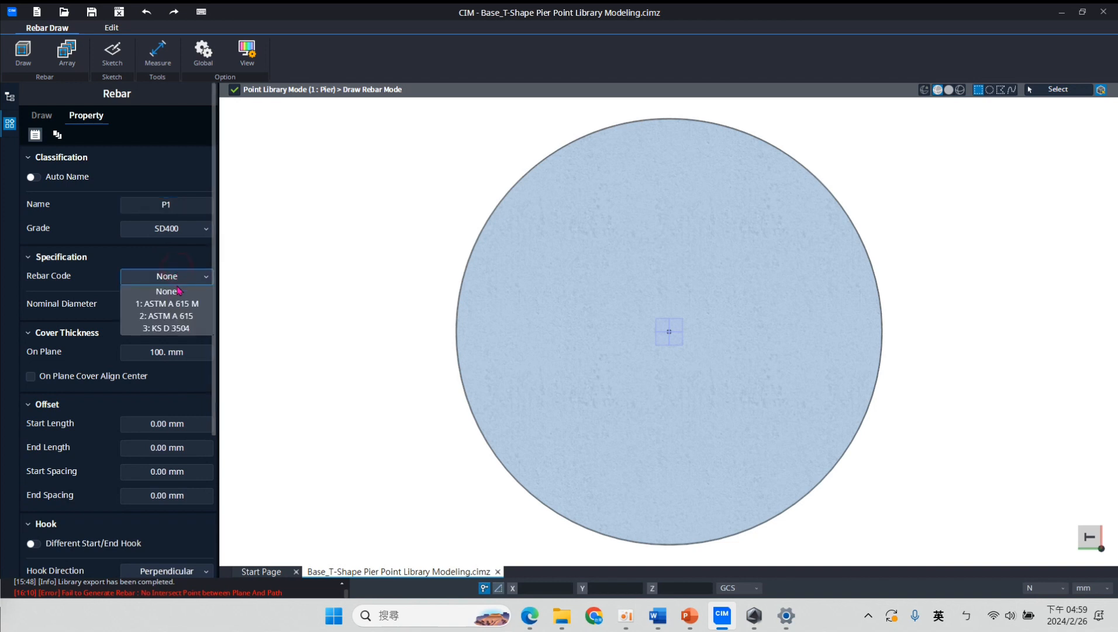
click(182, 304)
click(177, 275)
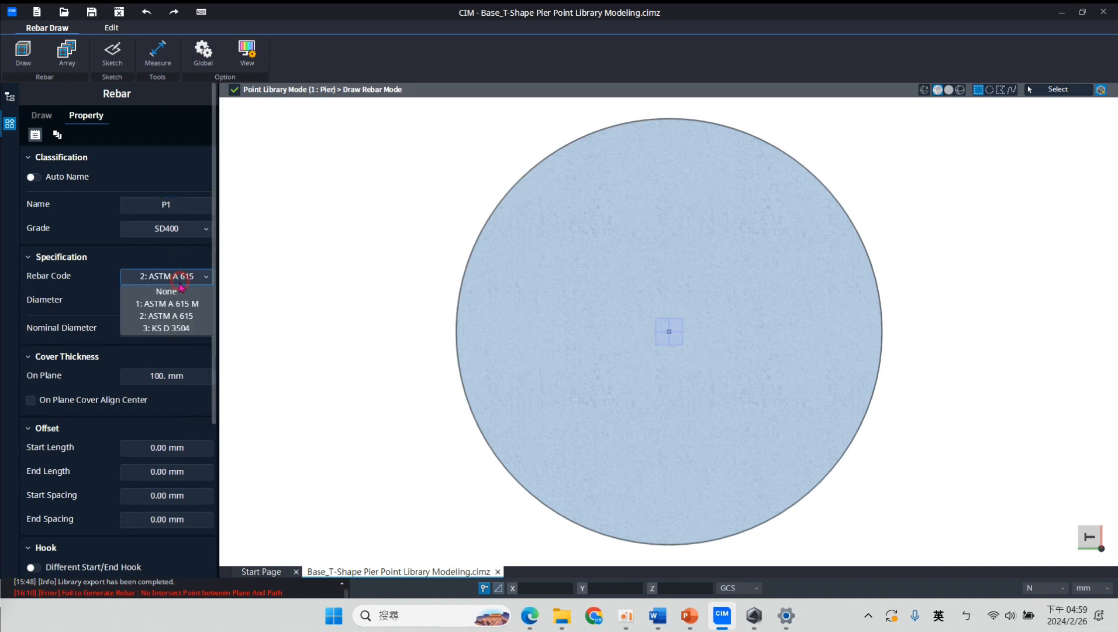
click(182, 328)
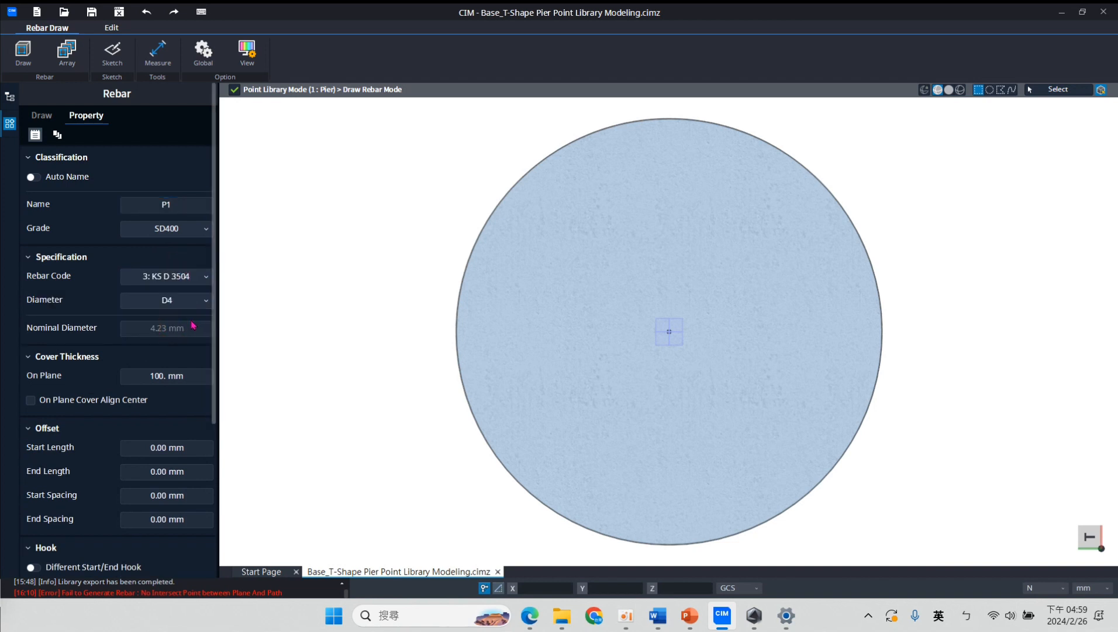
click(199, 300)
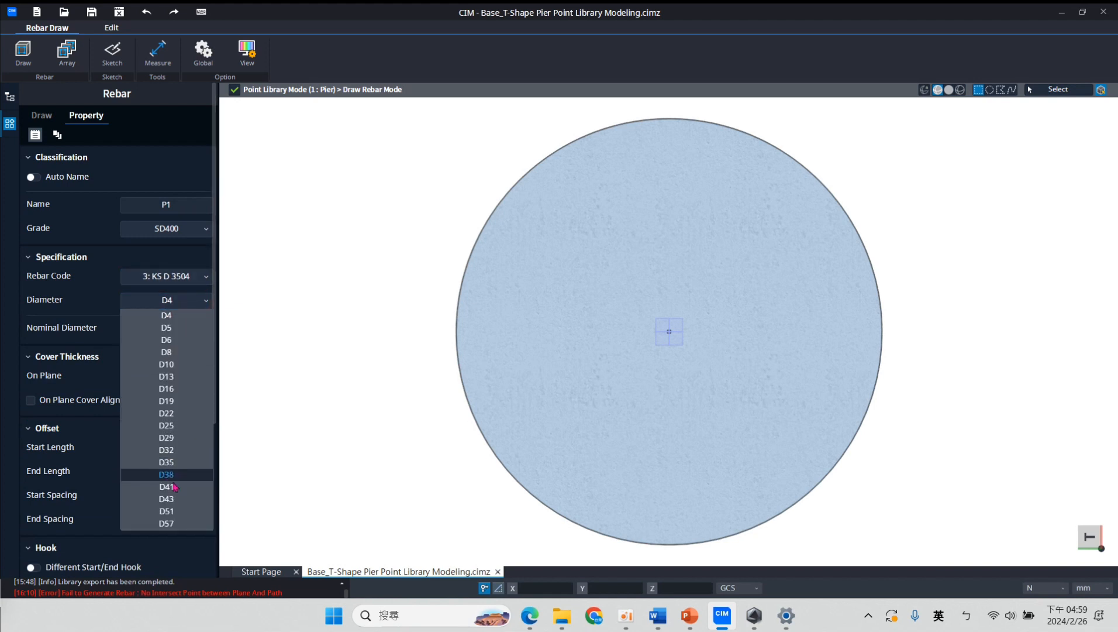
click(174, 437)
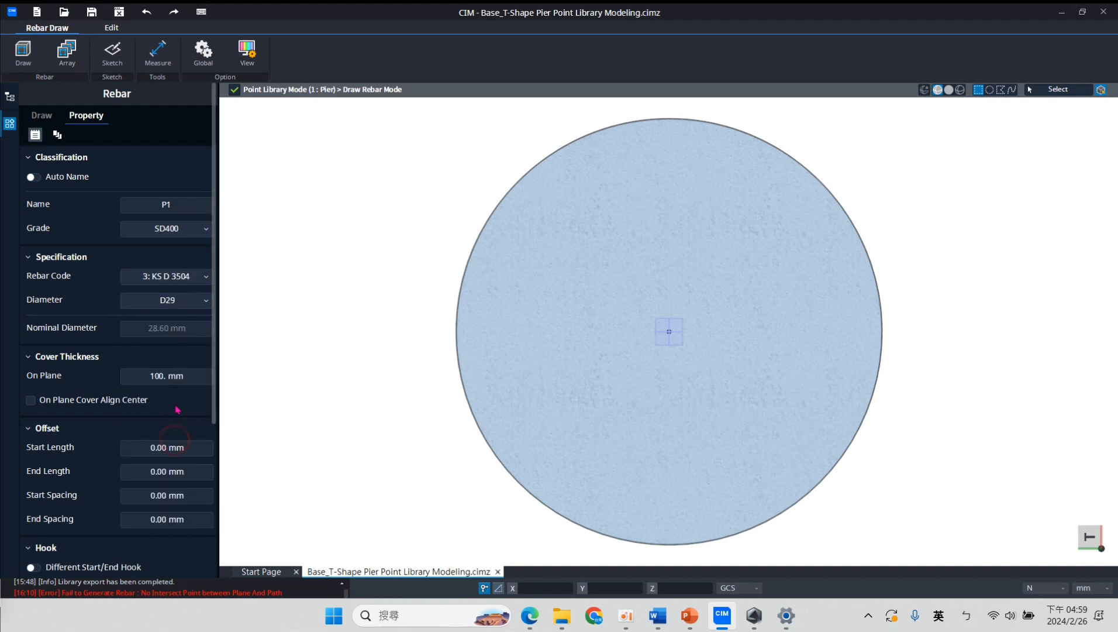
Set the rebar's start length offset to -2200 mm and its end length offset to 420 mm
click(182, 375)
scroll(216, 403, down, 3)
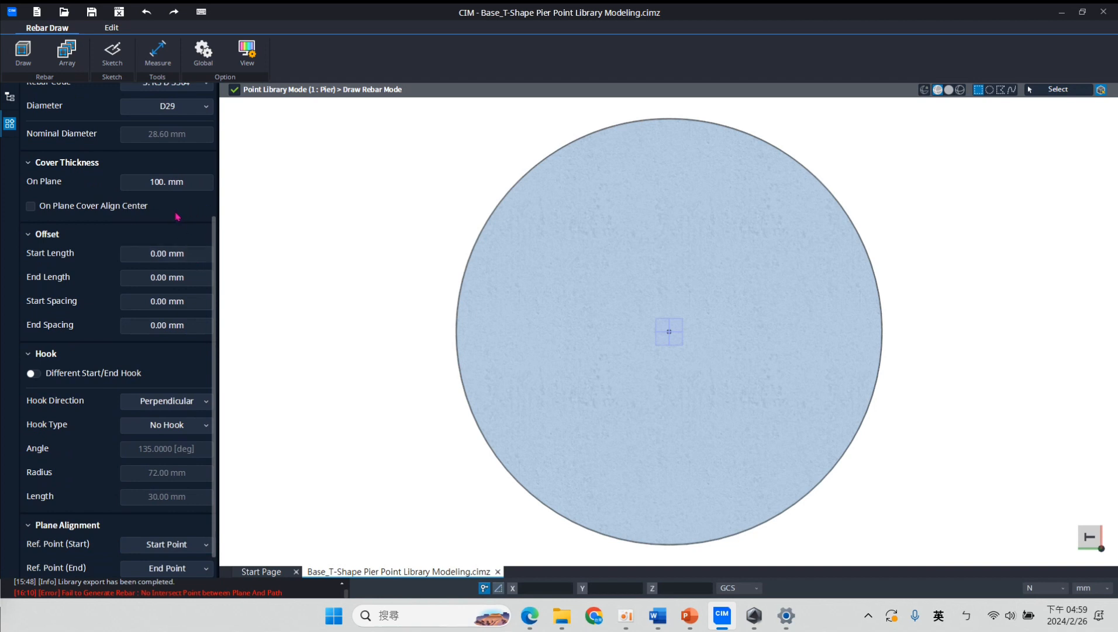
click(198, 253)
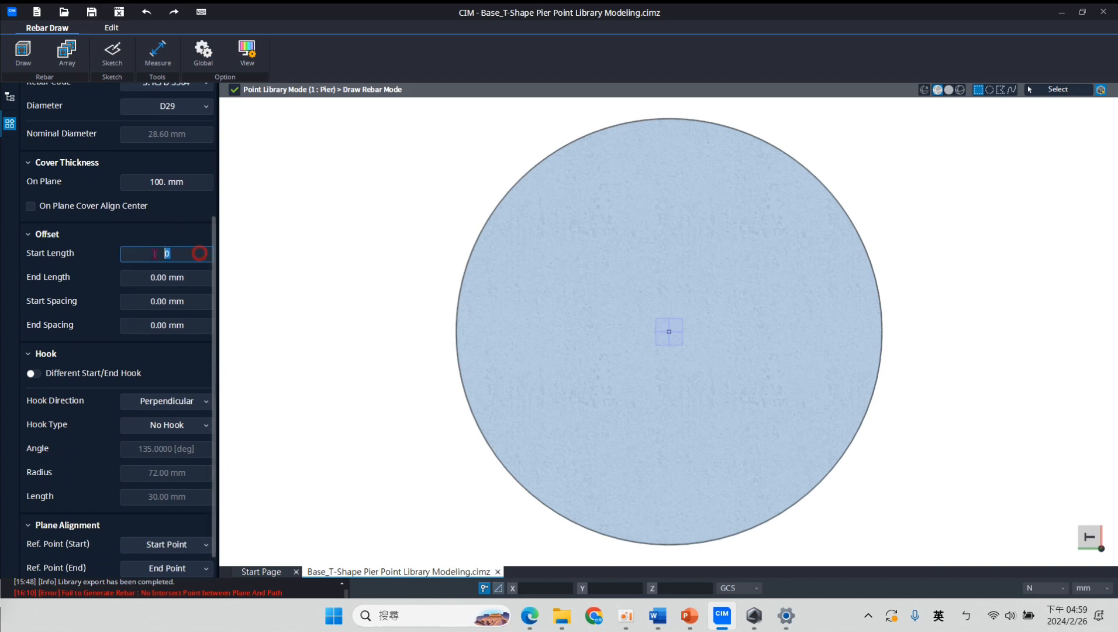
text(-2200)
click(193, 276)
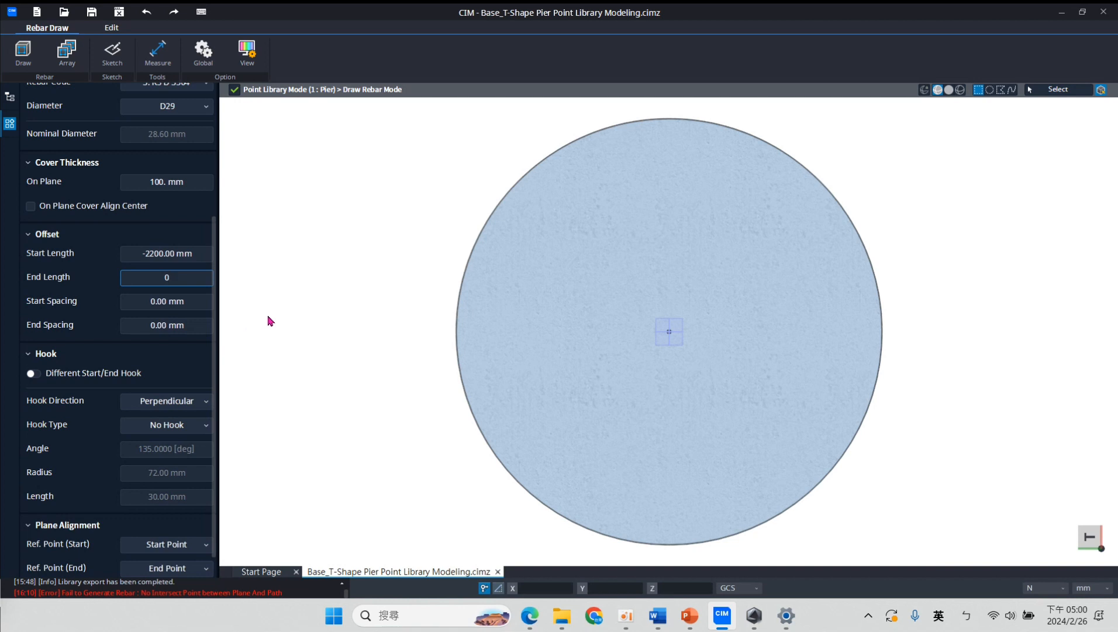
double_click(181, 280)
text(420)
click(192, 303)
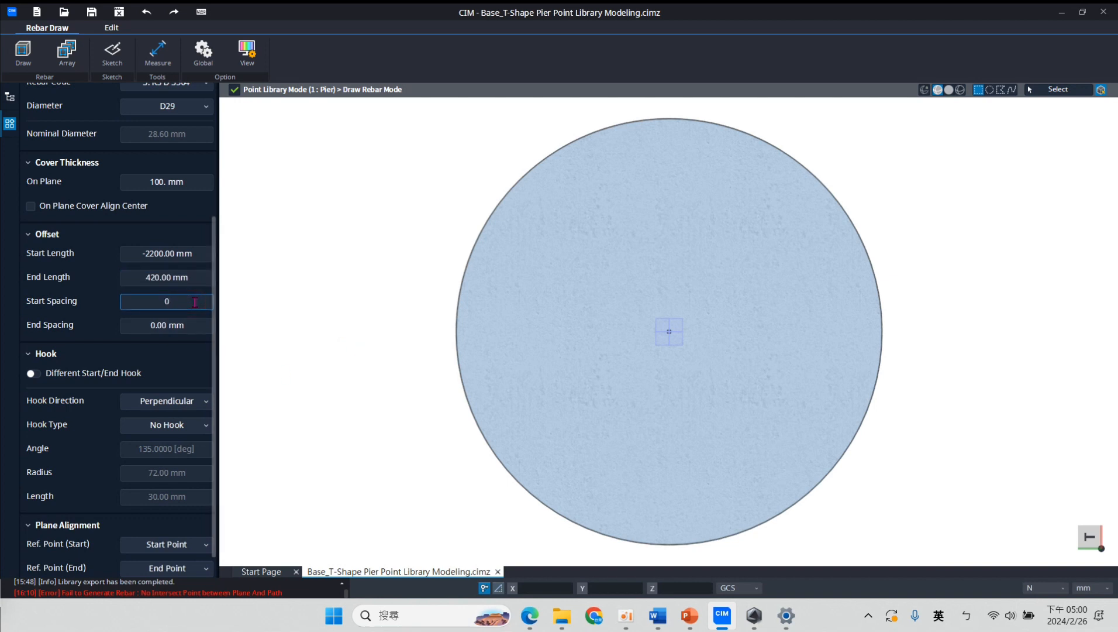
Enable different start and end hooks for rebar P1
scroll(192, 309, down, 1)
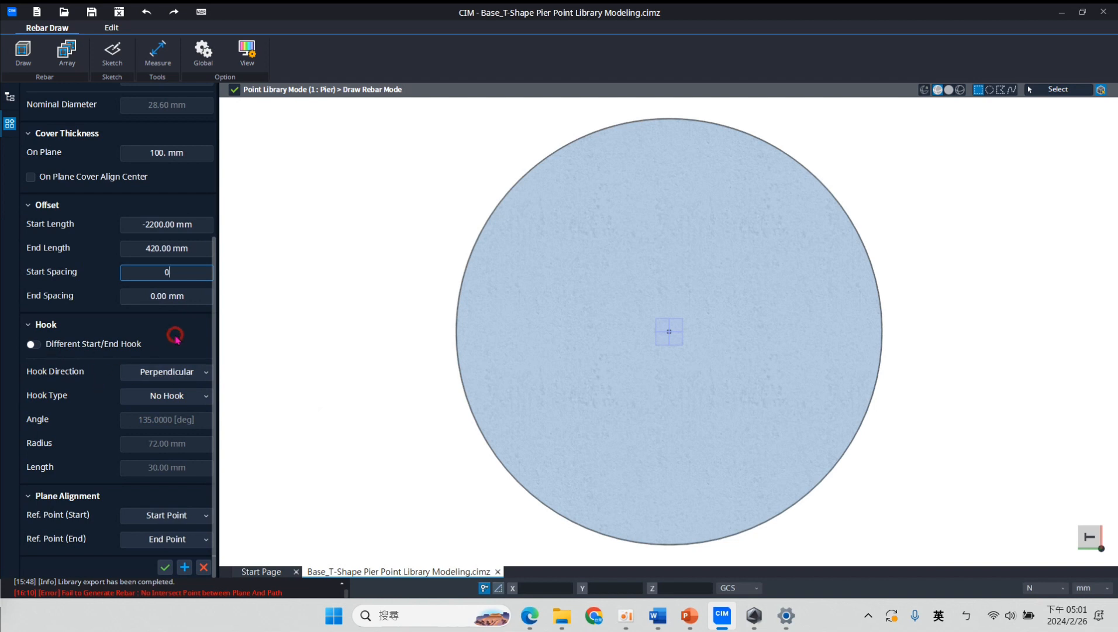
click(212, 358)
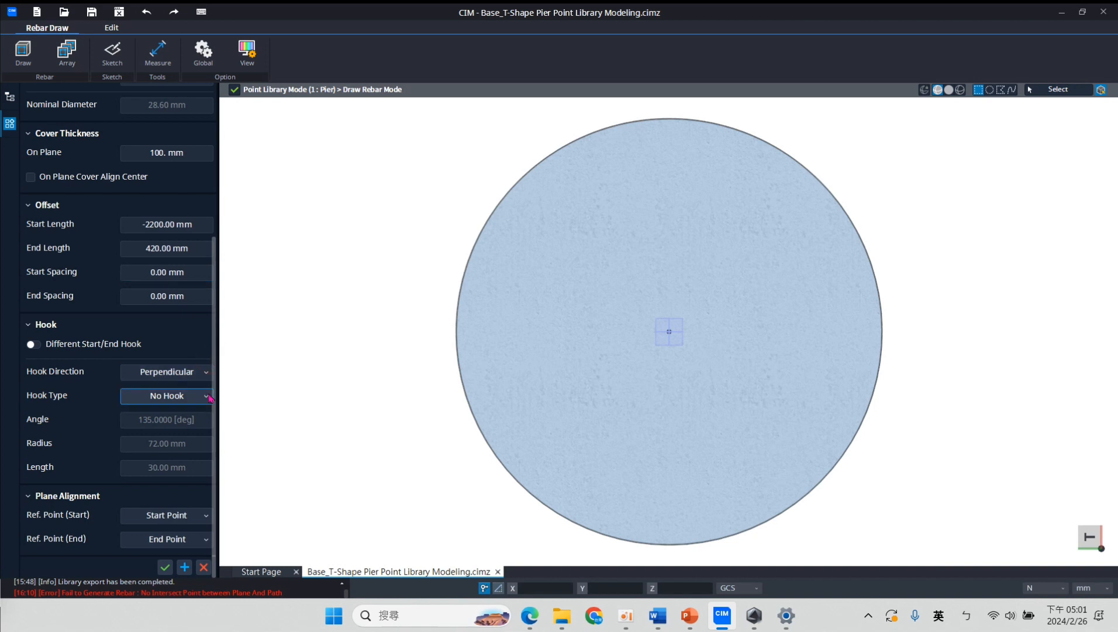
click(38, 346)
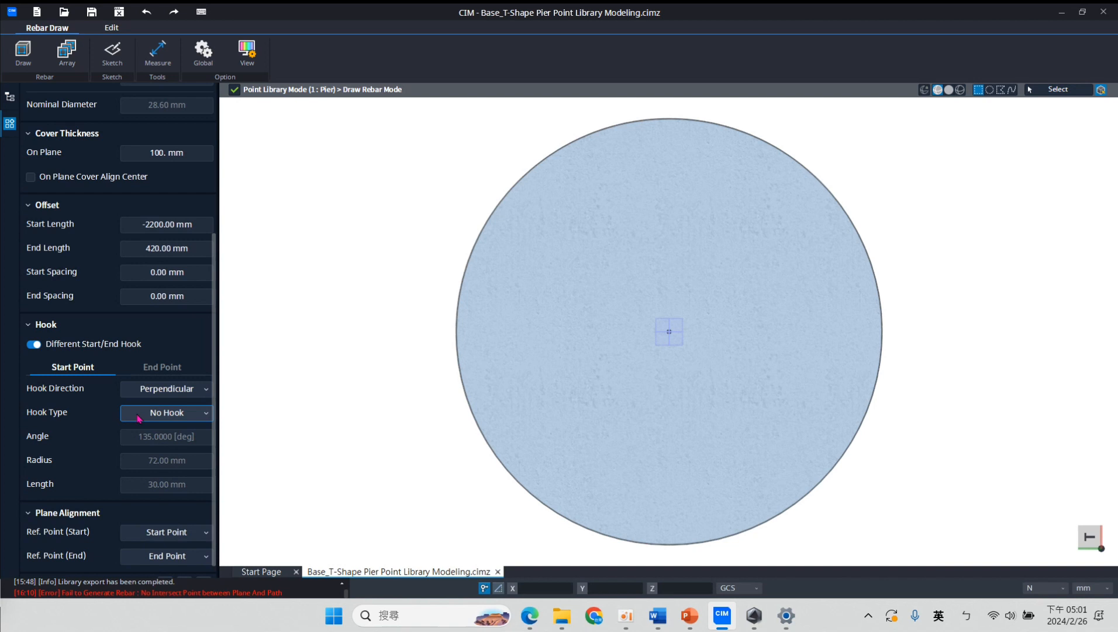
Give P1's end point a custom hook with an angle of -90 degrees
click(155, 367)
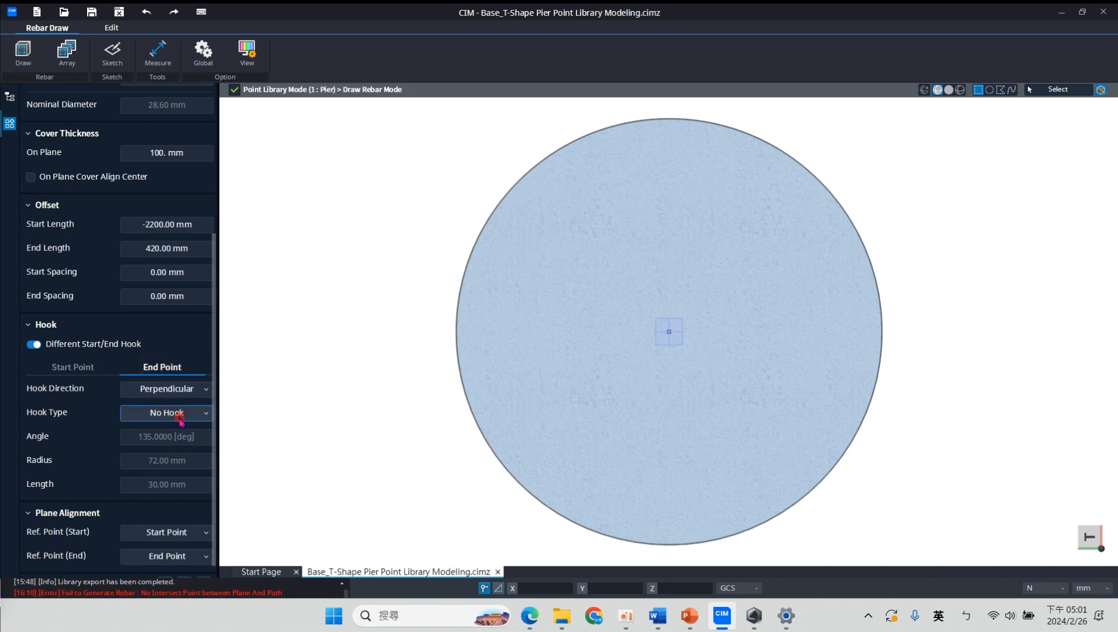
click(178, 414)
click(179, 512)
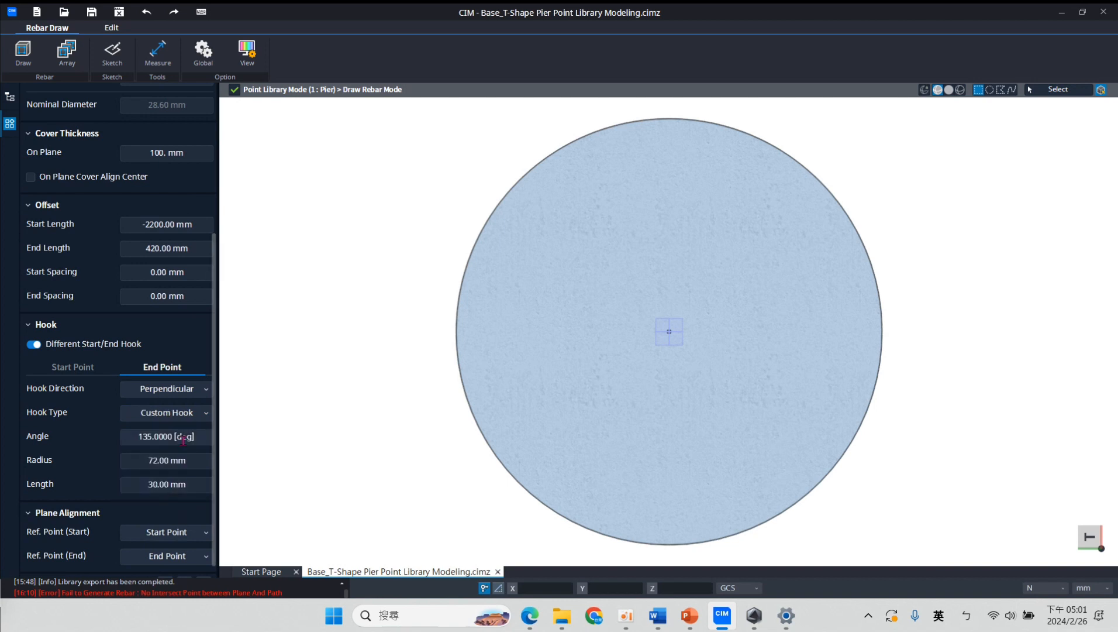
double_click(142, 439)
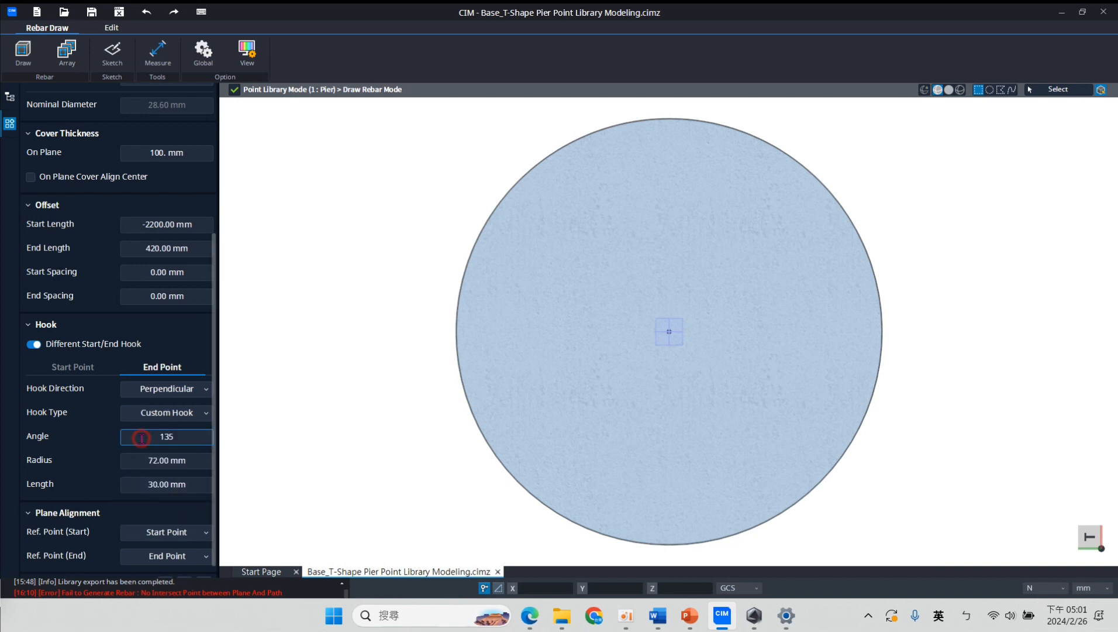
text(-90)
Set the end hook's radius to 270 mm and its length to 500 mm
click(196, 464)
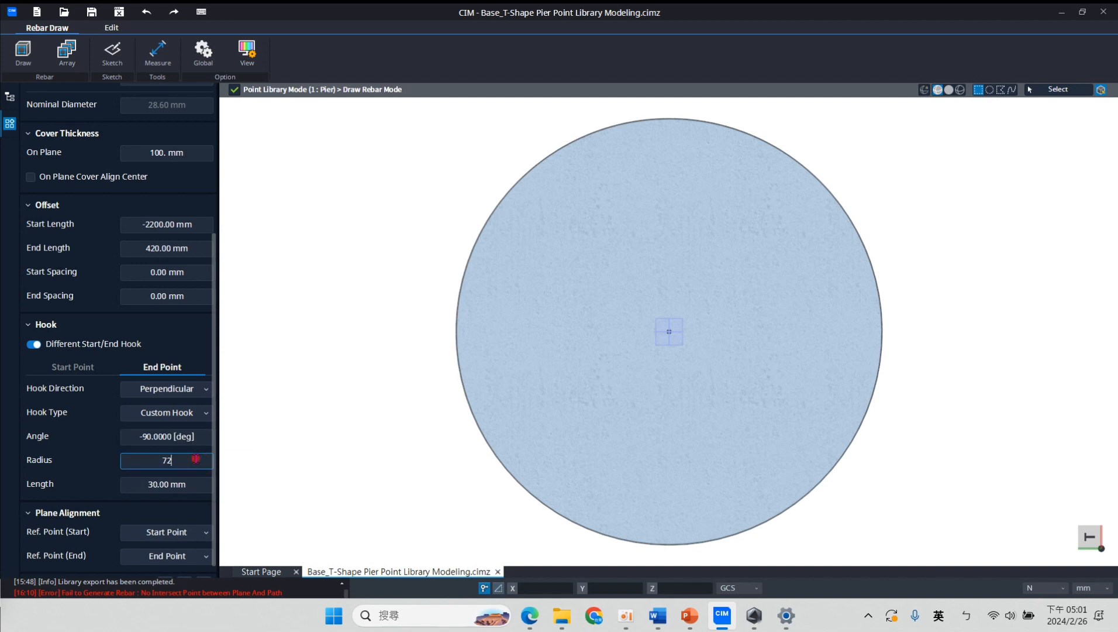
double_click(129, 460)
text(270)
click(199, 484)
double_click(199, 485)
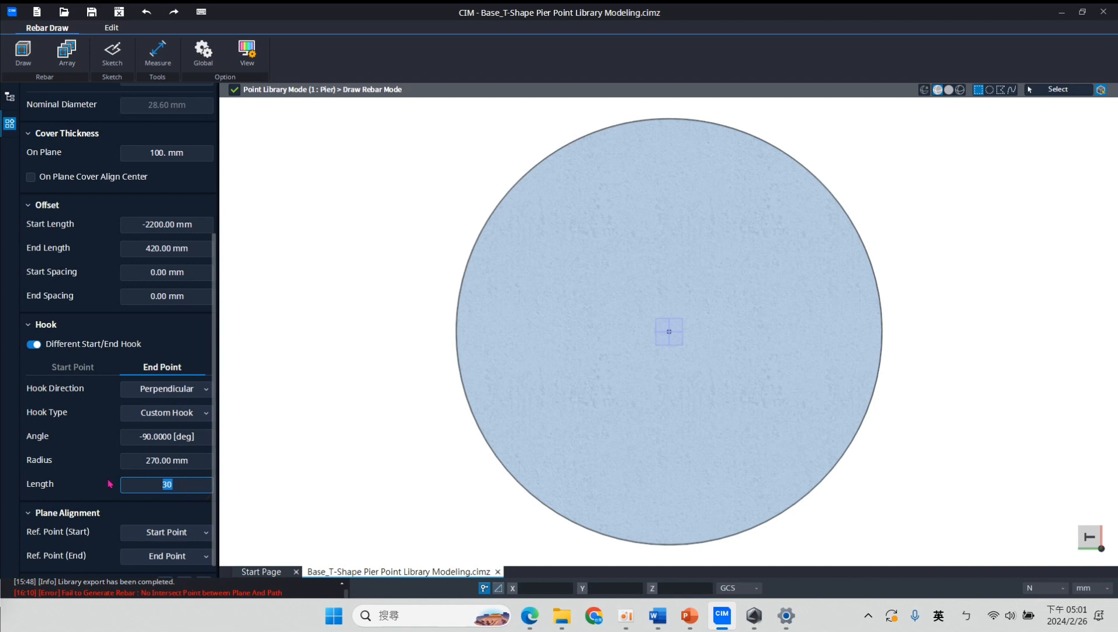
text(500)
click(171, 460)
scroll(172, 462, down, 1)
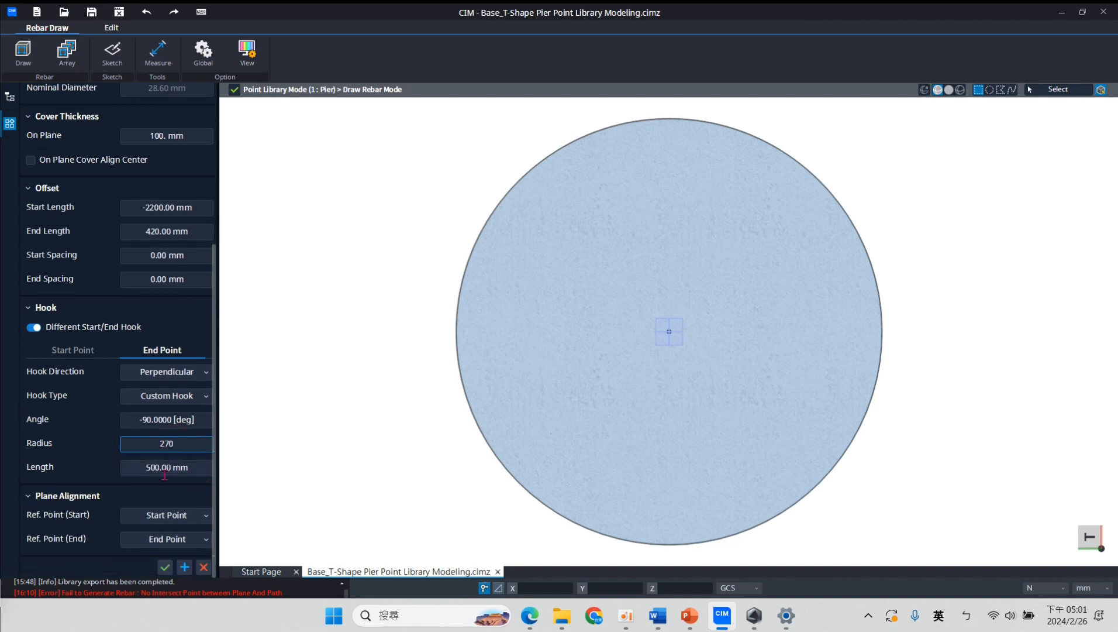
Arrange rebar P1 by number of rebars, with 73 bars
scroll(109, 168, up, 5)
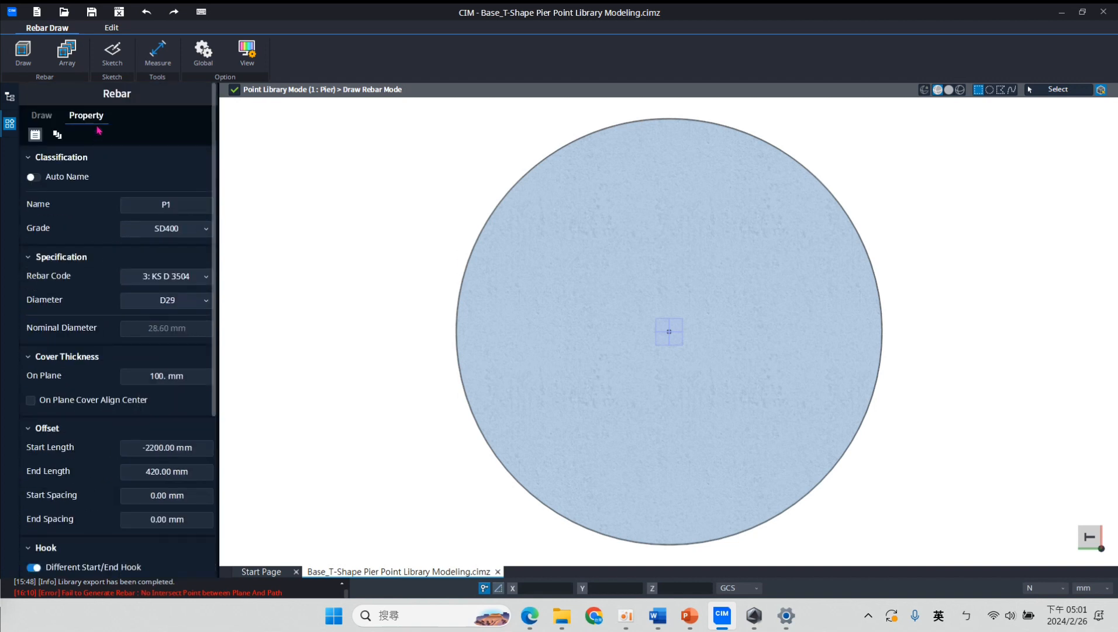
click(57, 134)
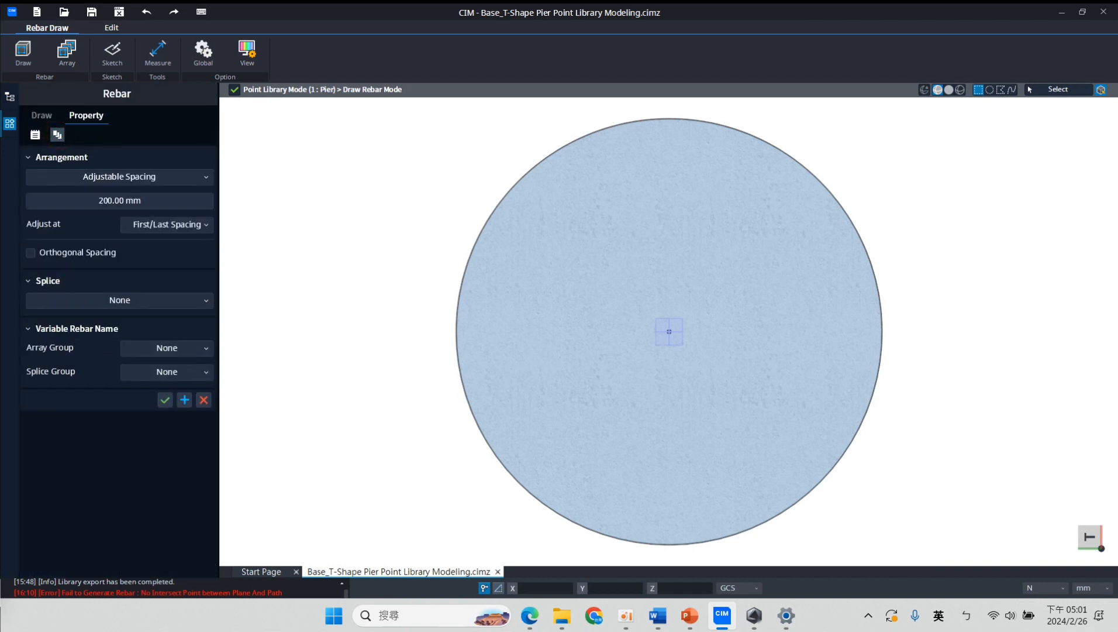
click(133, 176)
click(138, 203)
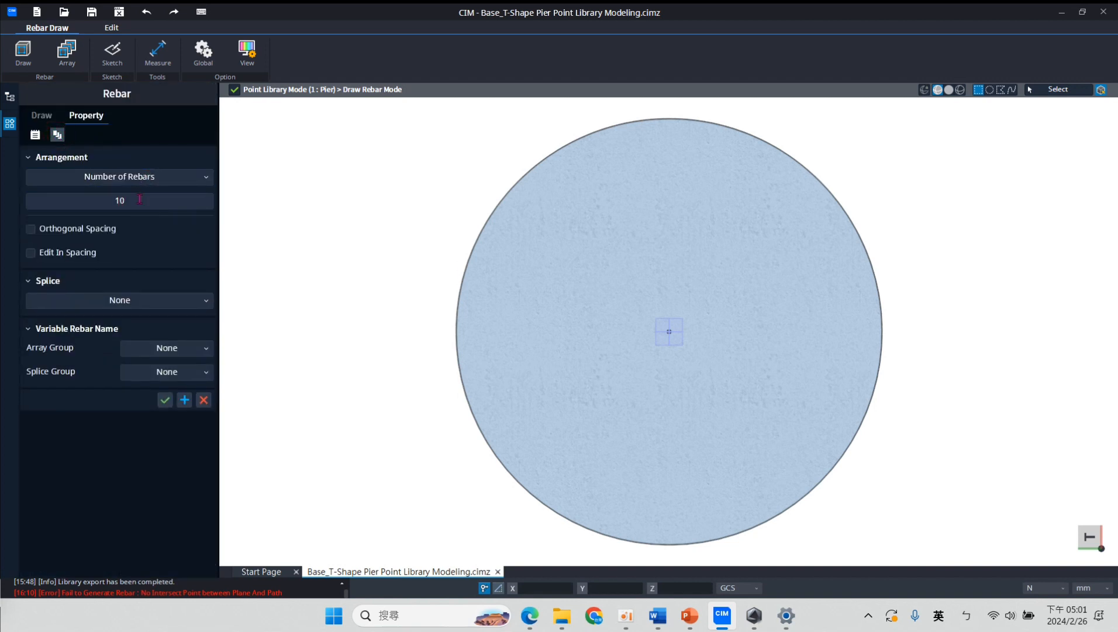
click(144, 200)
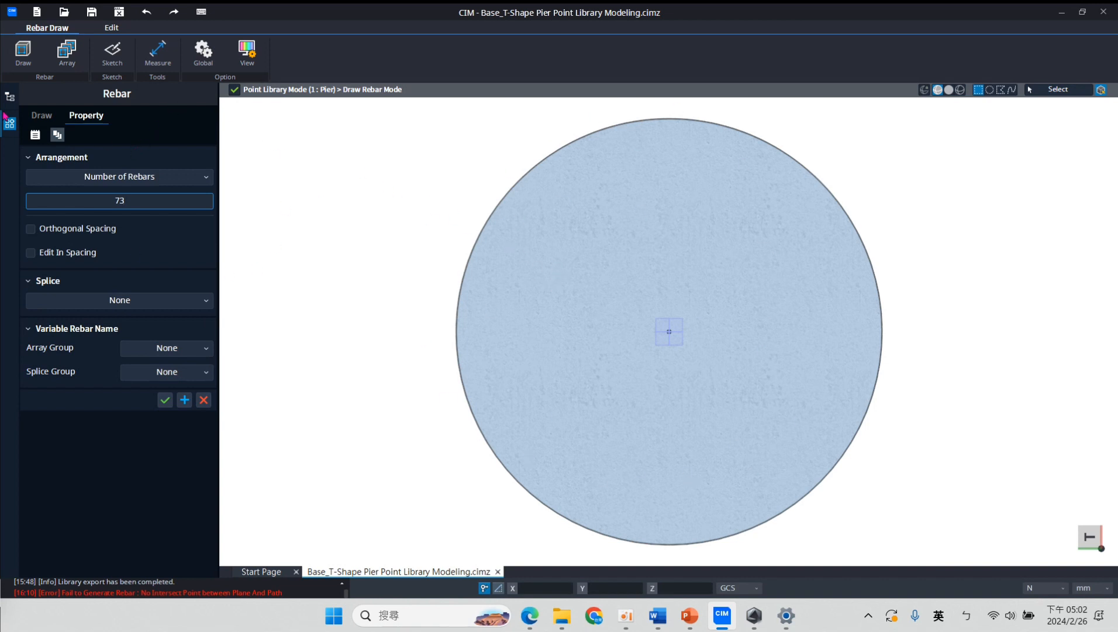
Review P1's properties and set its drawing method to Select Line
click(35, 134)
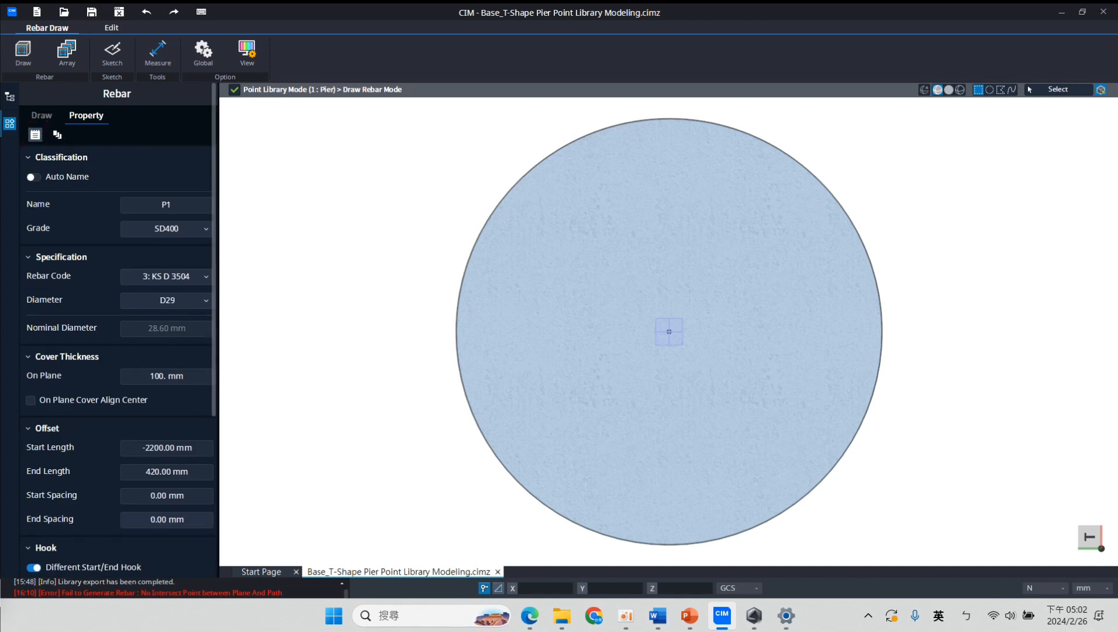
scroll(168, 527, down, 3)
scroll(168, 526, up, 3)
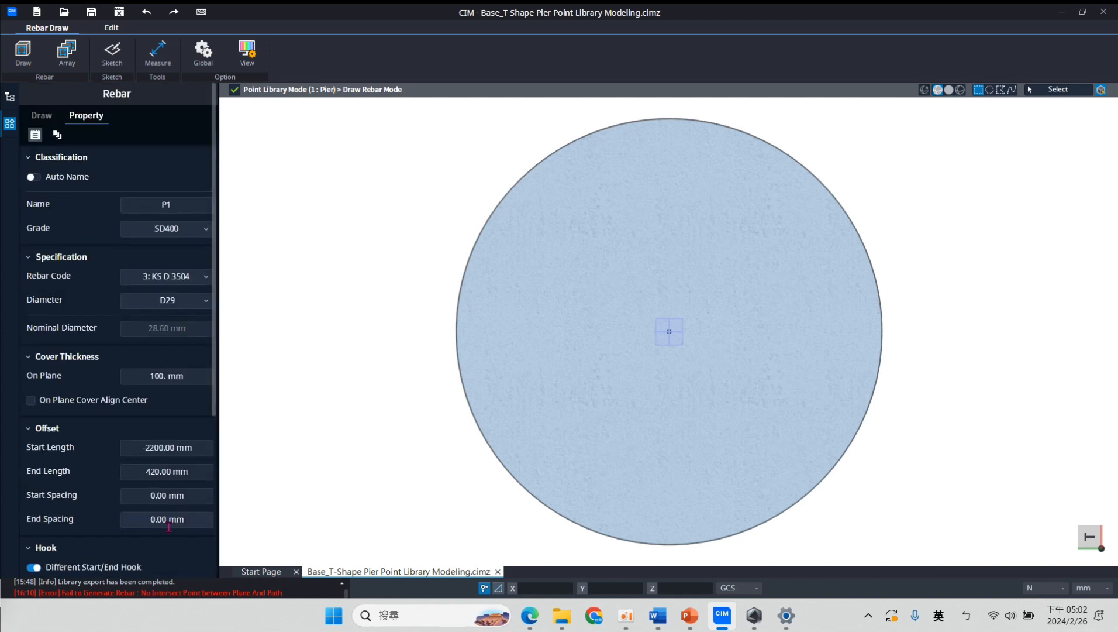
click(41, 116)
click(529, 615)
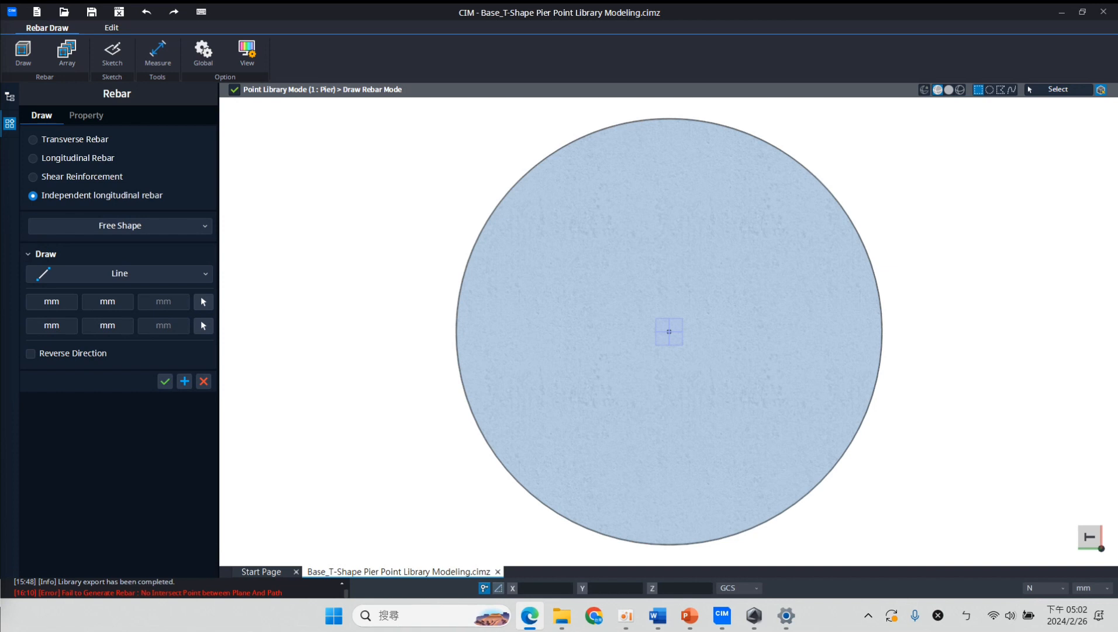
click(191, 226)
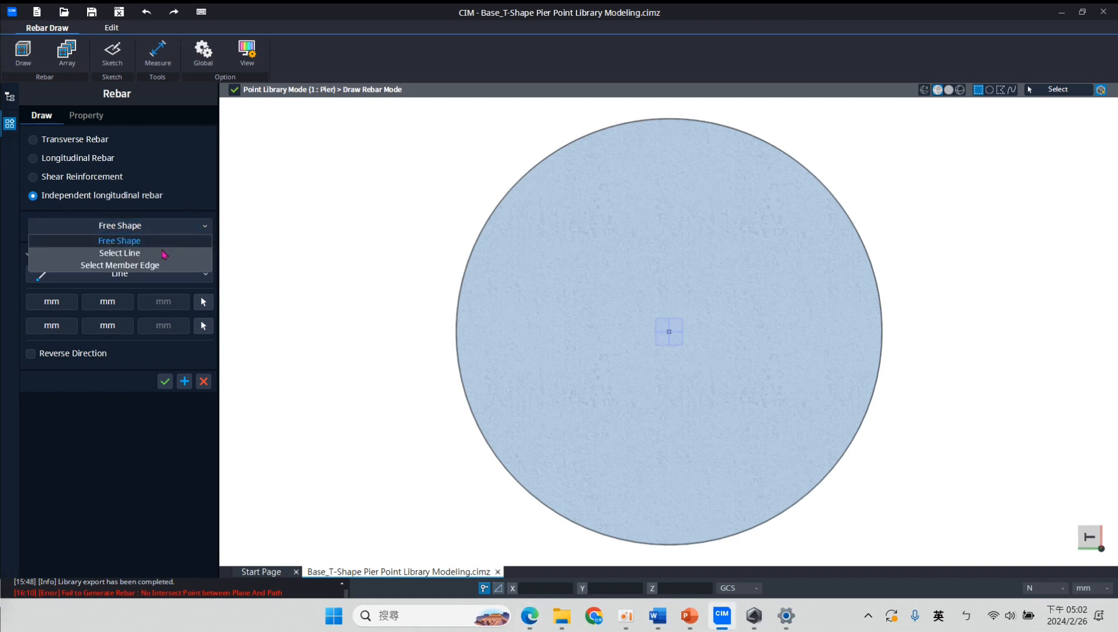
click(144, 253)
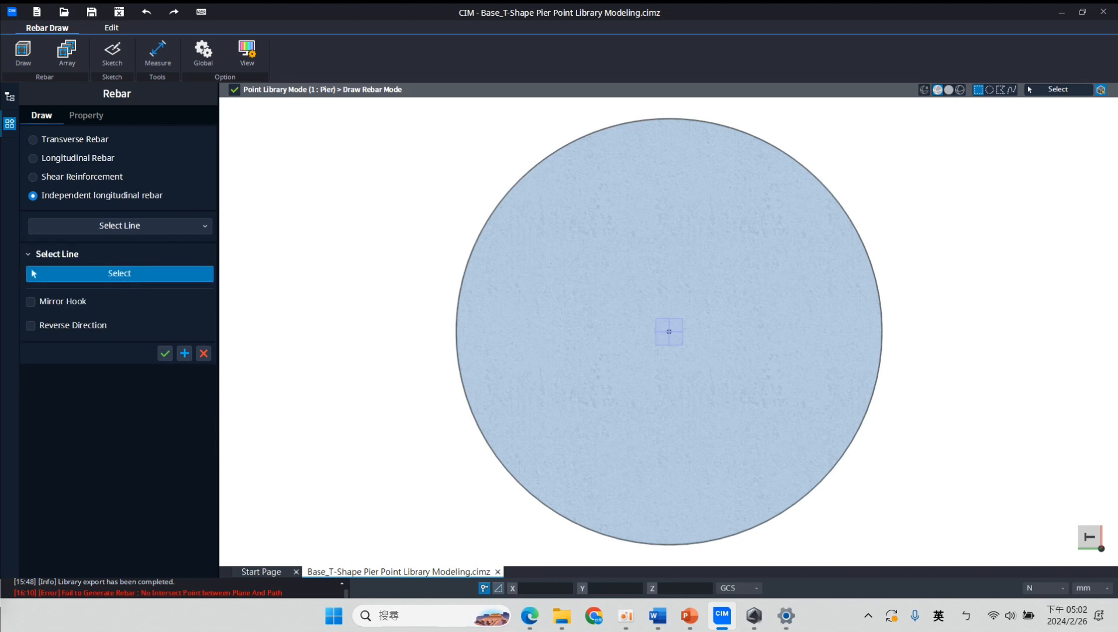
Select both semicircular edges of the column outline, leave the direction unreversed, and generate the P1 rebars along them
key(alt+Tab)
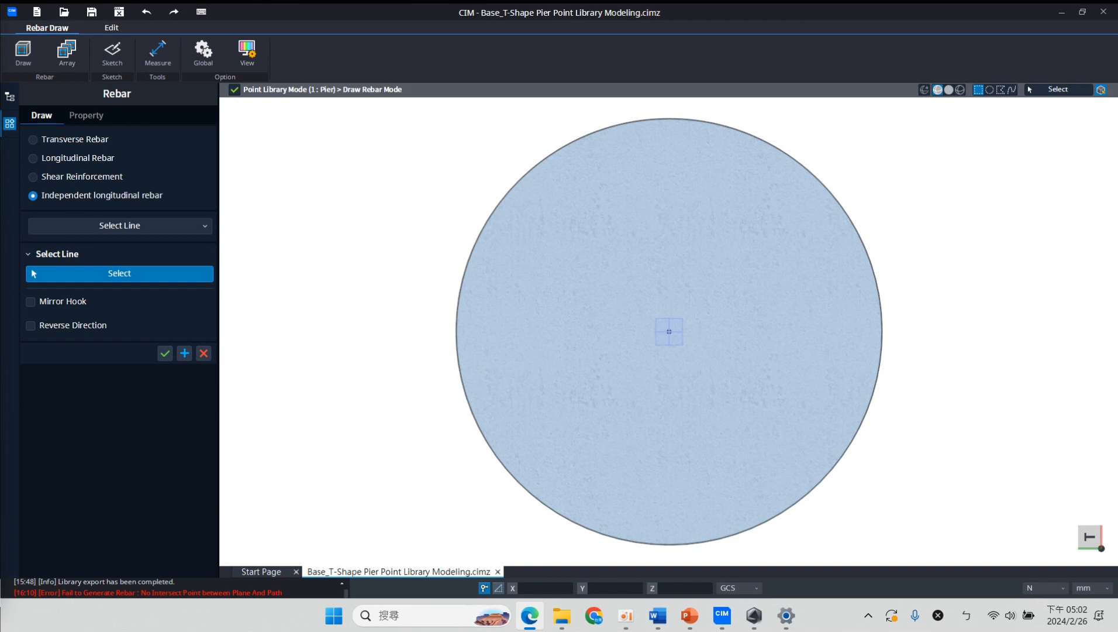
click(469, 389)
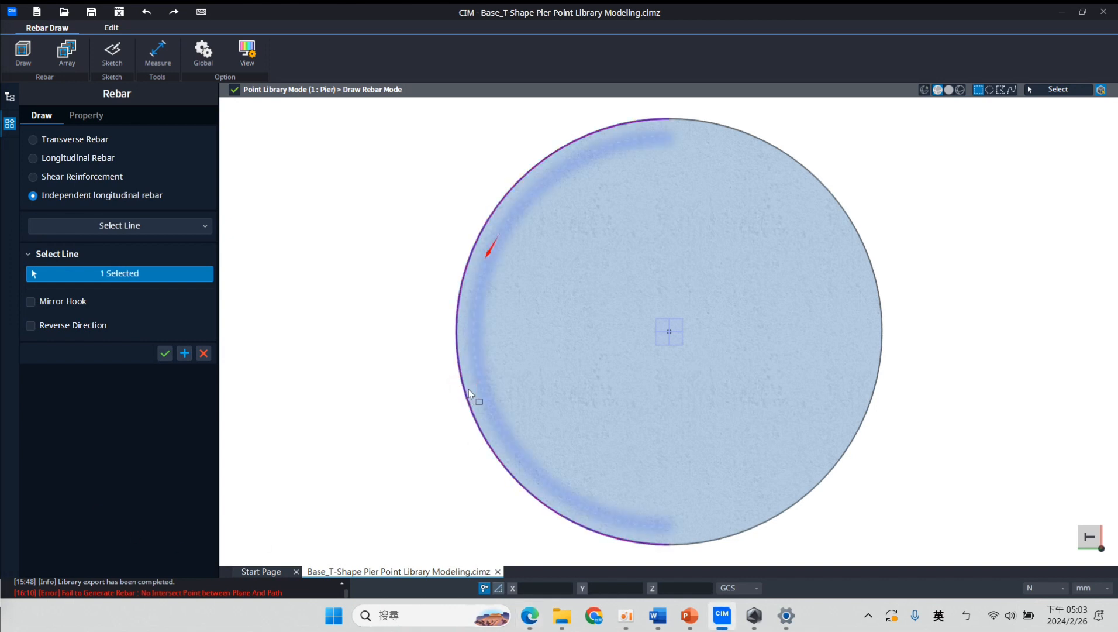
click(866, 412)
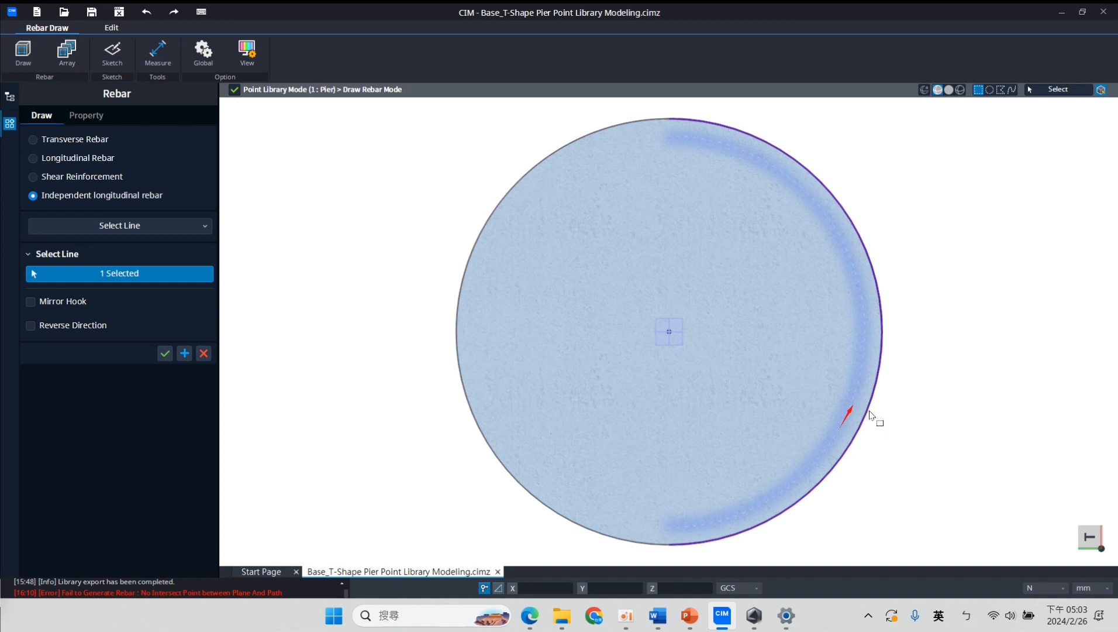
click(485, 436)
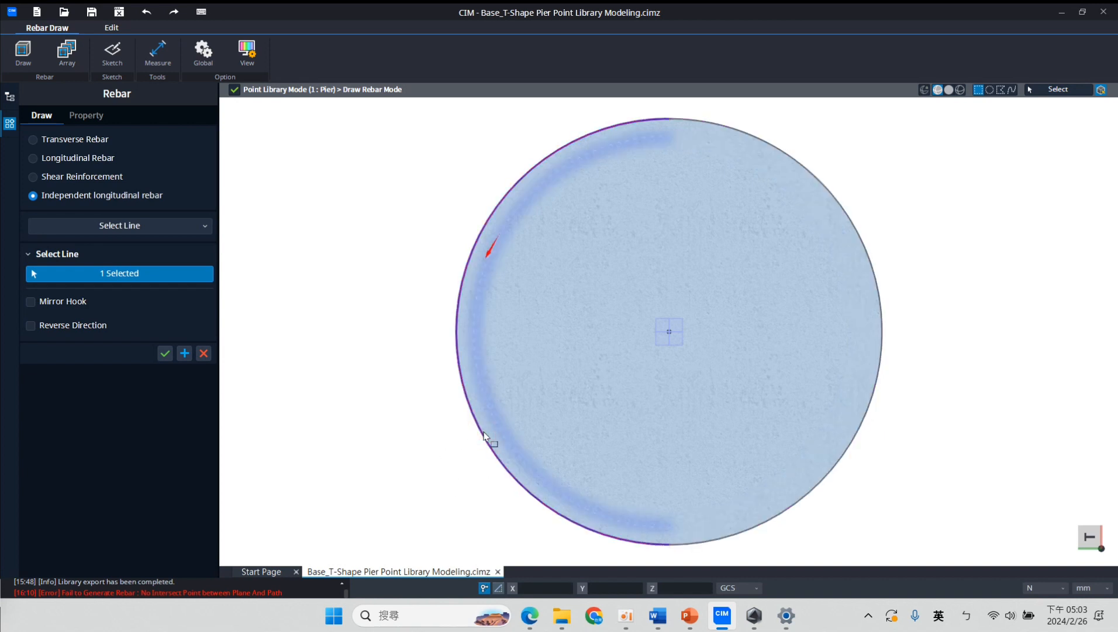
click(796, 502)
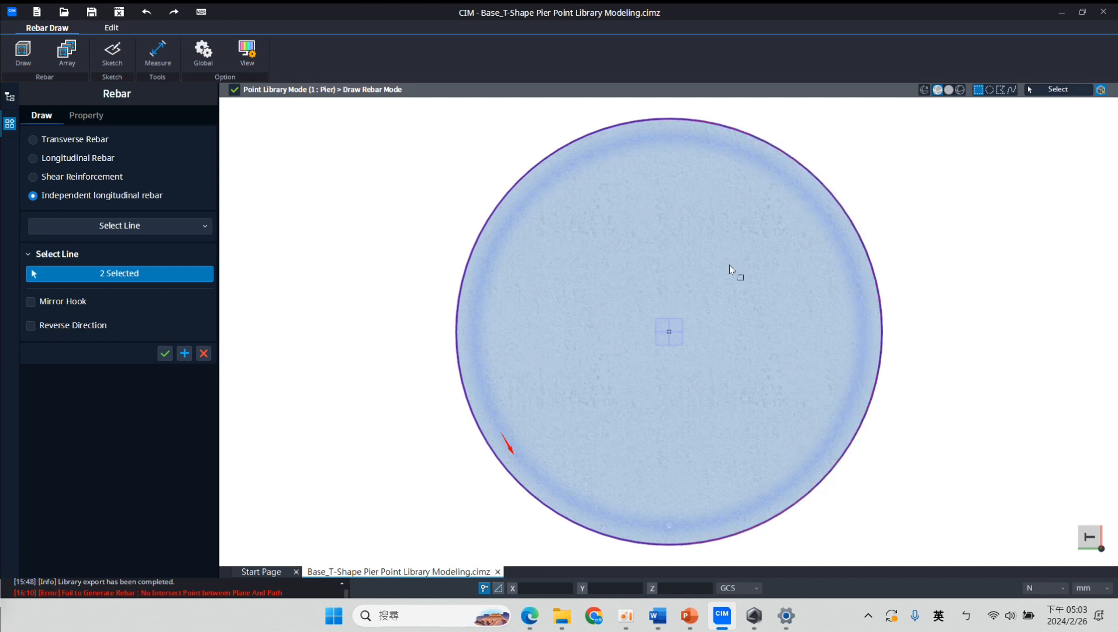
click(30, 326)
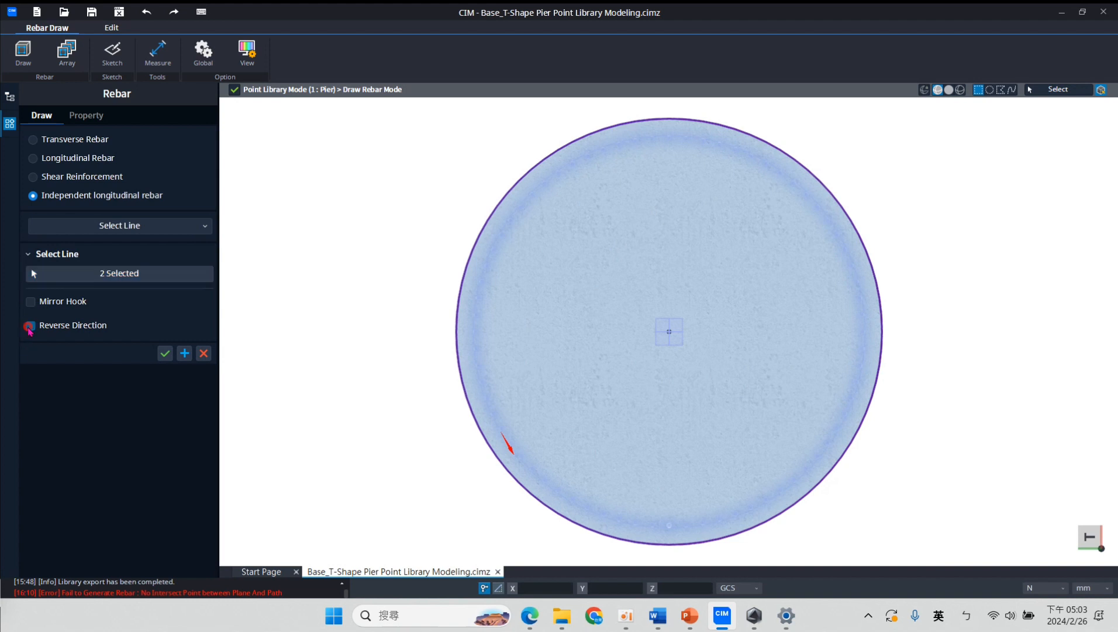
click(30, 326)
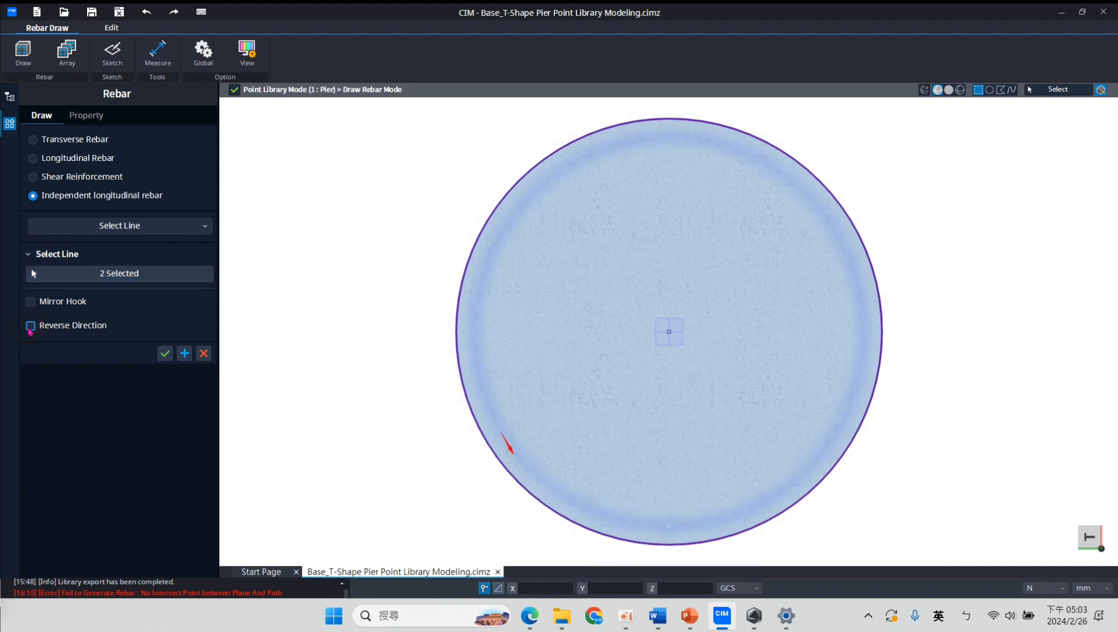
click(183, 357)
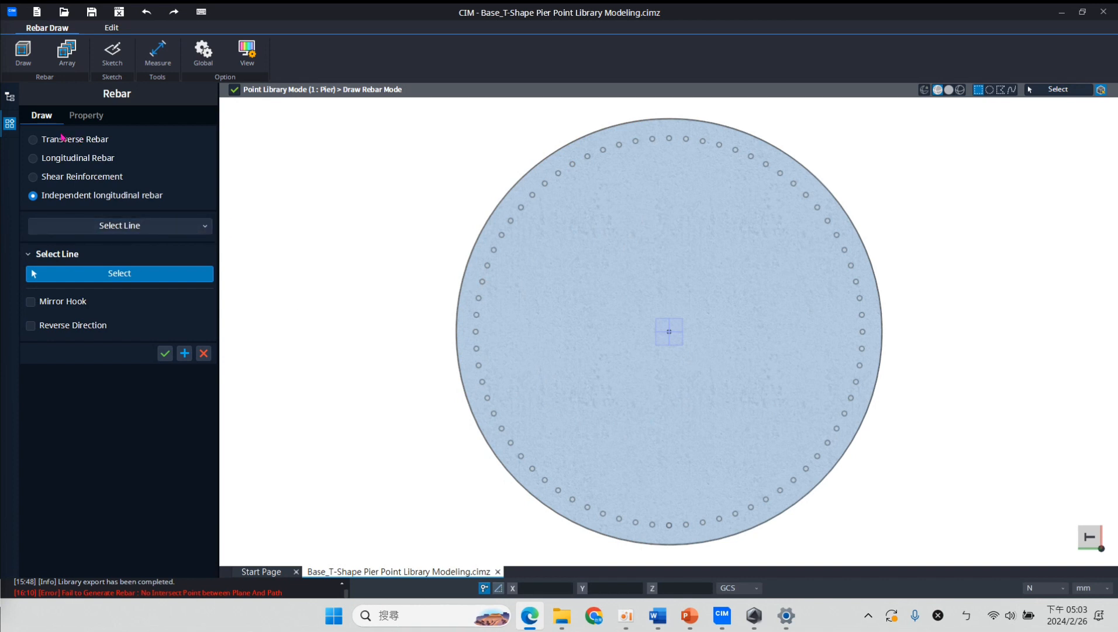
Name the transverse rebar P2 and set its diameter to D19
click(88, 116)
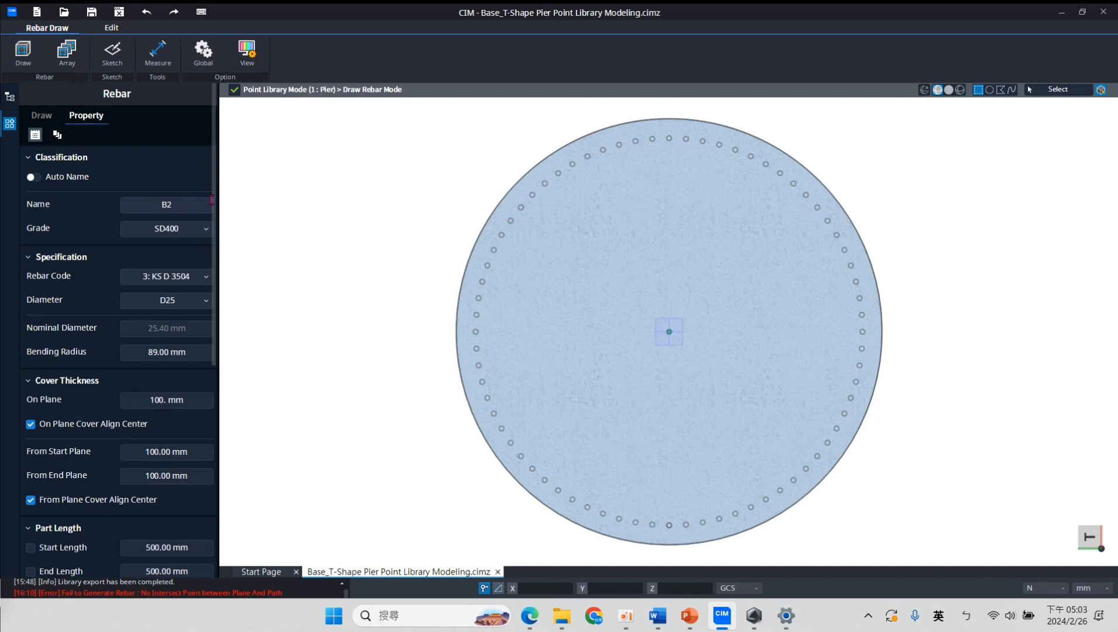
drag(212, 201, 151, 199)
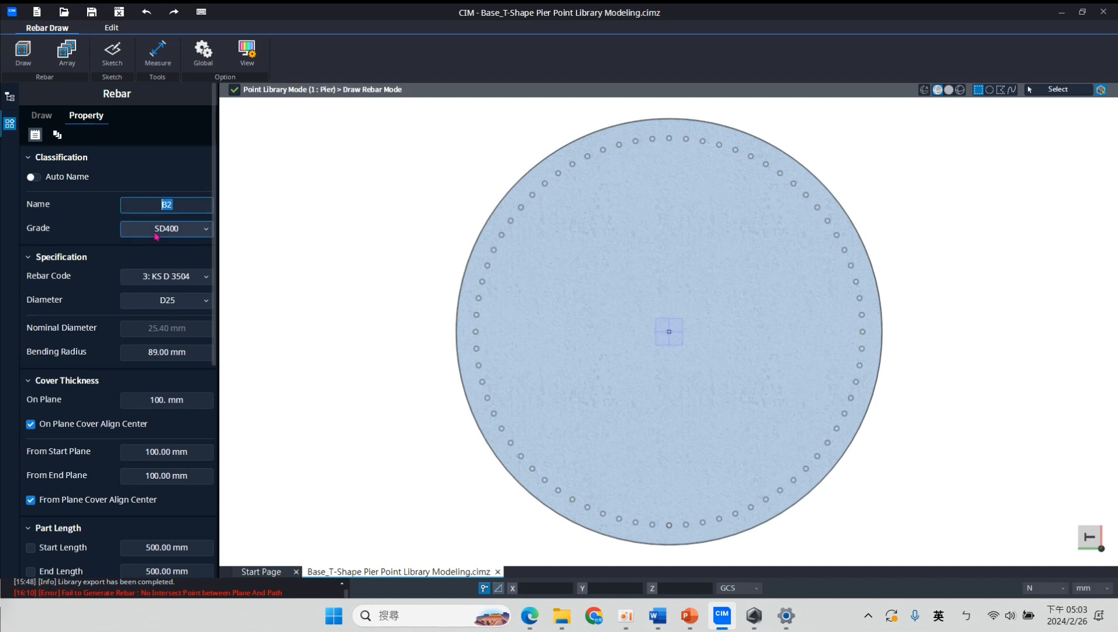
text(P2)
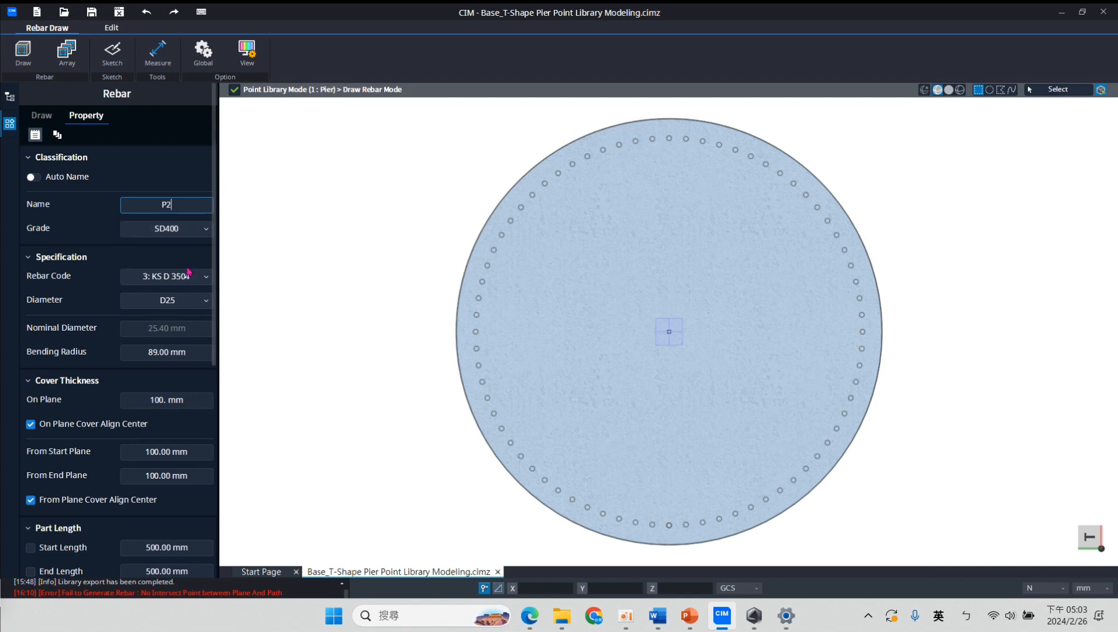
click(182, 300)
click(177, 402)
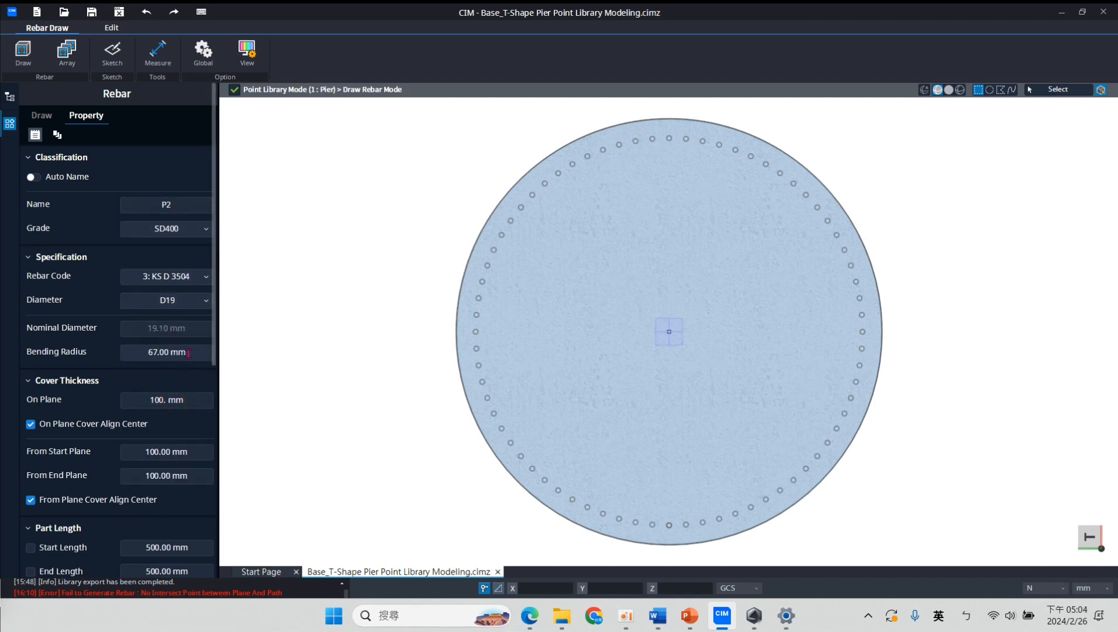
Set P2's on-plane cover thickness to 76 mm
click(198, 399)
text(76)
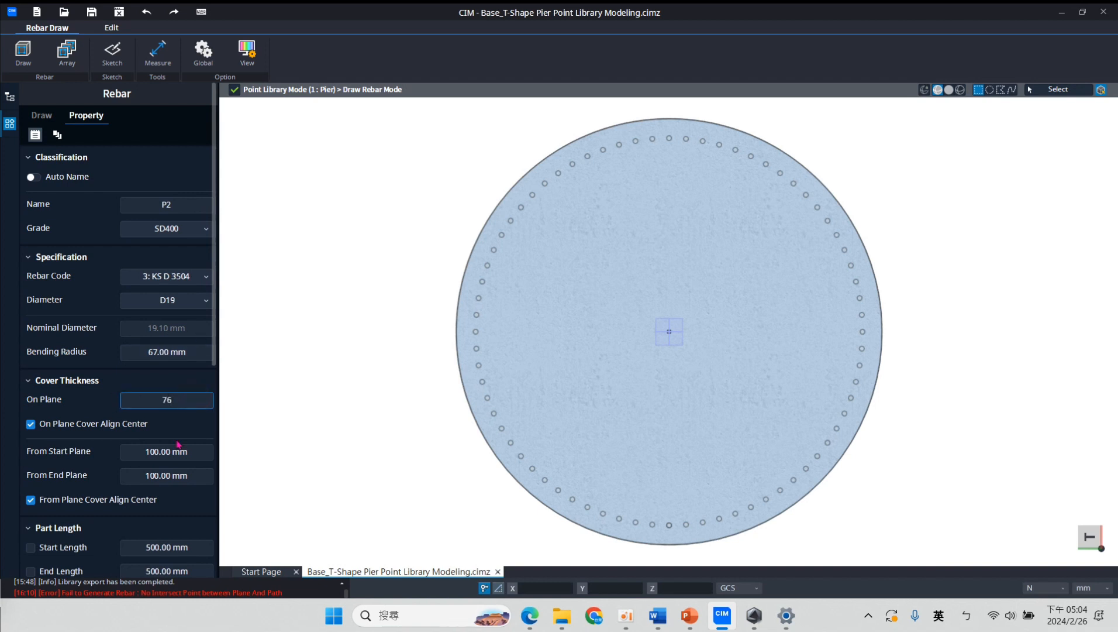
click(202, 452)
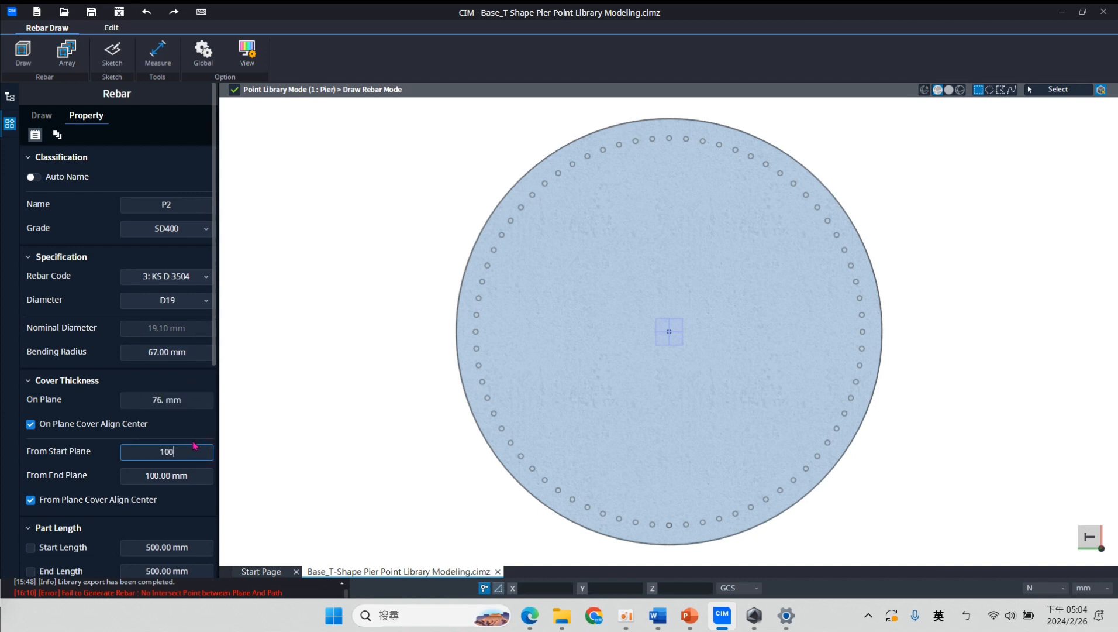
Set P2's start and end length offsets to -370 mm and enable different start and end hooks
scroll(201, 458, down, 5)
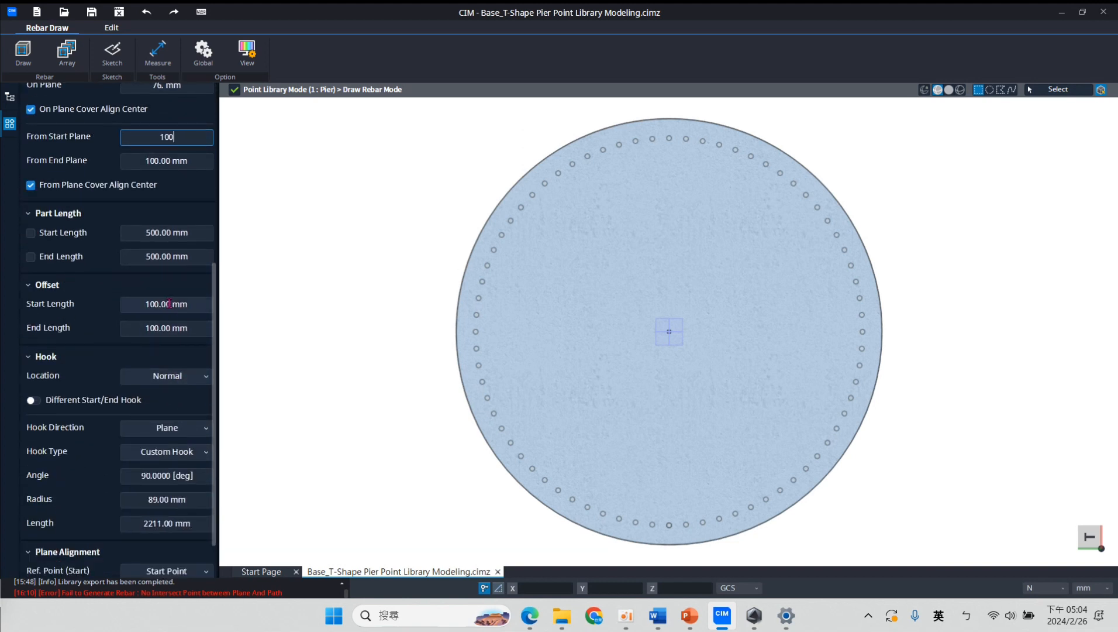
click(208, 302)
double_click(209, 302)
text(-)
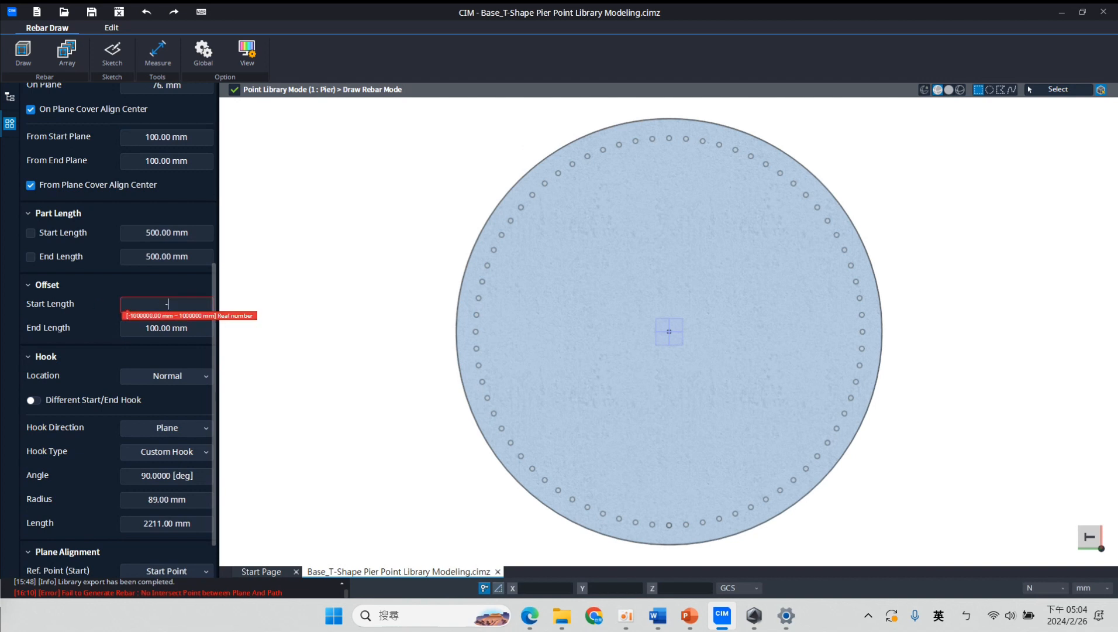
text(370)
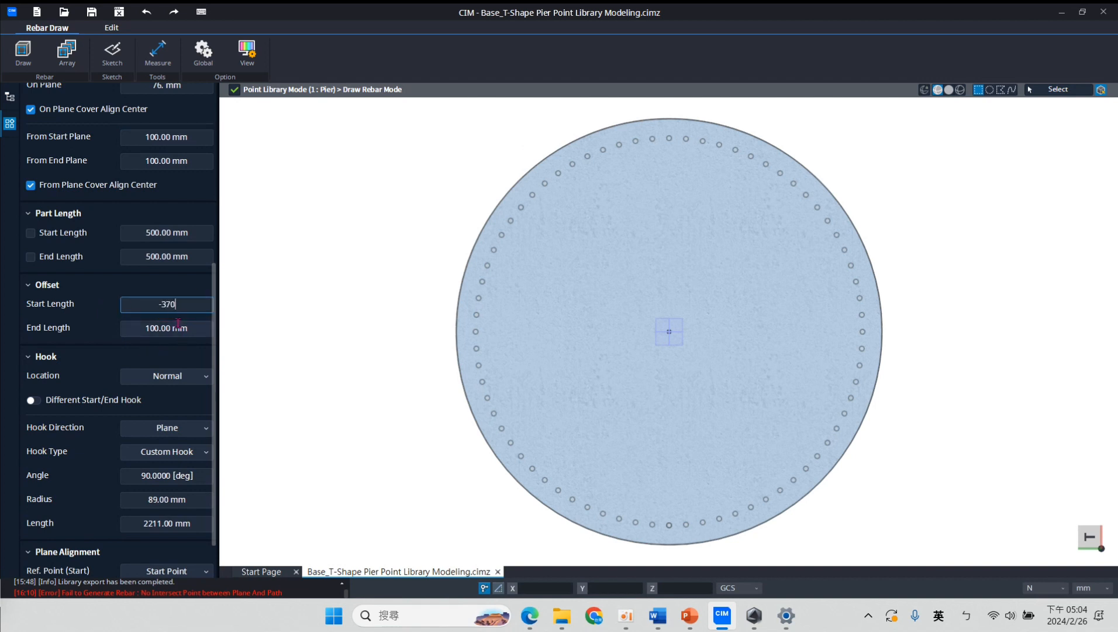
click(177, 323)
double_click(193, 329)
text(-)
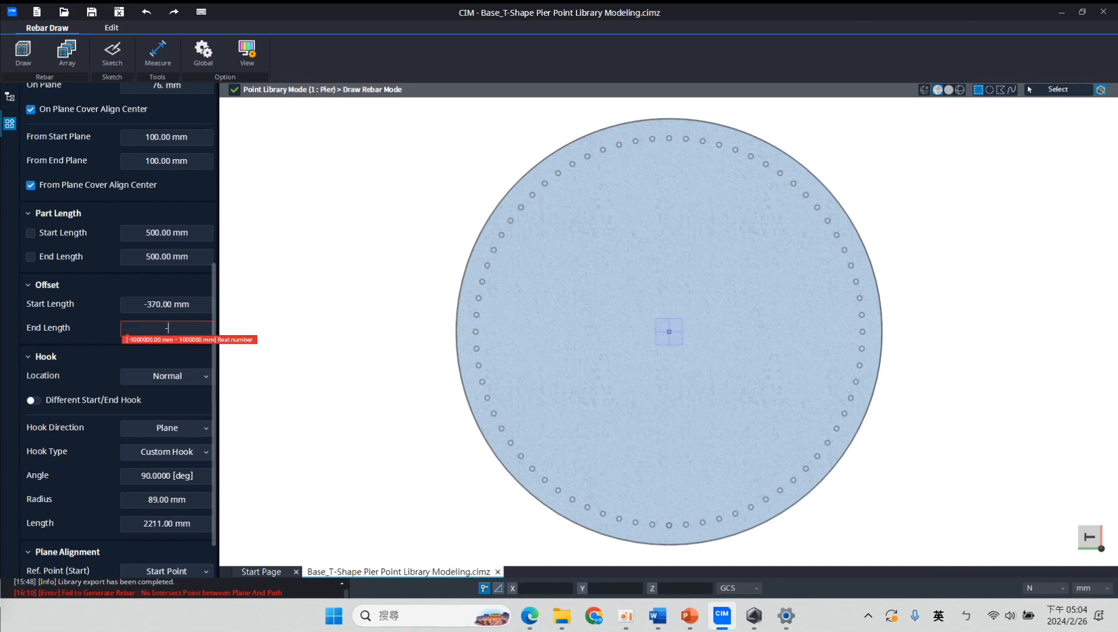
text(370)
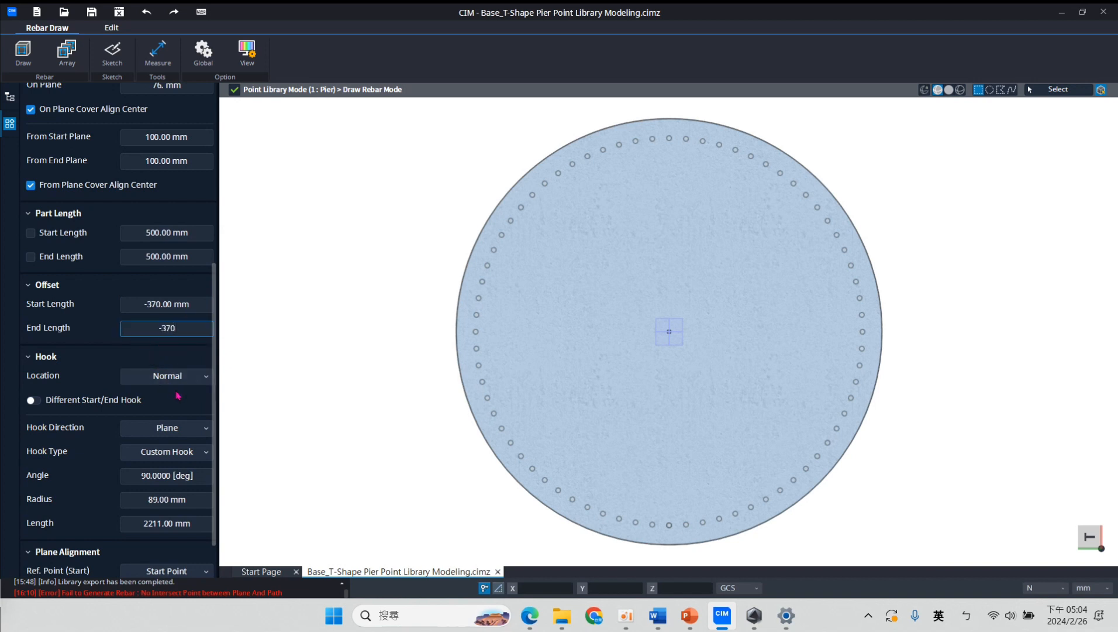
click(42, 401)
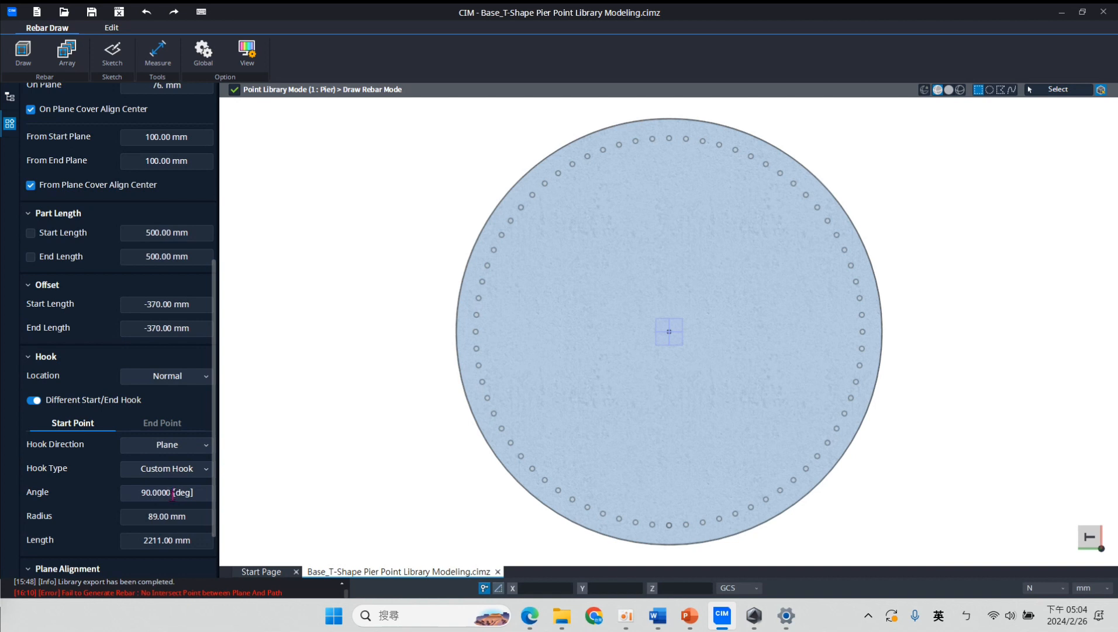
Set P2's start hook radius to 67 mm and its length to 150 mm
click(176, 516)
text(67)
click(173, 541)
drag(189, 542, 150, 542)
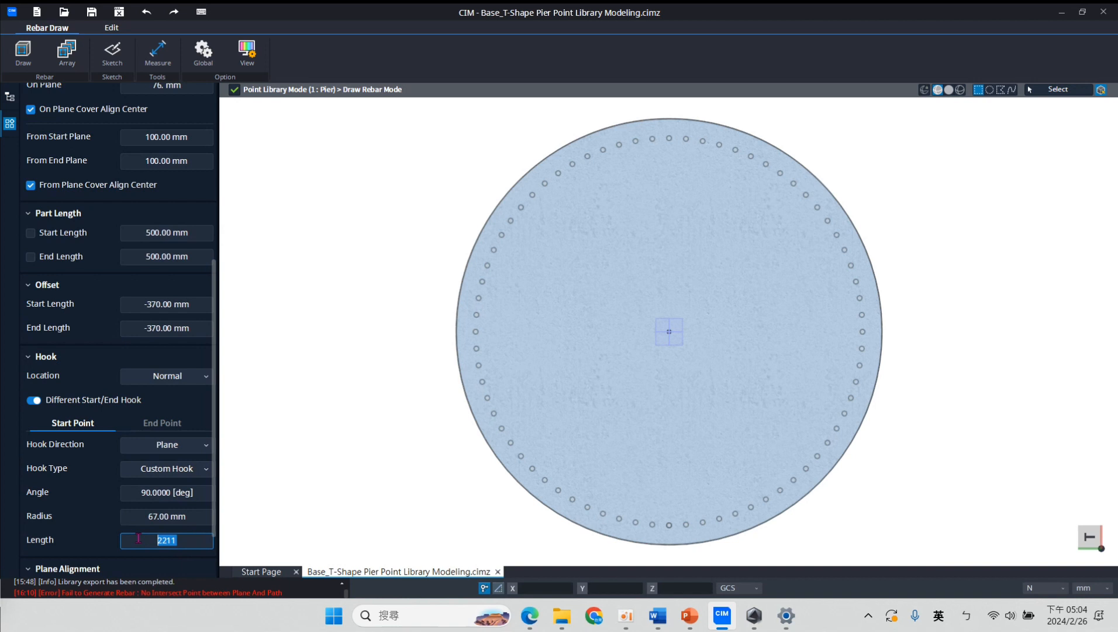
text(150)
click(184, 512)
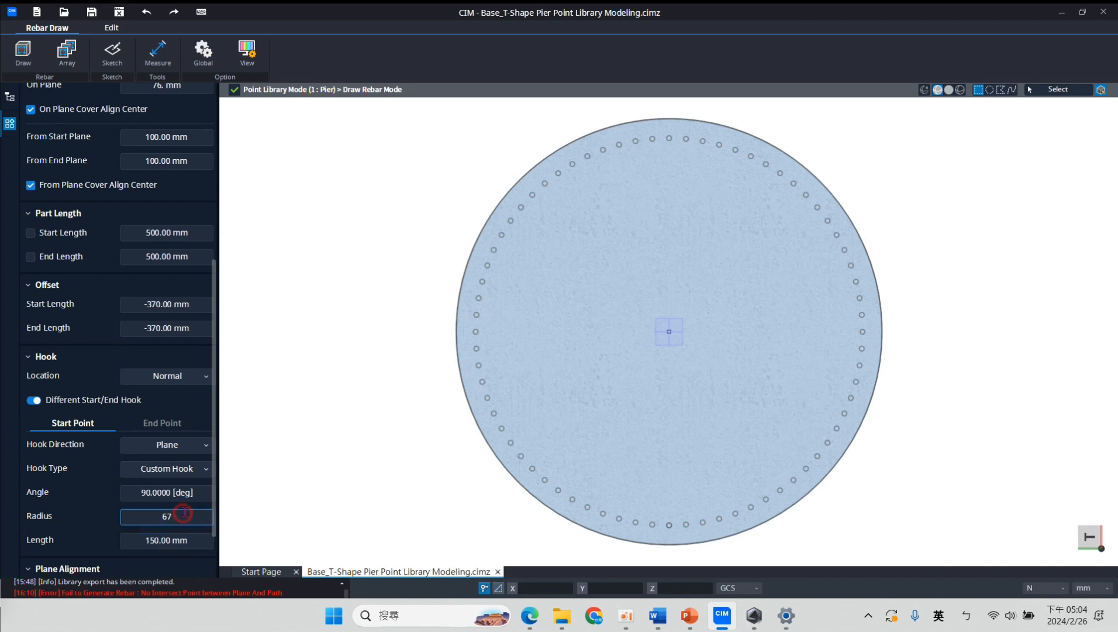
Give P2's end point a custom hook with a 67 mm radius and 150 mm length
click(162, 423)
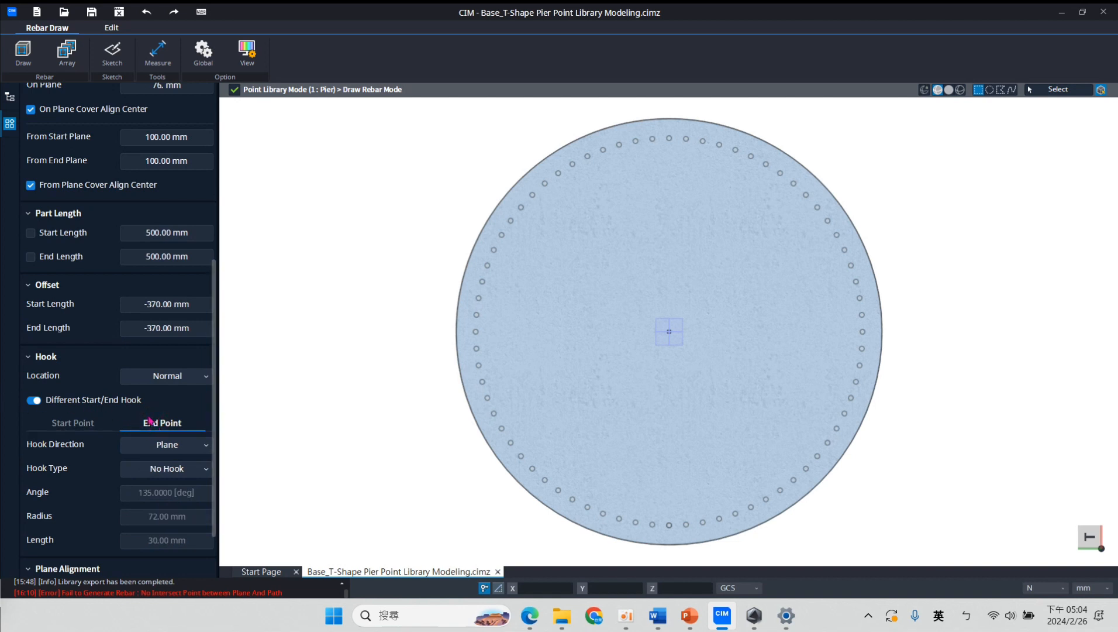
click(167, 470)
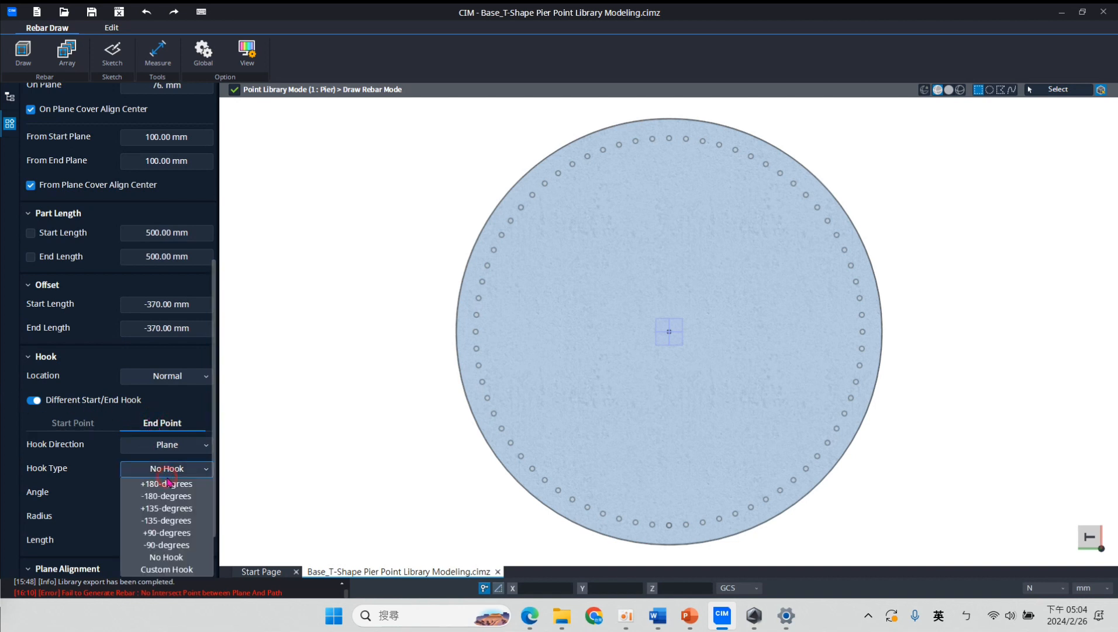
click(164, 569)
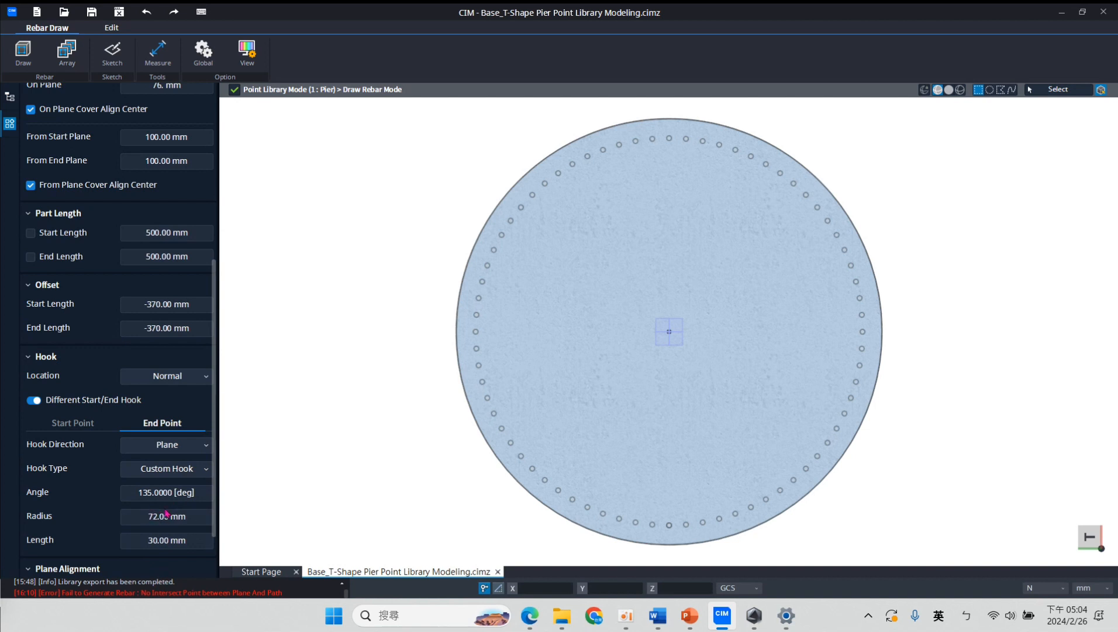
click(168, 515)
text(67)
click(186, 540)
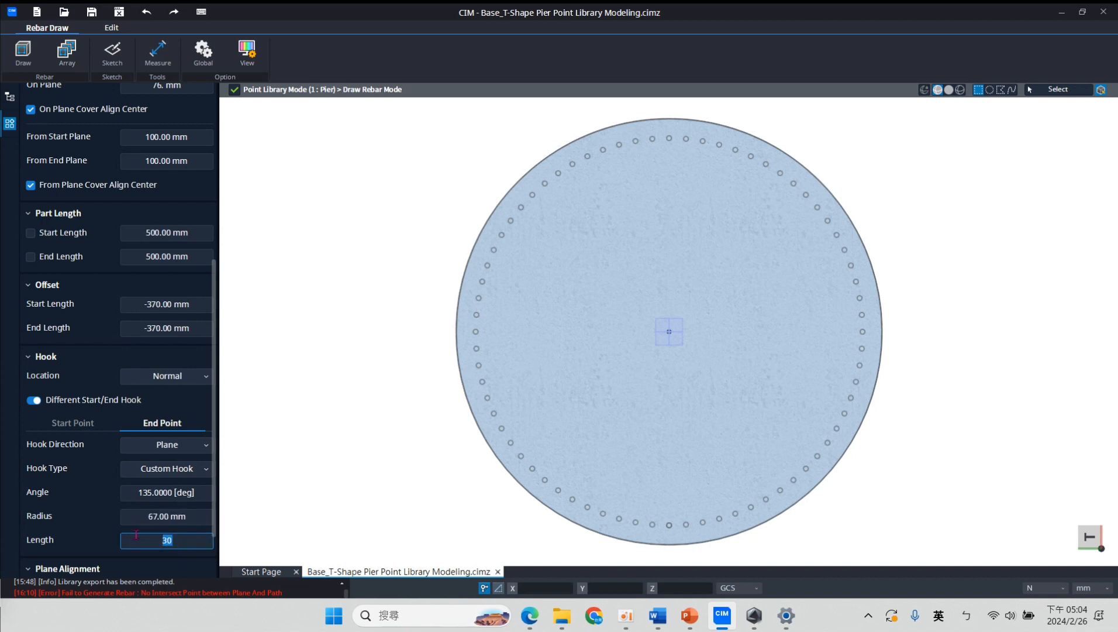
text(150)
click(72, 422)
click(149, 427)
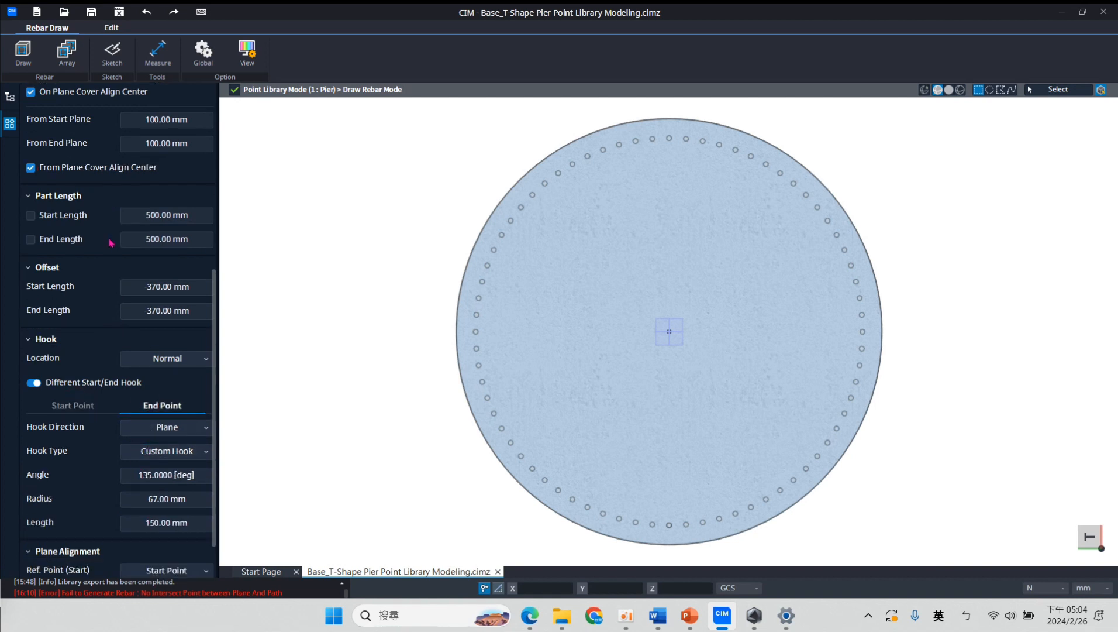
Draw a P2 transverse rebar with the Select Line method along the column's left semicircular edge, leaving Mirror Hook and Reverse Direction off
scroll(111, 234, up, 10)
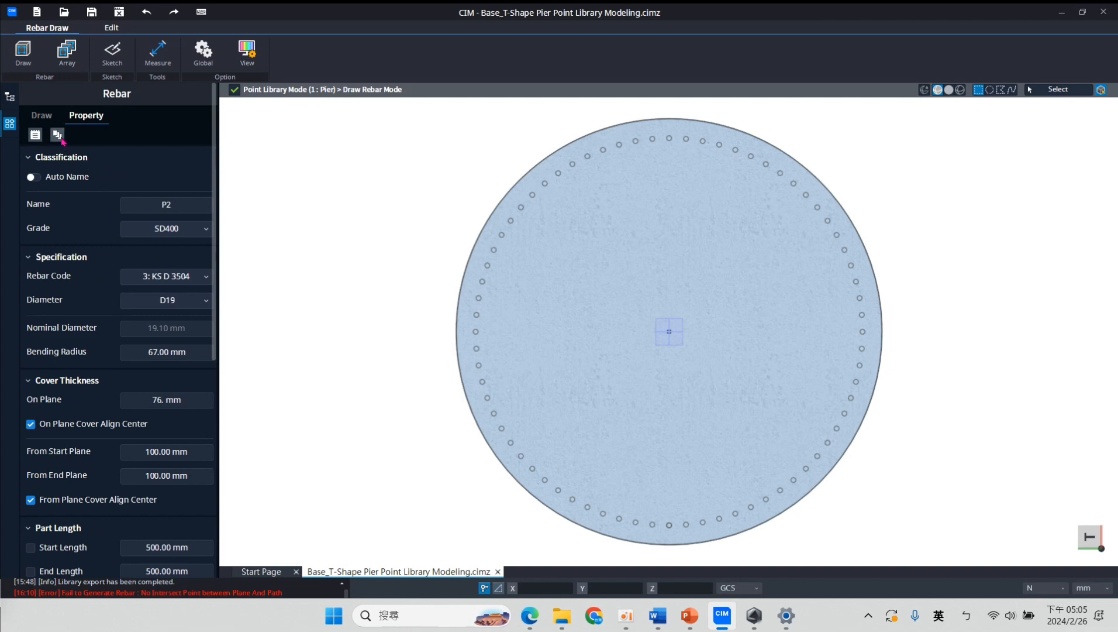
scroll(111, 354, down, 5)
scroll(111, 363, down, 2)
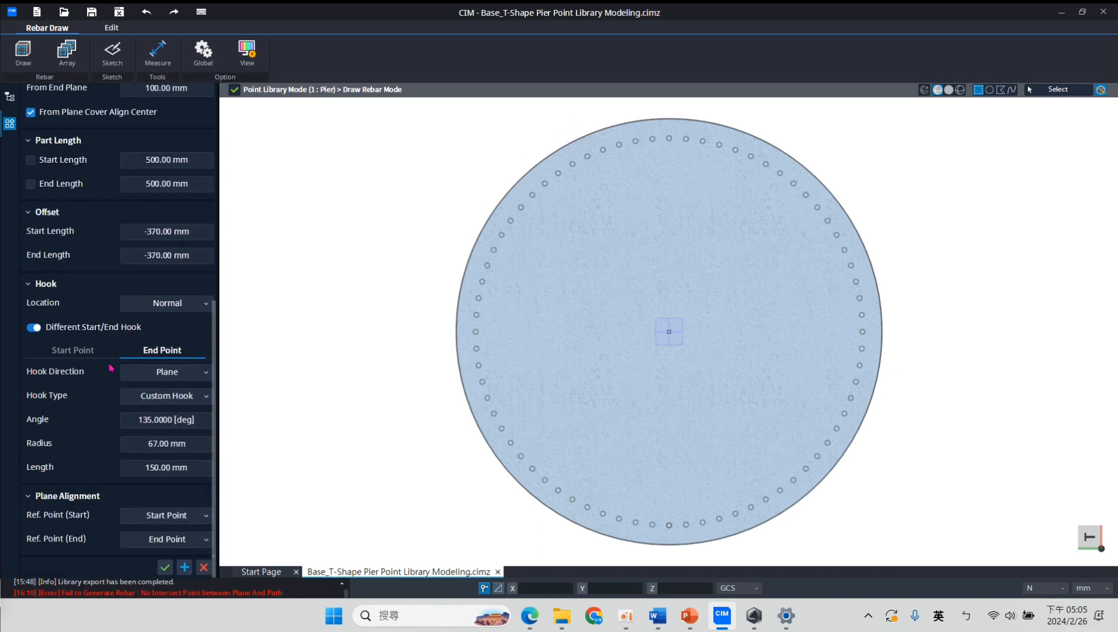
scroll(113, 378, up, 7)
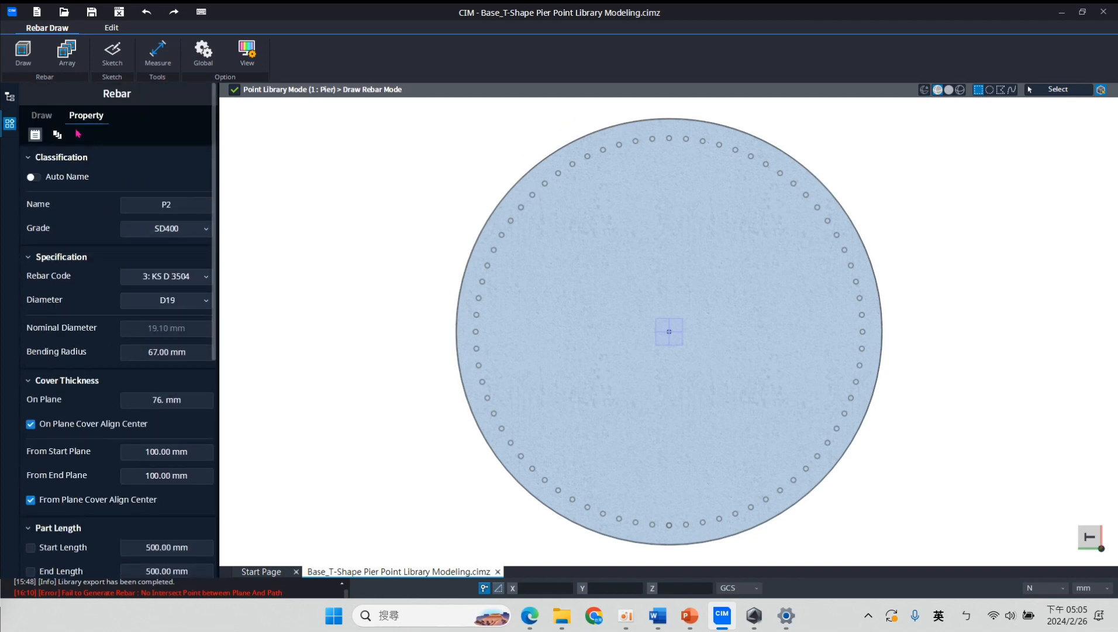
click(40, 115)
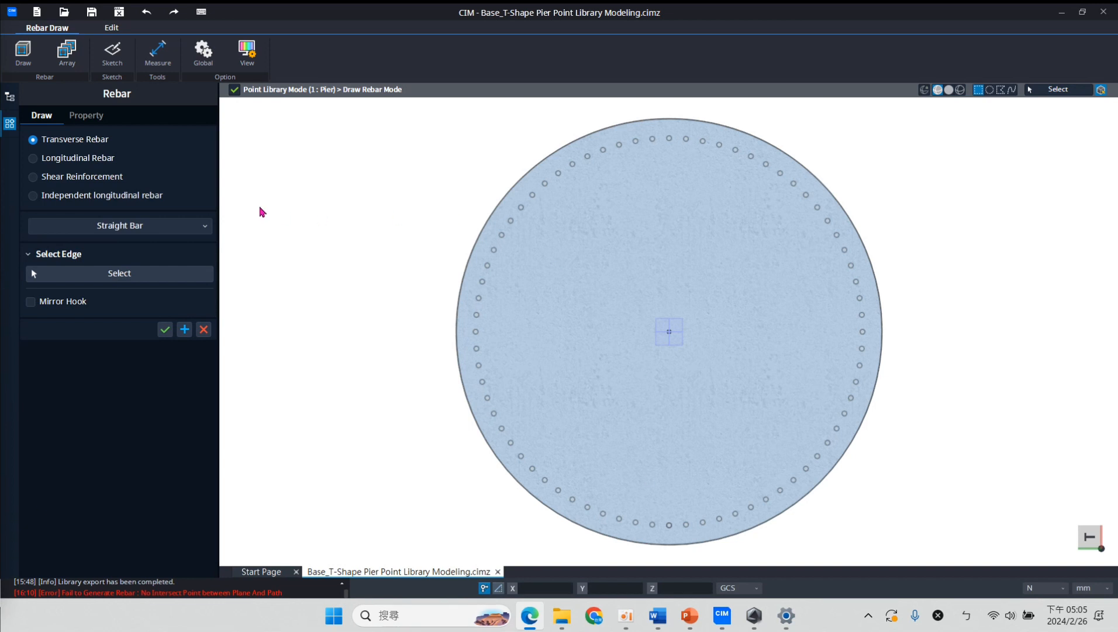
click(120, 226)
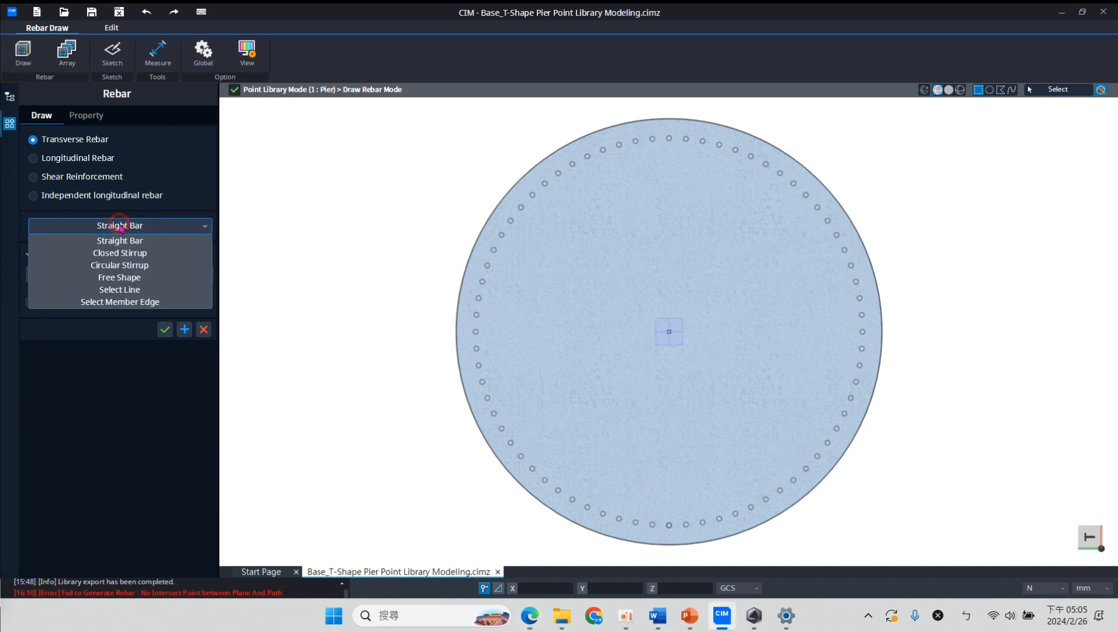
click(119, 291)
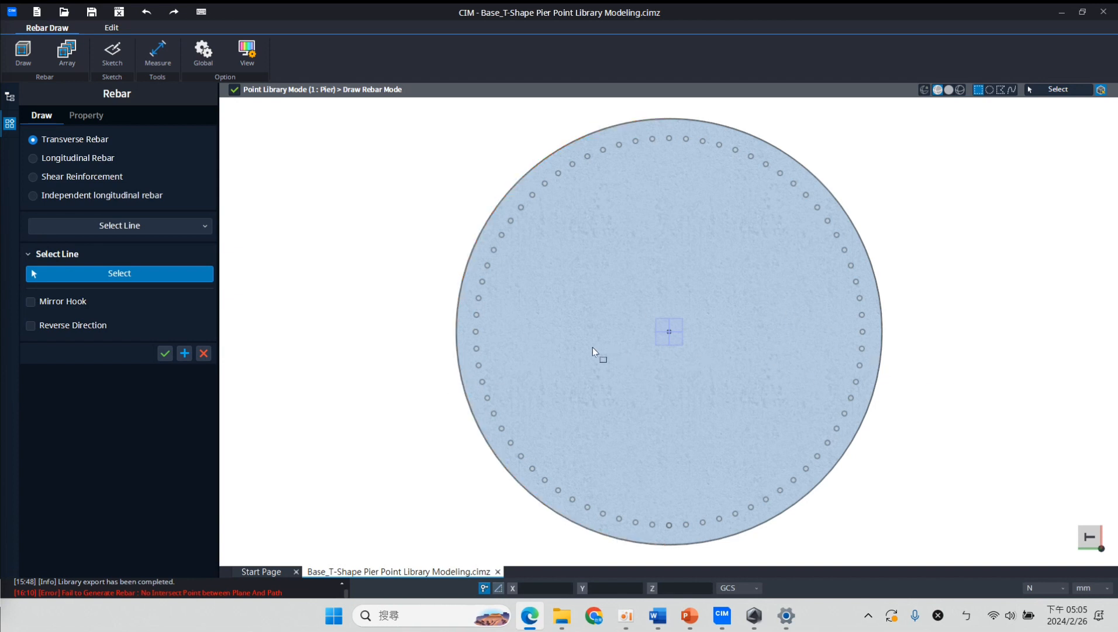
click(459, 353)
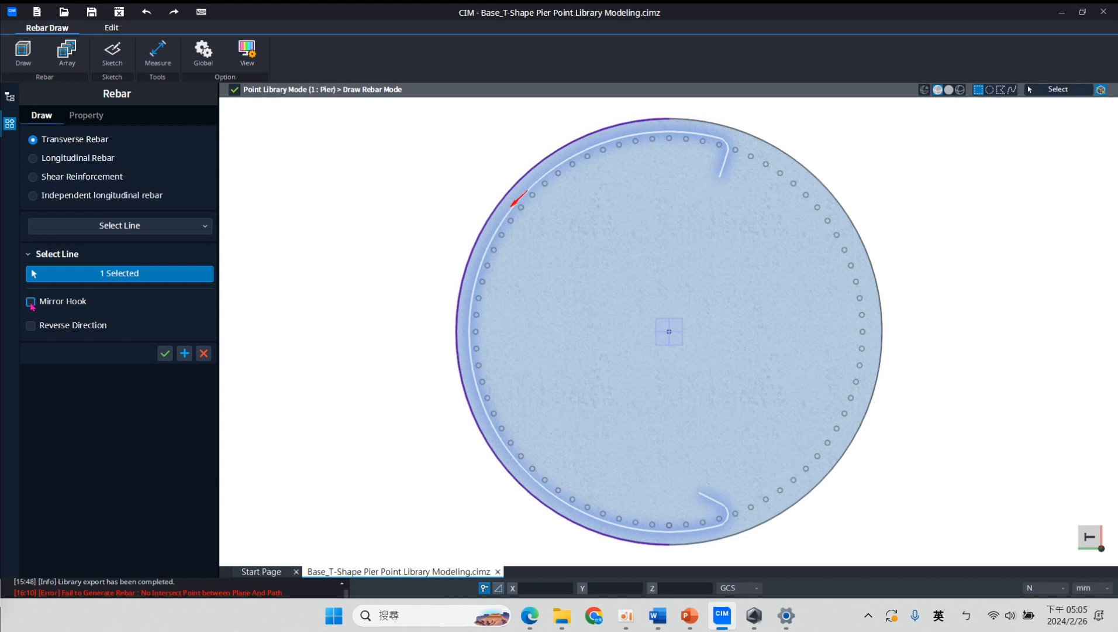
click(38, 327)
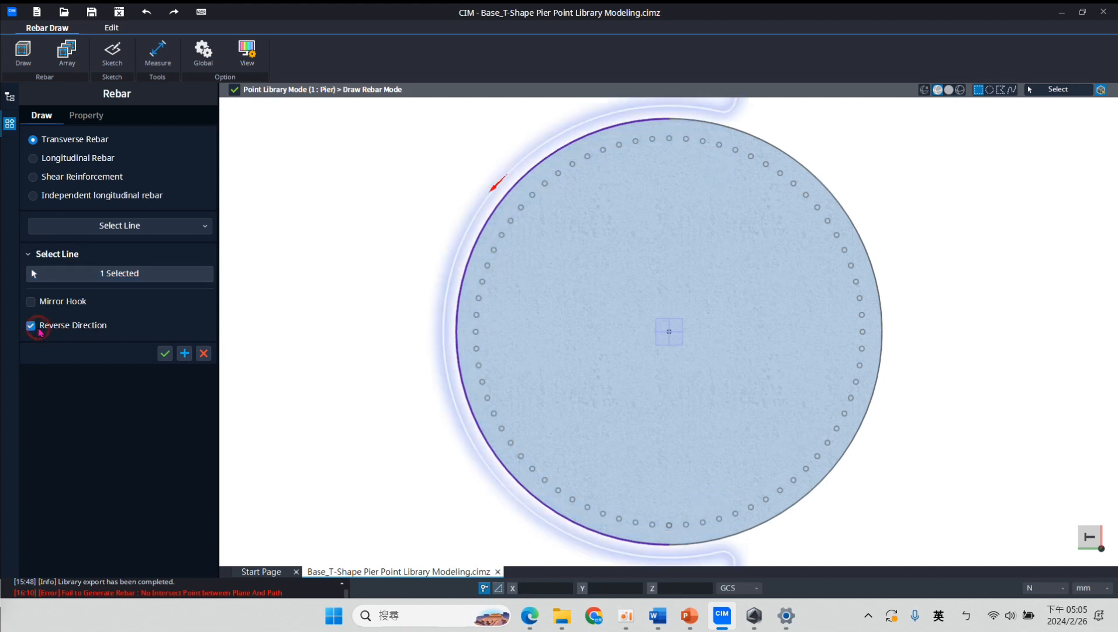
click(40, 329)
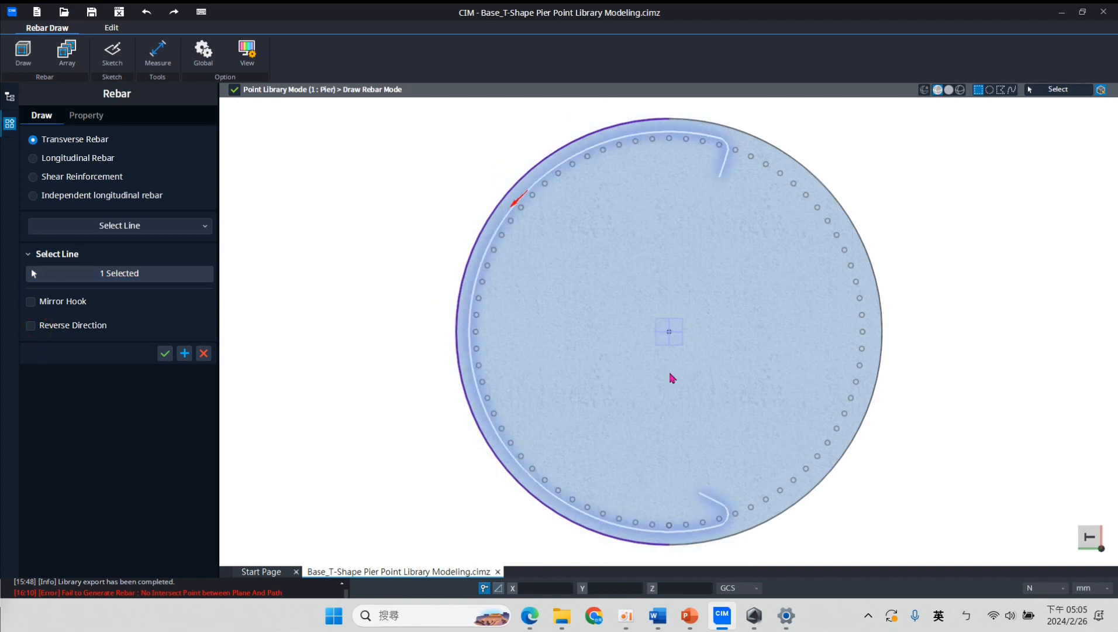
click(184, 354)
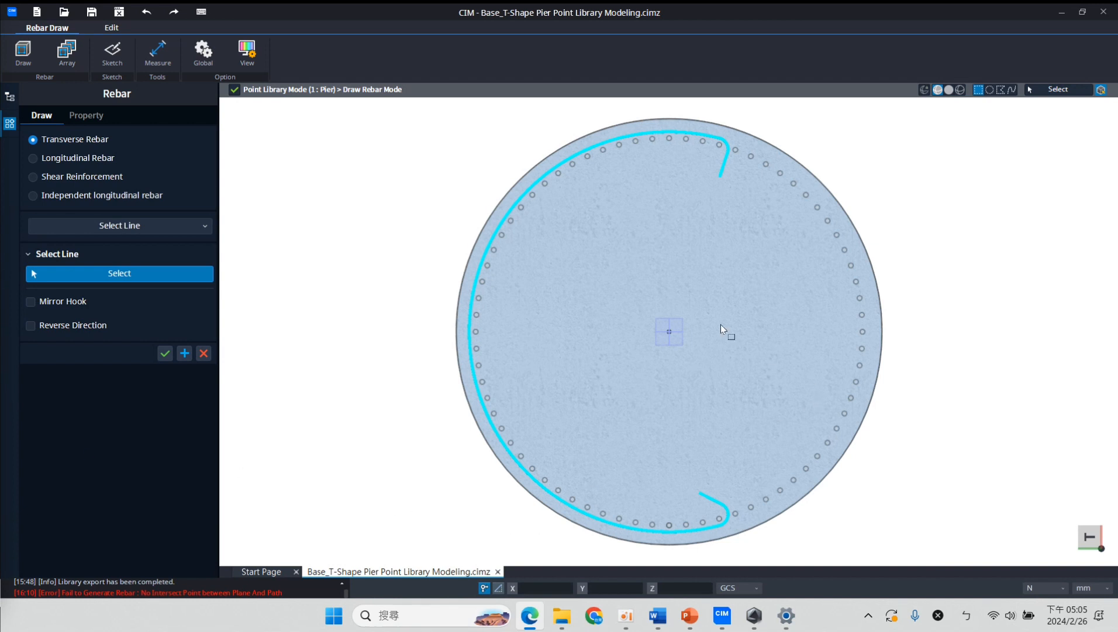
Draw the second P2 rebar along the column's right semicircular edge with Mirror Hook off, and finish the rebar command
click(882, 309)
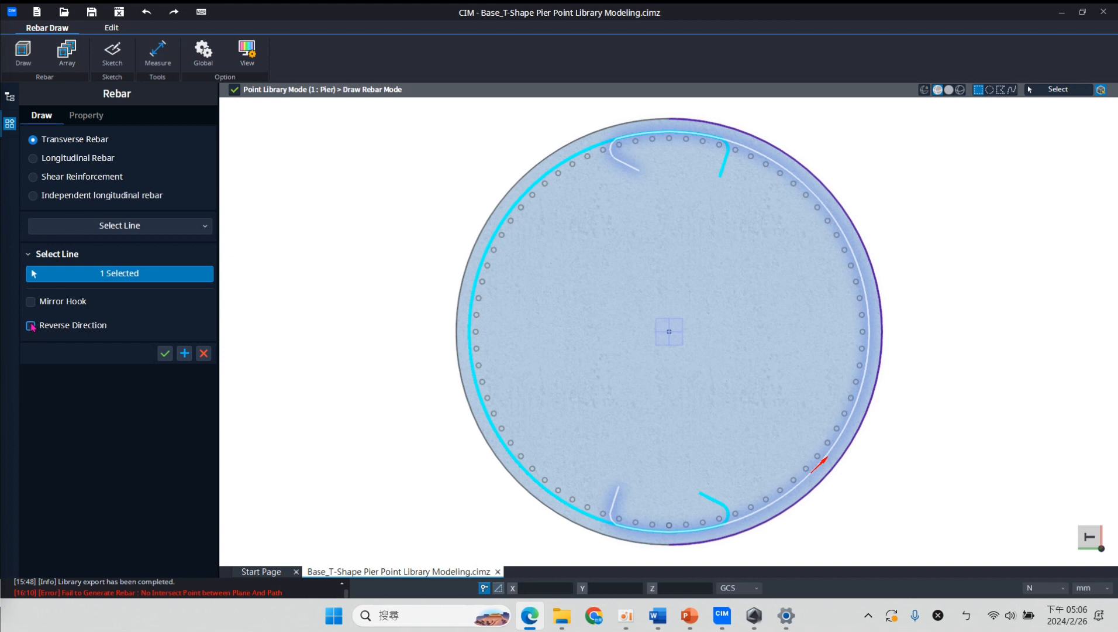
click(31, 302)
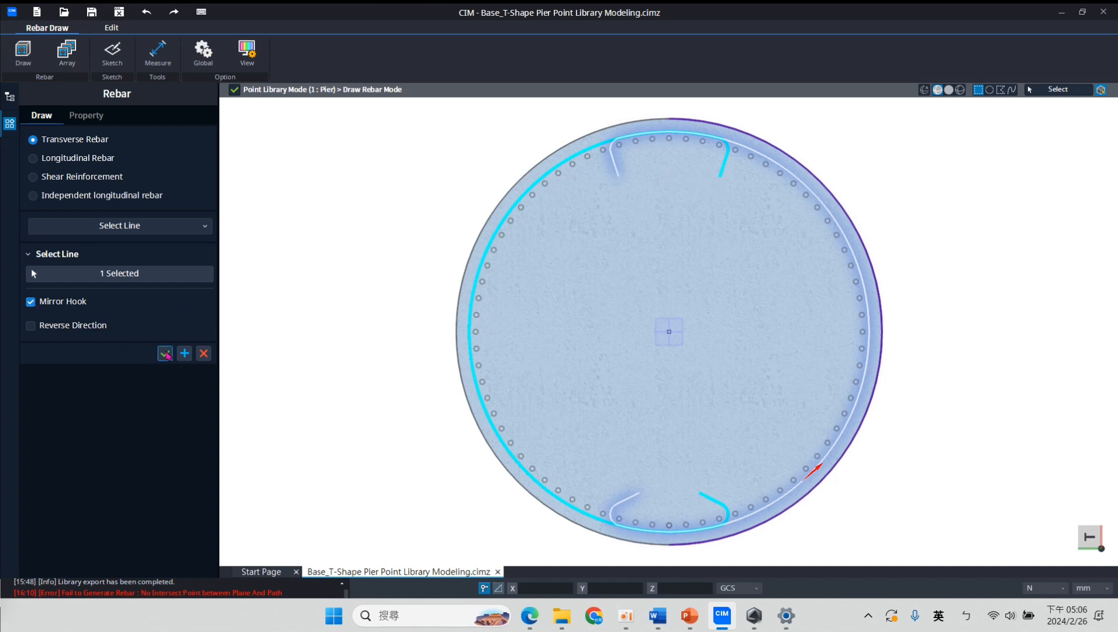
click(31, 302)
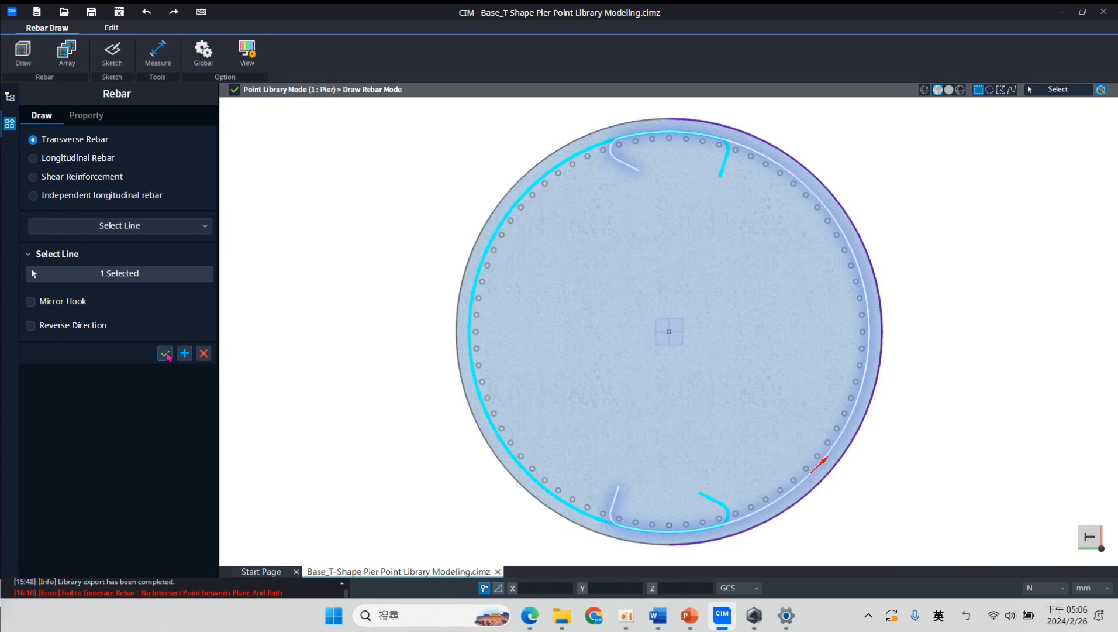
click(165, 352)
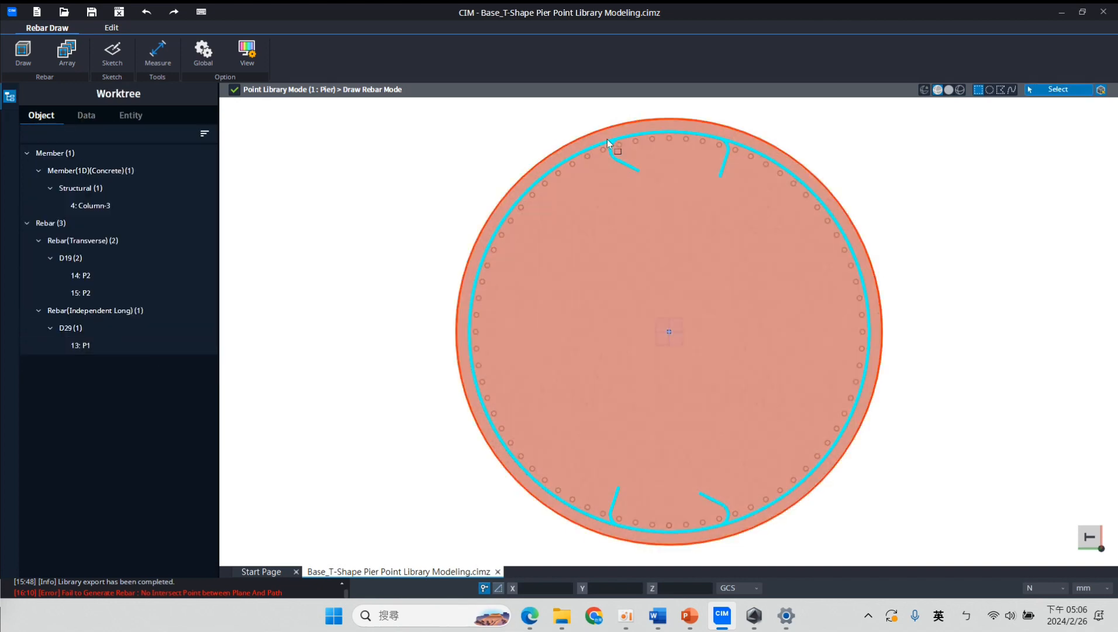
Select the left P2 rebar and examine its properties, arrangement settings and field data
click(597, 147)
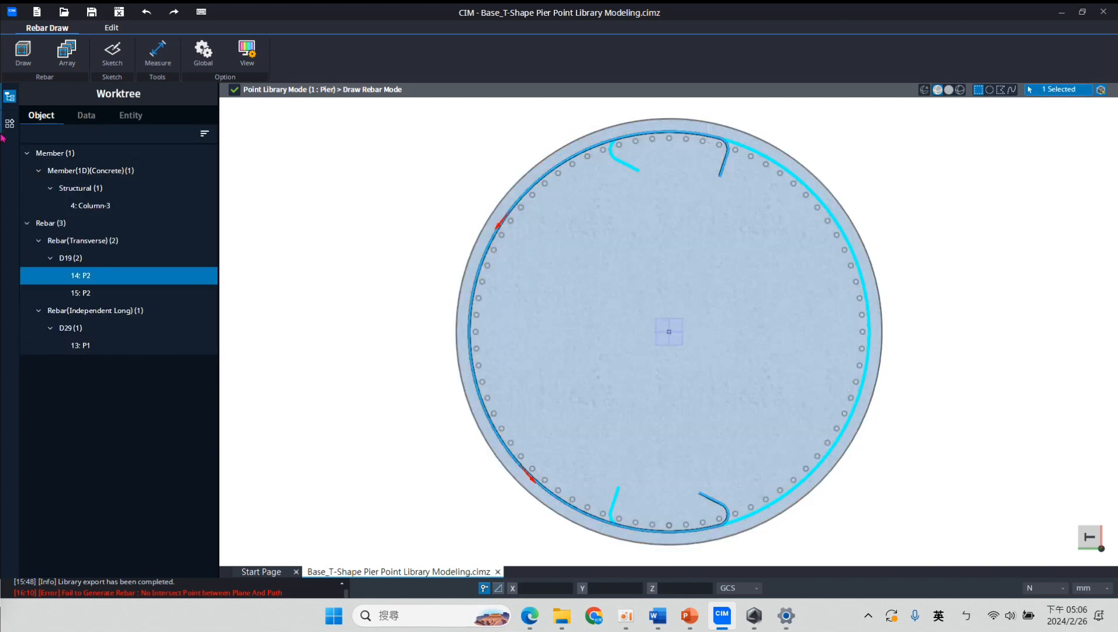
click(9, 124)
scroll(94, 361, down, 3)
scroll(94, 363, down, 4)
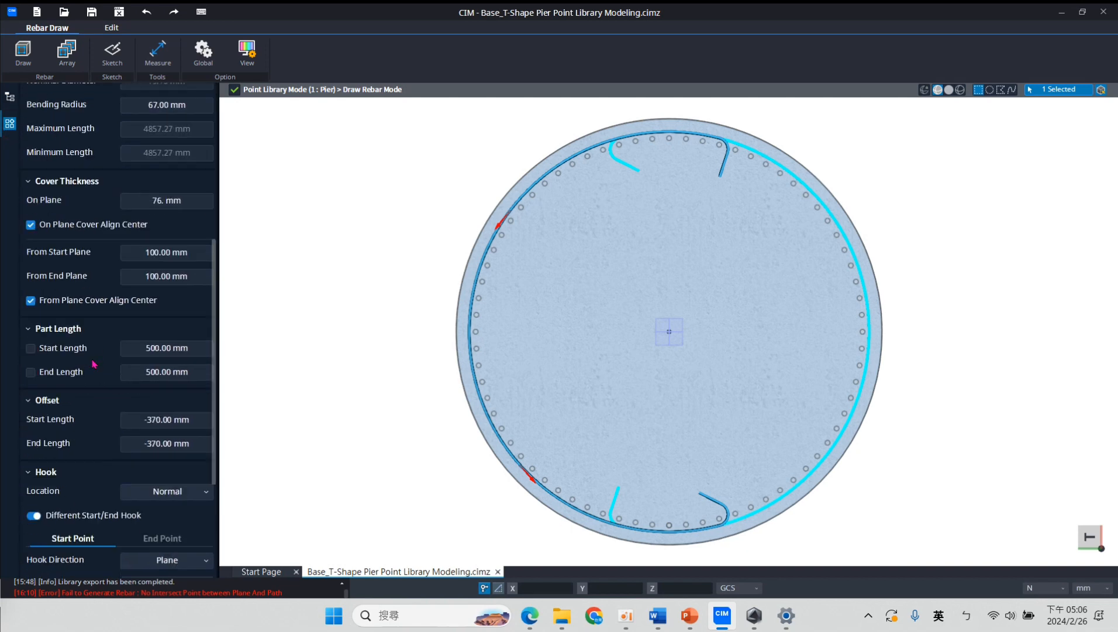
scroll(93, 368, up, 8)
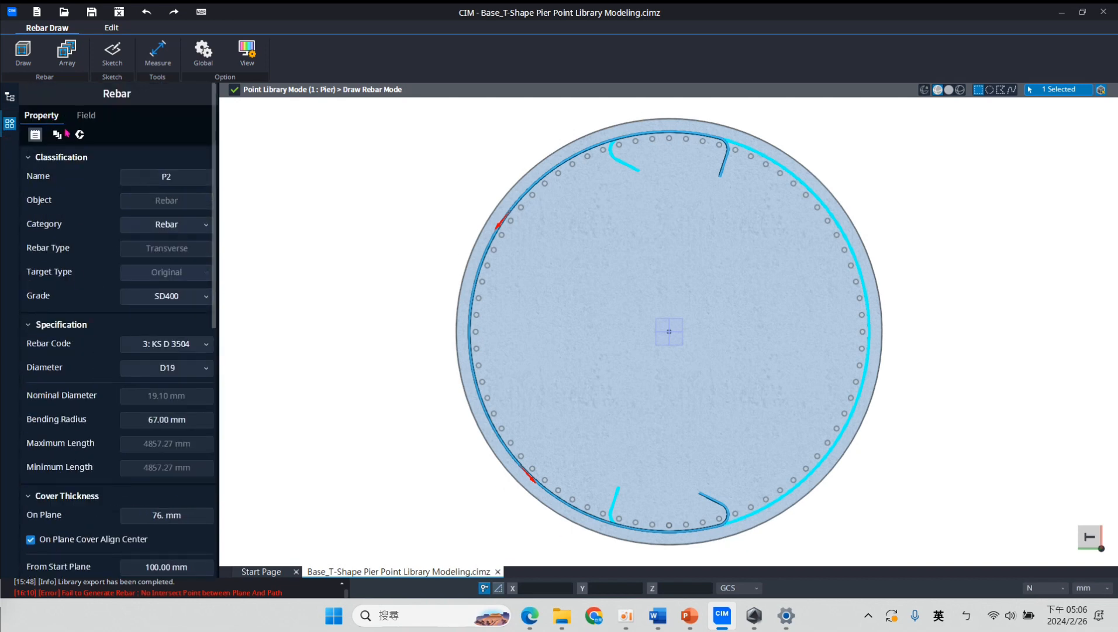
click(57, 135)
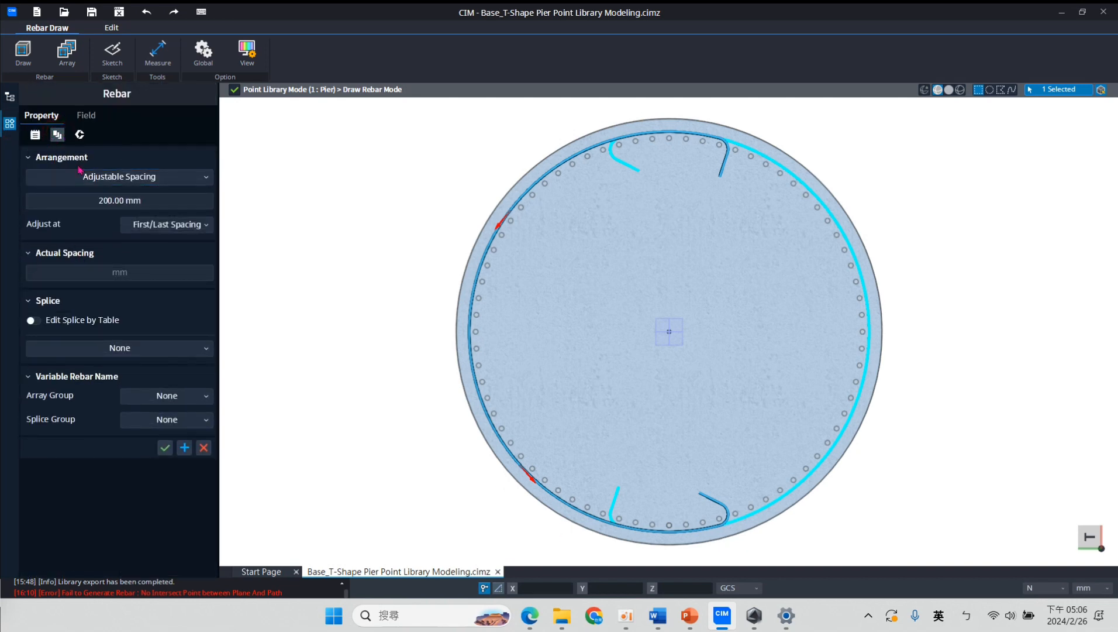
click(36, 135)
click(85, 116)
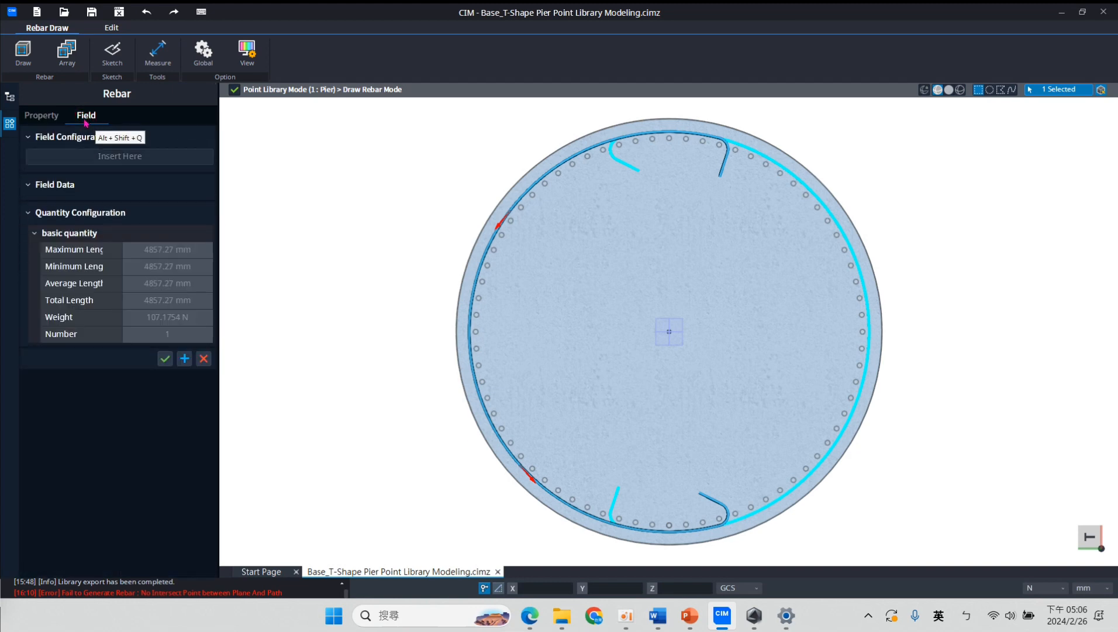
click(41, 116)
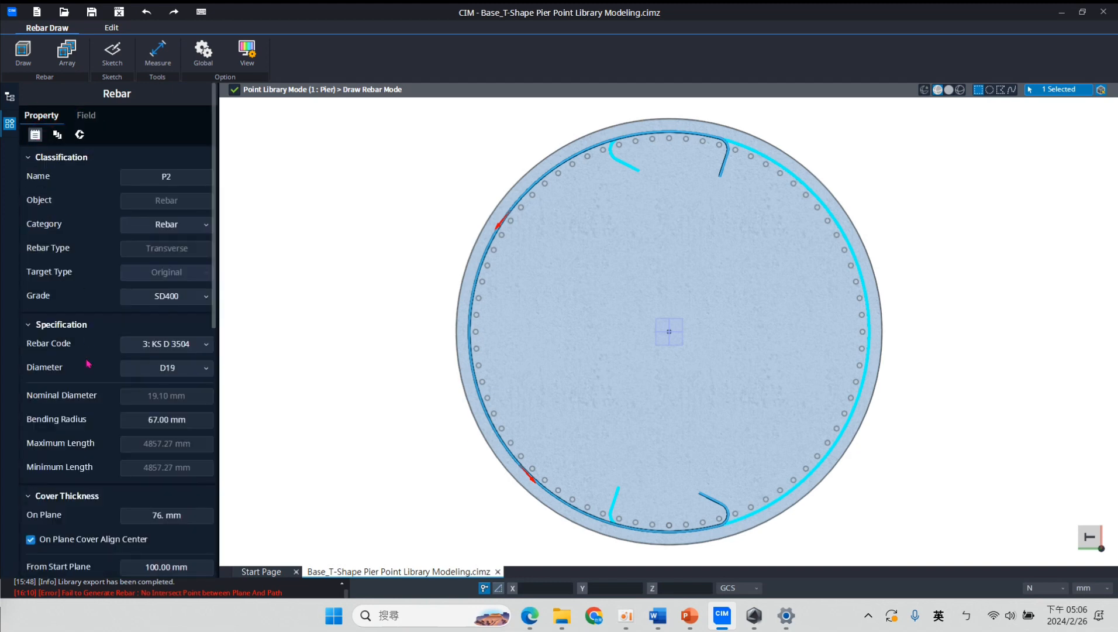
Set the left P2 rebar's start hook angle to 135 degrees and end hook angle to 90 degrees, and apply the changes
scroll(88, 392, down, 8)
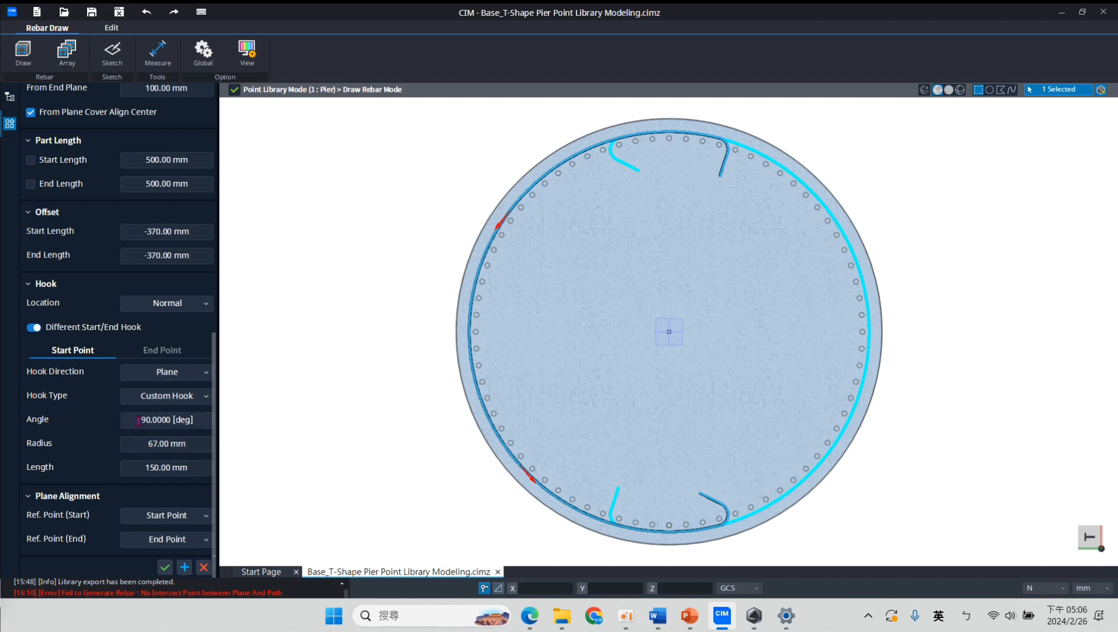
click(147, 351)
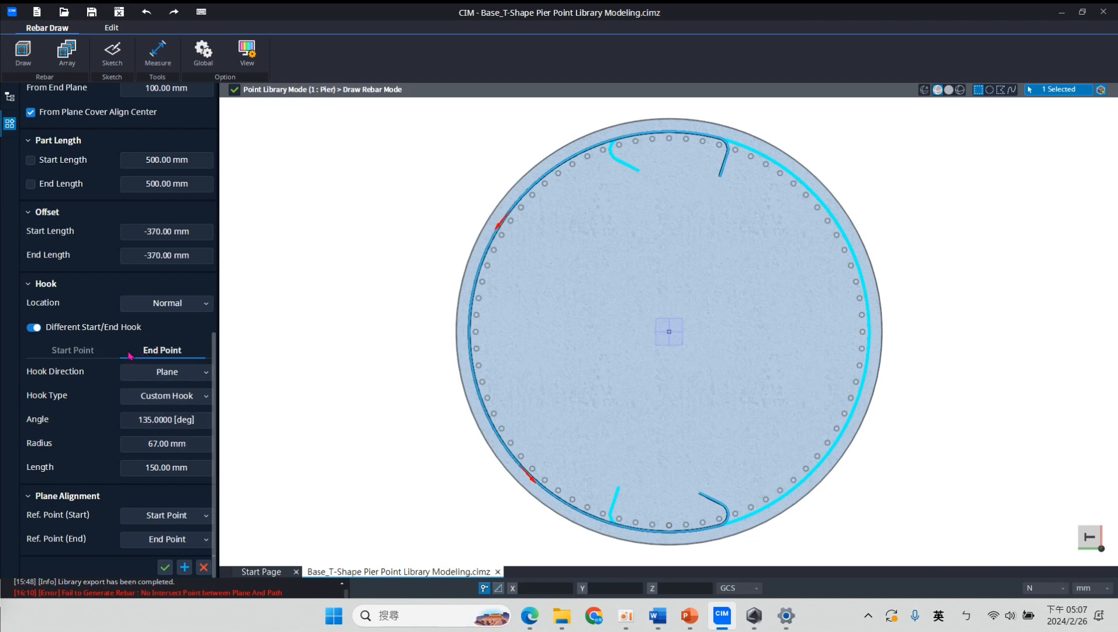
click(91, 351)
click(154, 424)
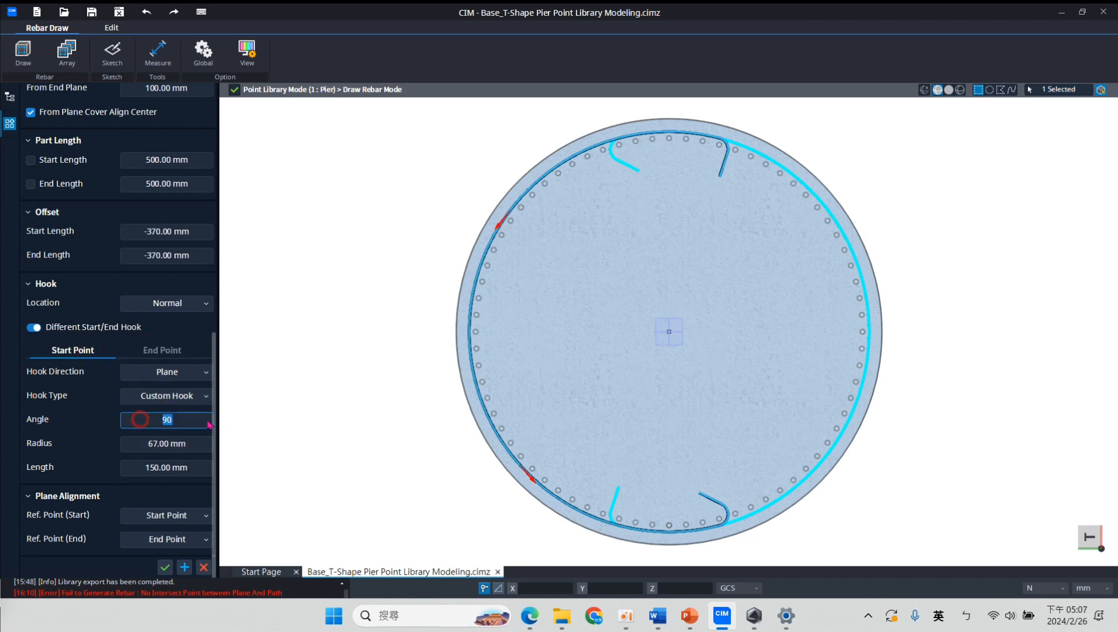
text(135)
click(162, 350)
click(126, 419)
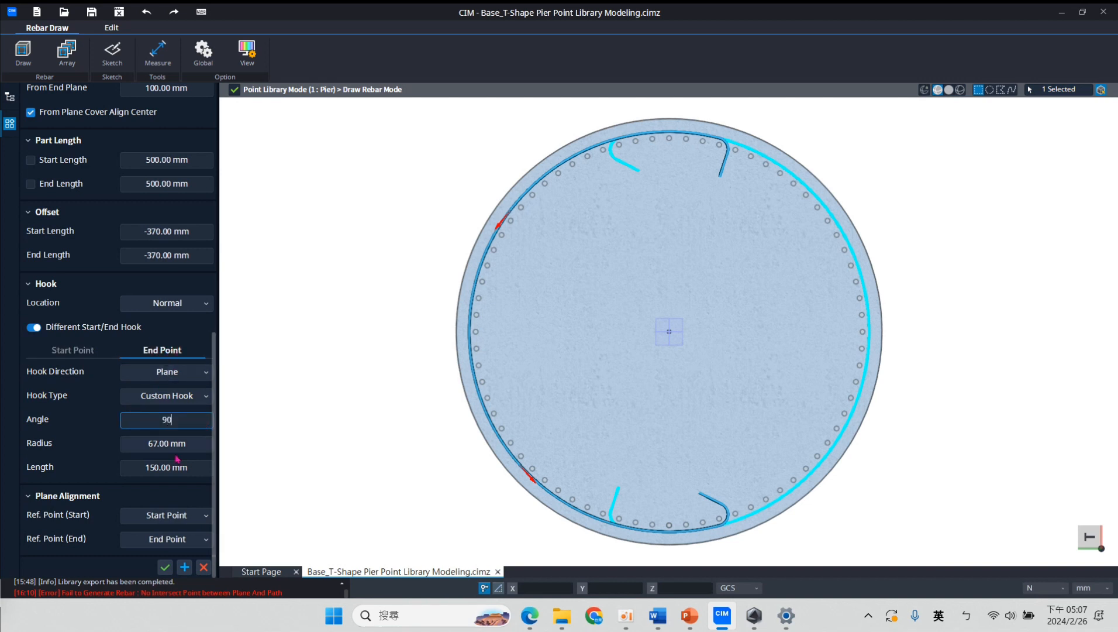
click(178, 567)
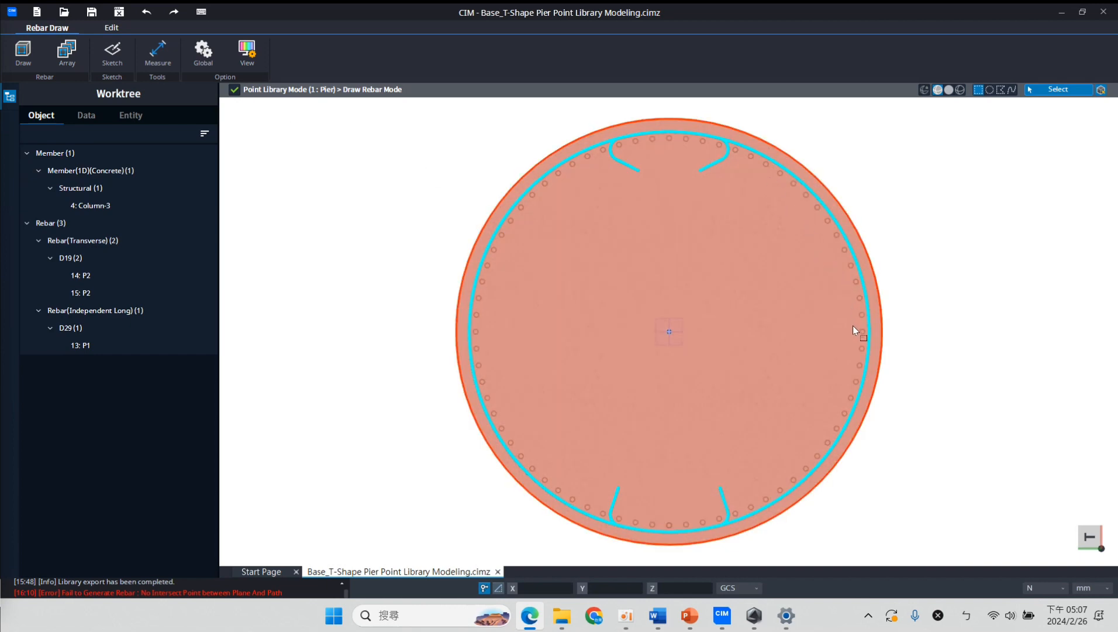
Finish the column's rebar drawing mode and show all hidden members and rebars of the pier
click(237, 92)
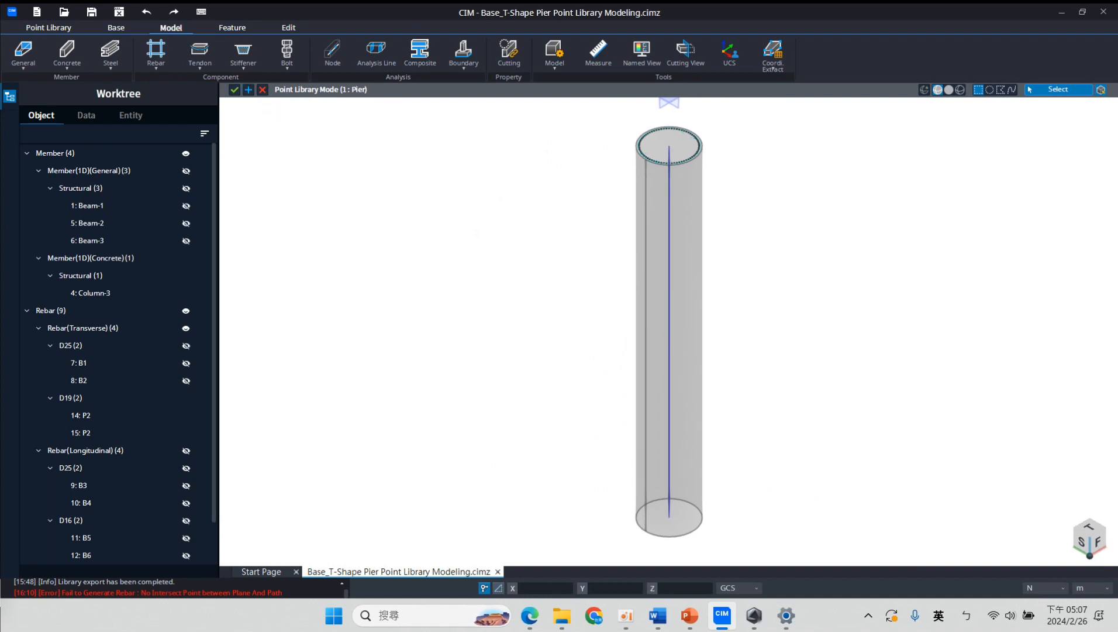
key(alt+Tab)
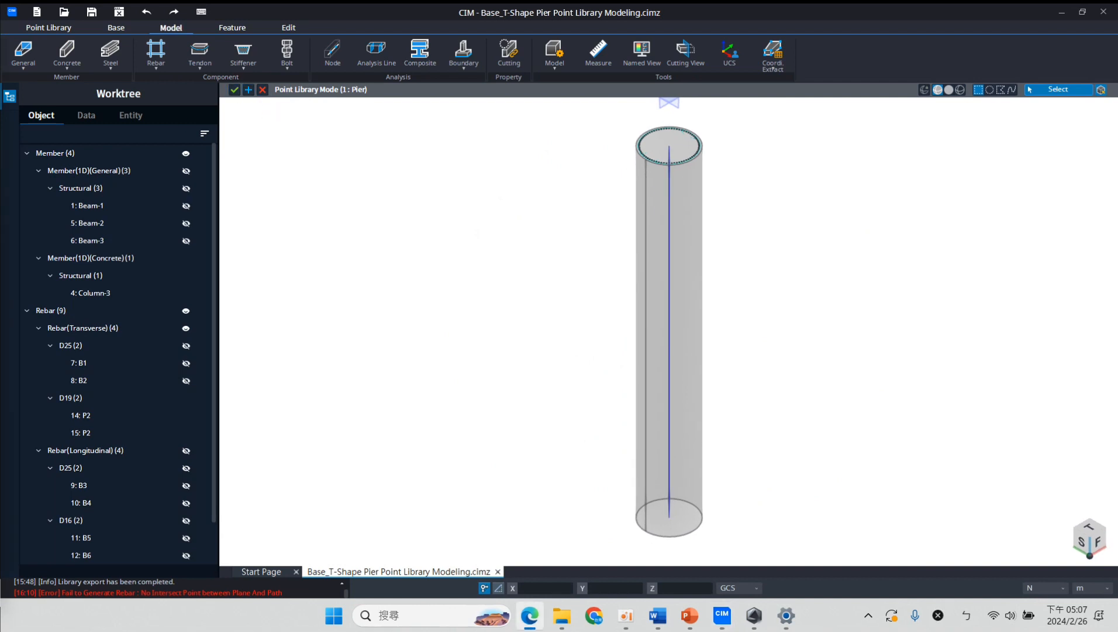
right_click(595, 308)
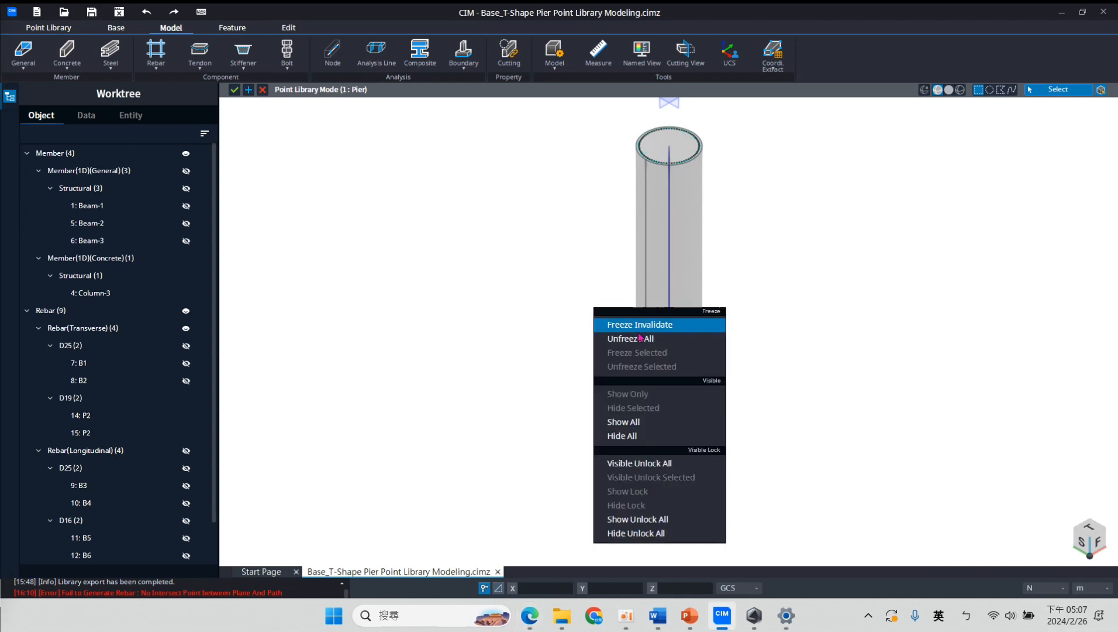
click(638, 426)
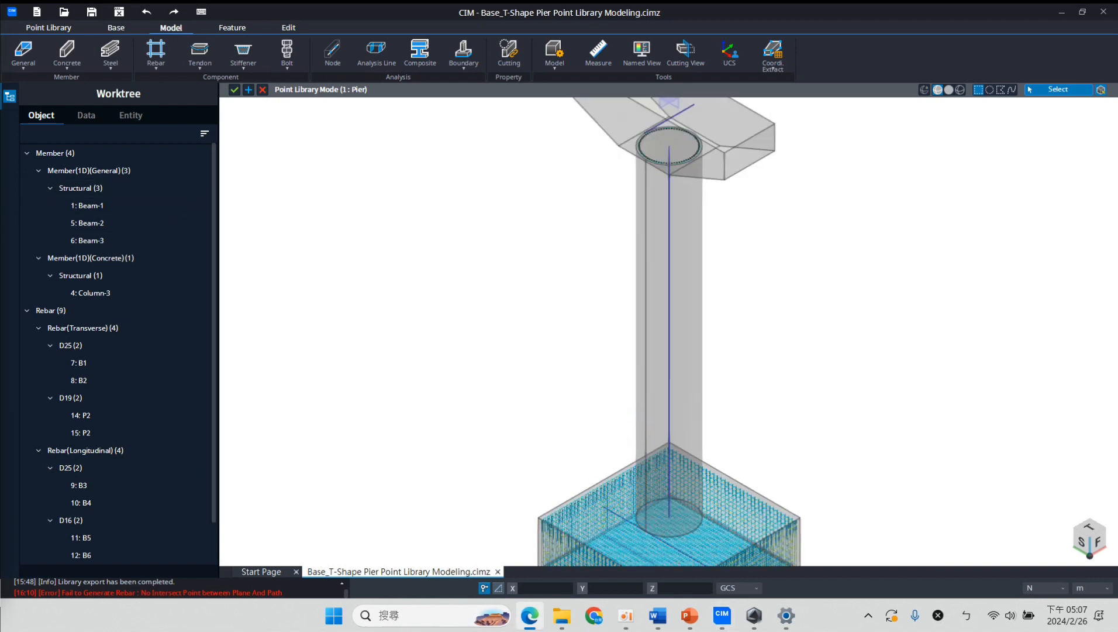
middle_click(530, 345)
click(537, 354)
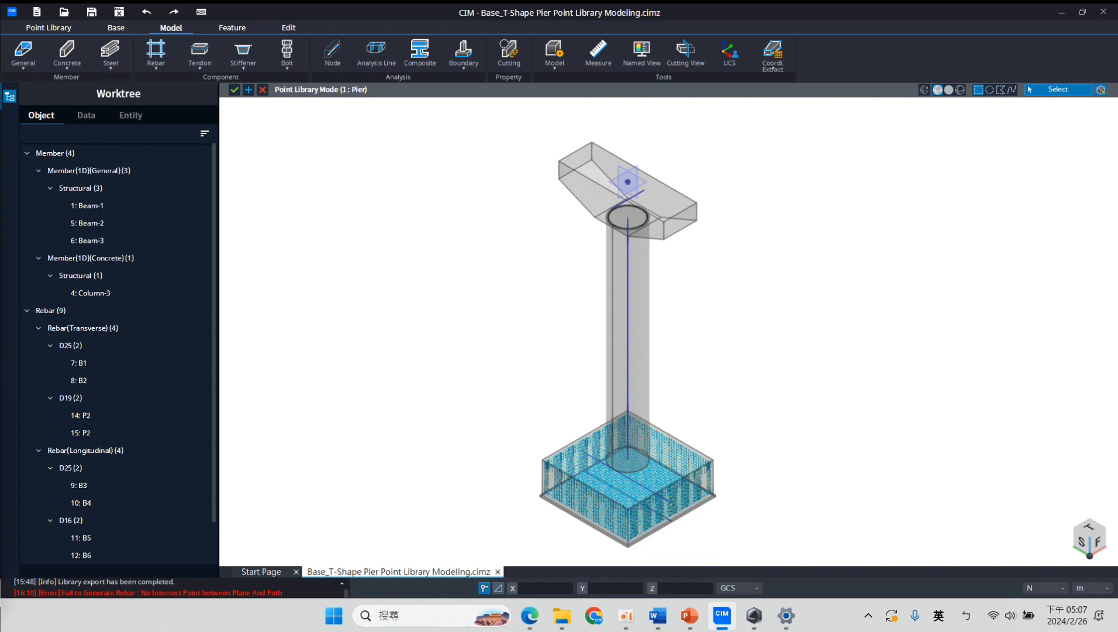
Sketch a vertical line from the origin (0, 0, 0) down to (0, 0, -30 m) through the pier
click(233, 27)
click(23, 51)
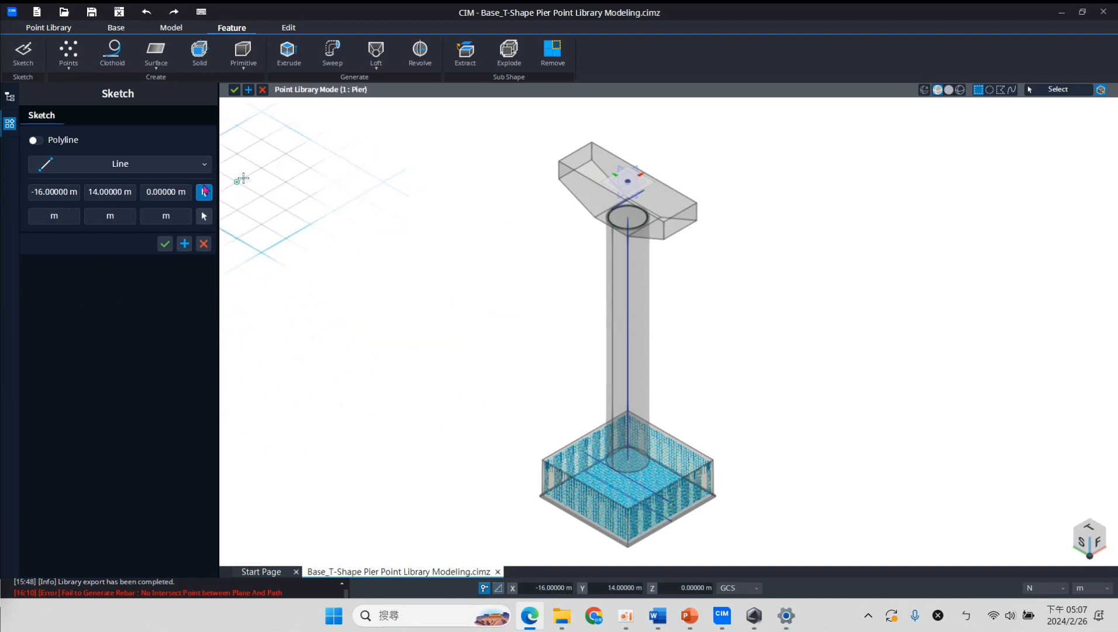
click(174, 165)
click(153, 200)
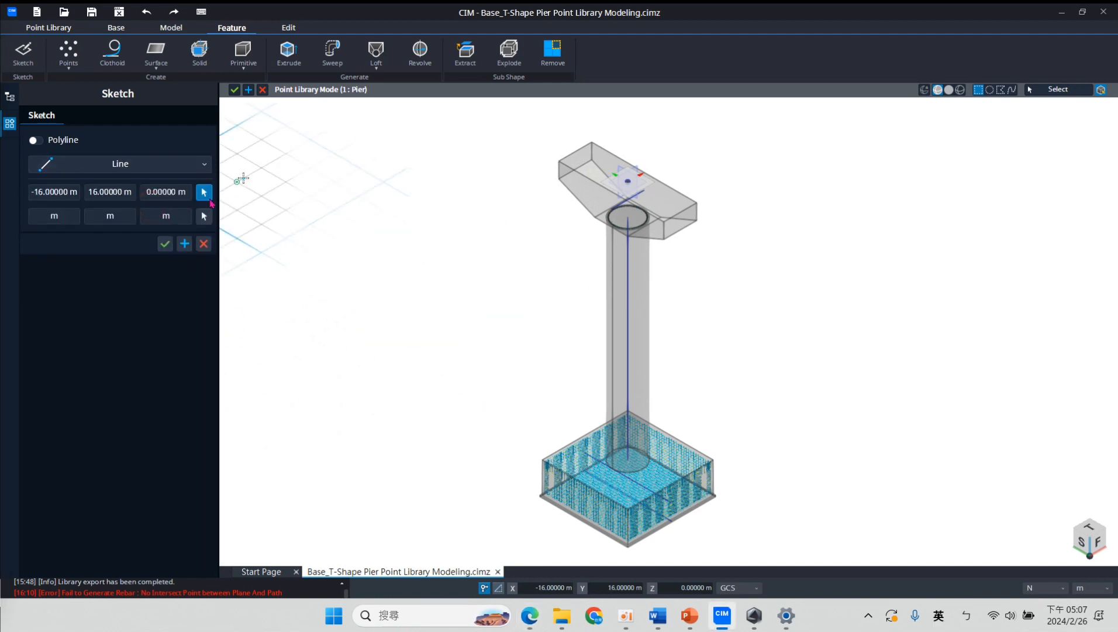
click(627, 186)
middle_drag(662, 464, 639, 320)
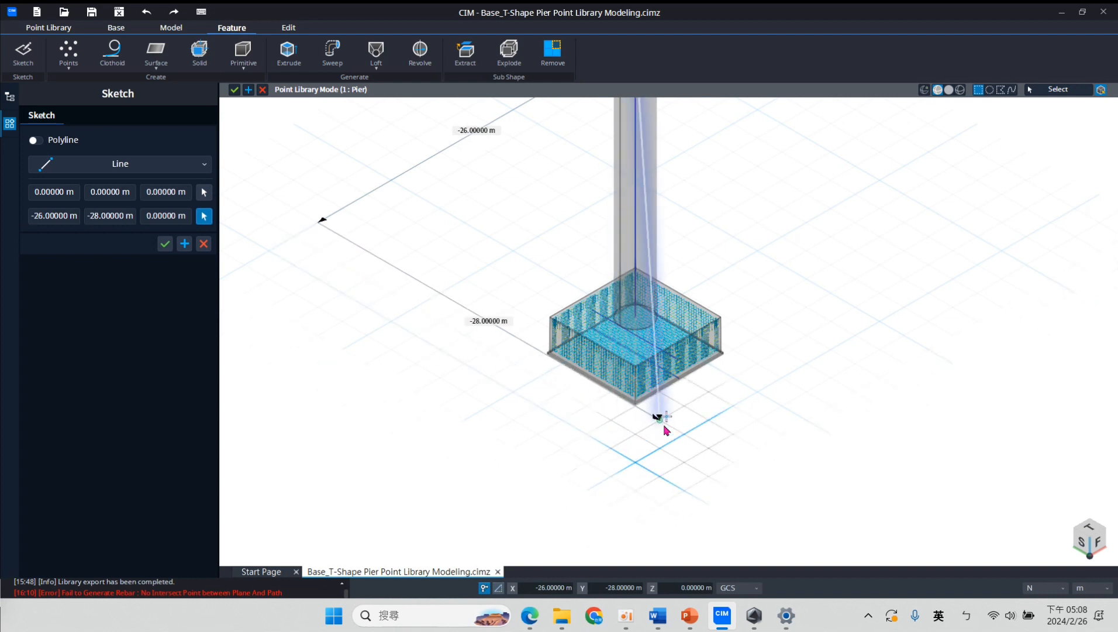
scroll(653, 378, down, 2)
scroll(651, 378, down, 1)
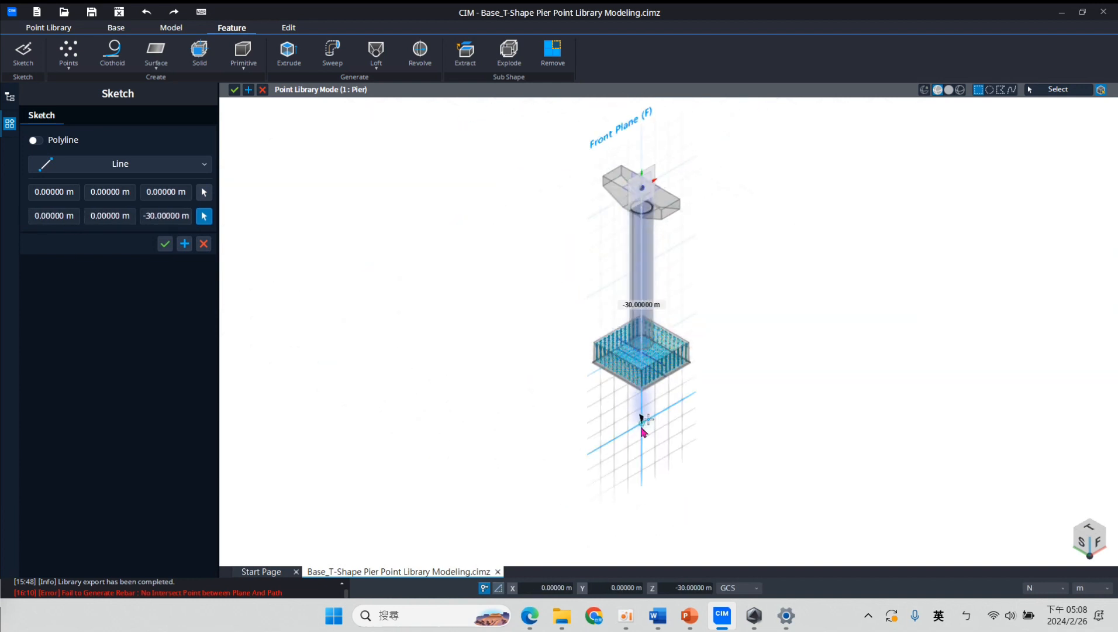
middle_drag(642, 418, 700, 344)
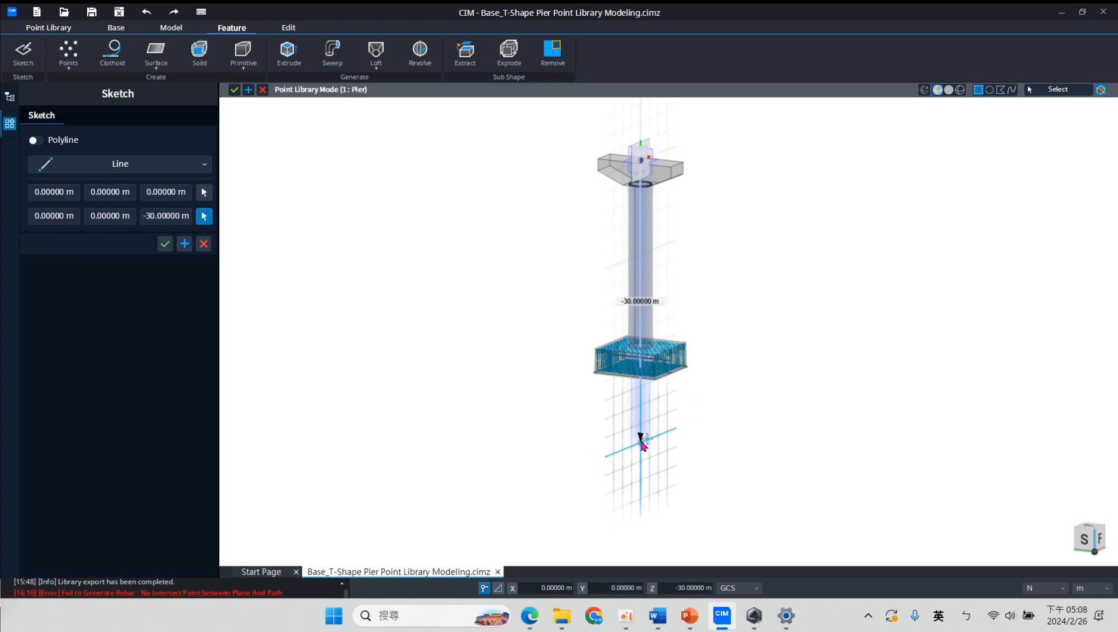
click(642, 444)
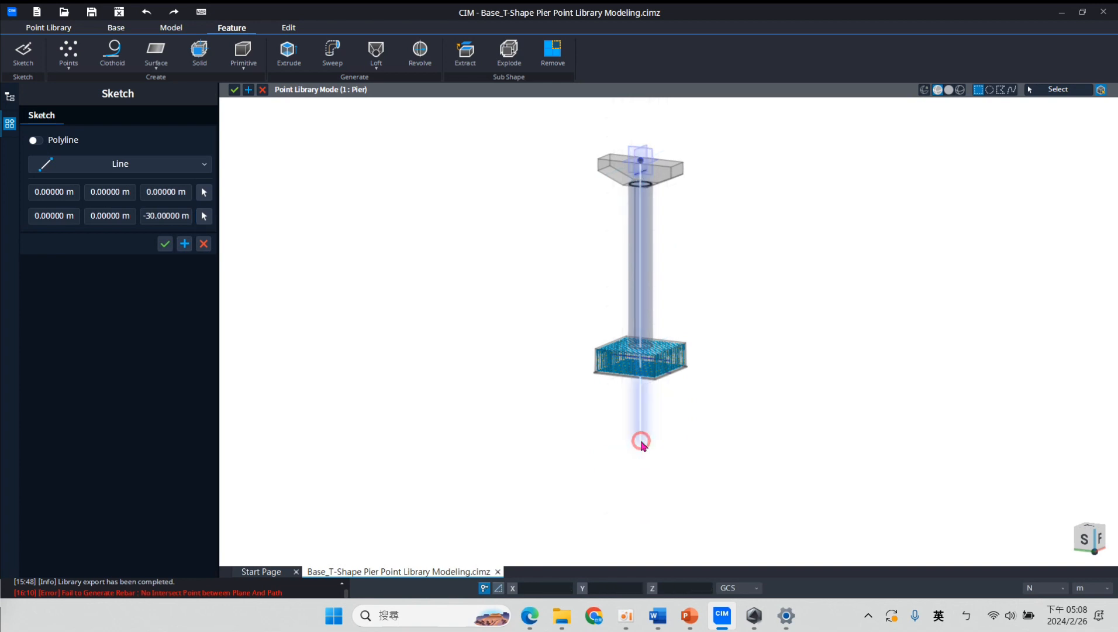
click(166, 243)
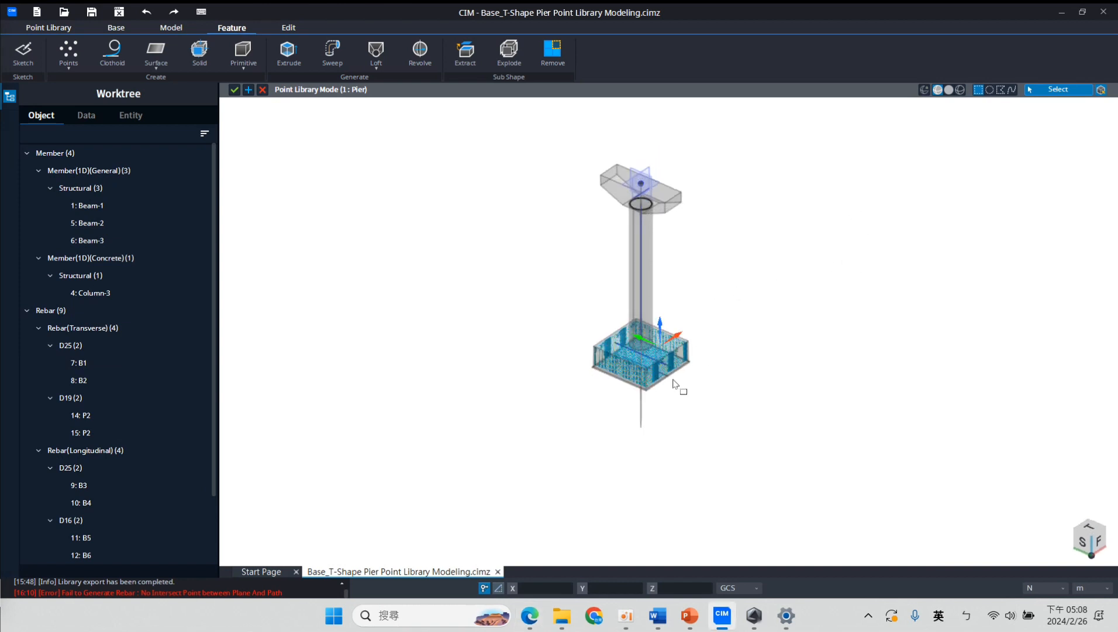
Start a rebar array with the Array along Path method and select the three rebars at the column's upper end
scroll(626, 220, up, 5)
scroll(626, 221, down, 5)
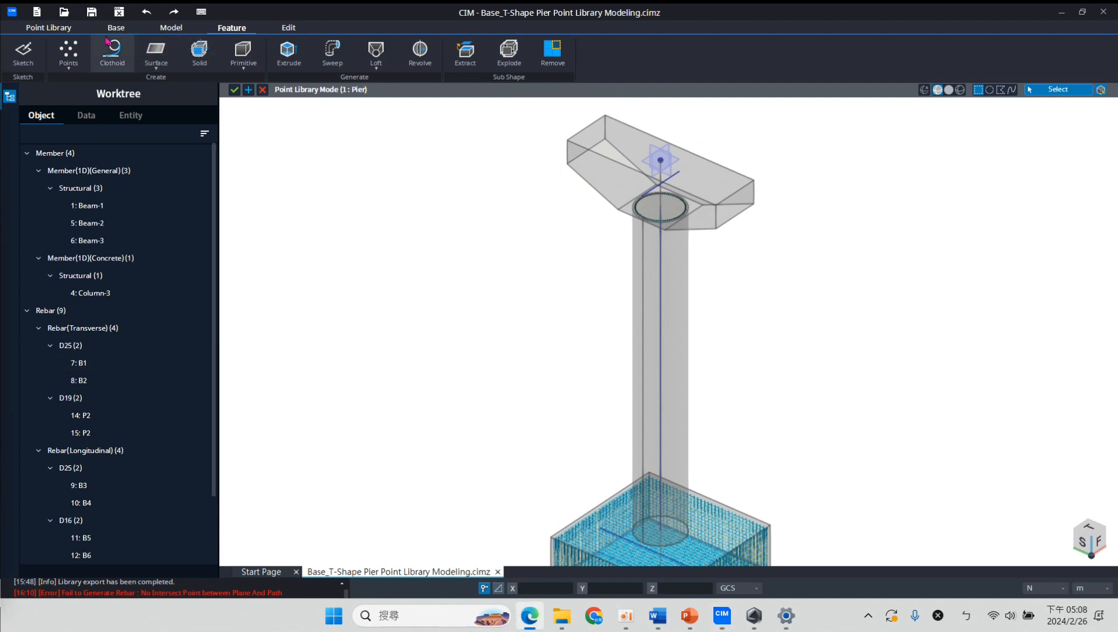
click(121, 28)
click(172, 28)
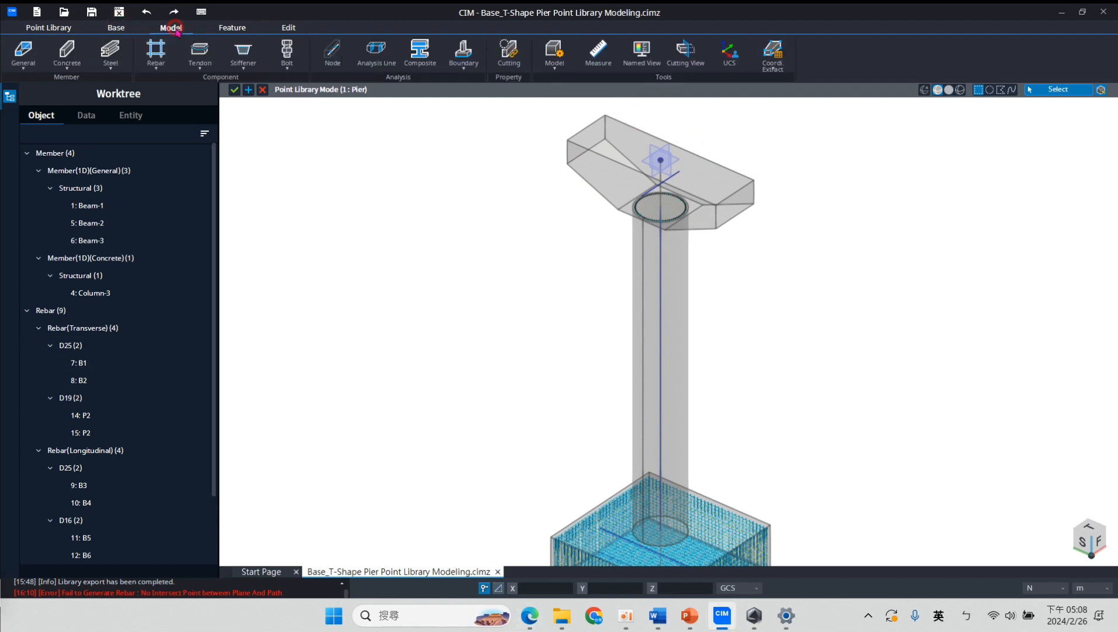
click(155, 66)
click(156, 134)
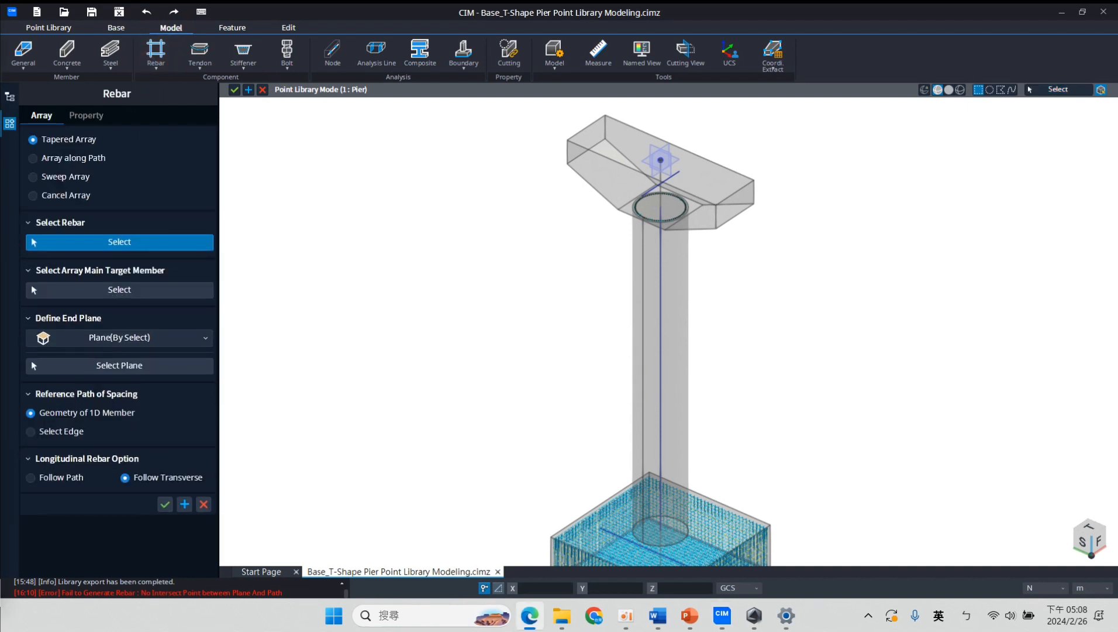
click(55, 158)
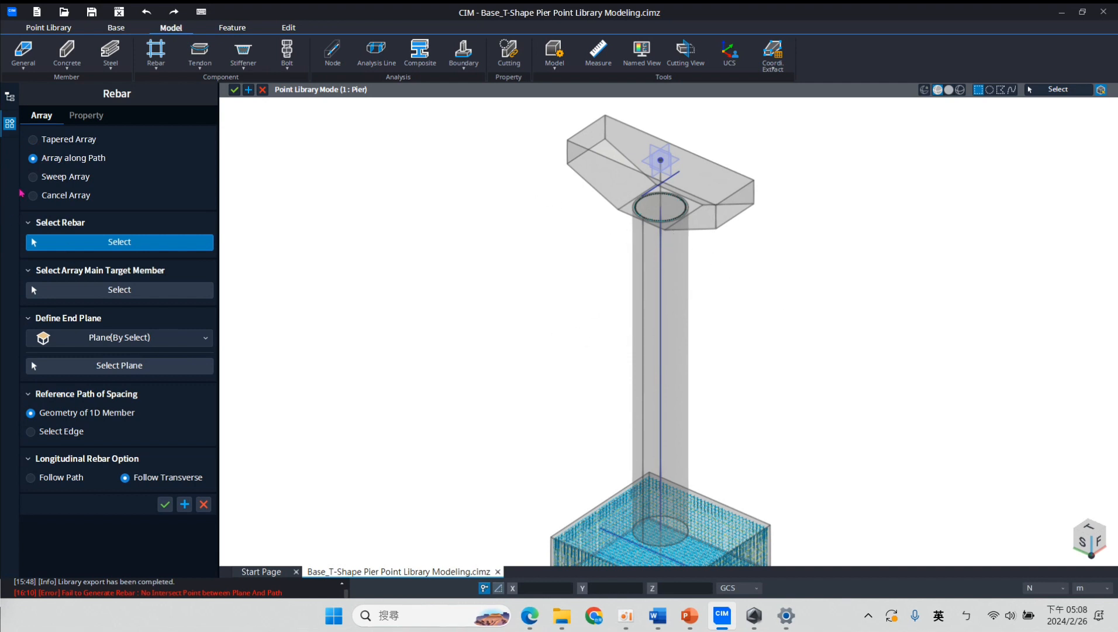
drag(494, 177, 744, 250)
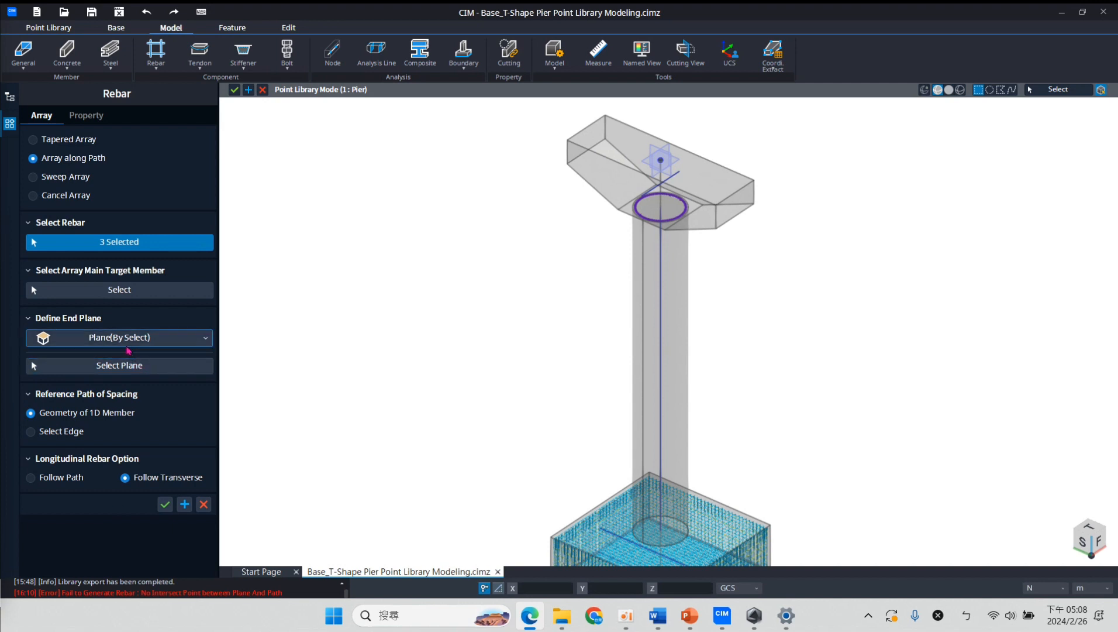
Define the array's end plane with Plane(By Select), using the top face of the thin slab beneath the footing
click(142, 343)
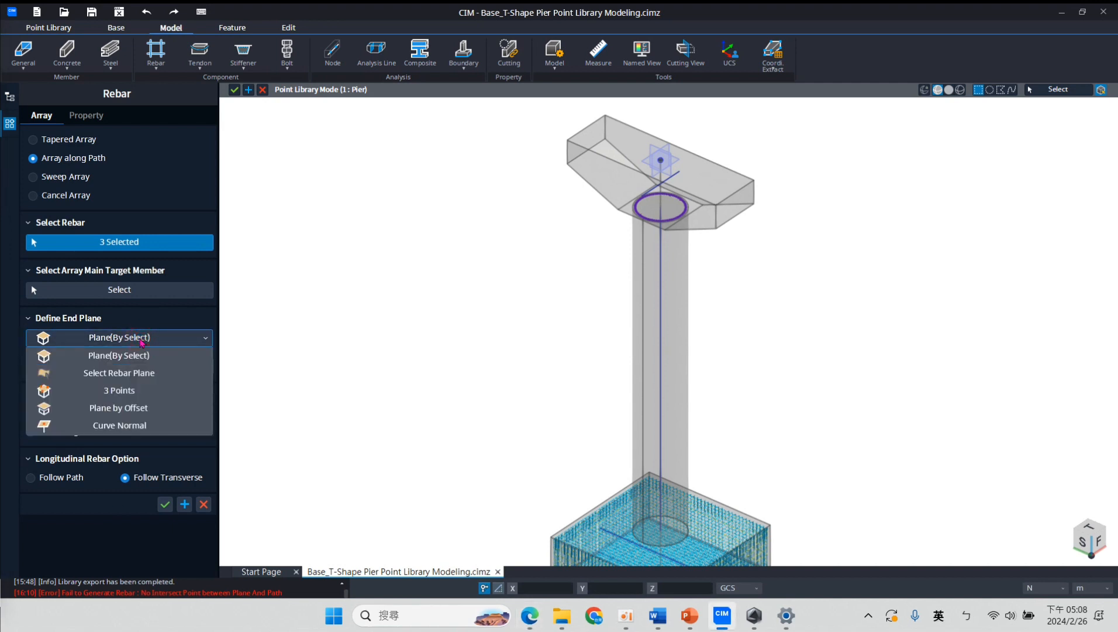
click(130, 337)
click(130, 337)
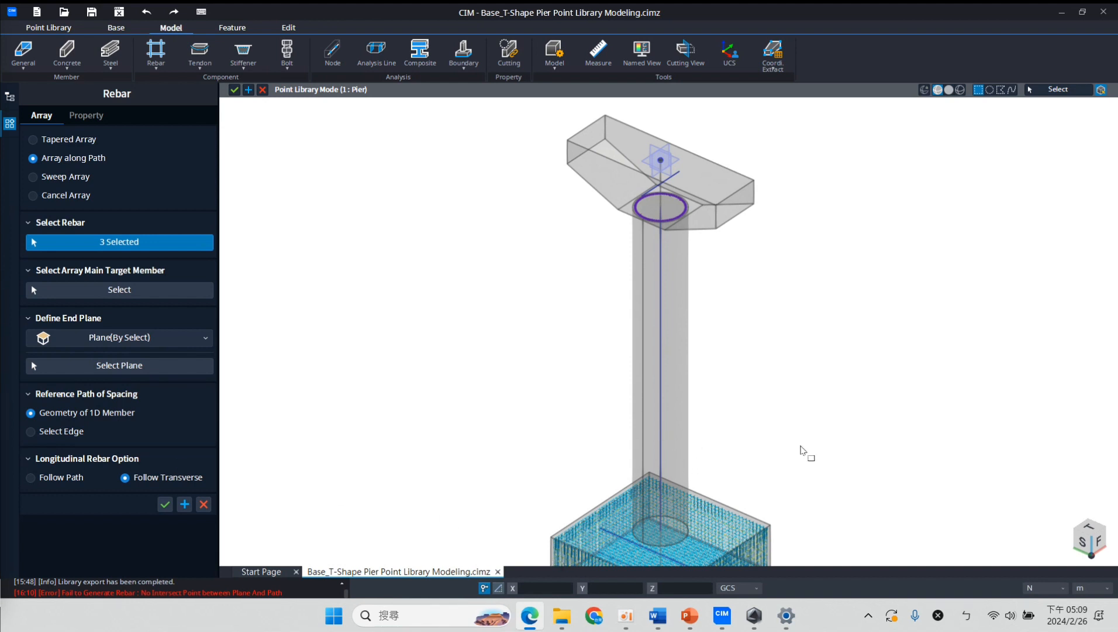
middle_drag(803, 453, 763, 278)
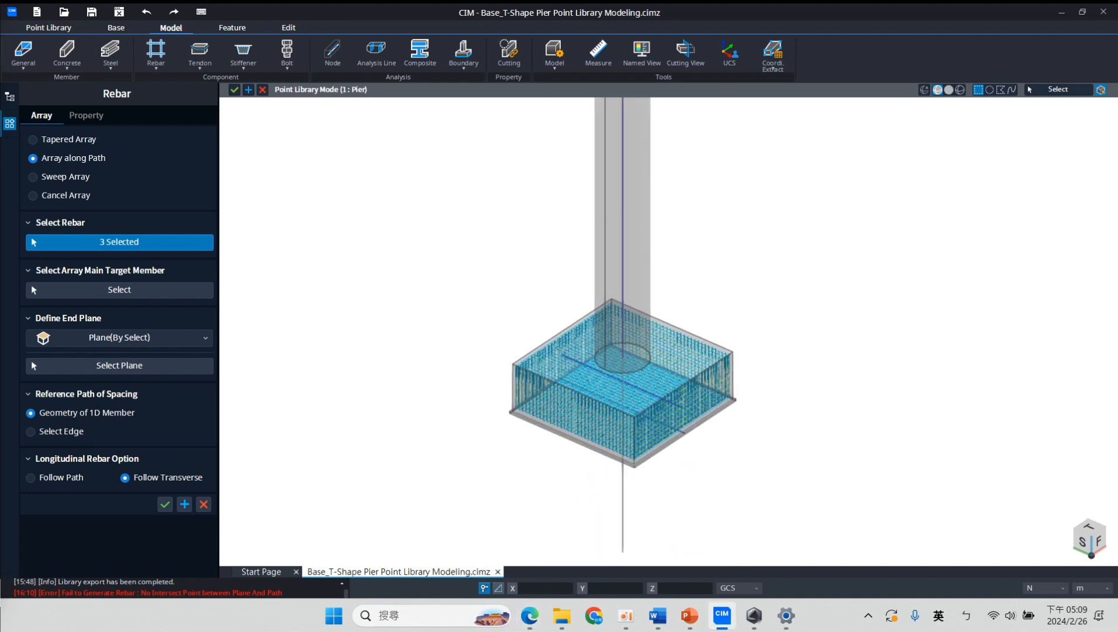
scroll(643, 463, up, 4)
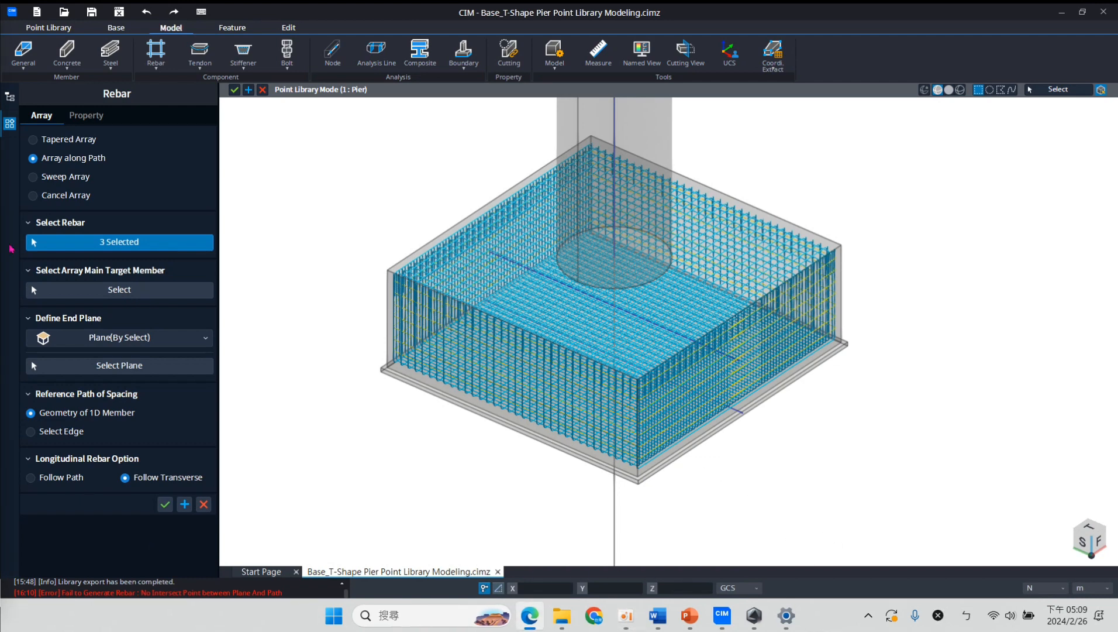
click(131, 364)
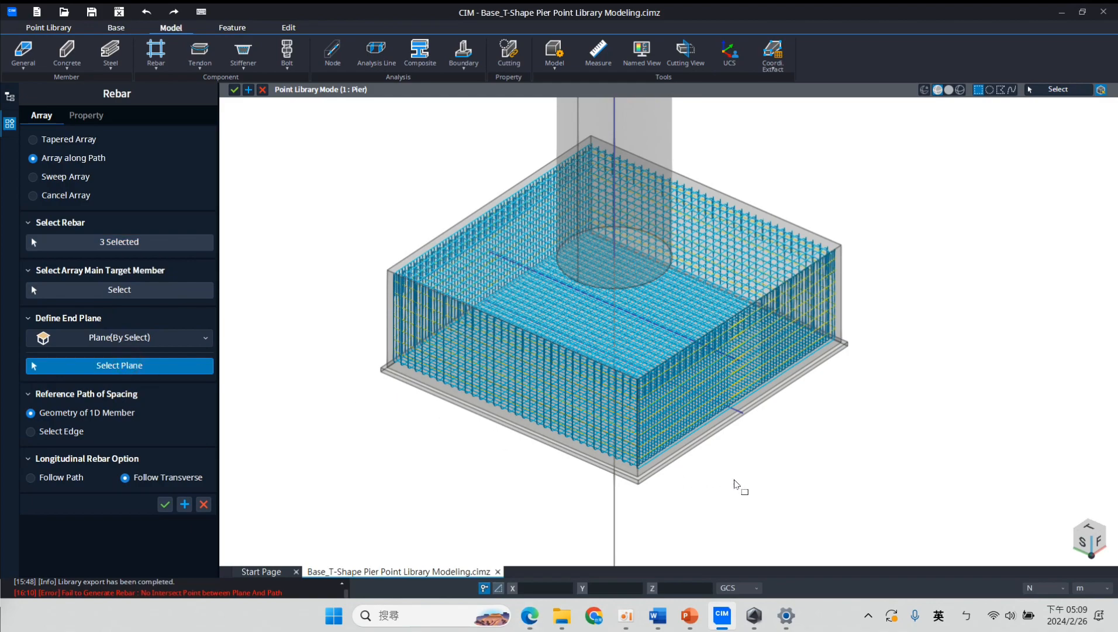
scroll(726, 489, up, 5)
scroll(673, 480, up, 6)
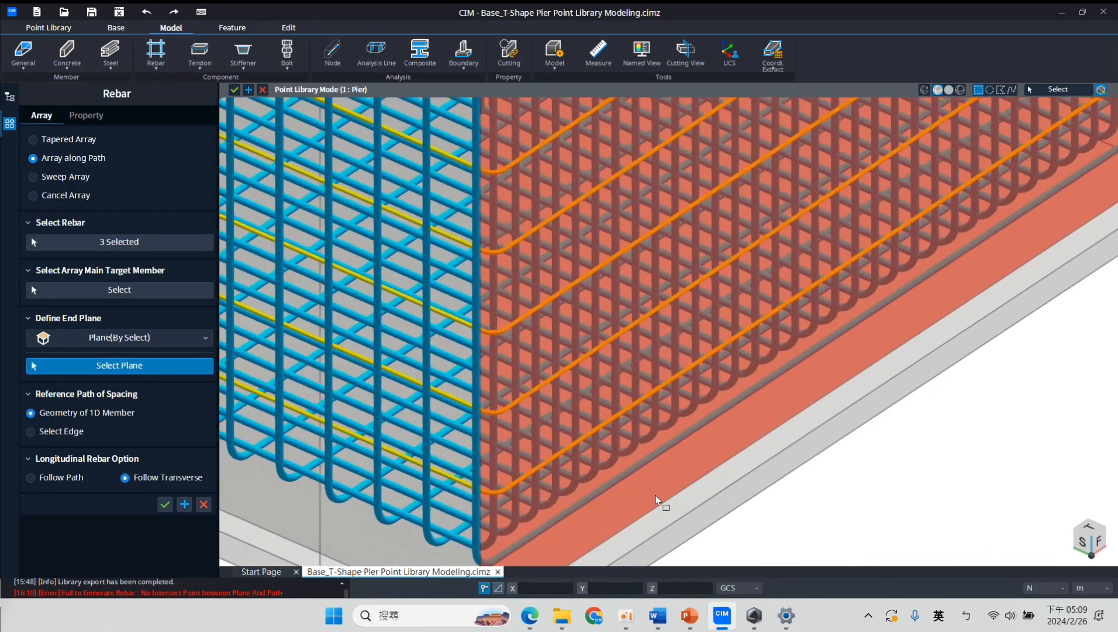
scroll(685, 507, down, 4)
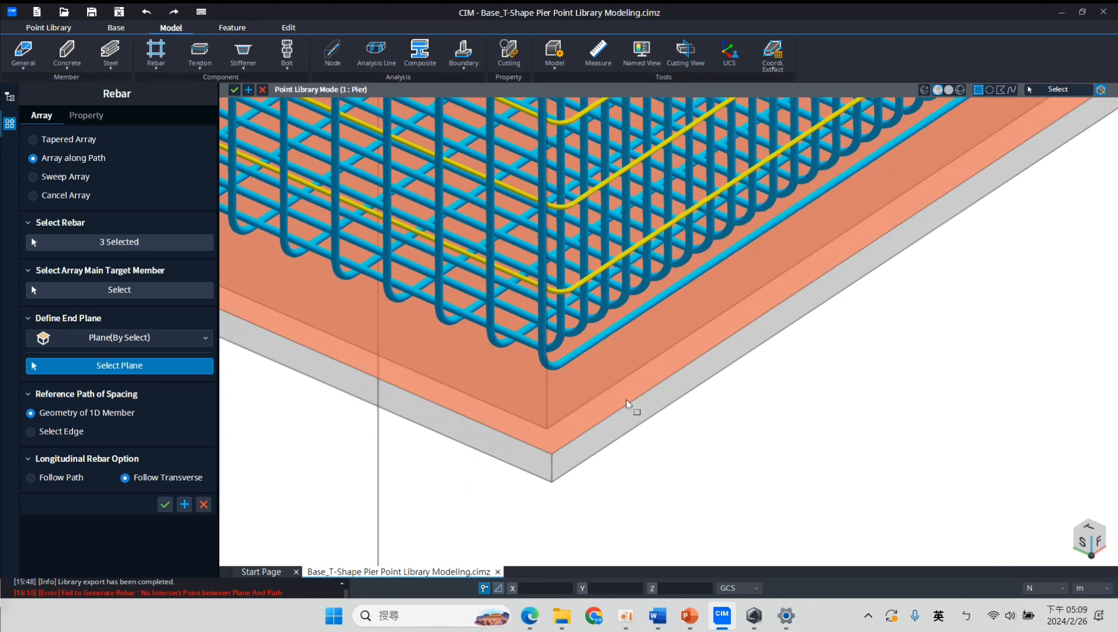
click(628, 404)
scroll(725, 409, down, 5)
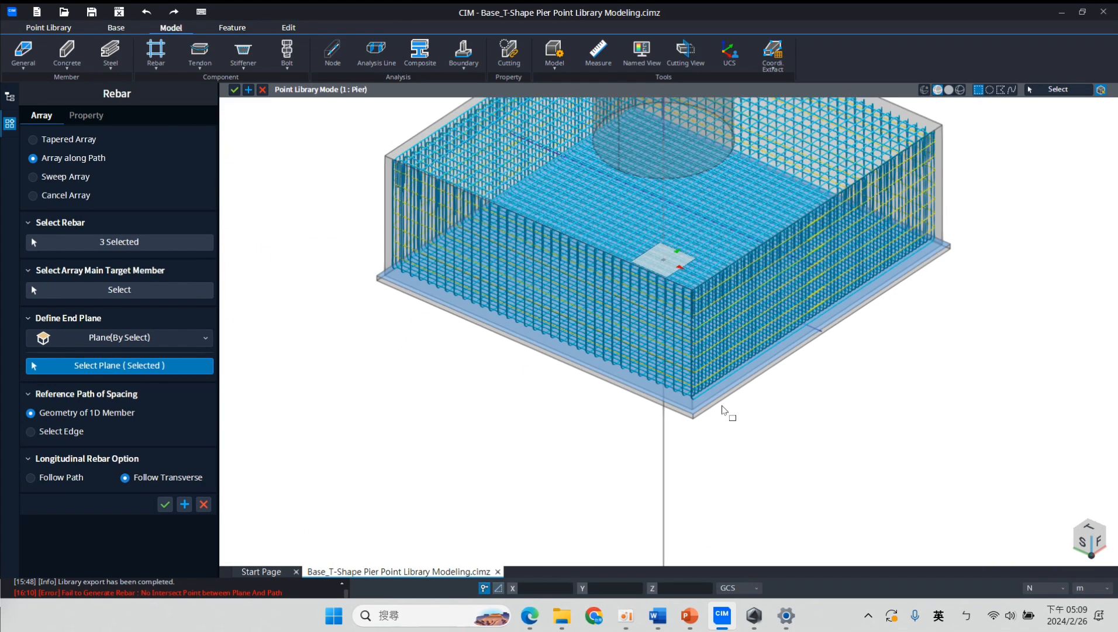
scroll(723, 407, down, 3)
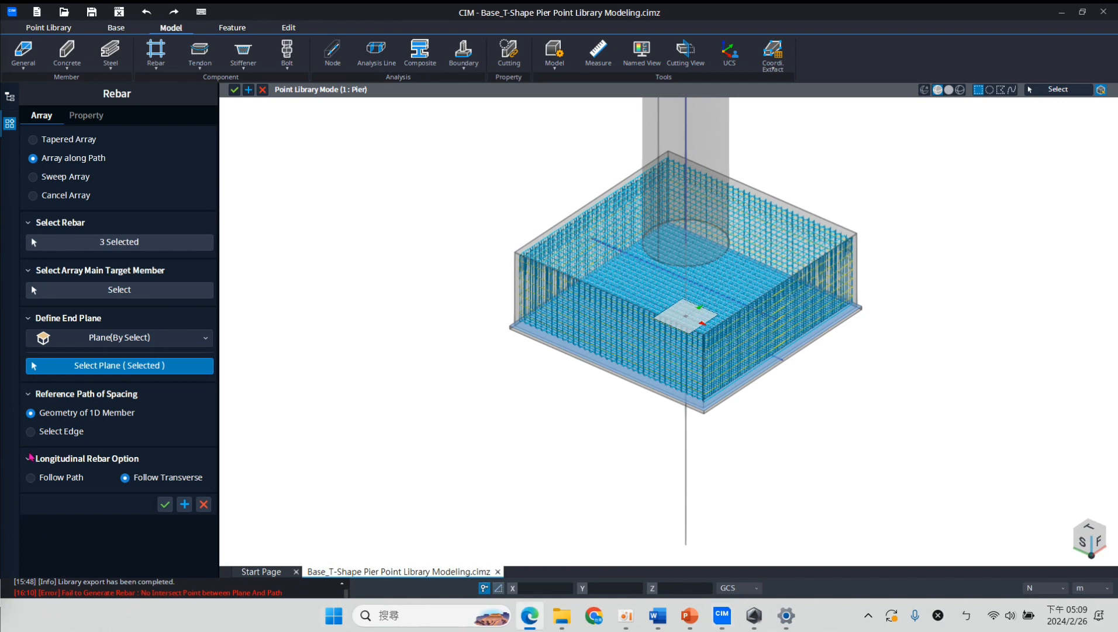
Set the array's reference path of spacing to Select Edge and pick the sketched vertical line
click(30, 431)
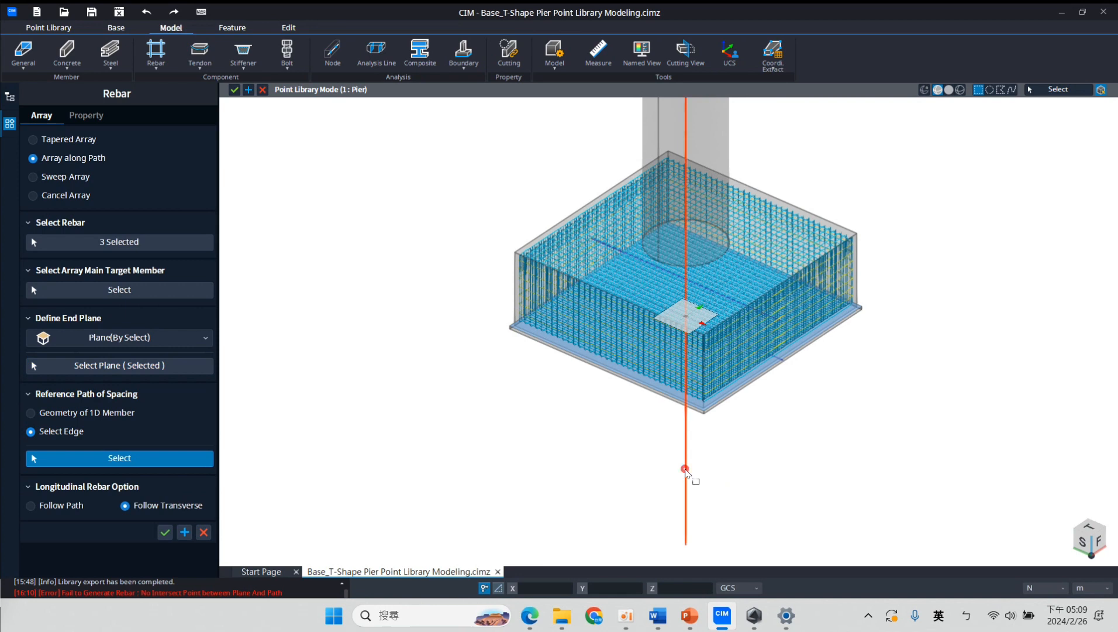
click(686, 471)
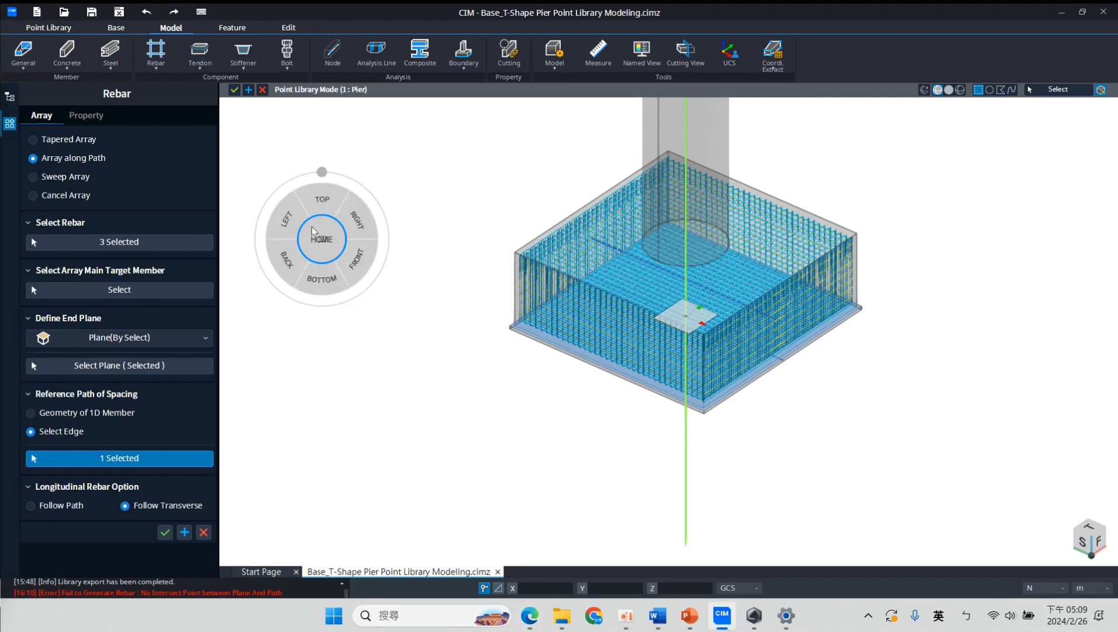
click(321, 240)
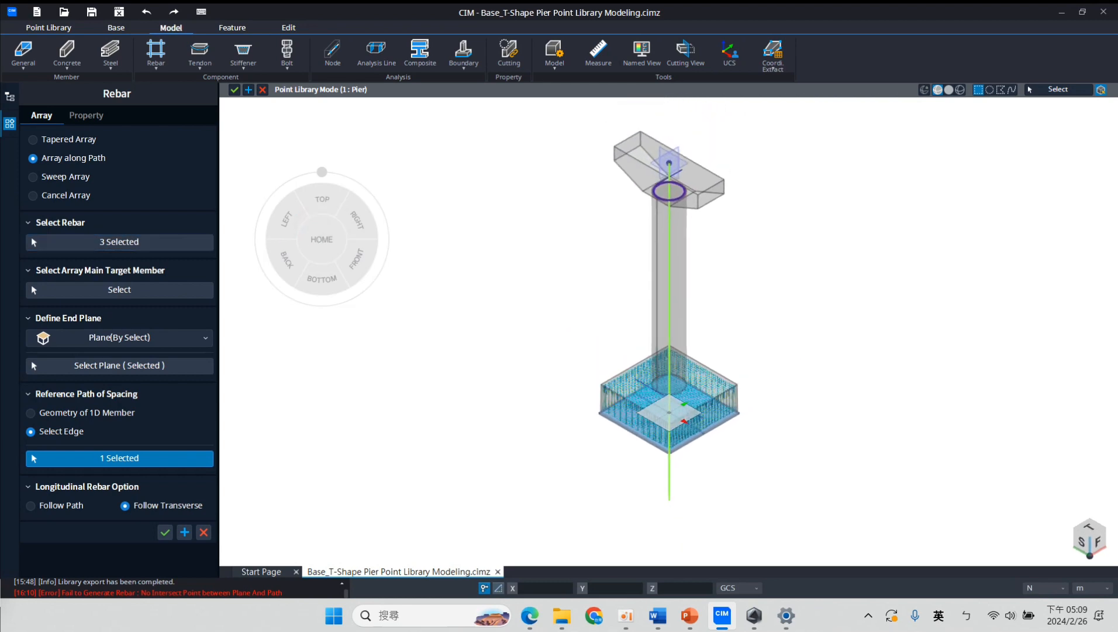
Set the array's arrangement to User Defined with spacing 47@300, 30@150 and create the rebar array
click(86, 116)
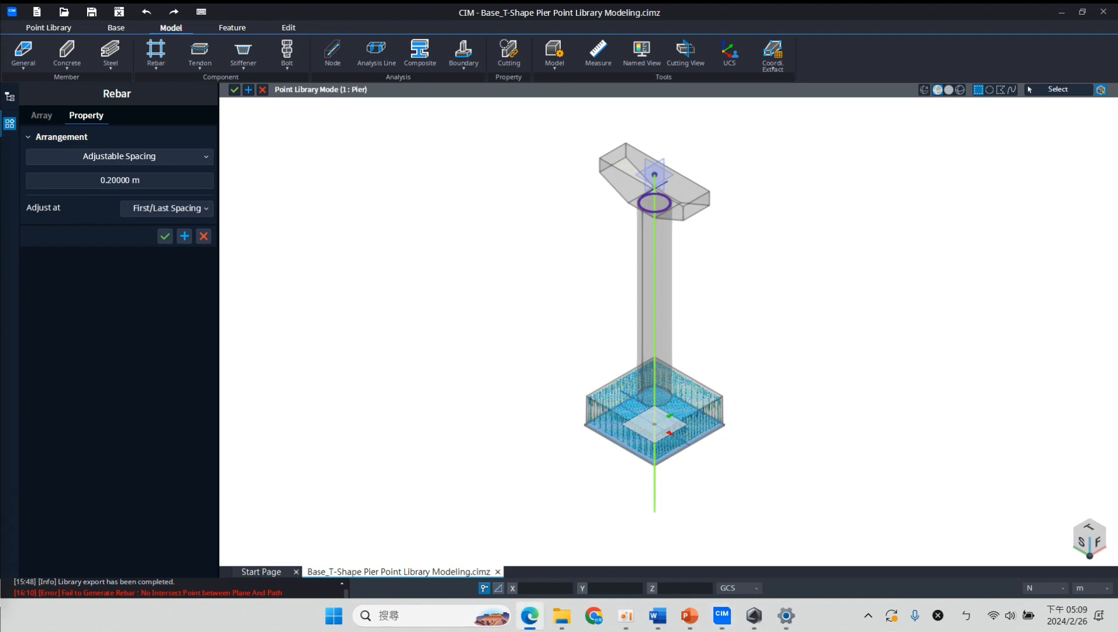
click(146, 157)
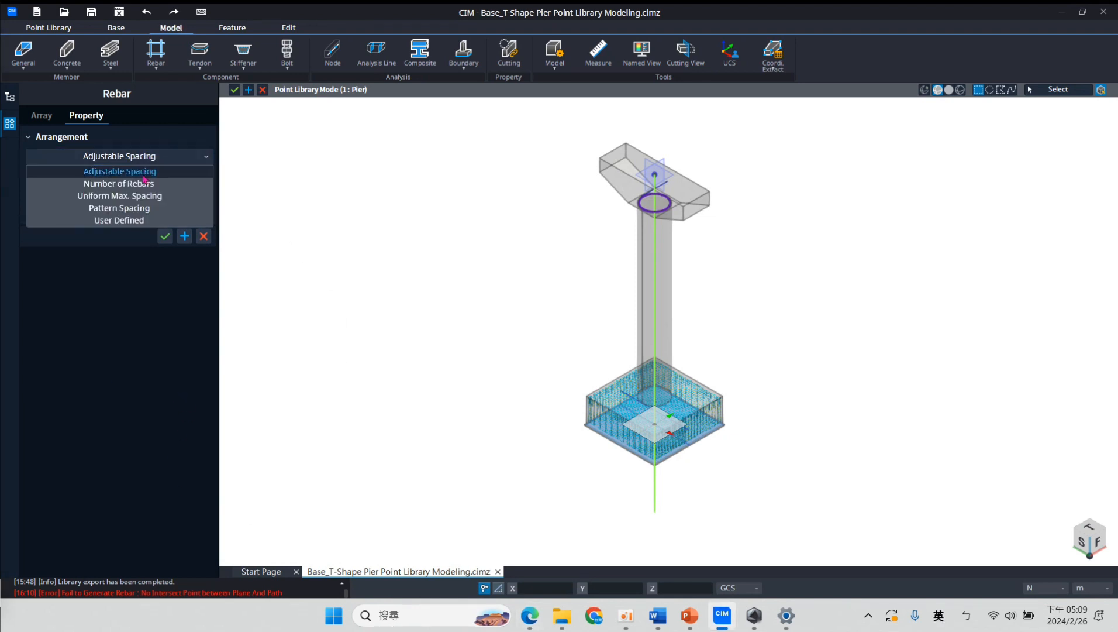
click(119, 220)
click(149, 180)
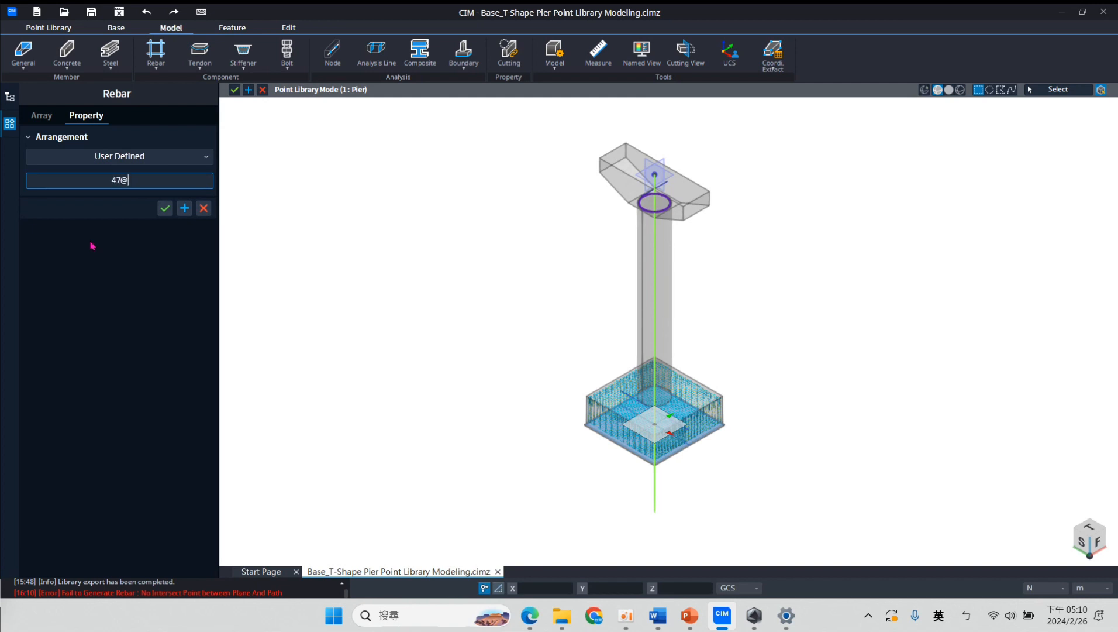
text(47@300, 30@159)
key(BackSpace)
text(0)
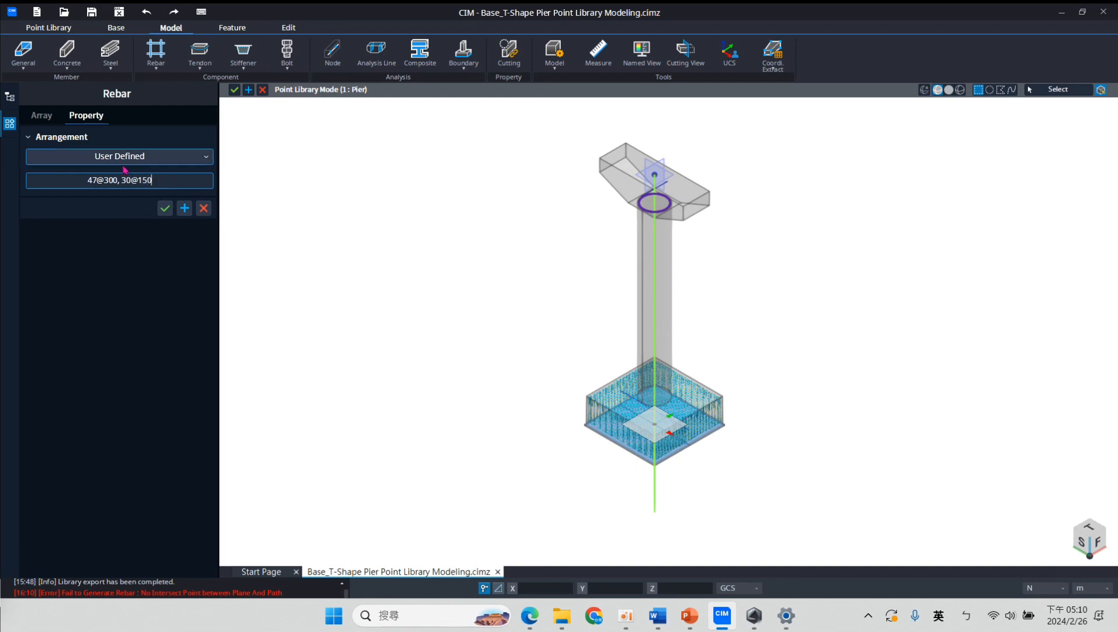
click(42, 114)
click(86, 115)
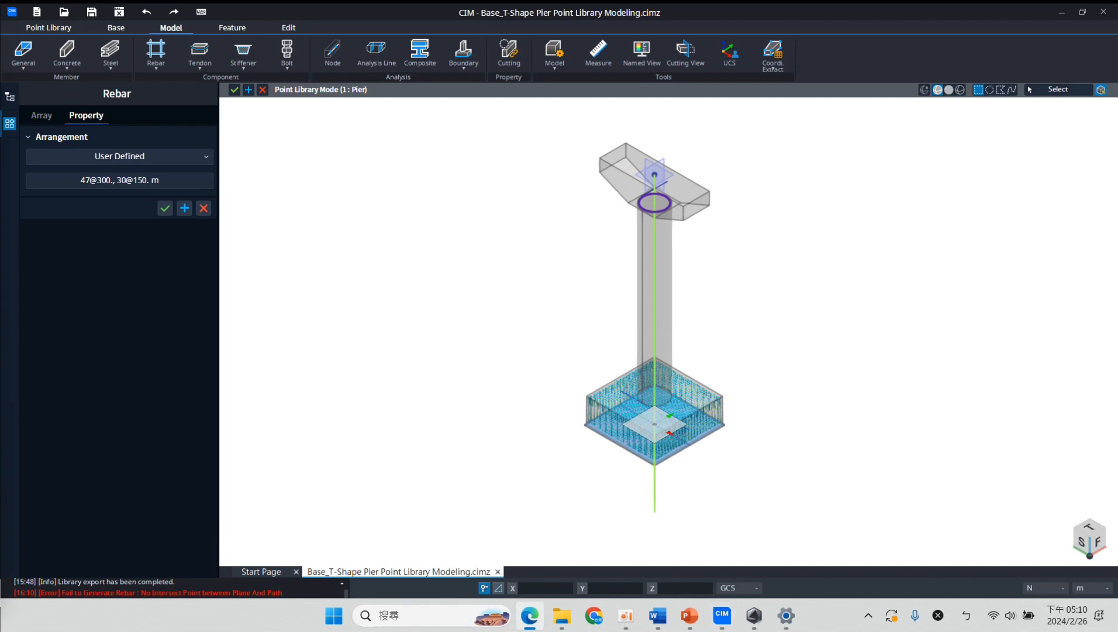
click(165, 208)
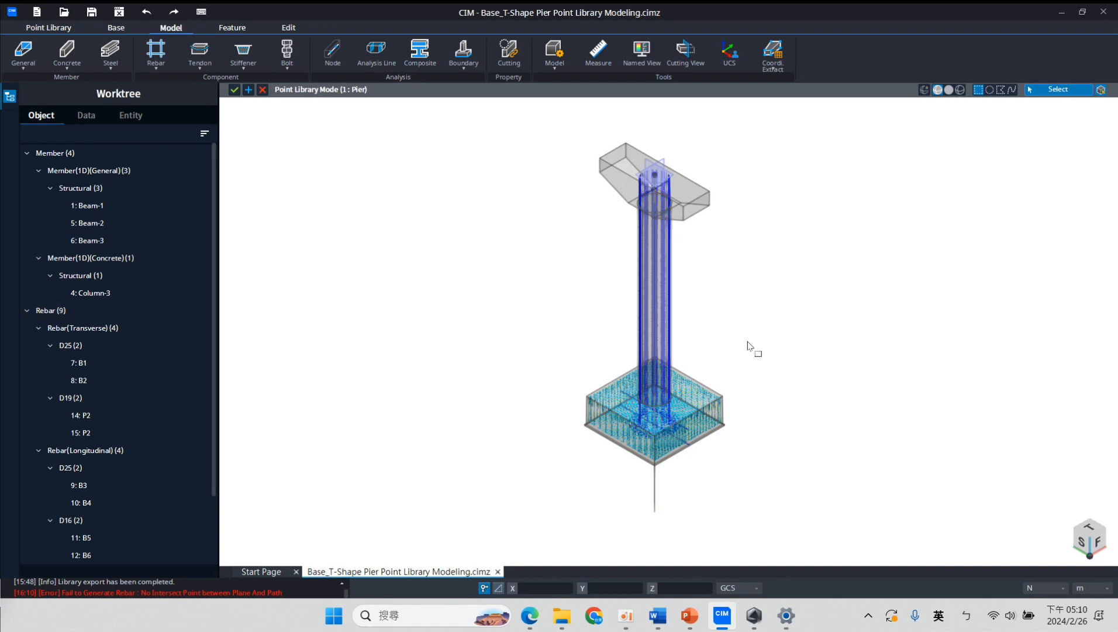
Examine the arrayed rebars along the column, from the pier cap down into the footing
scroll(678, 304, up, 5)
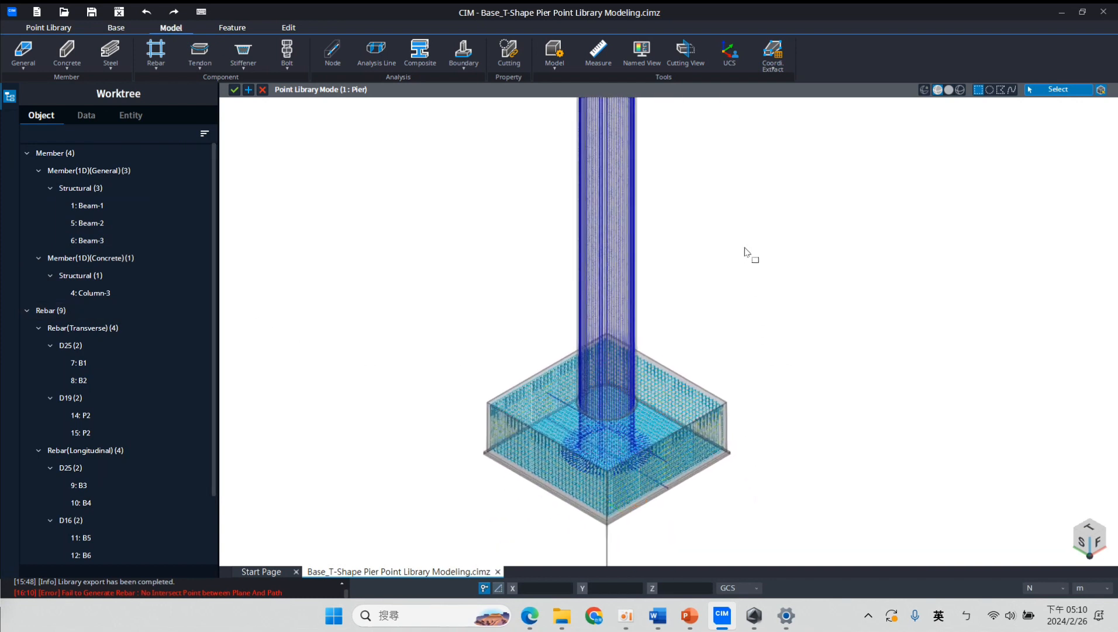
middle_drag(744, 251, 809, 429)
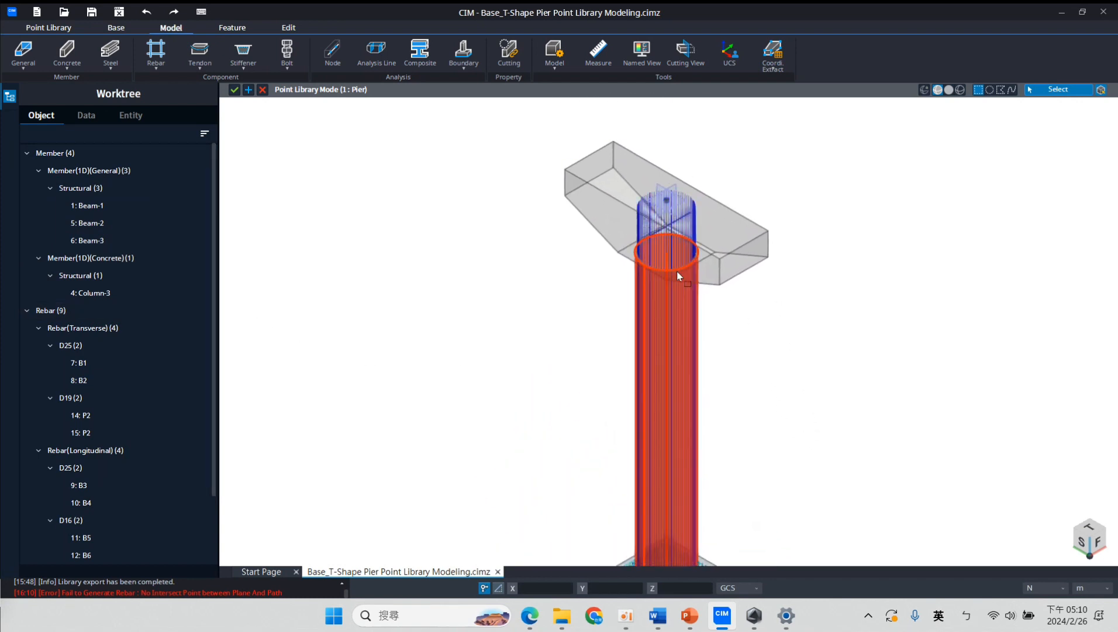
scroll(678, 271, up, 2)
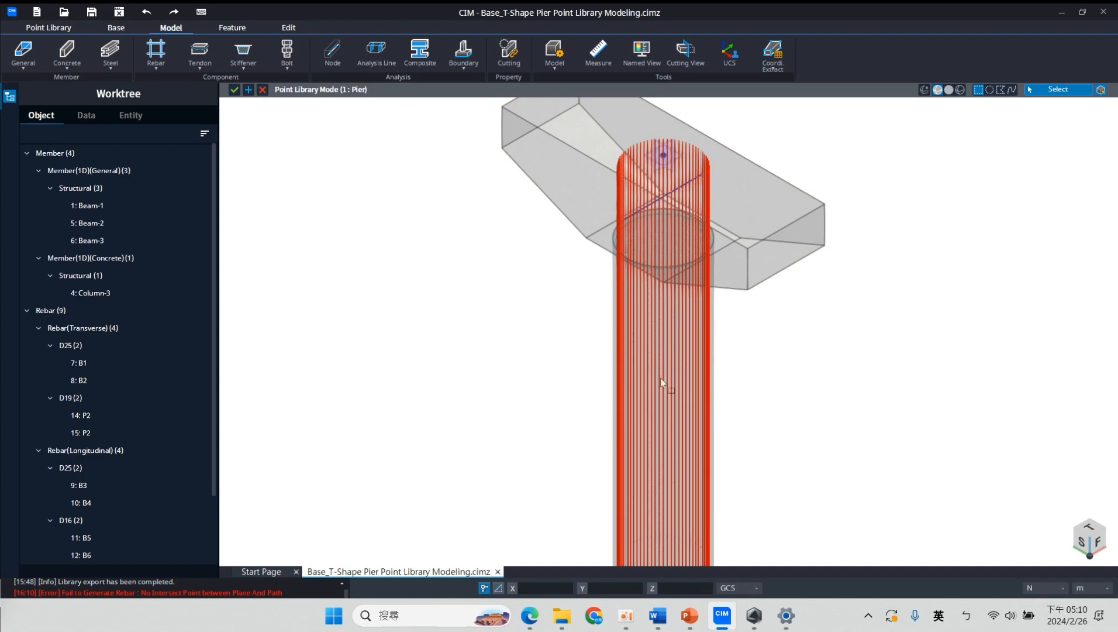
middle_drag(689, 452, 608, 176)
middle_drag(649, 429, 653, 276)
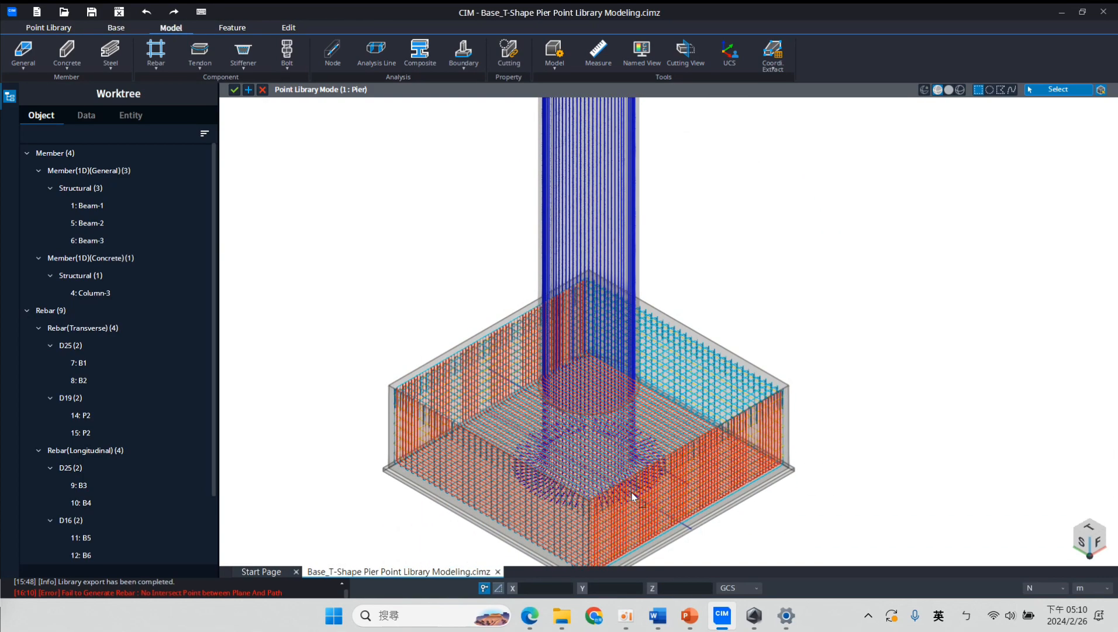
scroll(635, 501, up, 1)
scroll(635, 501, up, 4)
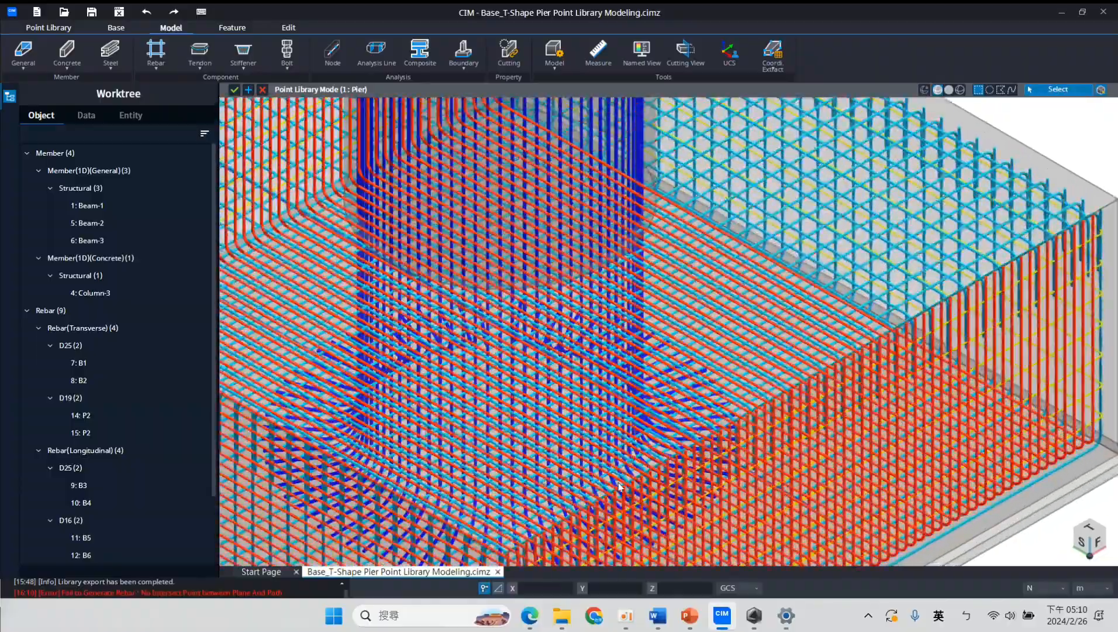
scroll(698, 520, down, 5)
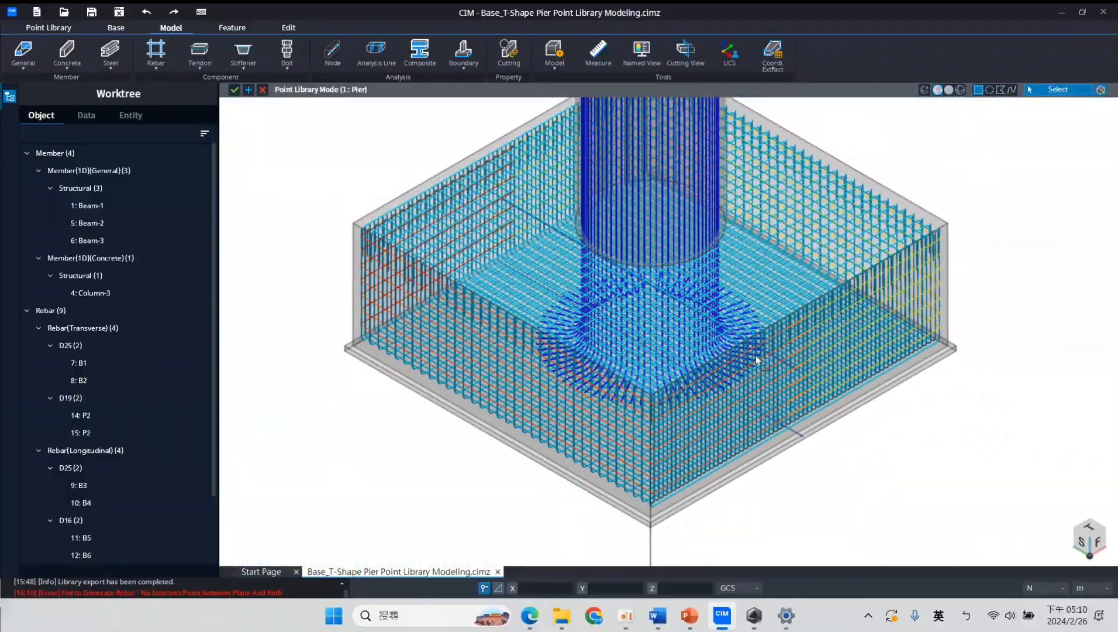
scroll(653, 321, down, 3)
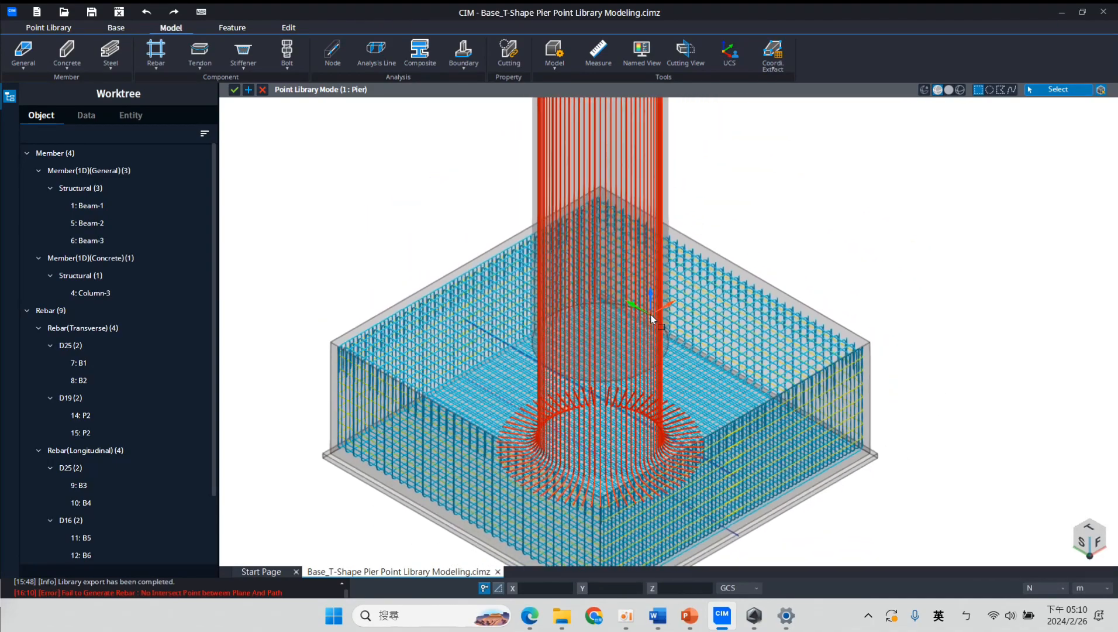
scroll(651, 317, down, 2)
middle_drag(715, 226, 689, 340)
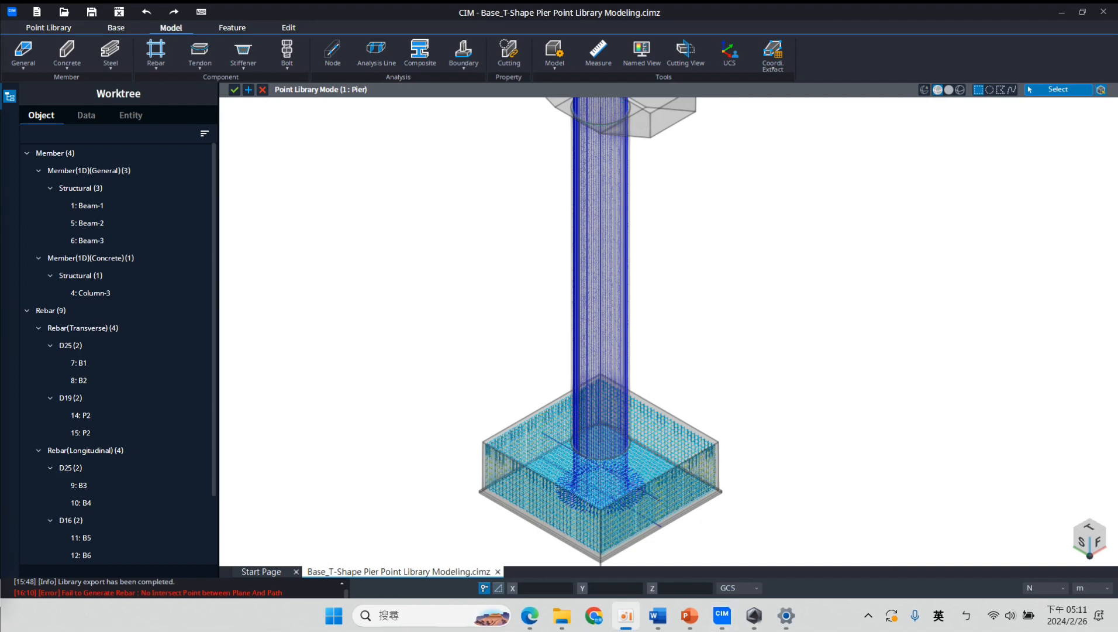
Delete the sketched vertical line running through the column and below the footing
middle_drag(789, 406, 725, 217)
drag(621, 439, 479, 424)
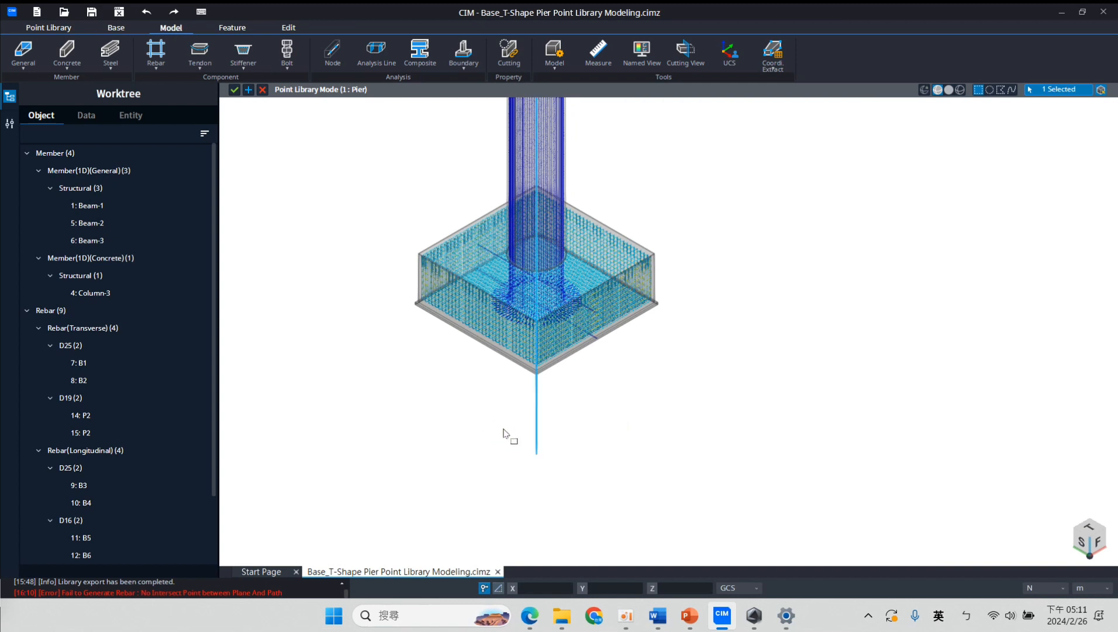
key(Delete)
Enter Draw Rebar Mode with the pier cap as target member and its long T-shaped side face as the draw plane
scroll(636, 430, down, 5)
middle_drag(683, 225, 753, 318)
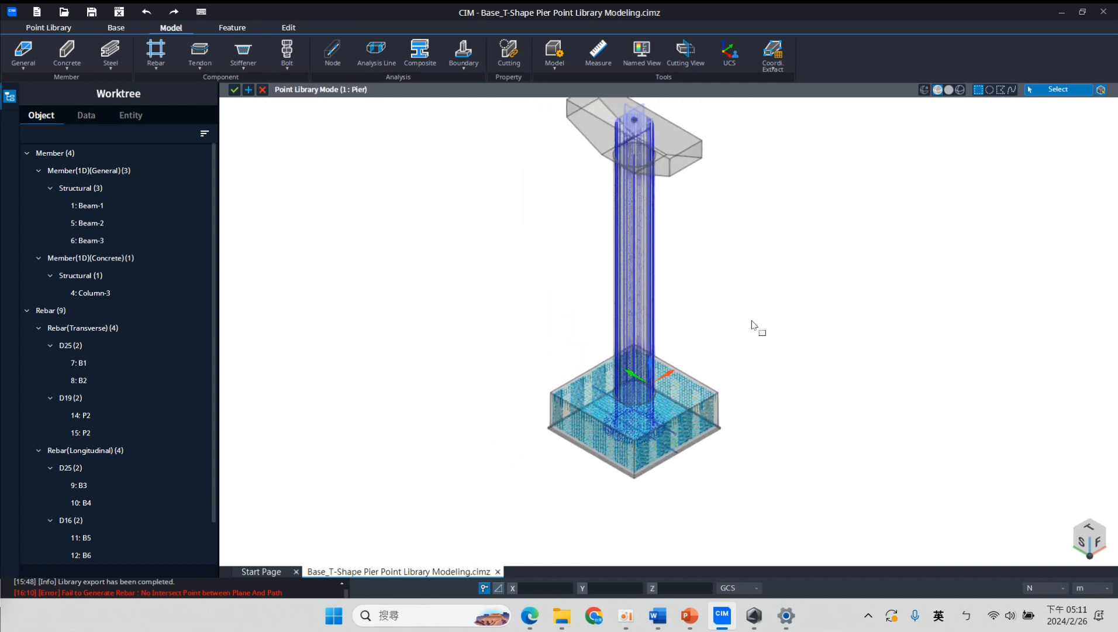
middle_drag(464, 289, 472, 315)
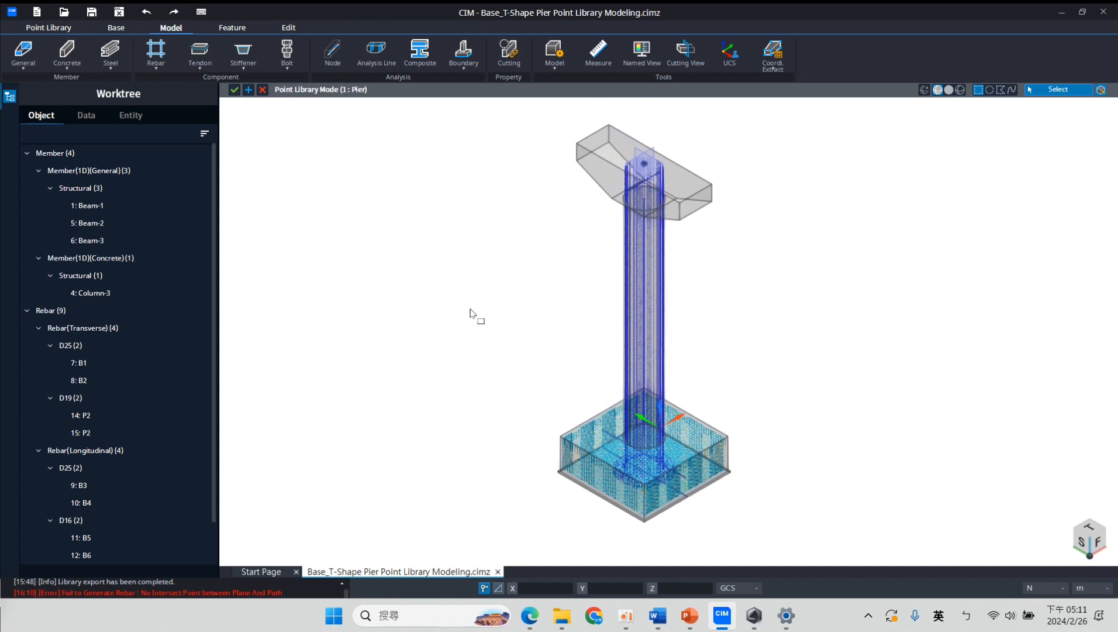
scroll(673, 187, up, 2)
scroll(673, 187, up, 1)
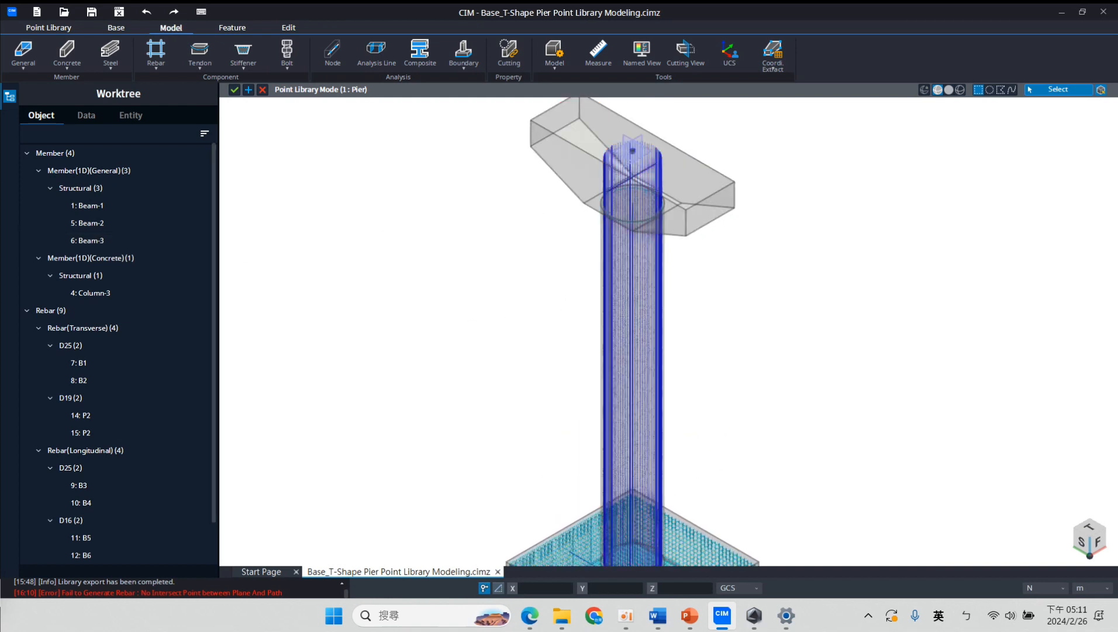
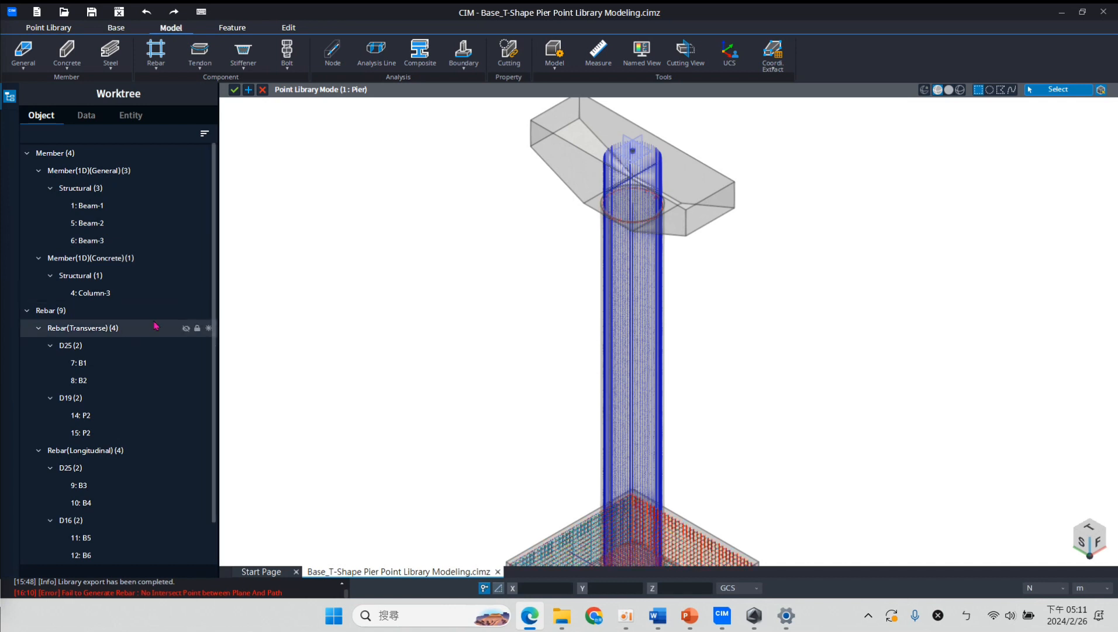
click(167, 63)
click(167, 88)
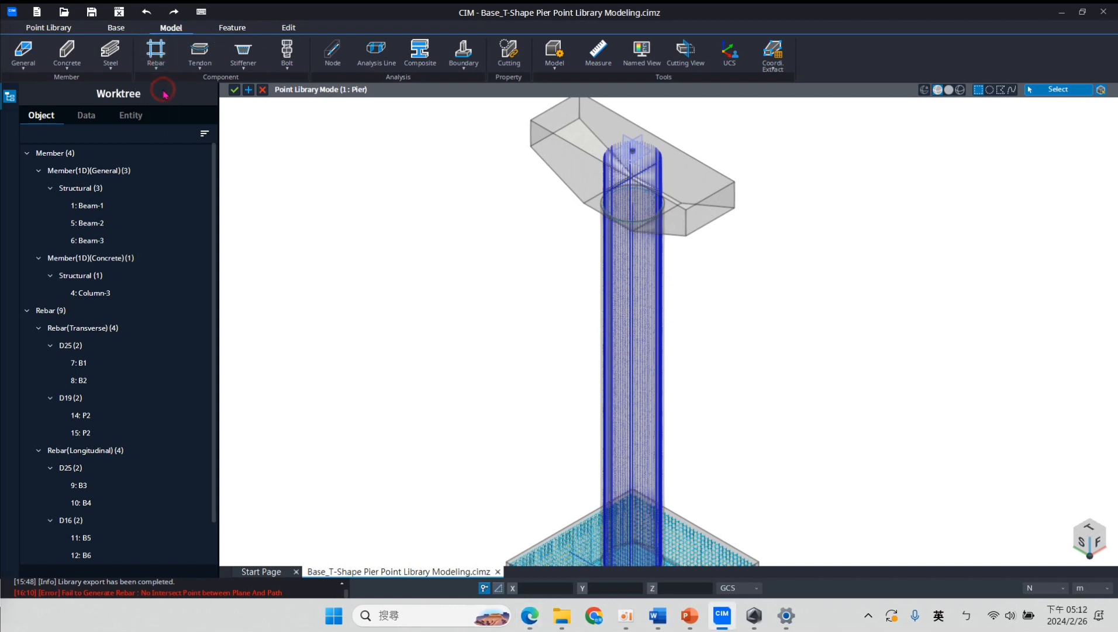
click(567, 155)
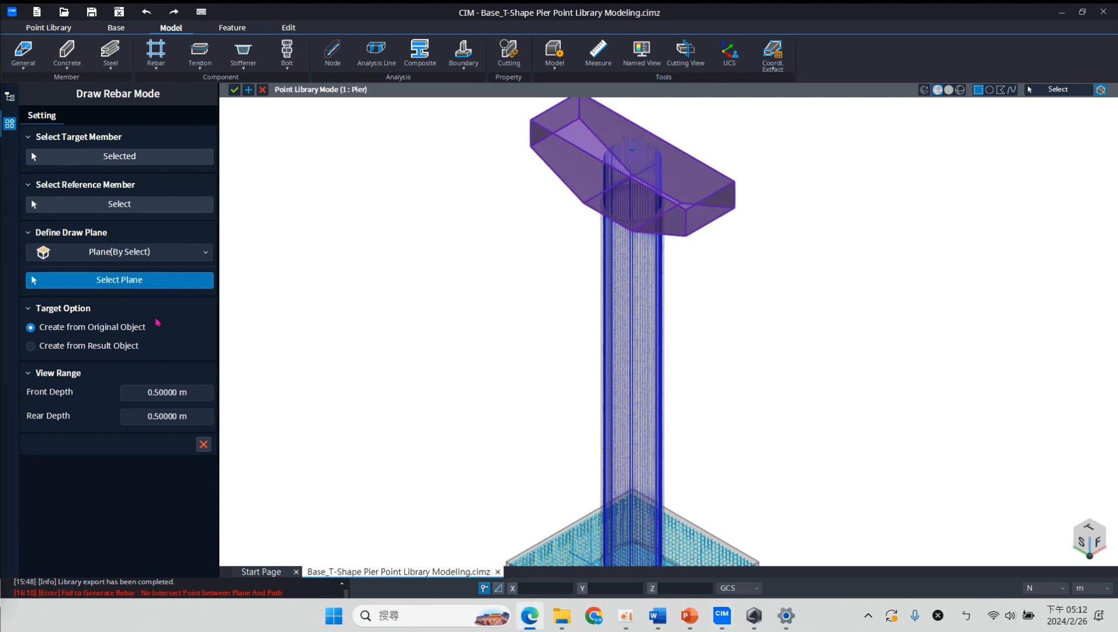
click(572, 163)
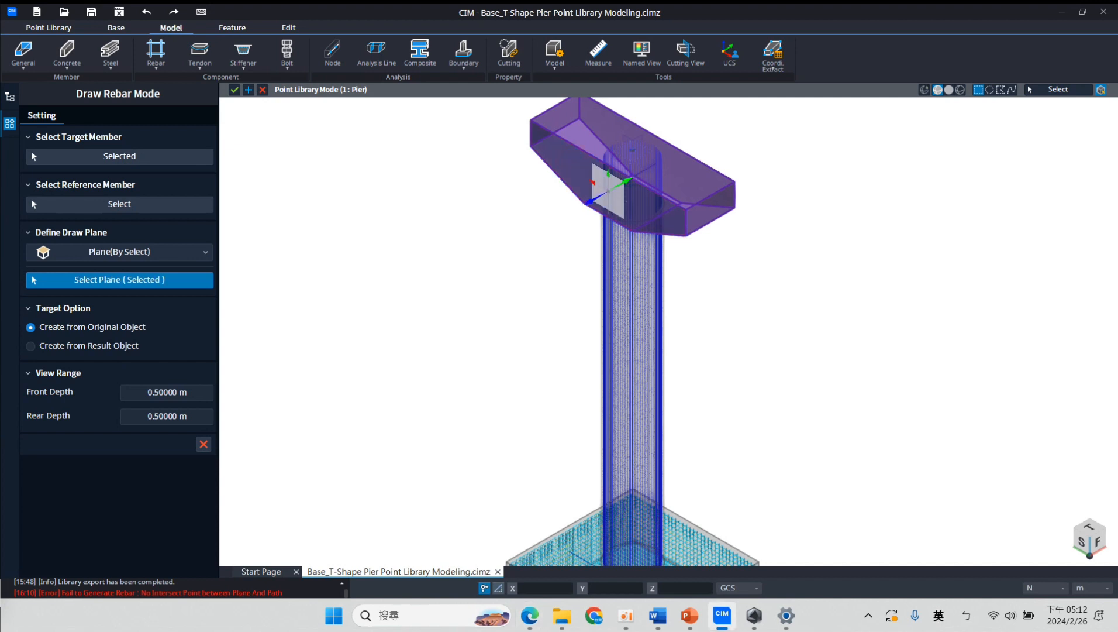
key(Return)
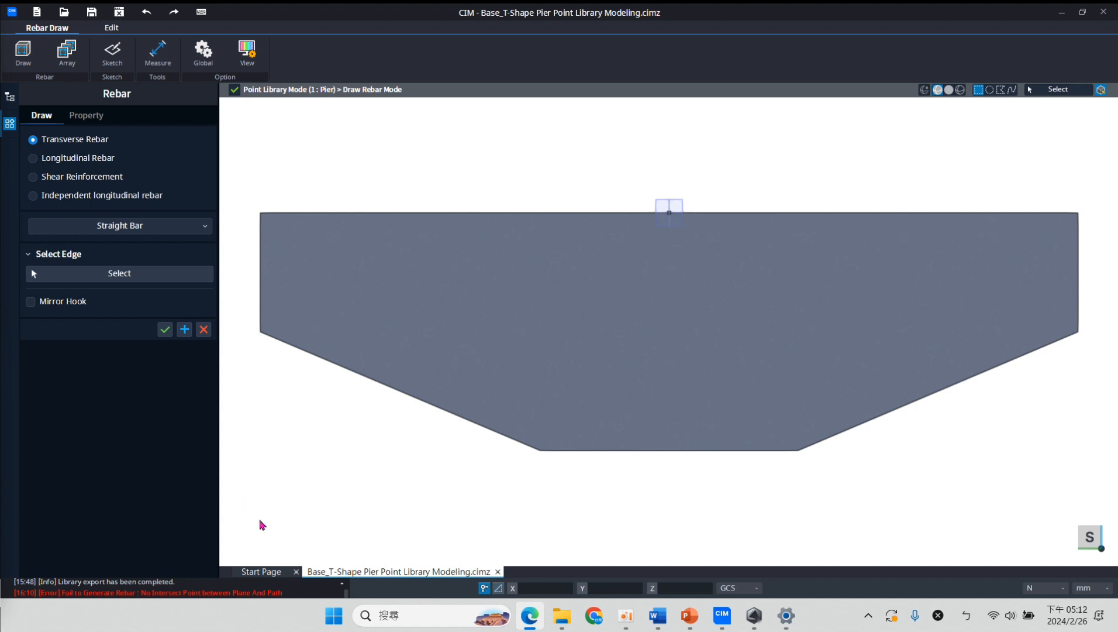
Name the new pier cap rebar C1 and set its diameter to D22
click(96, 117)
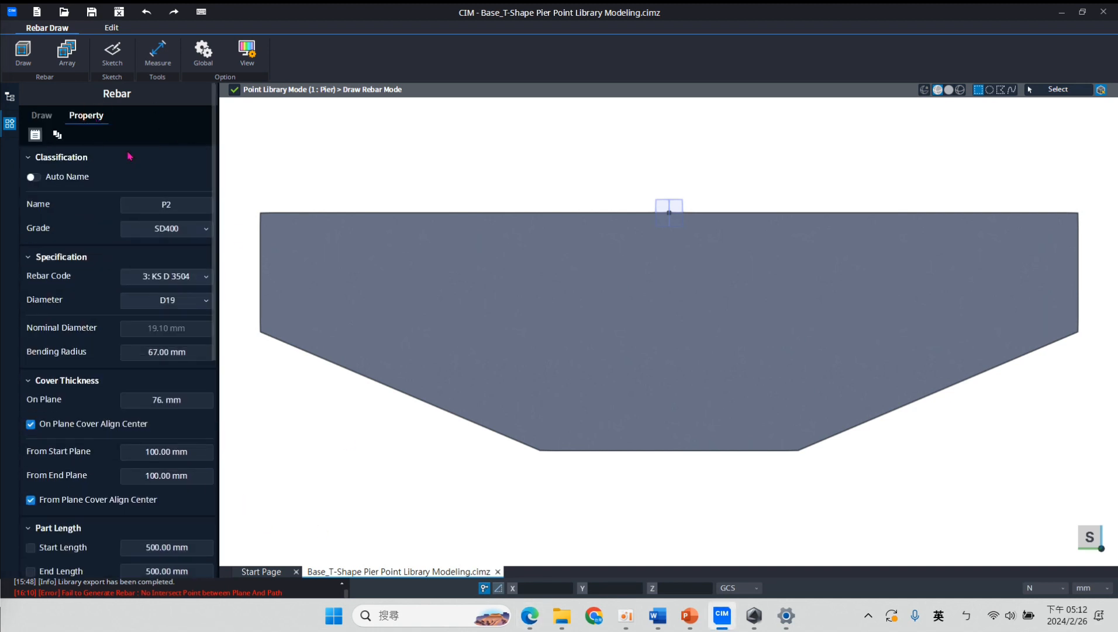
click(174, 202)
text(C1)
click(189, 296)
click(168, 413)
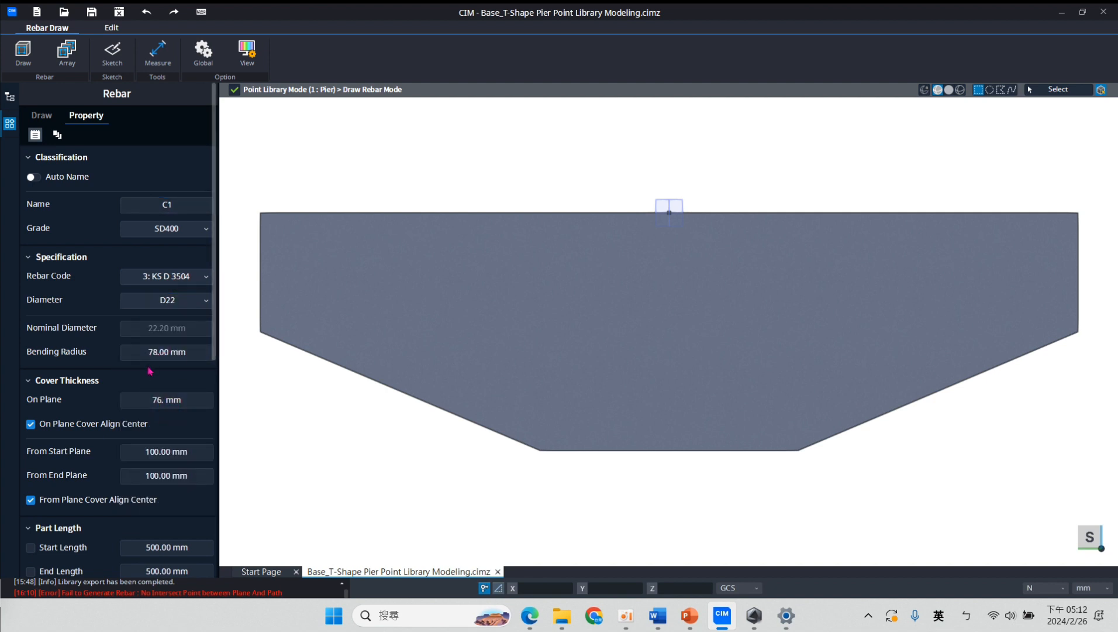
Set the C1 rebar's On Plane cover thickness to 100 mm
double_click(196, 396)
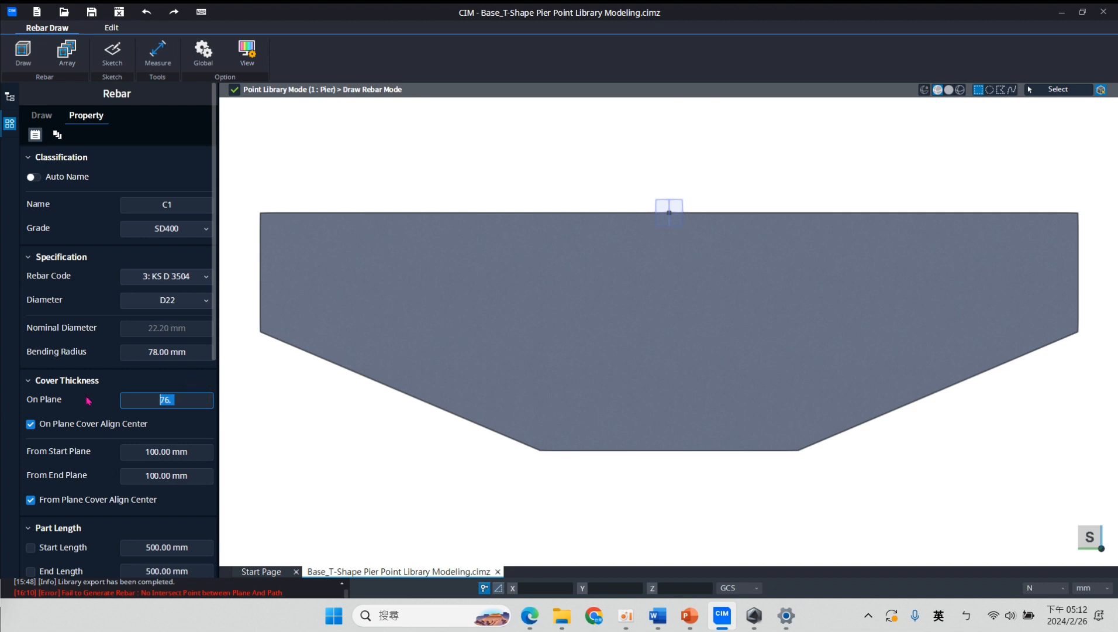
text(100)
click(171, 449)
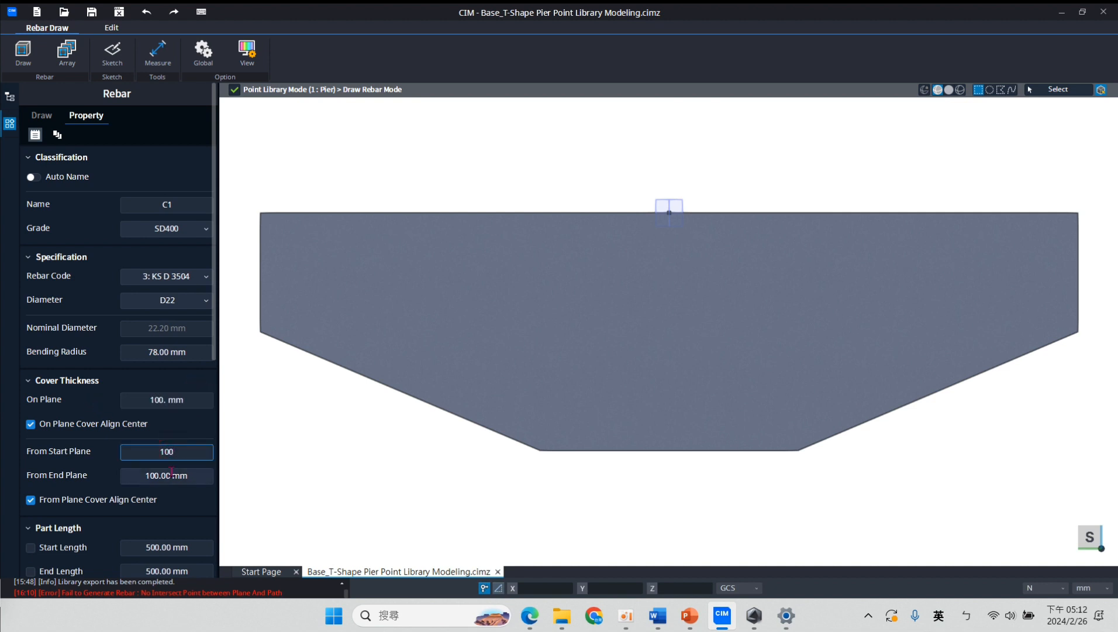
click(195, 547)
Set the C1 rebar's start and end offset lengths to 122 mm each
scroll(196, 527, down, 3)
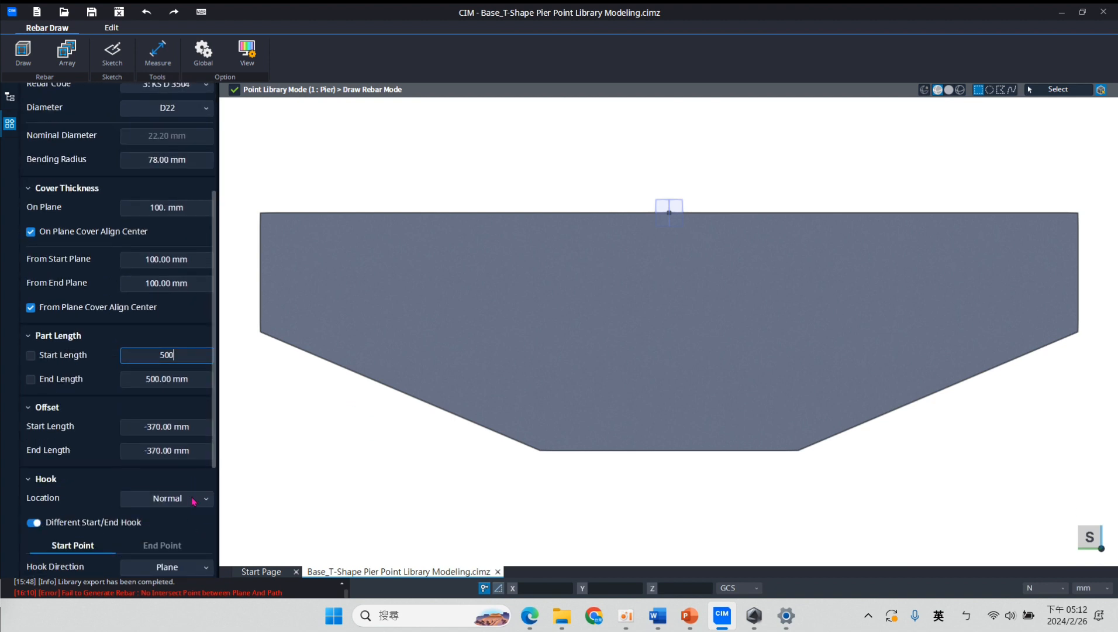
click(199, 421)
double_click(198, 422)
text(122)
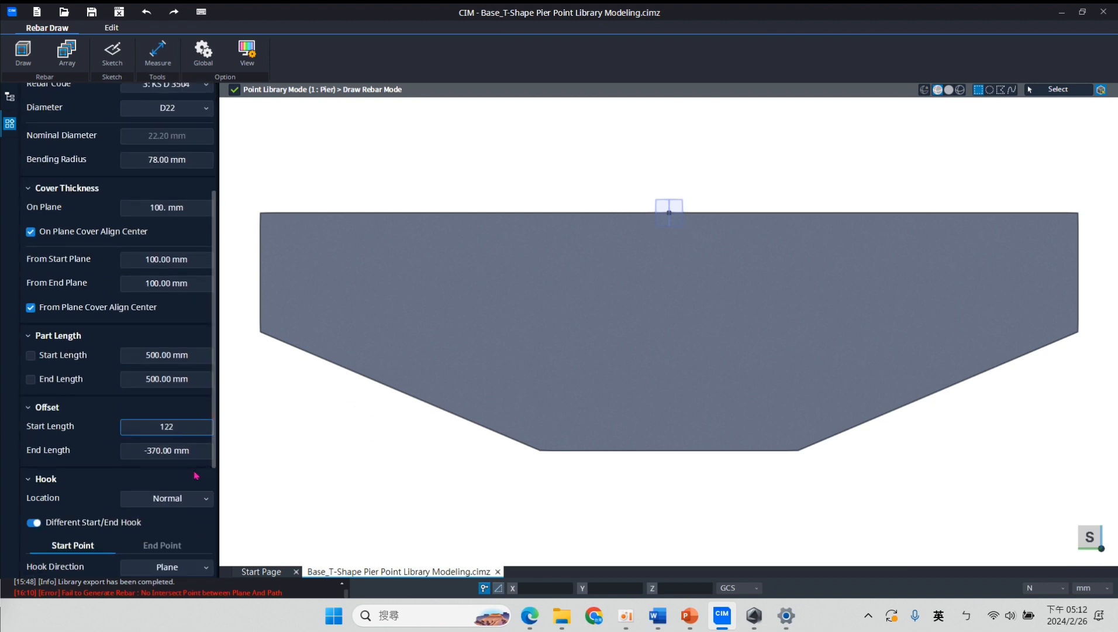
click(204, 448)
double_click(204, 448)
text(1222)
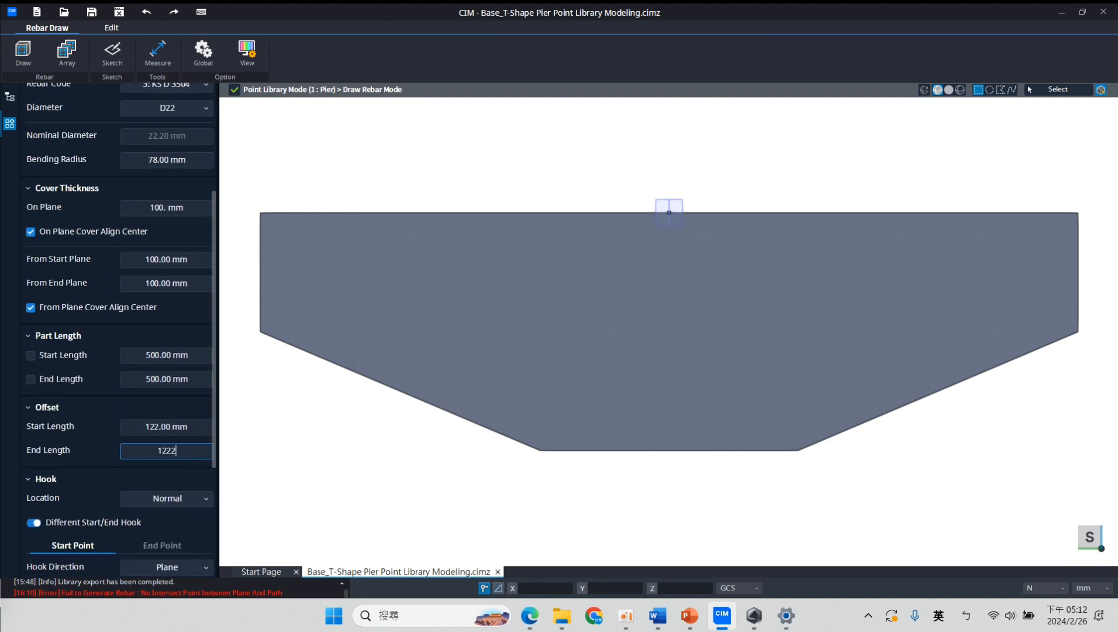
key(BackSpace)
click(202, 425)
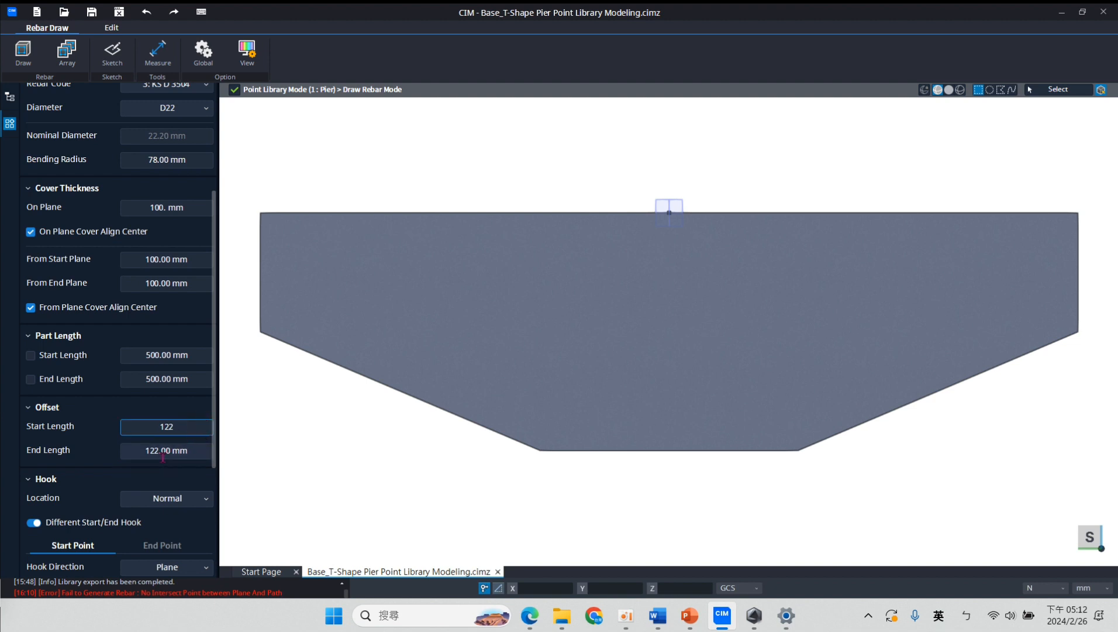
Turn off Different Start/End Hook and set the custom hook's radius to 78 mm and length to 300 mm
scroll(119, 493, down, 3)
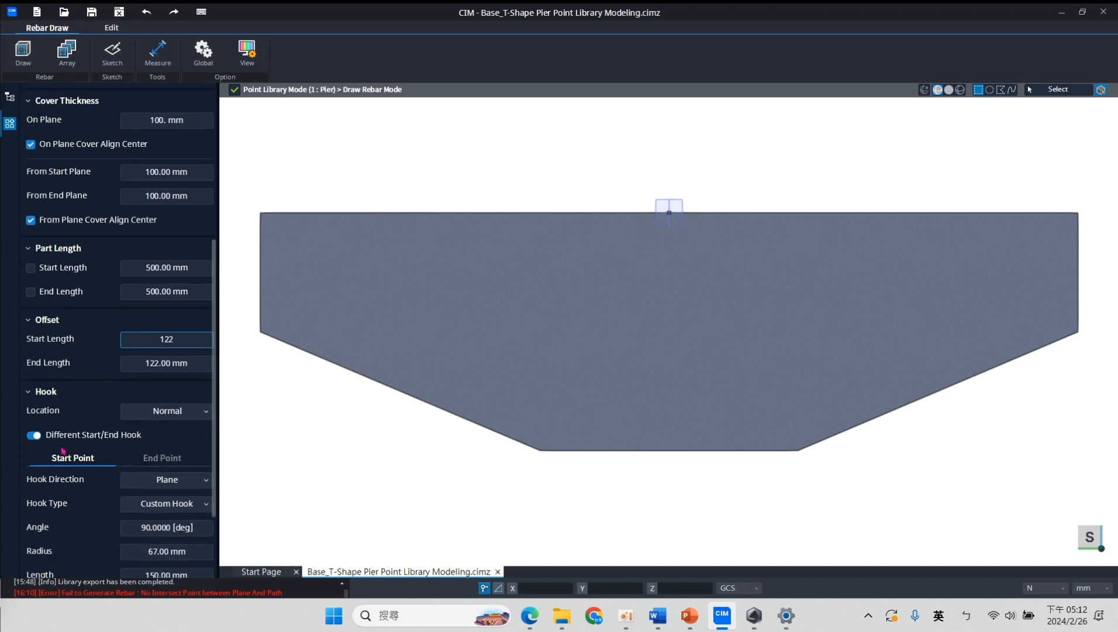
click(33, 436)
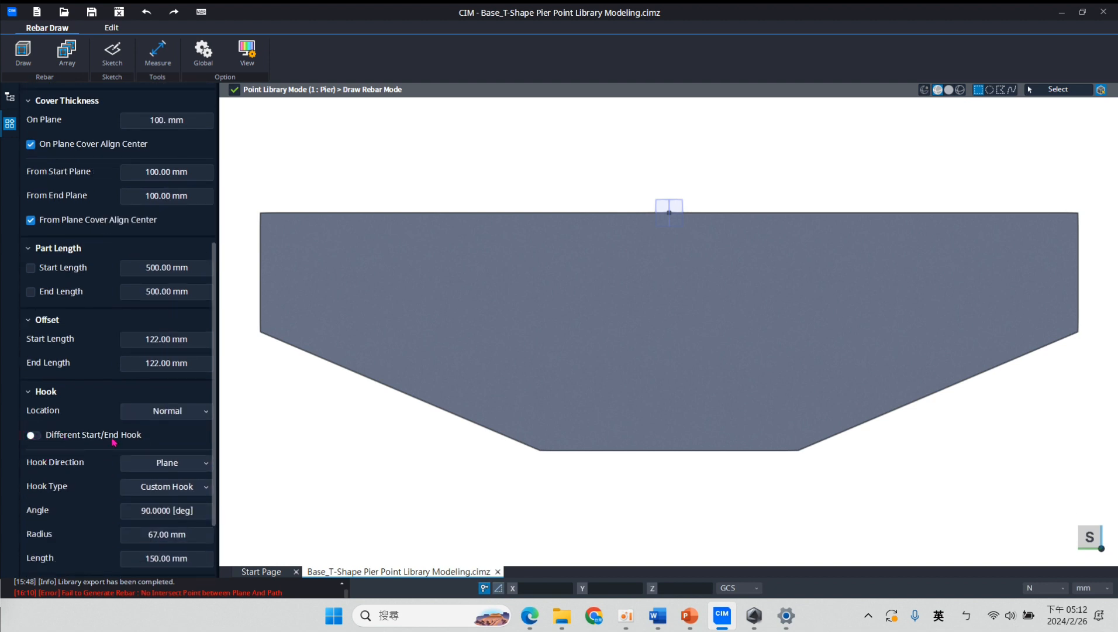
scroll(216, 426, down, 3)
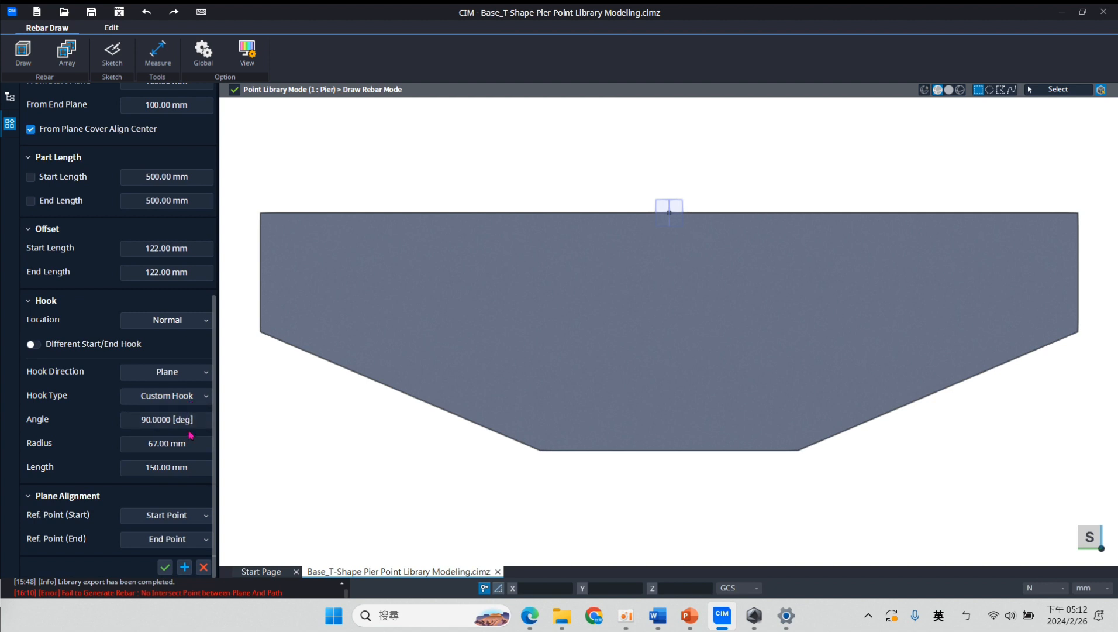
click(190, 450)
text(78)
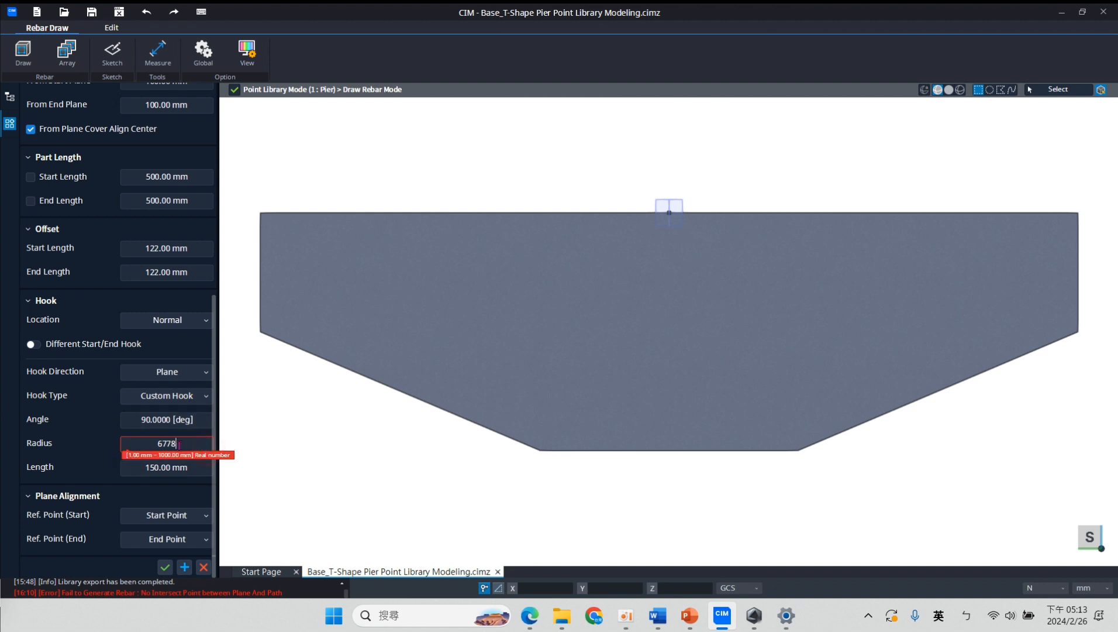
key(ctrl+a)
text(78)
click(200, 466)
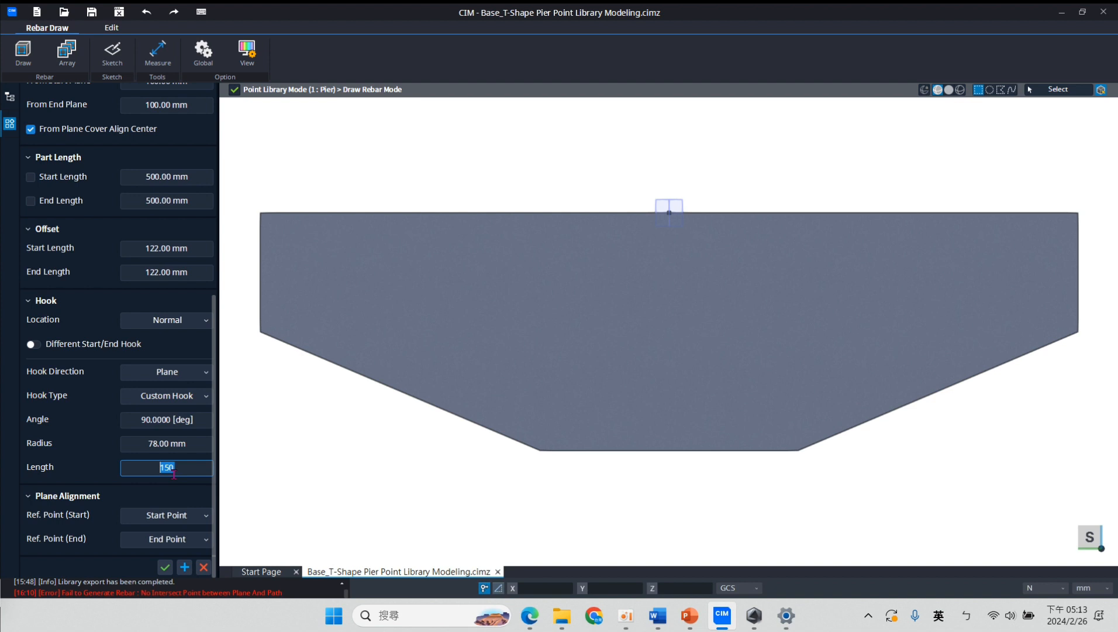
text(300)
click(201, 441)
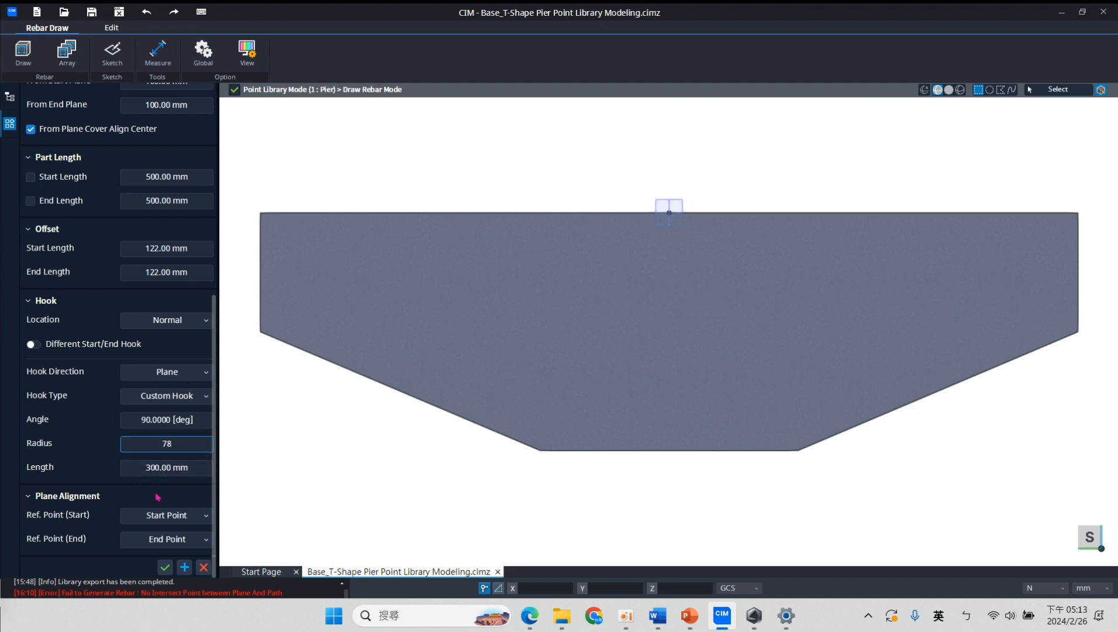
scroll(167, 515, up, 5)
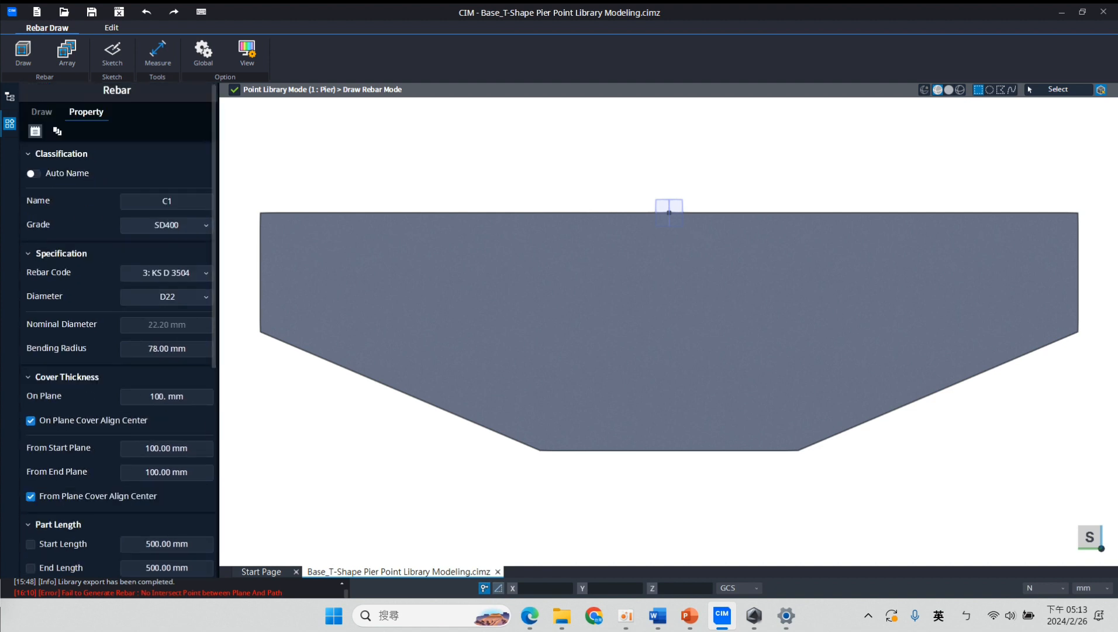
Create the C1 transverse rebar as a straight bar along the top edge of the pier cap section
key(alt+Tab)
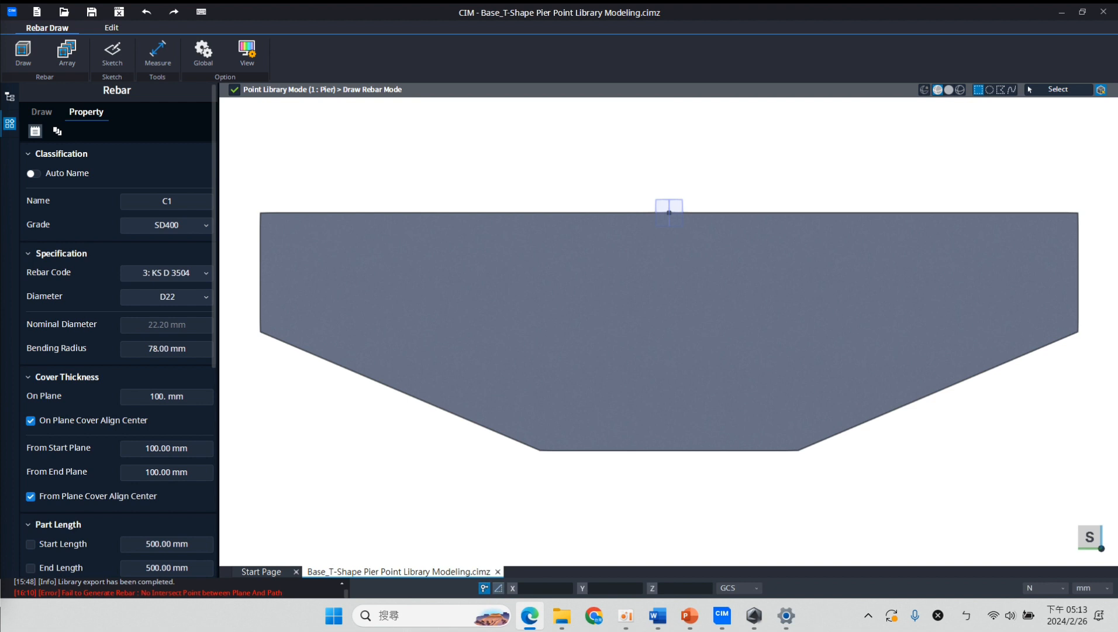
click(42, 112)
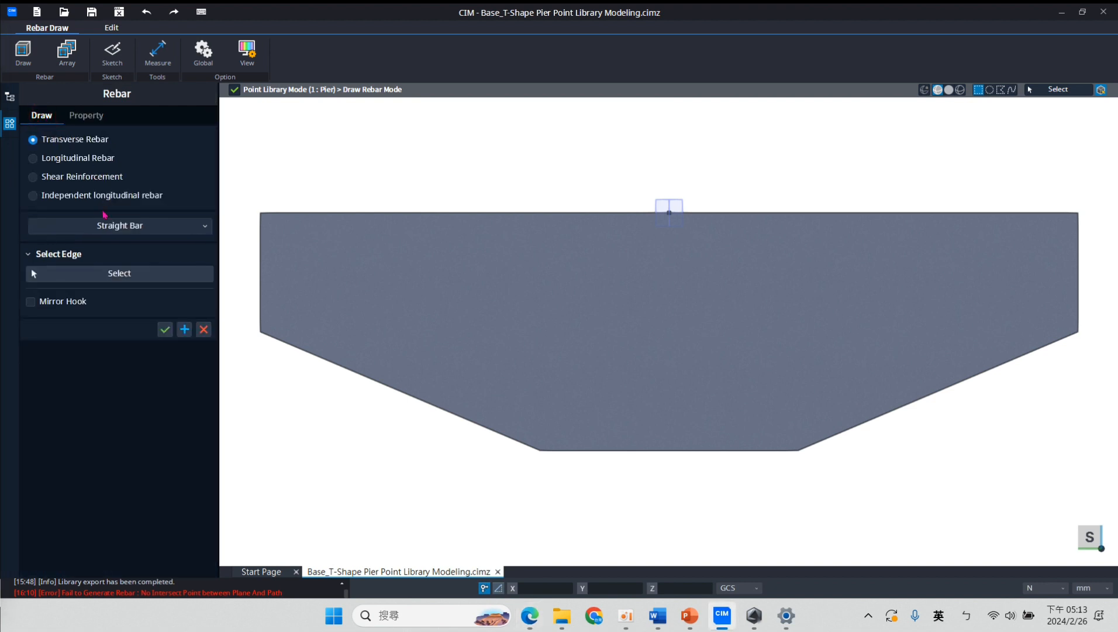
click(117, 273)
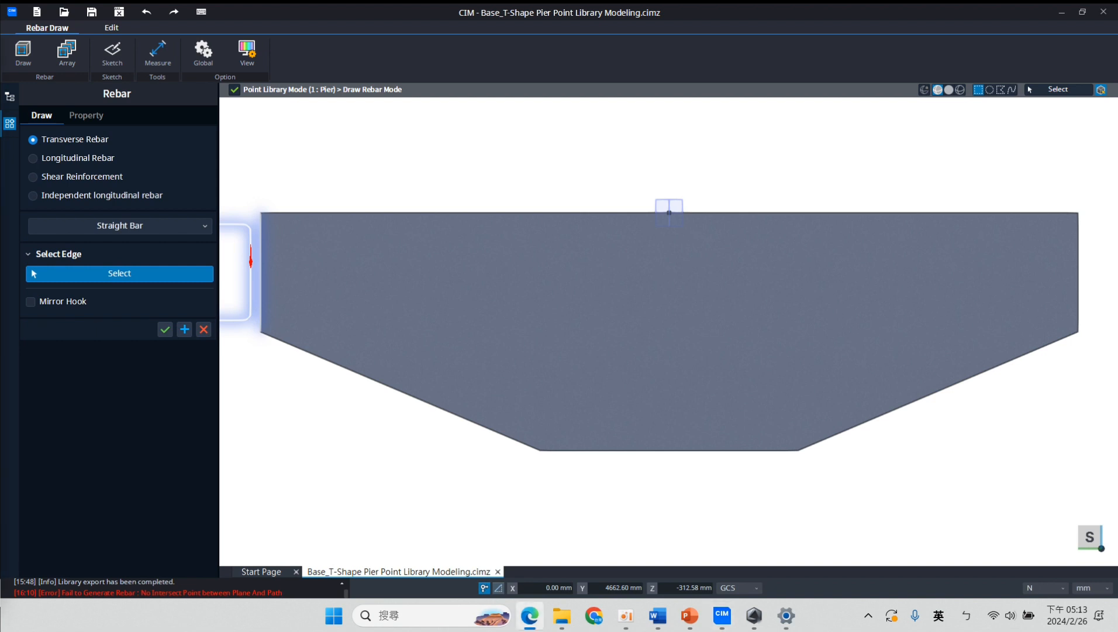
click(529, 615)
click(455, 217)
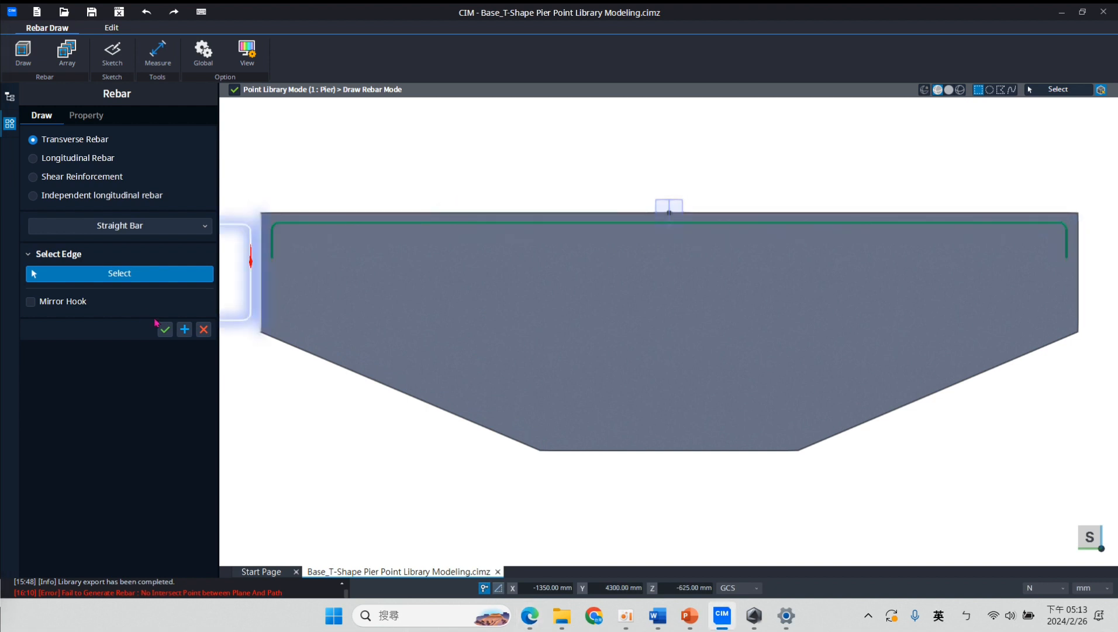
click(185, 329)
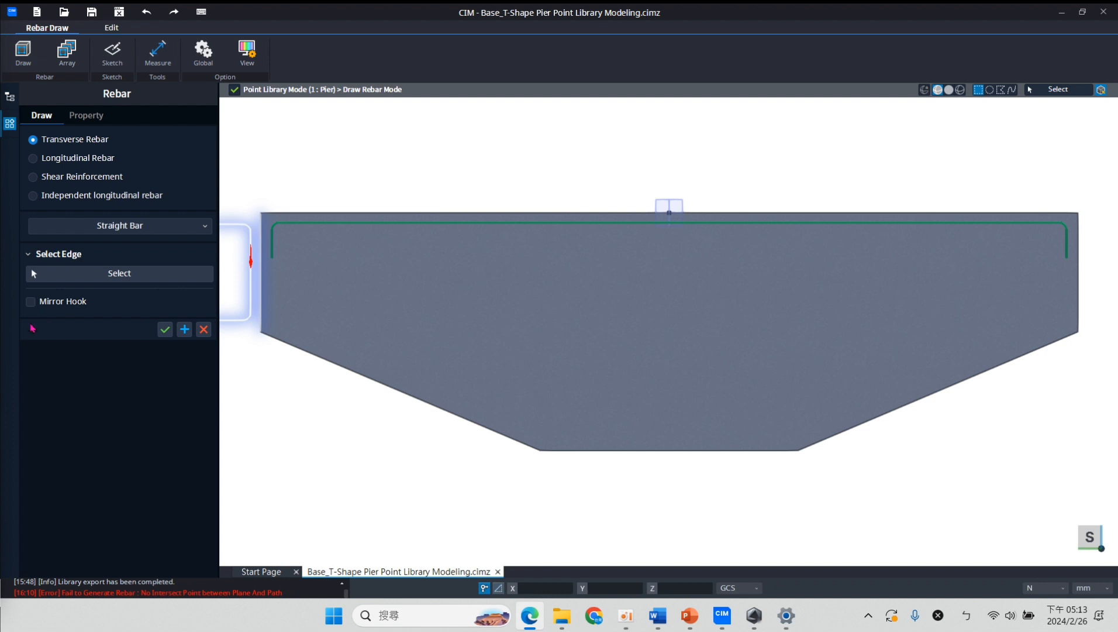
Name the next pier cap transverse rebar C2
click(86, 116)
click(192, 200)
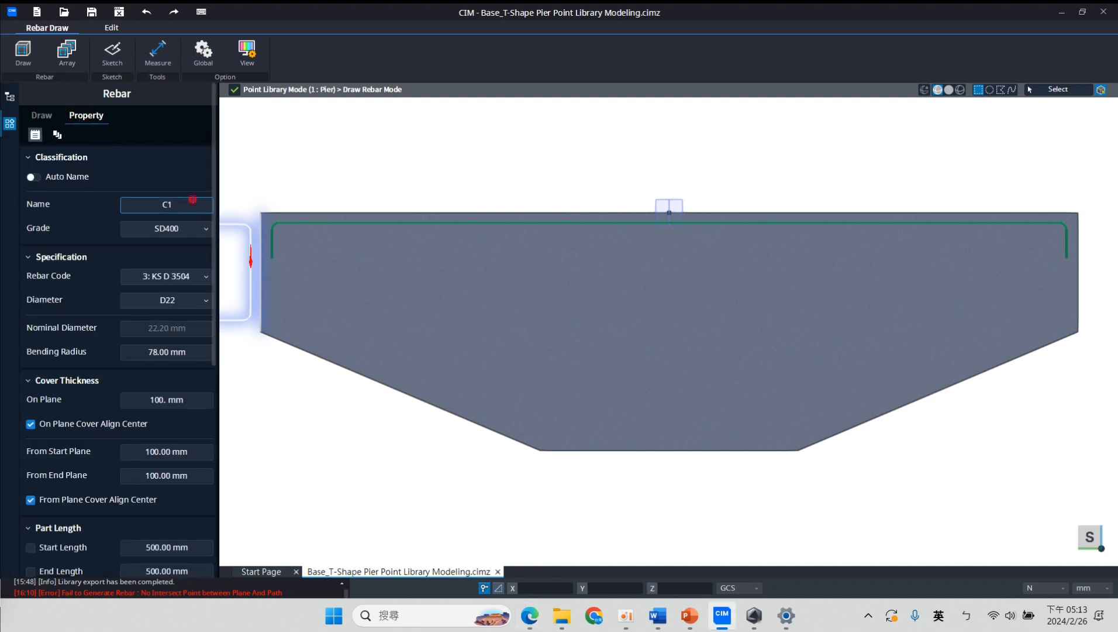
key(BackSpace)
text(2)
click(183, 250)
Set the C2 rebar's start and end offset lengths to 100 mm each and its hook type to No Hook
drag(213, 357, 208, 518)
scroll(195, 452, down, 2)
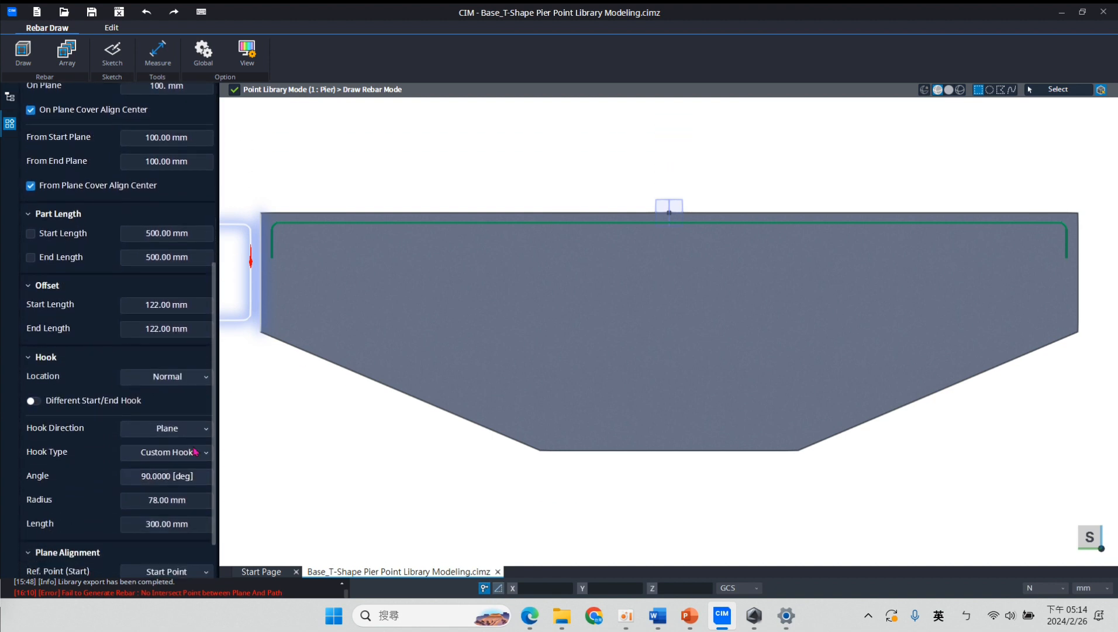
click(199, 310)
text(100)
click(190, 329)
text(100)
click(192, 307)
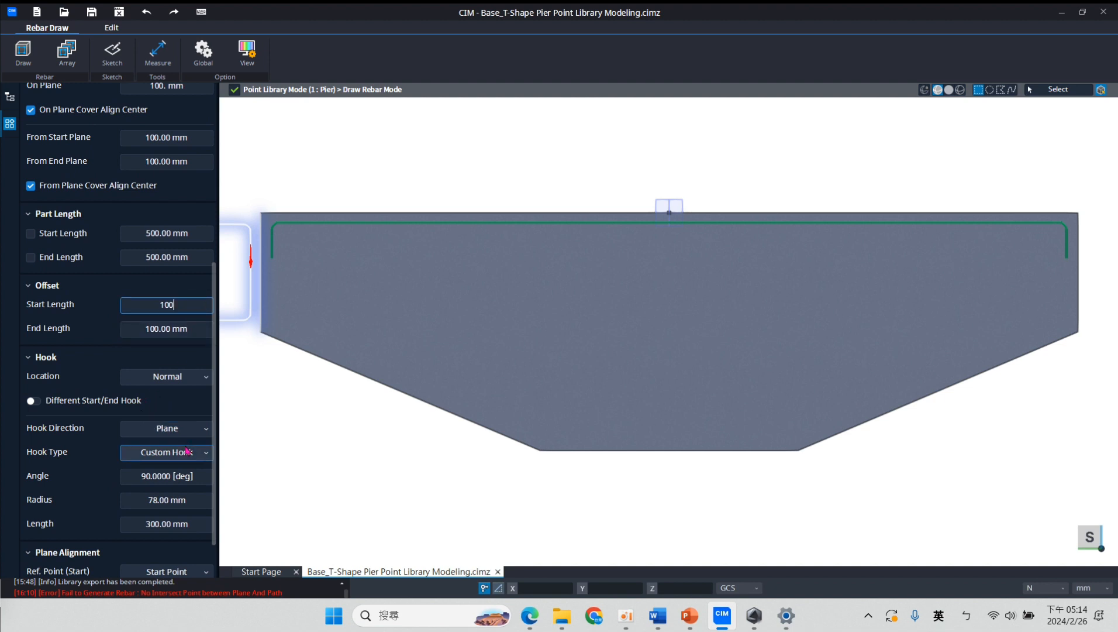
click(184, 453)
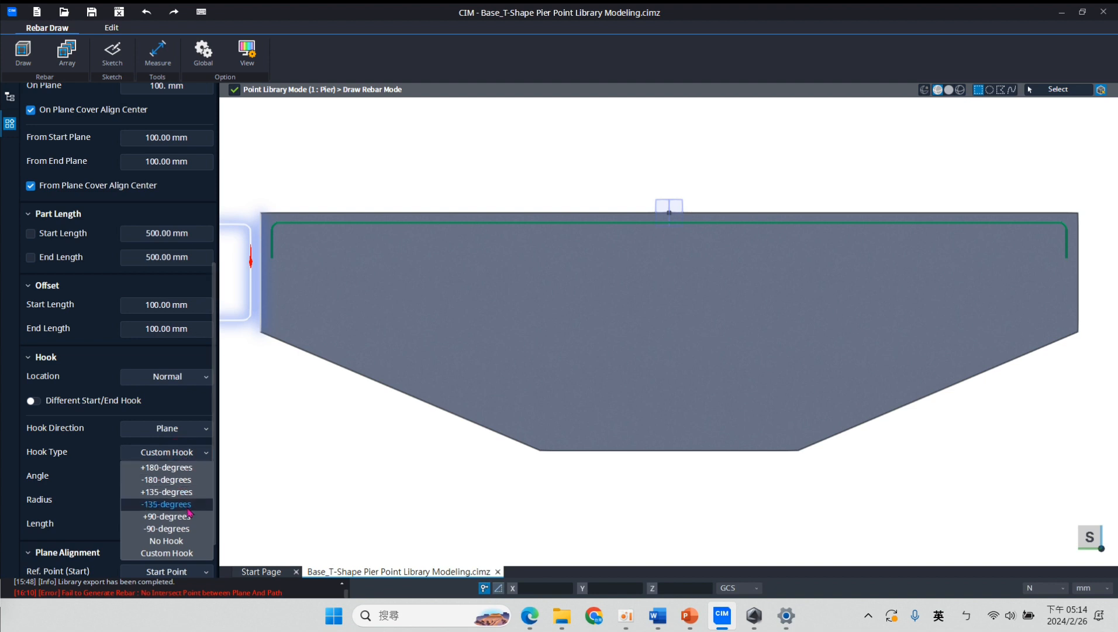
click(179, 540)
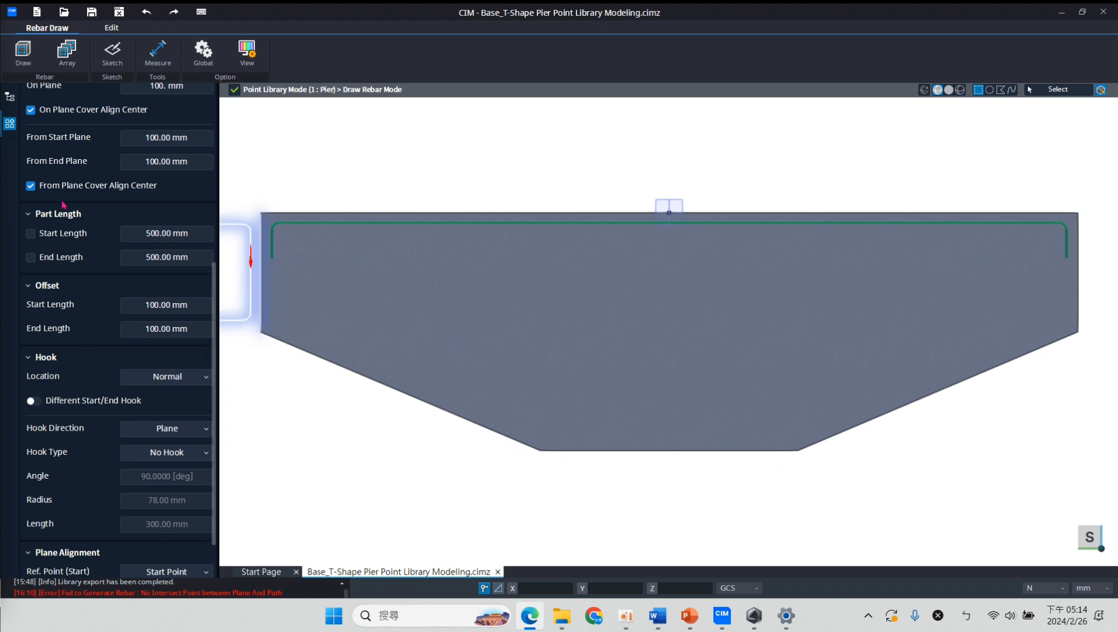
Create the C2 transverse rebar with Select Line along the cap section's two vertical sides, two sloped edges and bottom edge
scroll(75, 275, up, 5)
click(41, 115)
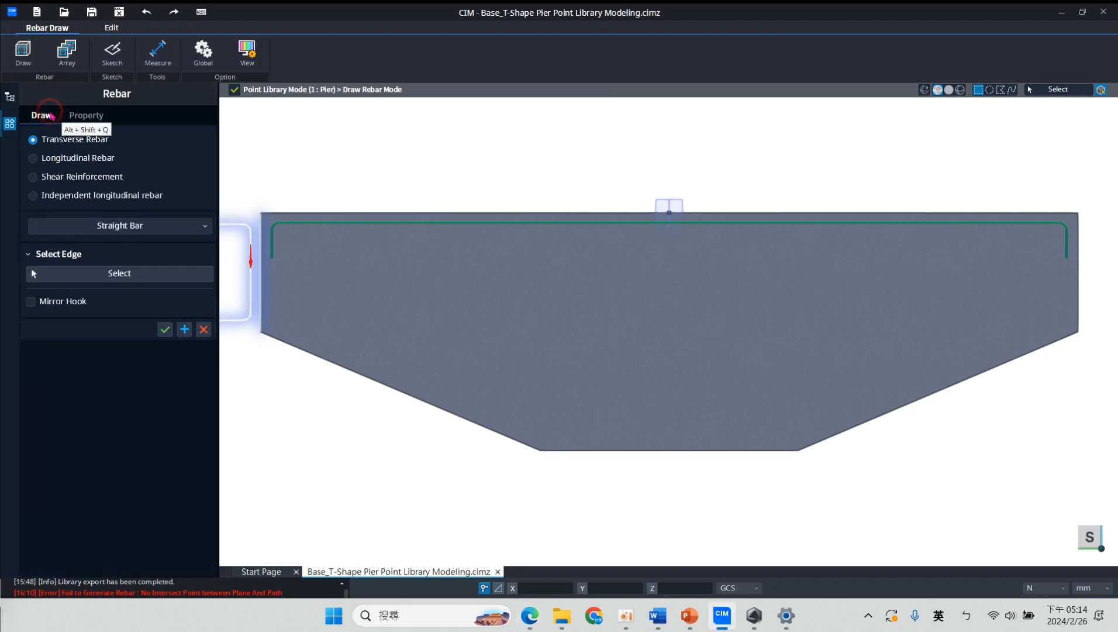
click(109, 223)
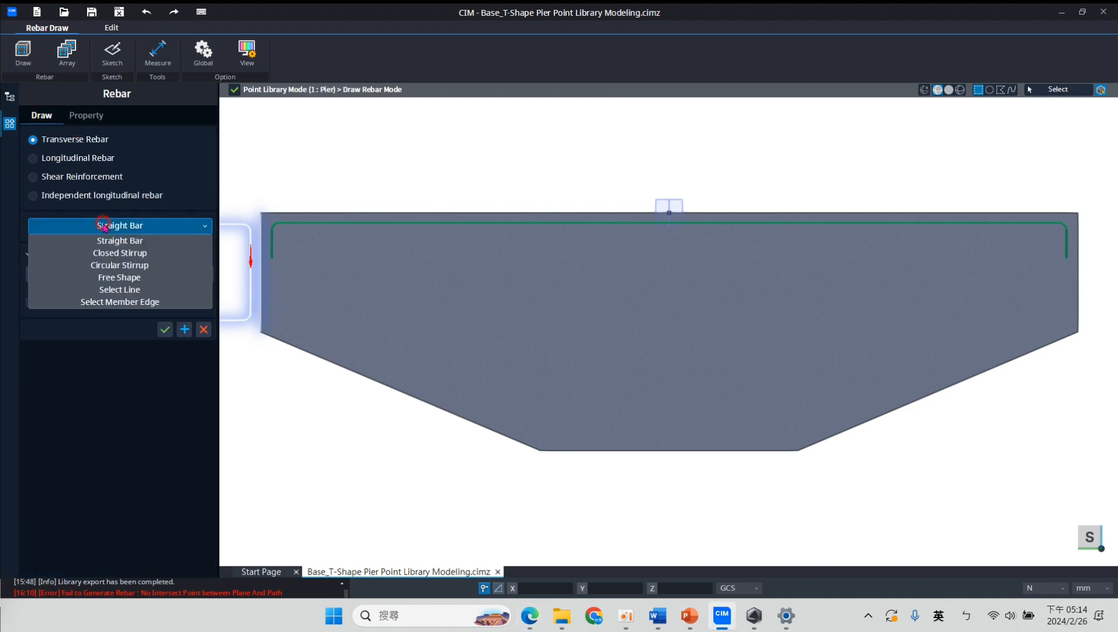
click(115, 290)
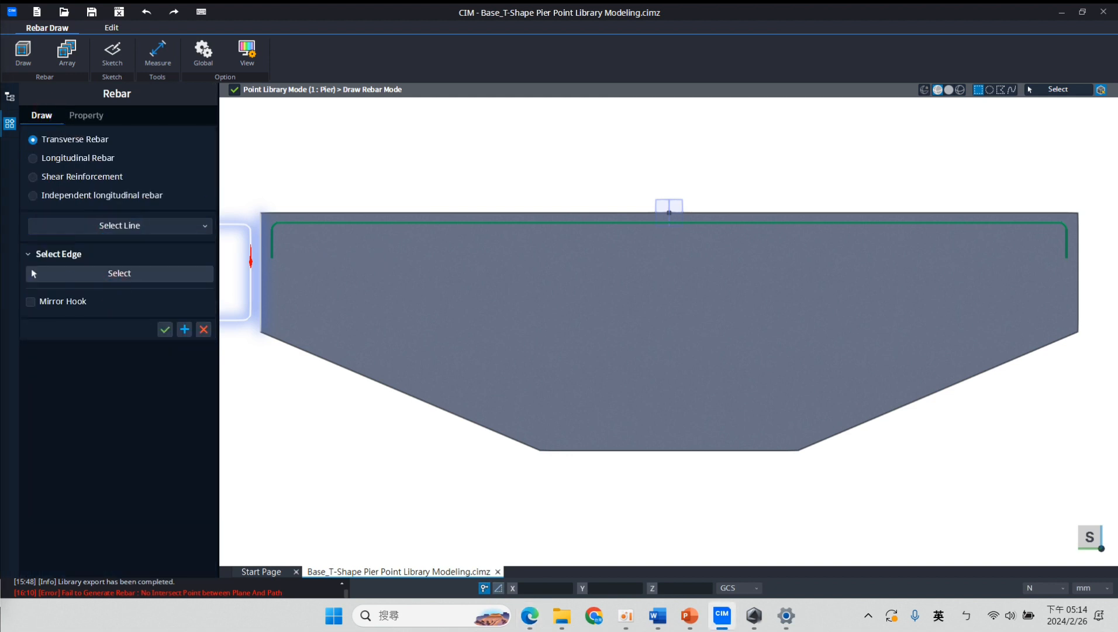
click(262, 299)
click(298, 348)
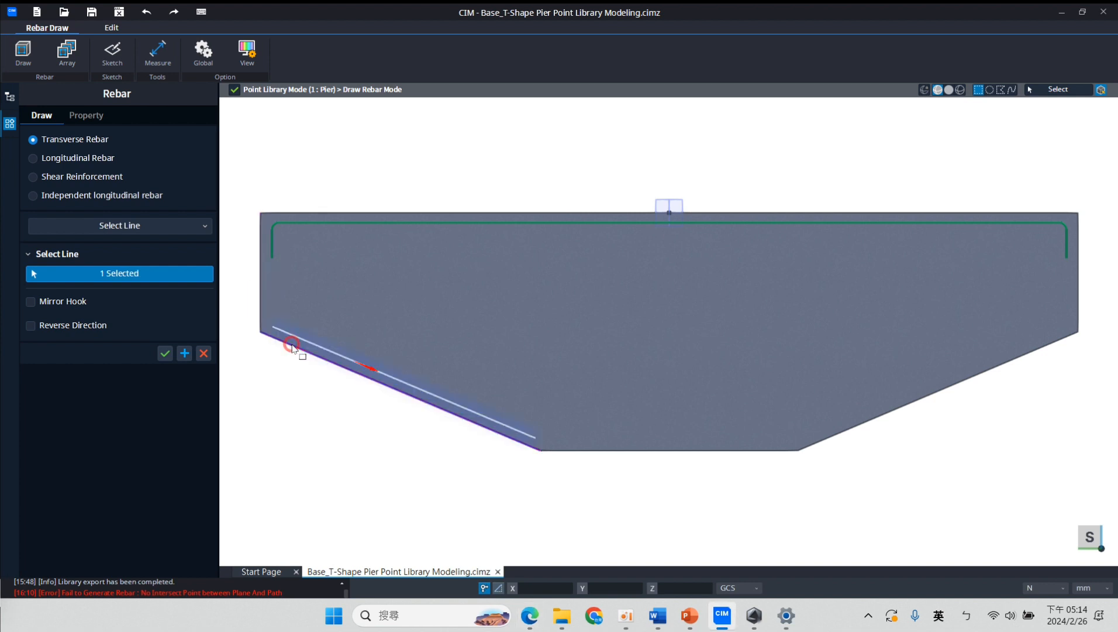
click(261, 296)
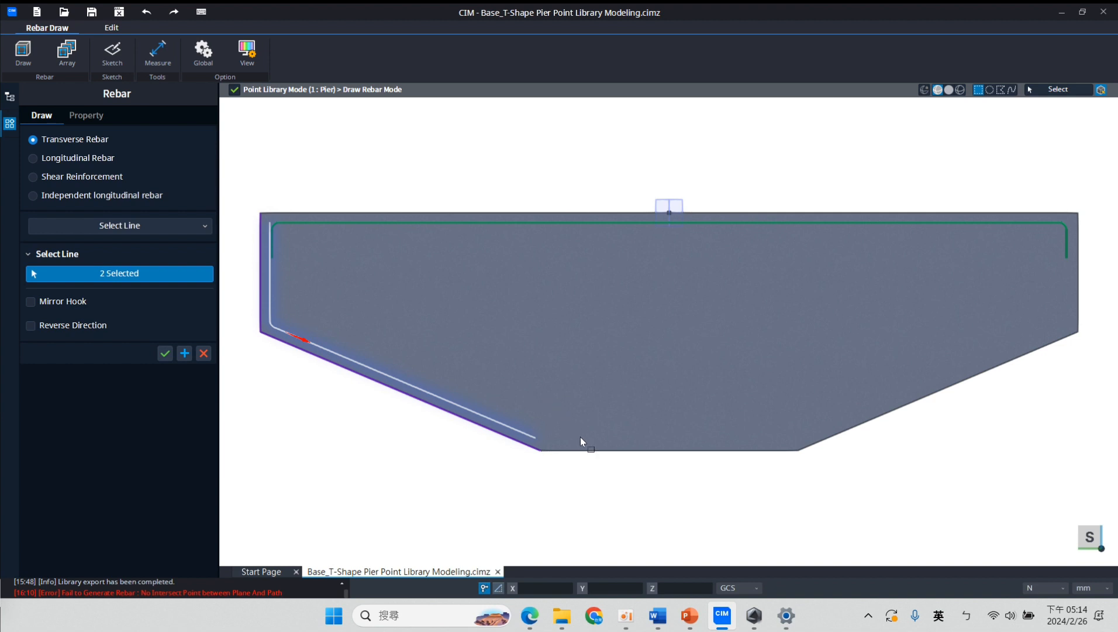
click(587, 451)
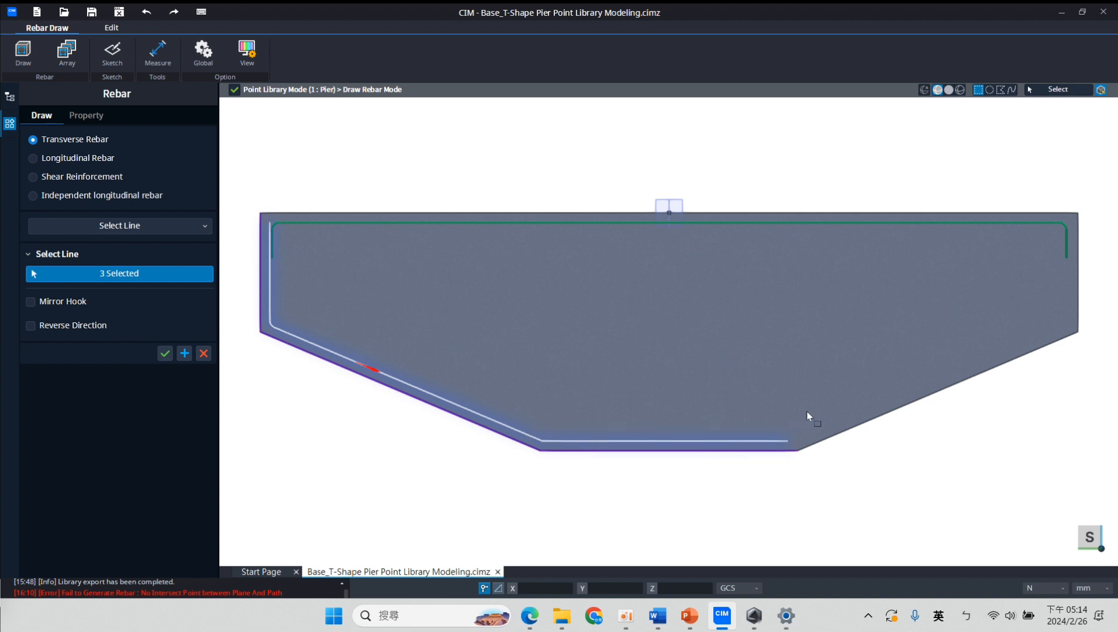
click(833, 434)
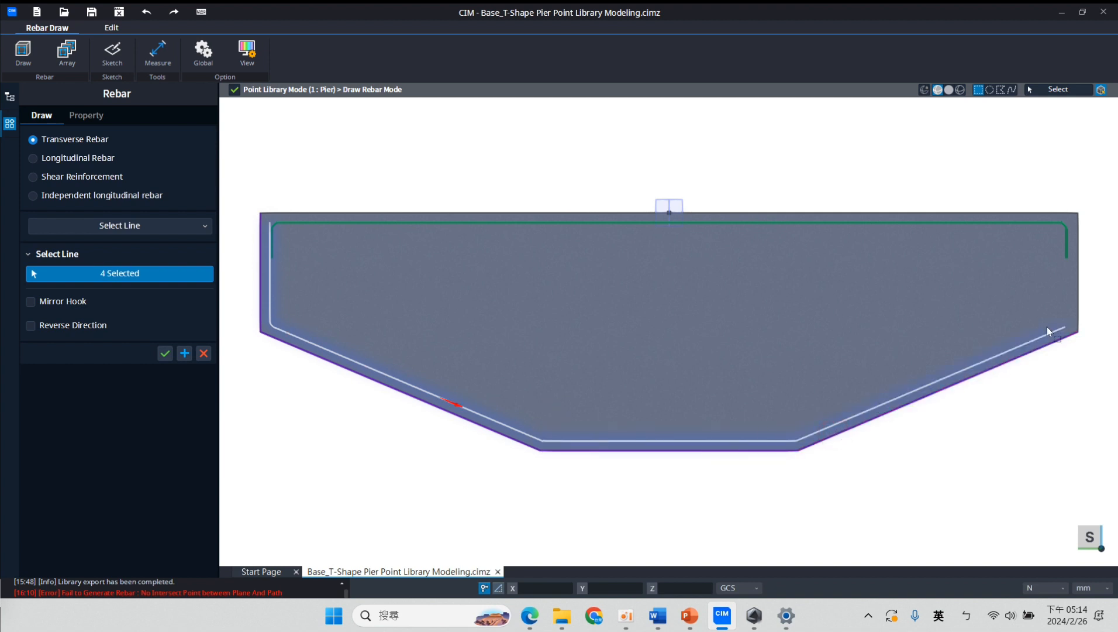
click(1079, 309)
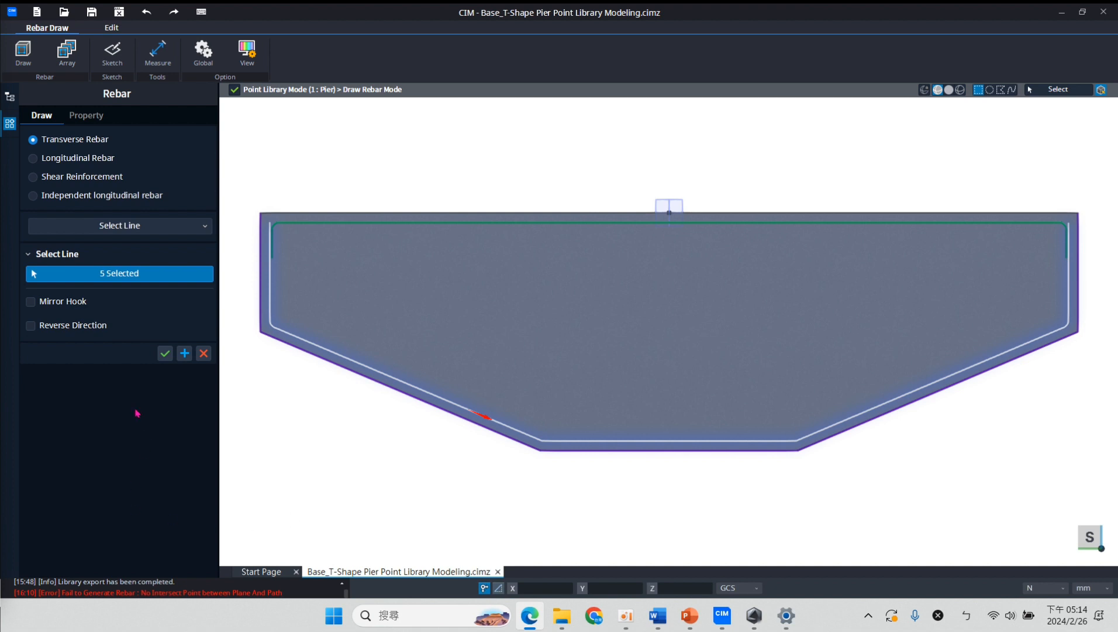
click(165, 354)
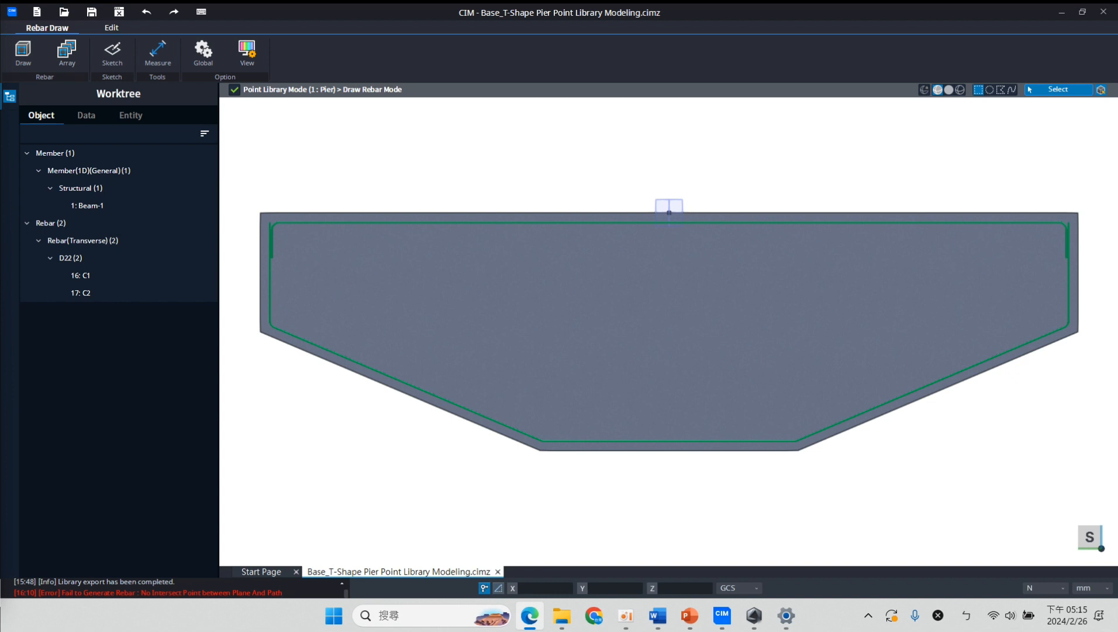
Finish Draw Rebar Mode and return to the full pier model with the pier cap in view
click(234, 89)
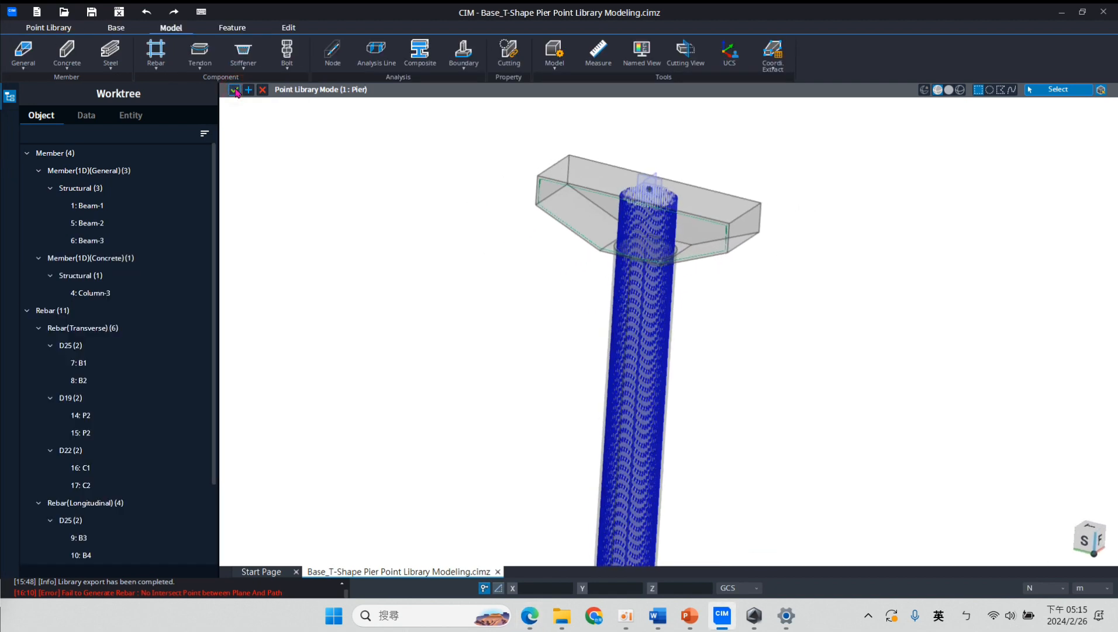
scroll(706, 225, up, 5)
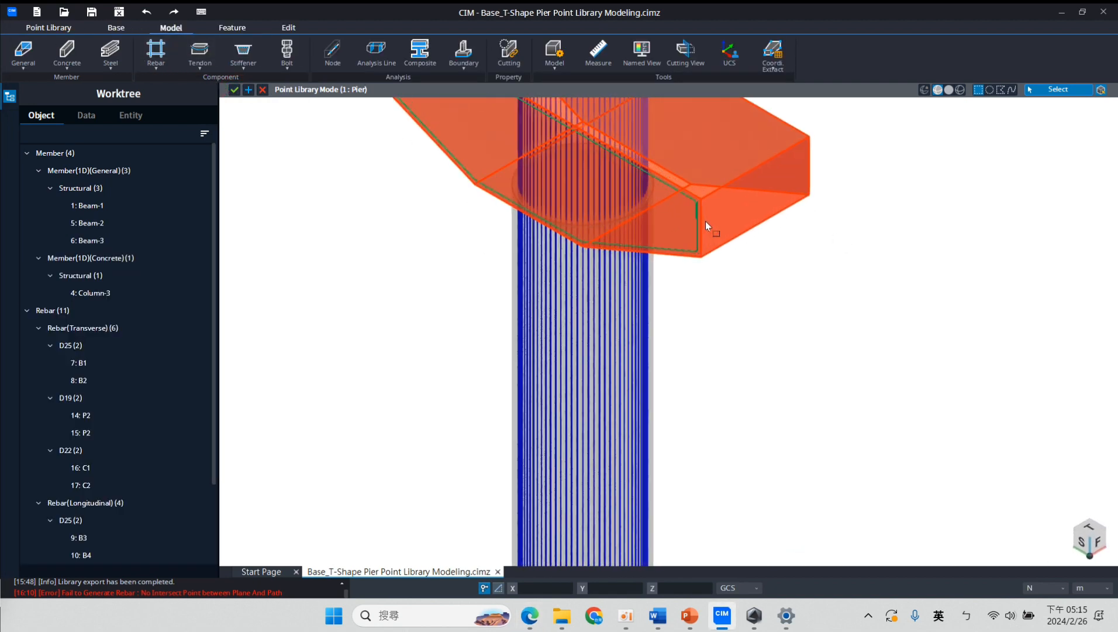
scroll(835, 253, down, 2)
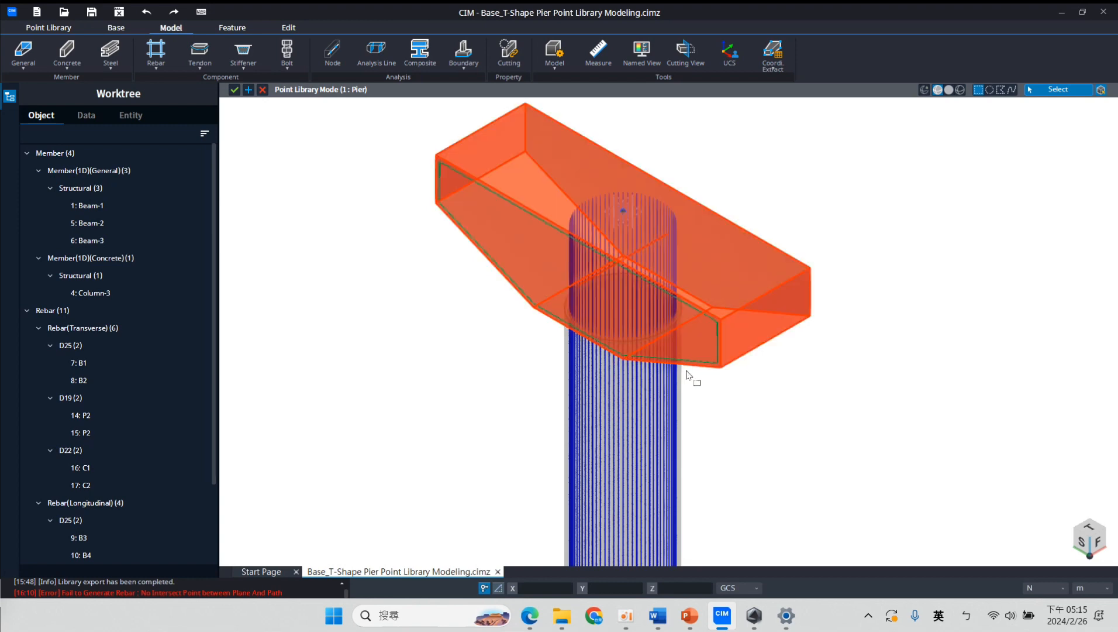
click(648, 290)
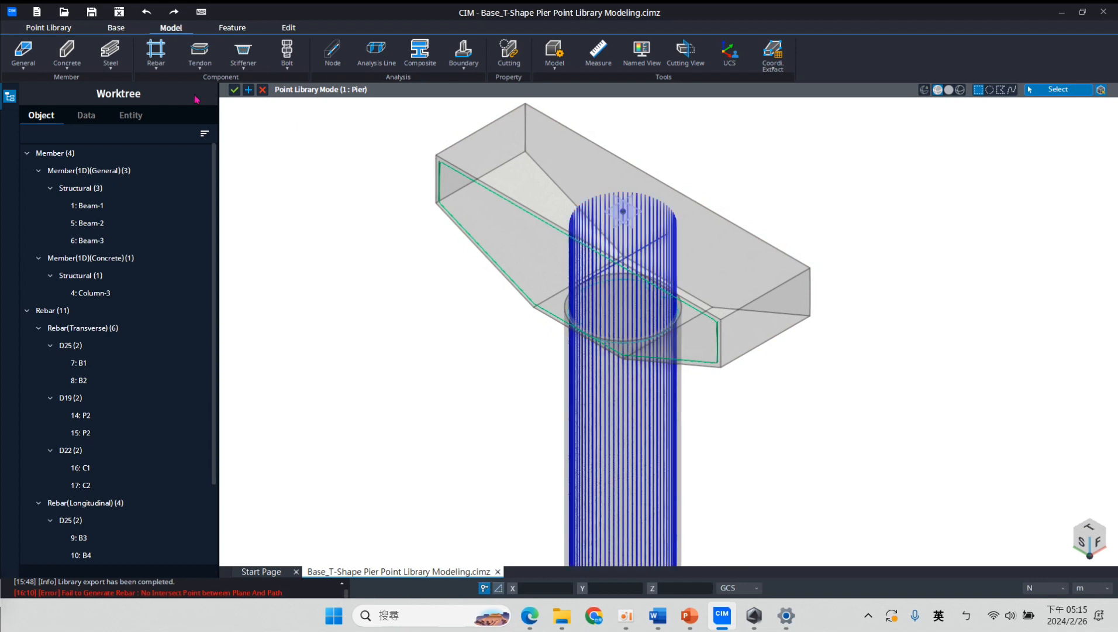
Start a tapered rebar array and select the pier cap's C1 and C2 rebars for it
click(159, 62)
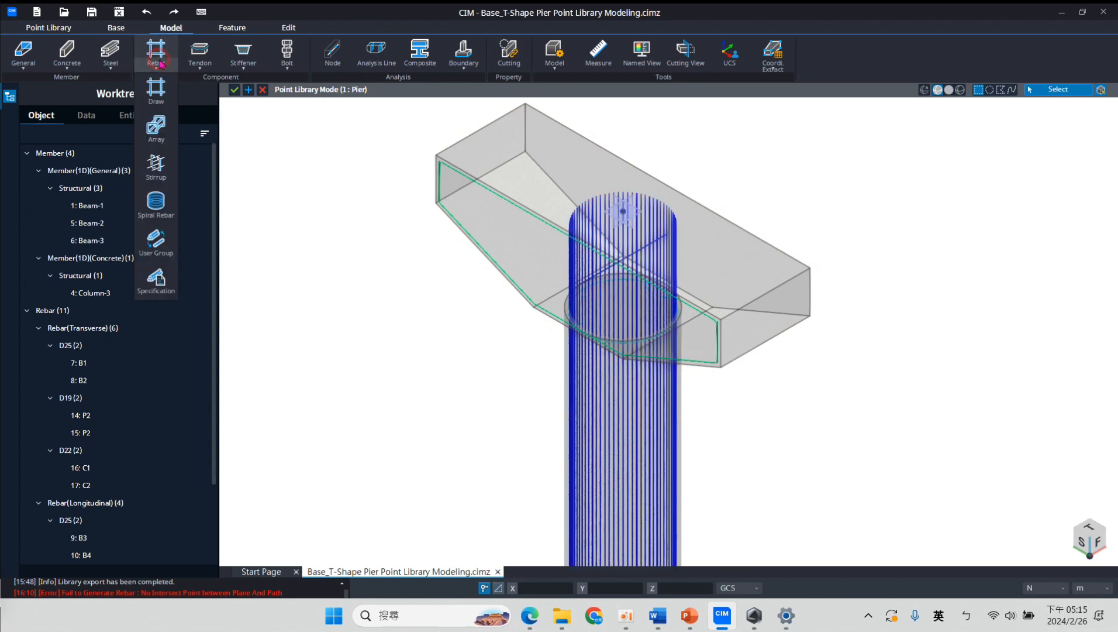
click(158, 127)
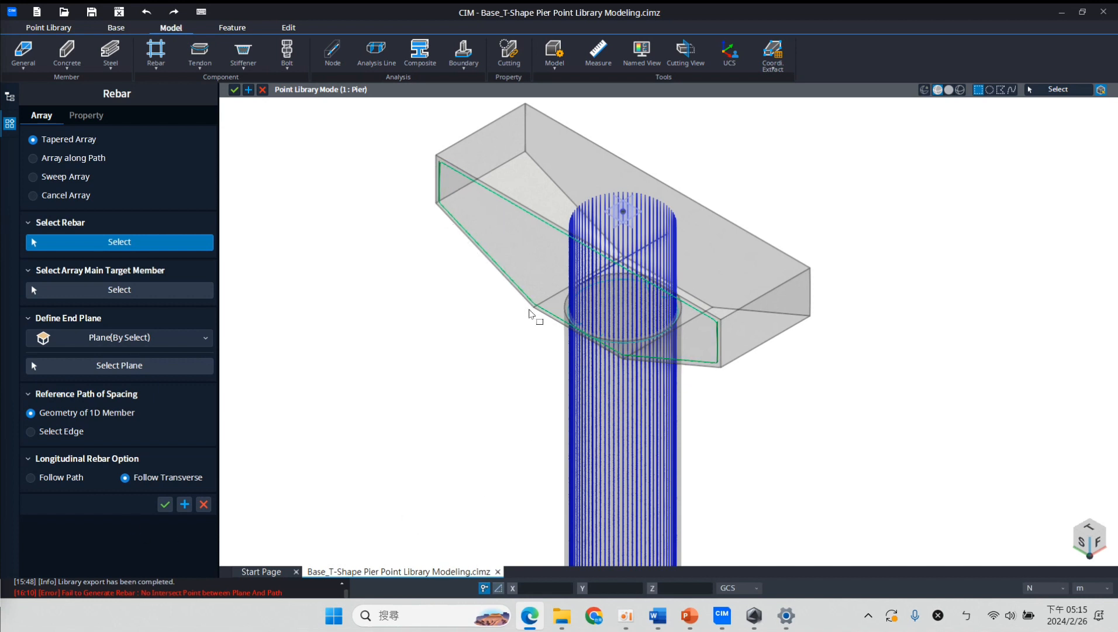
click(711, 368)
drag(385, 131, 758, 389)
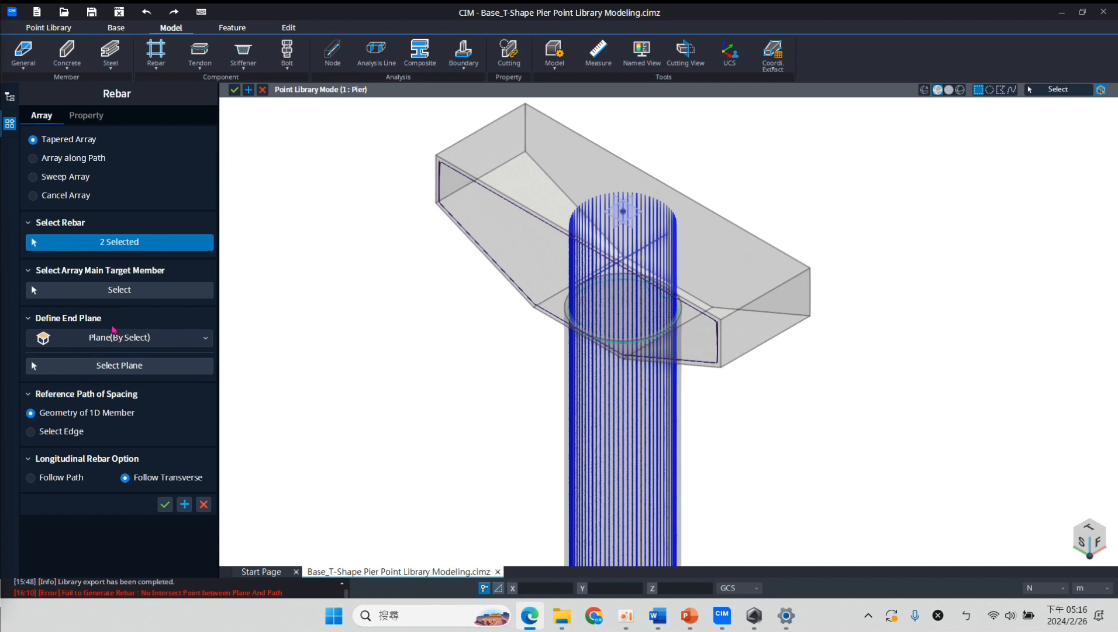
Define the cap's opposite face as the array's end plane and its short top edge as the spacing reference path
click(117, 365)
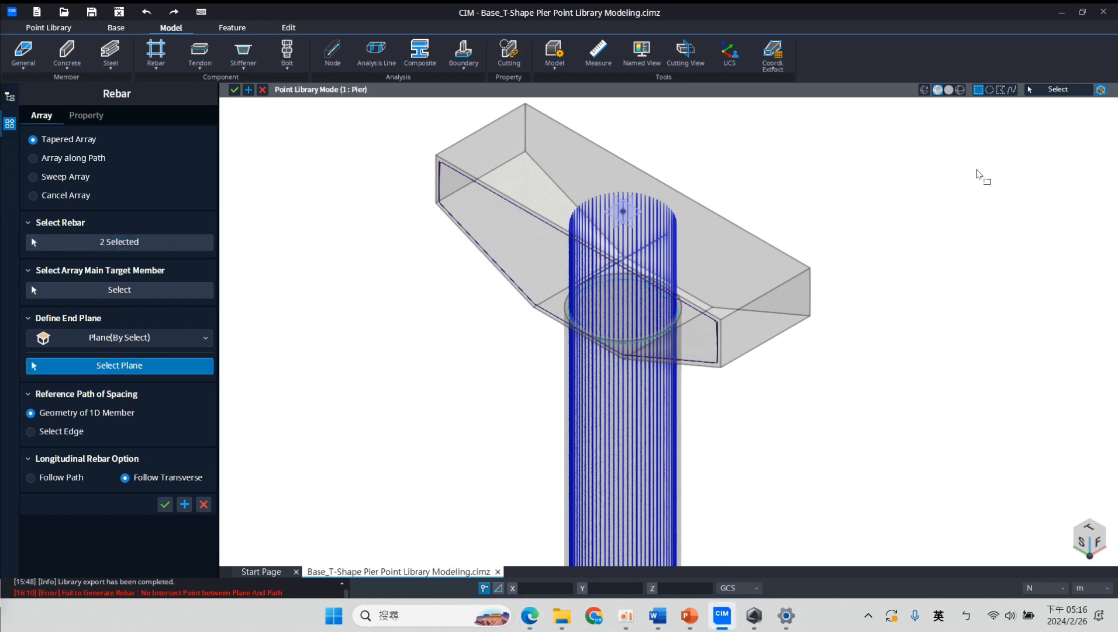
middle_drag(981, 175, 778, 246)
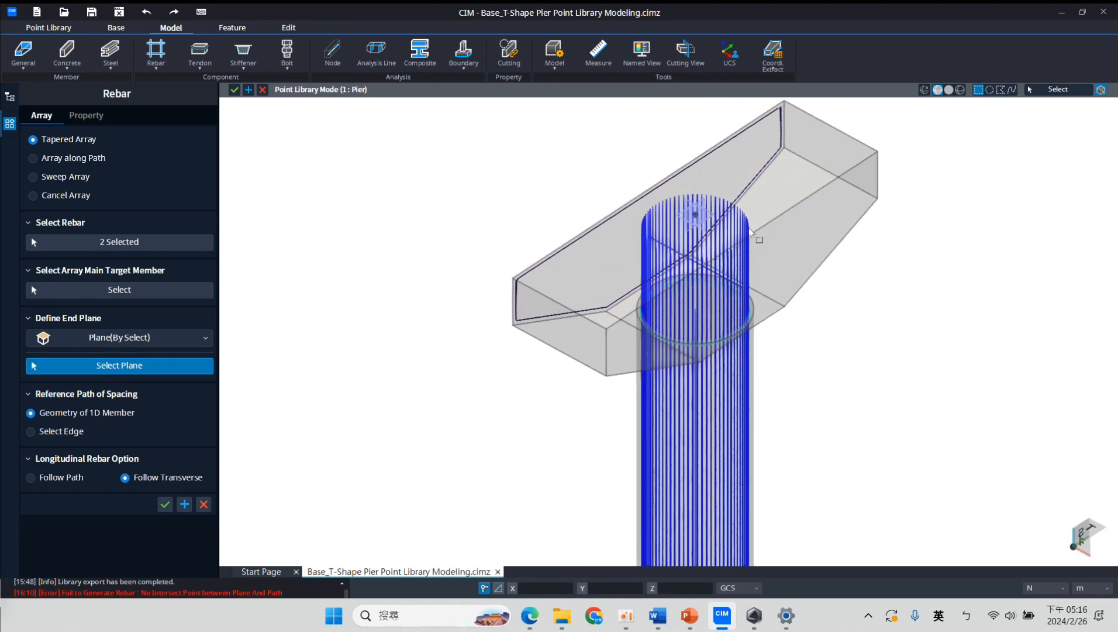
click(795, 258)
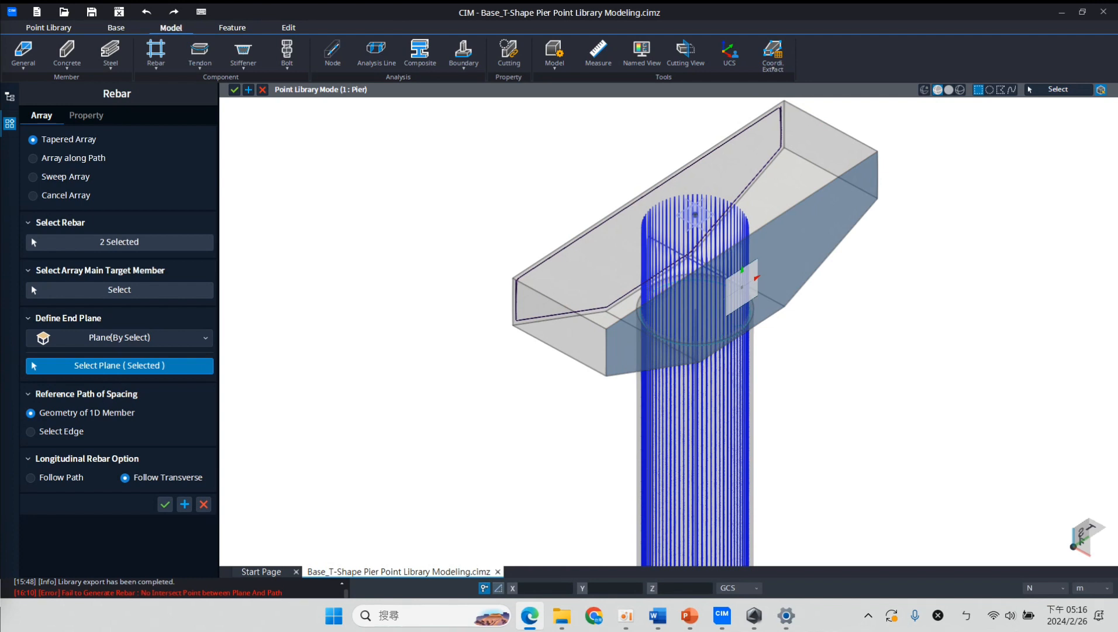
click(39, 434)
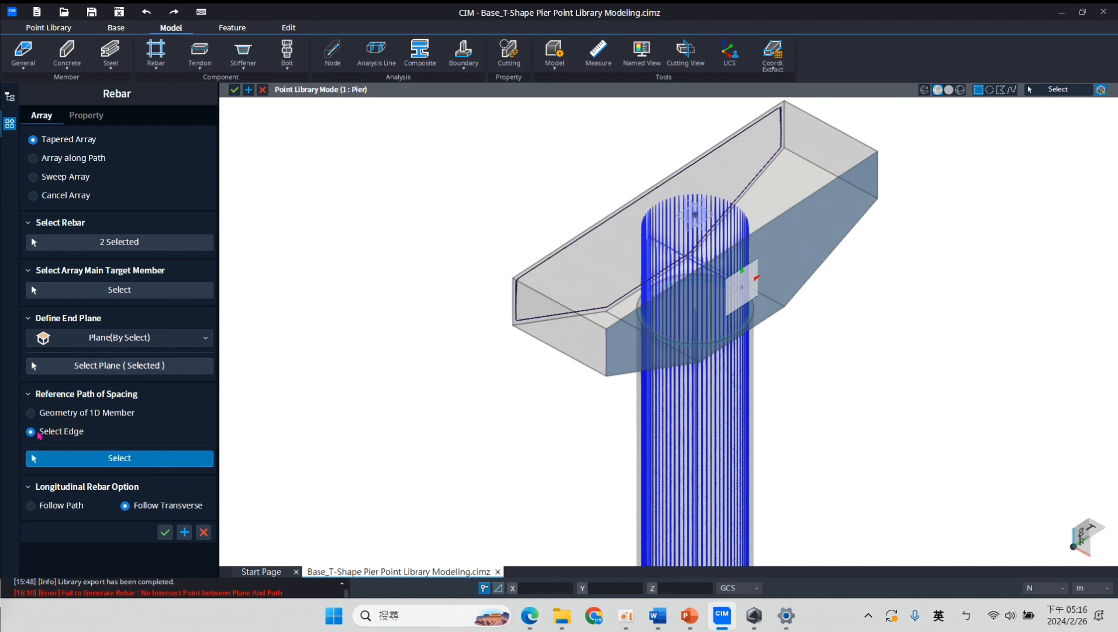
click(556, 302)
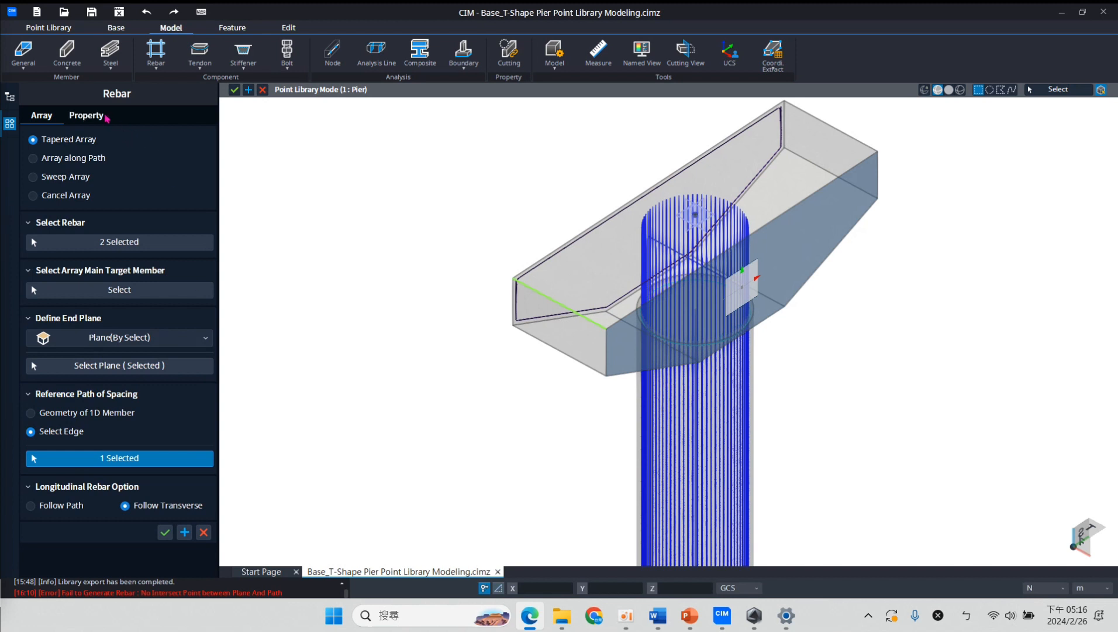
Try to generate the tapered array of the C1 and C2 rebars with a Pattern Spacing arrangement of 100
click(86, 115)
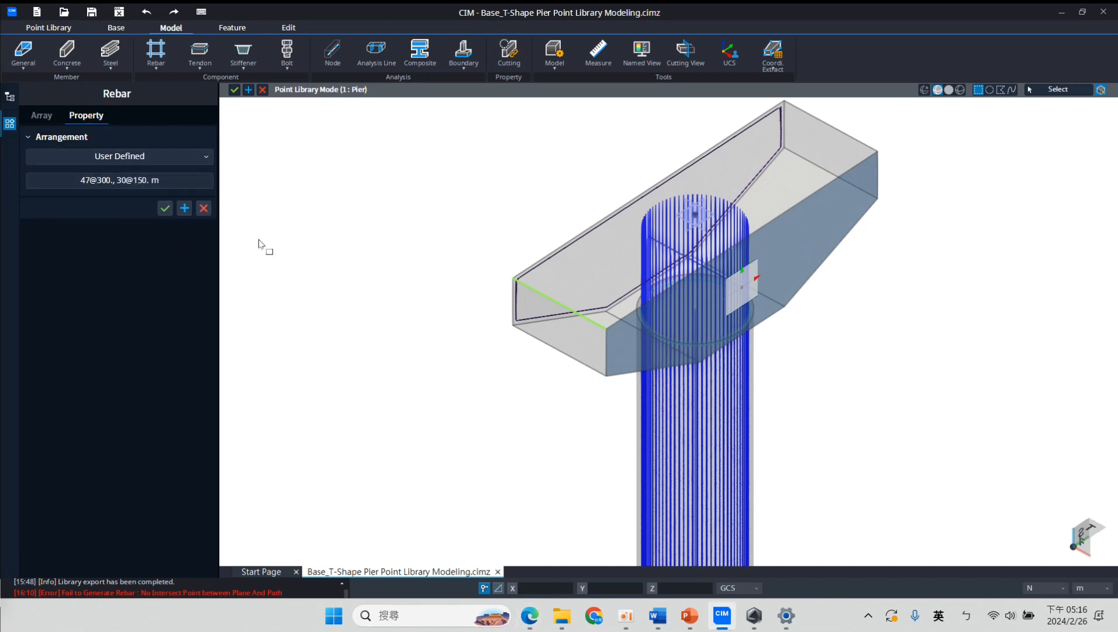
click(161, 156)
click(120, 207)
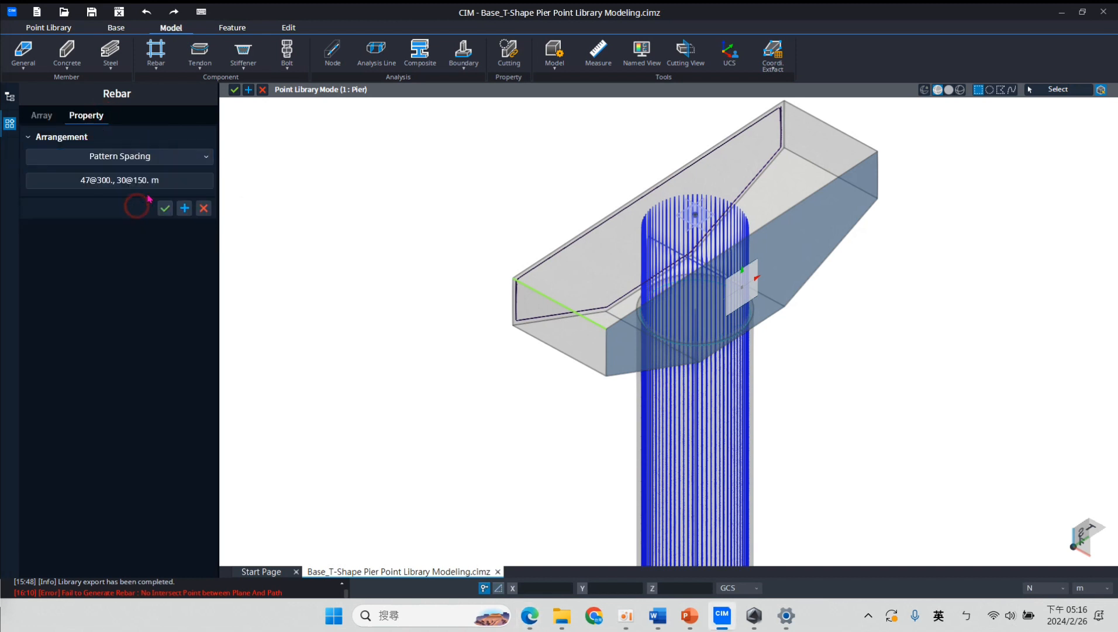
drag(165, 180, 43, 190)
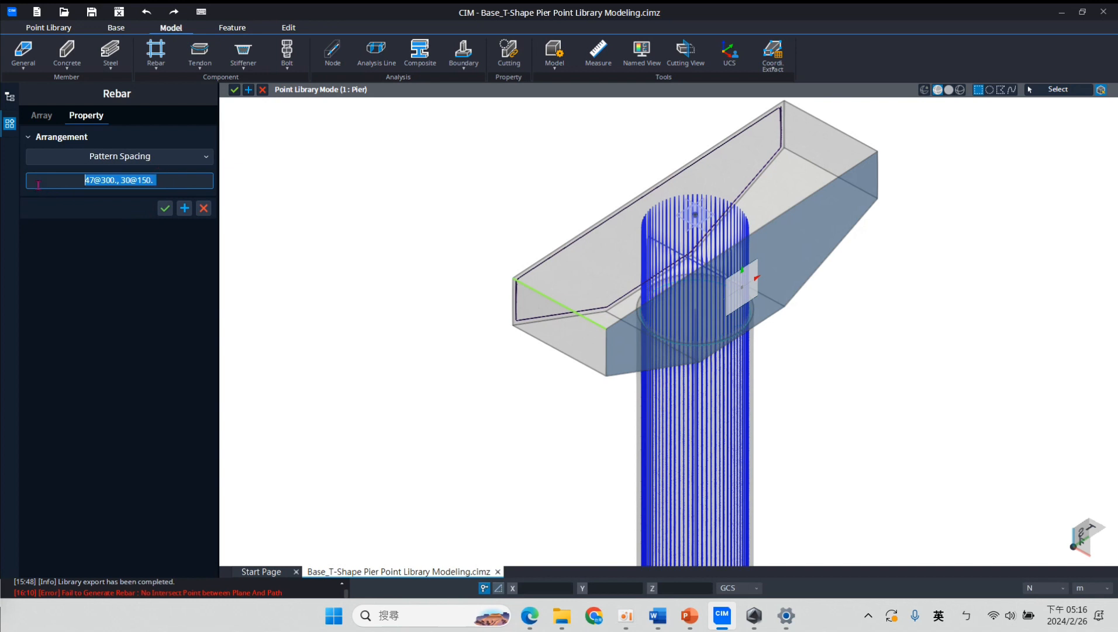
text(100)
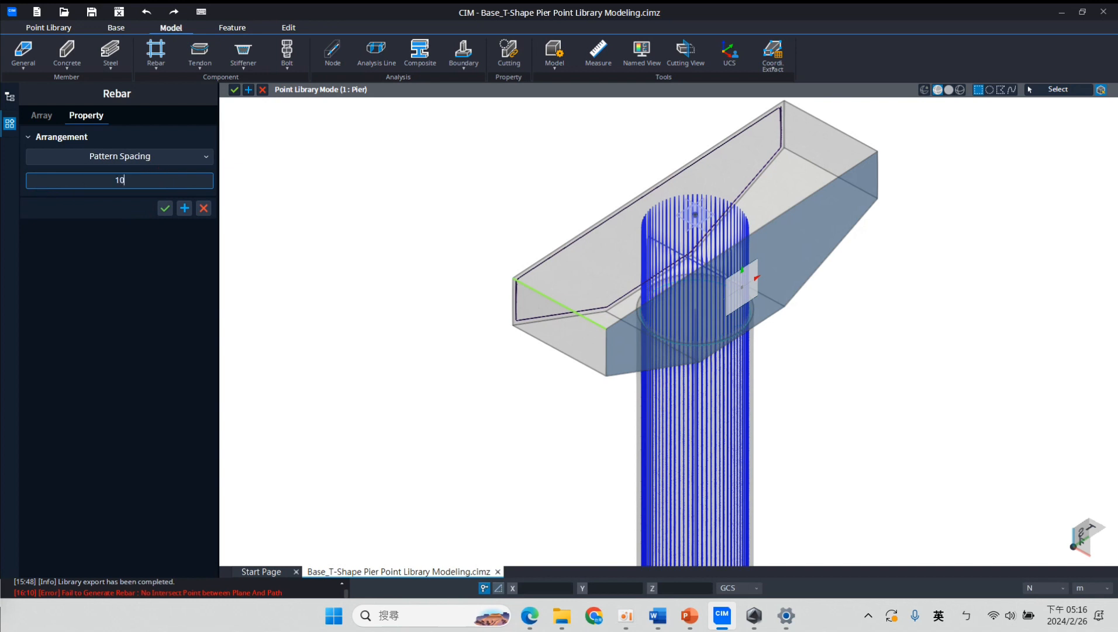
click(41, 115)
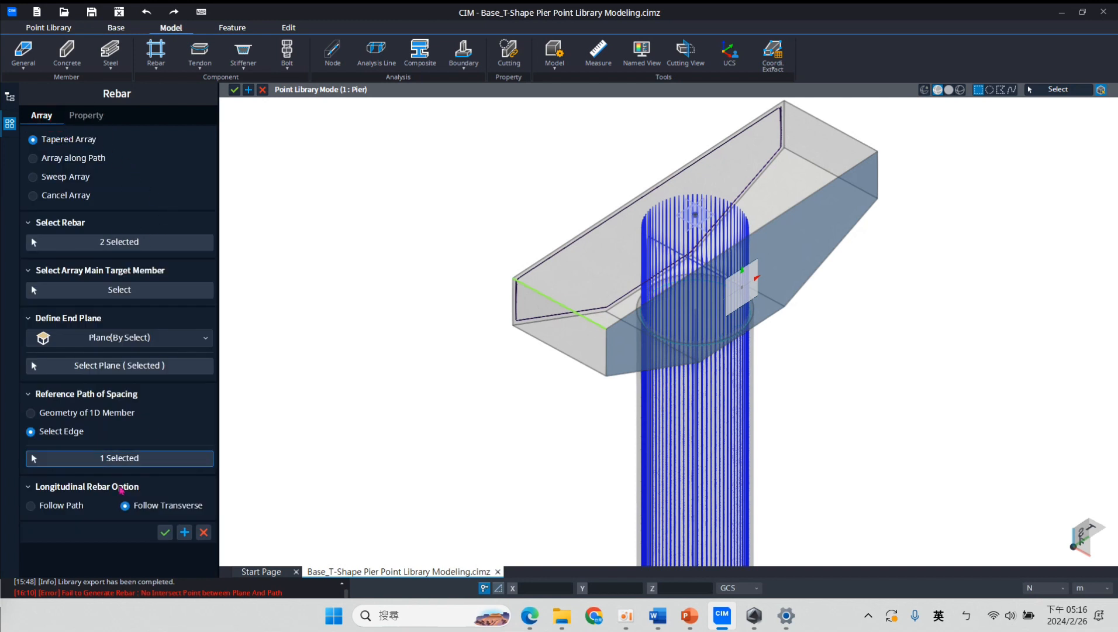
click(164, 533)
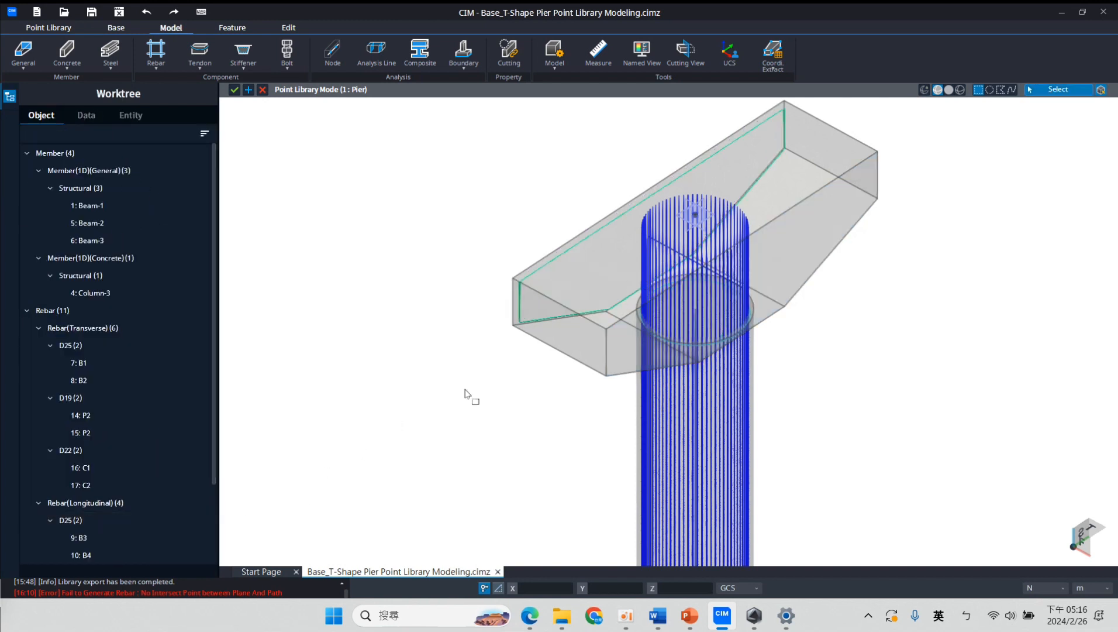
middle_drag(739, 364, 904, 276)
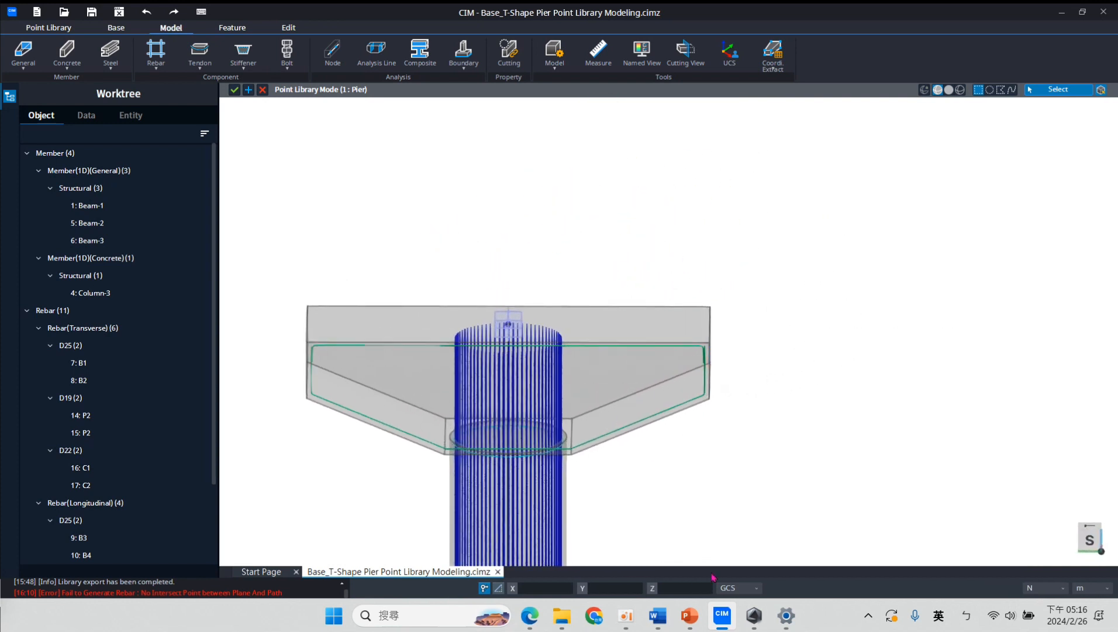
click(626, 616)
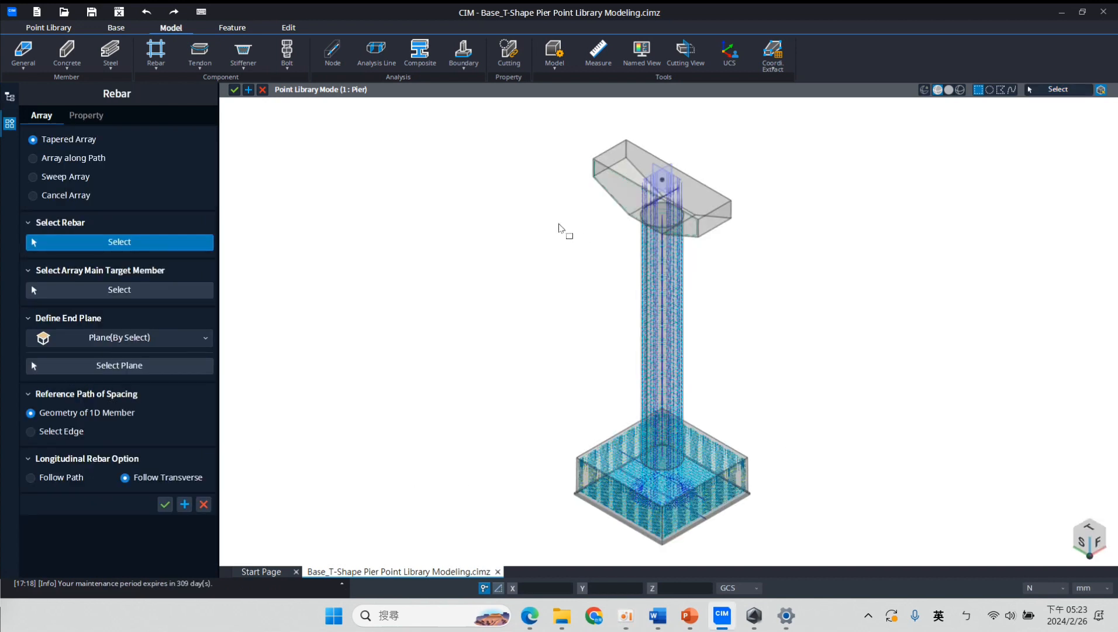
Select the pier cap's C1 and C2 transverse rebars as the rebars for a tapered array
middle_drag(559, 223, 543, 219)
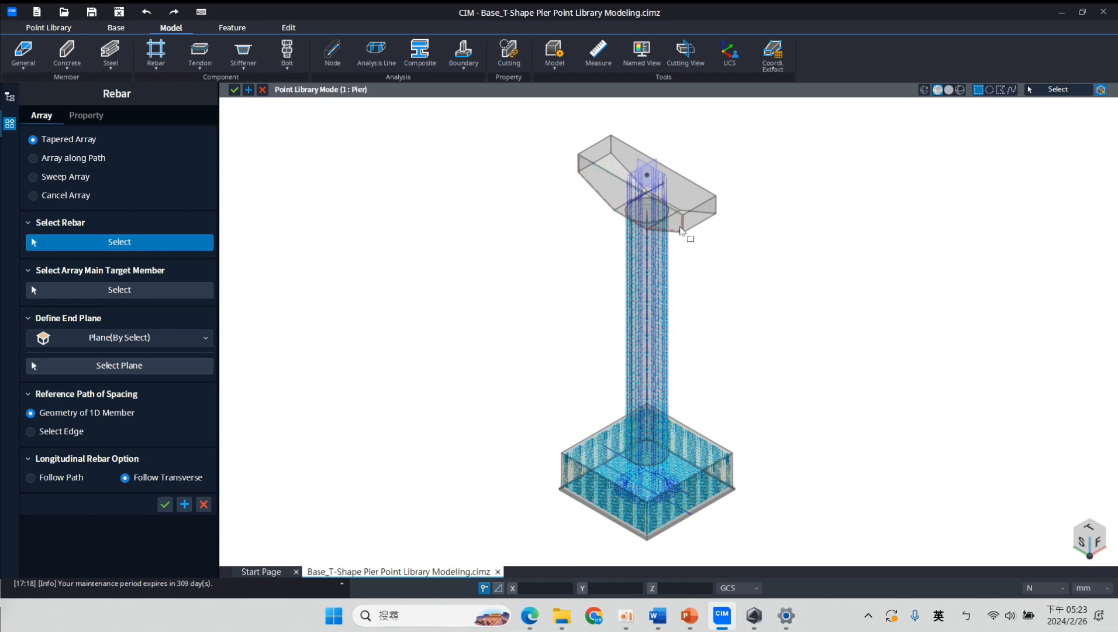
scroll(681, 231, up, 5)
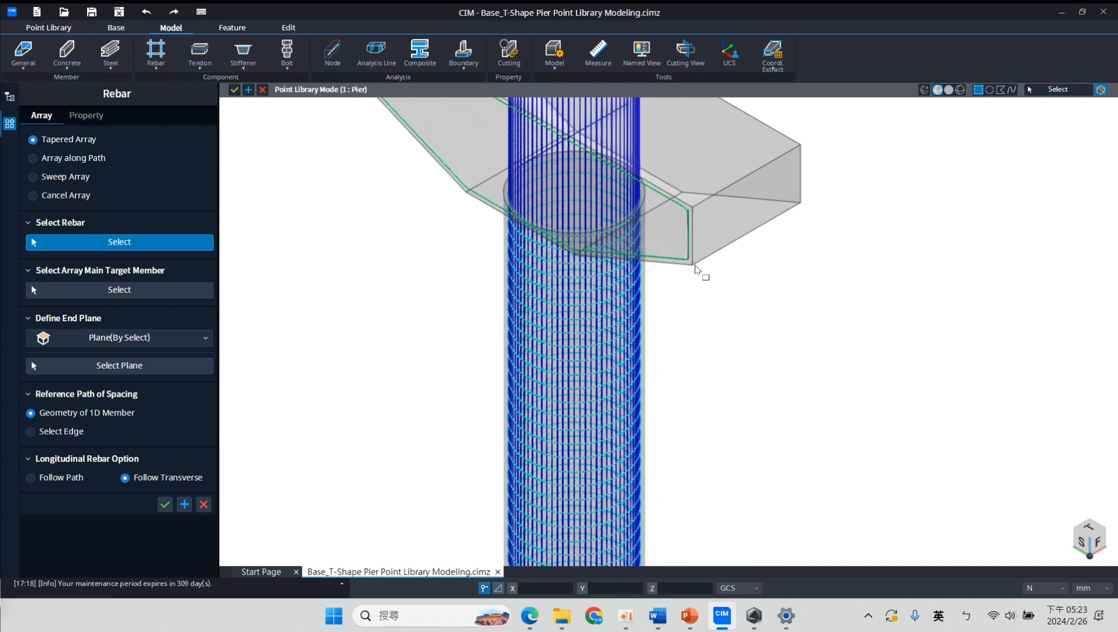
scroll(876, 281, down, 3)
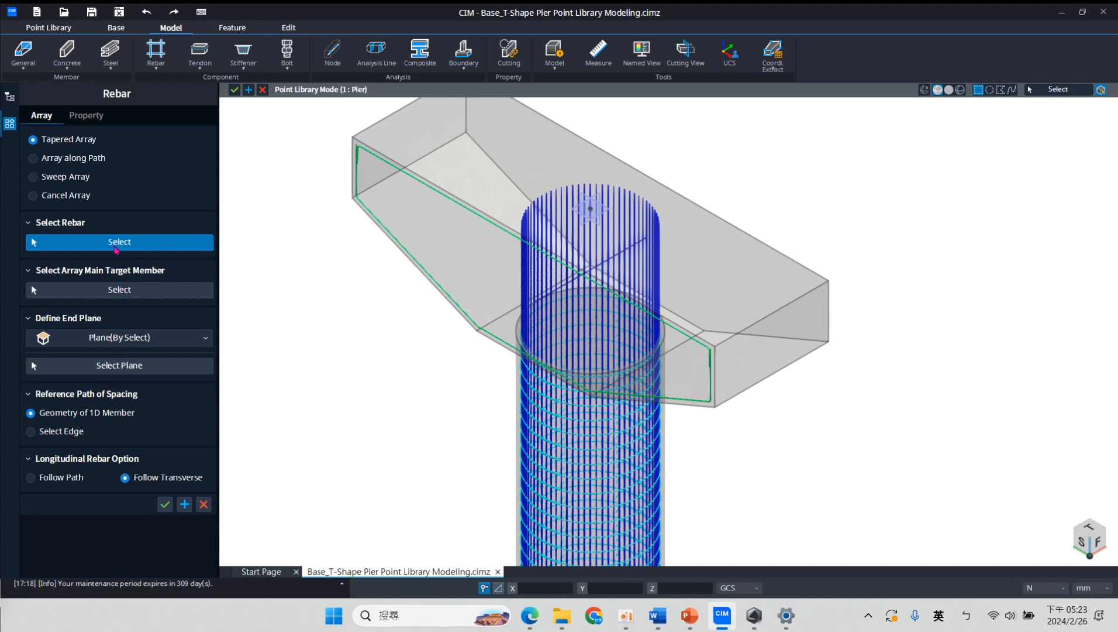
scroll(351, 175, down, 2)
drag(309, 130, 674, 360)
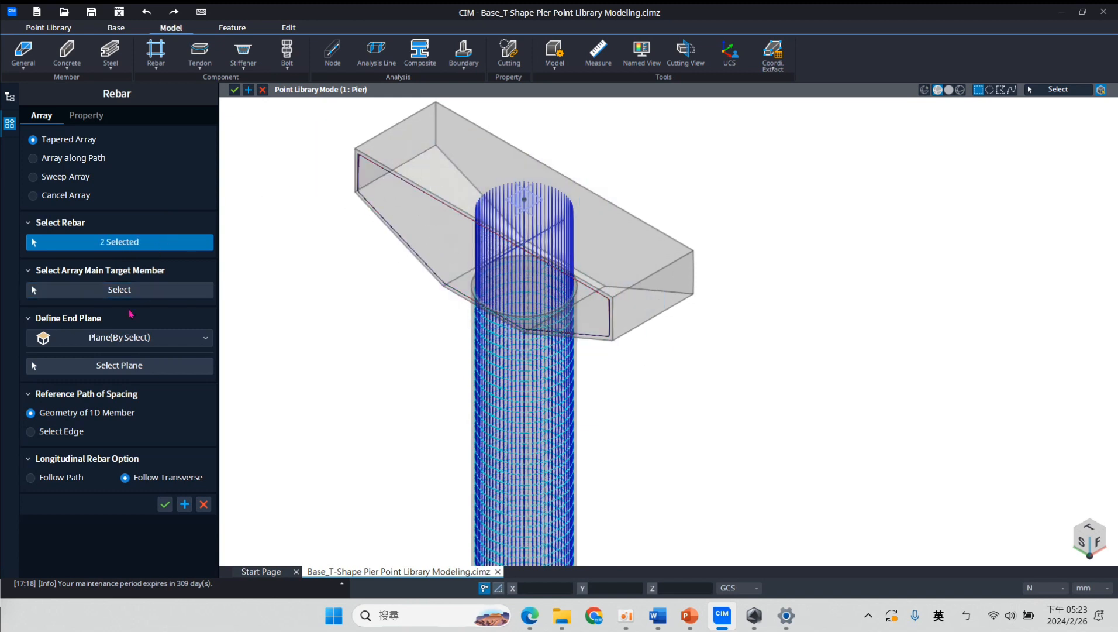
Define the pier cap's far side face as the end plane and its short top edge as the spacing reference path
click(117, 365)
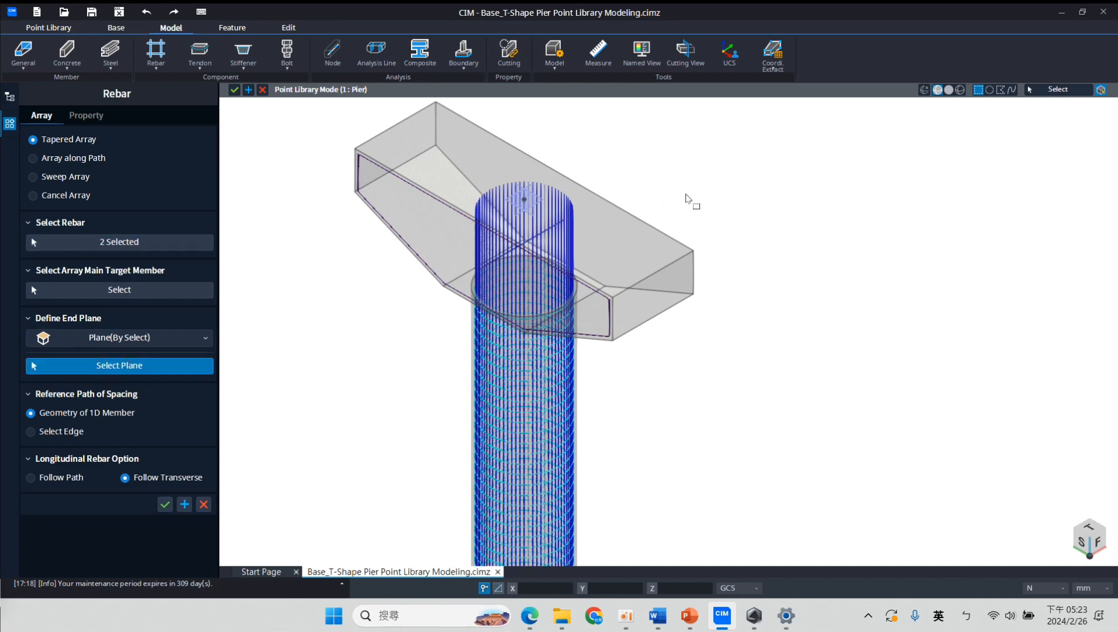
middle_drag(755, 201, 535, 203)
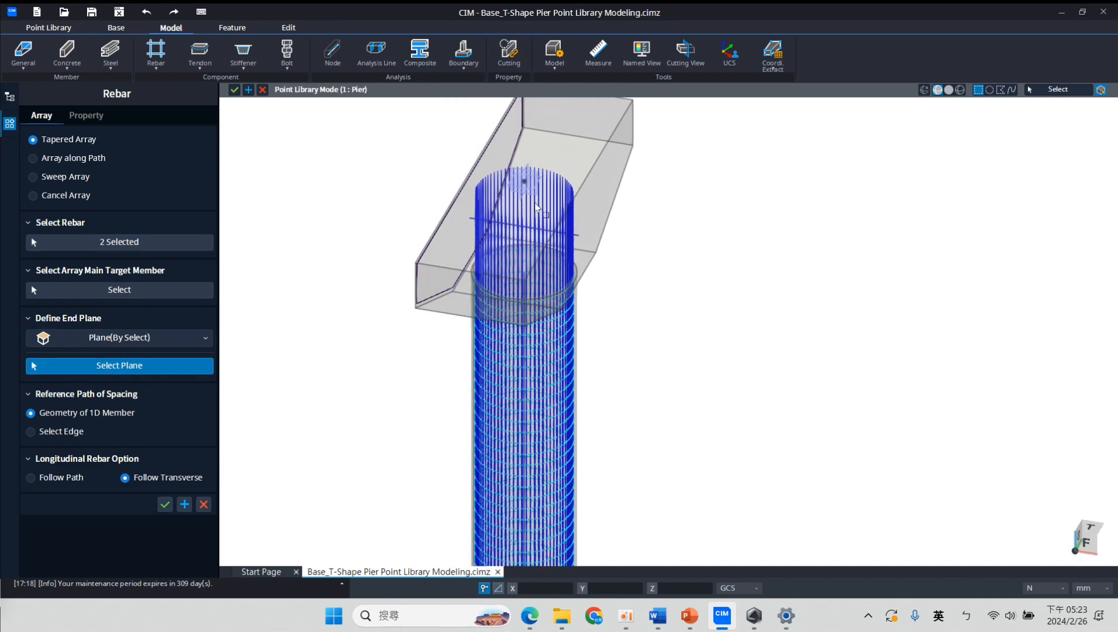
click(595, 220)
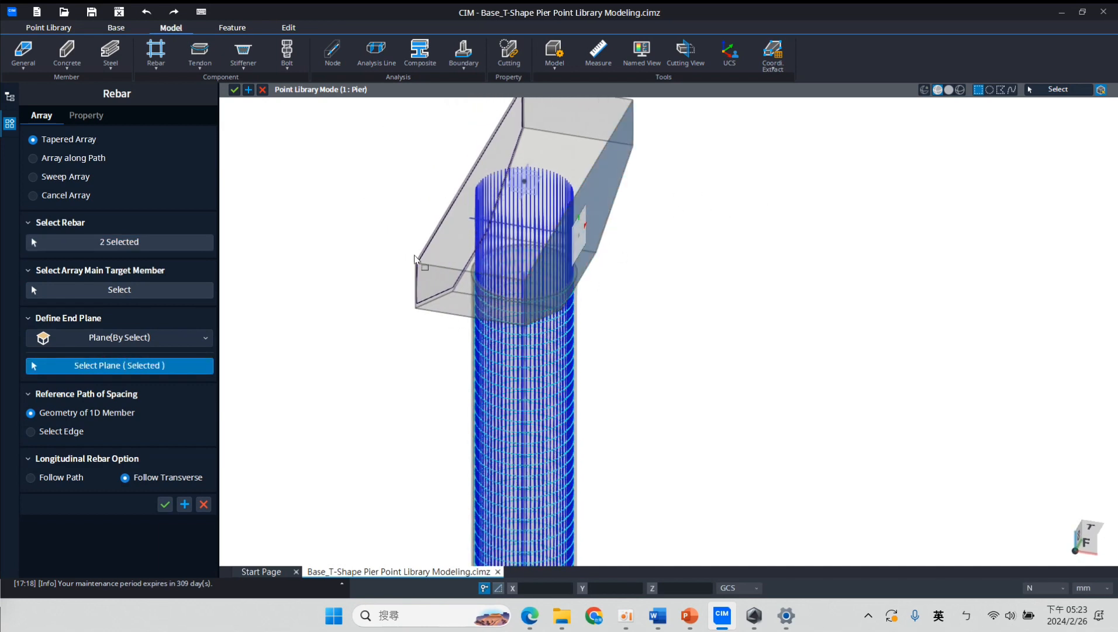
middle_drag(421, 263, 576, 249)
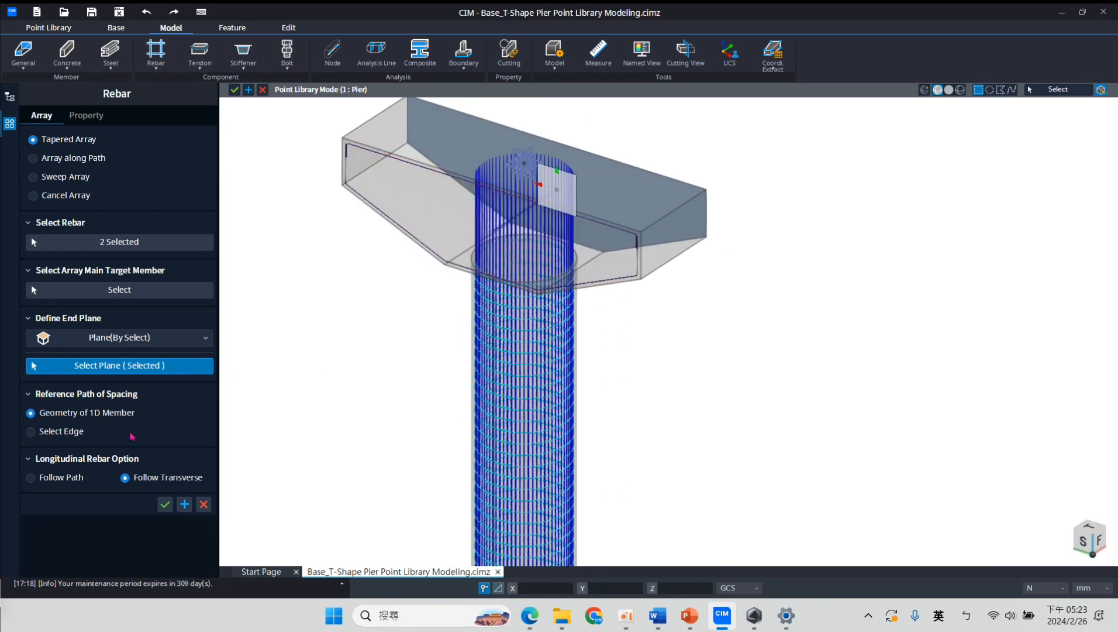
click(32, 432)
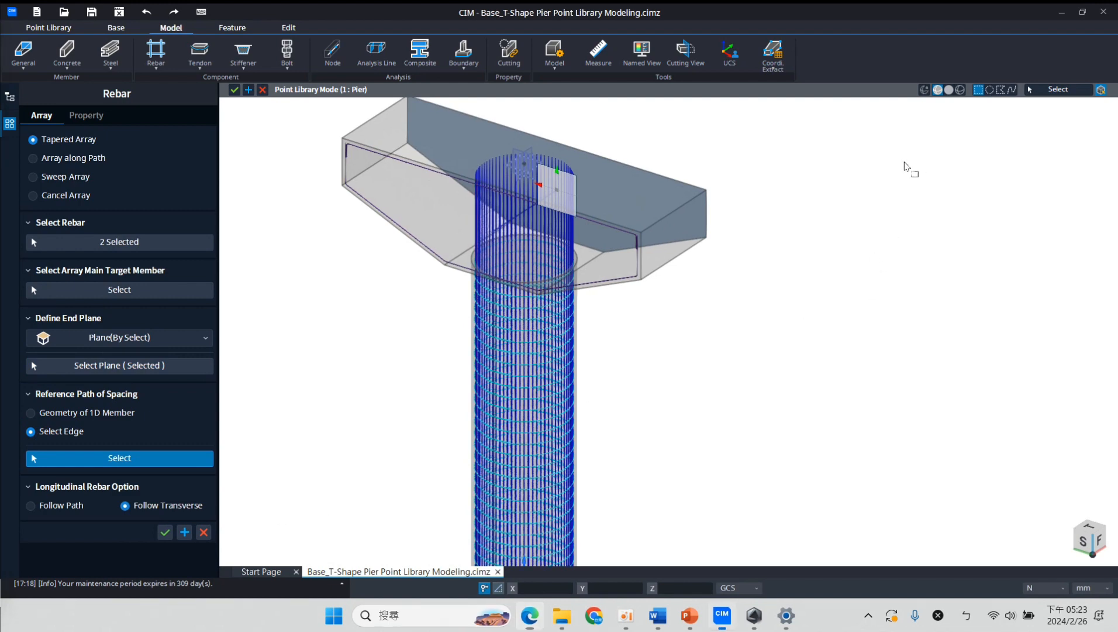
middle_drag(905, 163, 436, 198)
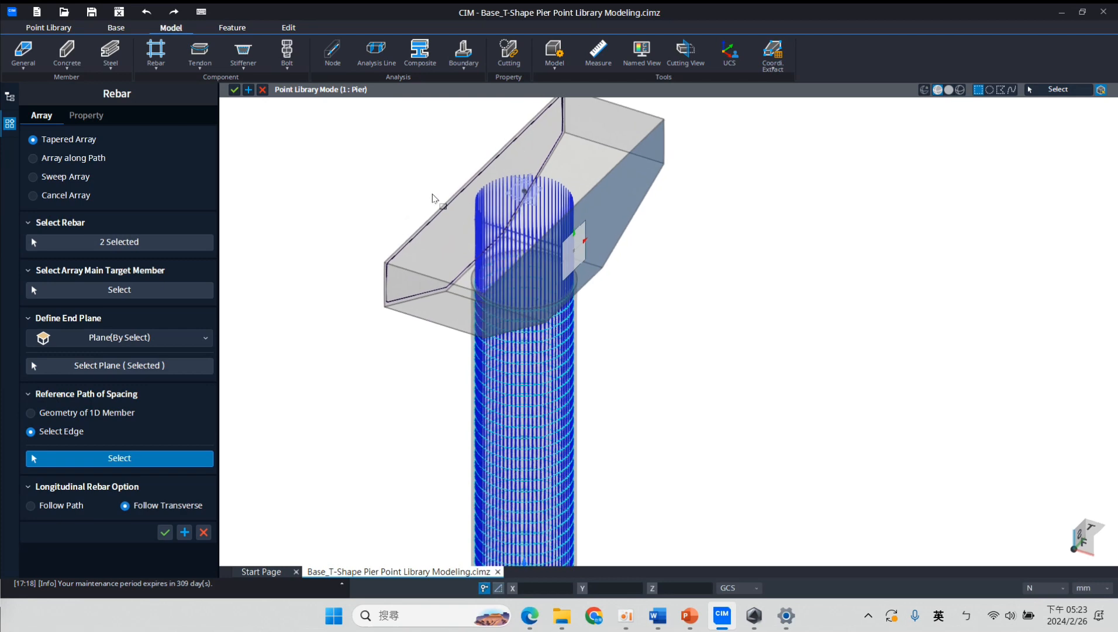
click(417, 276)
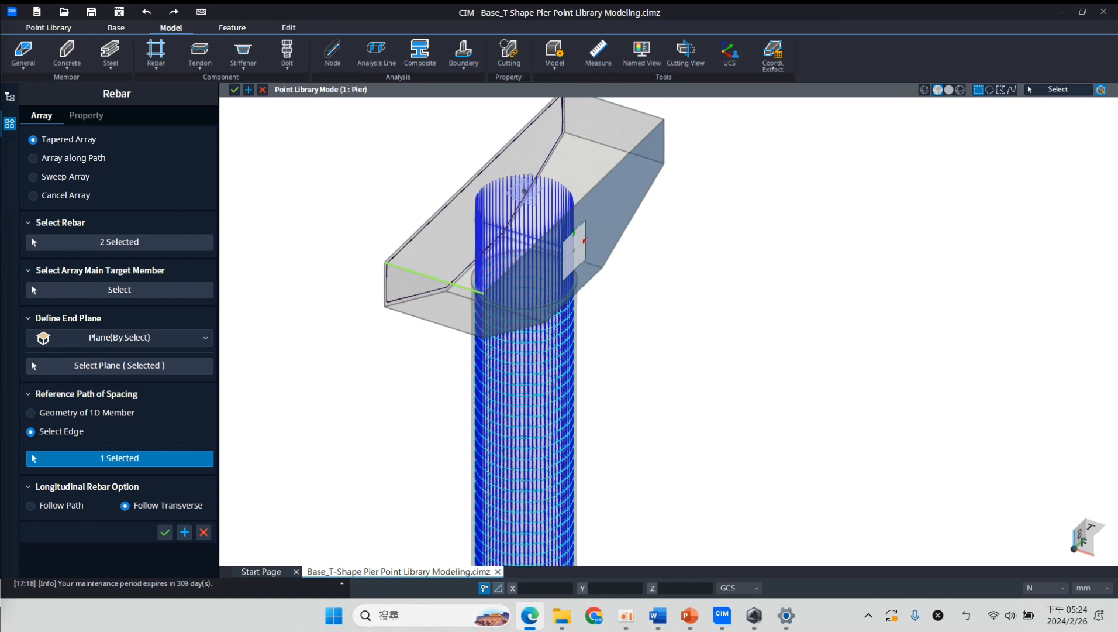
Set the array's pattern spacing to 150 mm and generate the tapered C1 and C2 rebar array through the cap
click(86, 115)
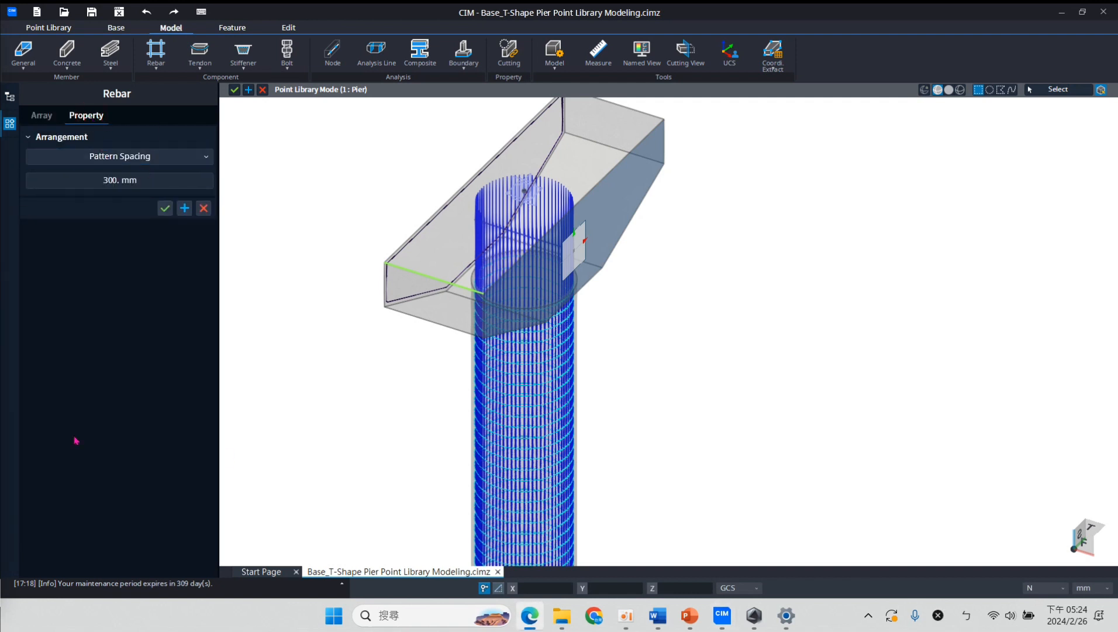
click(153, 179)
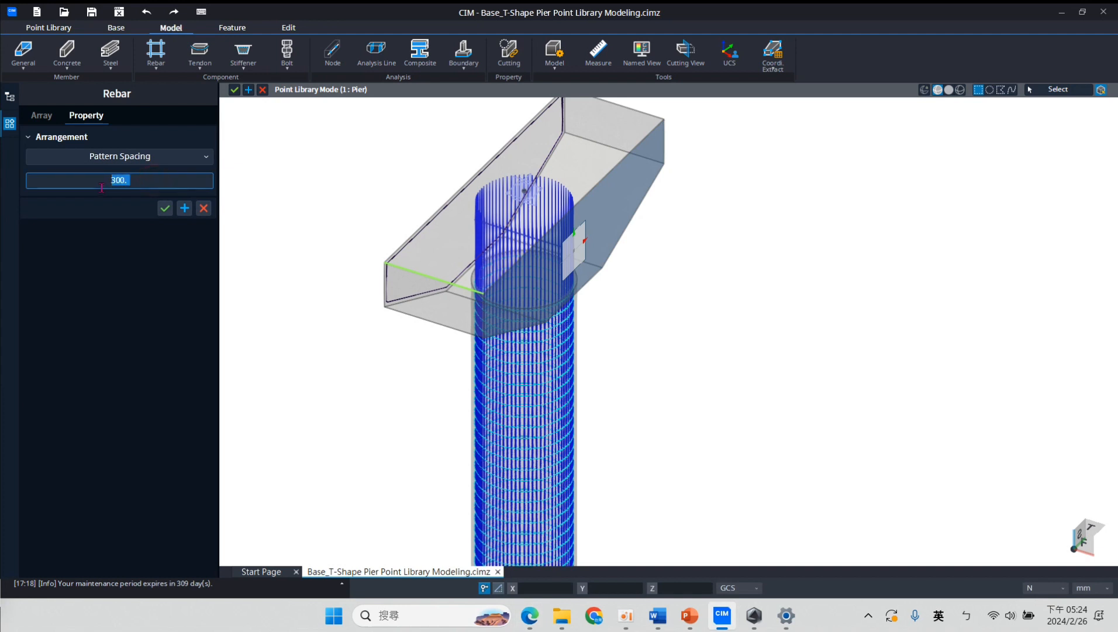
text(150)
click(47, 115)
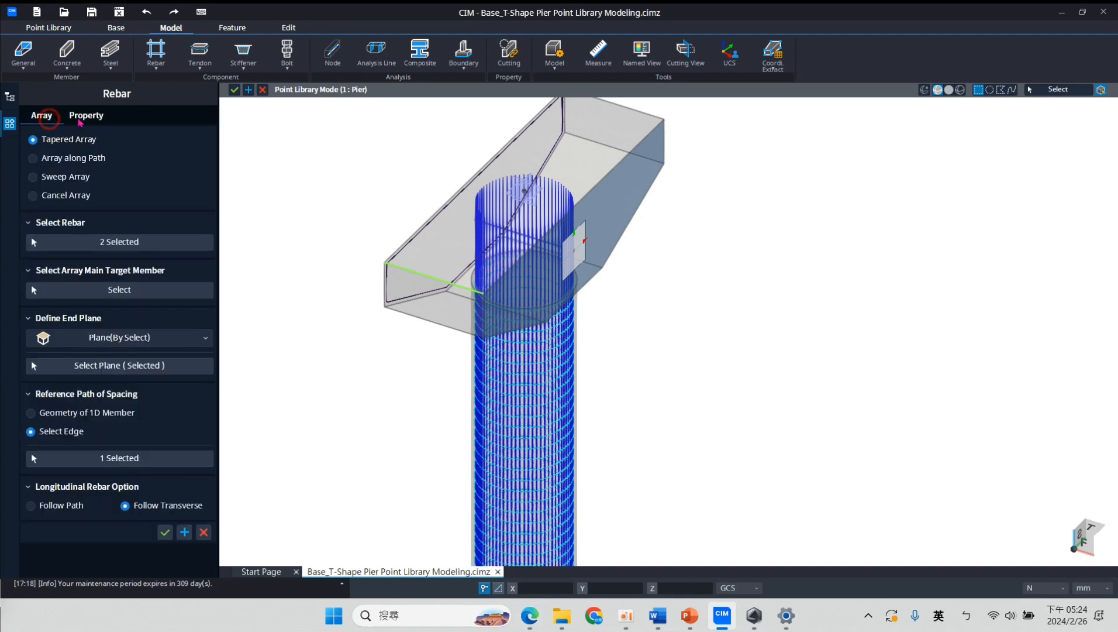
click(80, 121)
click(43, 123)
click(165, 531)
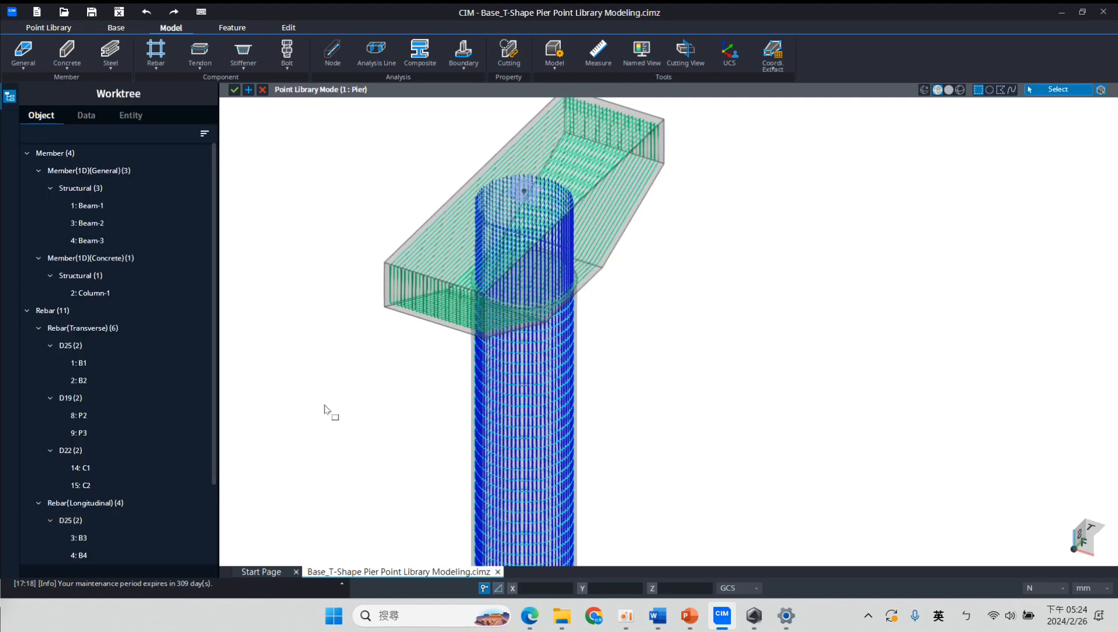
middle_drag(751, 264, 848, 290)
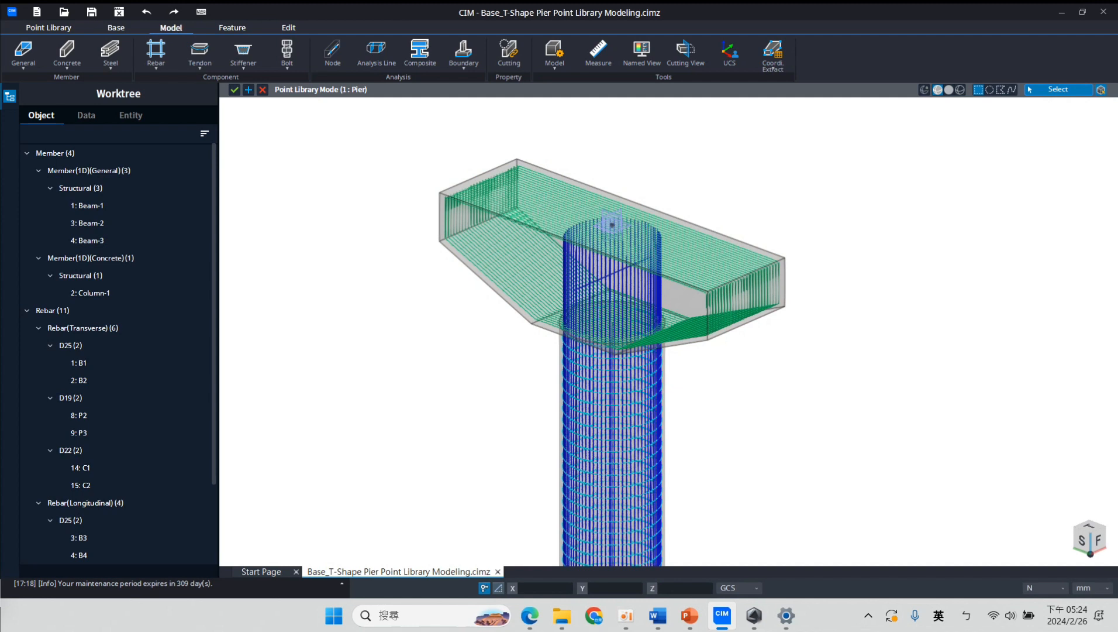
key(alt+Tab)
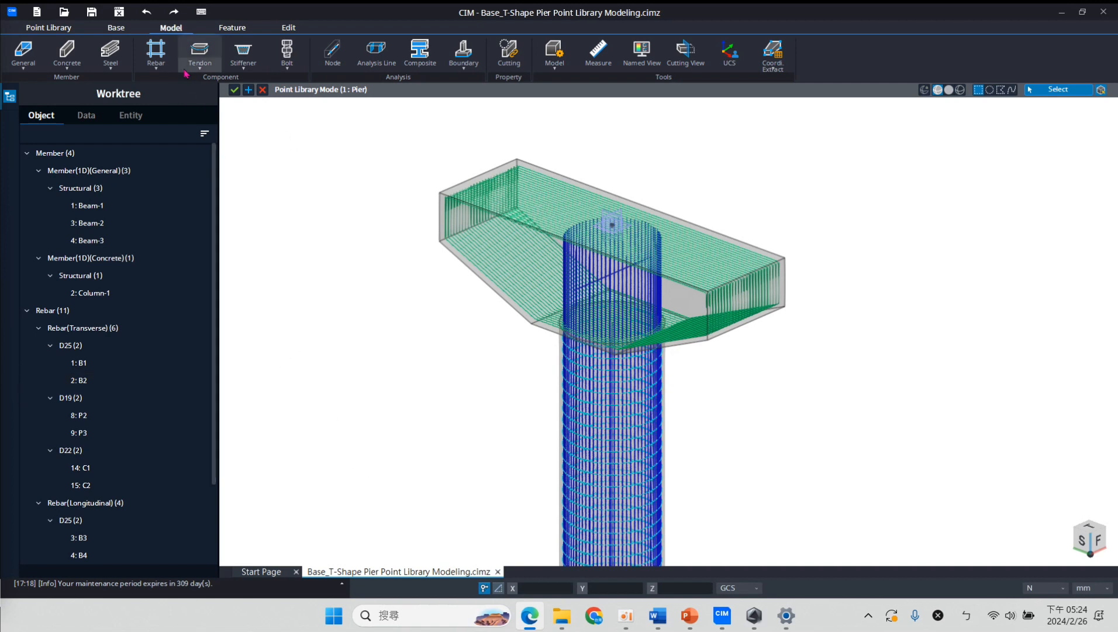
Start Draw Rebar Mode with the pier cap as the target member and Curve Normal as the draw plane definition
click(155, 54)
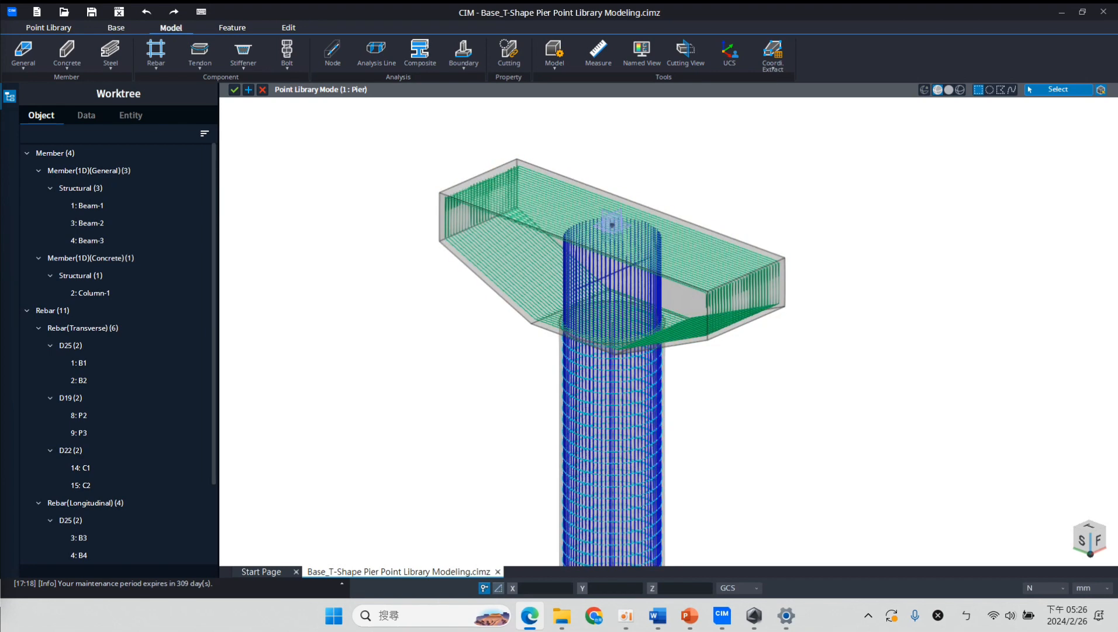
click(156, 52)
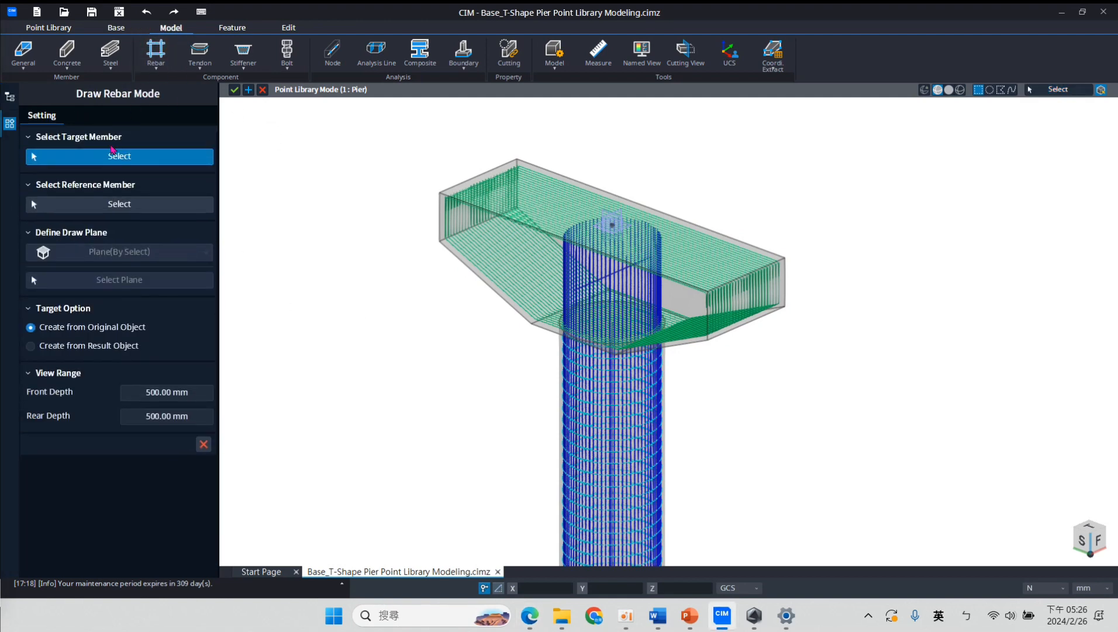
click(446, 200)
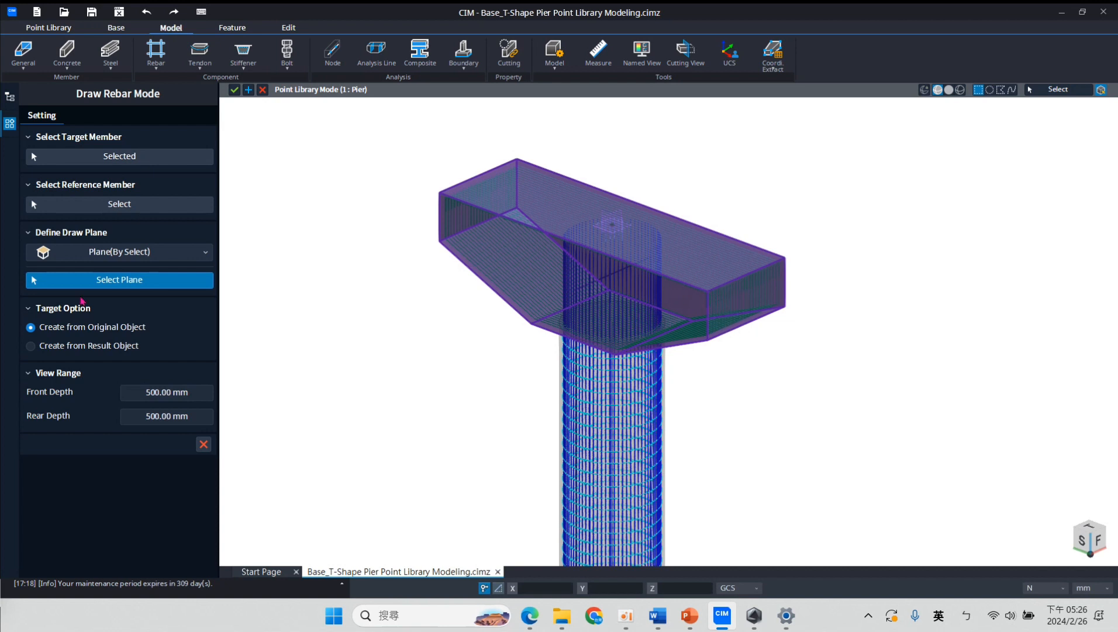
click(148, 258)
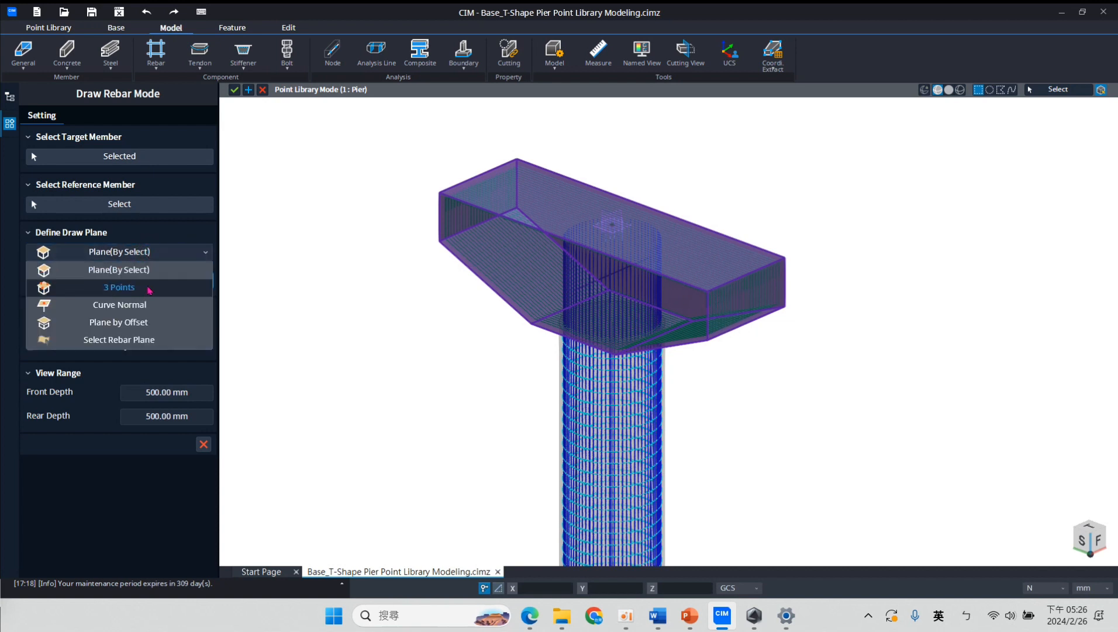
click(147, 304)
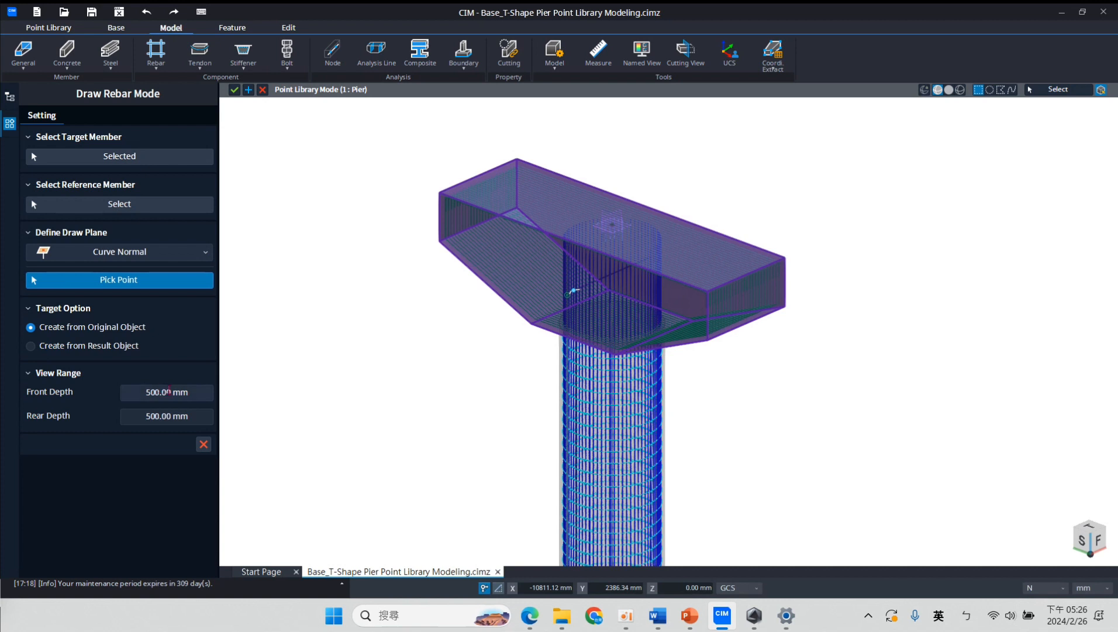
Set both the front and rear depth of the view range to 50 mm
click(171, 392)
drag(193, 393, 150, 391)
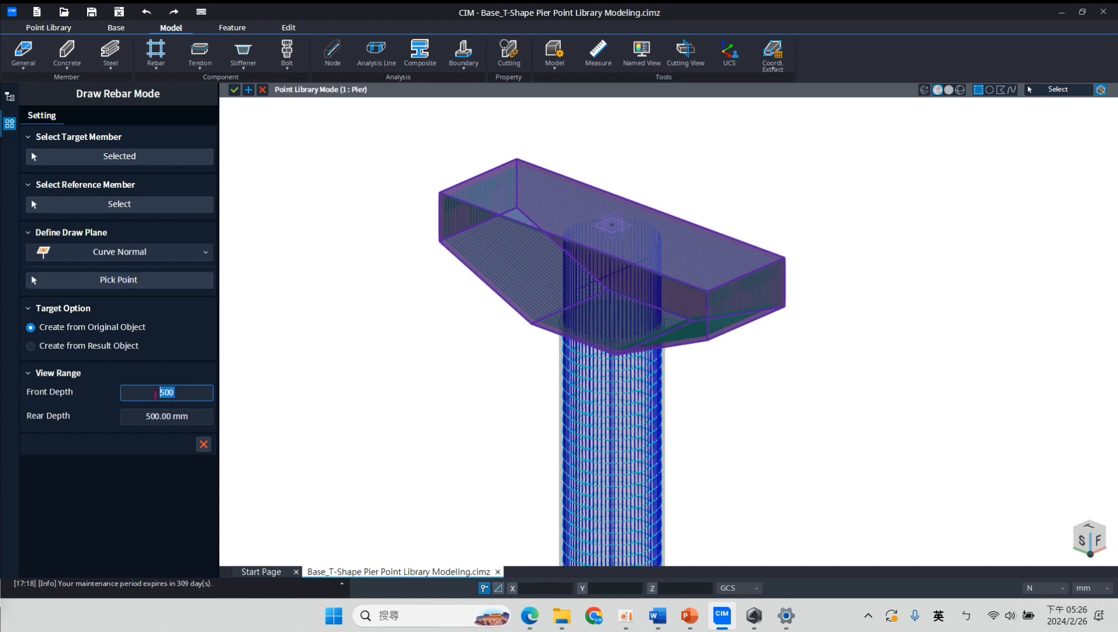
text(50)
click(193, 417)
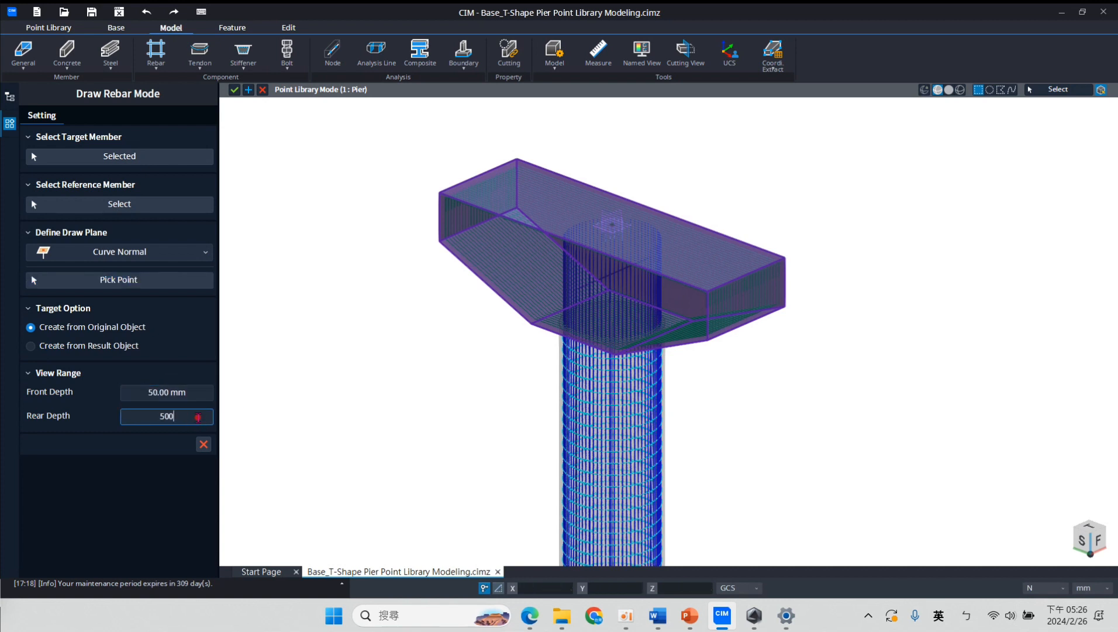
drag(193, 417, 148, 420)
text(50)
click(191, 393)
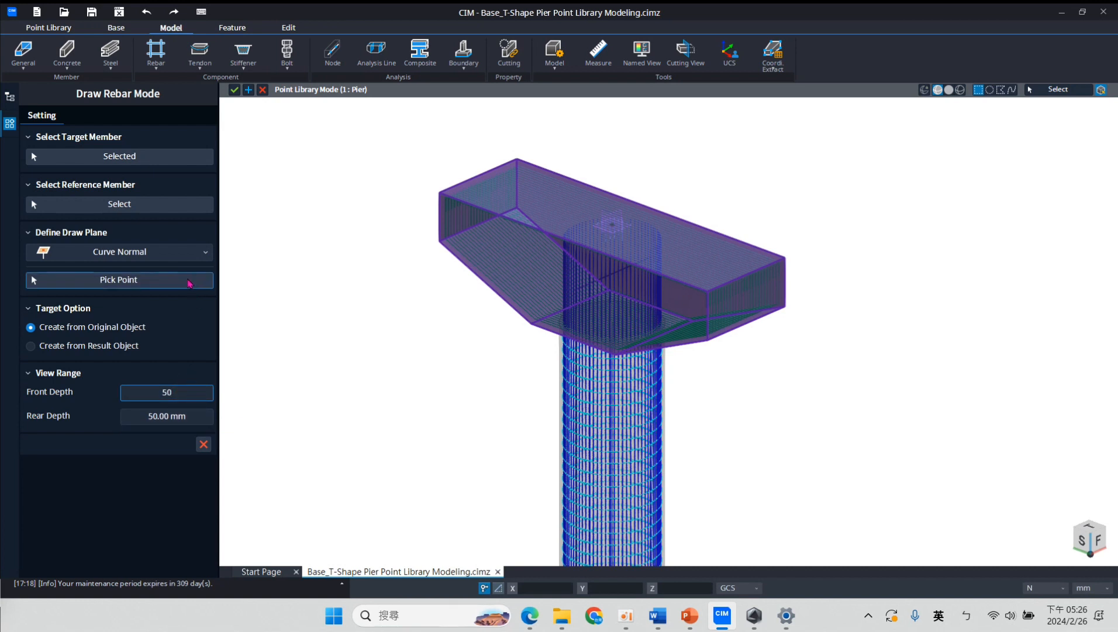
Place the draw plane at the end of the outermost top rebar's straight segment, just before its bend near the cap's short edge
click(188, 282)
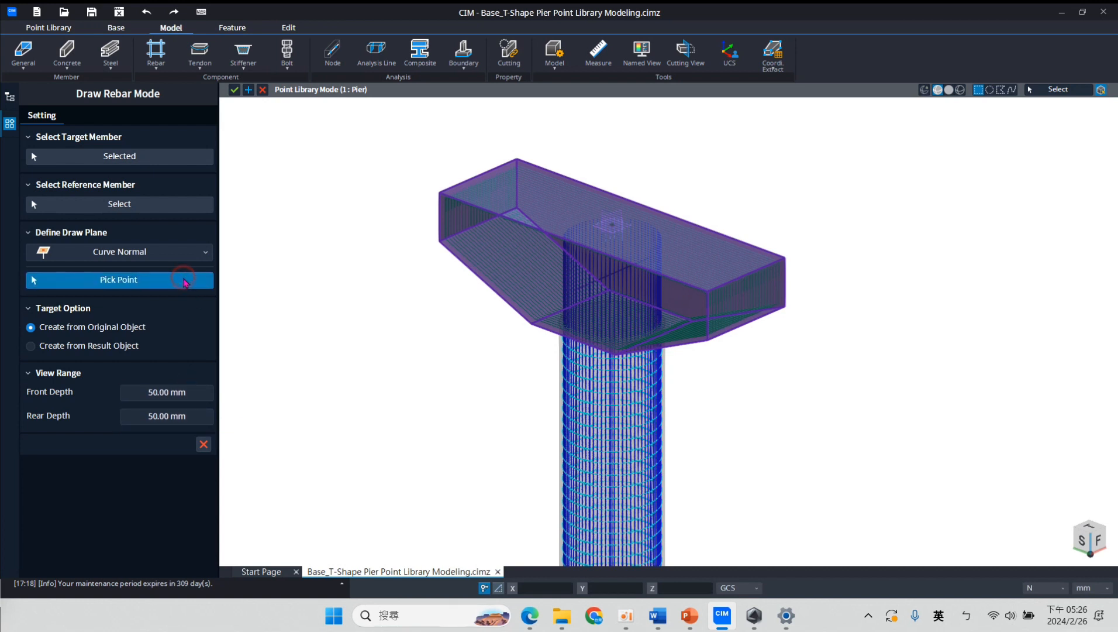
scroll(735, 300, up, 8)
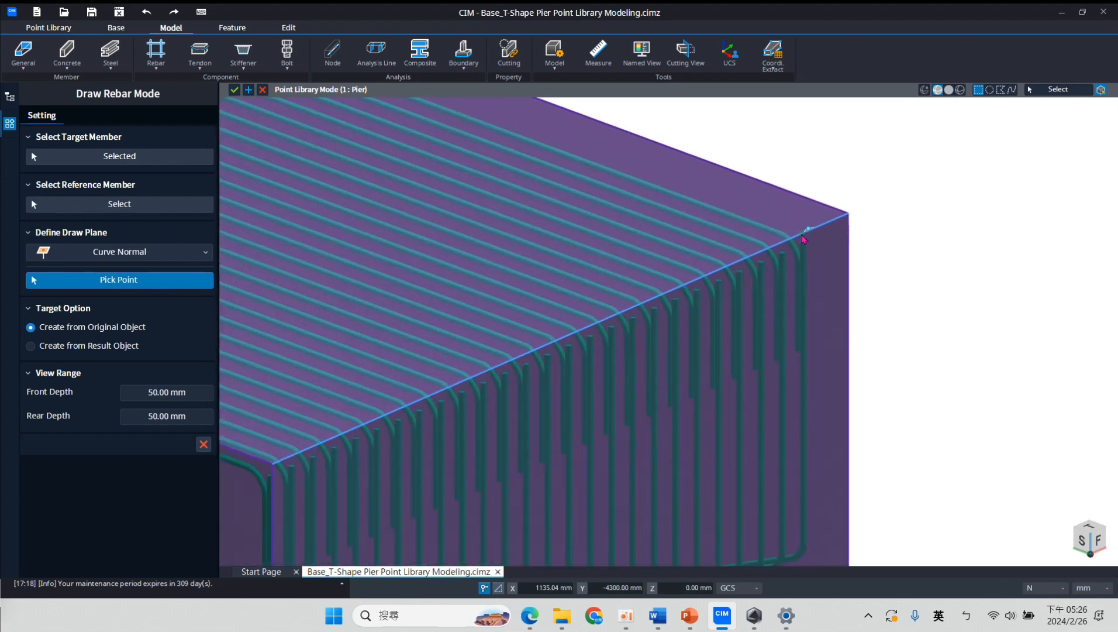
scroll(789, 250, up, 4)
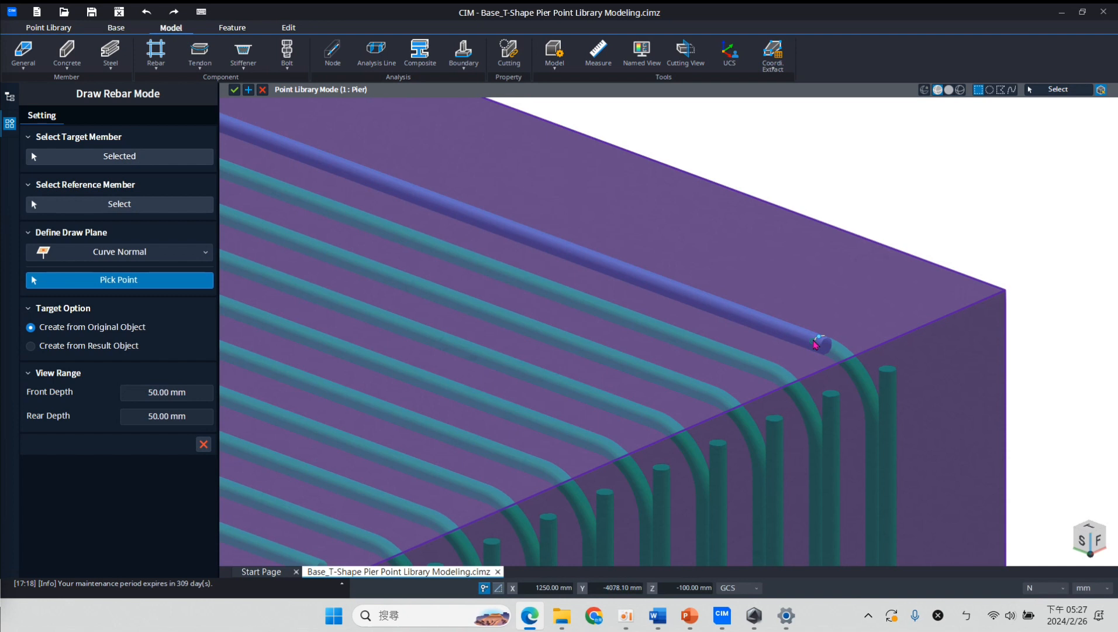
click(816, 344)
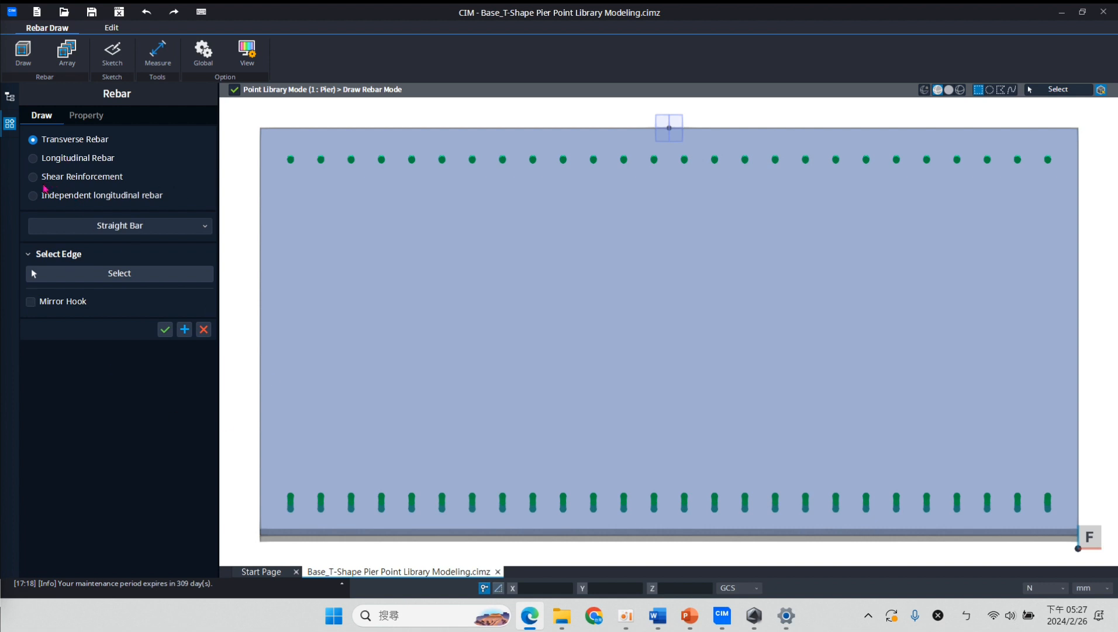
Set the rebar type to Shear Reinforcement, turn off automatic naming and name the rebar C3
click(33, 177)
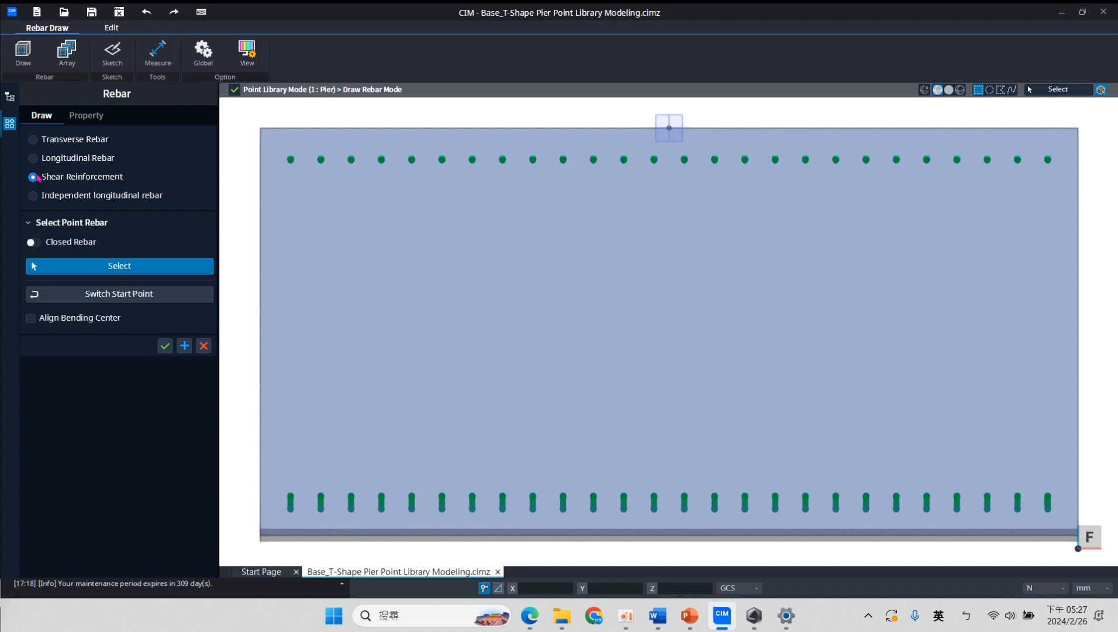
click(86, 115)
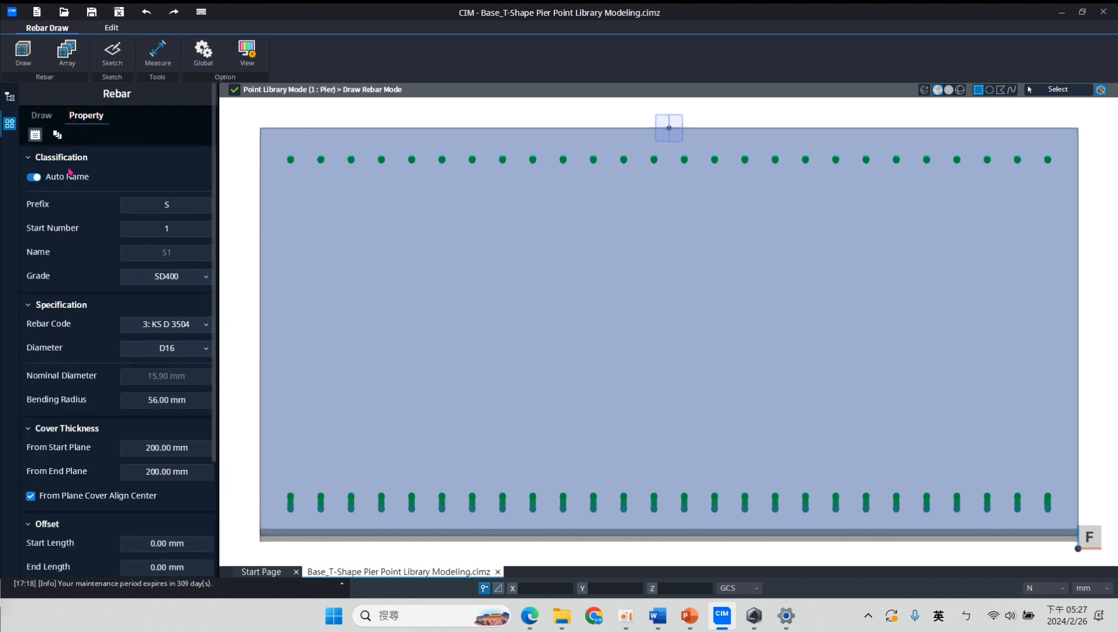
click(34, 176)
click(105, 209)
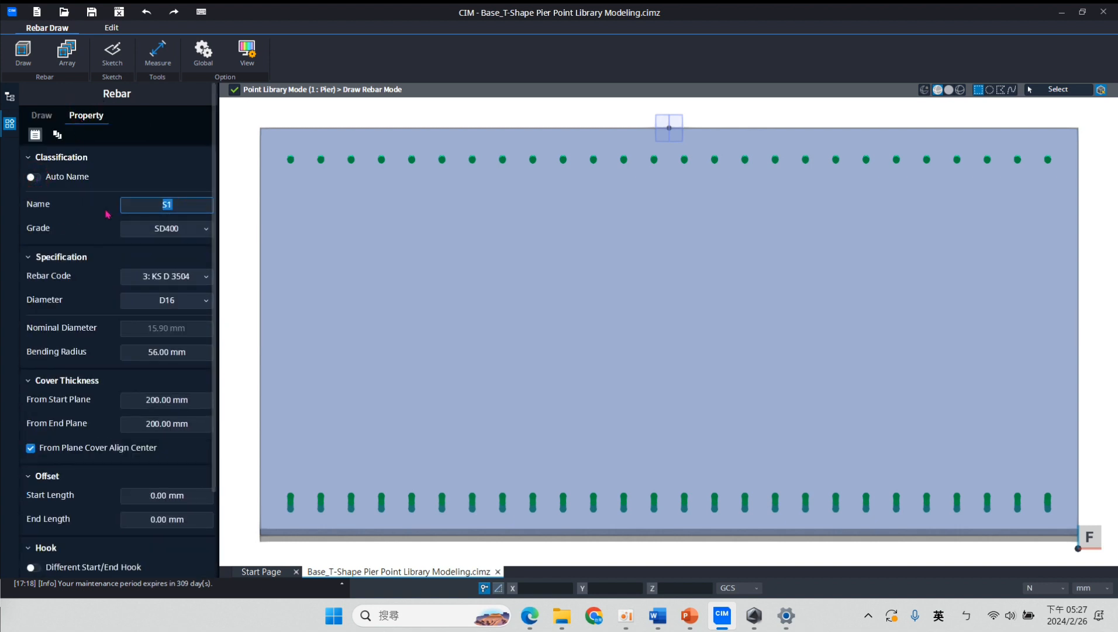
text(c)
key(BackSpace)
text(C3)
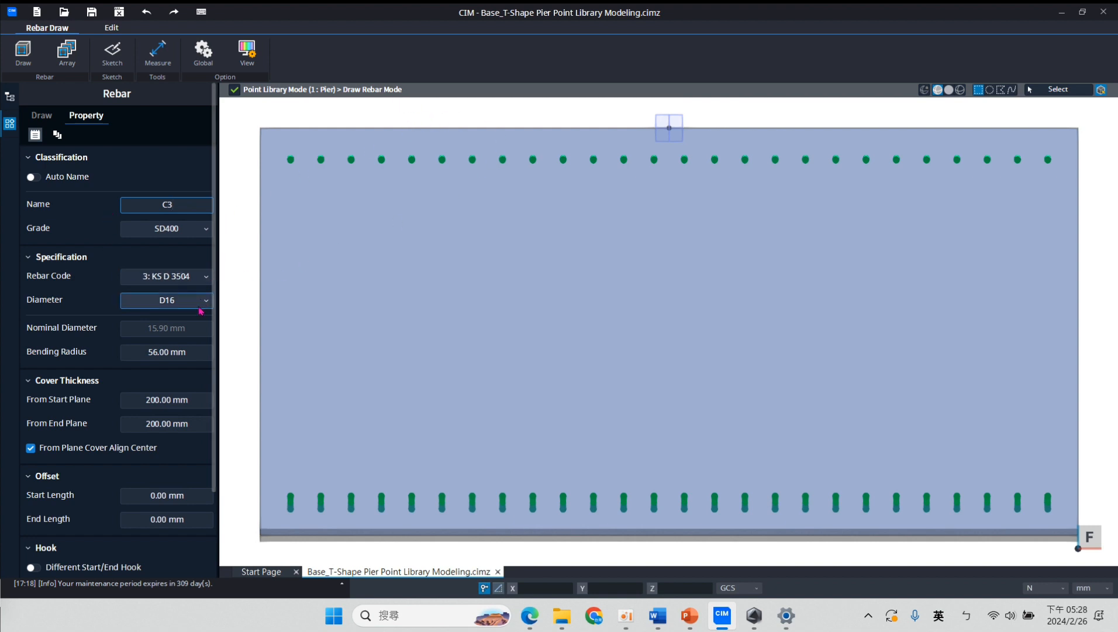
Set C3's cover thickness to 50 mm from both the start and end planes, and review its hook and arrangement settings
click(213, 354)
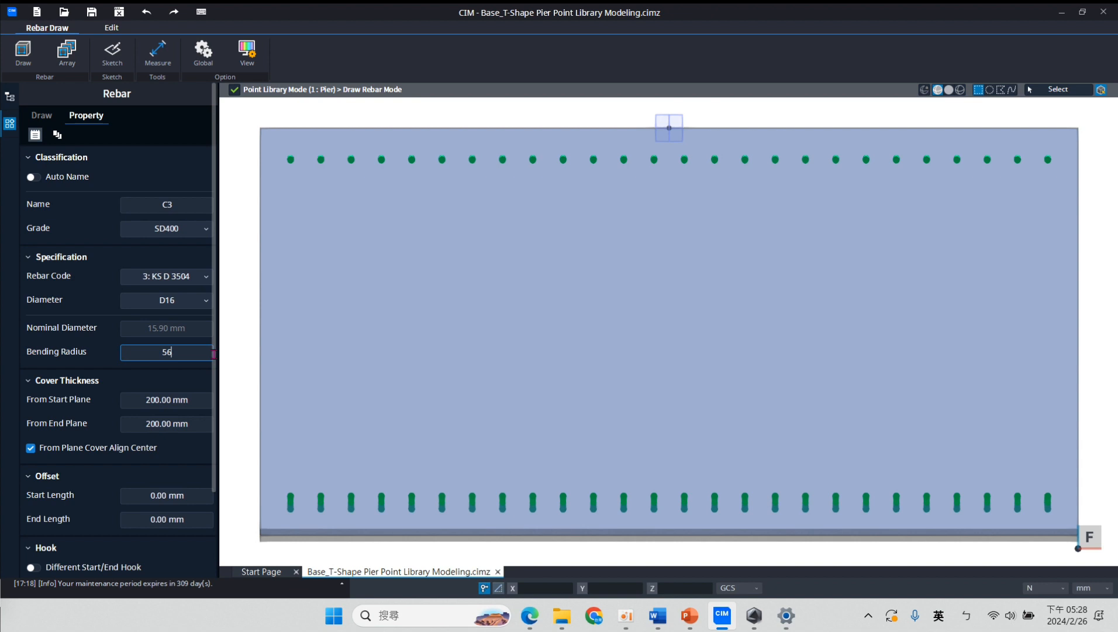
click(187, 396)
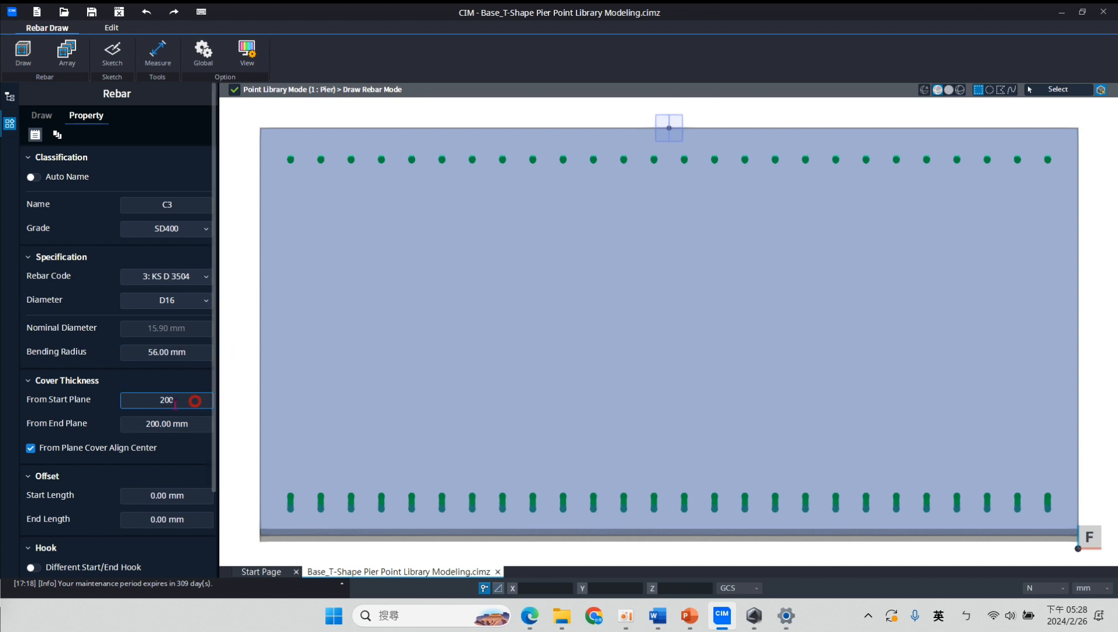
text(50)
click(194, 422)
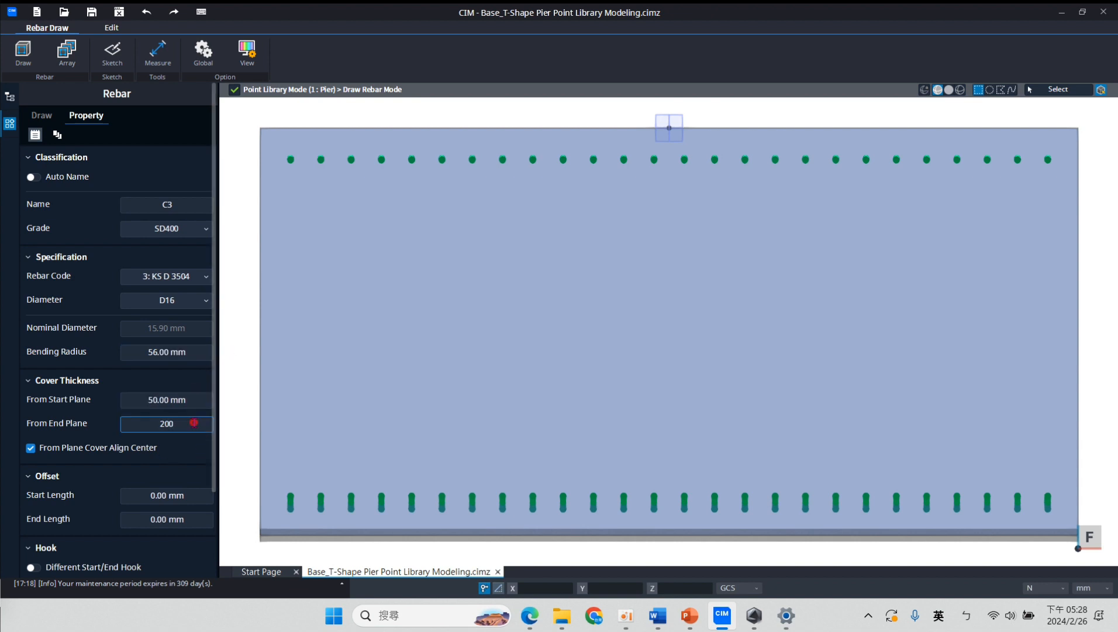
text(50)
click(184, 497)
scroll(196, 489, down, 3)
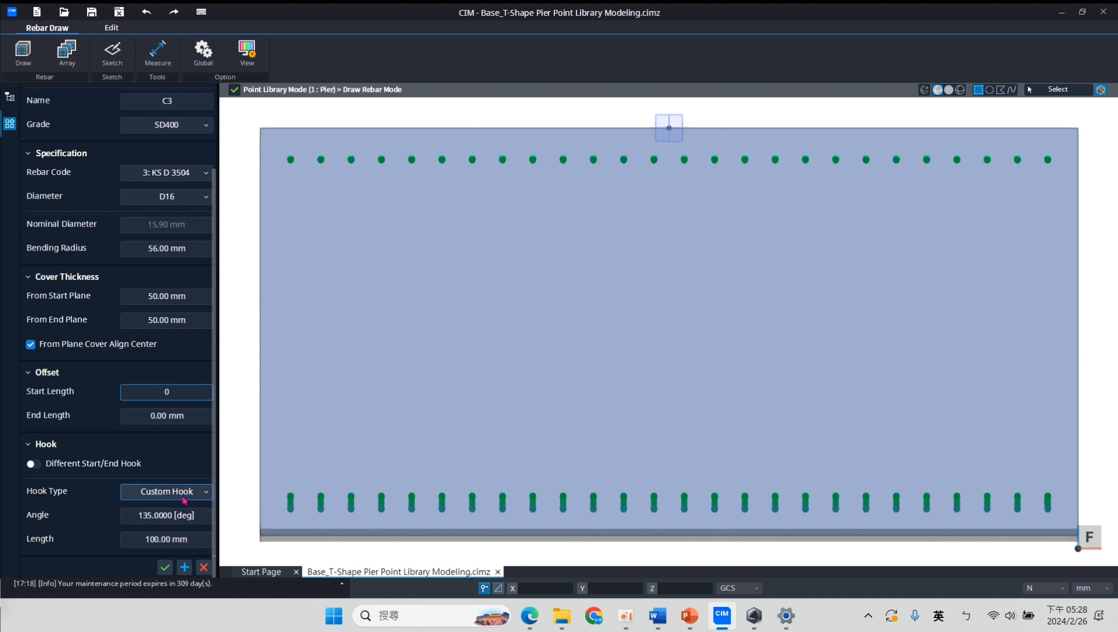
scroll(161, 468, up, 3)
click(57, 135)
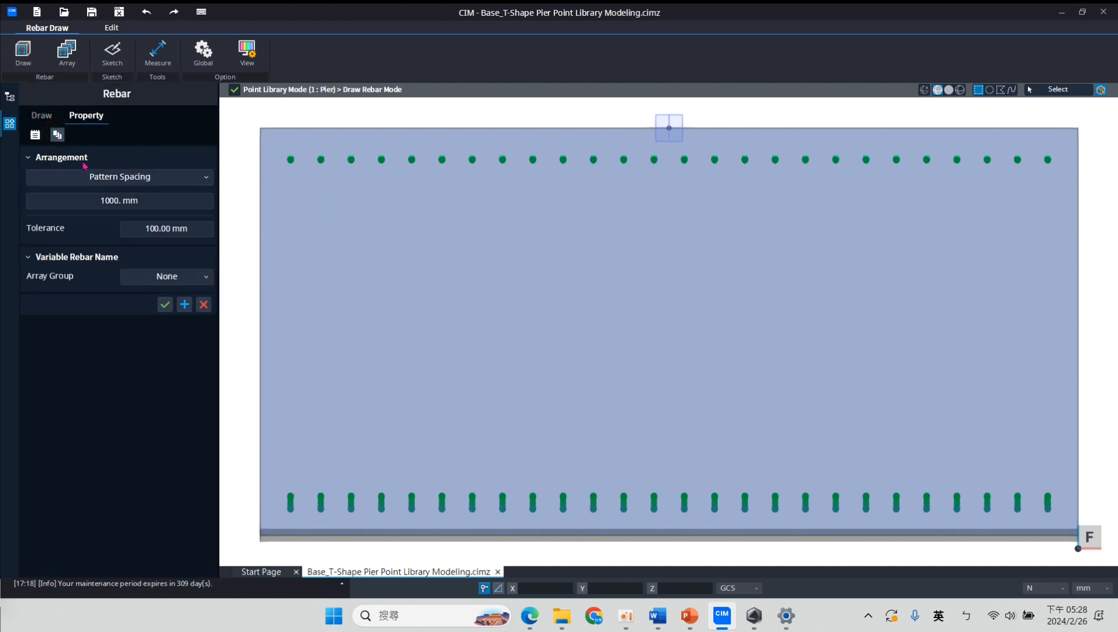
click(137, 199)
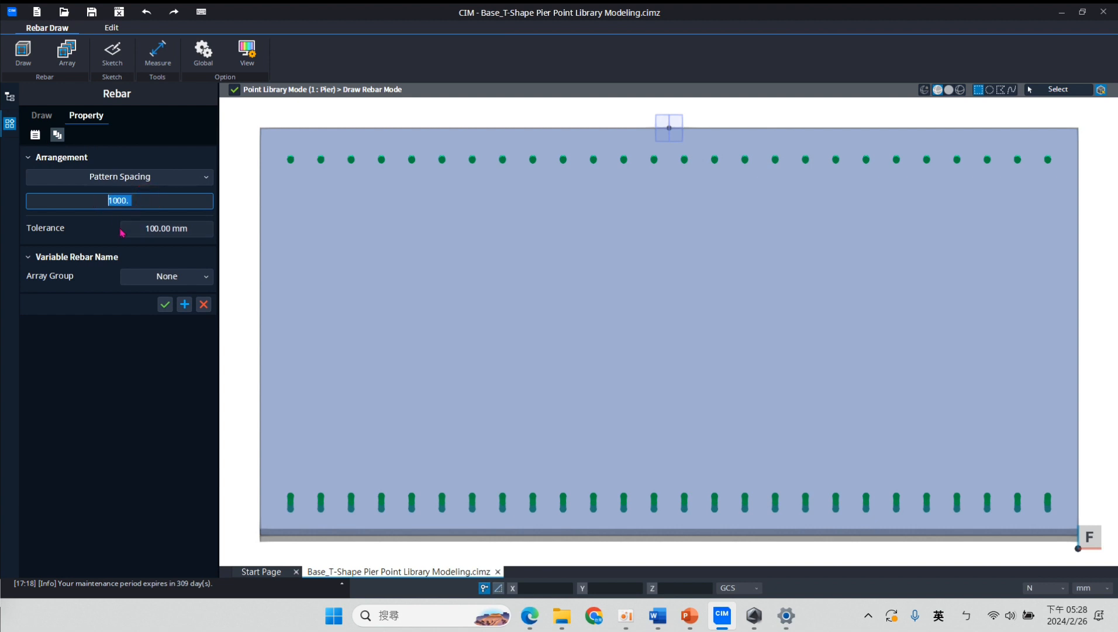
Select the first and sixth columns of upper and lower rebars in the section as C3's point rebars
click(41, 115)
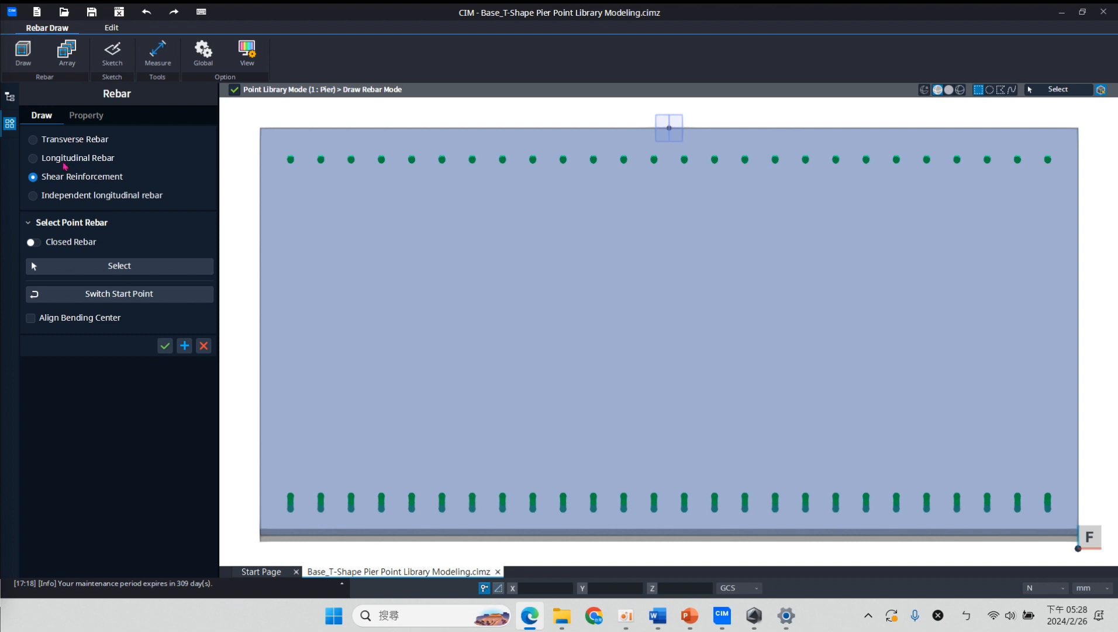
click(80, 265)
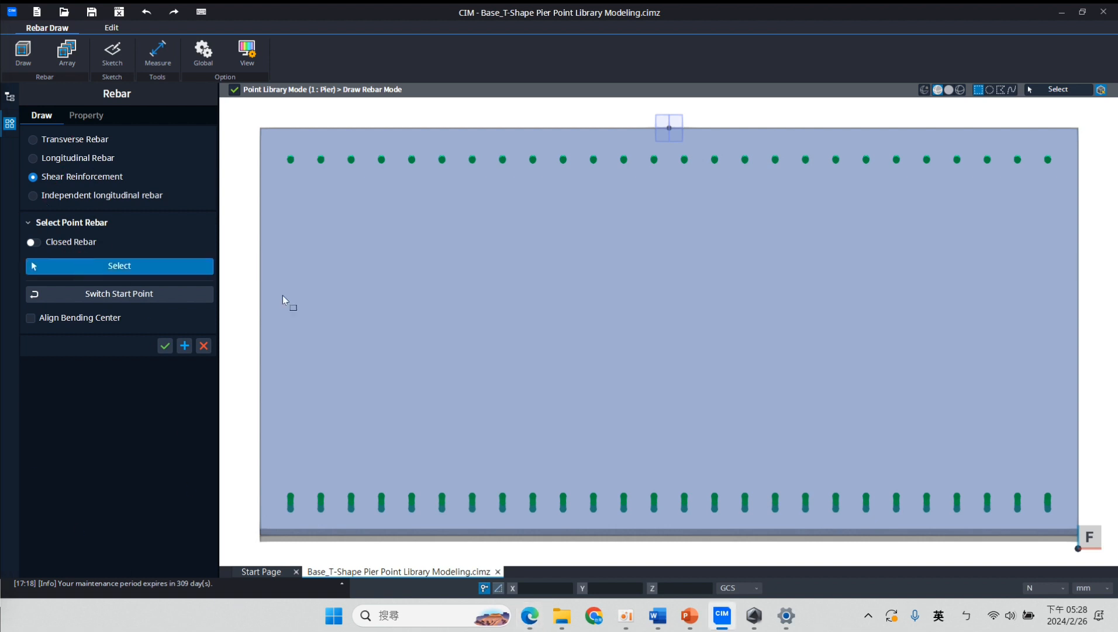
click(302, 178)
drag(300, 182, 276, 144)
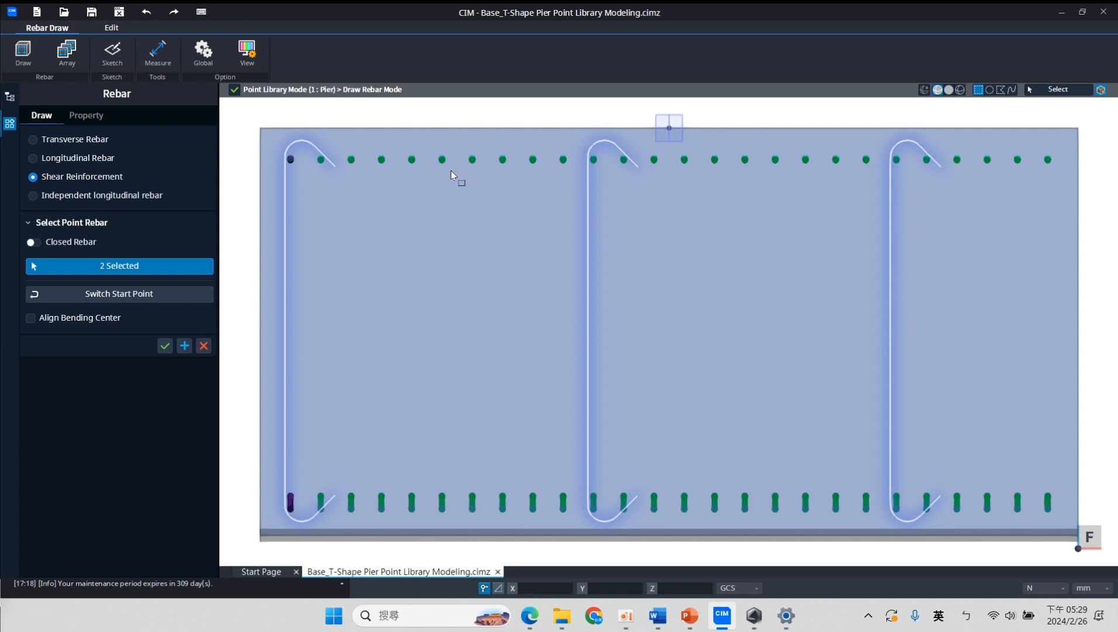
click(436, 142)
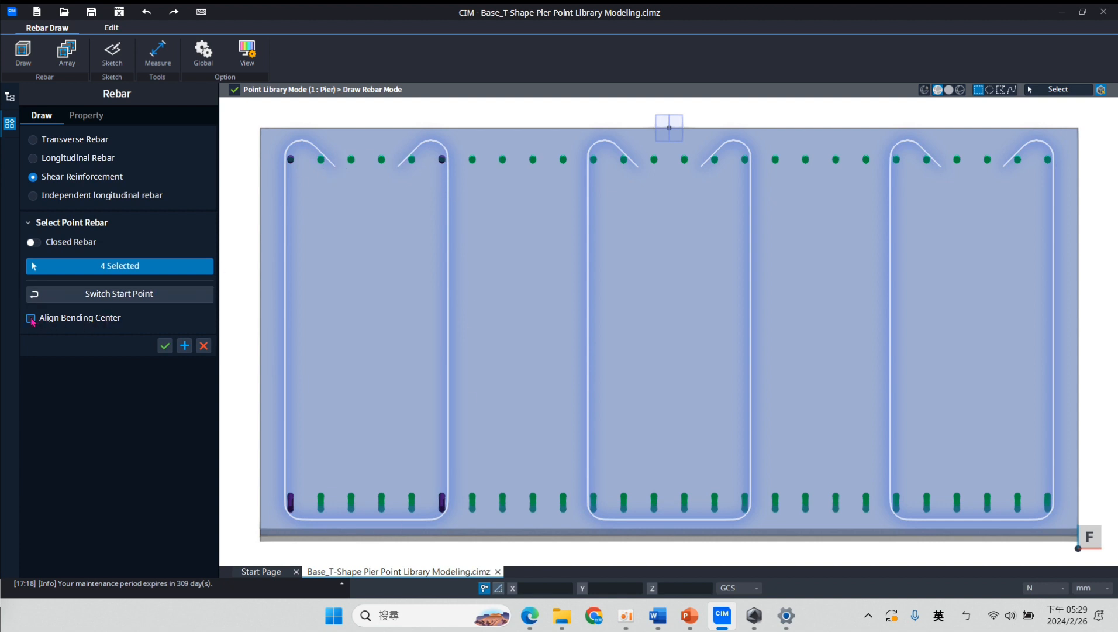
Make C3 a closed rebar with Align Bending Center enabled and create it, ready for another shear rebar
click(35, 242)
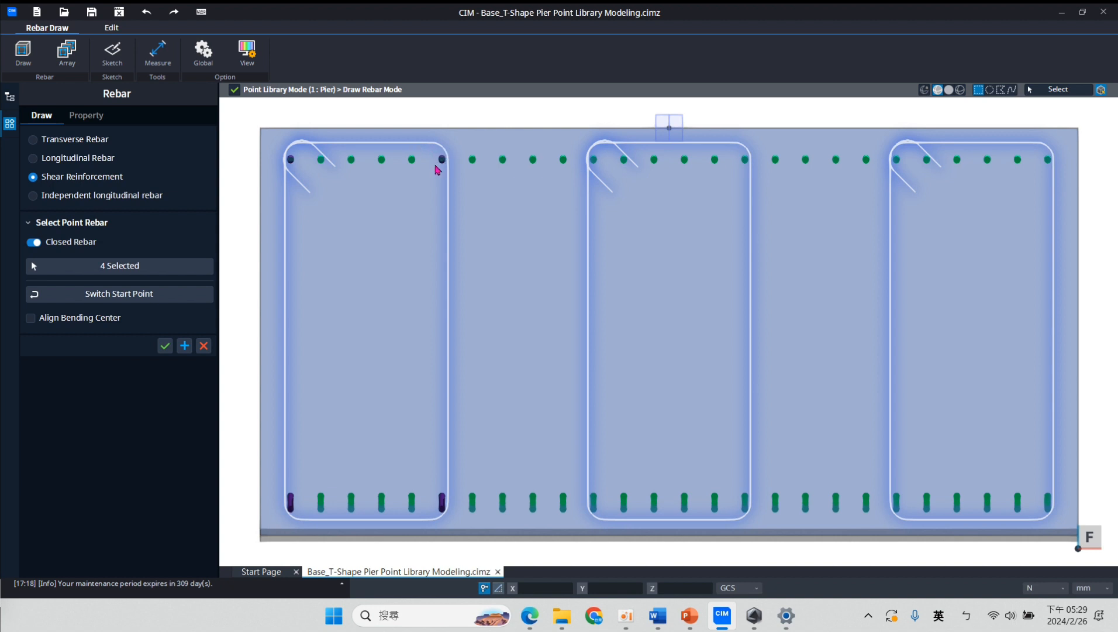
click(31, 318)
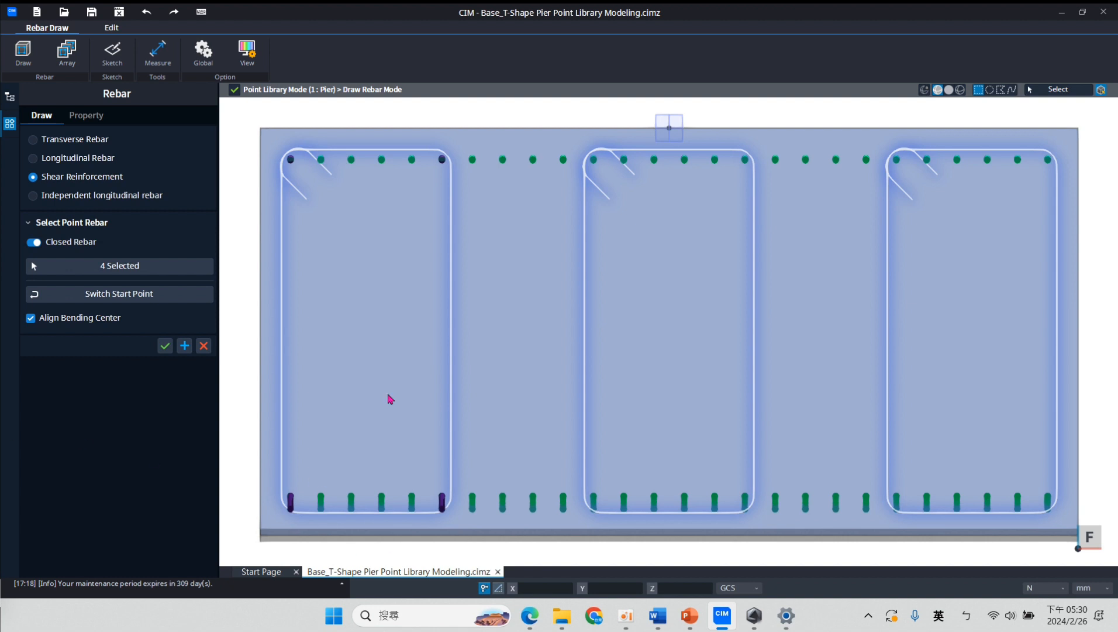
click(185, 345)
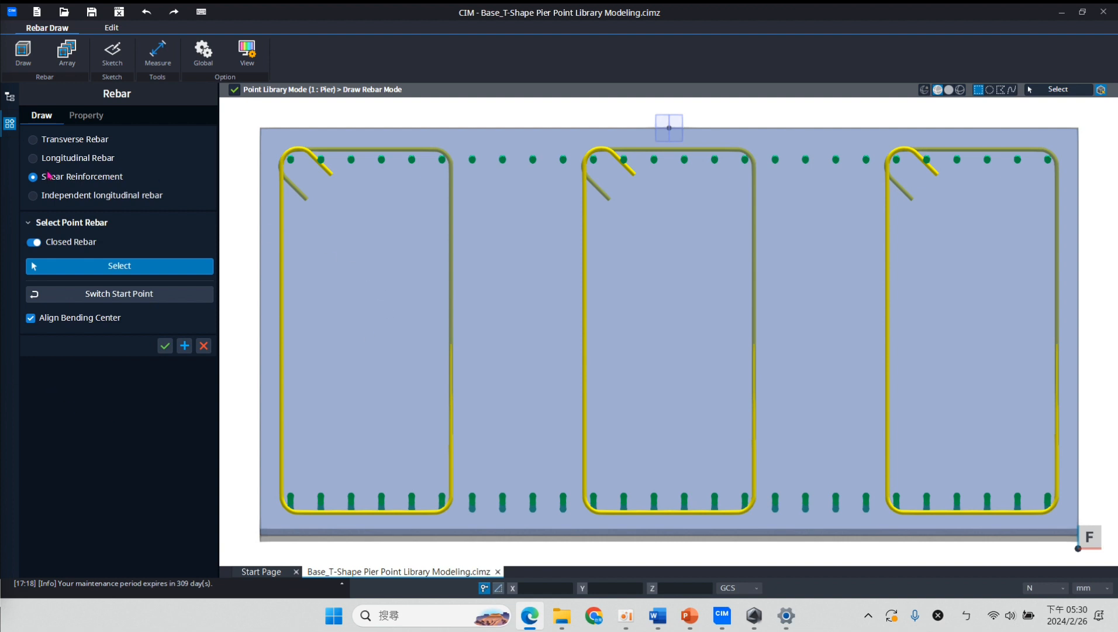
Rename the next shear reinforcement rebar as C4
click(91, 115)
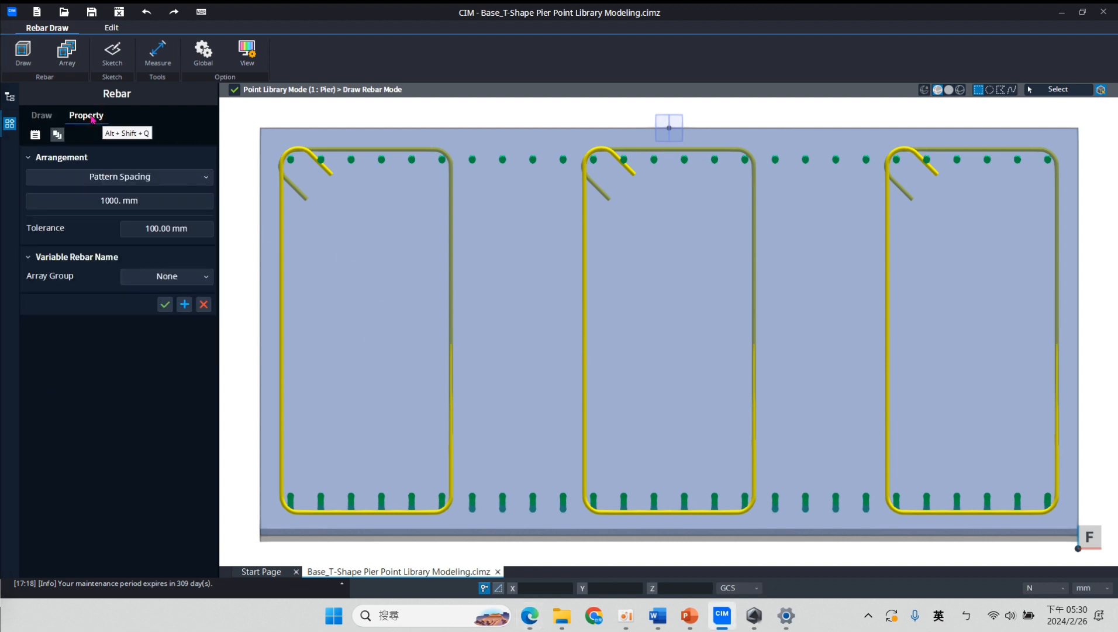
click(35, 134)
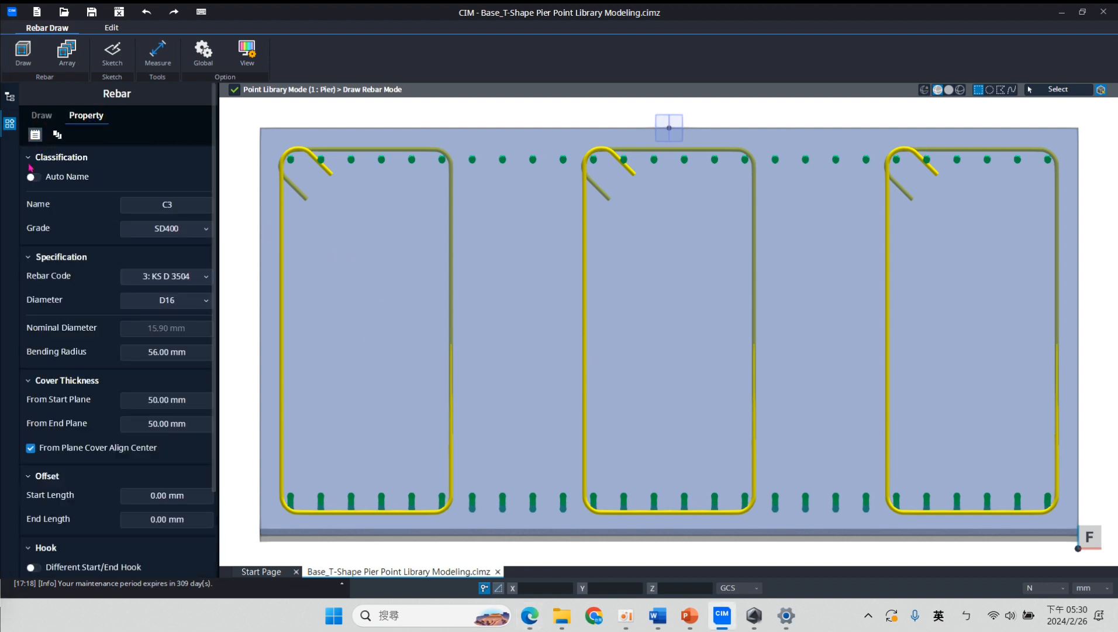
click(168, 205)
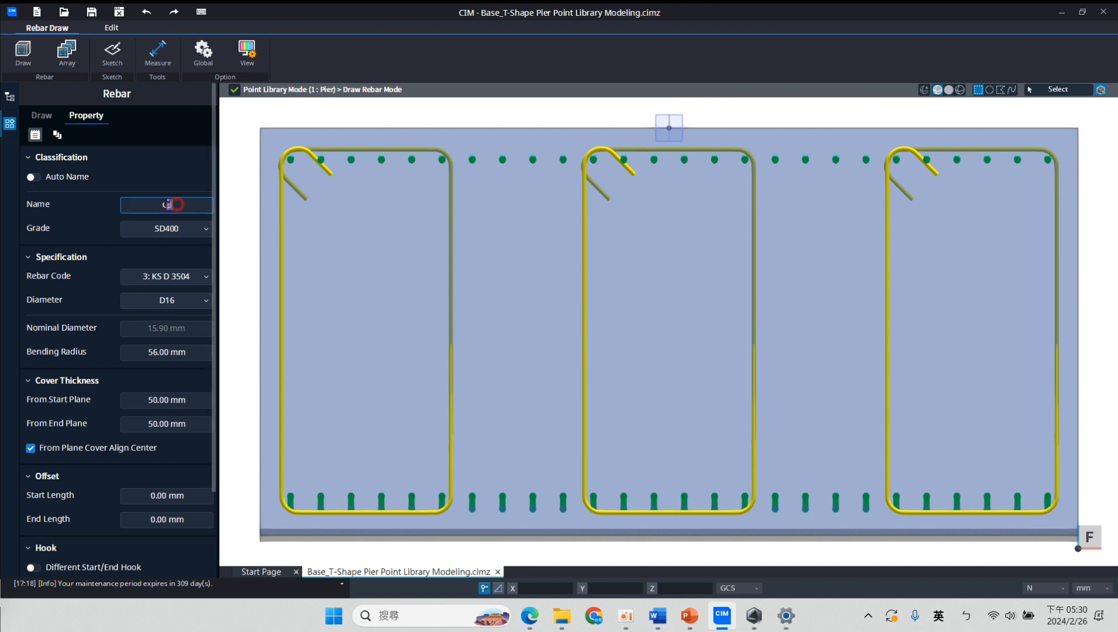
double_click(168, 205)
text(C4)
Set C4's cover thickness to 200 mm from both the start and end planes, and review its hook and arrangement settings
click(196, 400)
drag(201, 399, 132, 397)
text(200)
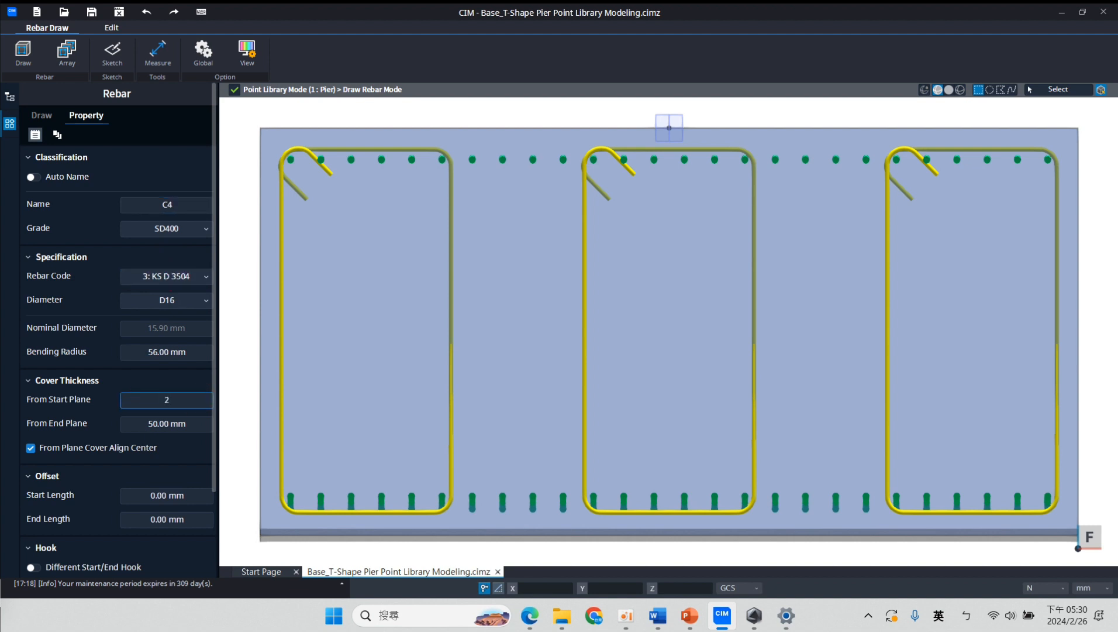
click(193, 424)
drag(192, 423, 91, 424)
text(200)
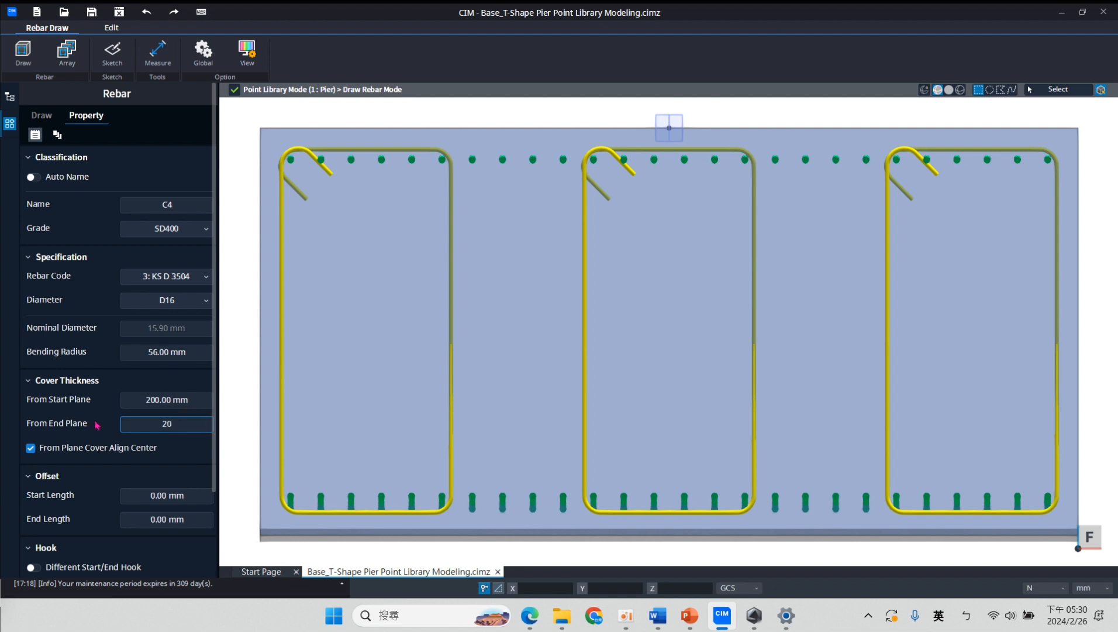
click(188, 402)
scroll(189, 407, down, 3)
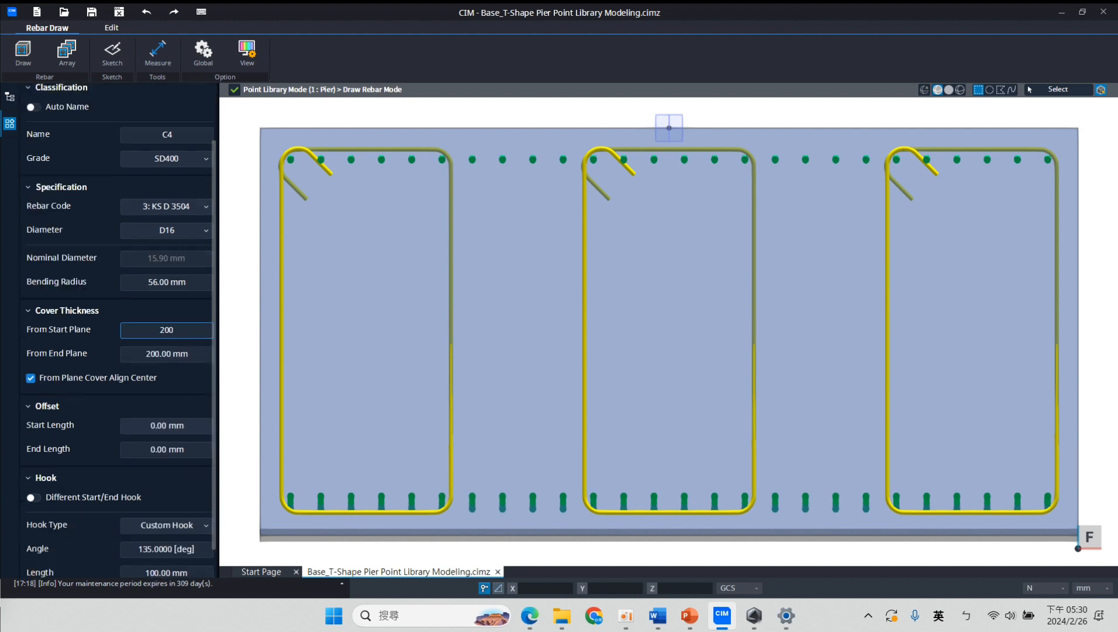
scroll(189, 445, up, 5)
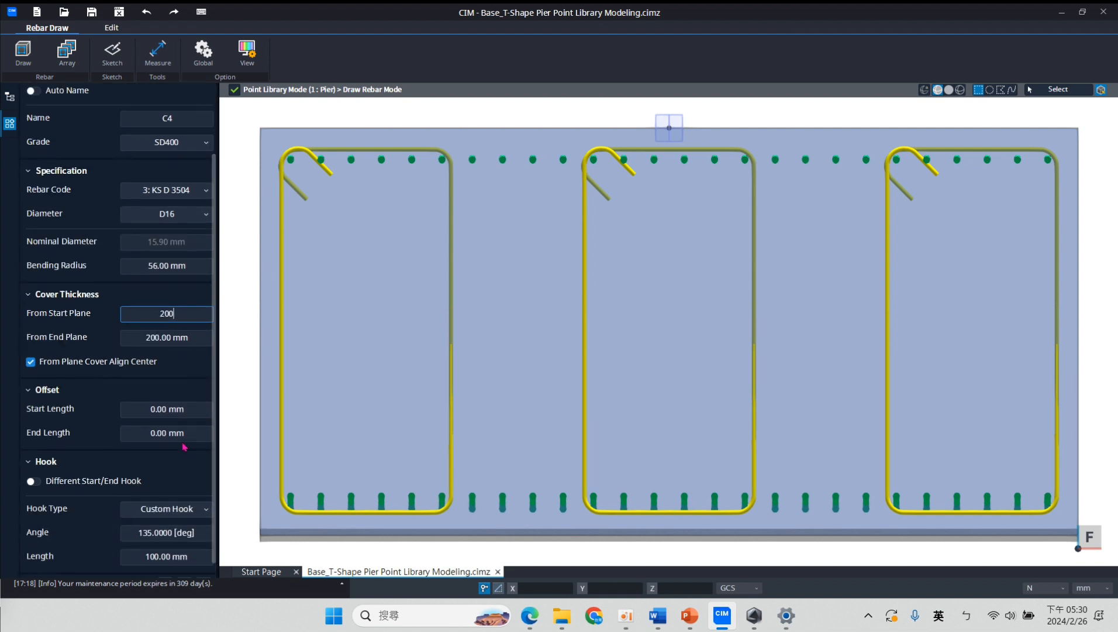
click(56, 135)
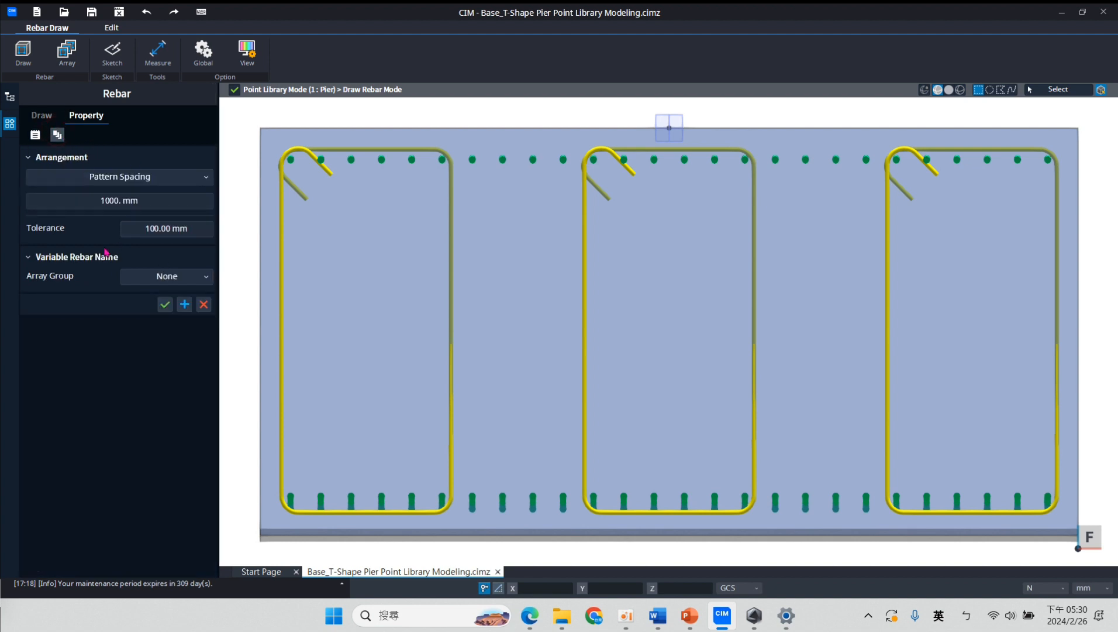
Create the closed C4 rebar around the sixth and eleventh columns of upper and lower rebars, and finish Draw Rebar Mode
click(41, 115)
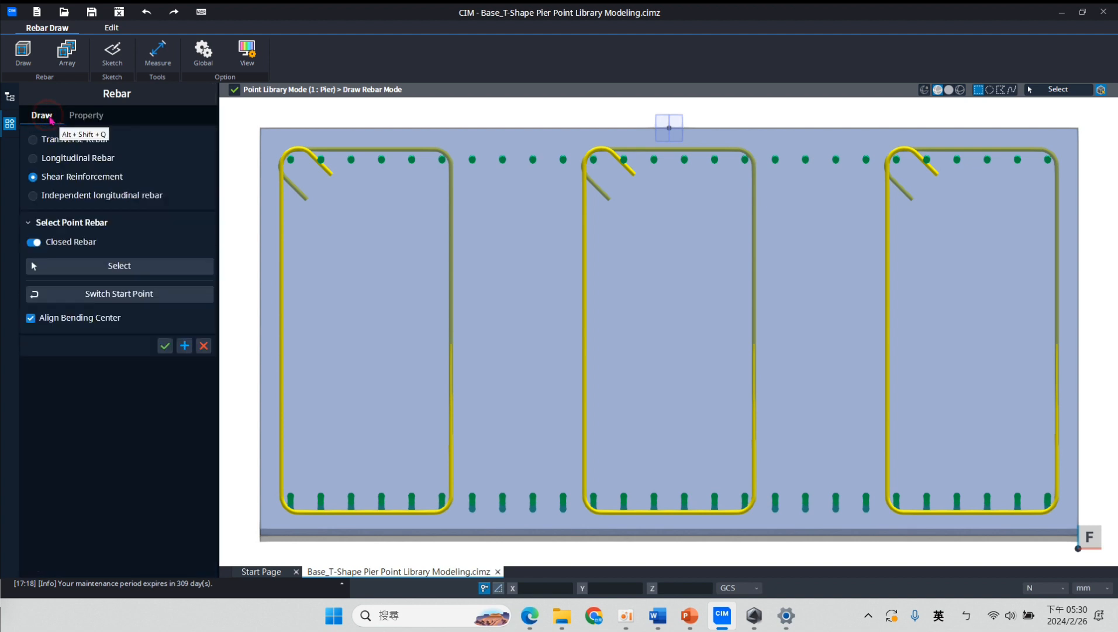
click(107, 267)
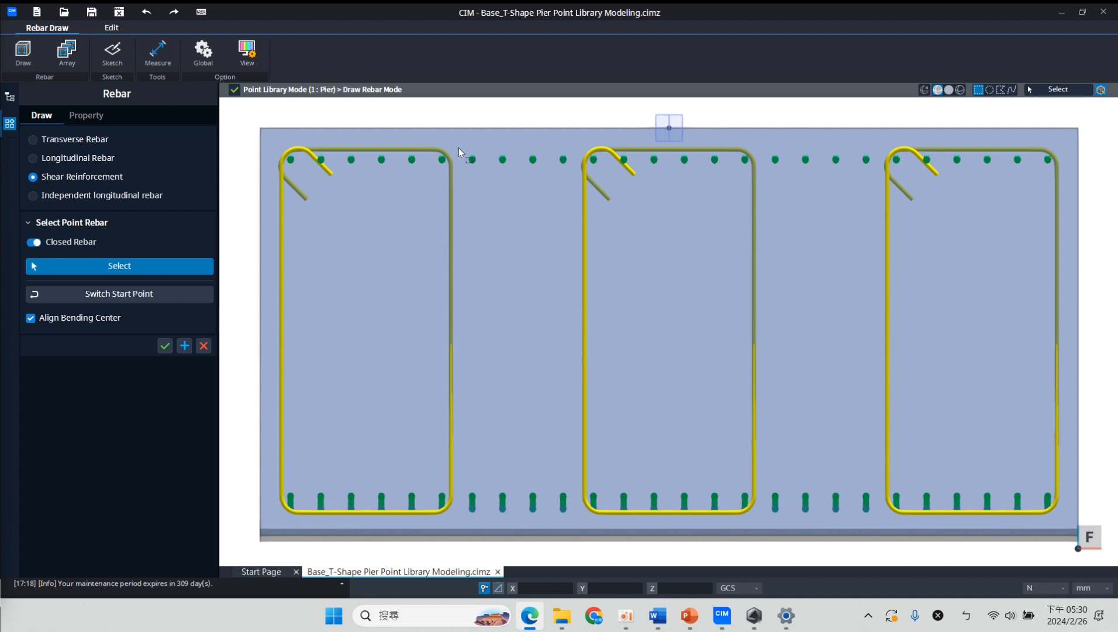
click(434, 171)
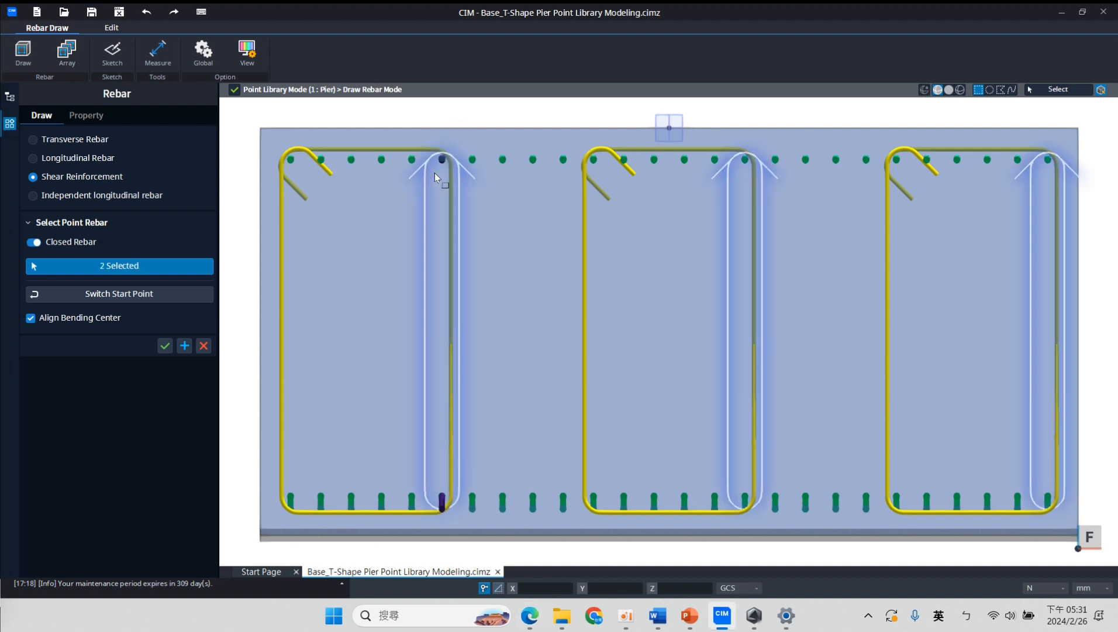
click(598, 154)
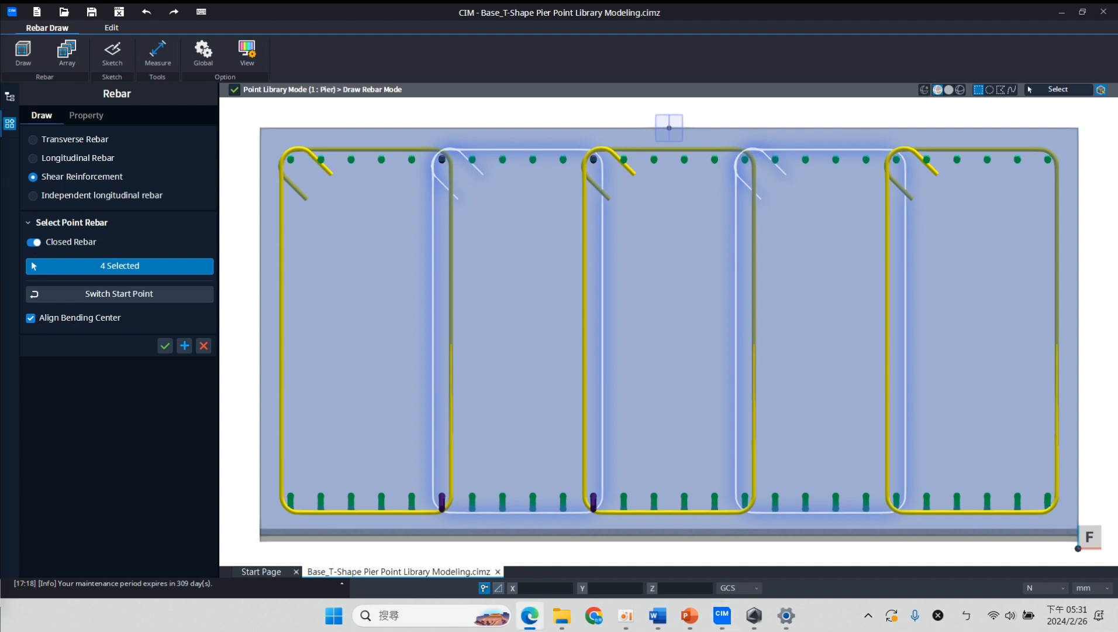
click(166, 347)
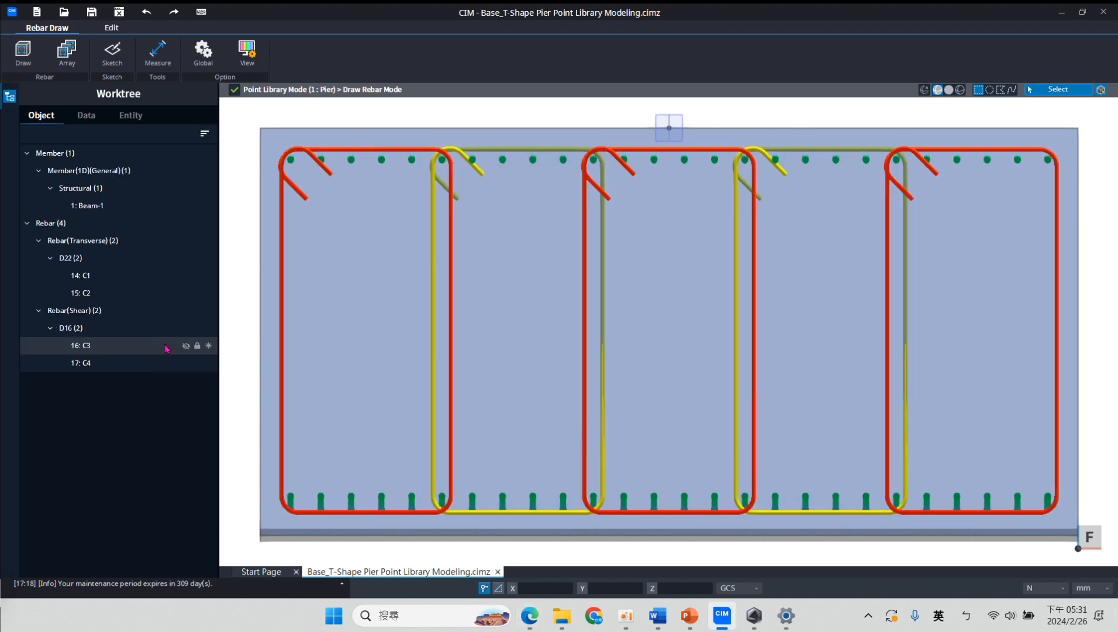
click(234, 89)
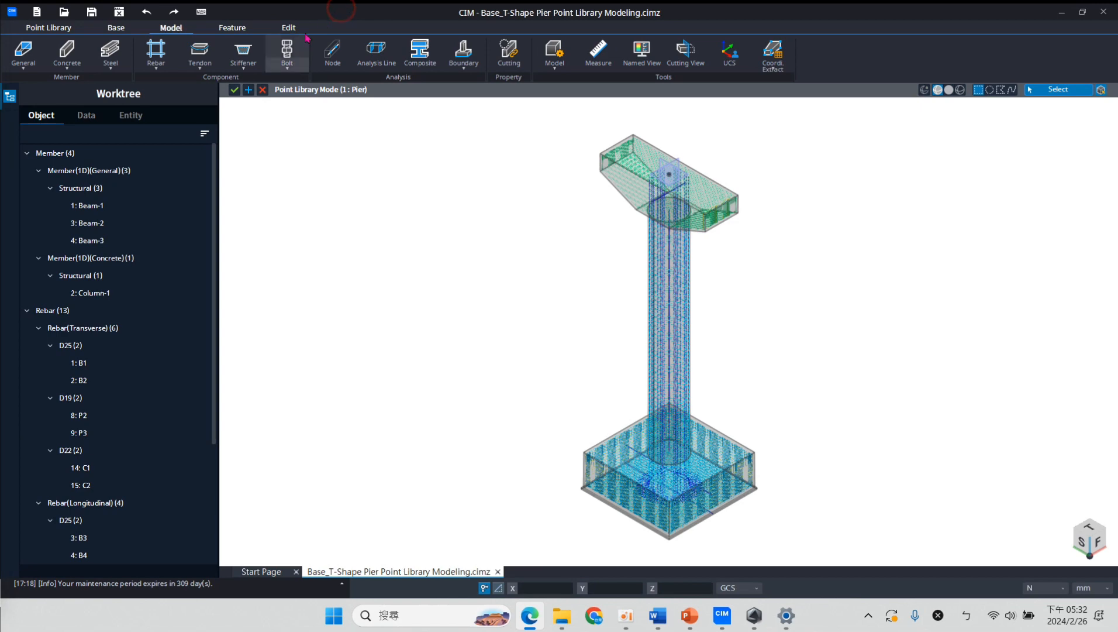
Start a Tapered Array of rebars and select the C3 and C4 shear rebars at the cap's near end
click(155, 69)
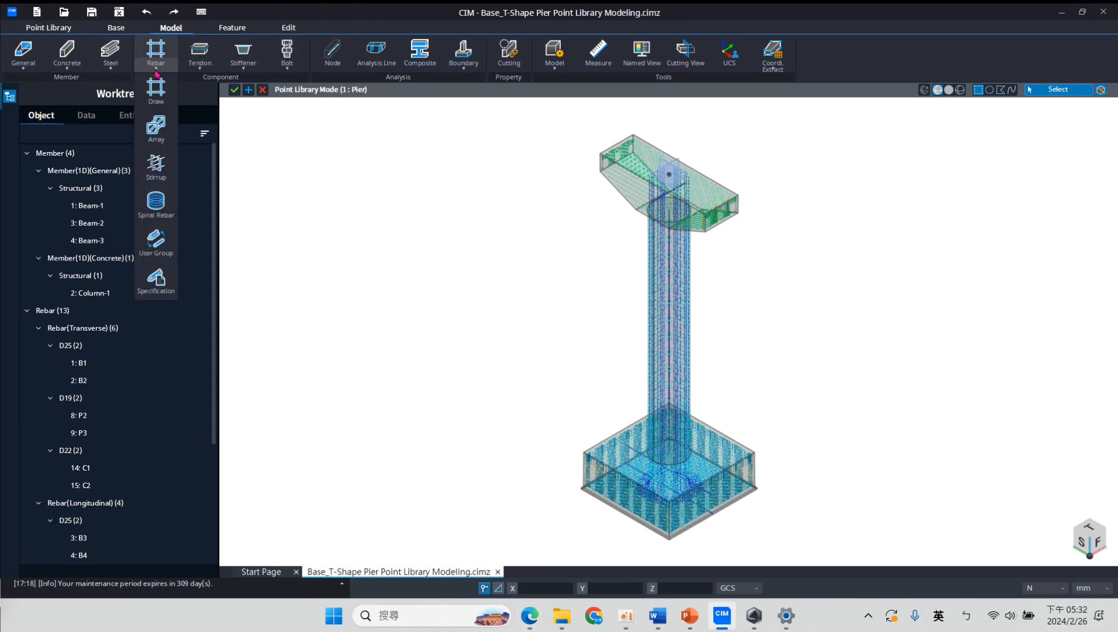
click(166, 121)
scroll(728, 220, up, 3)
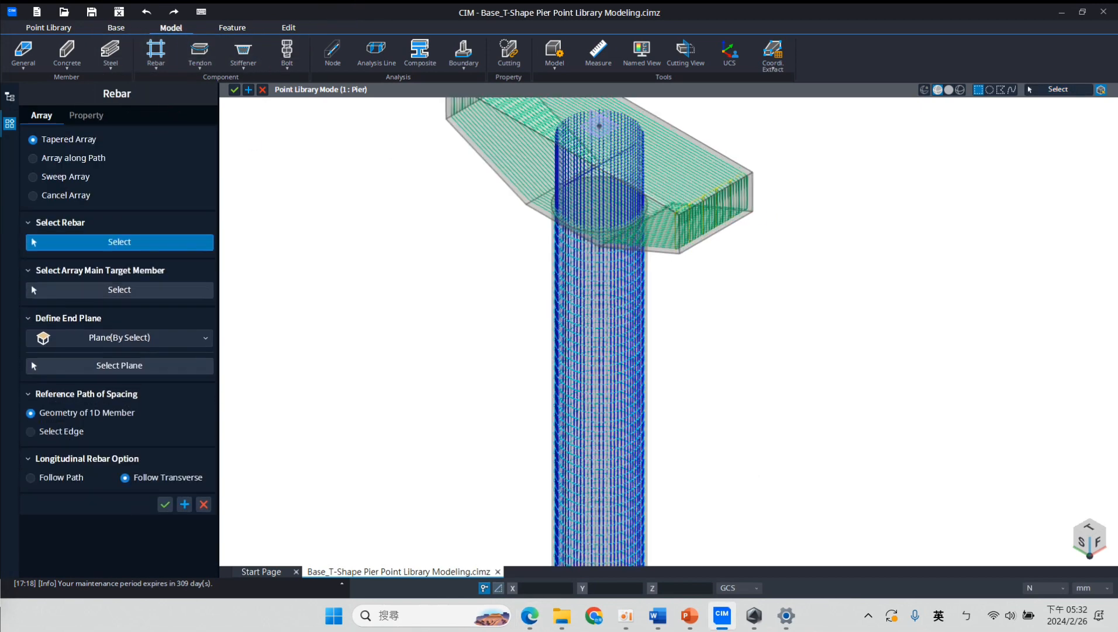
scroll(725, 218, up, 2)
scroll(673, 197, up, 5)
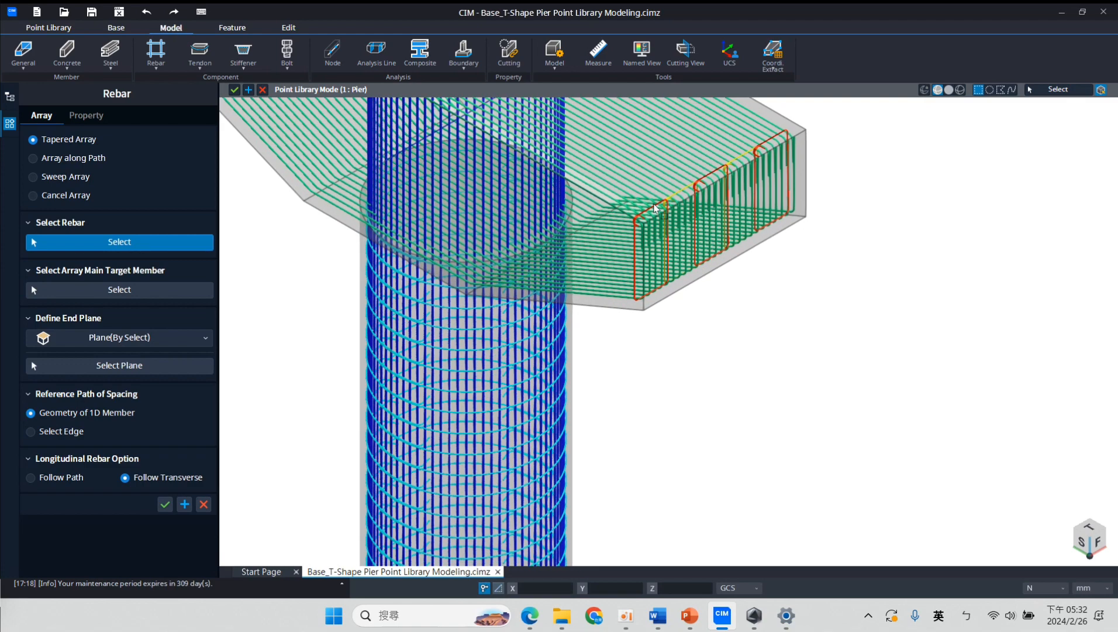
scroll(857, 140, up, 1)
middle_drag(827, 140, 778, 266)
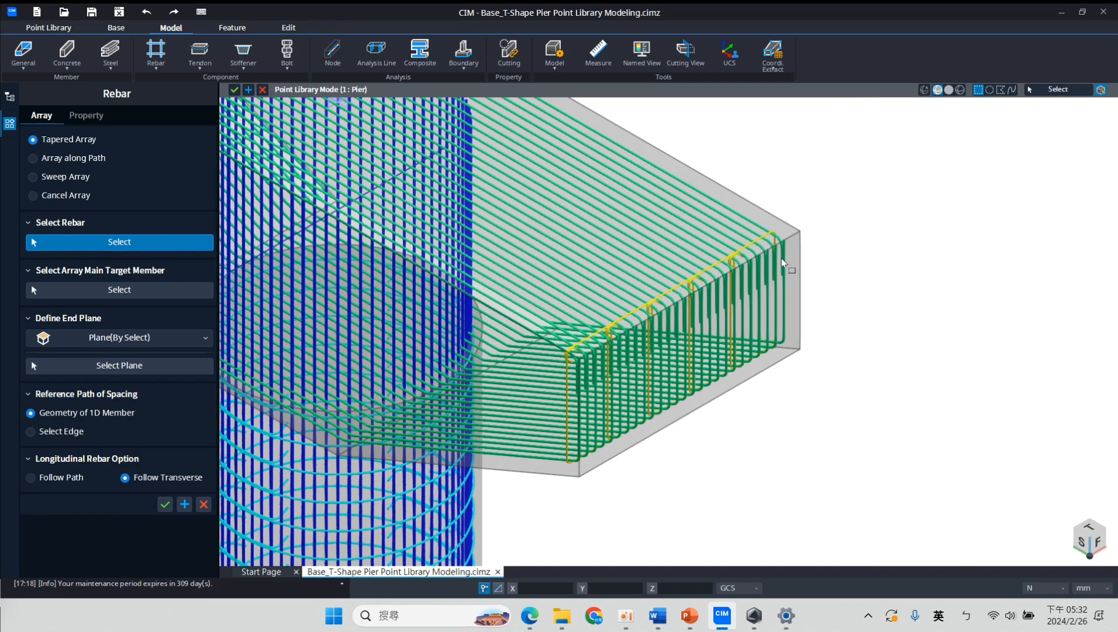
scroll(753, 280, down, 3)
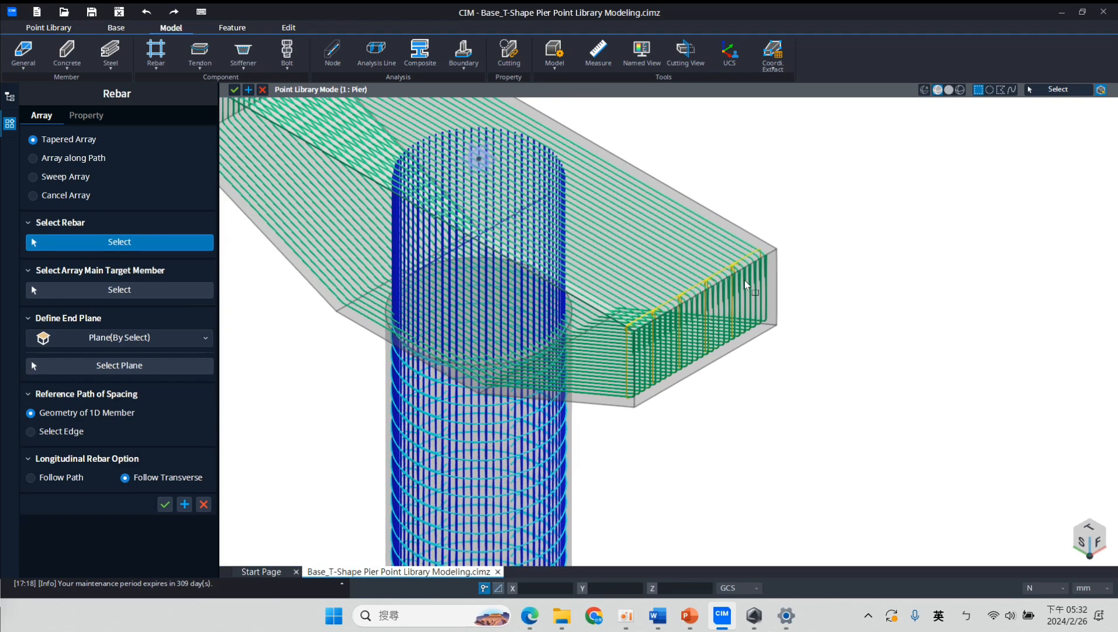
scroll(754, 279, down, 2)
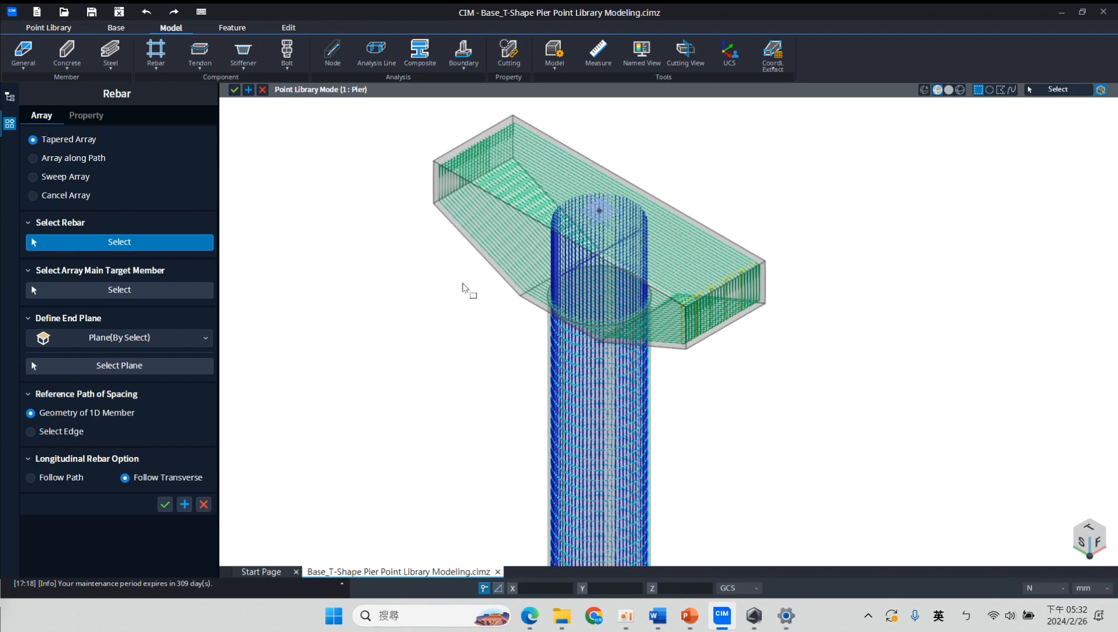
scroll(681, 344, up, 3)
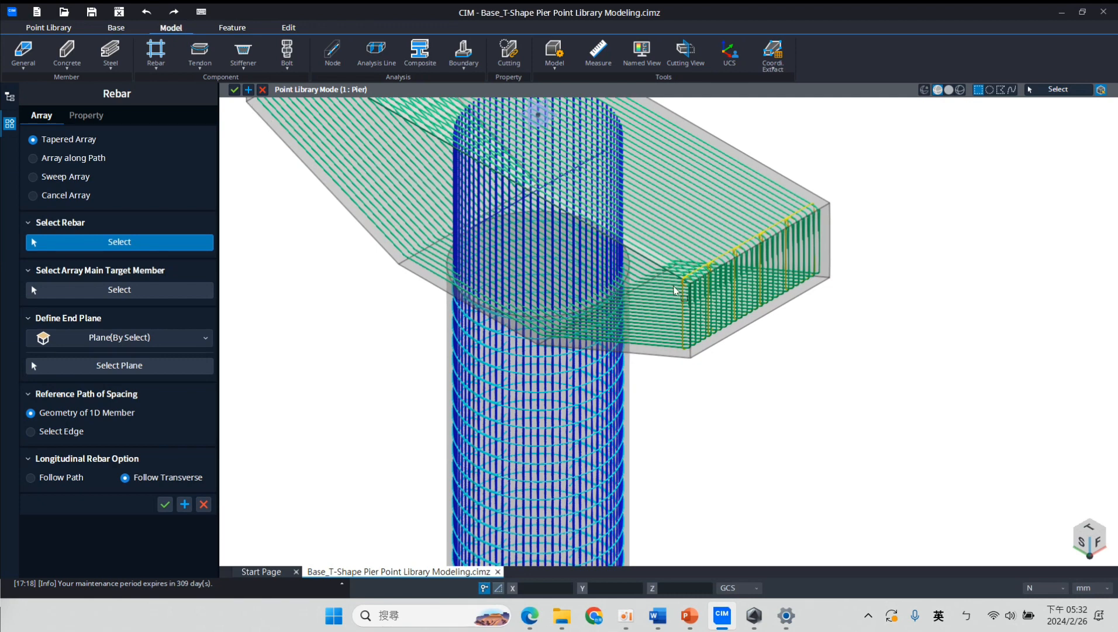
middle_drag(690, 304, 768, 375)
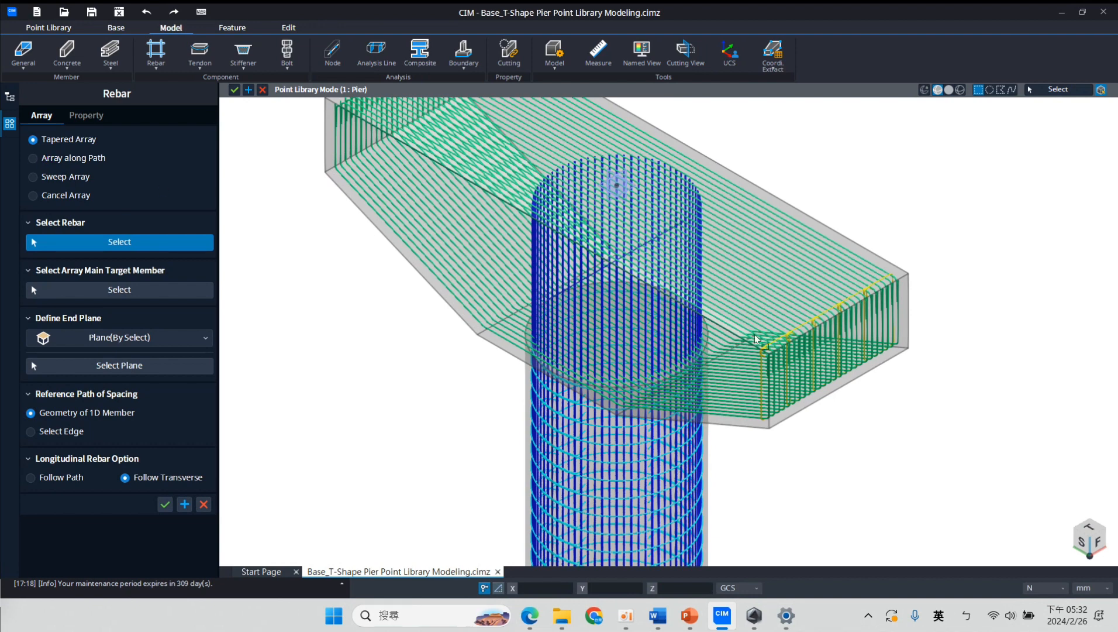
click(764, 365)
scroll(468, 310, down, 3)
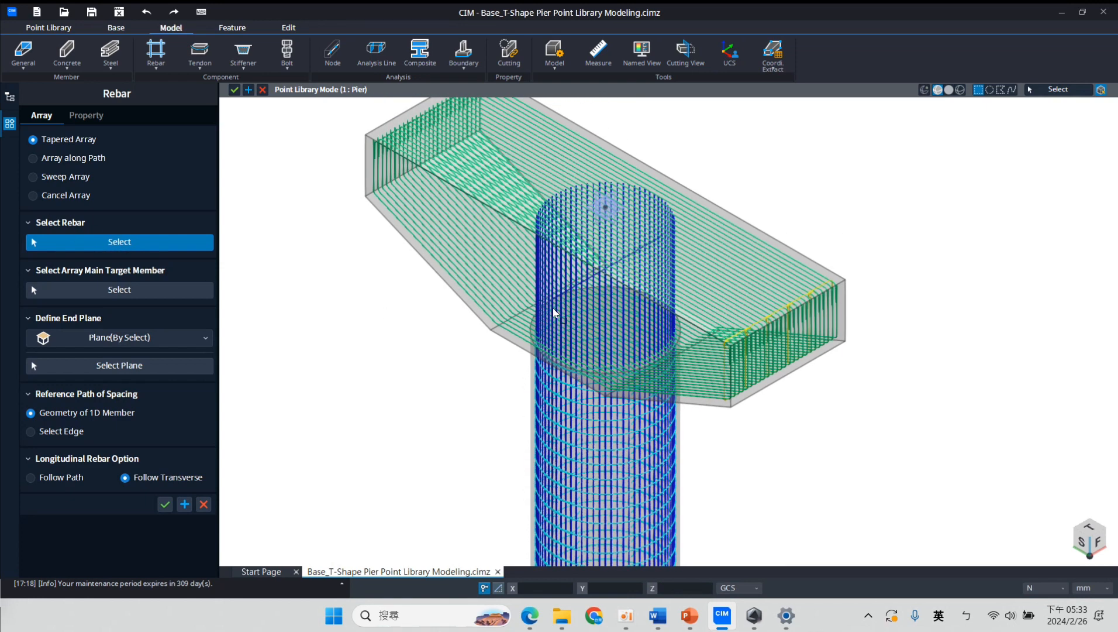
drag(645, 170, 864, 452)
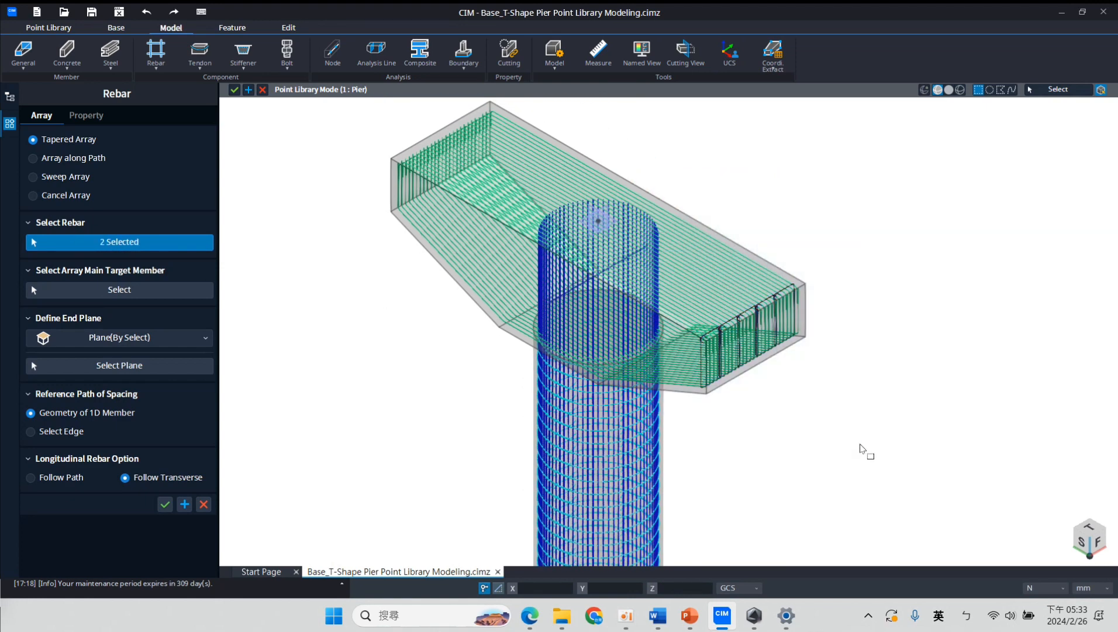
Define the array's end plane by selecting the cap's end face opposite the C3 and C4 rebars
click(117, 365)
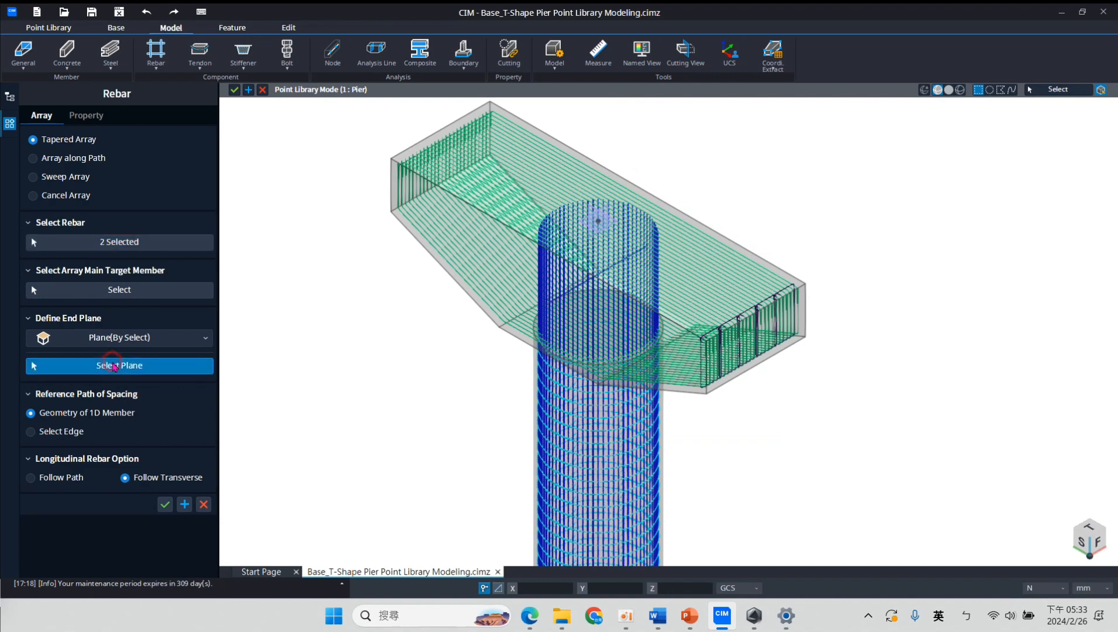
middle_drag(367, 269, 712, 303)
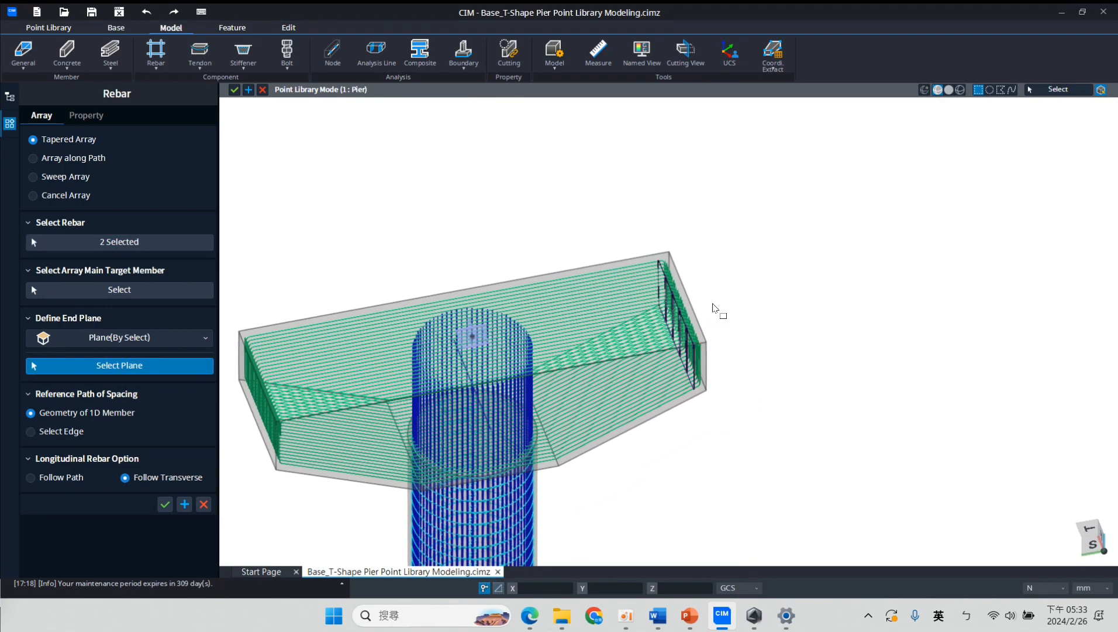
middle_drag(370, 458, 732, 400)
scroll(614, 372, up, 5)
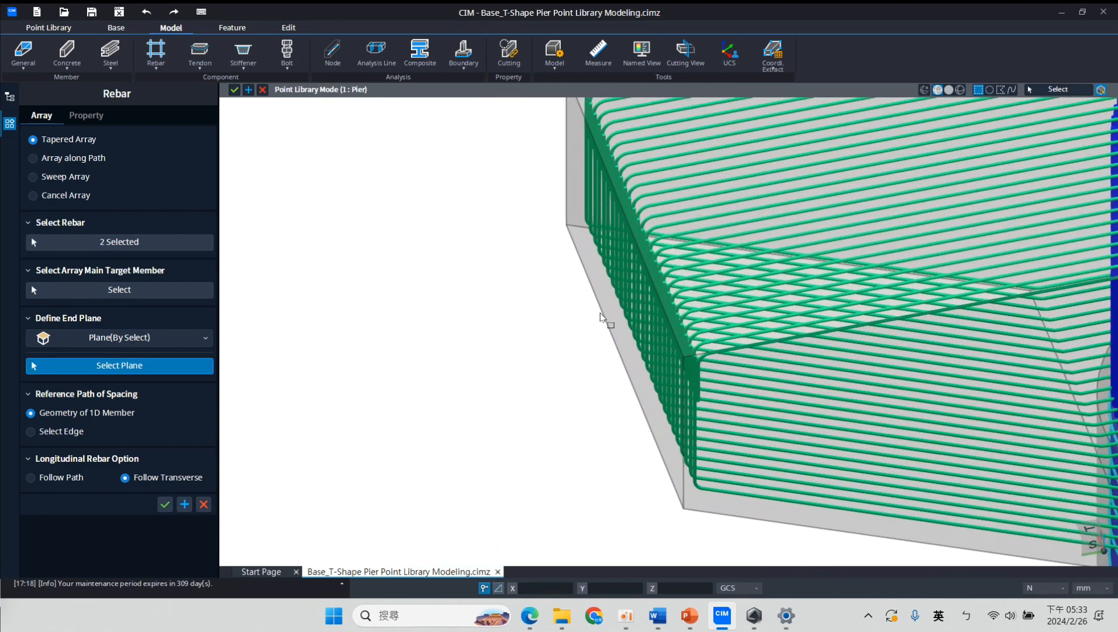
middle_drag(559, 290, 638, 319)
click(574, 324)
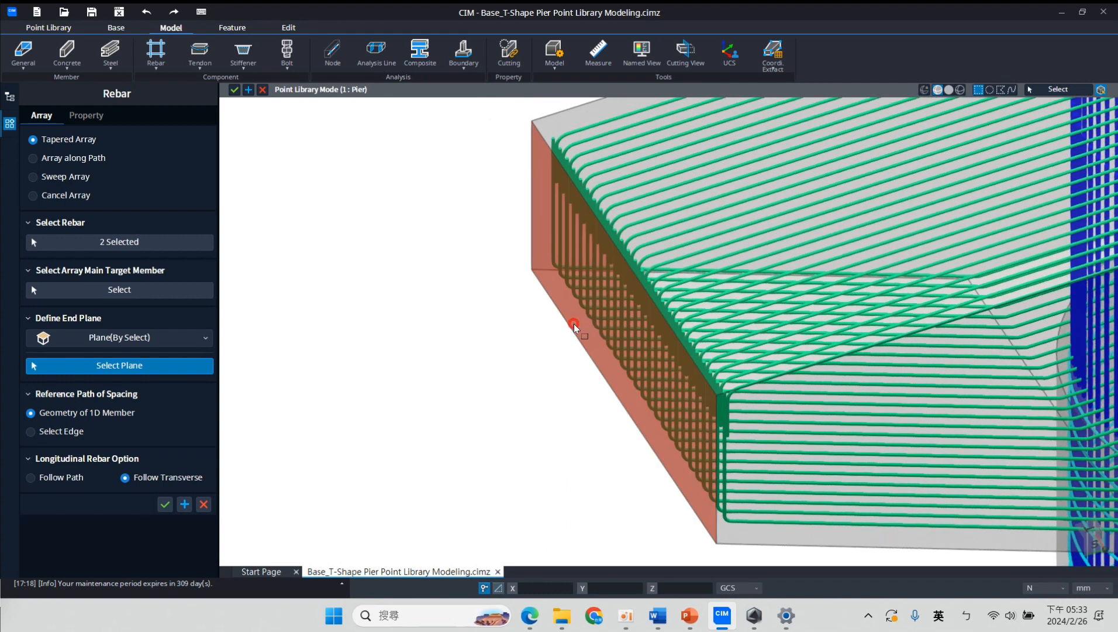
Base the spacing's reference path on a selected edge, using the cap's long upper edge
click(30, 431)
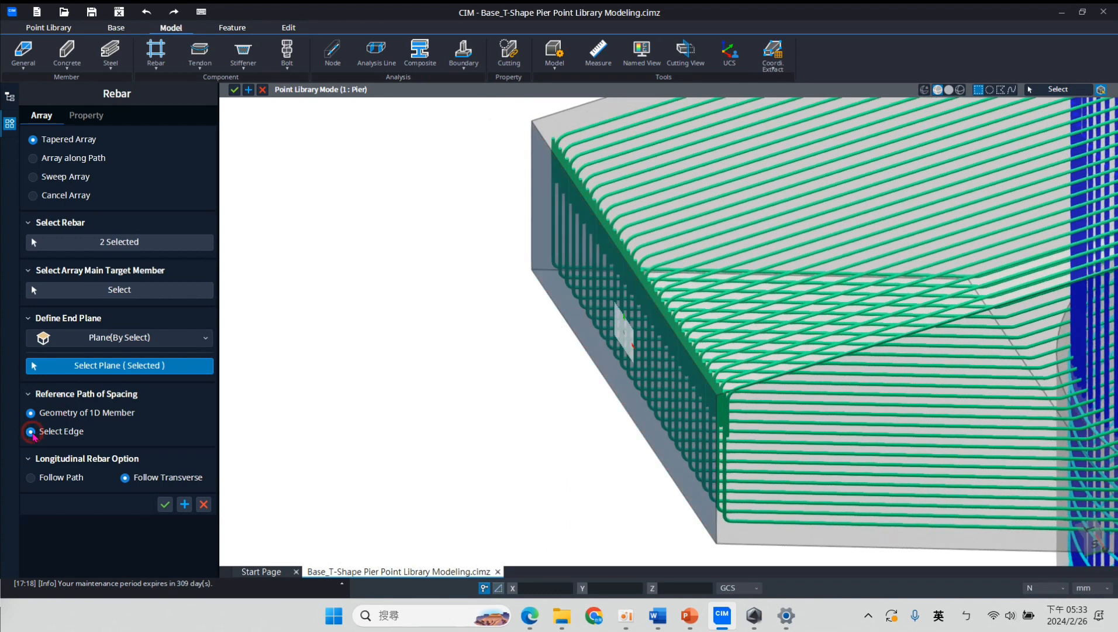
scroll(441, 361, down, 3)
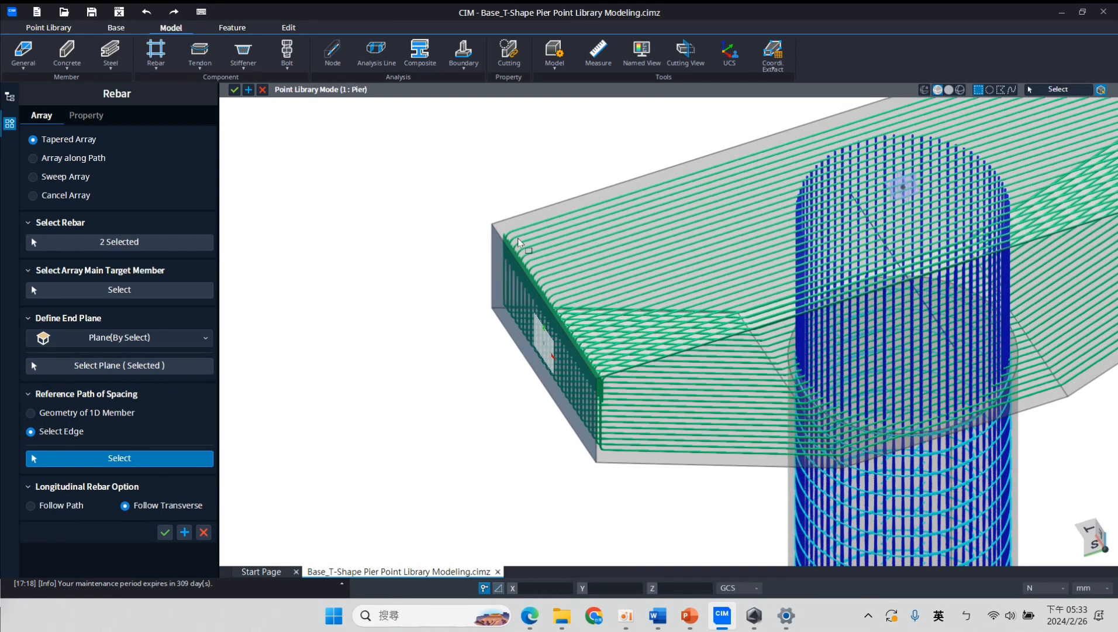
click(550, 210)
middle_drag(602, 155, 302, 185)
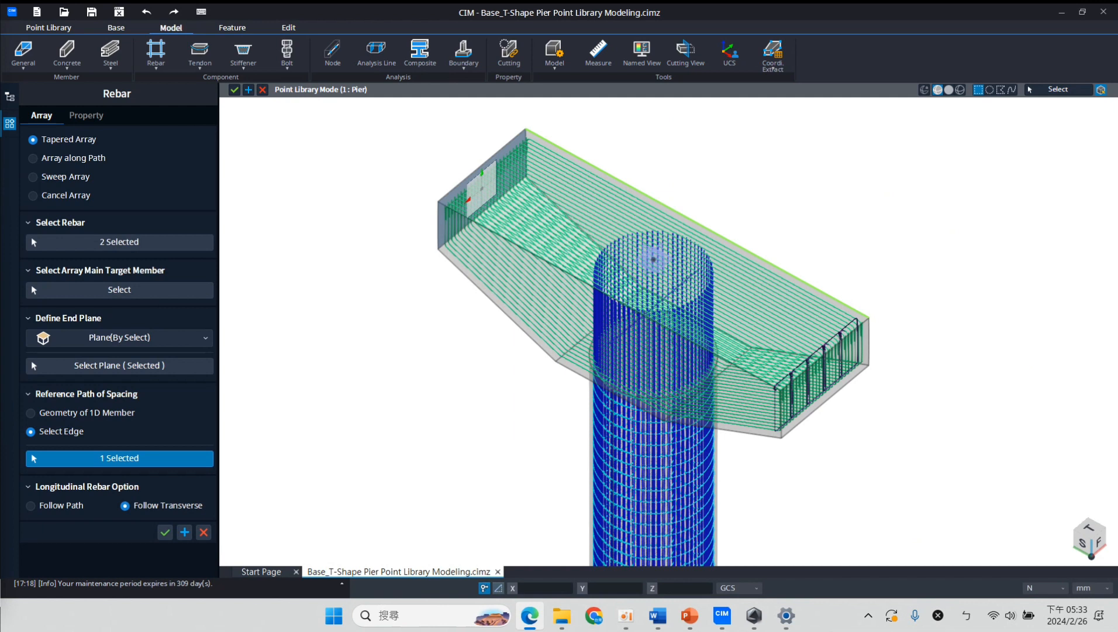
Set the Pattern Spacing to 300 mm and create the tapered array of the shear rebars
click(86, 116)
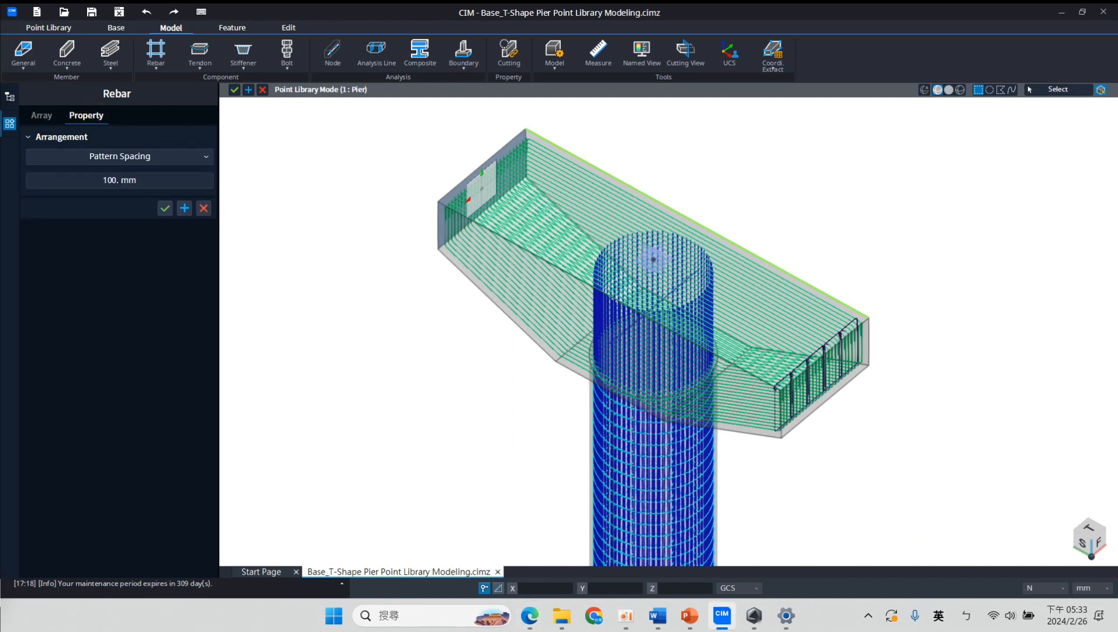
click(156, 177)
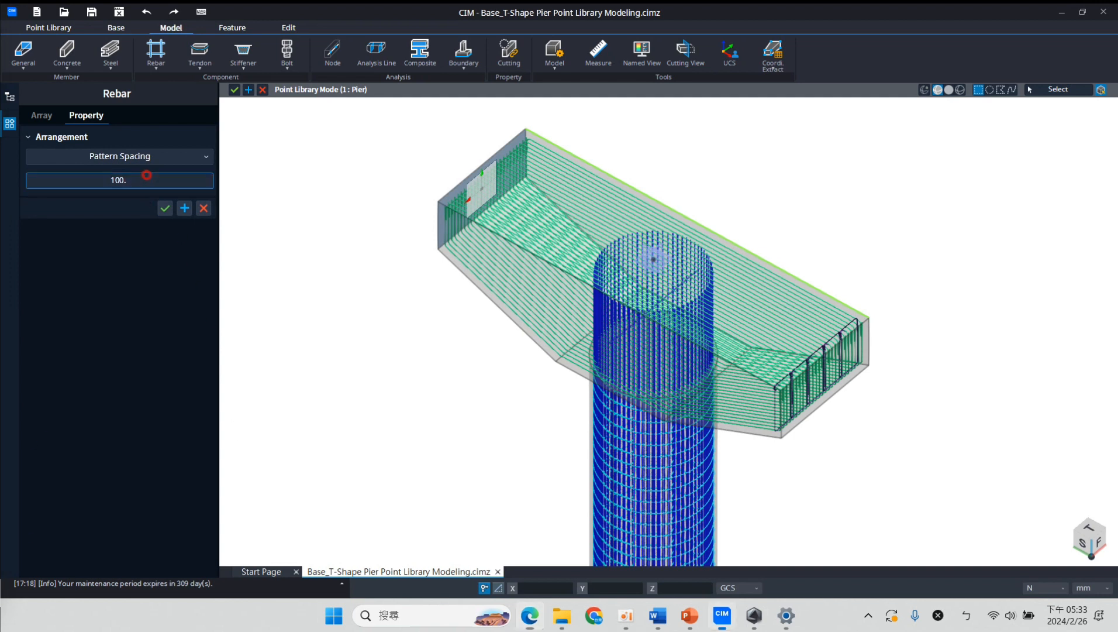
text(300)
key(Return)
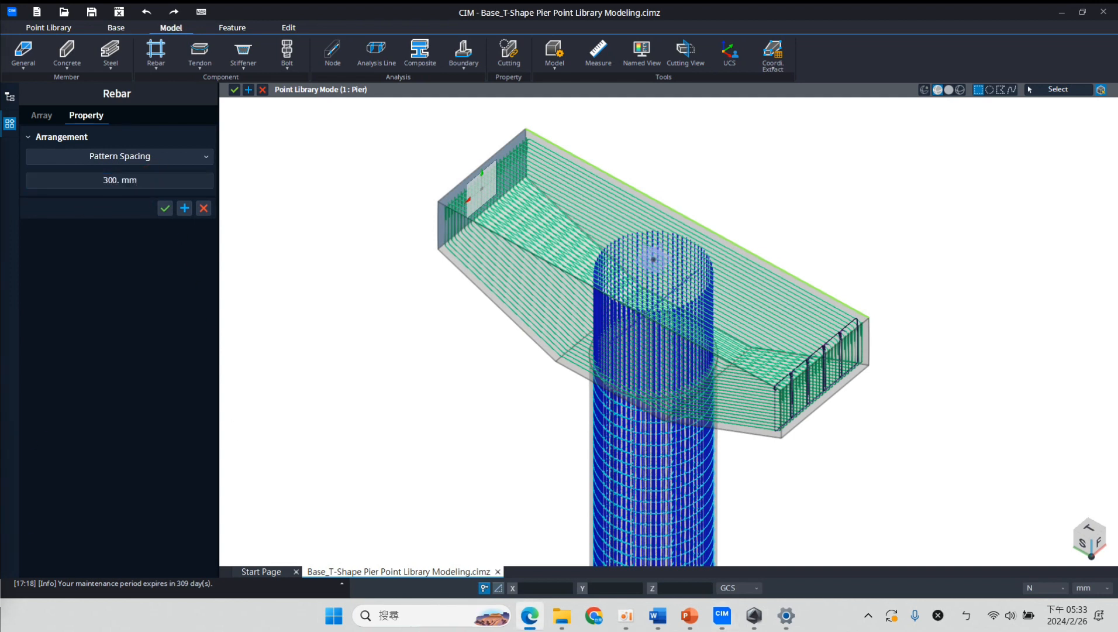
click(164, 208)
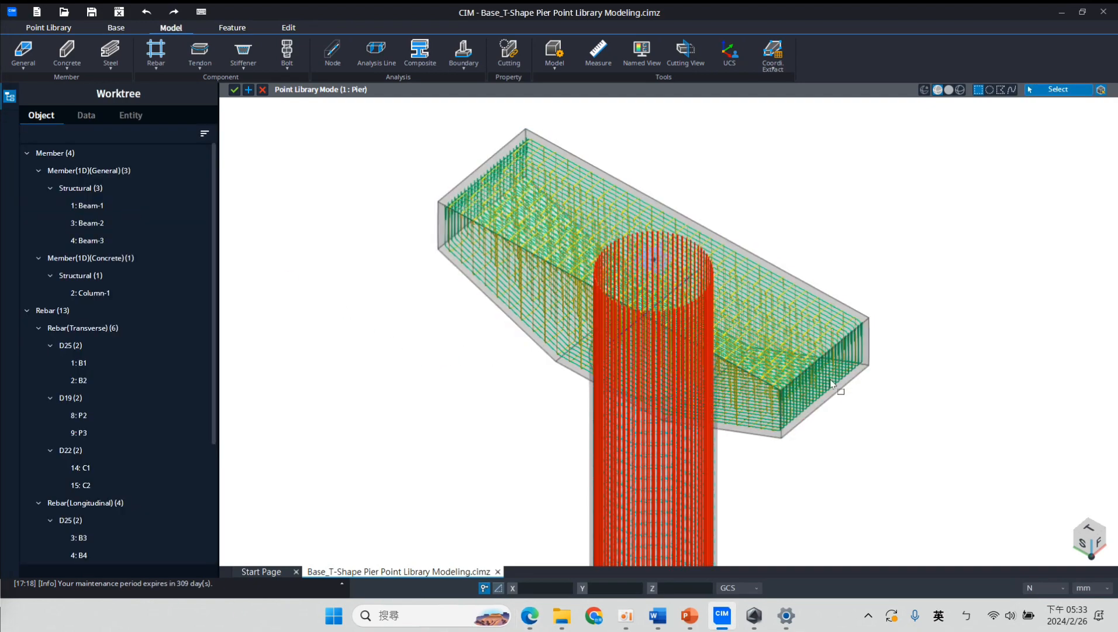
Examine the arrayed shear rebars in the cap and the pier's whole reinforcement from cap to footing
middle_drag(930, 436, 968, 264)
scroll(586, 326, up, 5)
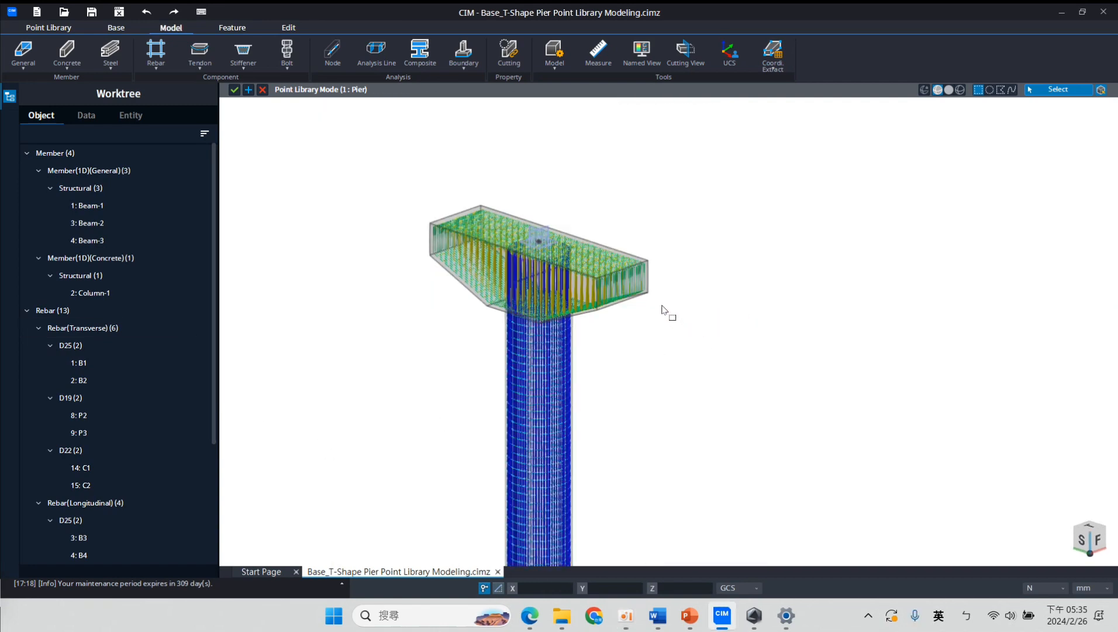
middle_drag(717, 325, 784, 332)
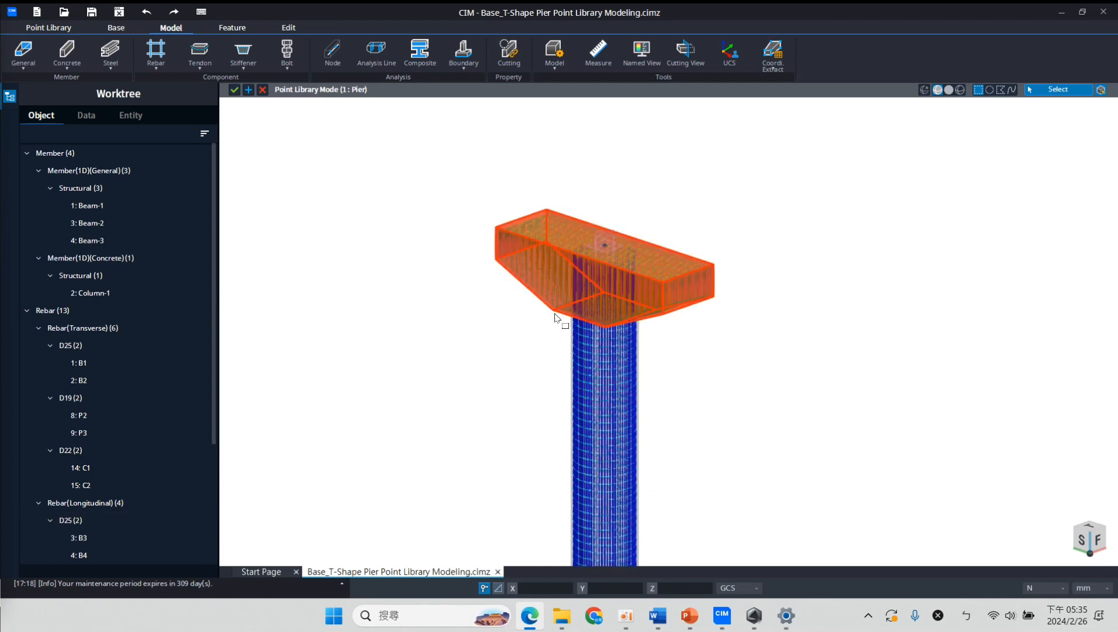
scroll(734, 350, down, 3)
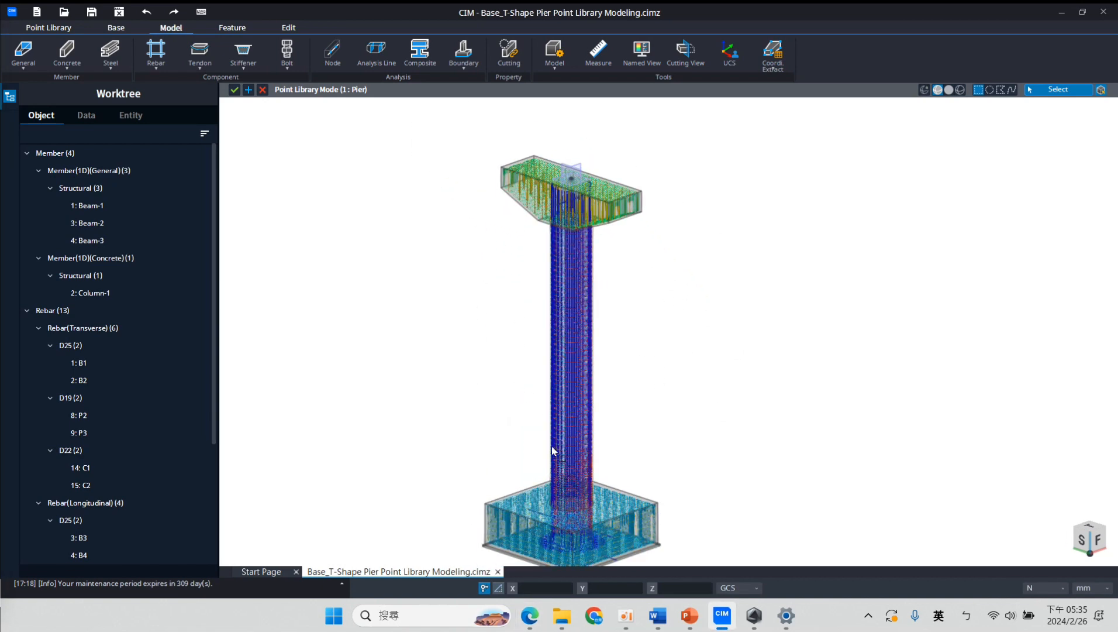
click(594, 293)
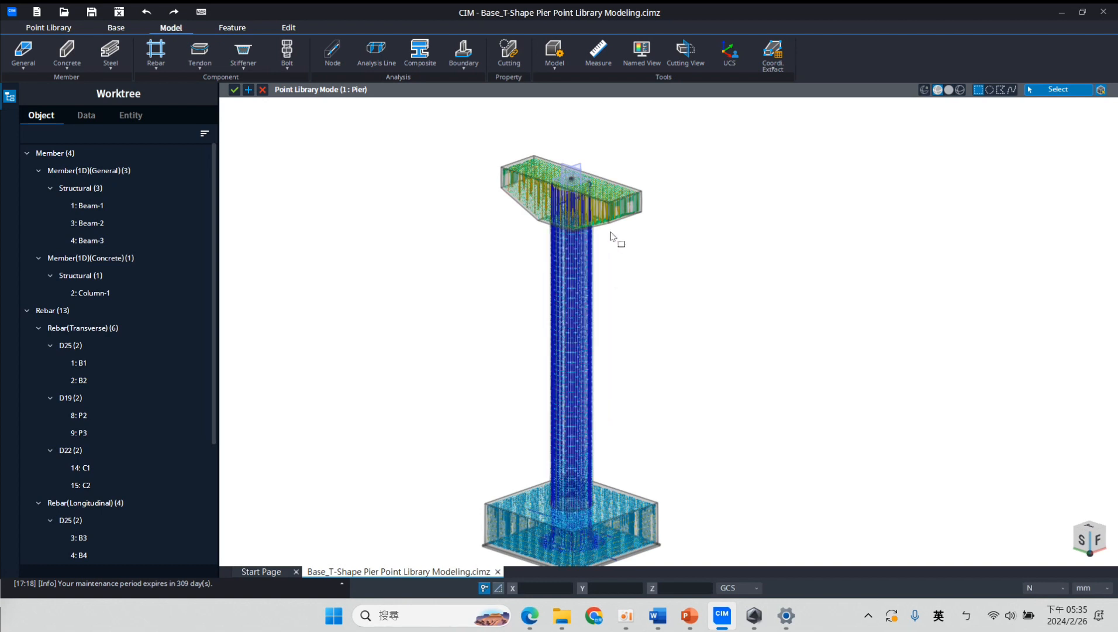
middle_drag(647, 327, 754, 209)
middle_drag(534, 295, 466, 406)
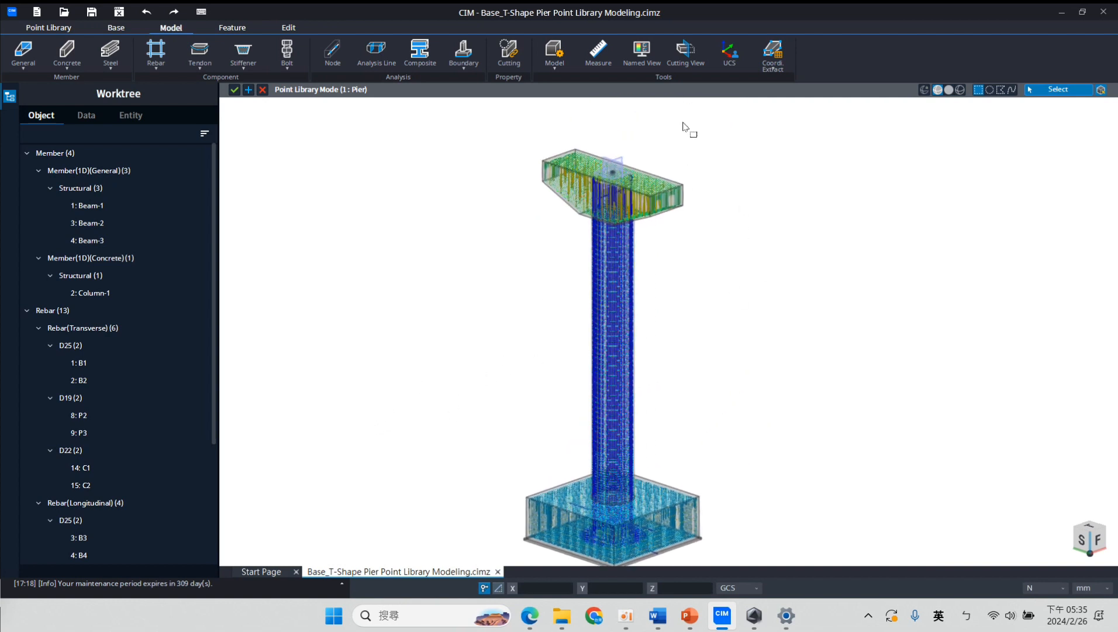
middle_drag(782, 429, 722, 354)
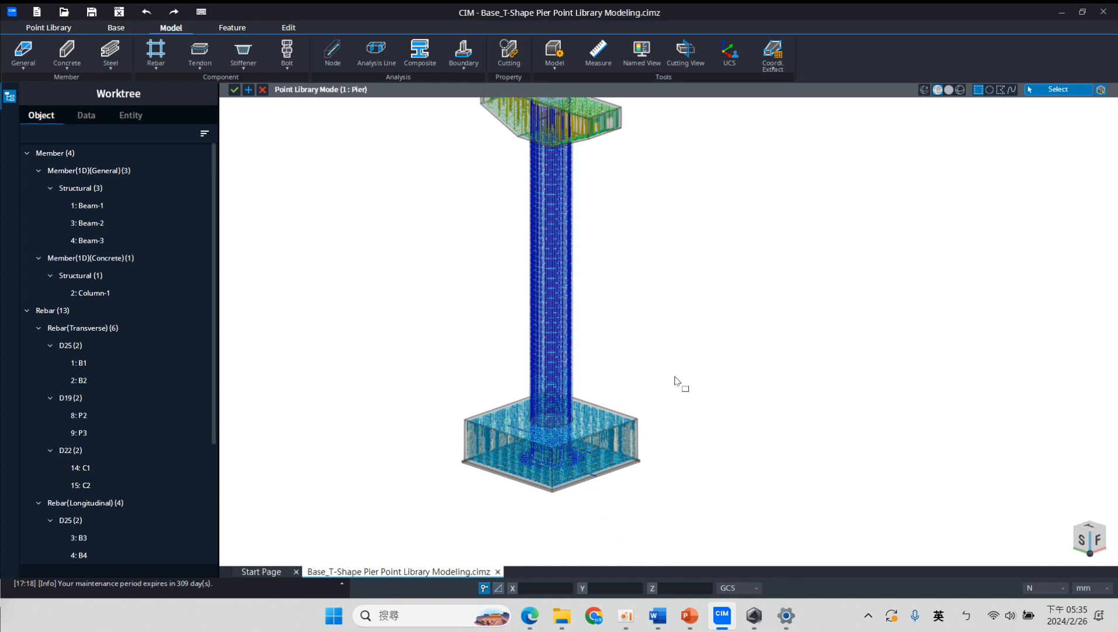
middle_drag(682, 269, 744, 367)
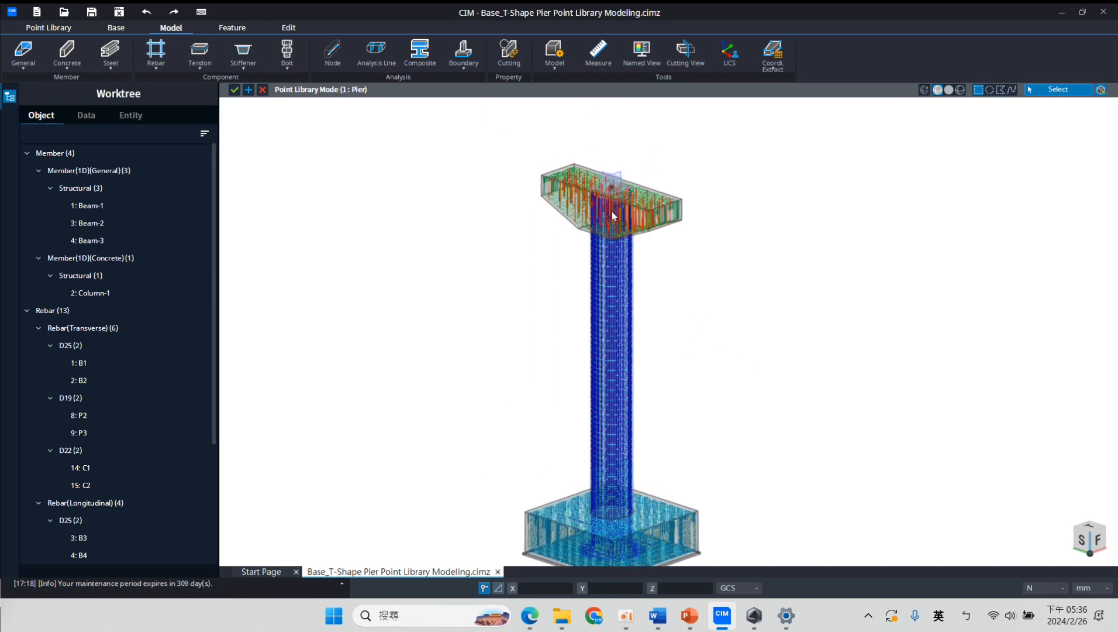
scroll(563, 193, up, 5)
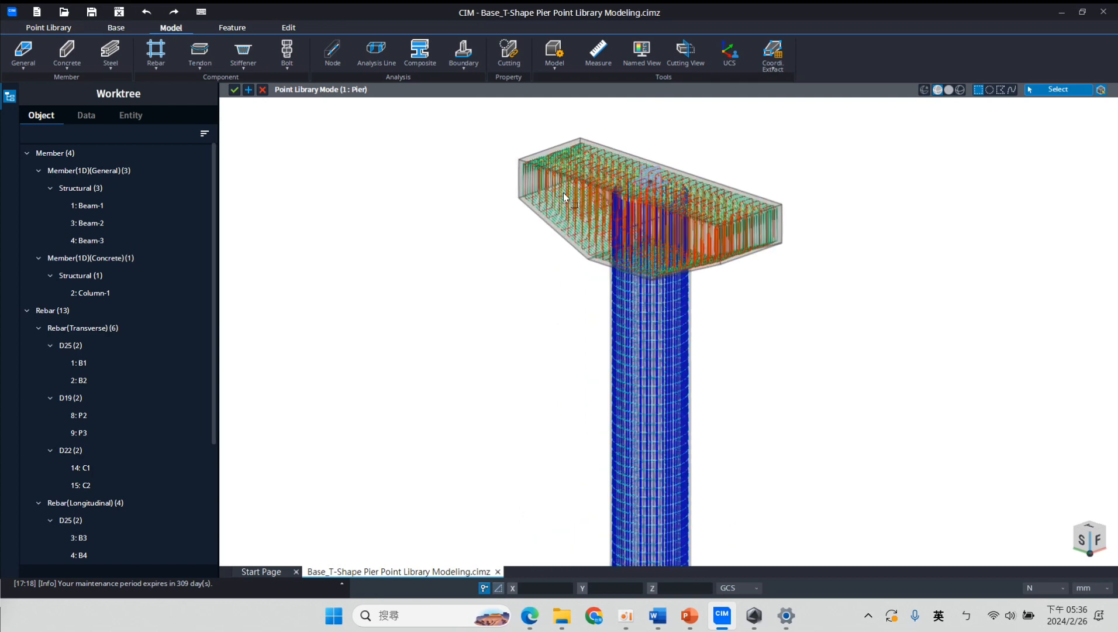
middle_drag(563, 192, 542, 263)
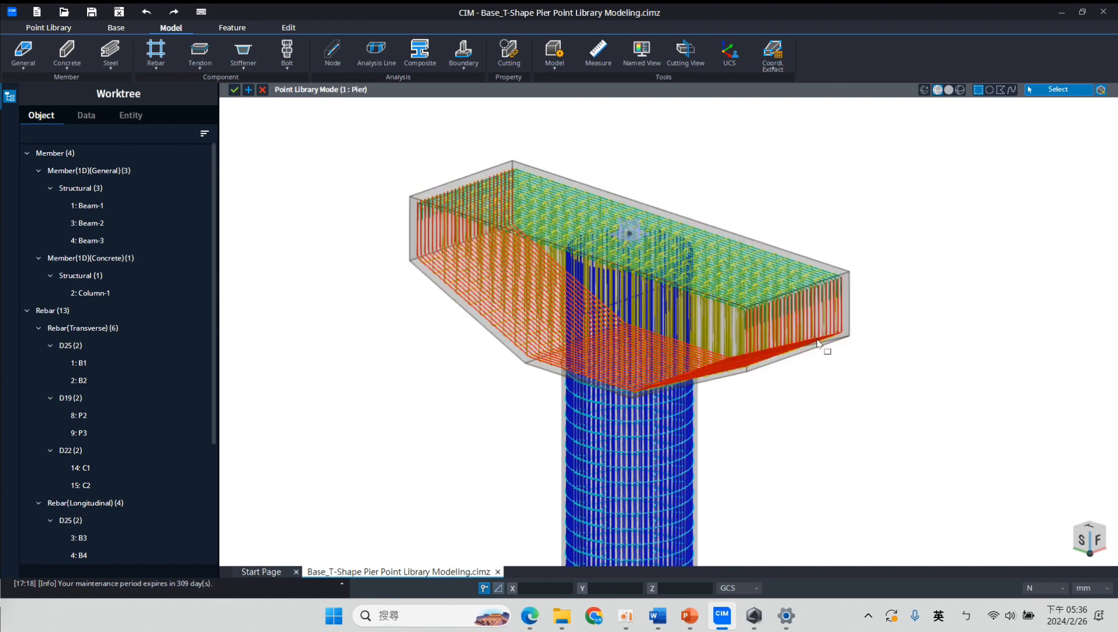
click(284, 28)
click(237, 28)
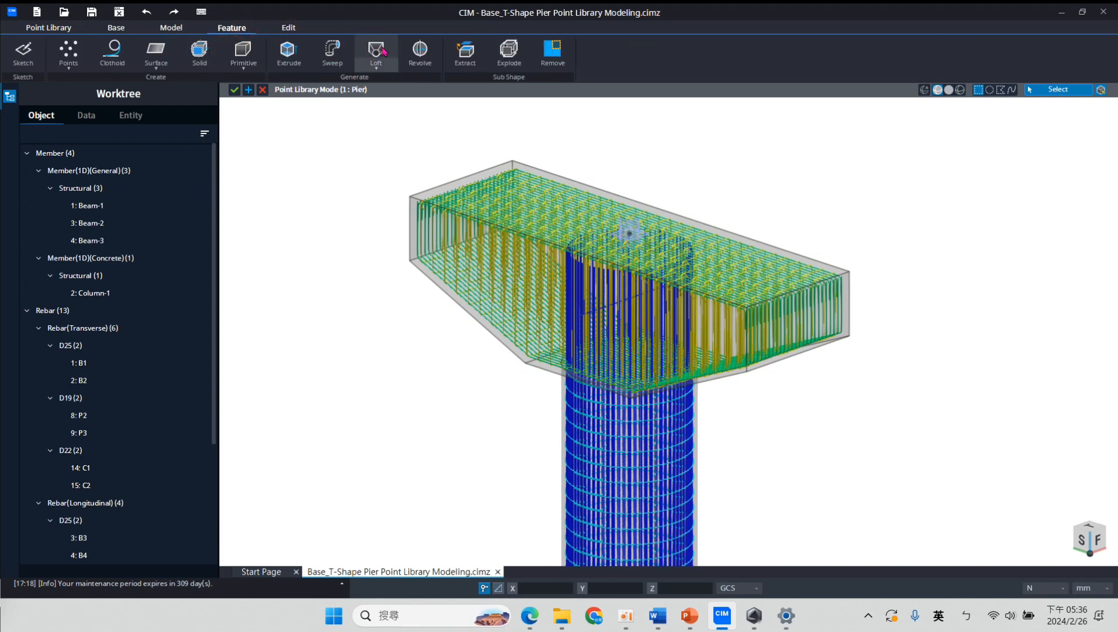
scroll(534, 257, down, 3)
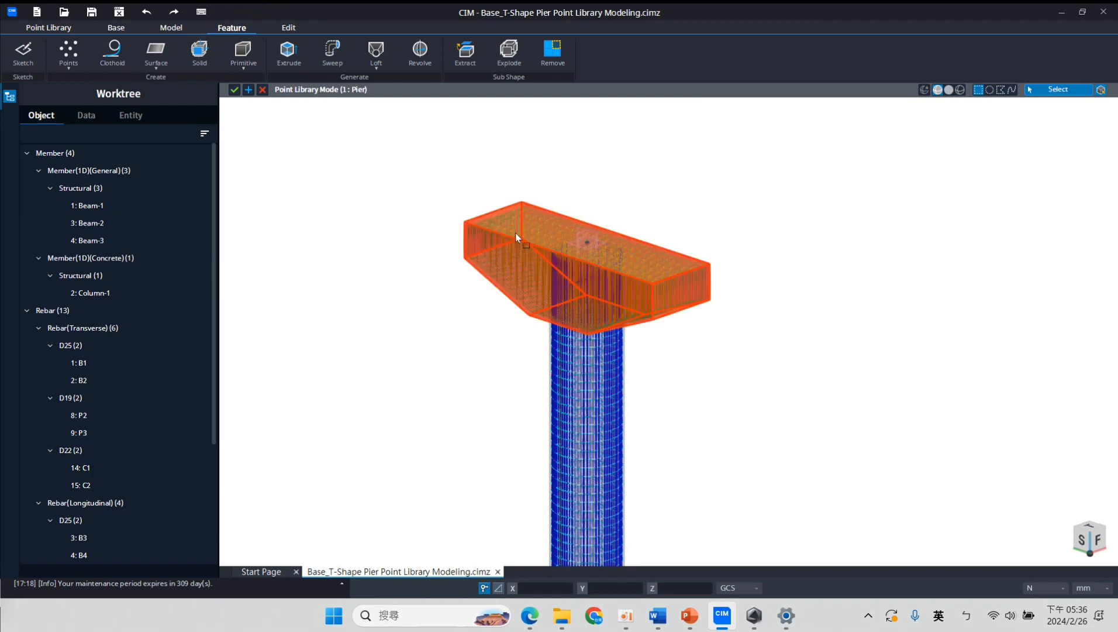
middle_drag(661, 359, 647, 292)
Finish Point Library Mode for the Pier and show the project's library, material and rebar specification data
click(235, 92)
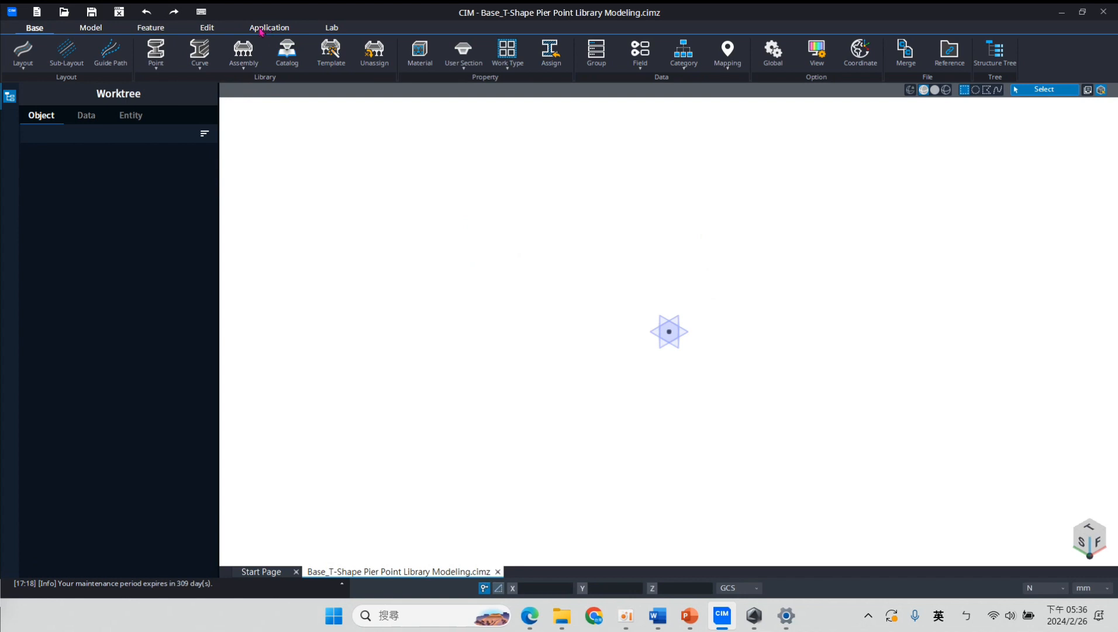
click(270, 28)
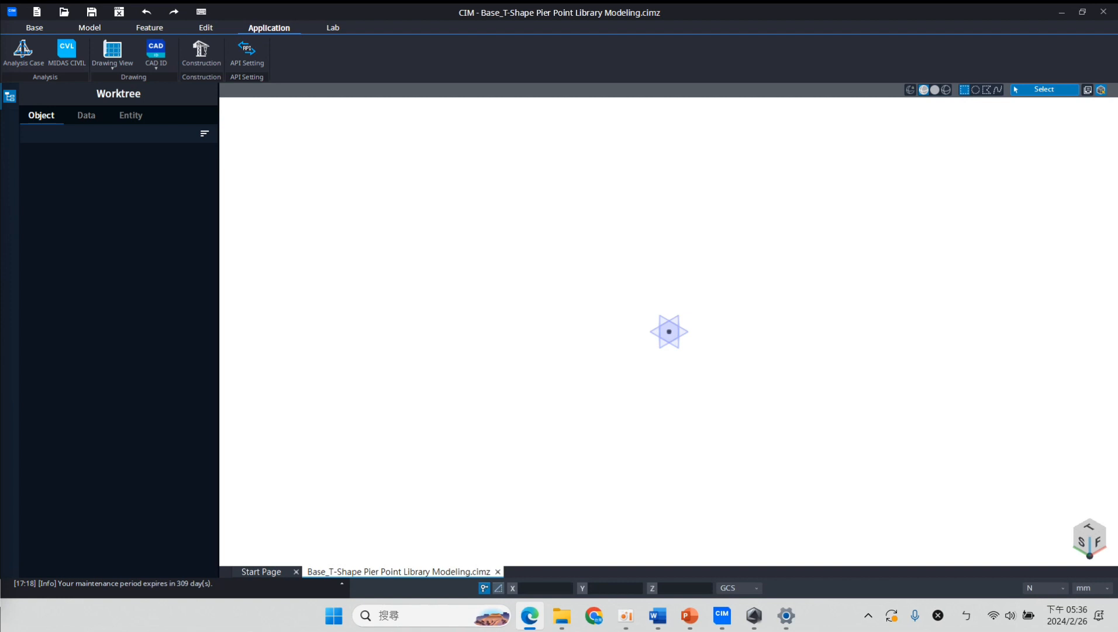
click(86, 116)
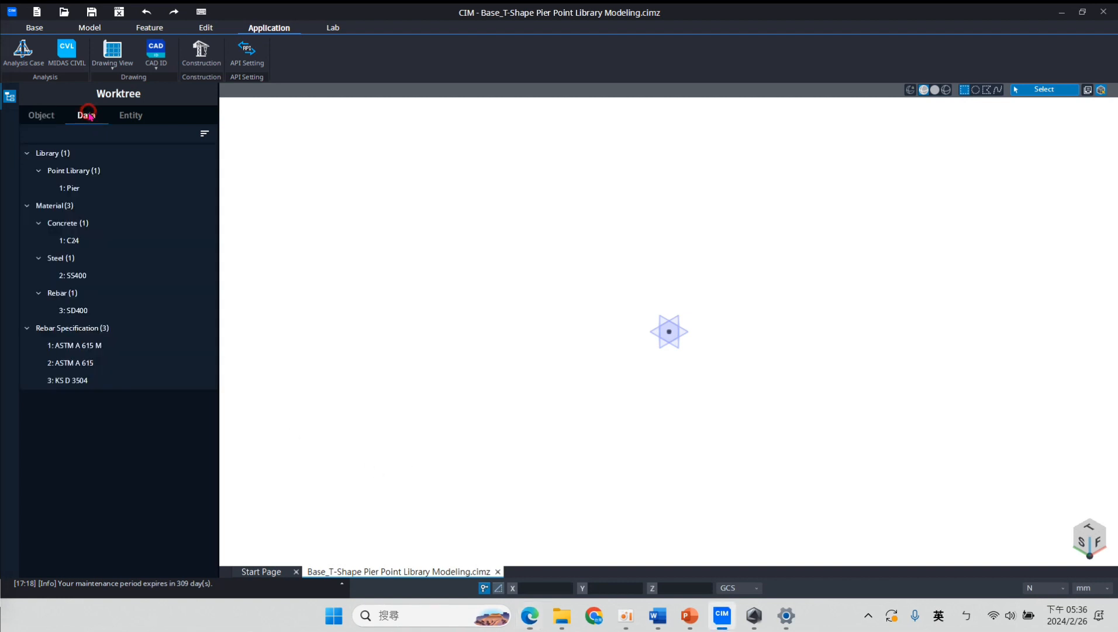
Reopen the Pier point library for modification and bring the whole pier into view
right_click(76, 194)
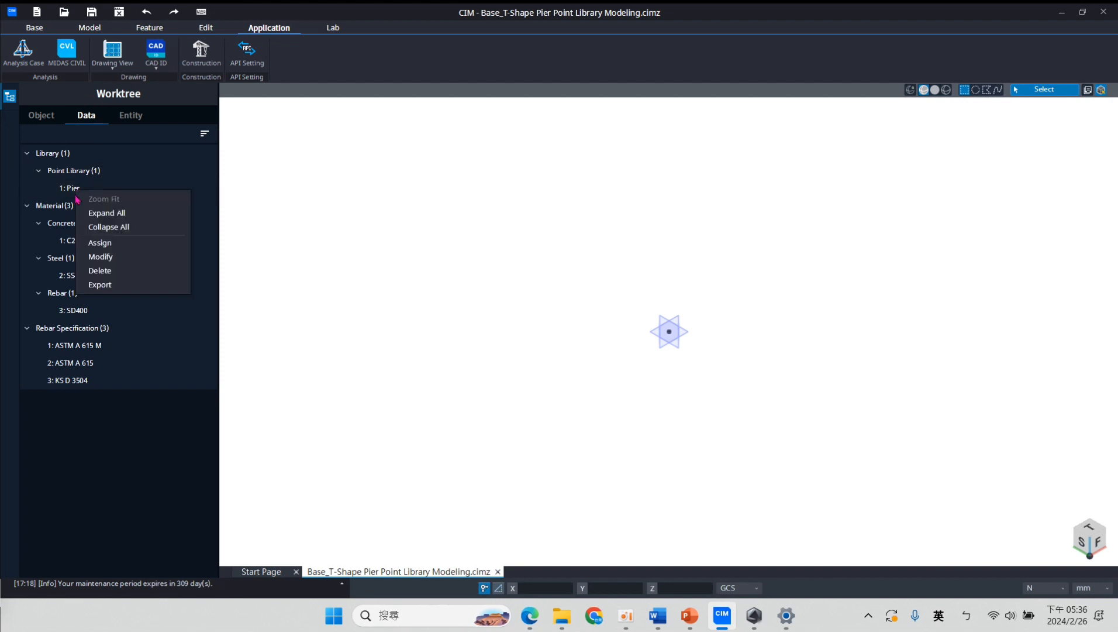
click(109, 258)
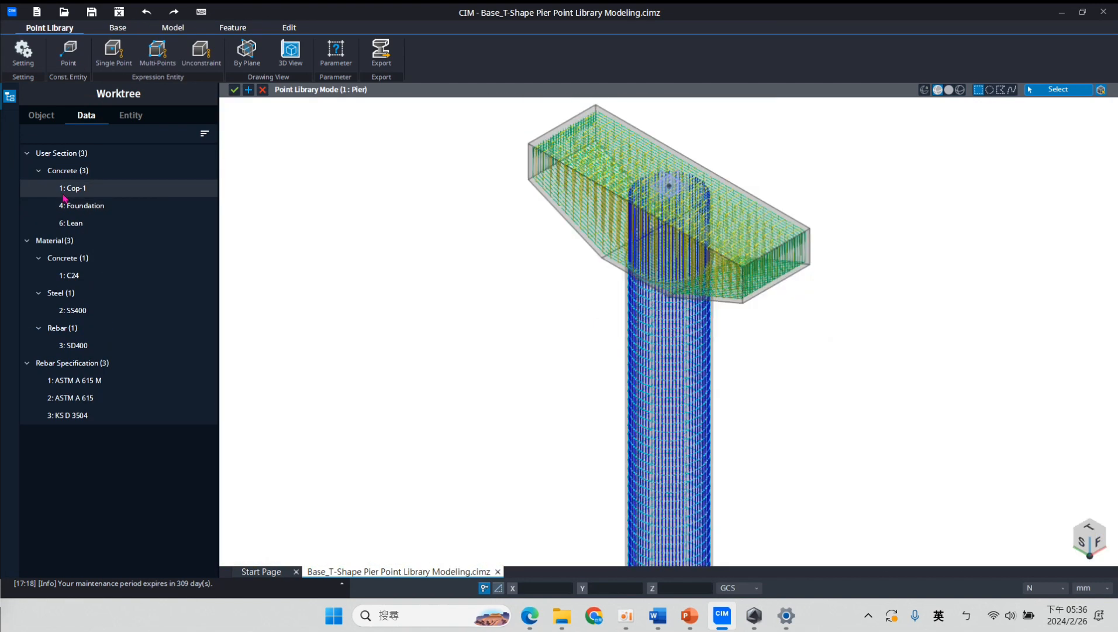
middle_drag(596, 364, 514, 359)
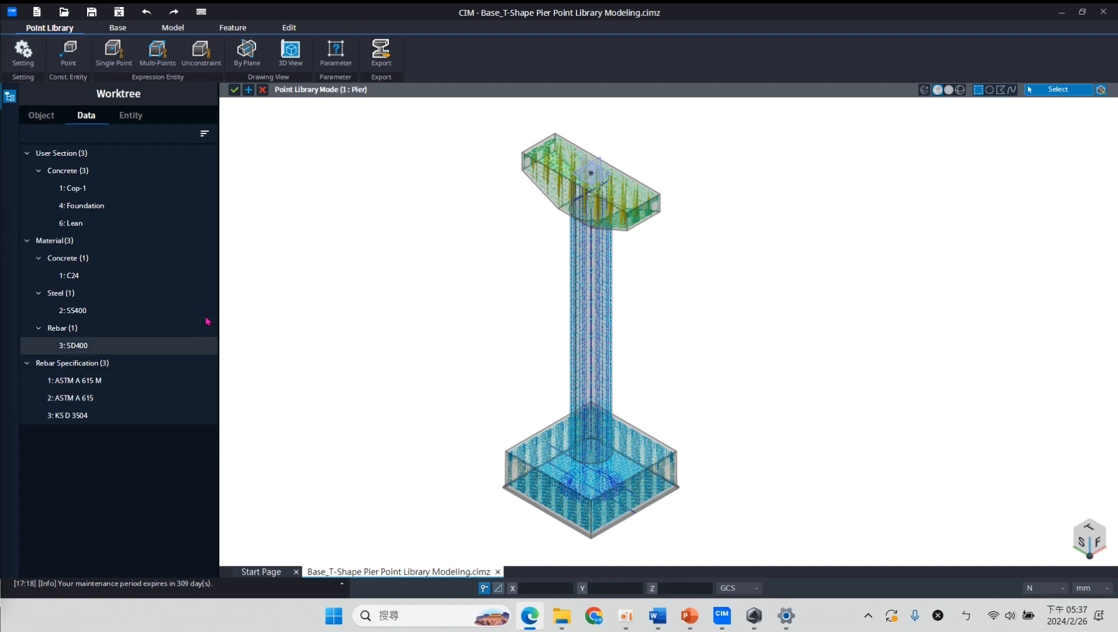
Create a constraint point by coordinates at X 0, Y 0, Z 0 mm
click(69, 50)
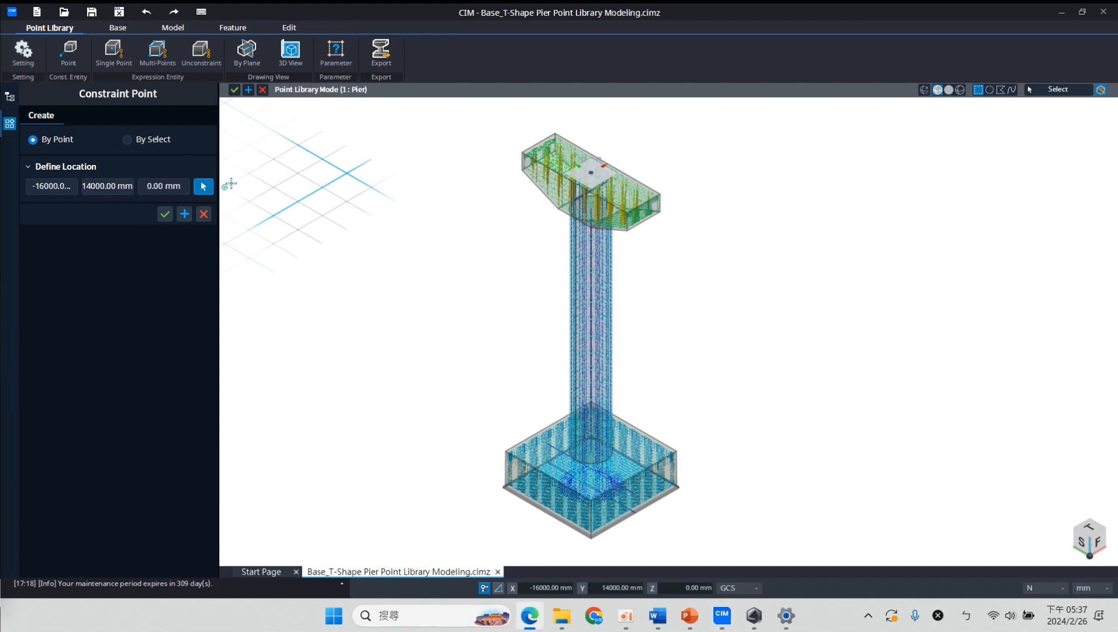
click(75, 185)
key(ctrl+a)
text(0)
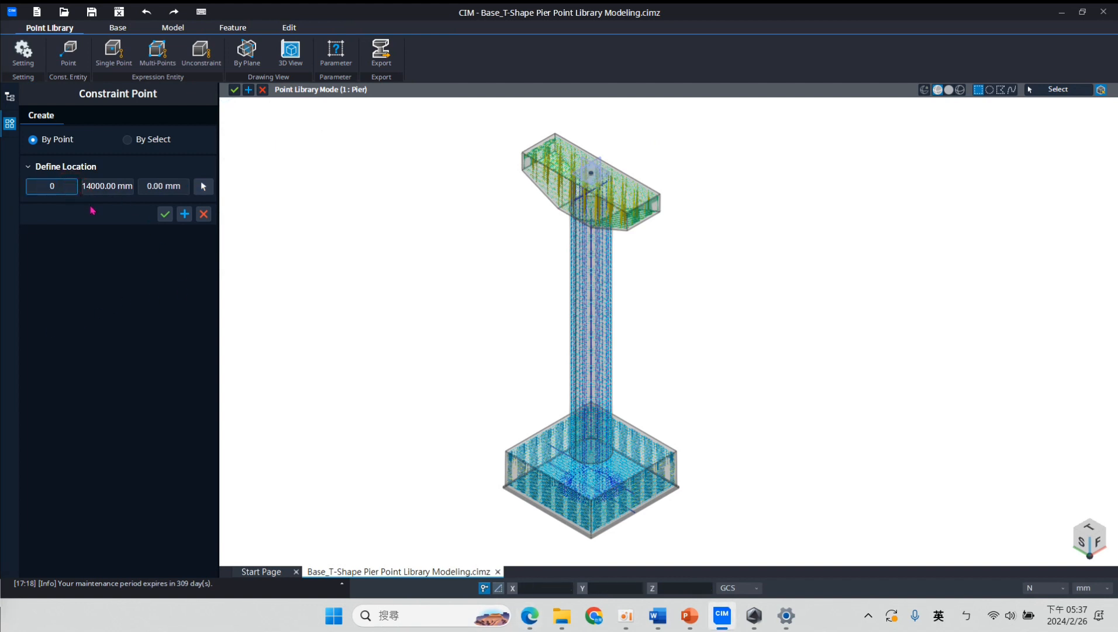
key(Tab)
text(0)
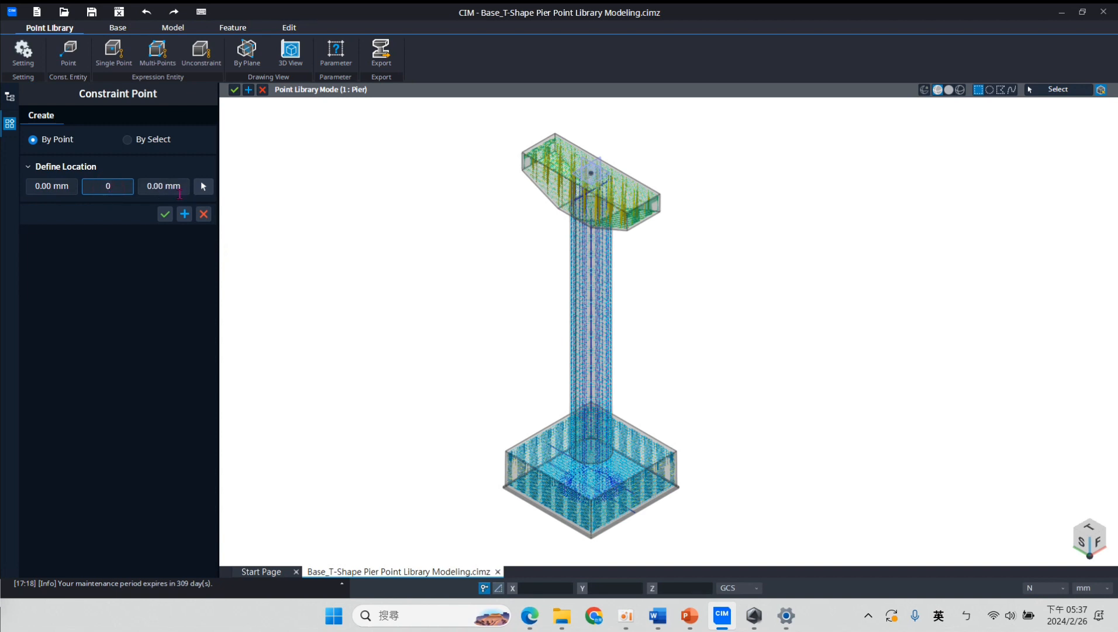
key(Tab)
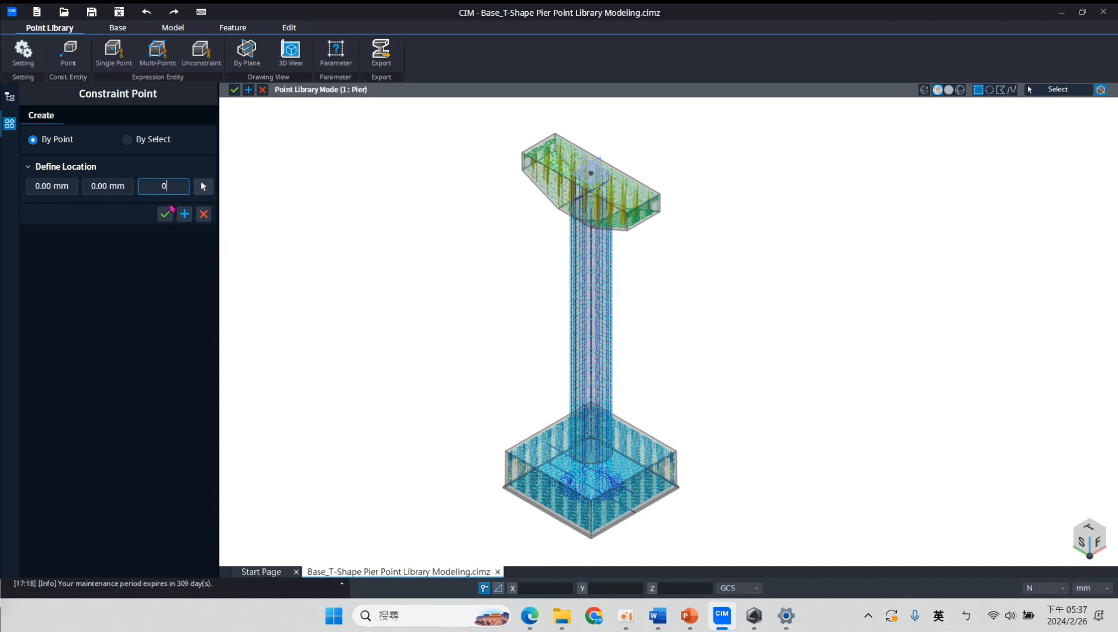
click(165, 214)
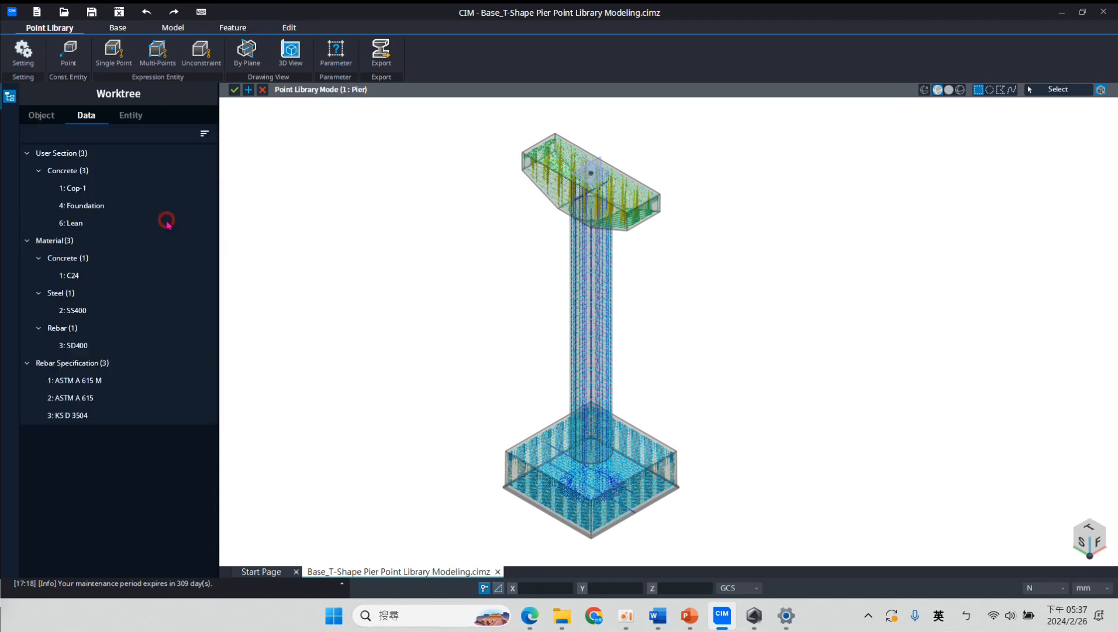
Link the pier's cap, column, footing and lean concrete to the constraint point on the cap as a single-point linked entity
click(115, 51)
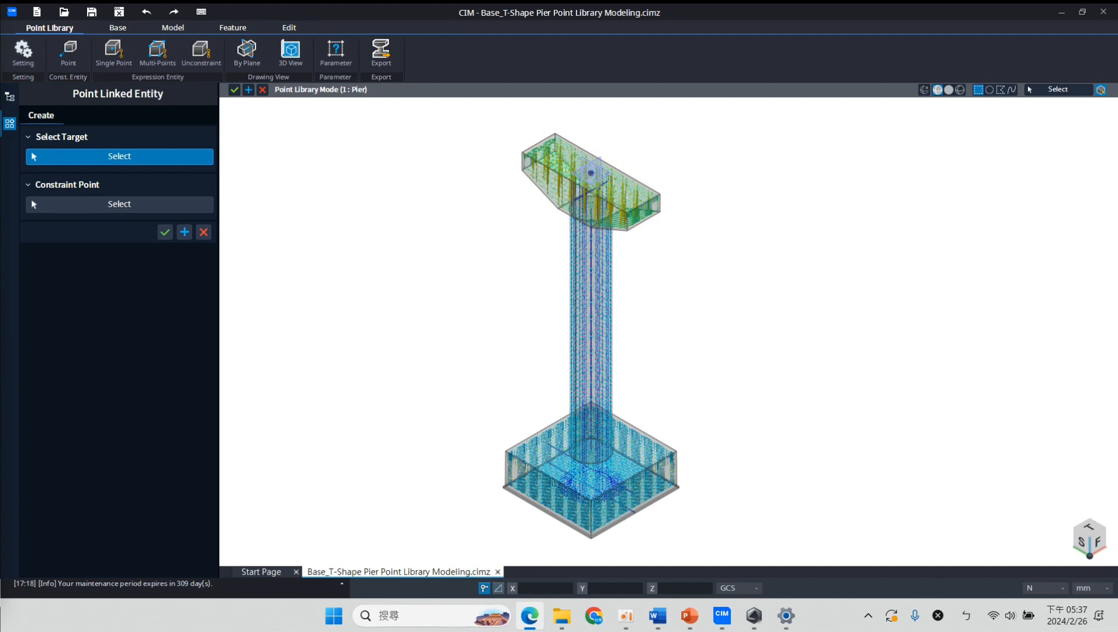
drag(404, 112, 769, 549)
click(106, 205)
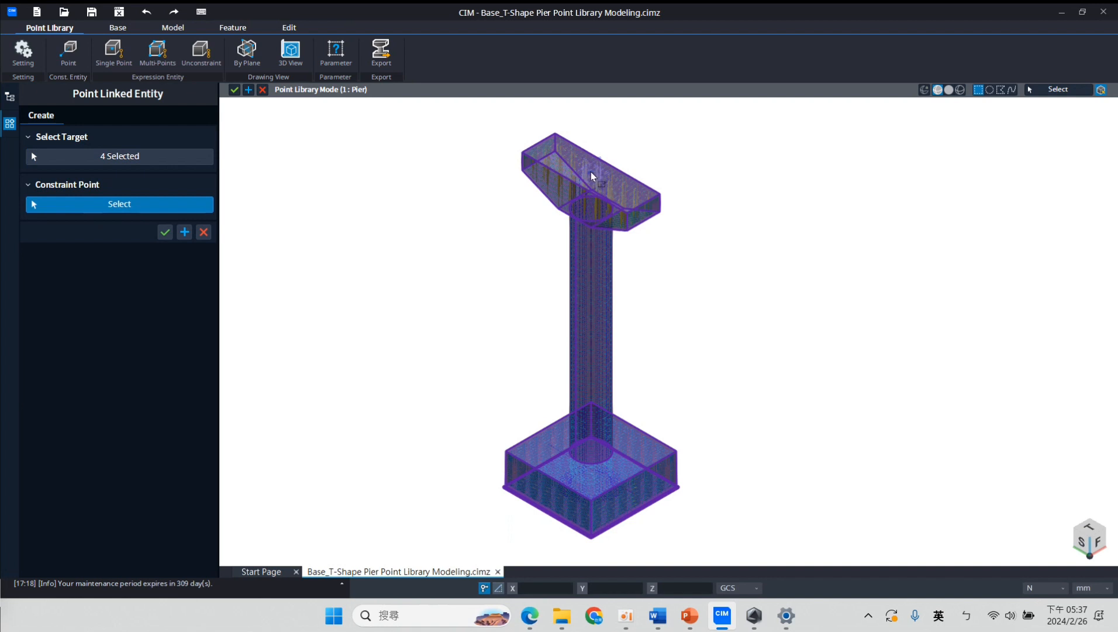
drag(577, 125, 624, 204)
click(165, 231)
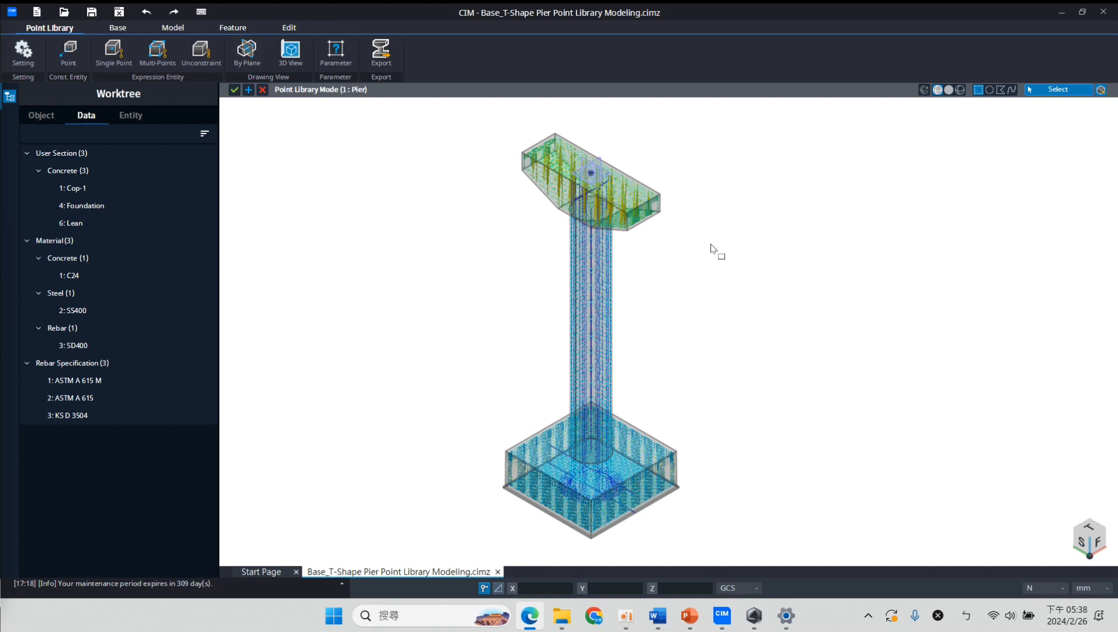
Examine the reinforced pier from the left, top, bottom, back and front, and return to the home view
middle_click(784, 241)
click(754, 228)
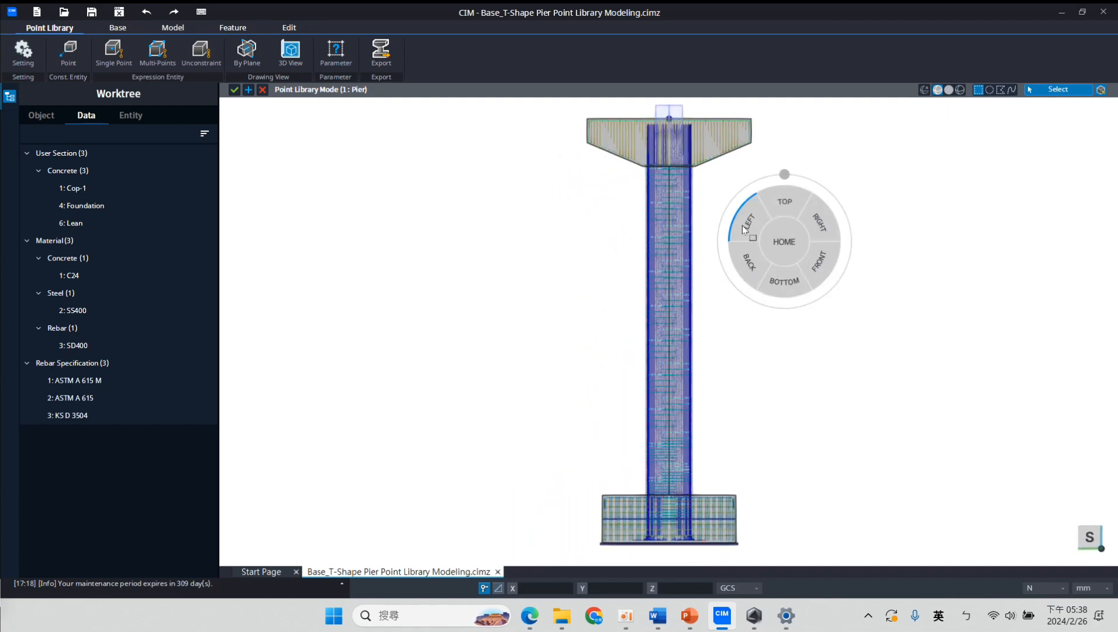
click(779, 203)
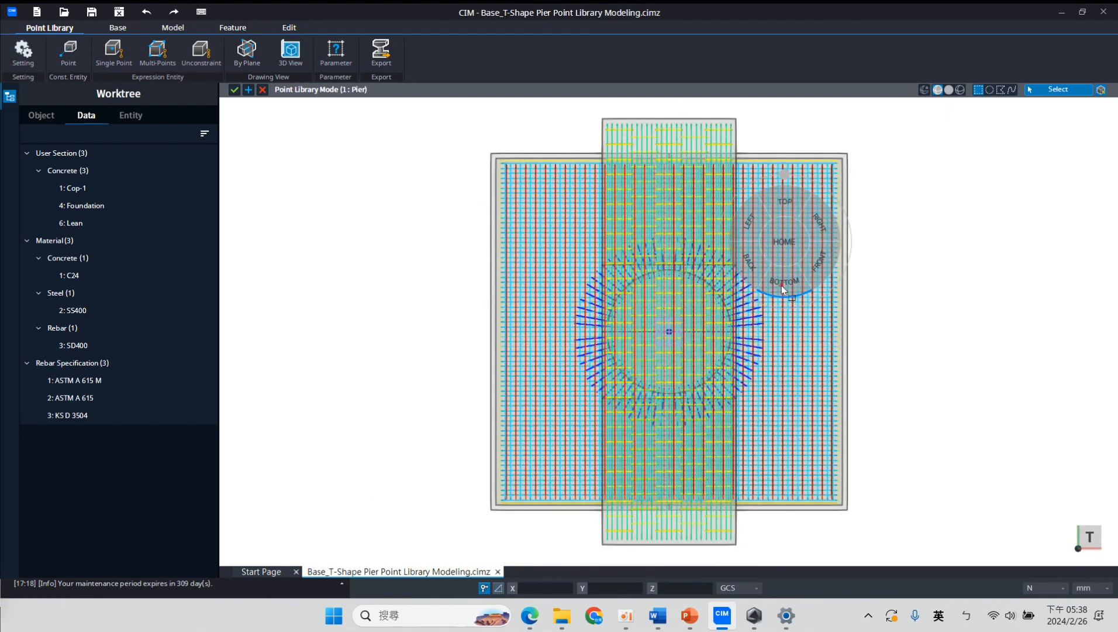
click(782, 284)
click(752, 265)
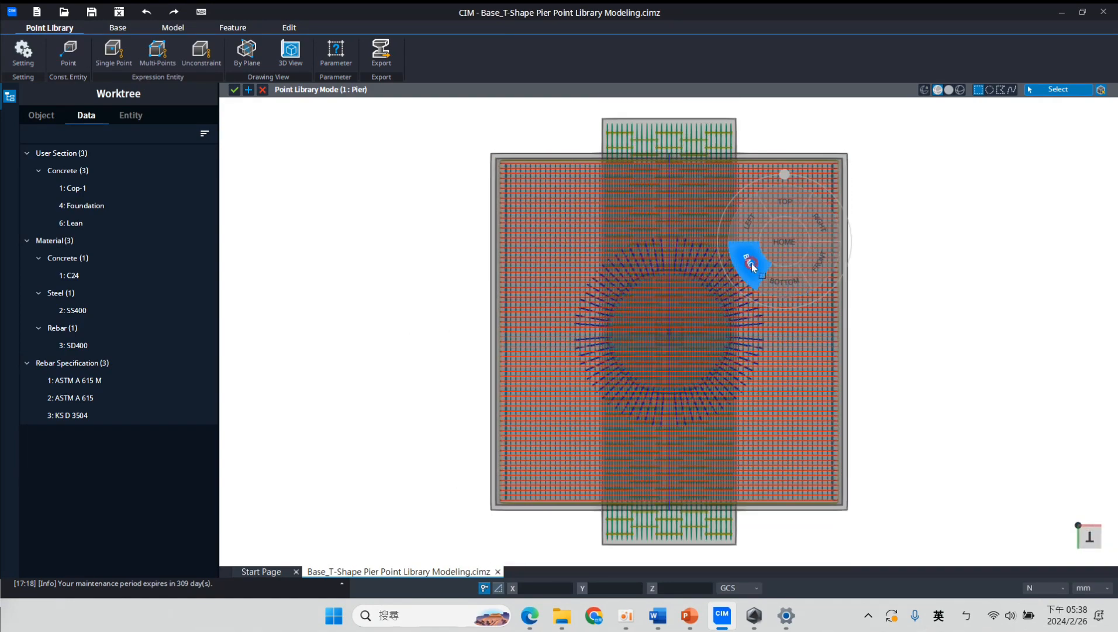
click(816, 261)
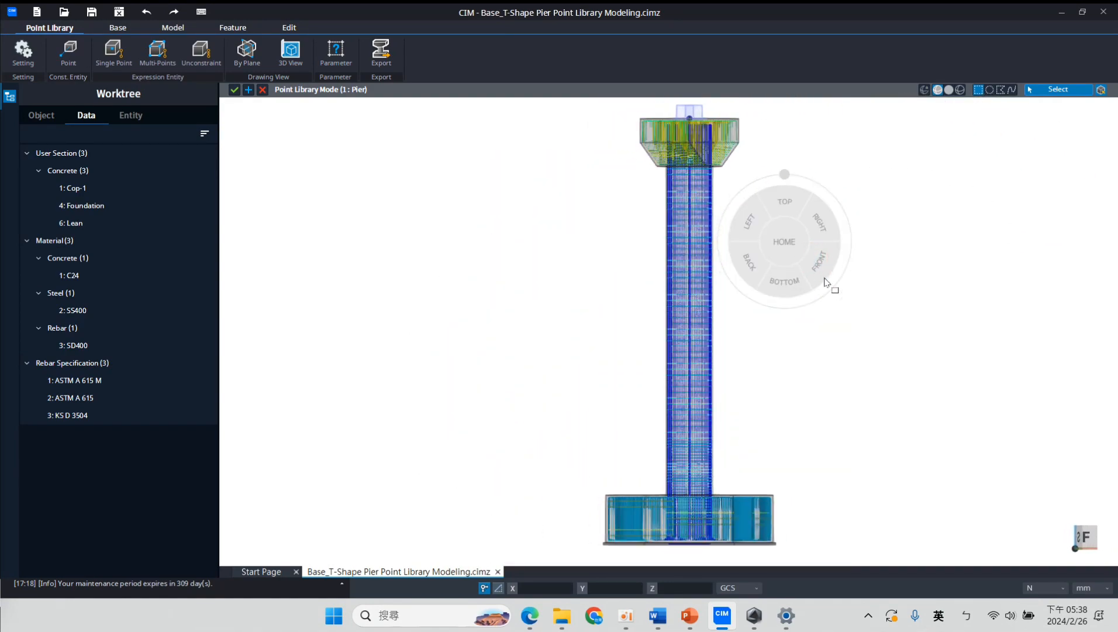
click(743, 229)
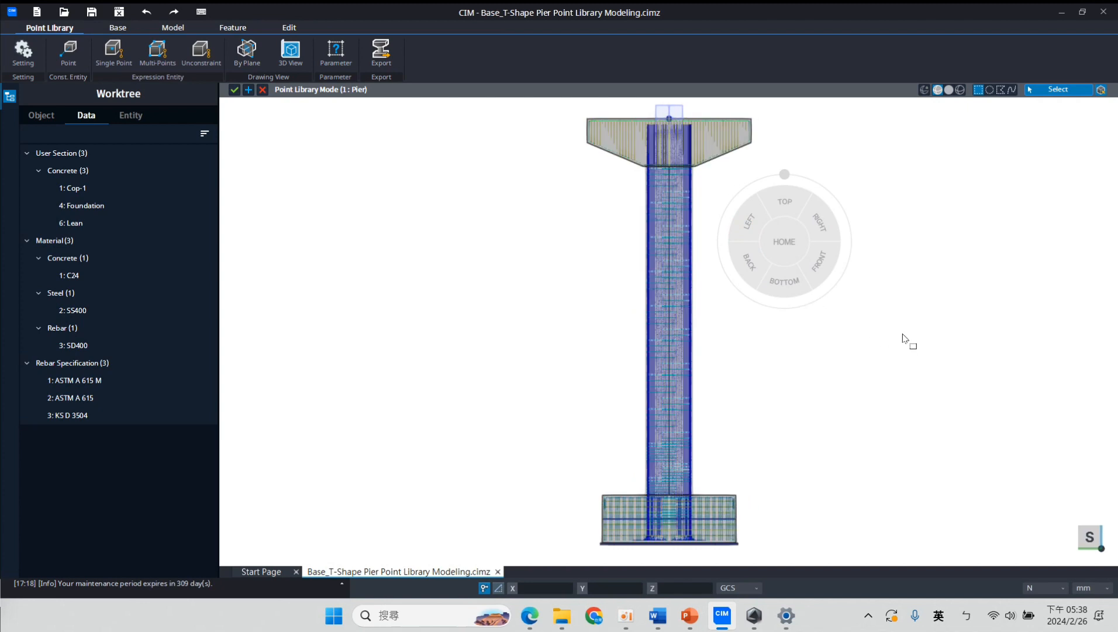
right_click(682, 301)
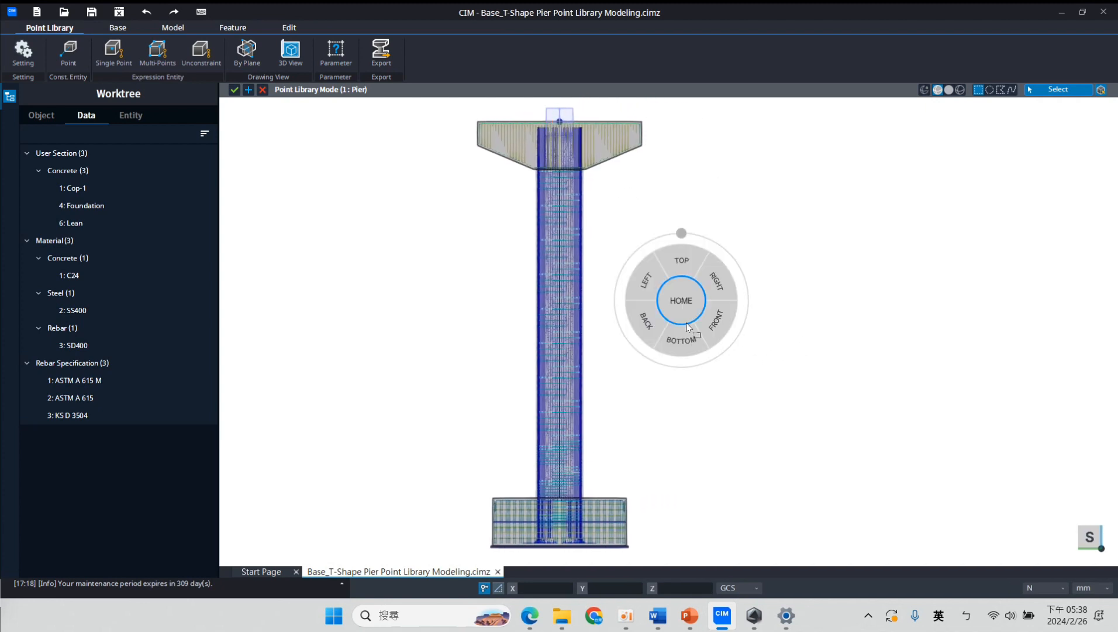
click(680, 304)
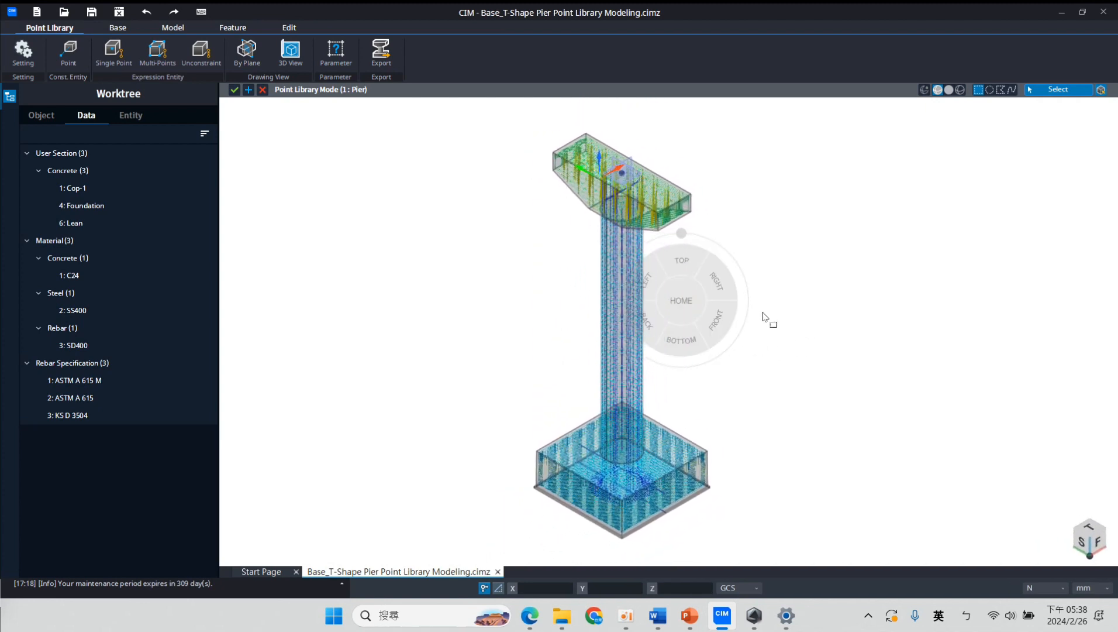
Start a By Plane drawing view named Front View, defining its plane by 3 Points with the first point at the origin on the cap
click(250, 59)
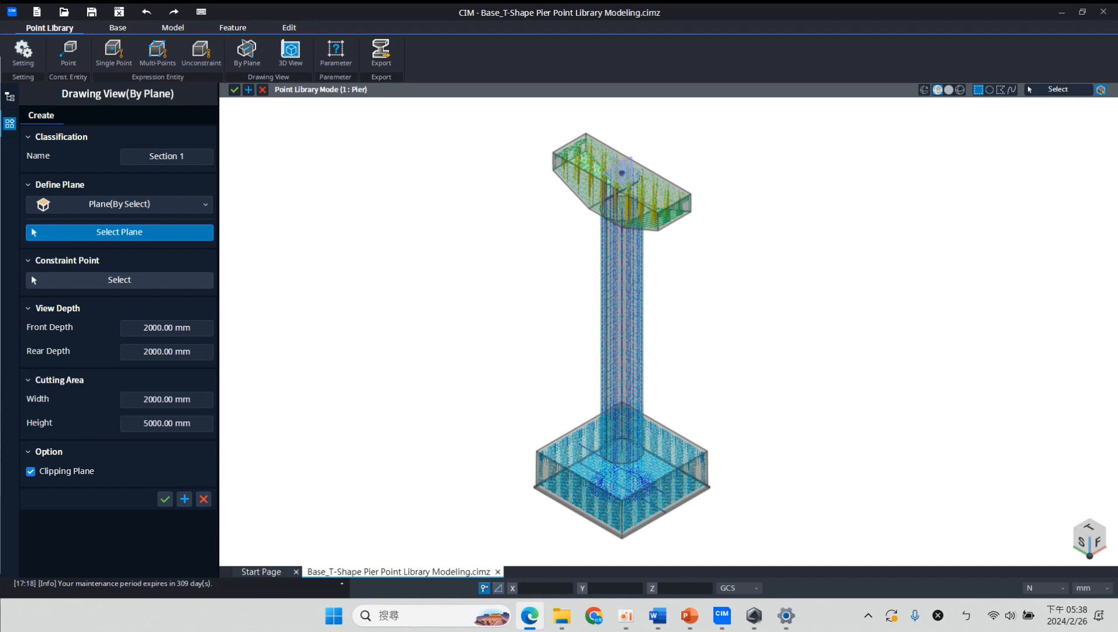
click(125, 162)
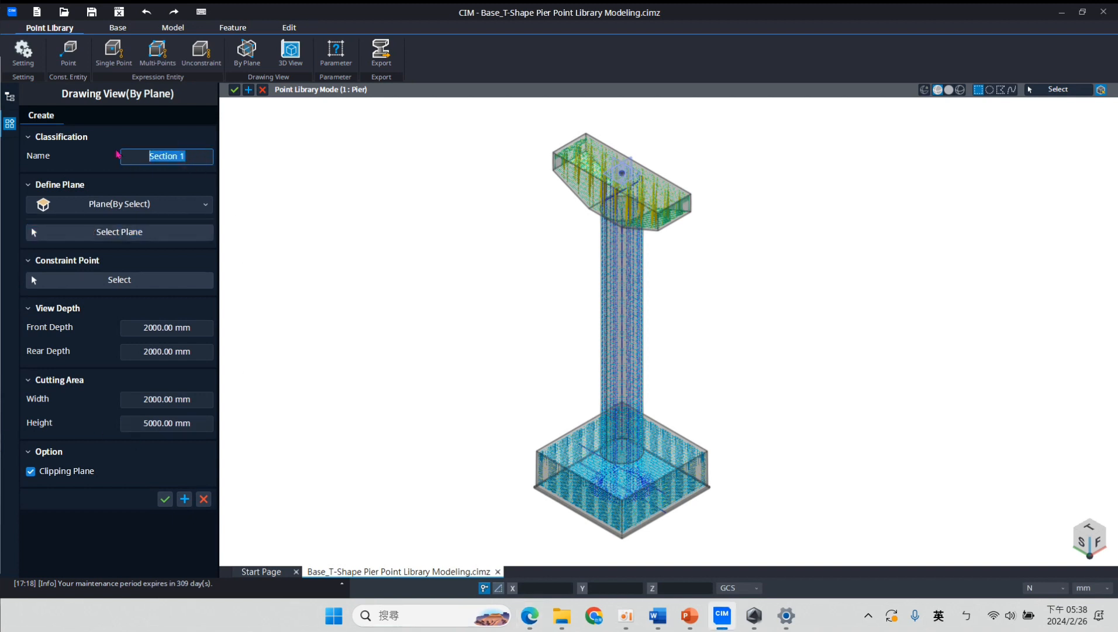
text(Front View)
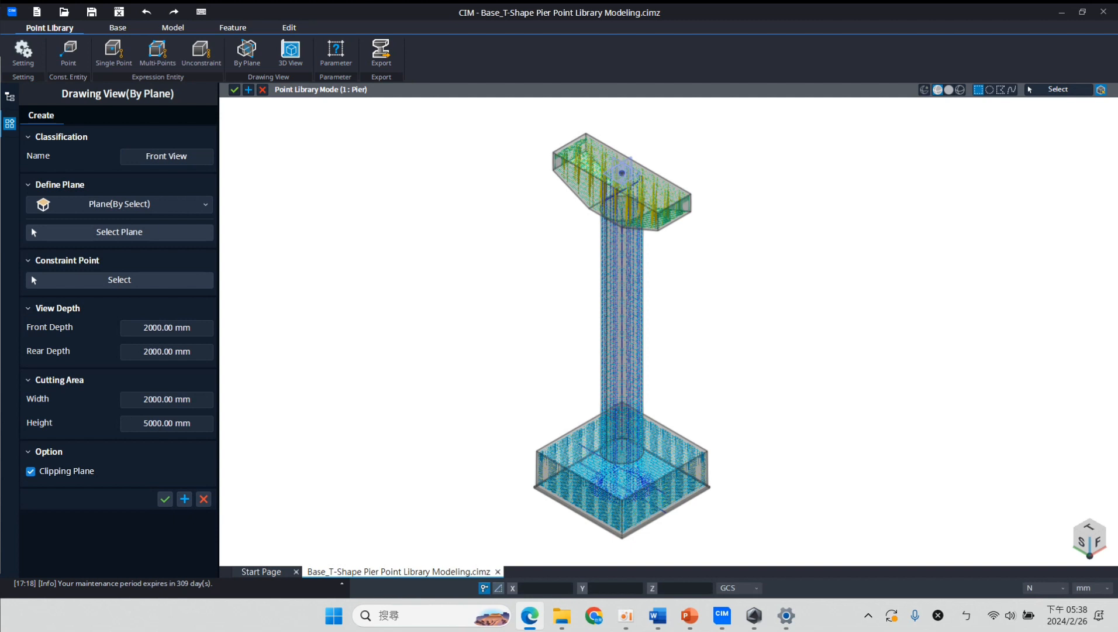
click(151, 204)
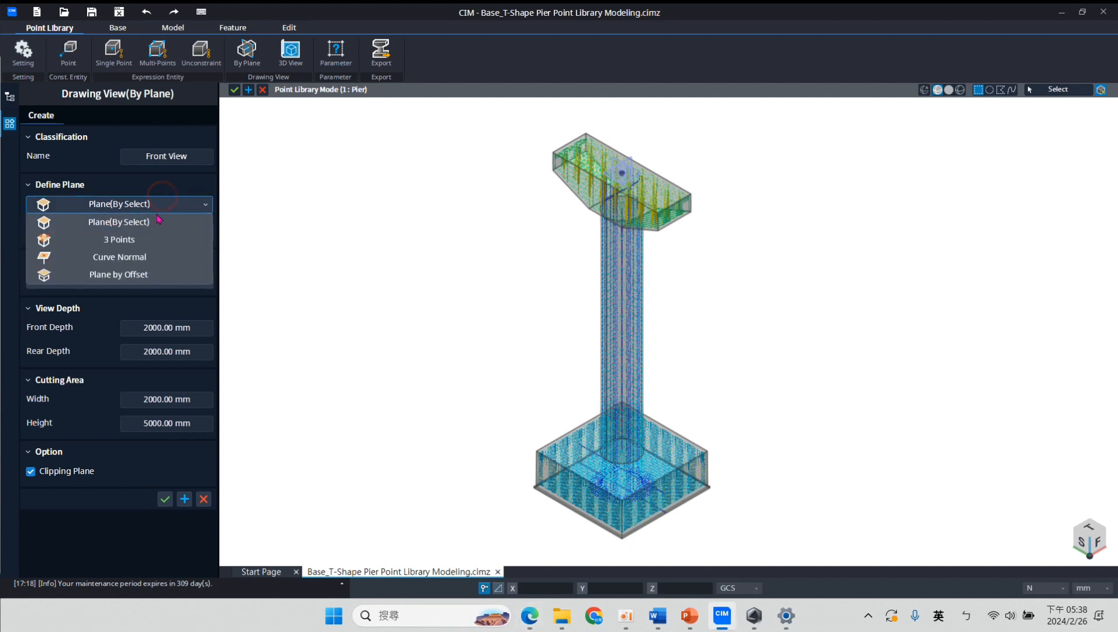
click(152, 240)
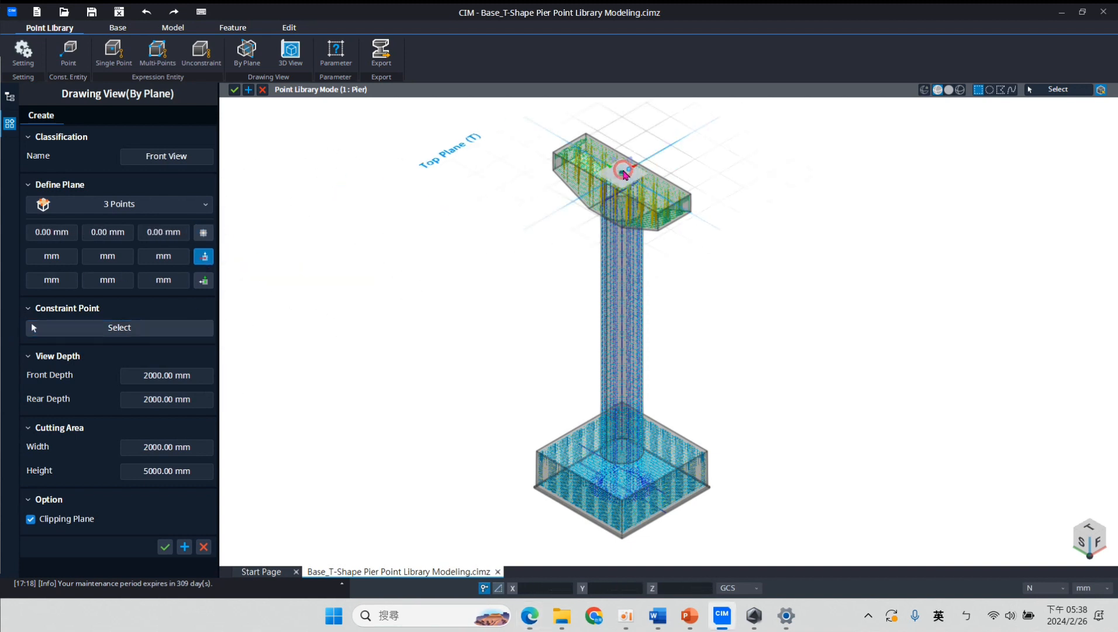
click(623, 173)
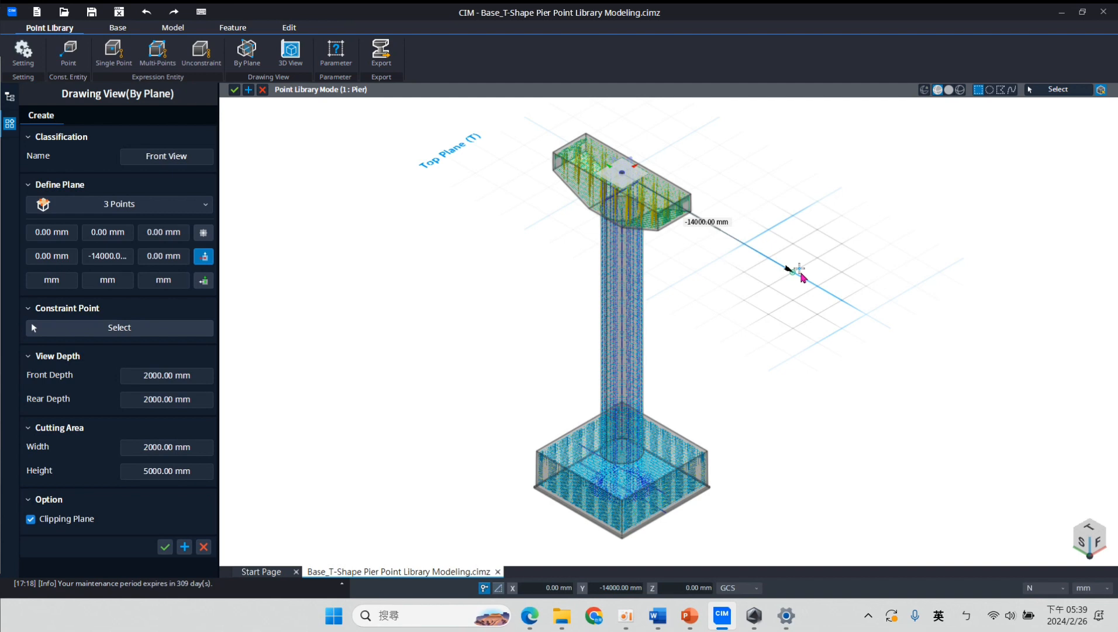
Switch the work plane to Front and on to Side for placing the second point of the Front View plane
key(f)
scroll(799, 274, down, 3)
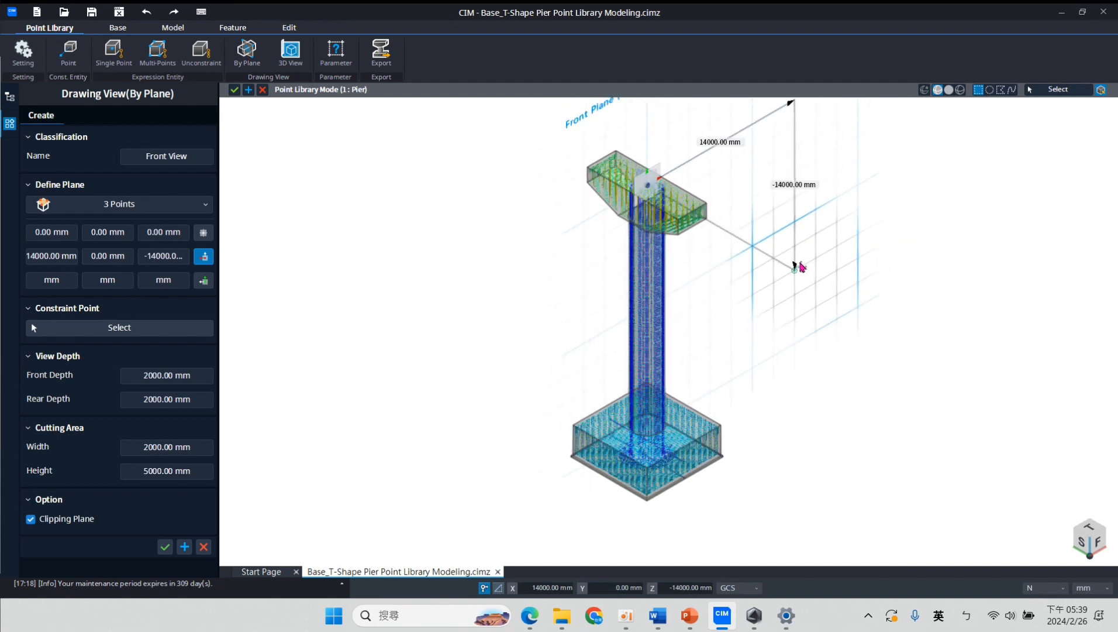
middle_drag(813, 247, 781, 368)
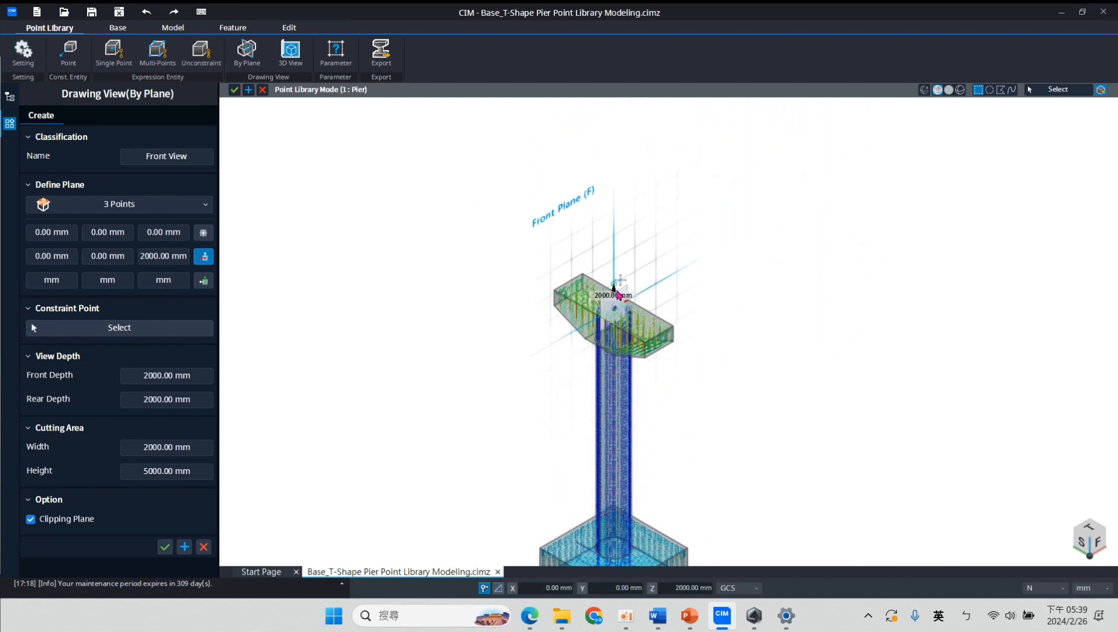
middle_drag(689, 353, 702, 253)
key(s)
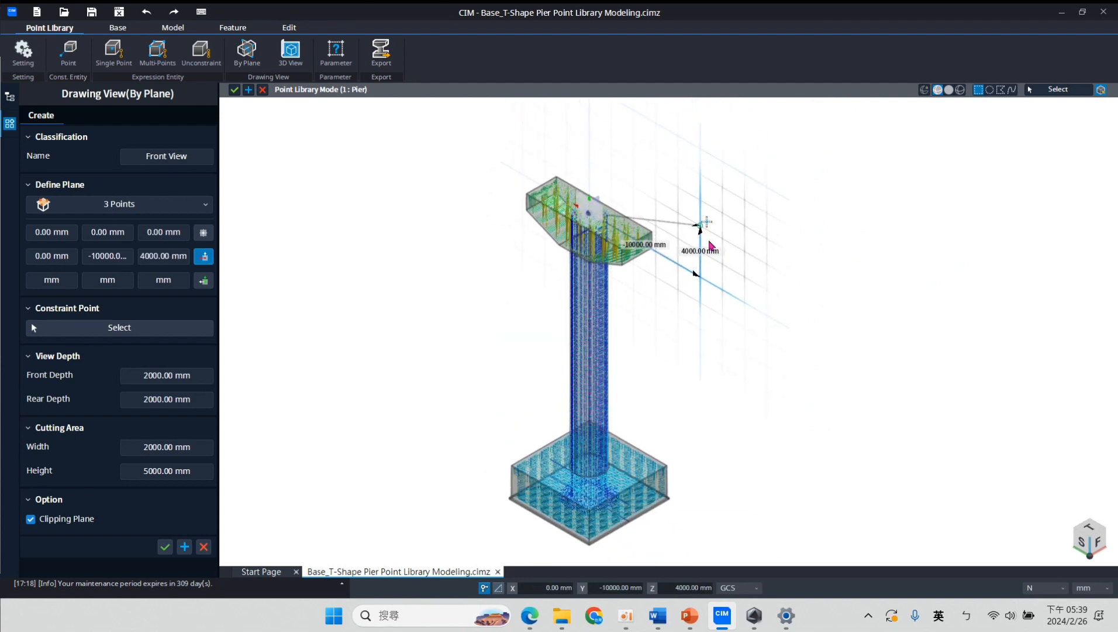
Set the Front View plane's second point at (0, -14000, 0) mm and third point at (0, -14000, -24000) mm
click(746, 302)
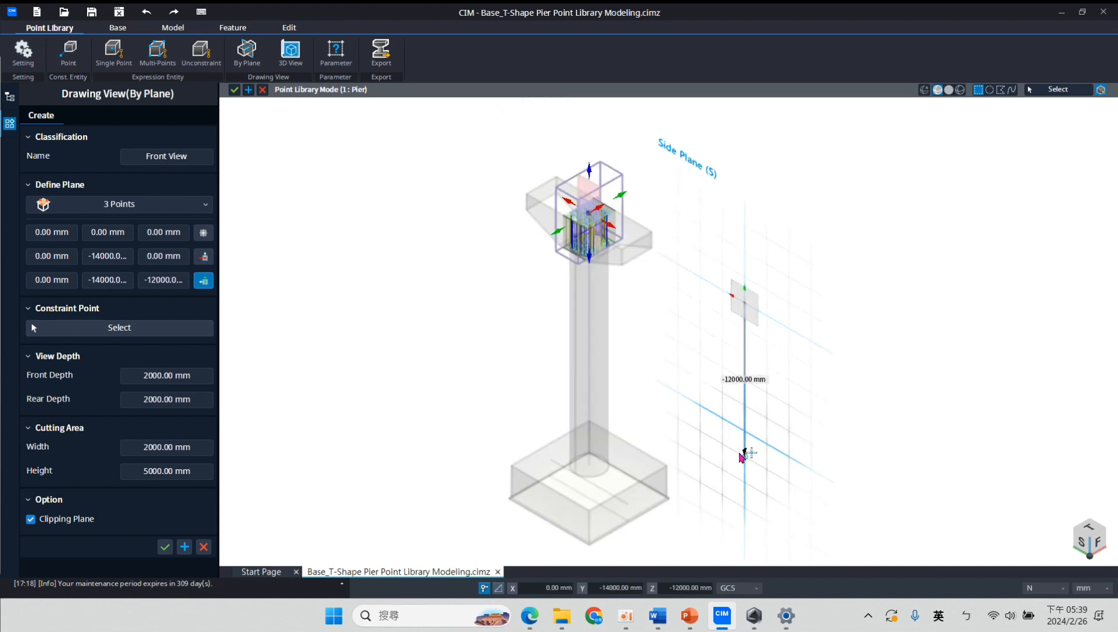
scroll(744, 425, down, 2)
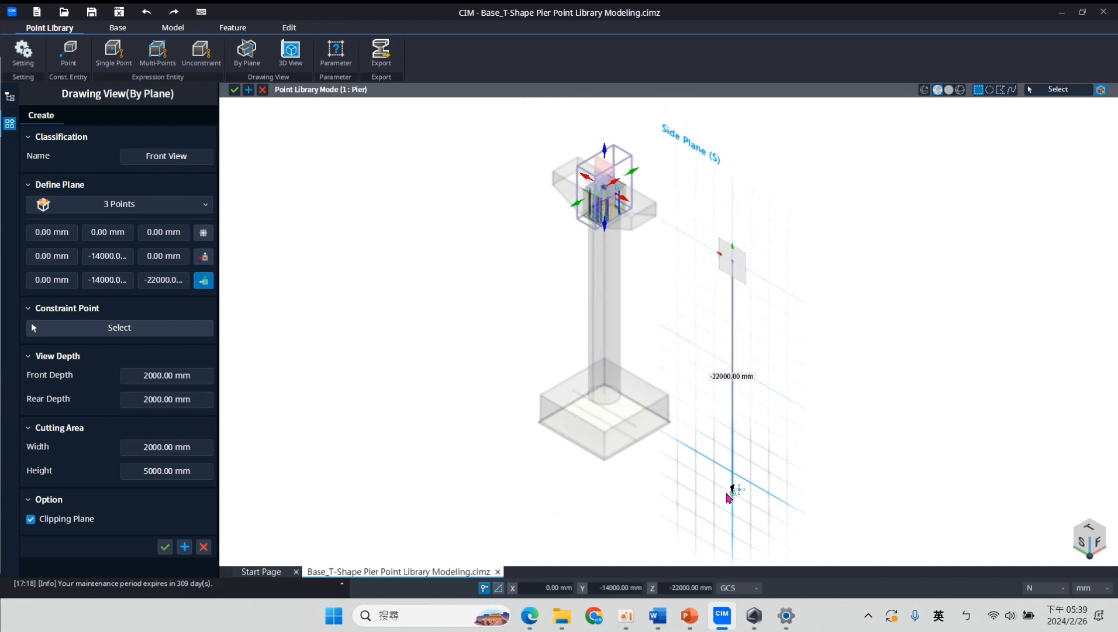
click(733, 513)
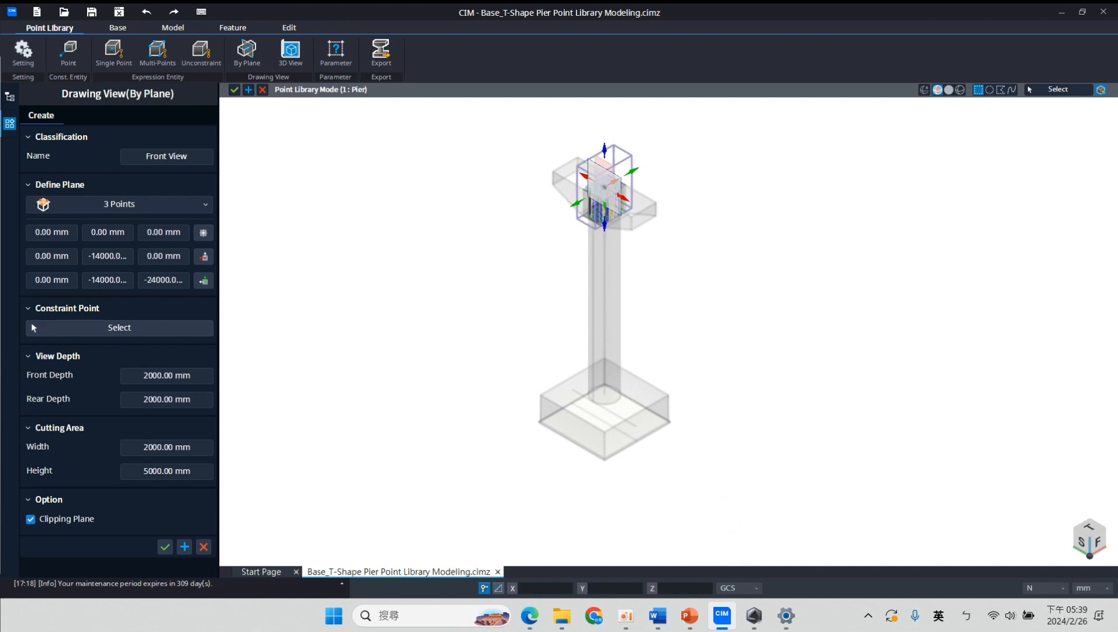
Stretch the cutting area around the whole pier to about 26464 mm high and 12771 mm wide
scroll(605, 204, up, 5)
scroll(597, 217, down, 3)
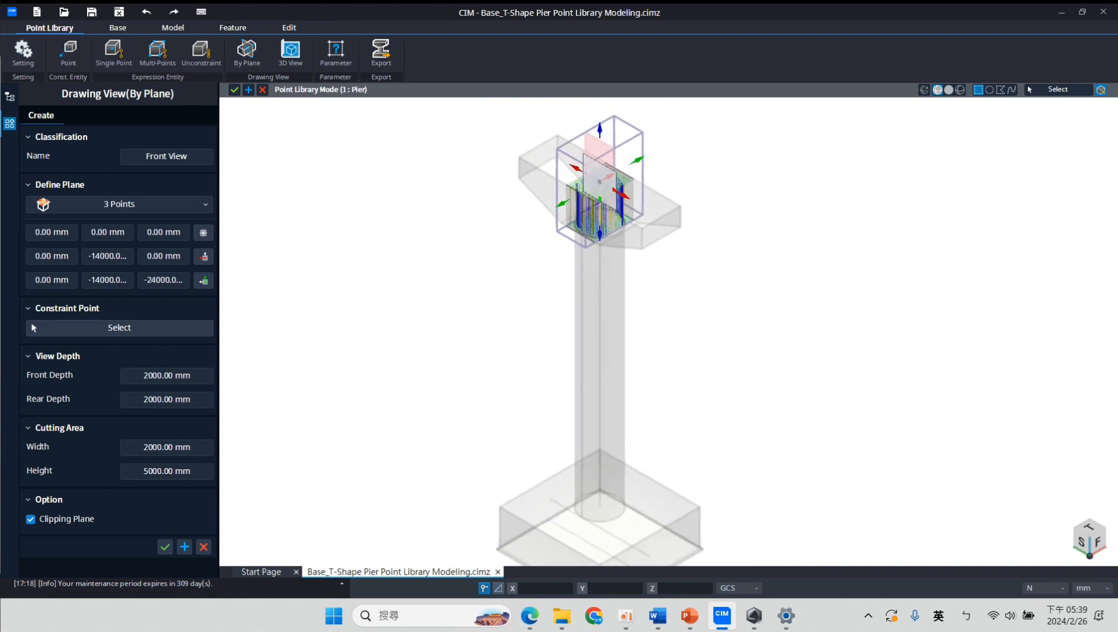
drag(602, 235, 623, 328)
scroll(708, 316, down, 2)
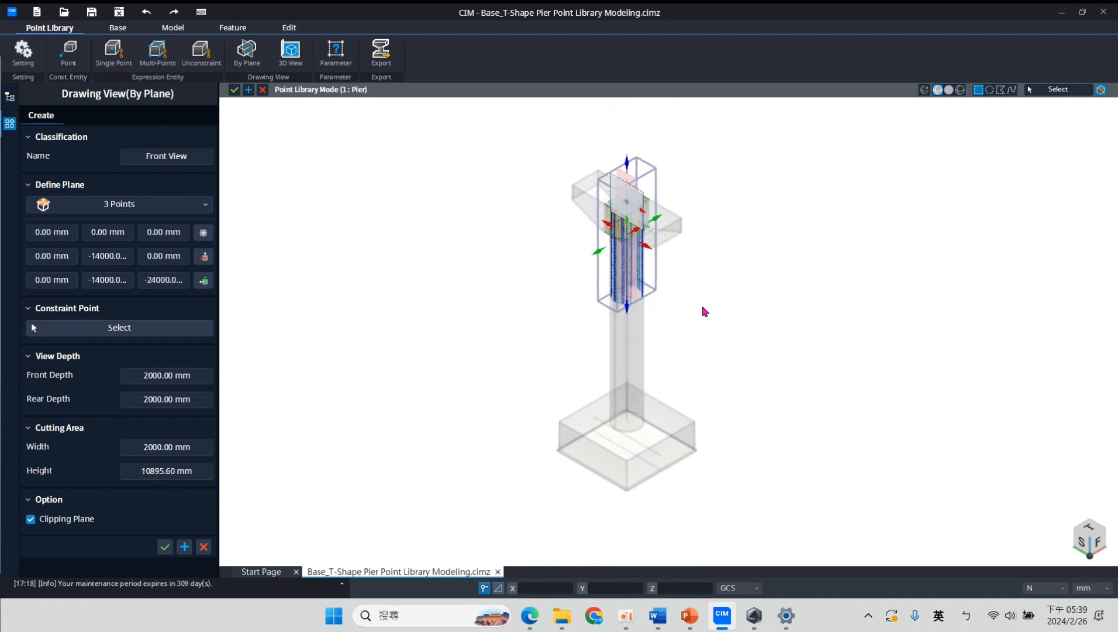
scroll(704, 312, down, 1)
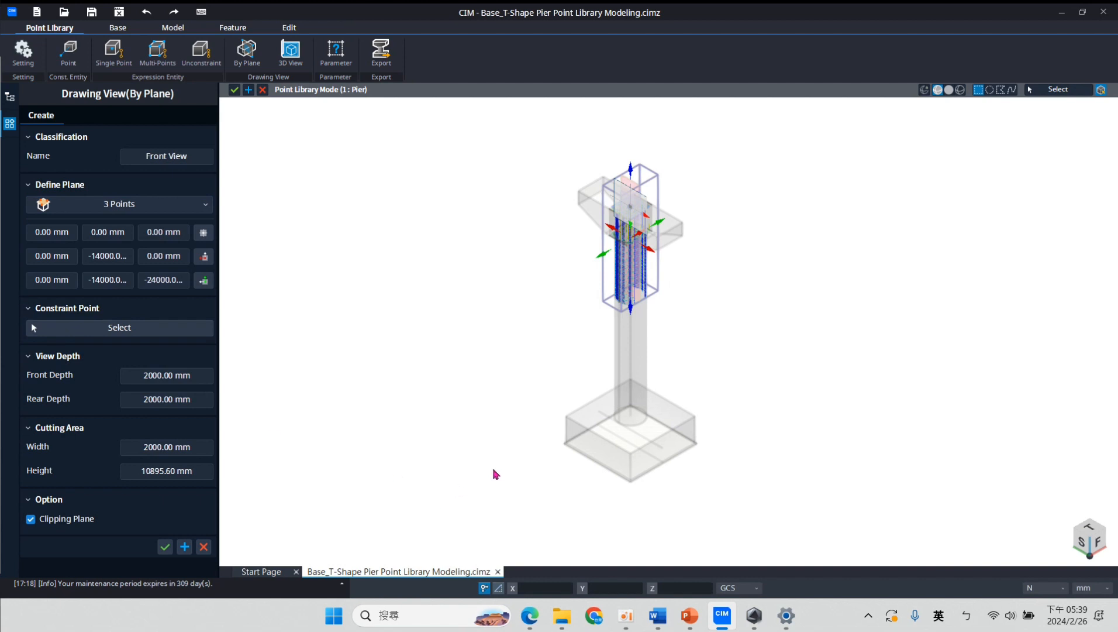
middle_drag(724, 335, 674, 342)
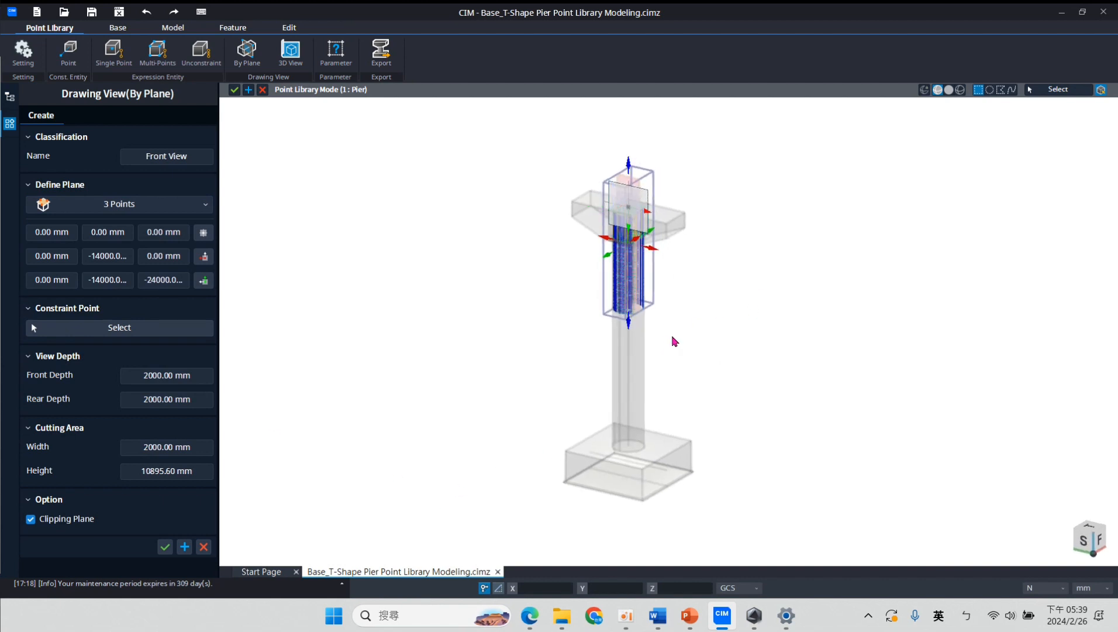
scroll(662, 354, up, 3)
scroll(659, 352, down, 2)
drag(618, 316, 612, 558)
drag(648, 345, 719, 361)
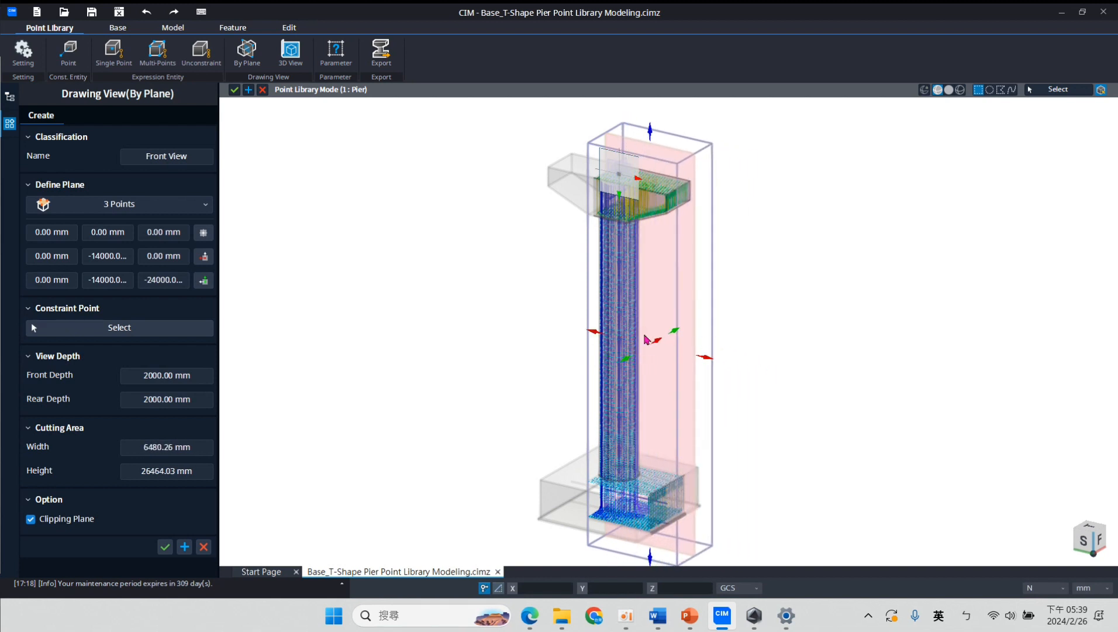
drag(594, 331, 509, 311)
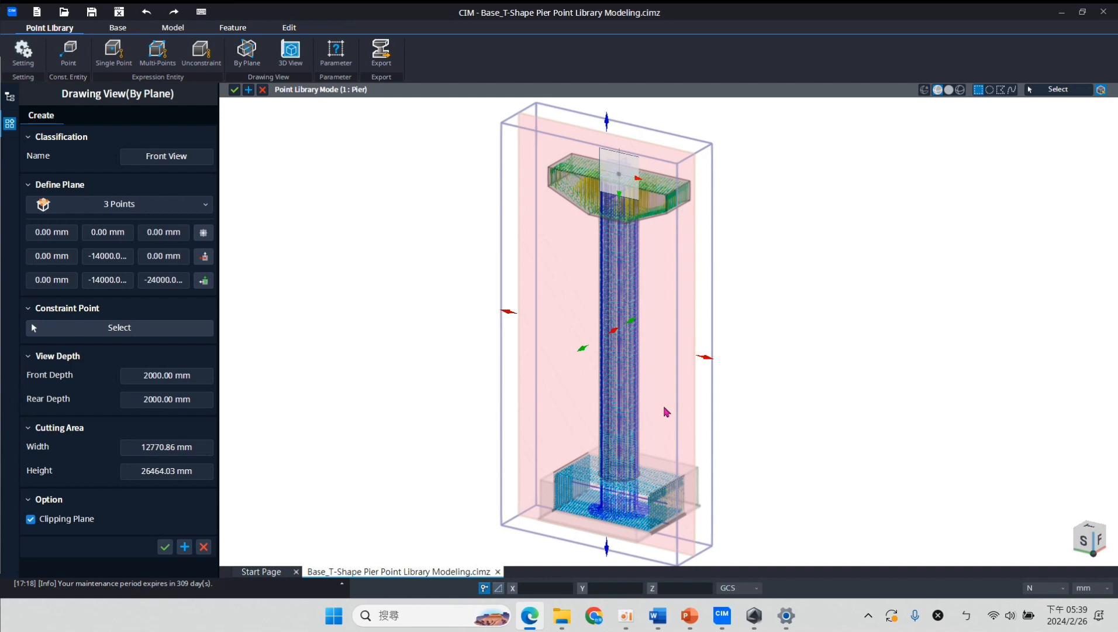
Extend the view depth past the foundation to about 4877 mm at the rear and 6919 mm at the front
middle_drag(699, 504, 475, 478)
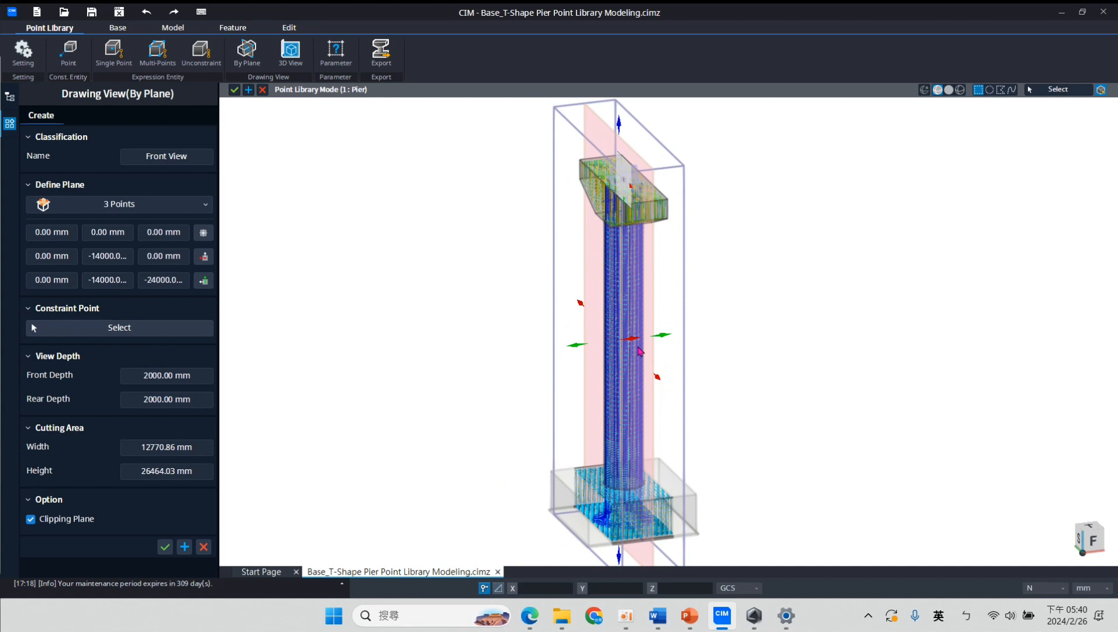
drag(578, 346, 534, 351)
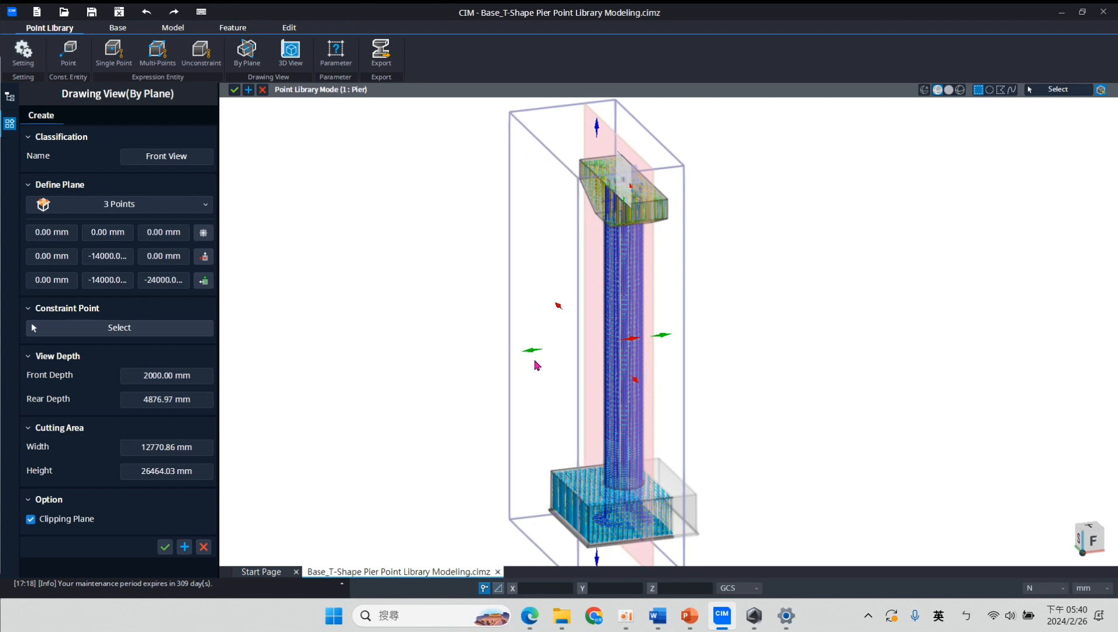
drag(663, 336, 737, 326)
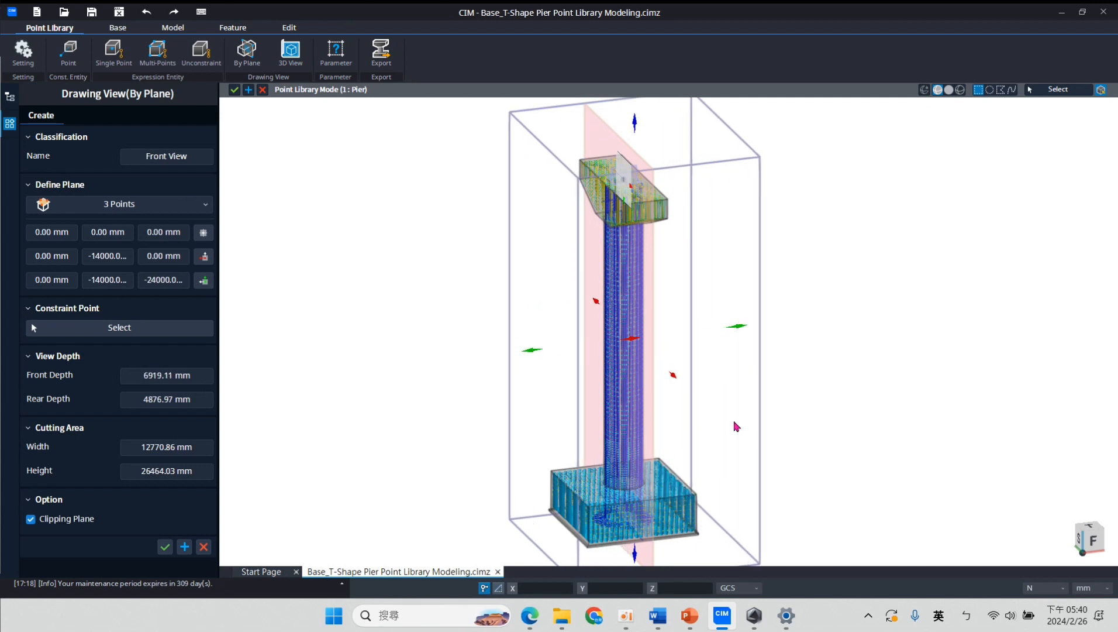
Select the reference point at the middle of the pier cap as constraint point and create the Front View
middle_drag(801, 334, 764, 296)
scroll(765, 296, down, 3)
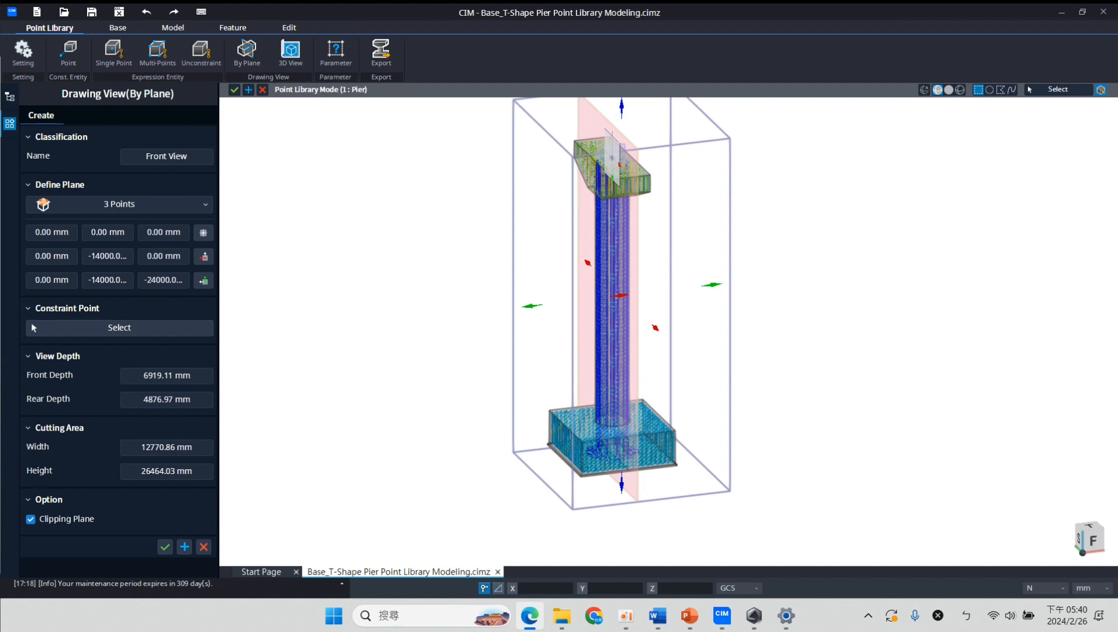
scroll(480, 337, down, 3)
middle_drag(446, 293, 499, 332)
click(85, 334)
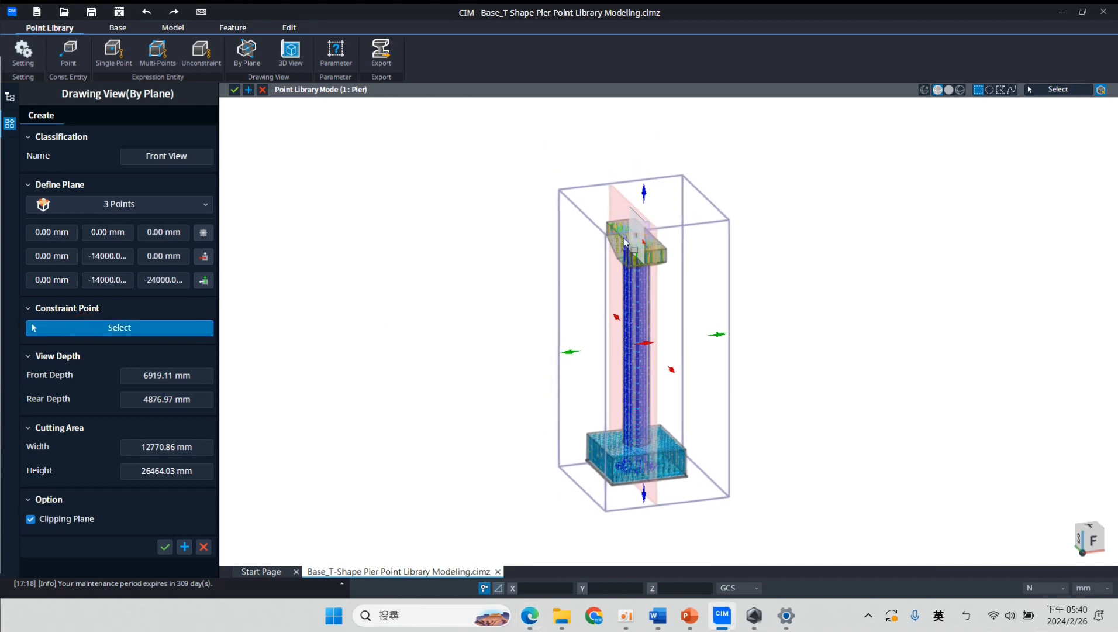
middle_drag(677, 242, 869, 264)
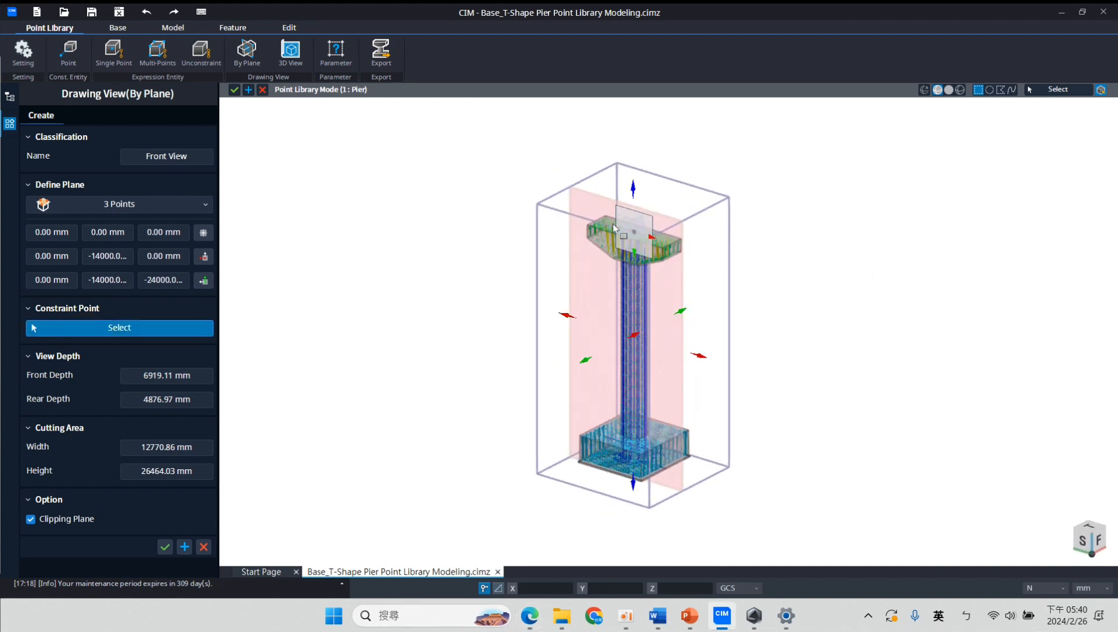
scroll(606, 196, up, 3)
click(645, 240)
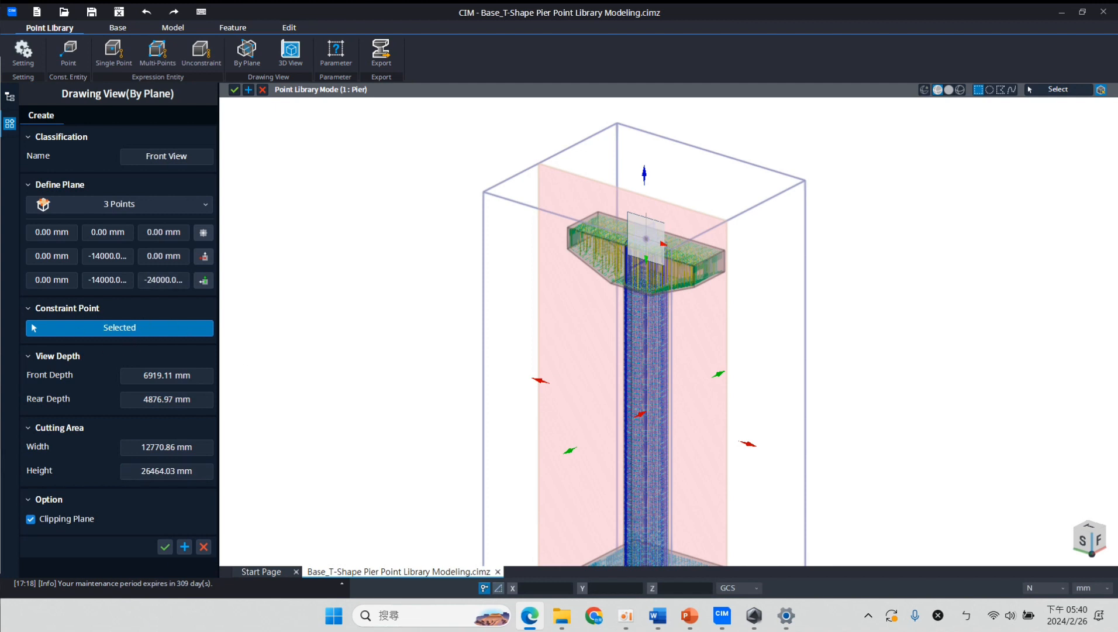
click(165, 547)
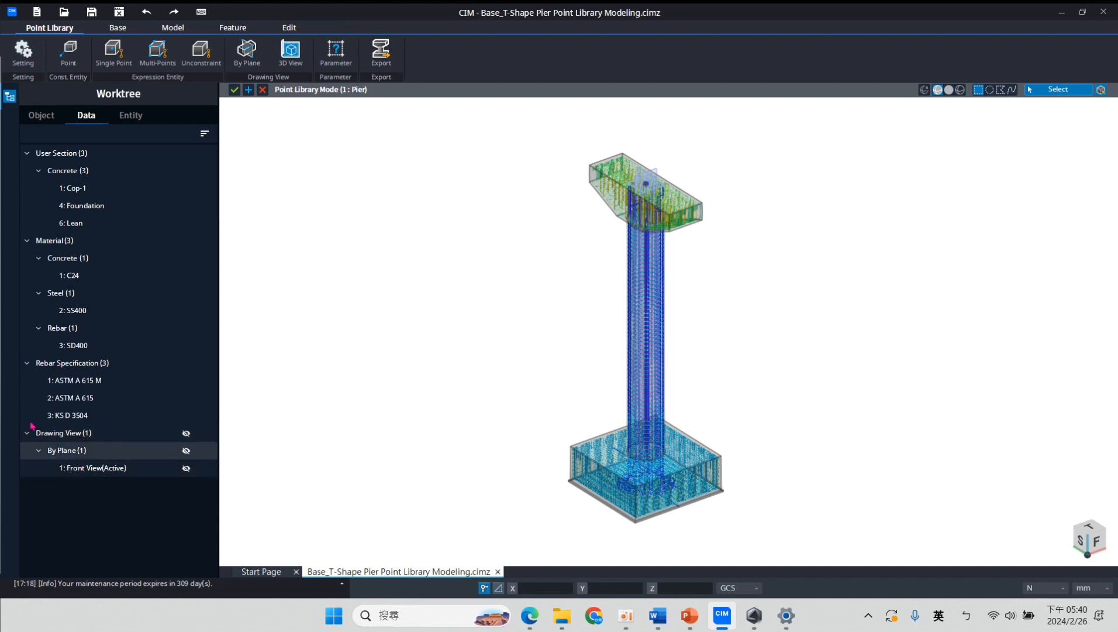
Finish Point Library mode with the changes applied and run CAD ID for the pier model
click(530, 615)
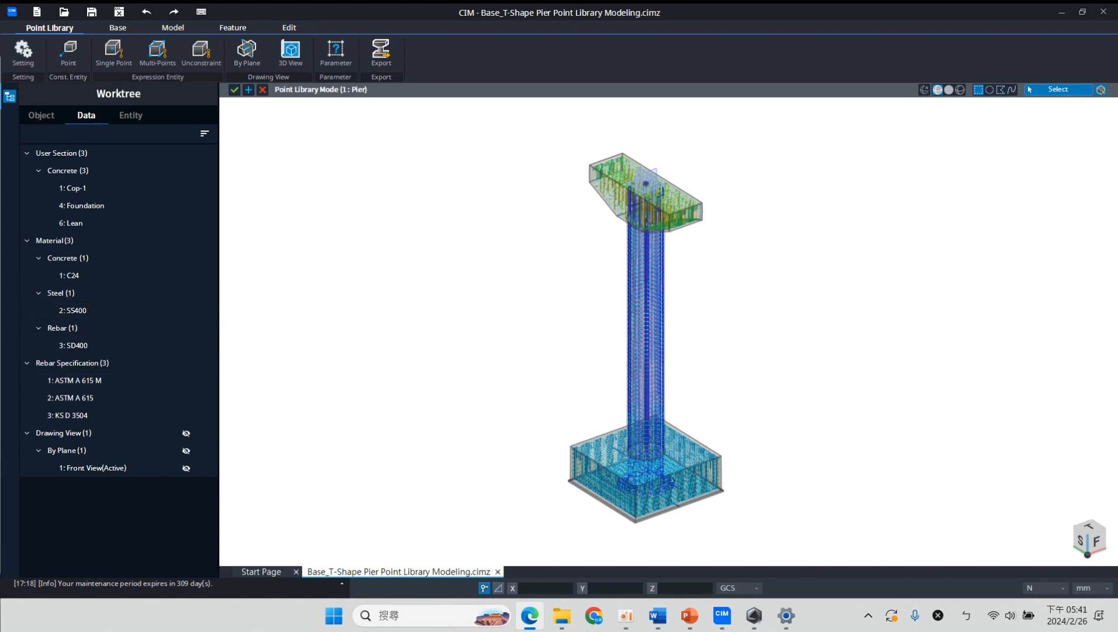
click(234, 91)
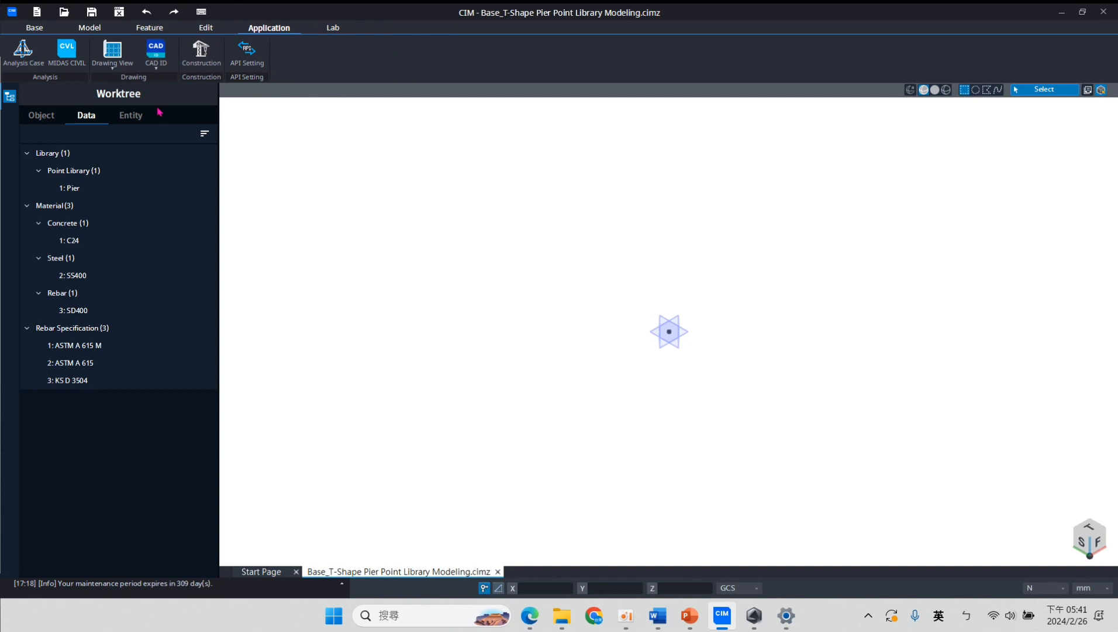
click(156, 67)
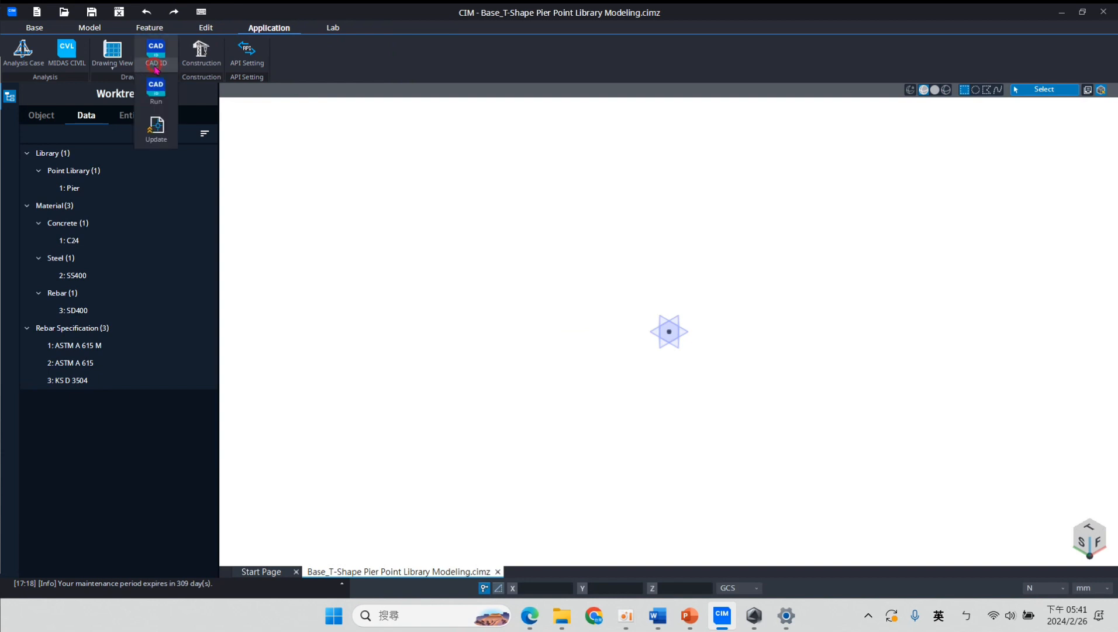
click(156, 88)
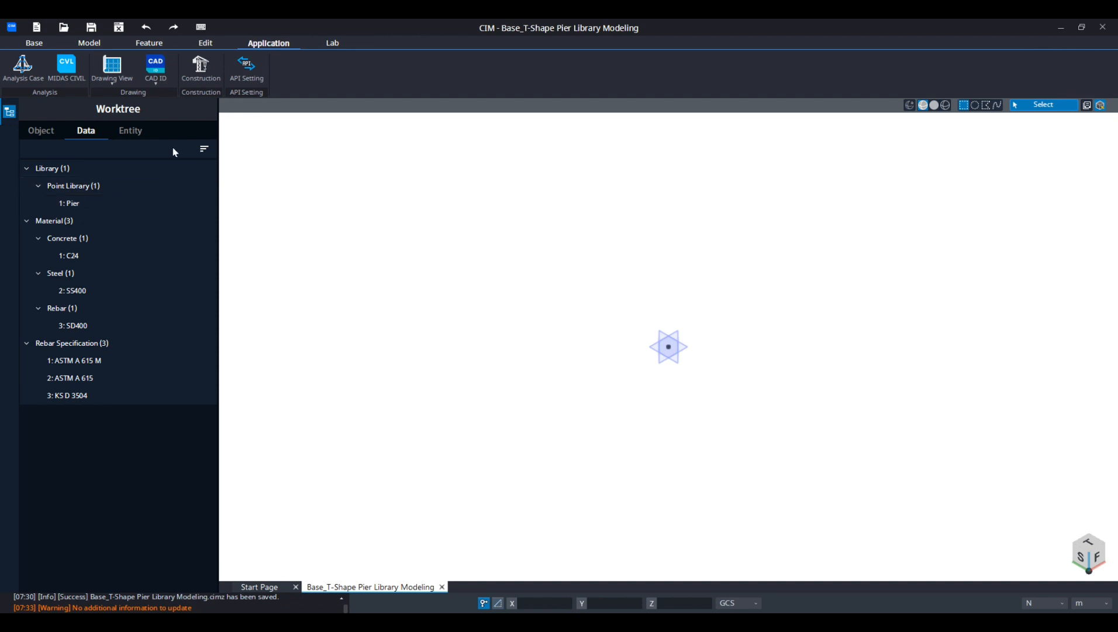
Update the drawing data sent to MIDAS CAD and open the Front View of Pier_PLB_1 there
click(153, 83)
click(155, 115)
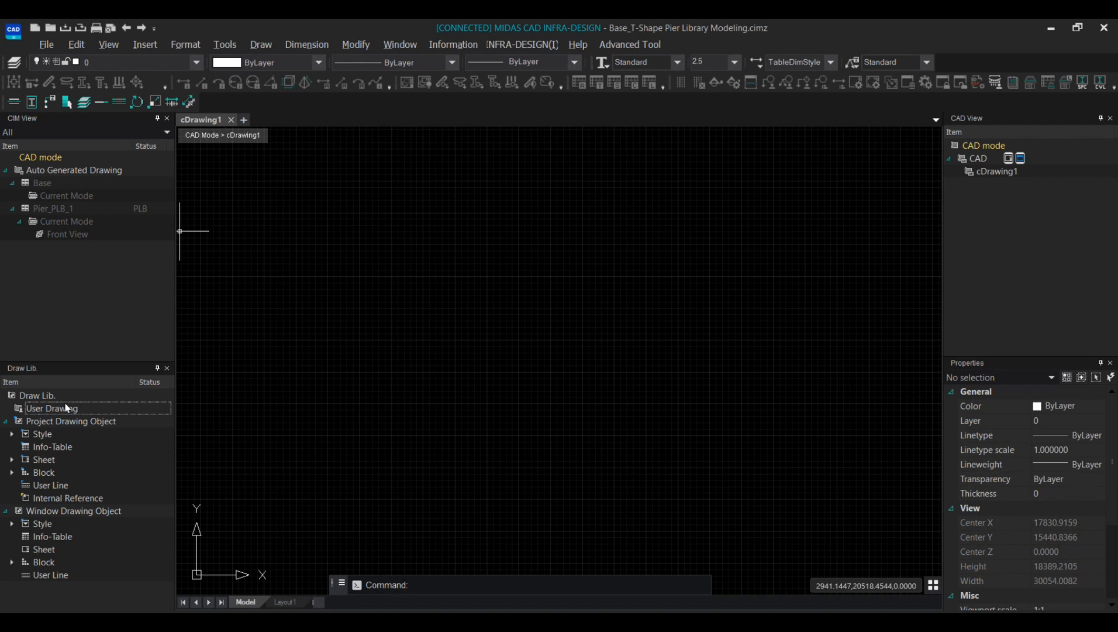
click(38, 236)
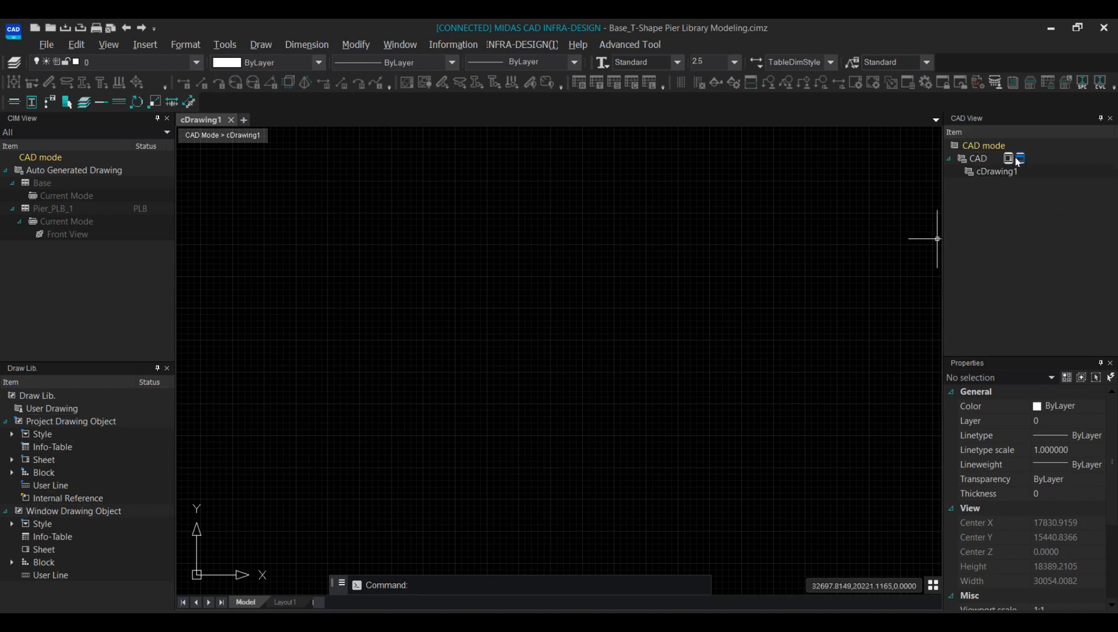
click(1006, 174)
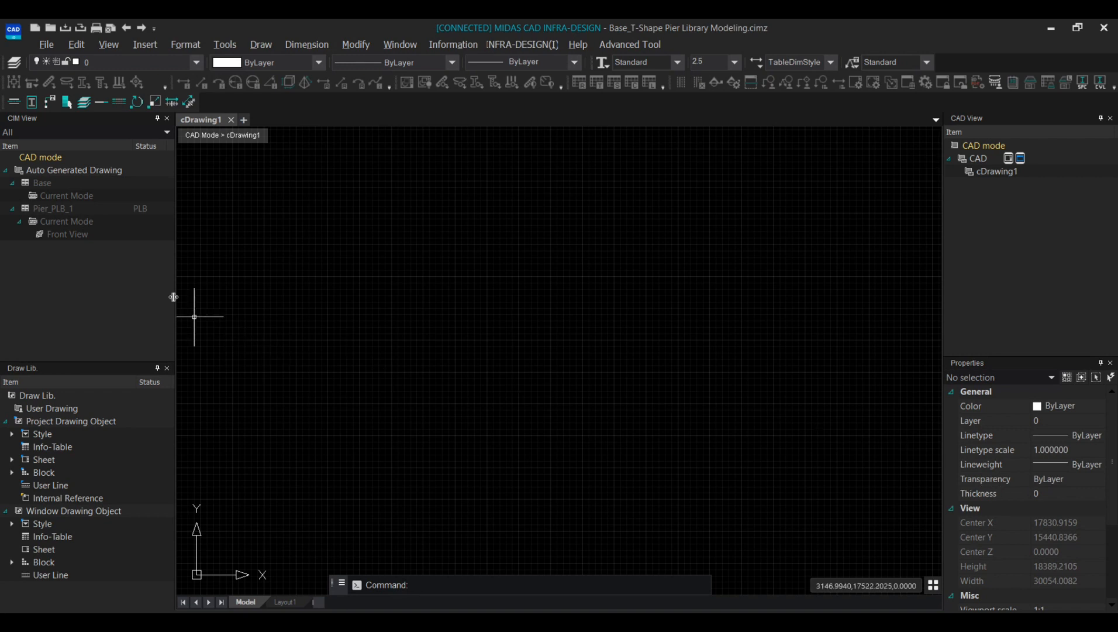
double_click(61, 236)
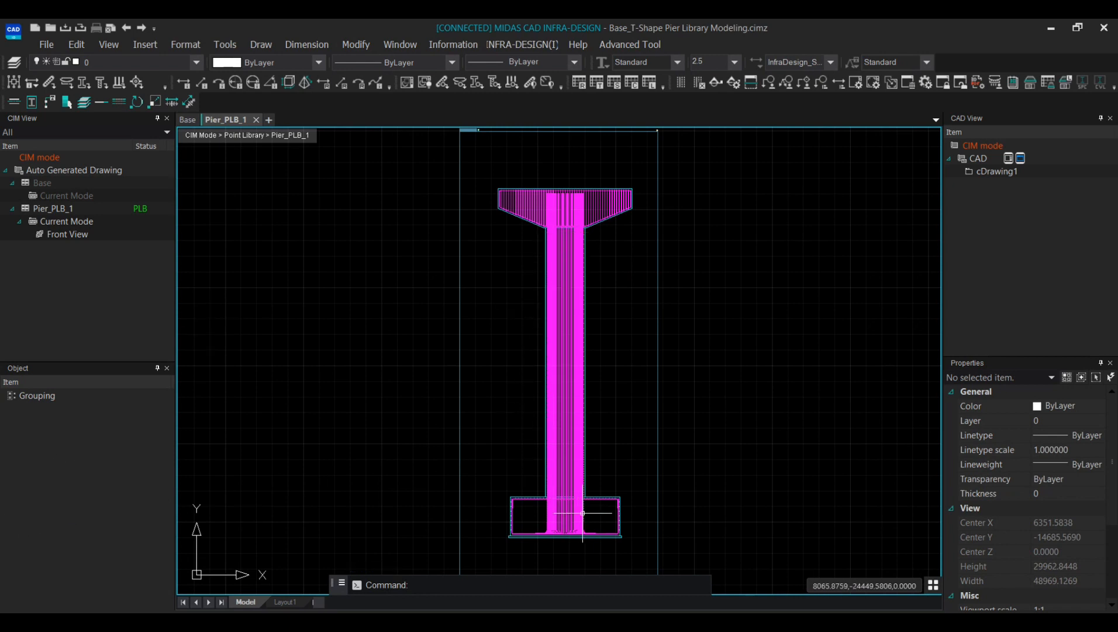
Examine the pier's Front View drawing and its concrete member and rebar objects
scroll(546, 528, up, 5)
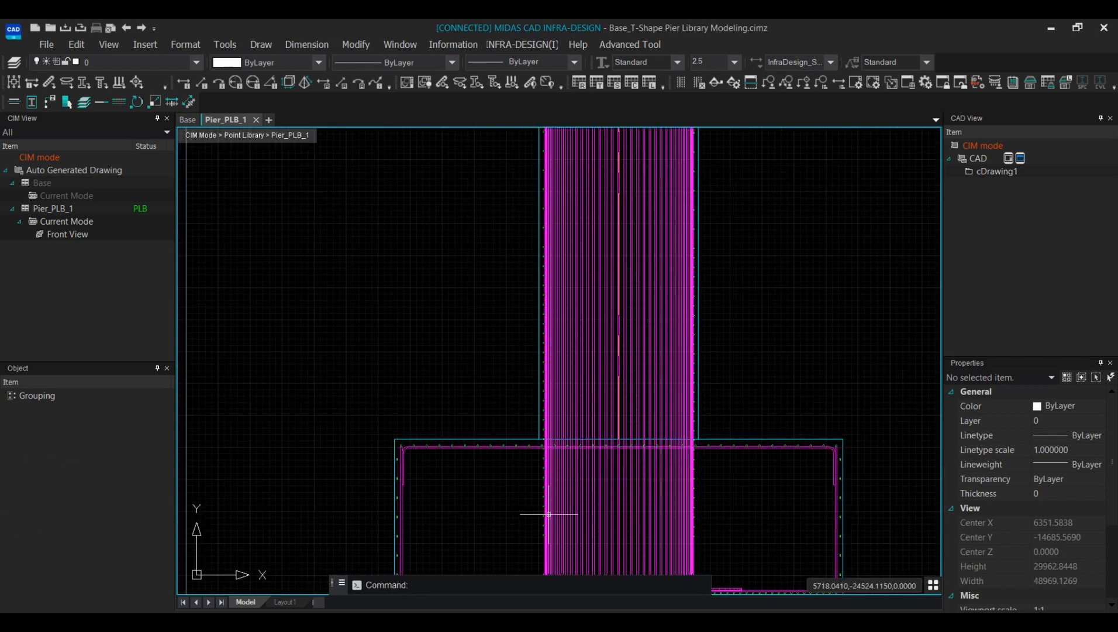
scroll(685, 465, down, 5)
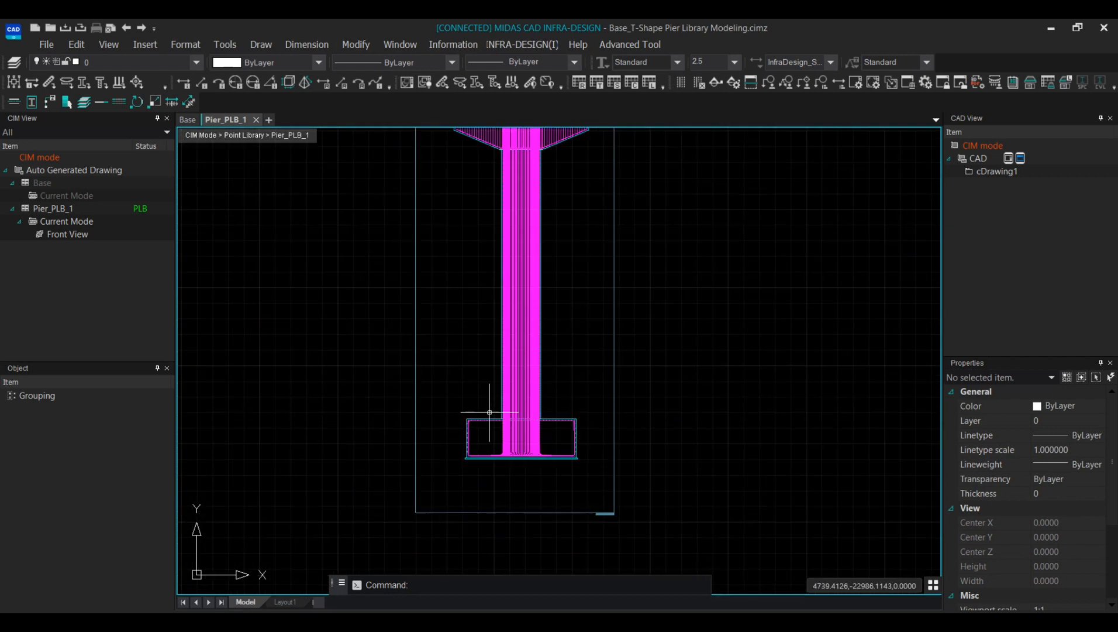
click(609, 386)
click(565, 367)
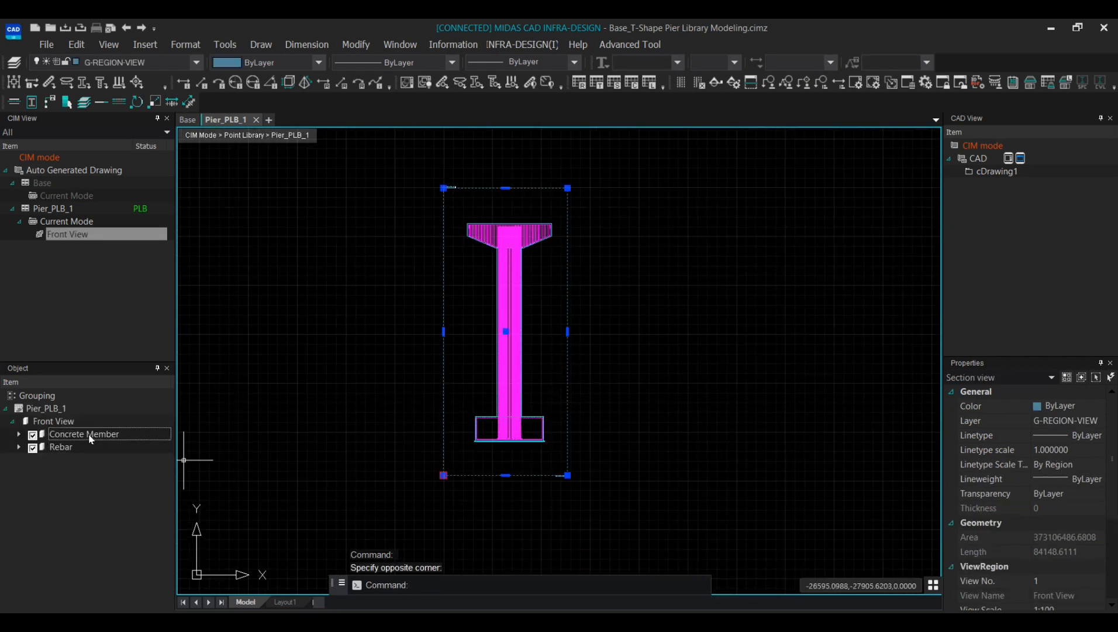
click(82, 447)
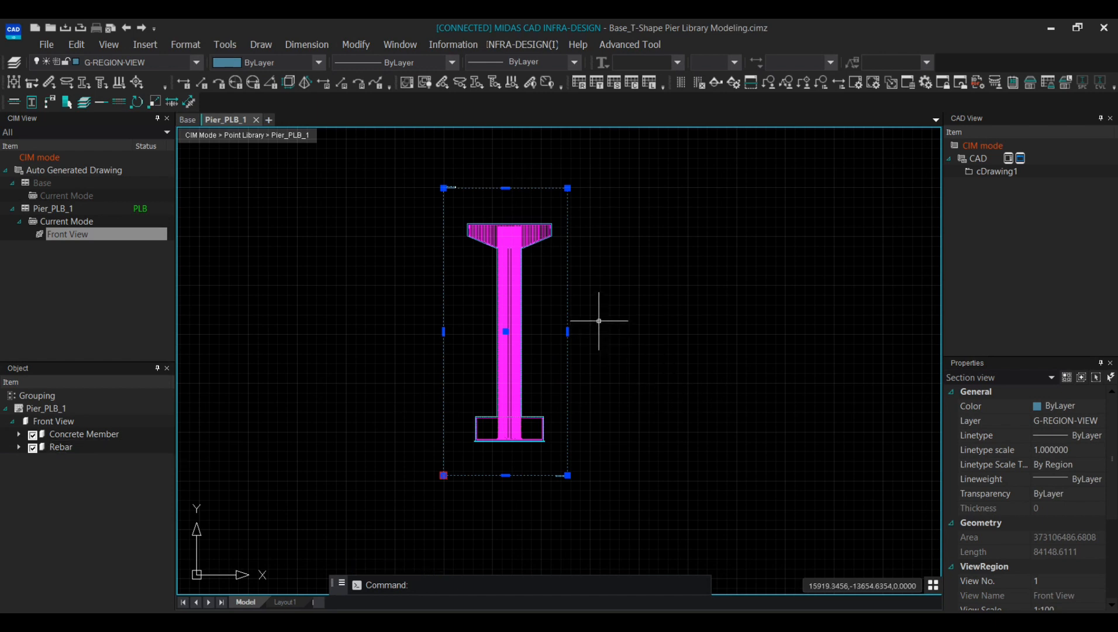
key(Escape)
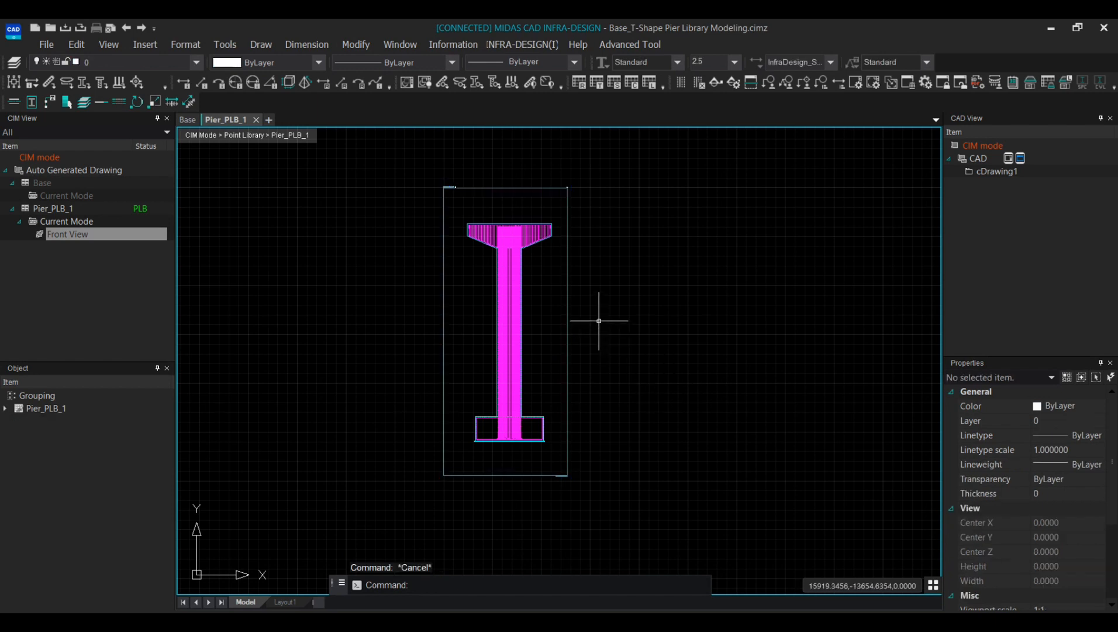
Generate the rebar annotations for the pier's Front View using Rebar Annotation Show/Hide with the Show option
click(528, 45)
click(528, 45)
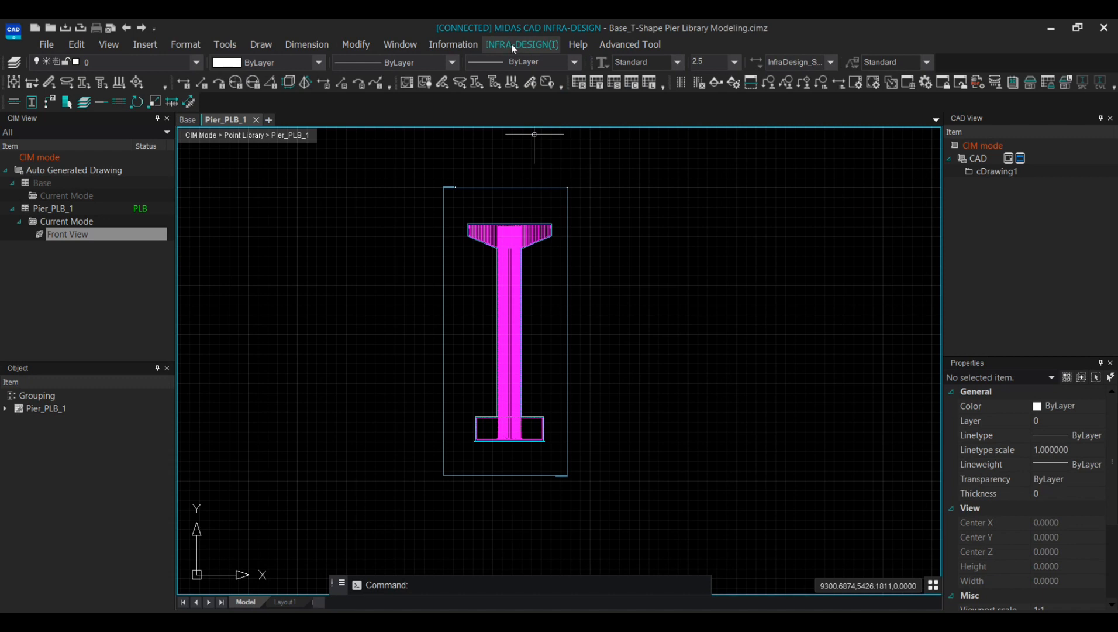
click(512, 46)
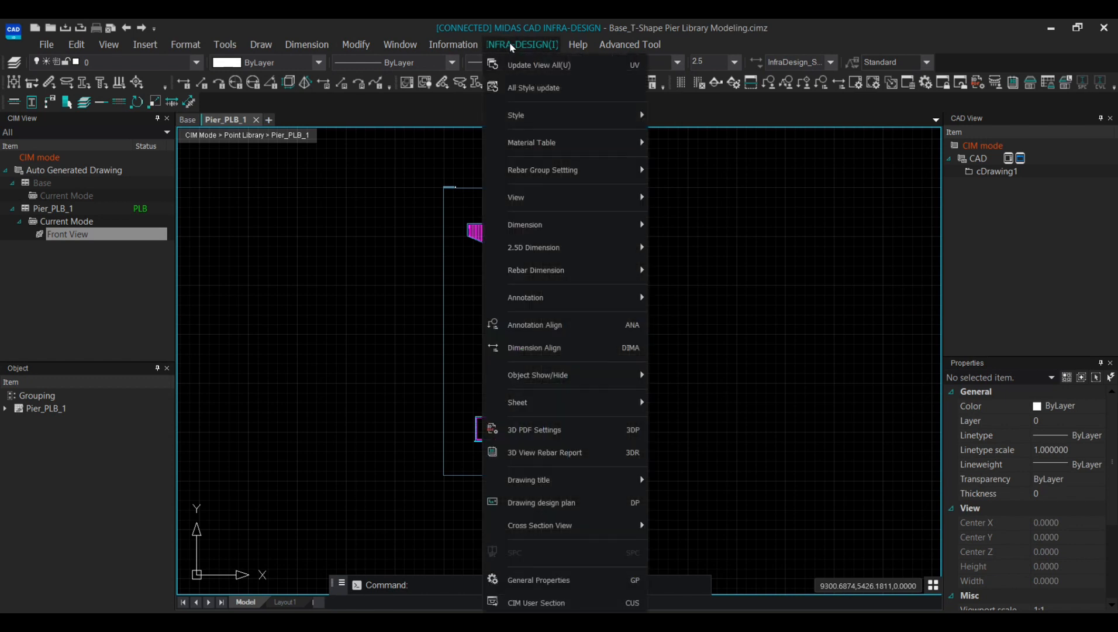
mouse_move(560, 300)
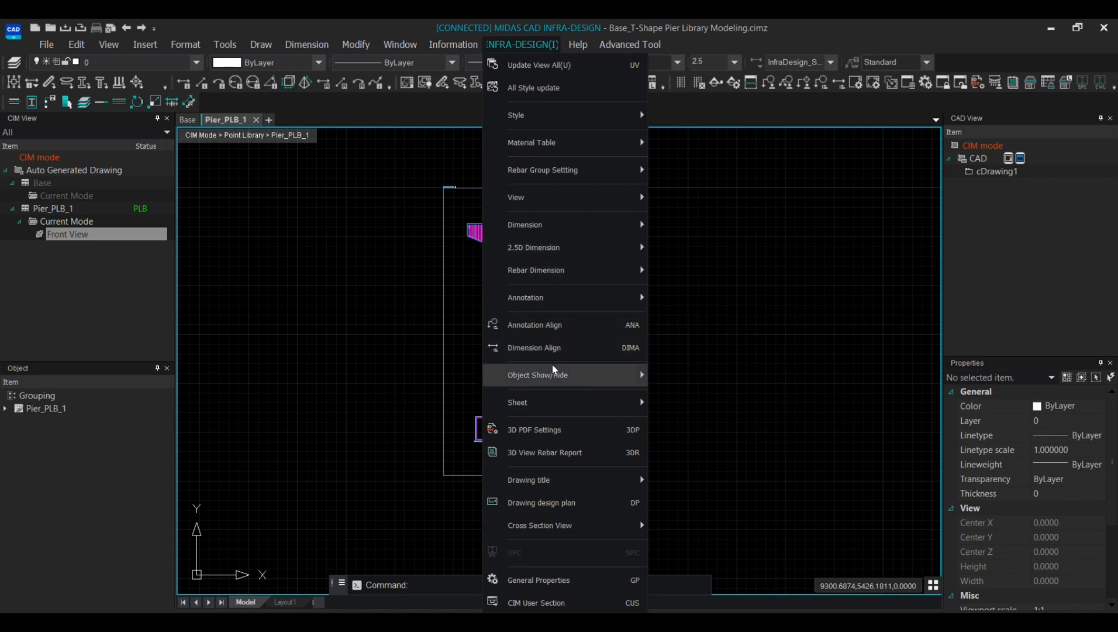
mouse_move(556, 375)
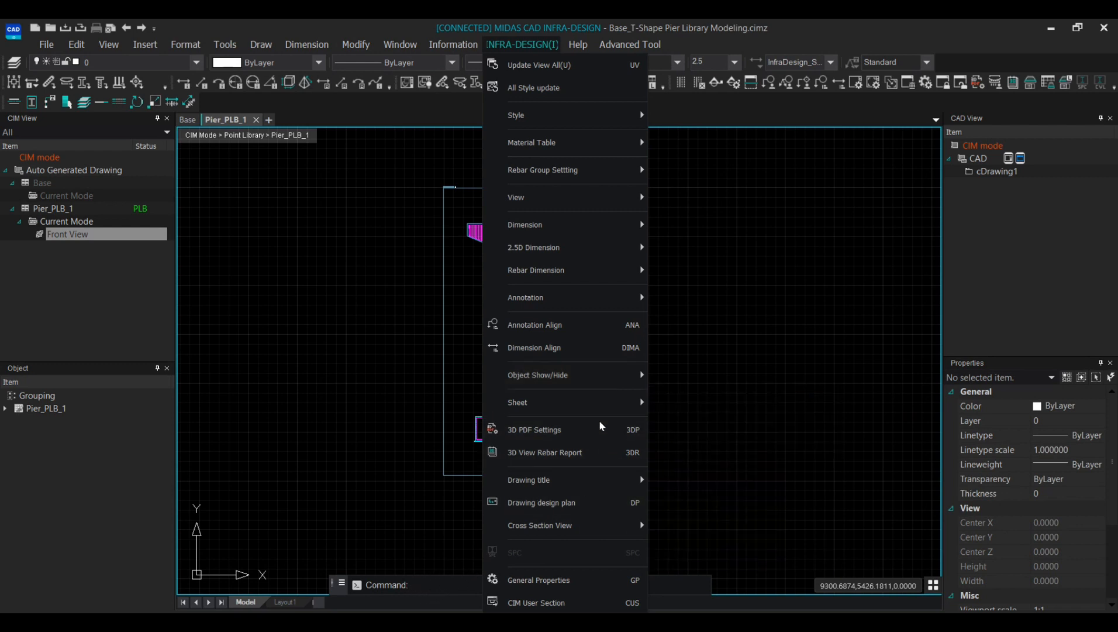
mouse_move(596, 377)
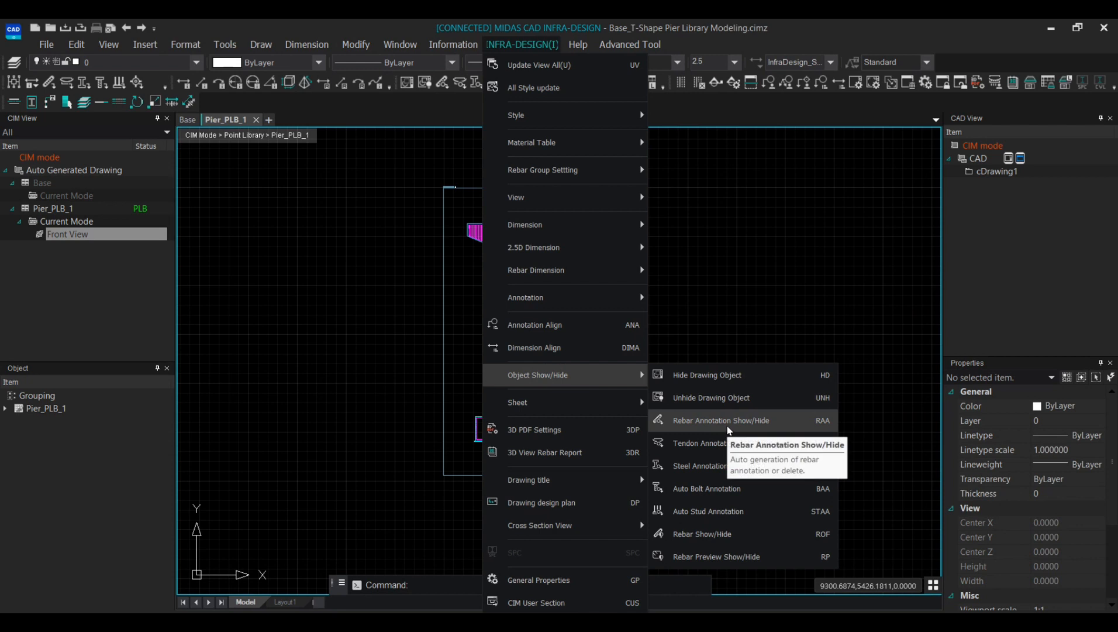
click(727, 426)
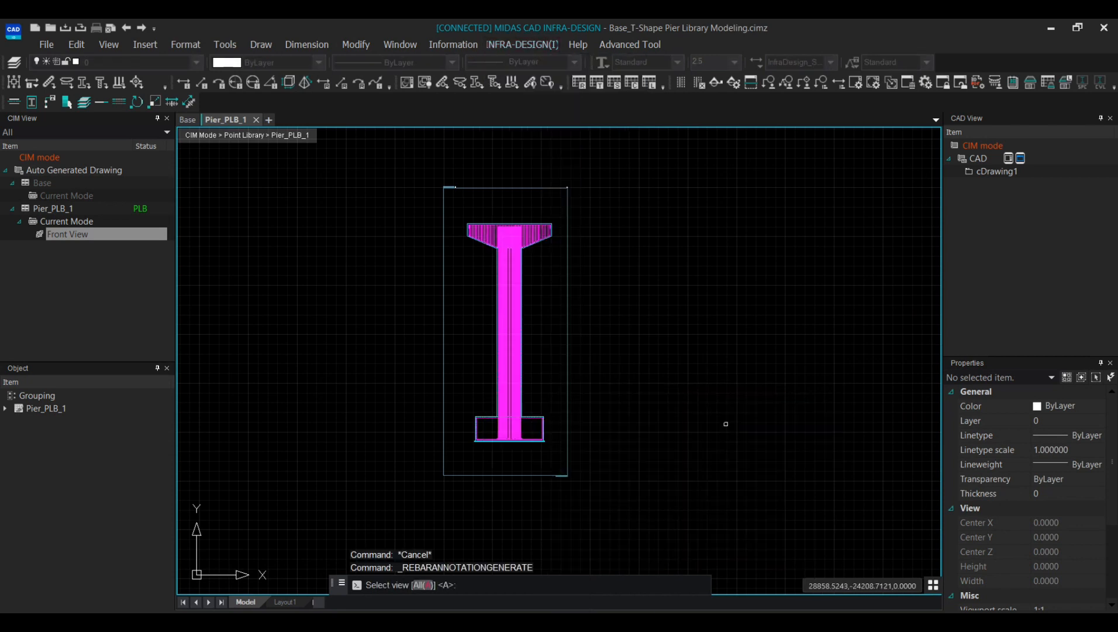
click(545, 422)
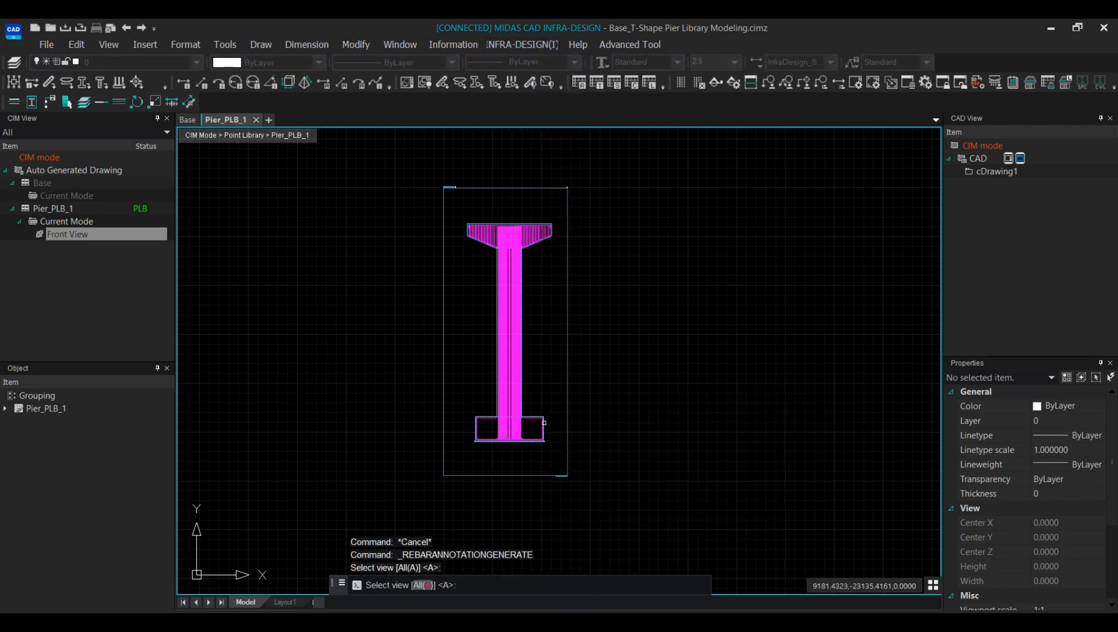
click(597, 484)
click(566, 453)
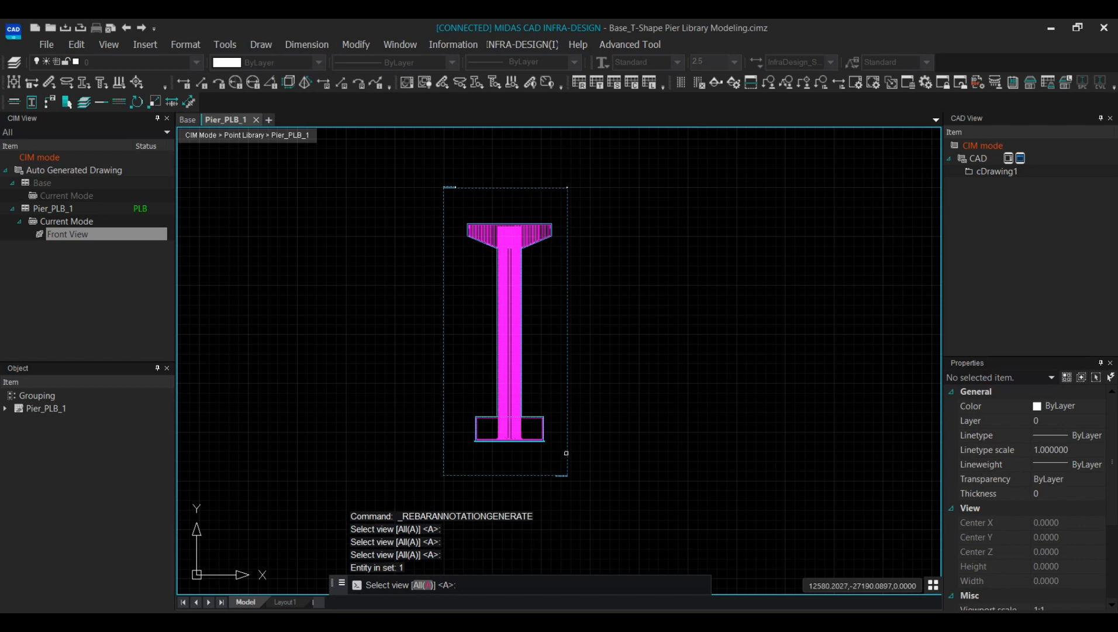
key(Return)
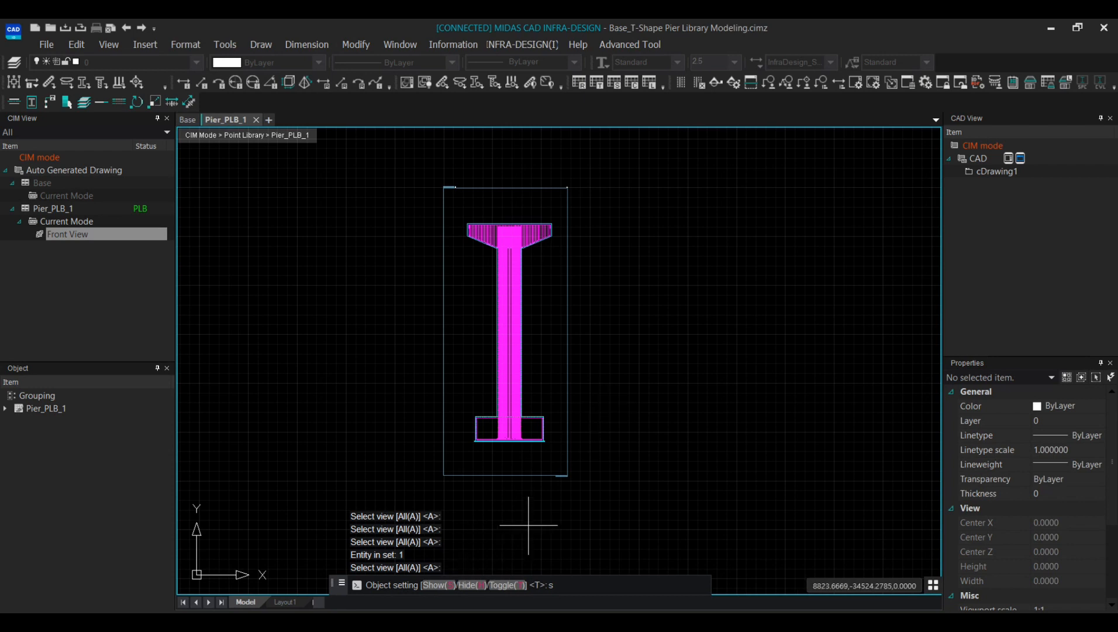
key(Return)
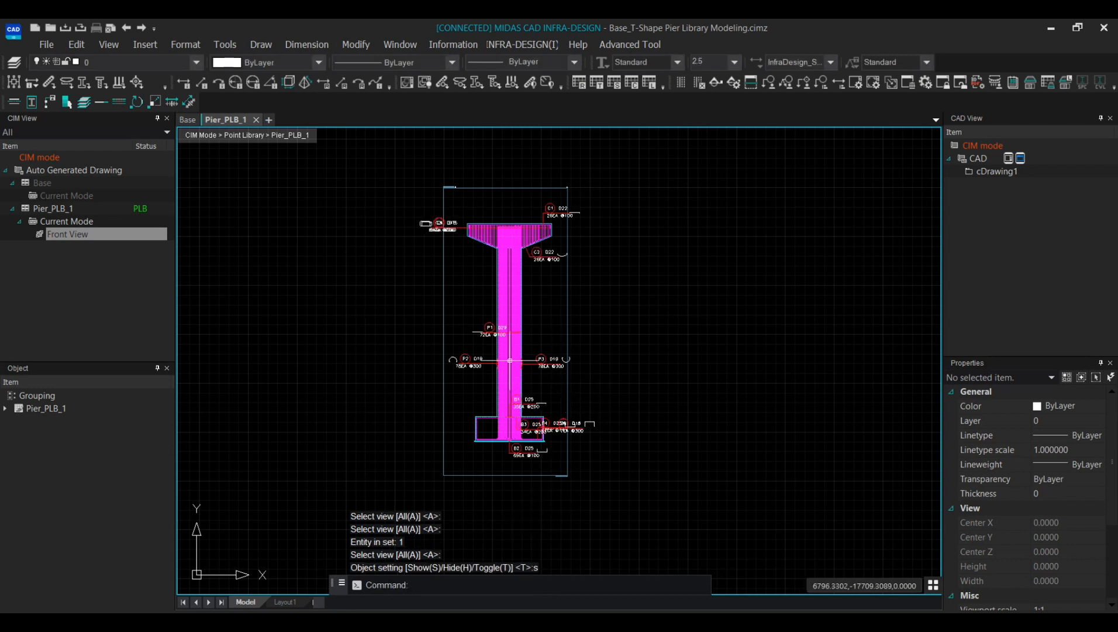
Examine the rebar annotations around the pier cap, column and footing and the extent of the Front View region
scroll(543, 422, up, 2)
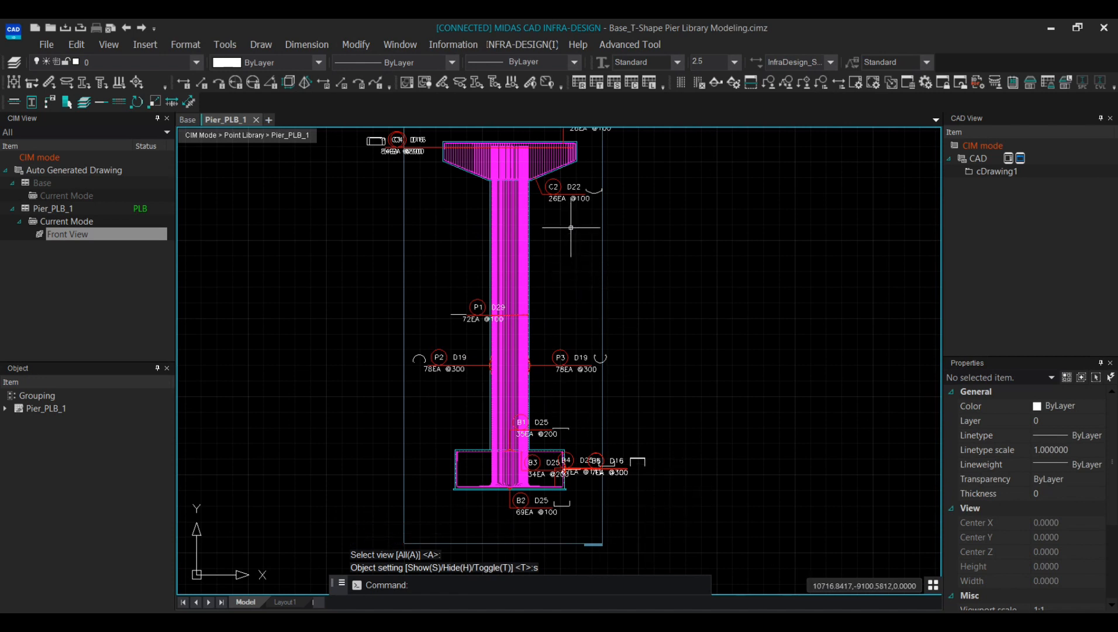
middle_drag(614, 215, 642, 237)
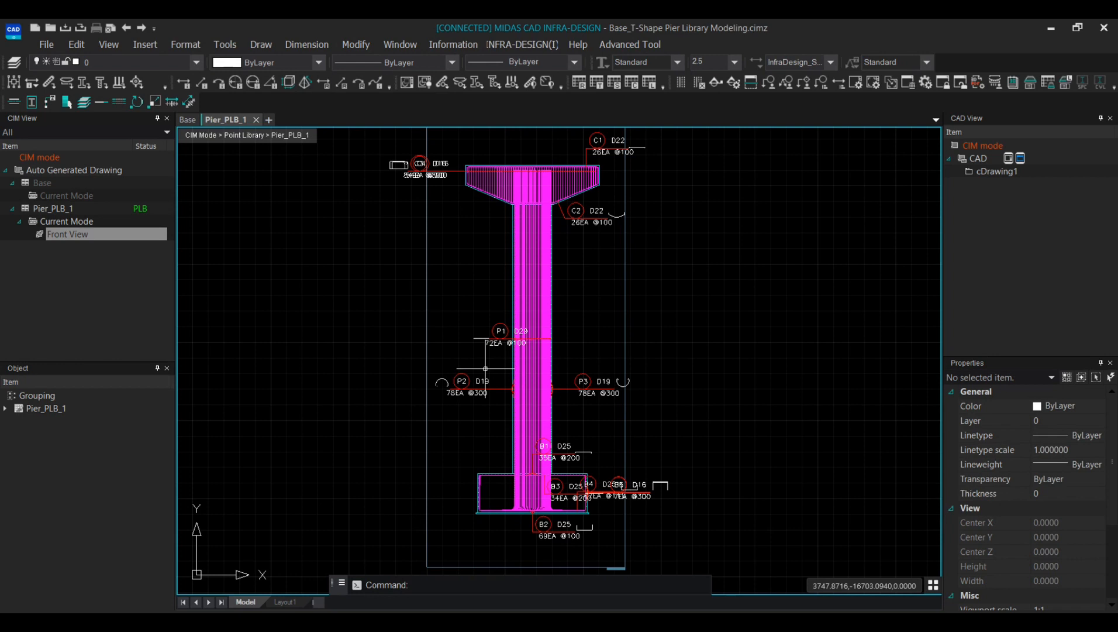
scroll(559, 375, down, 5)
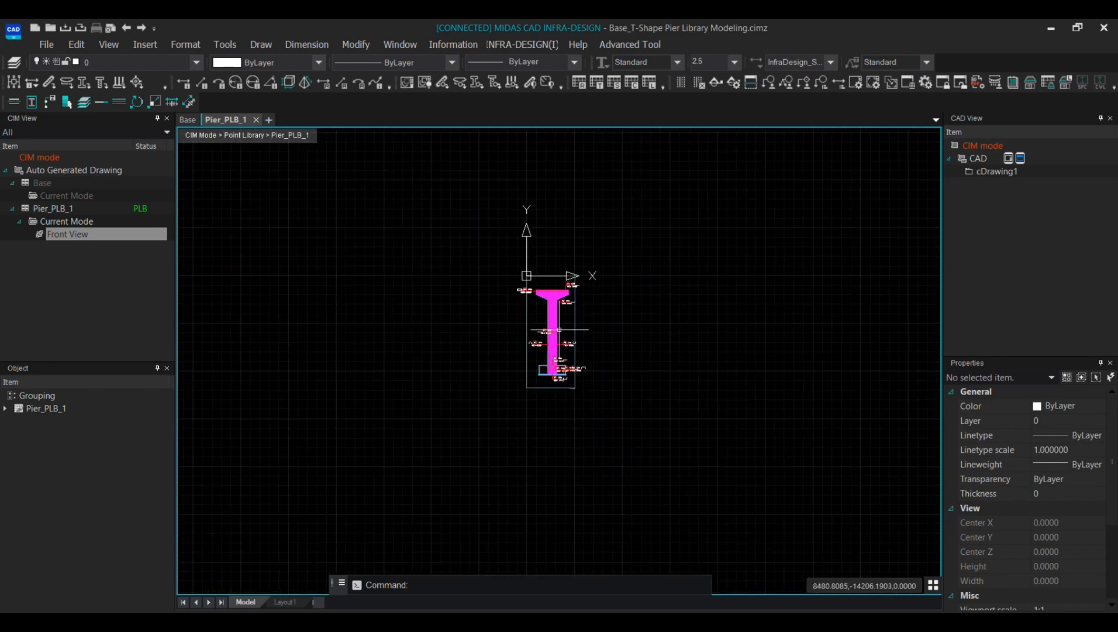
middle_drag(614, 339, 529, 342)
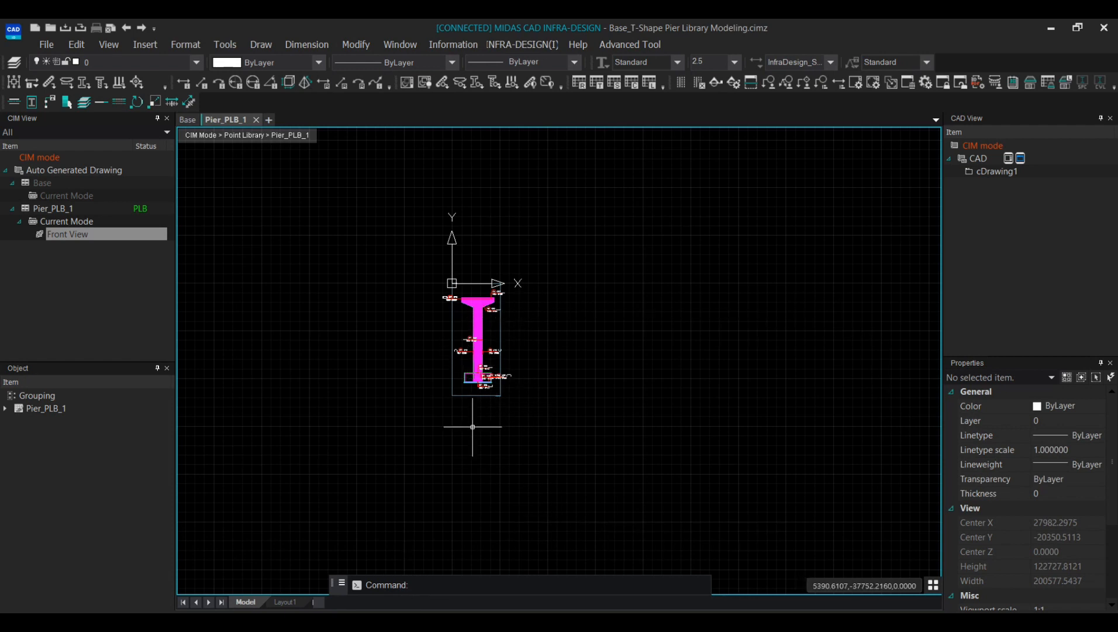
scroll(470, 397, up, 3)
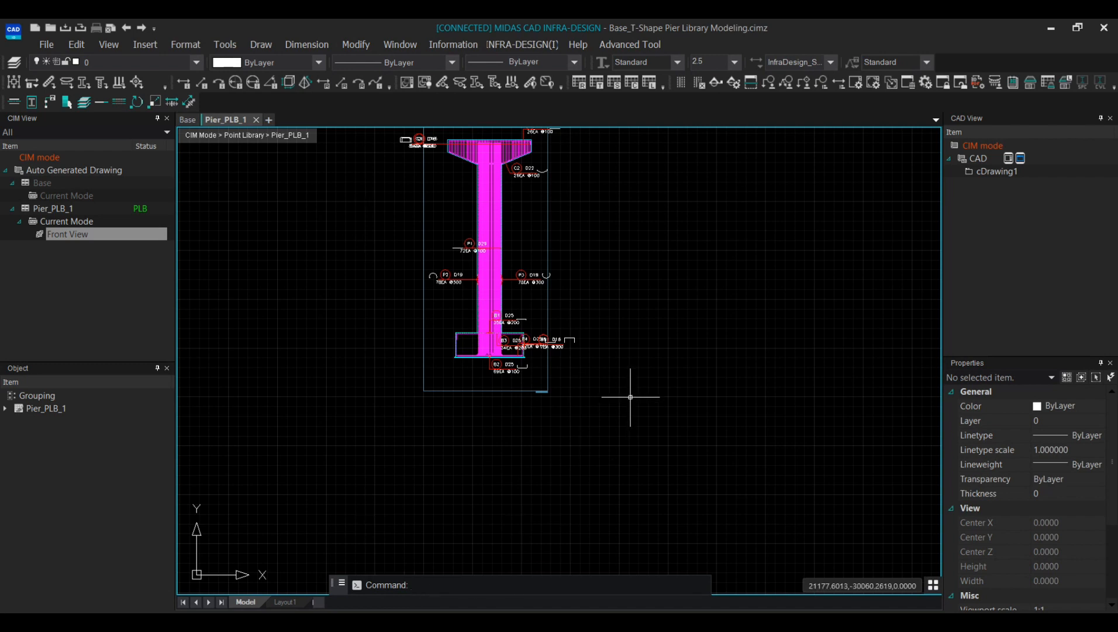
middle_drag(584, 341, 588, 400)
click(550, 287)
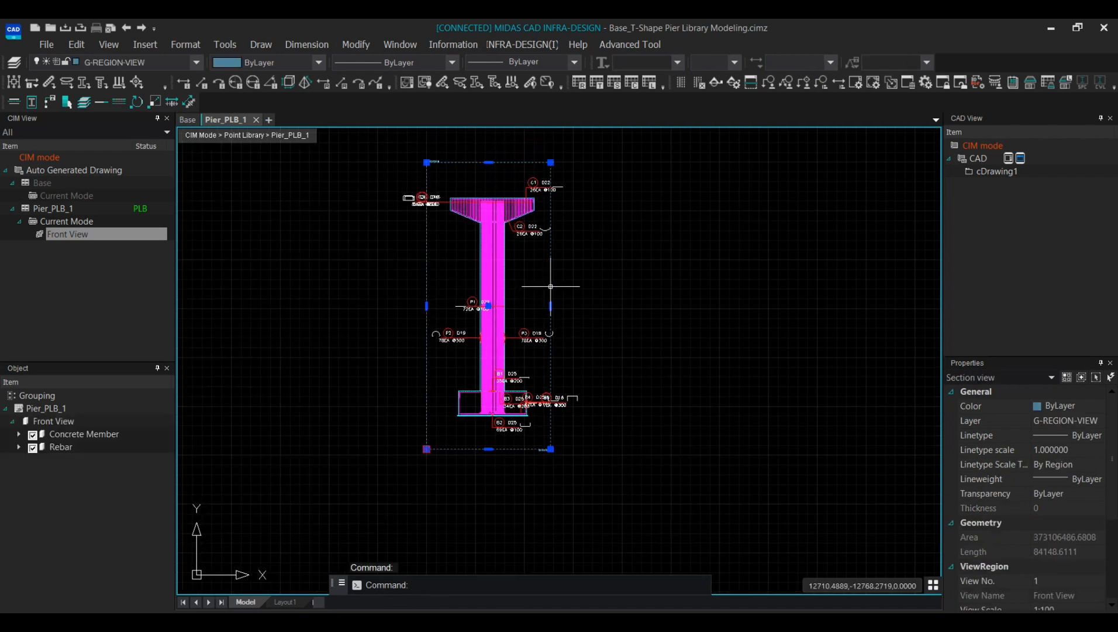
key(Escape)
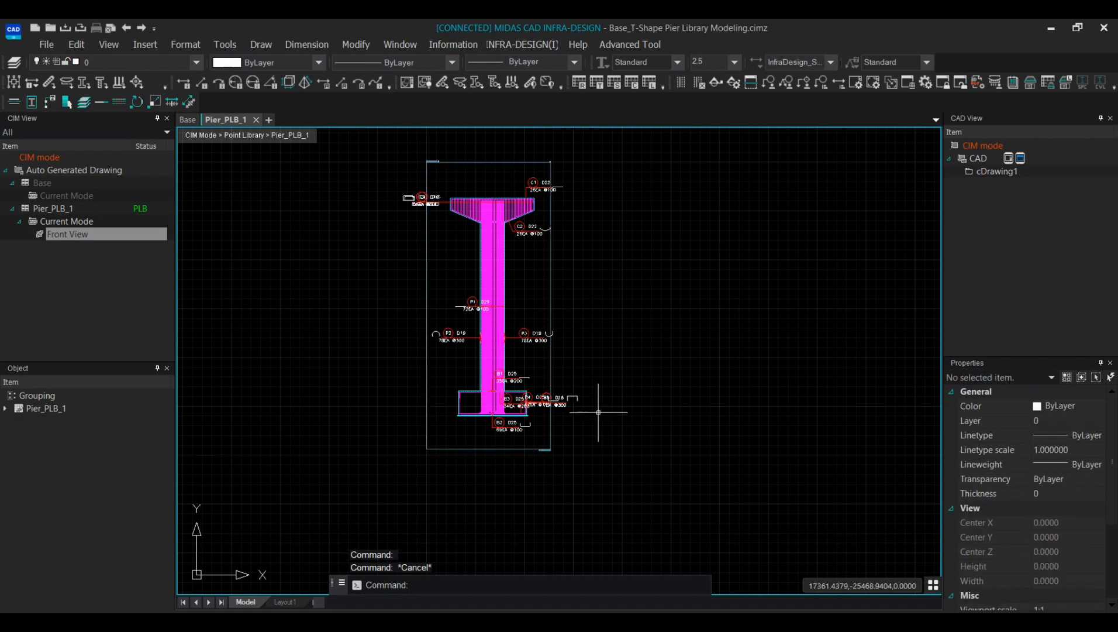
Move the B2 rebar annotation further below the footing, just inside the lower edge of the Front View region
scroll(507, 444, up, 4)
click(498, 411)
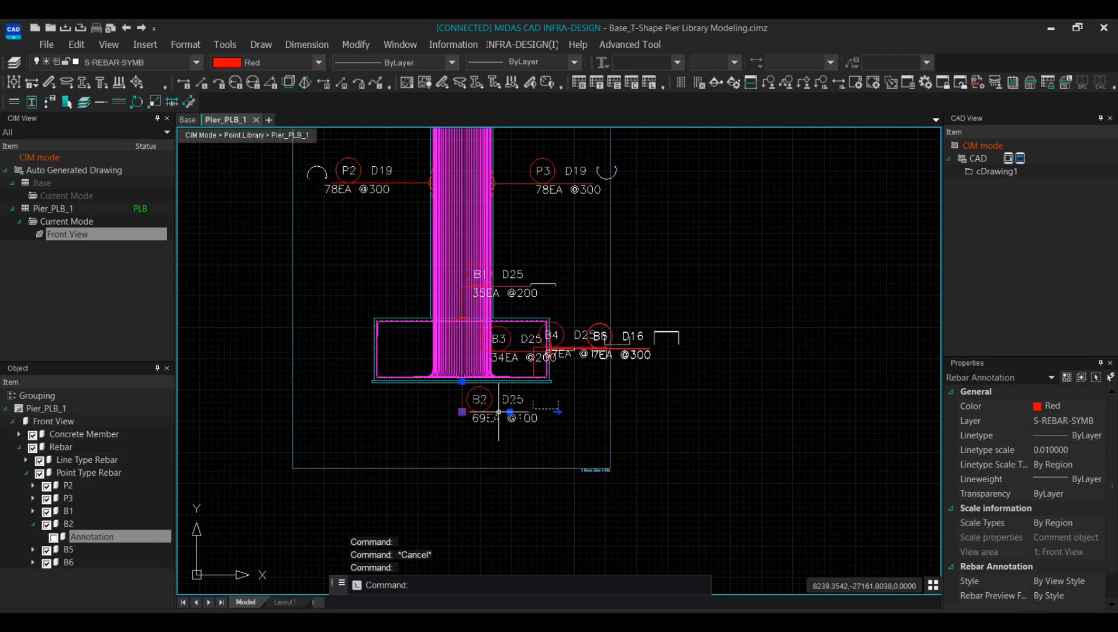
scroll(491, 433, up, 2)
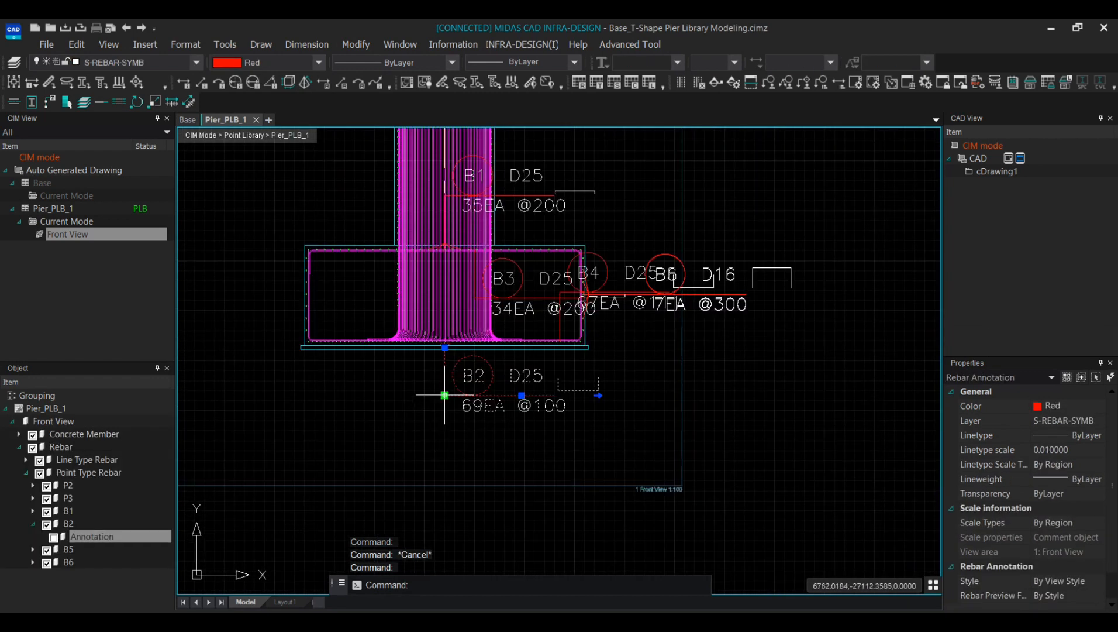
mouse_move(475, 415)
middle_down()
mouse_move(561, 424)
mouse_move(544, 404)
middle_up()
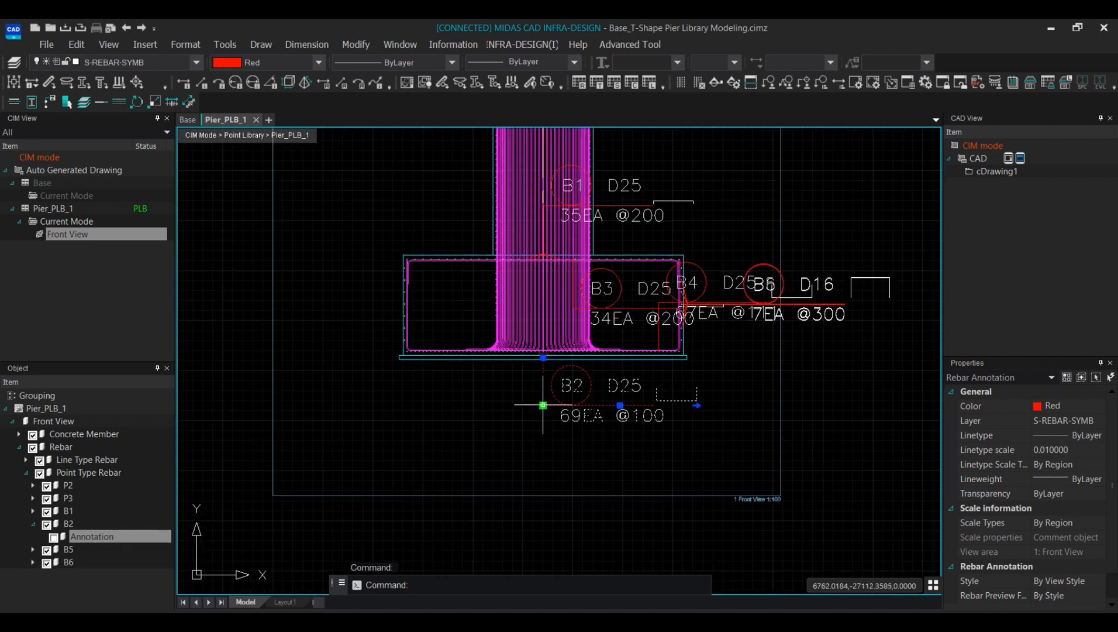
middle_drag(603, 468, 555, 447)
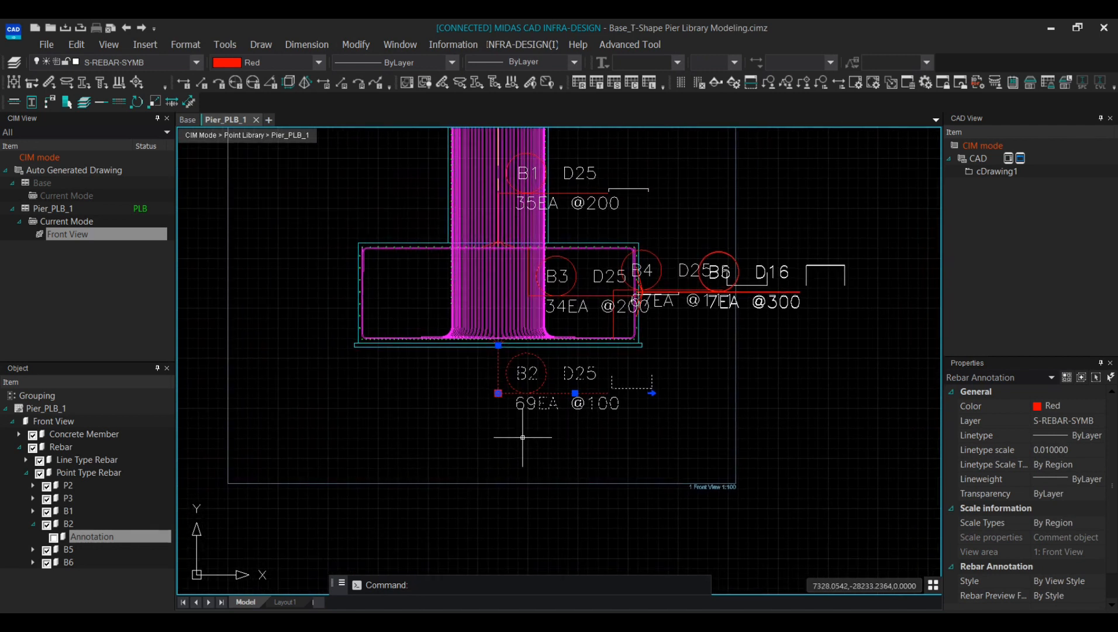
click(576, 394)
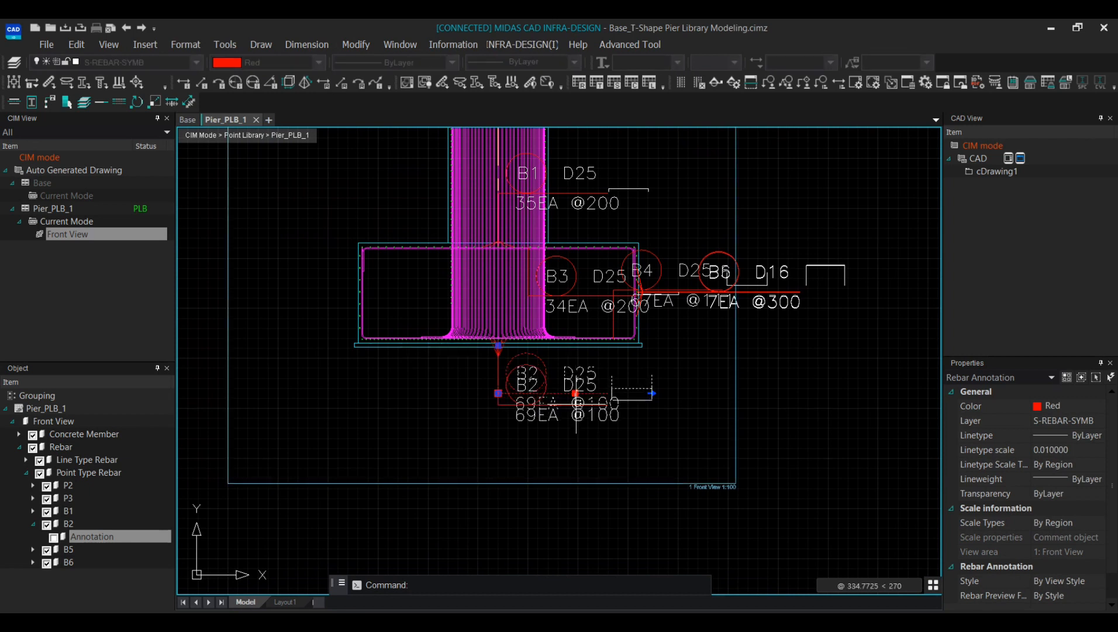
click(590, 454)
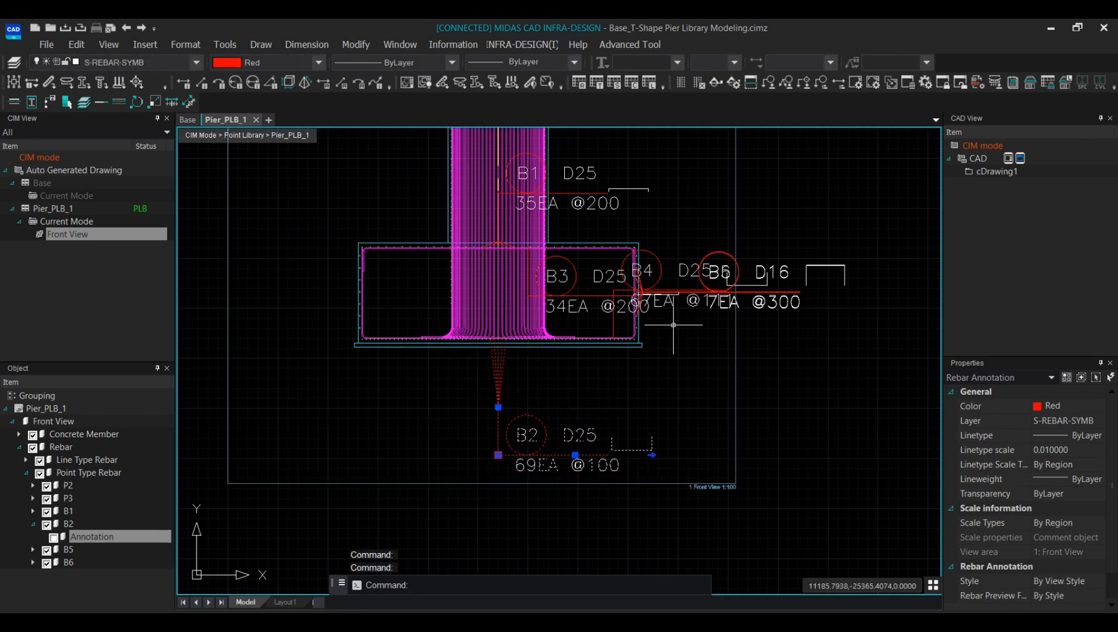
Move the B4 rebar annotation straight down below the footing, clear of the overlapping B3 and B6 annotations
click(660, 275)
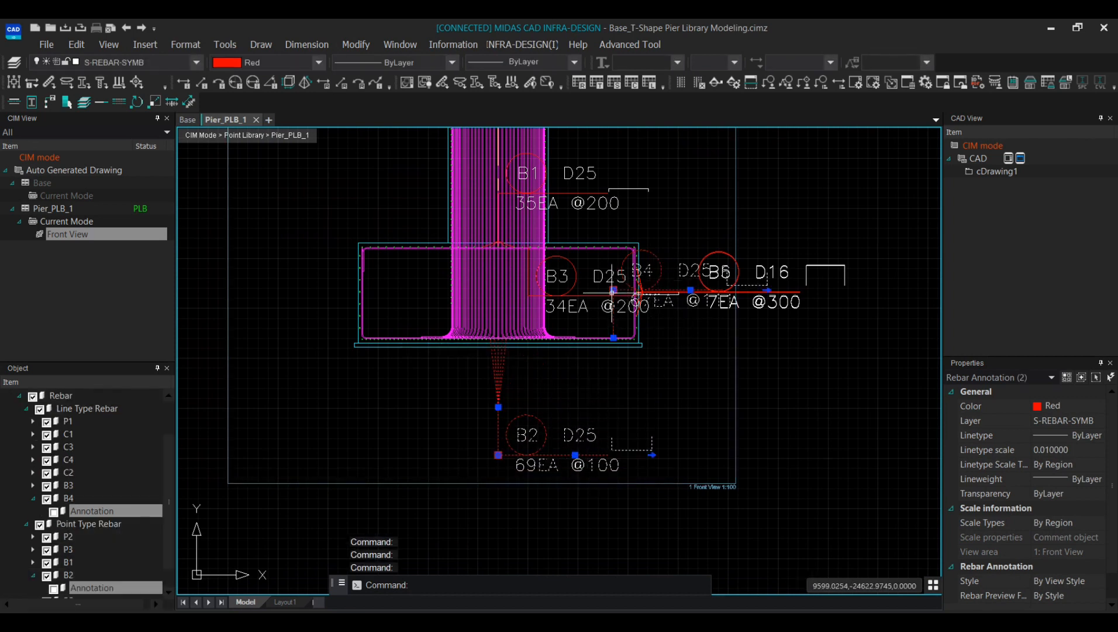
click(691, 290)
click(690, 404)
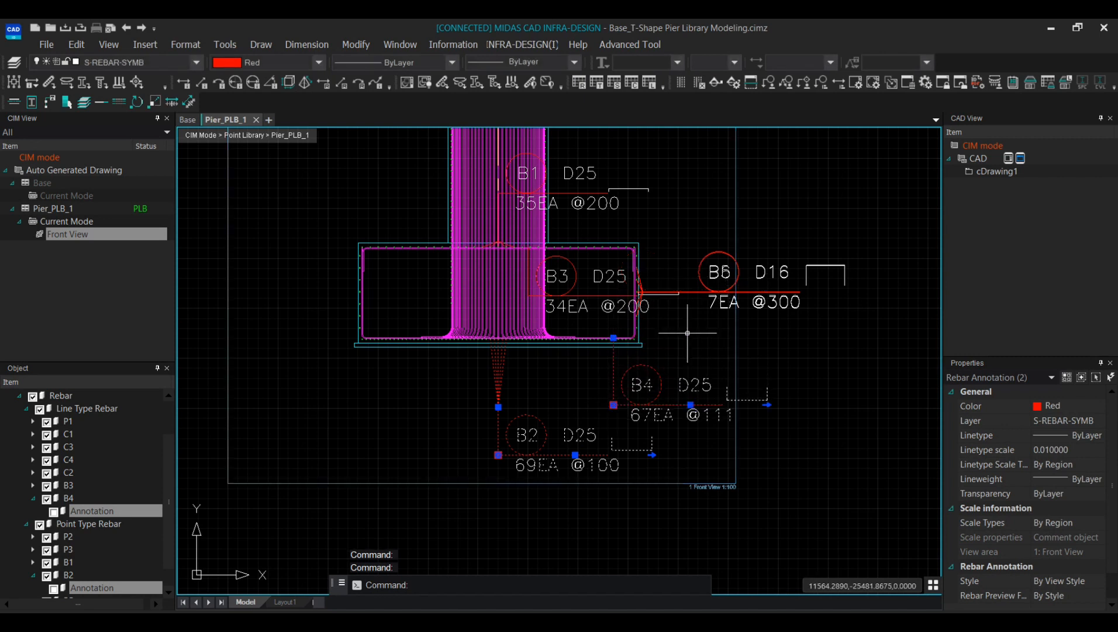
key(Escape)
Select the boundary of the Front View region and bring up its View Scale property with the available scales
scroll(549, 349, down, 4)
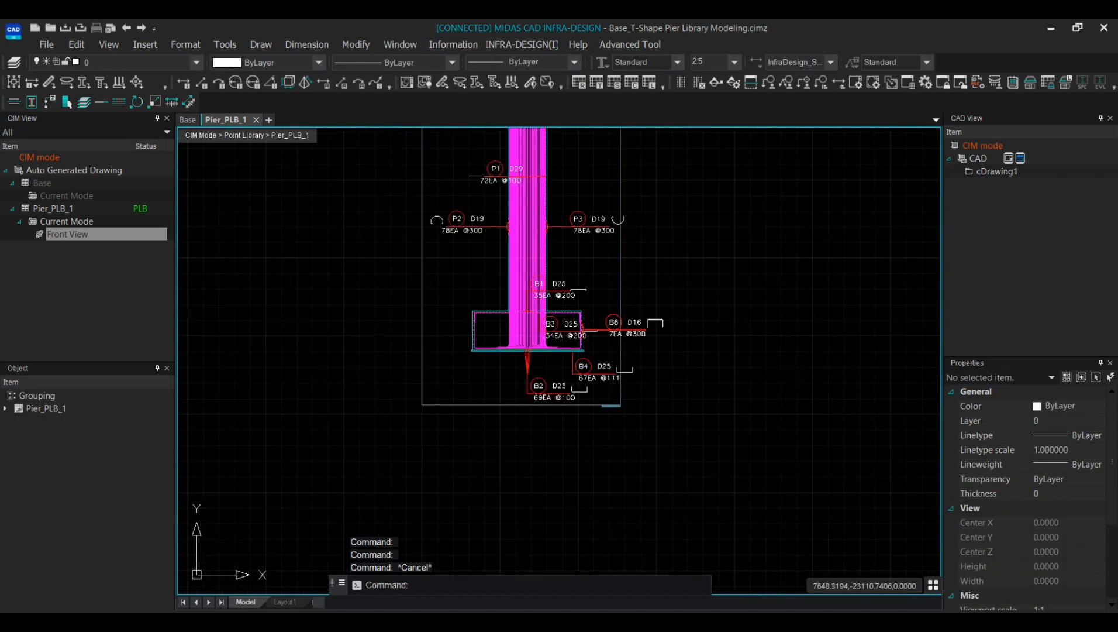
middle_drag(542, 306, 566, 431)
click(646, 292)
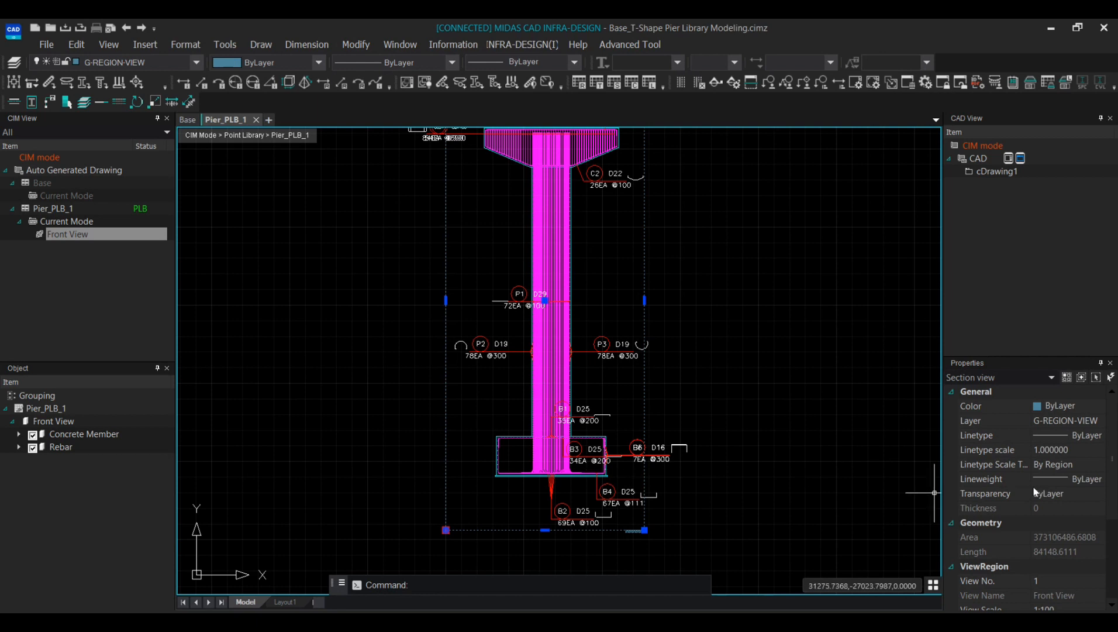
scroll(1048, 490, down, 3)
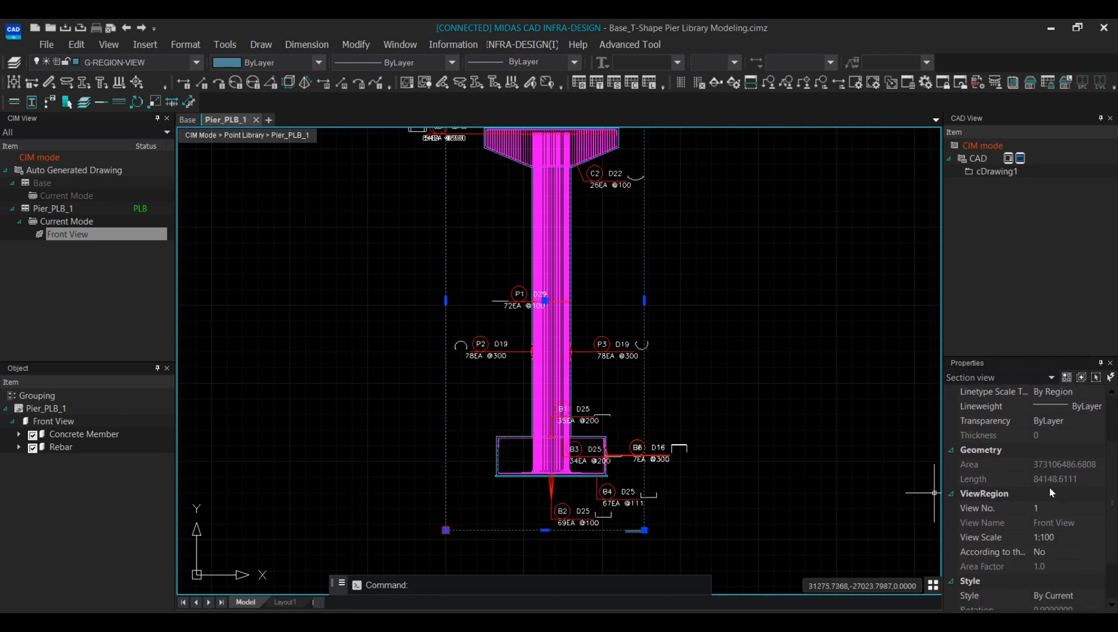
scroll(1004, 497, down, 1)
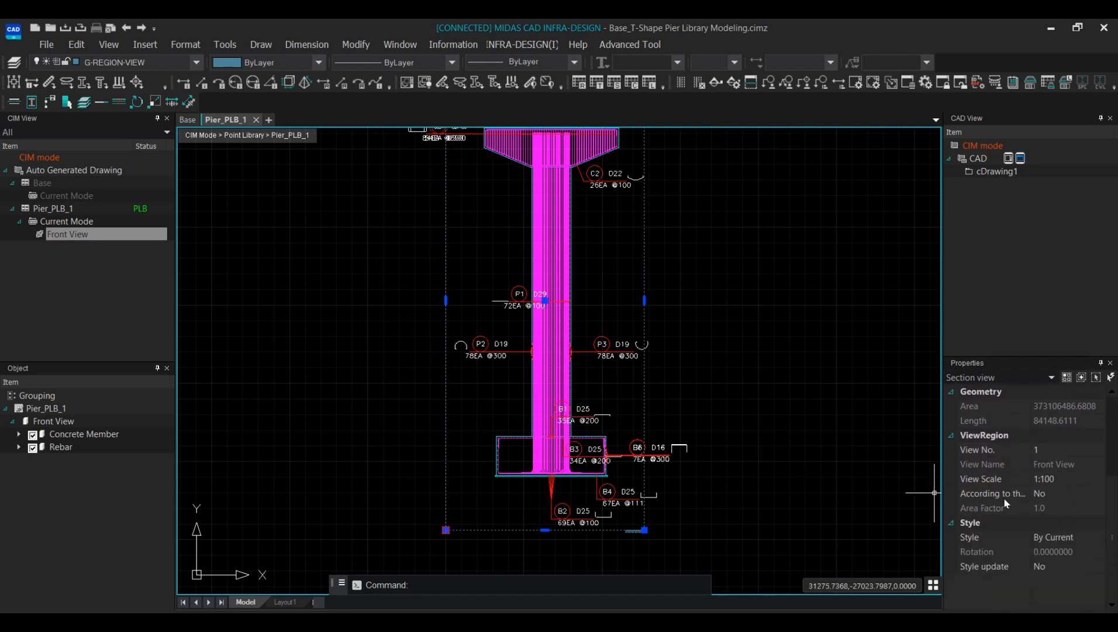
click(1057, 481)
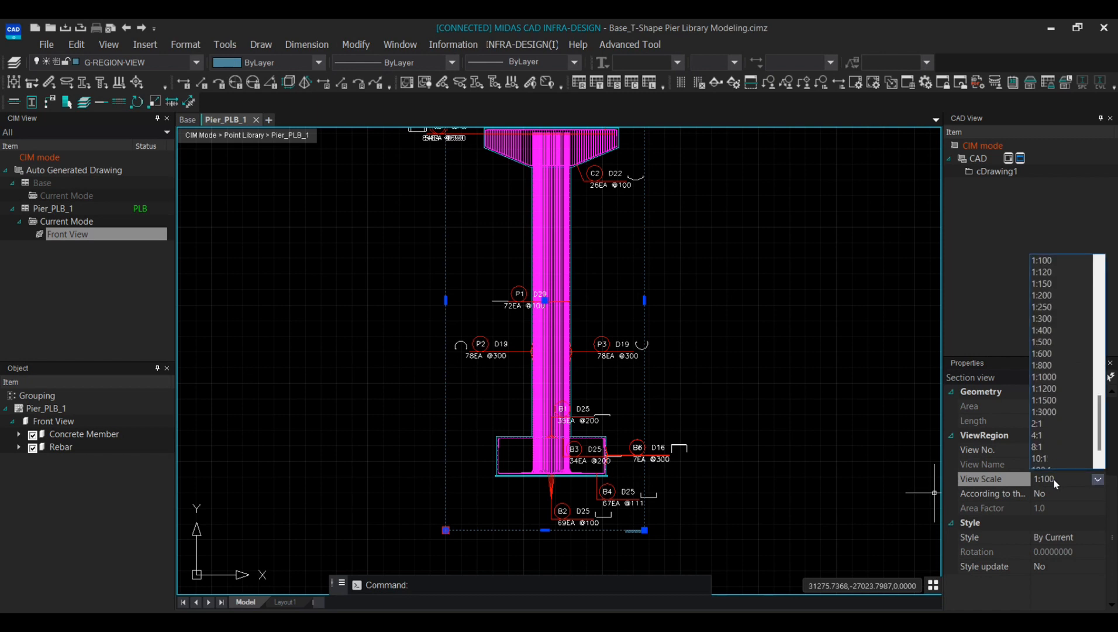
click(857, 451)
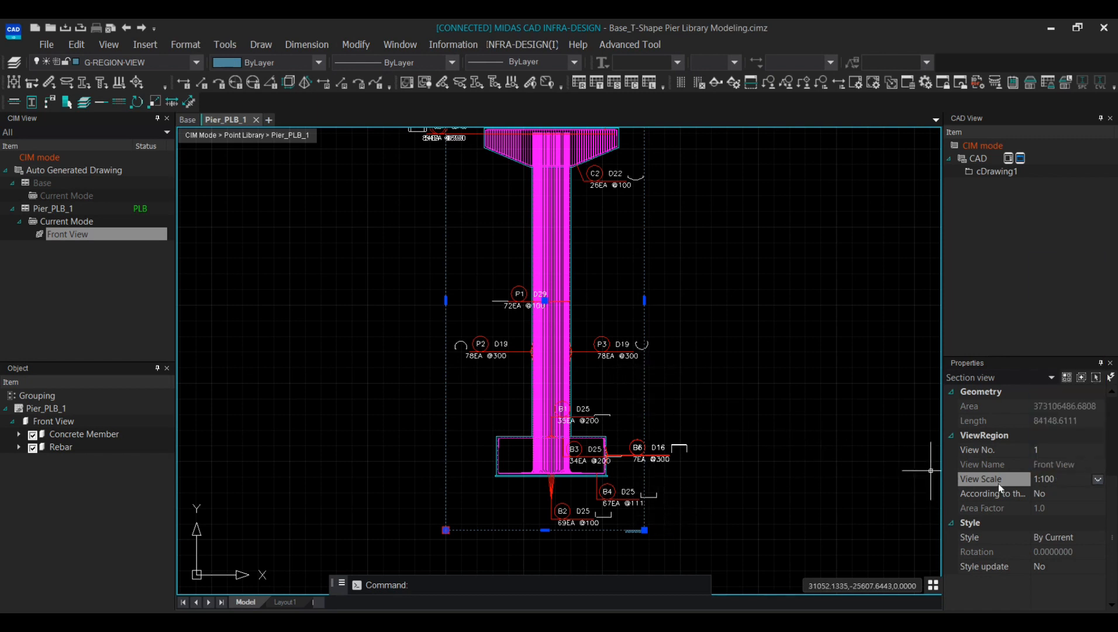
Try a view scale of 1:60 on the Front View region
click(1098, 479)
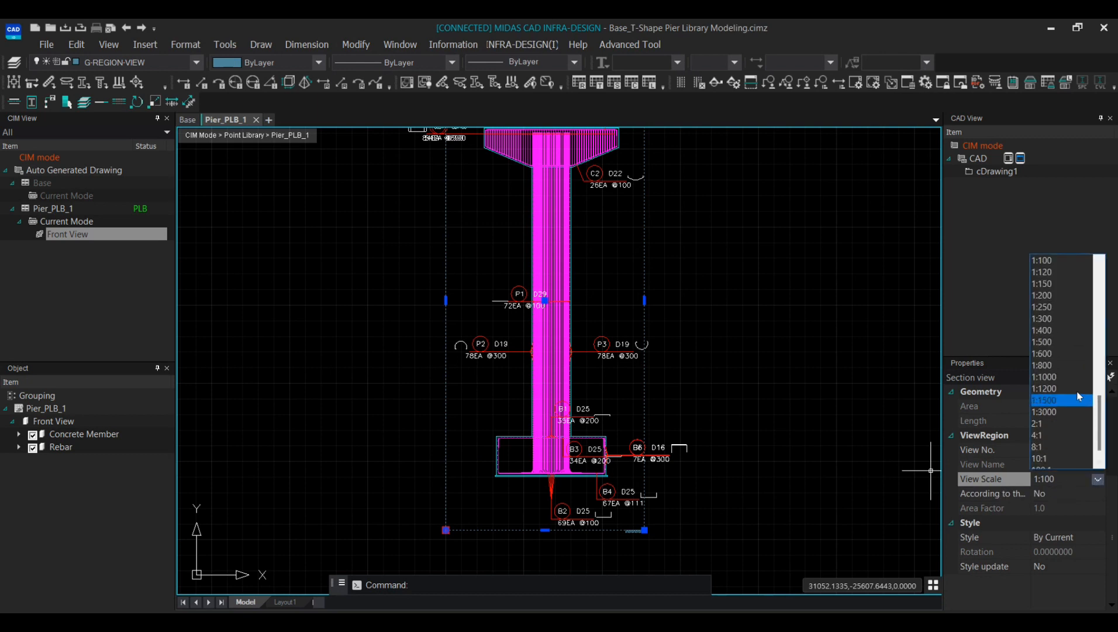
scroll(1071, 393, down, 2)
scroll(1062, 409, down, 10)
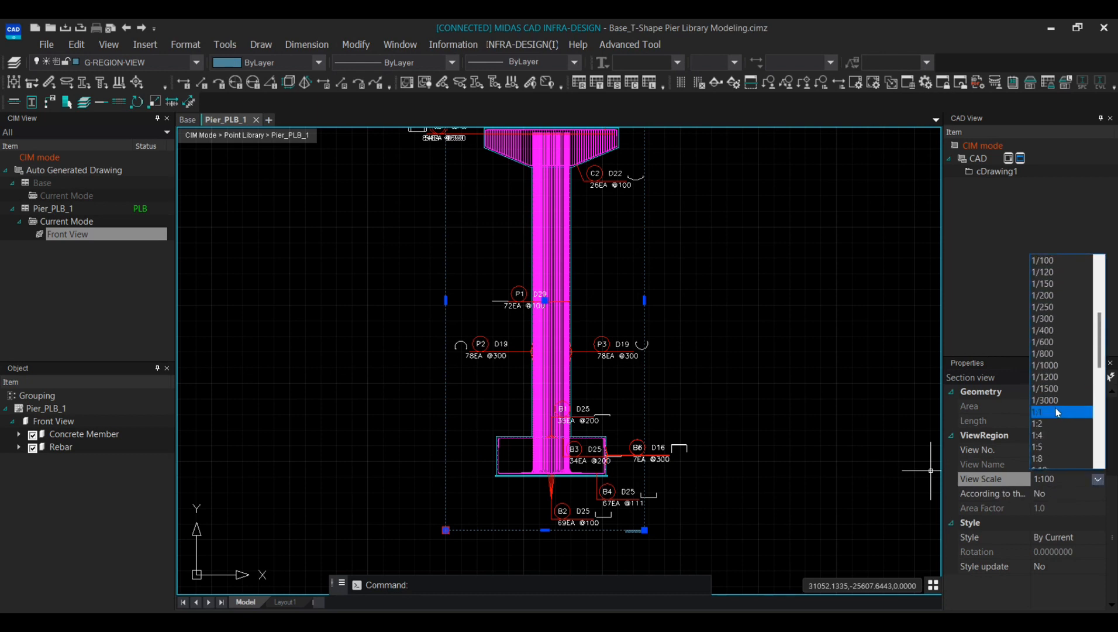
scroll(1052, 422, down, 2)
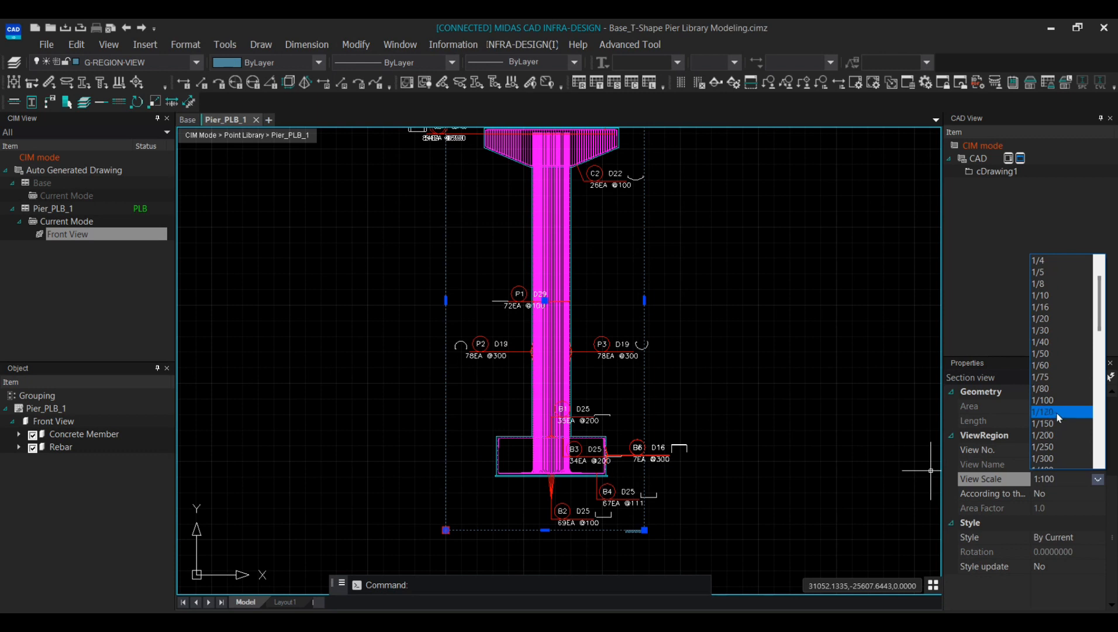
scroll(1077, 438, down, 8)
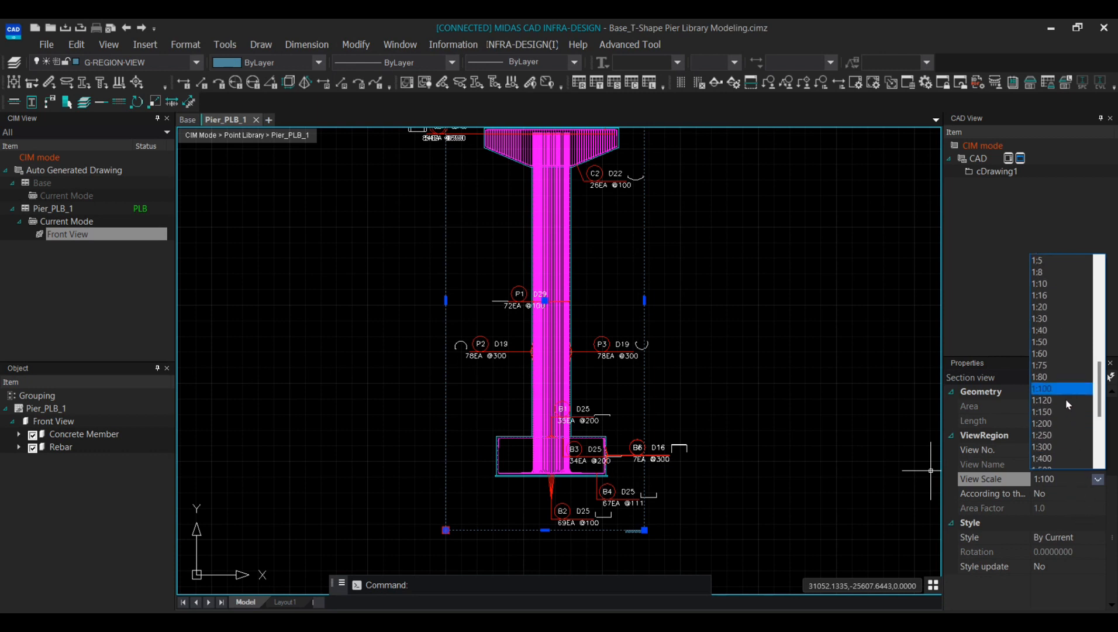
click(1063, 352)
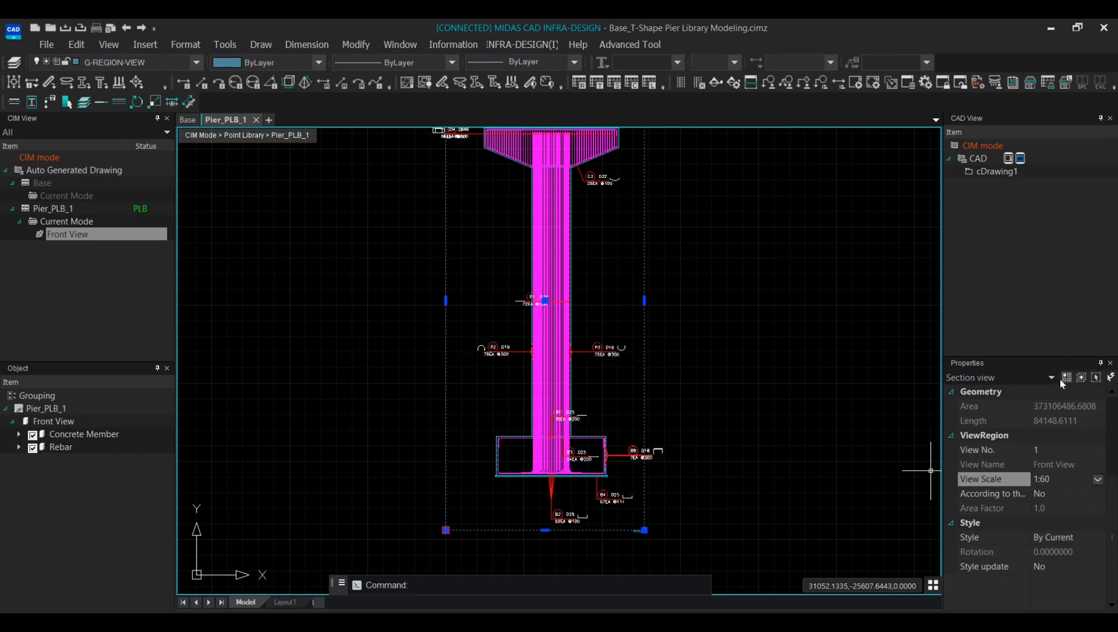
Set the view scale of the Front View region to 1:75 and deselect the region
click(1096, 483)
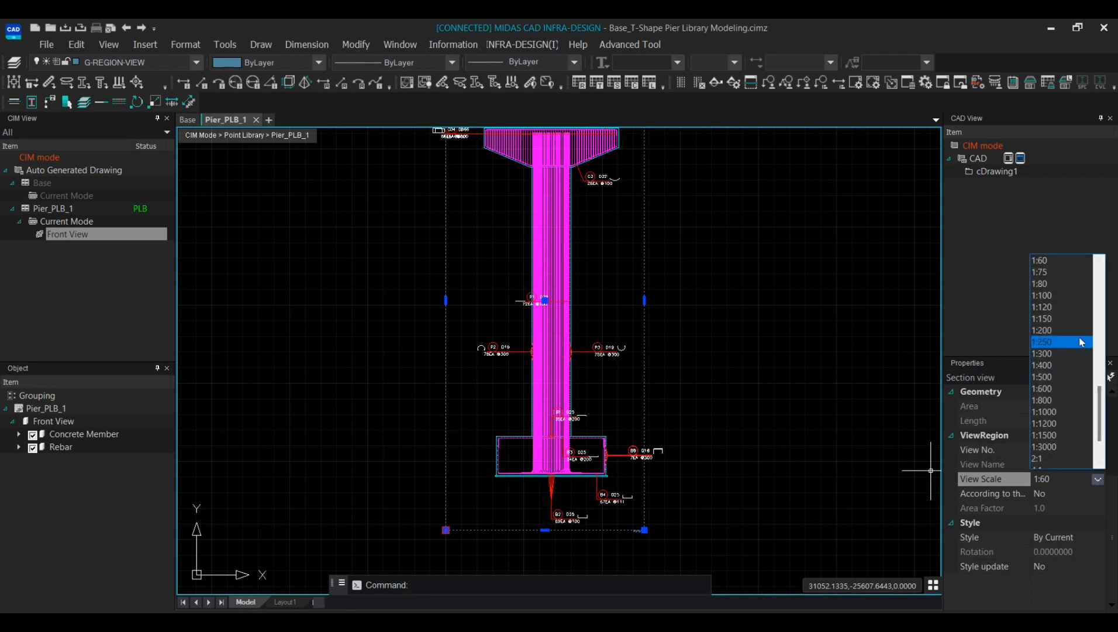
click(1068, 272)
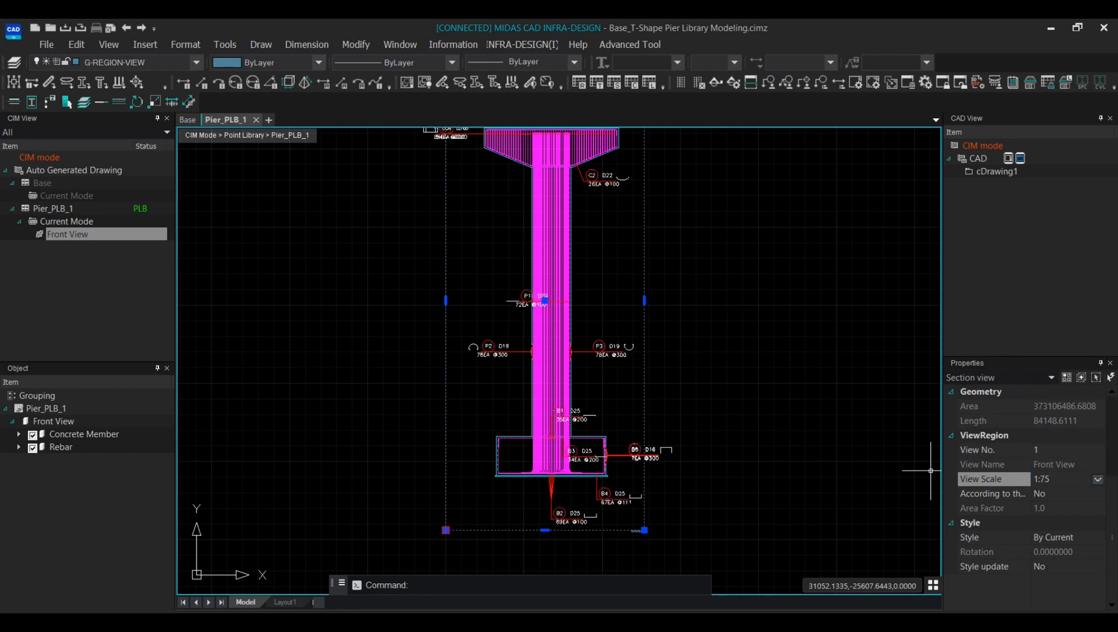
scroll(654, 458, up, 3)
key(Escape)
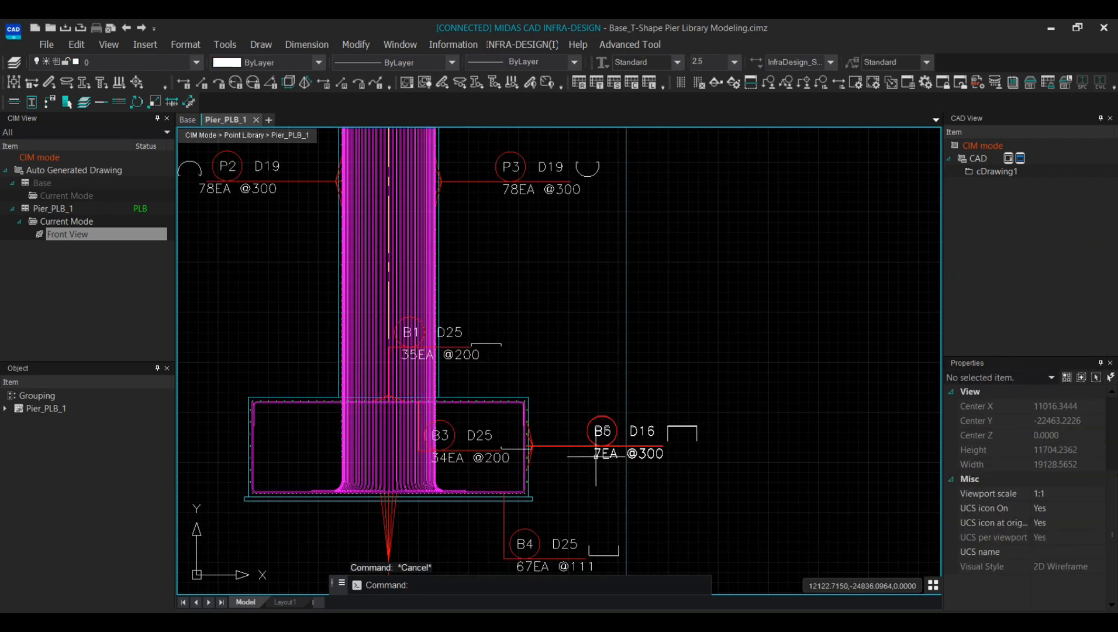
Look through the drawing styles offered for the Front View region without choosing a different one
click(602, 453)
key(Escape)
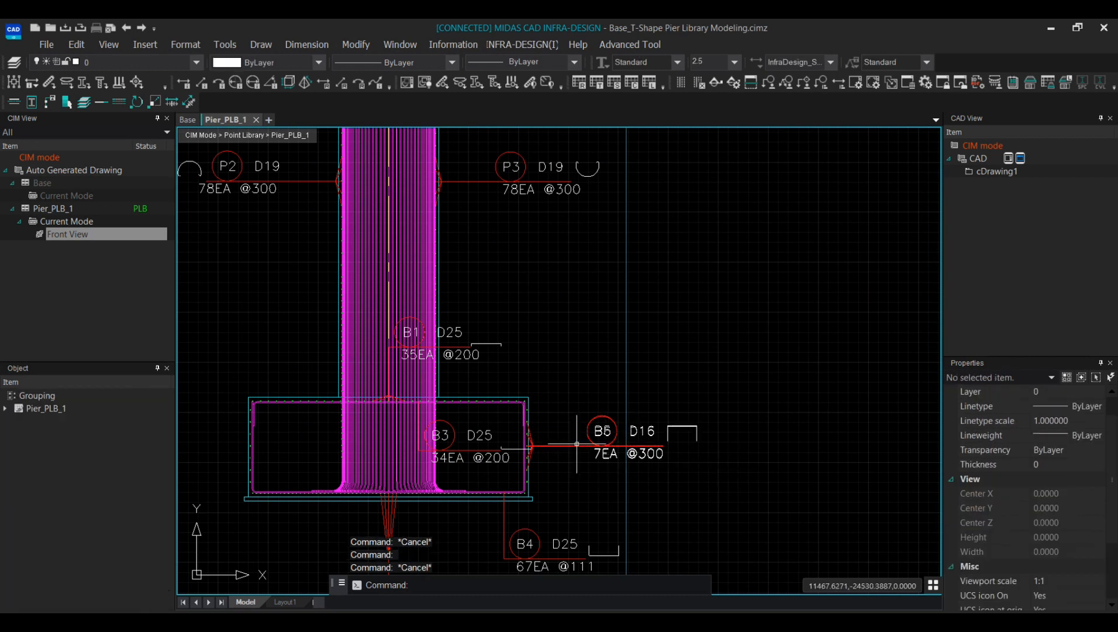
click(626, 377)
scroll(1070, 515, down, 1)
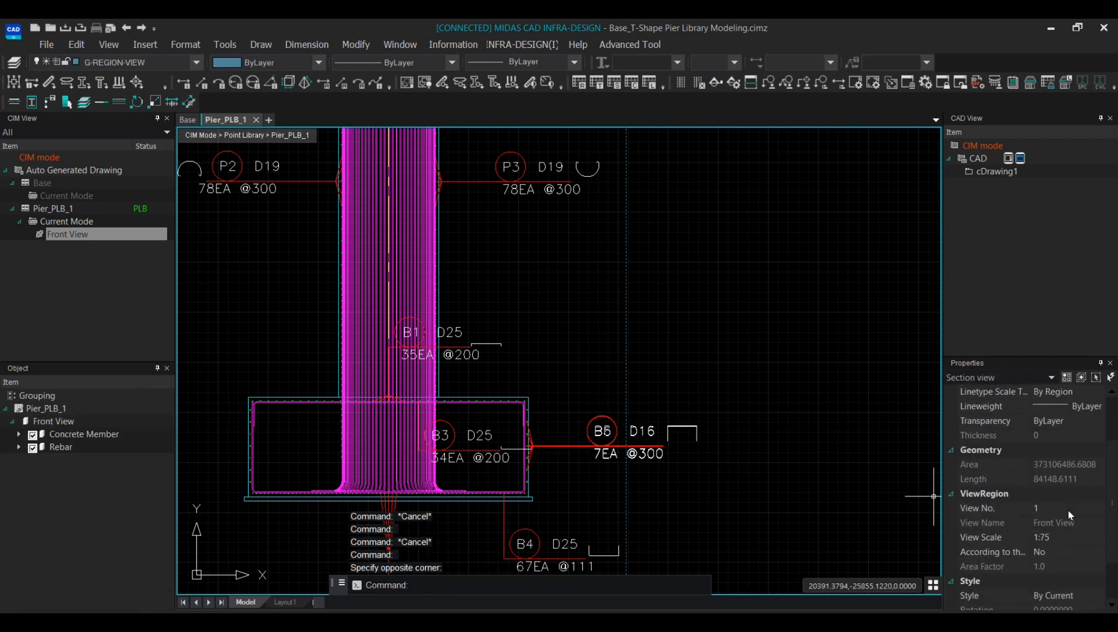
scroll(1071, 514, down, 2)
click(1075, 537)
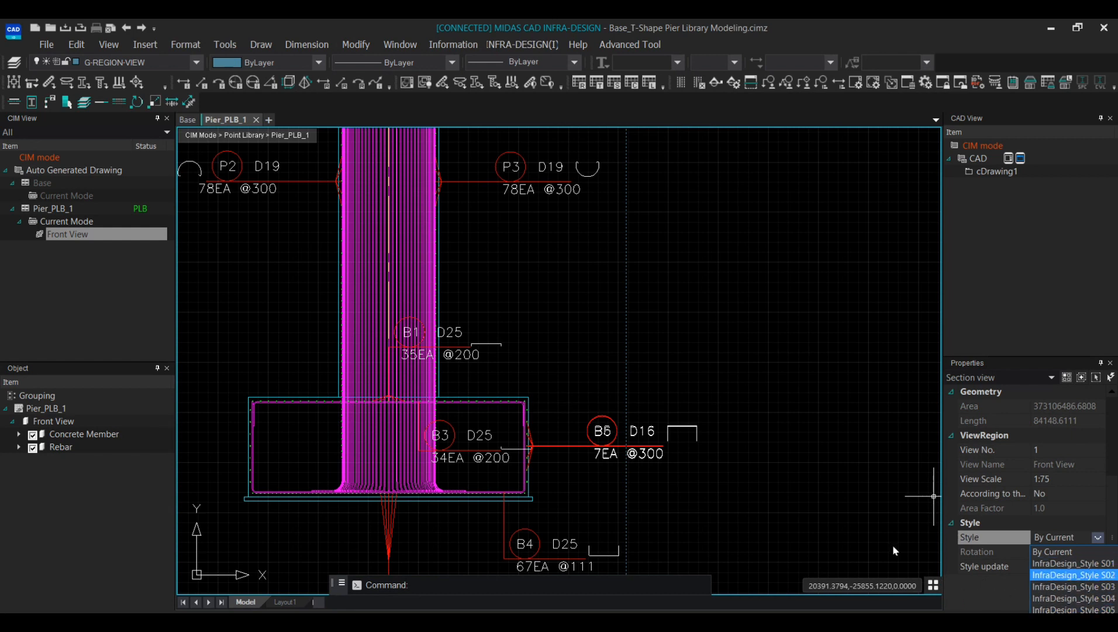
key(Escape)
key(Escape)
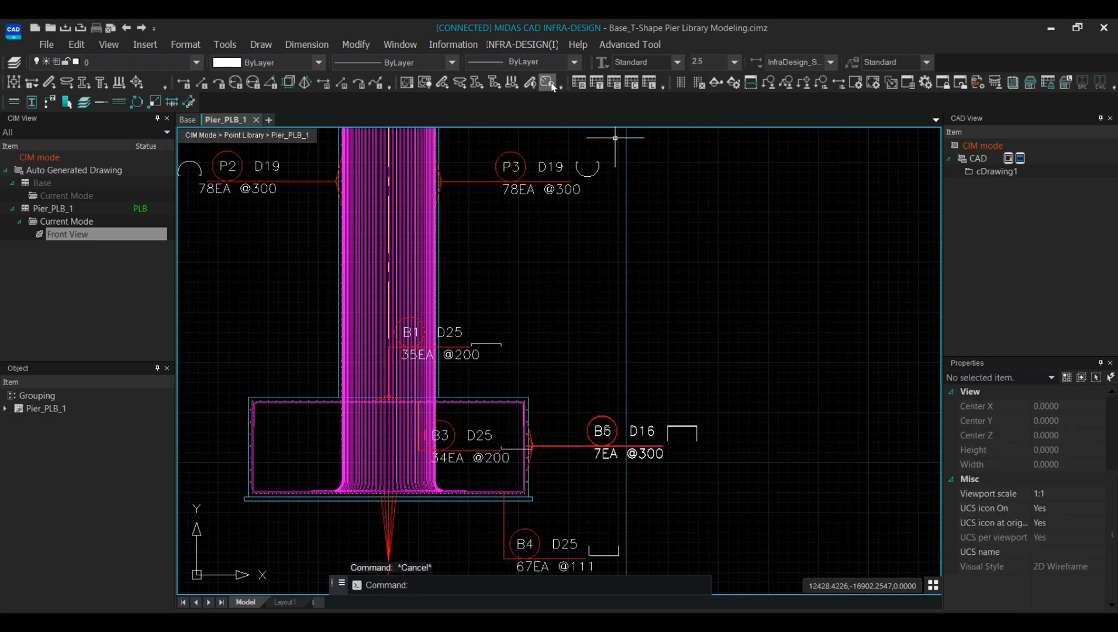
Open the Drawing Style Manager and review the choices for the Rebar Annotation Style
click(532, 45)
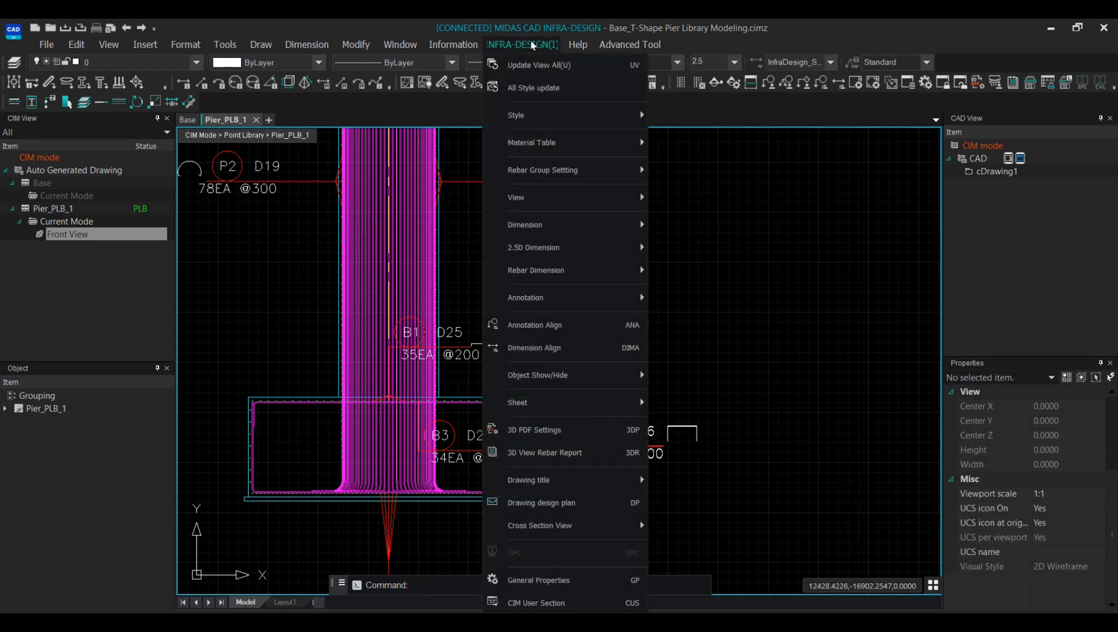
mouse_move(546, 120)
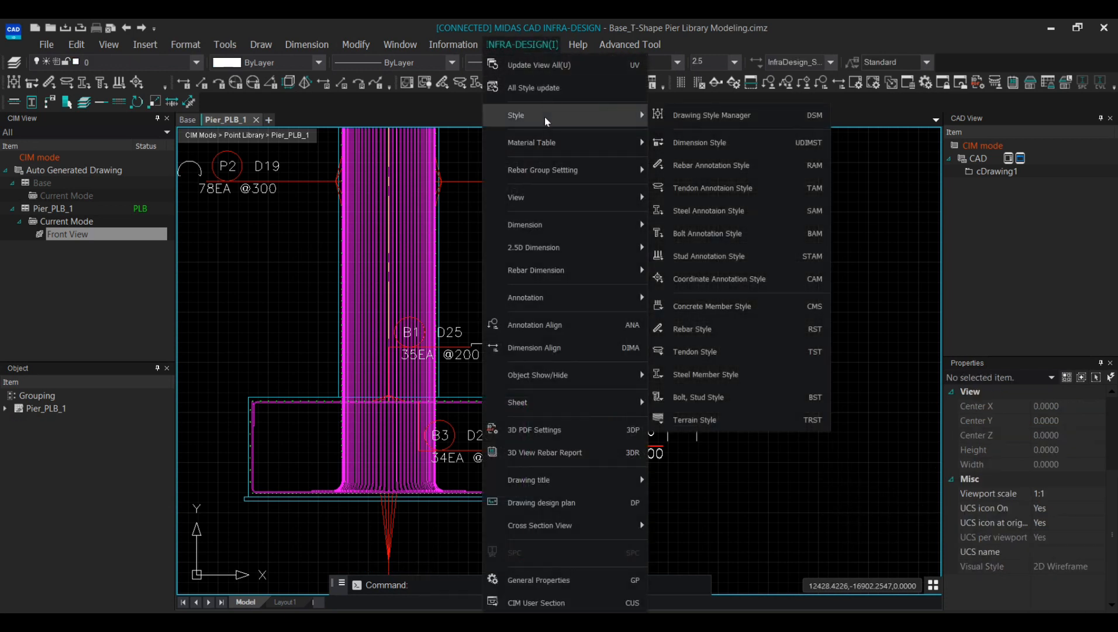
click(689, 121)
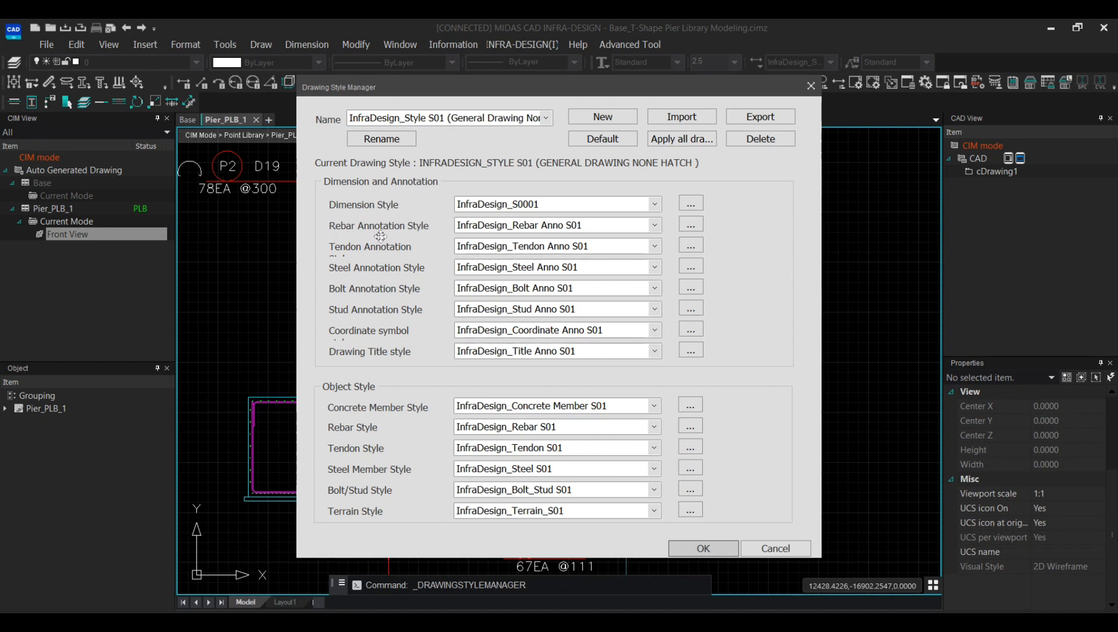
click(657, 226)
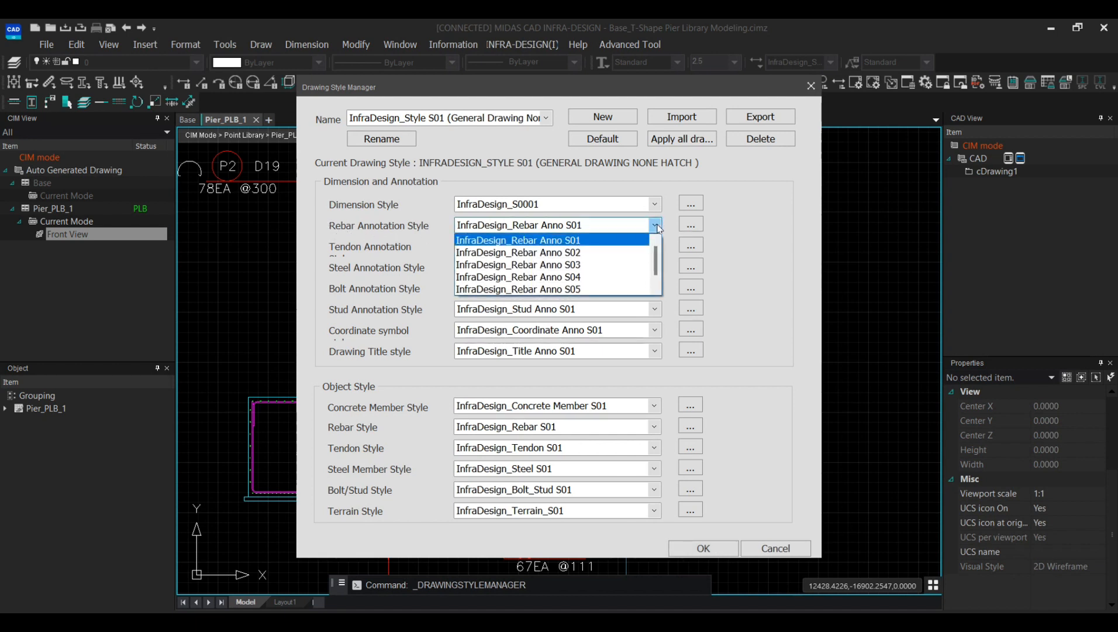
click(657, 226)
Examine the settings and preview of InfraDesign_Rebar Anno S01 and the other listed styles, leaving the style dialogs without changes
click(691, 225)
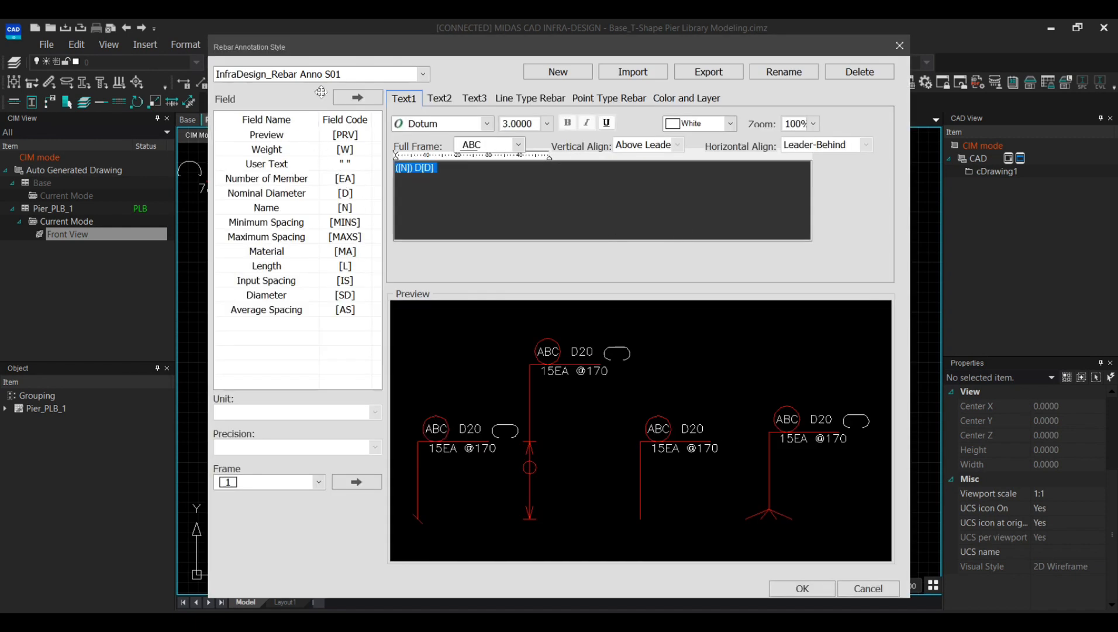
click(323, 75)
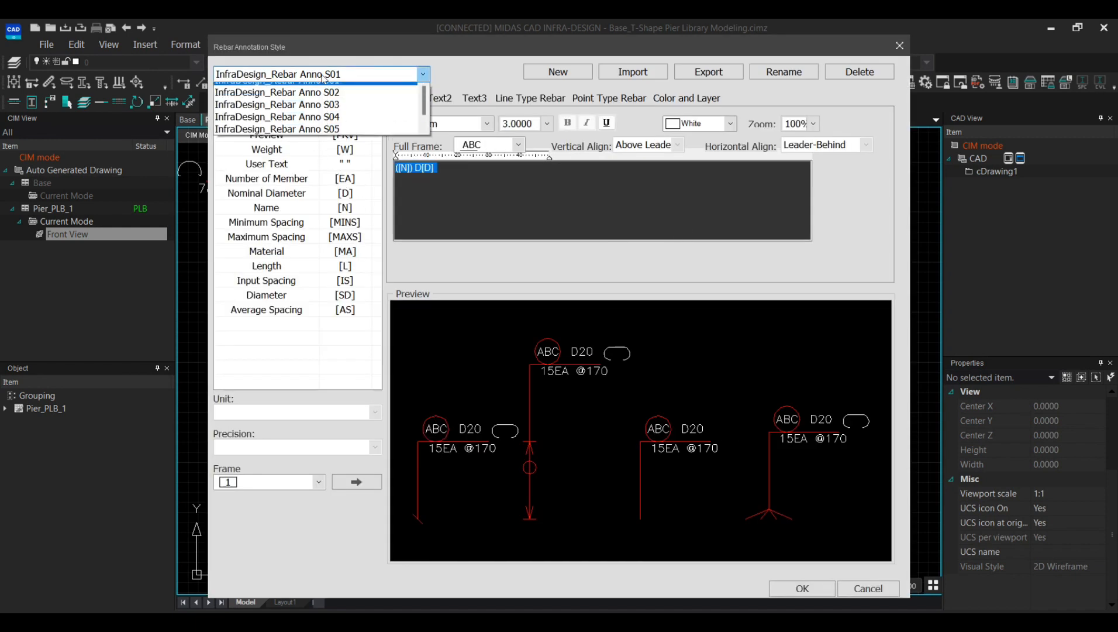
click(324, 79)
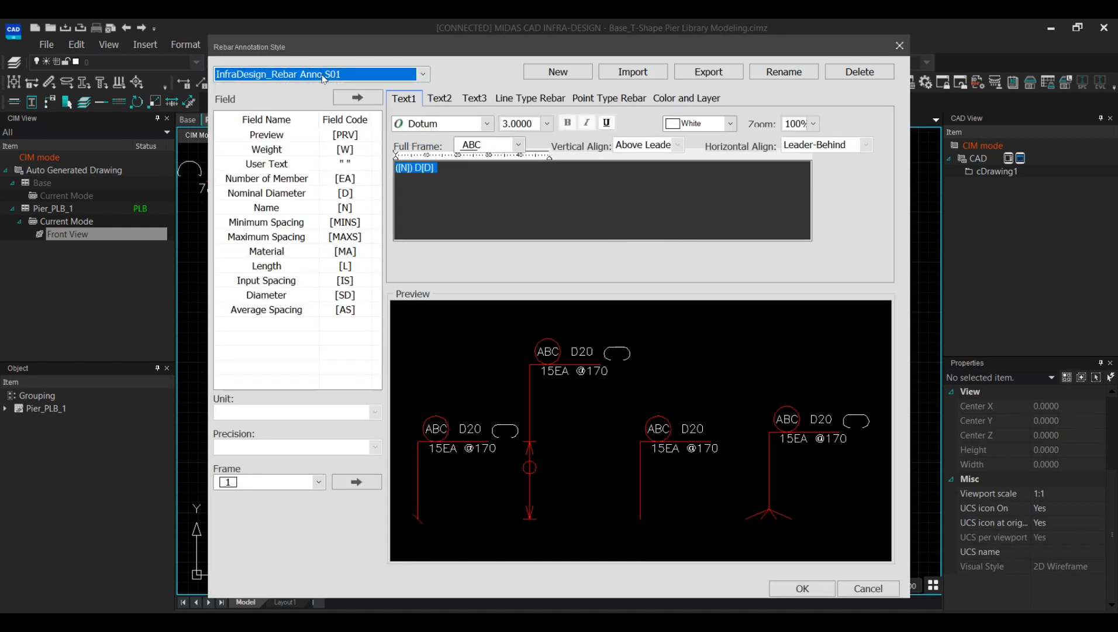
click(422, 74)
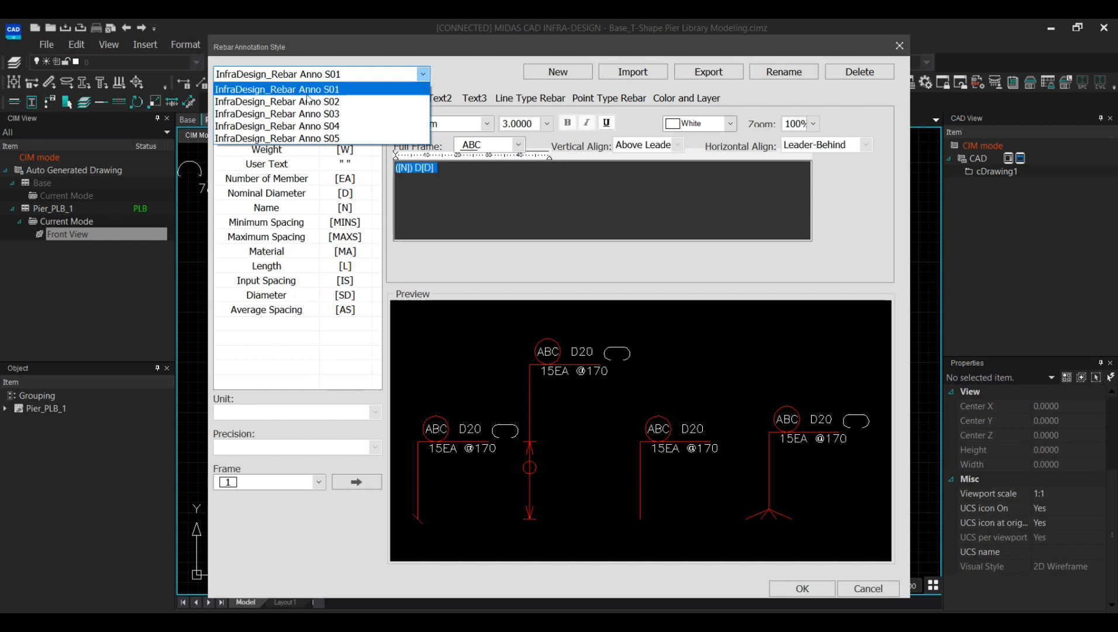
click(594, 235)
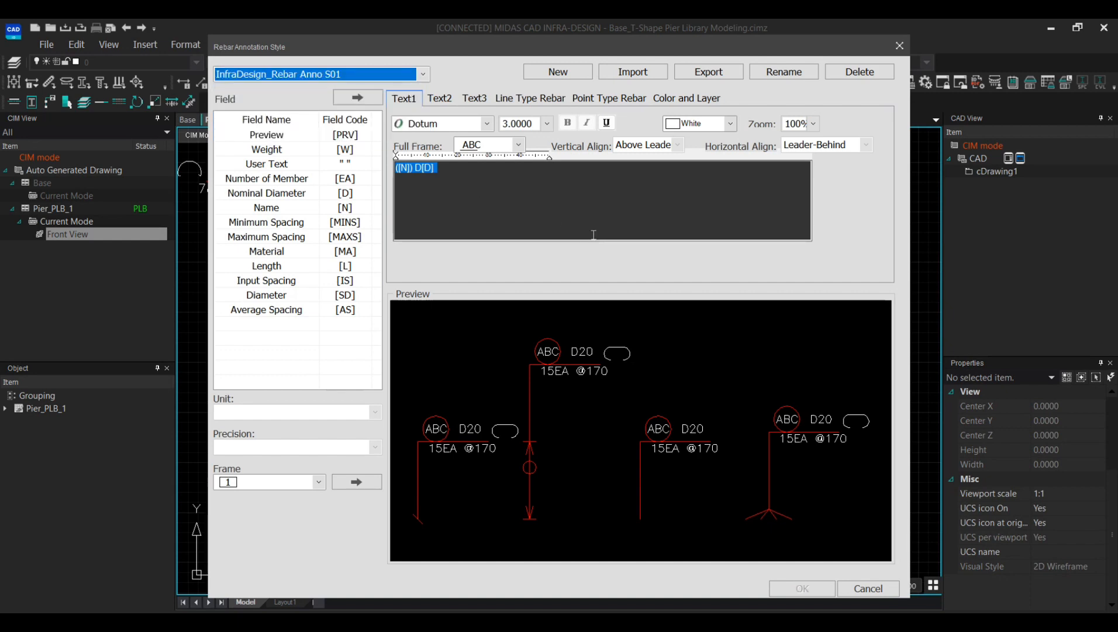
click(900, 46)
click(810, 87)
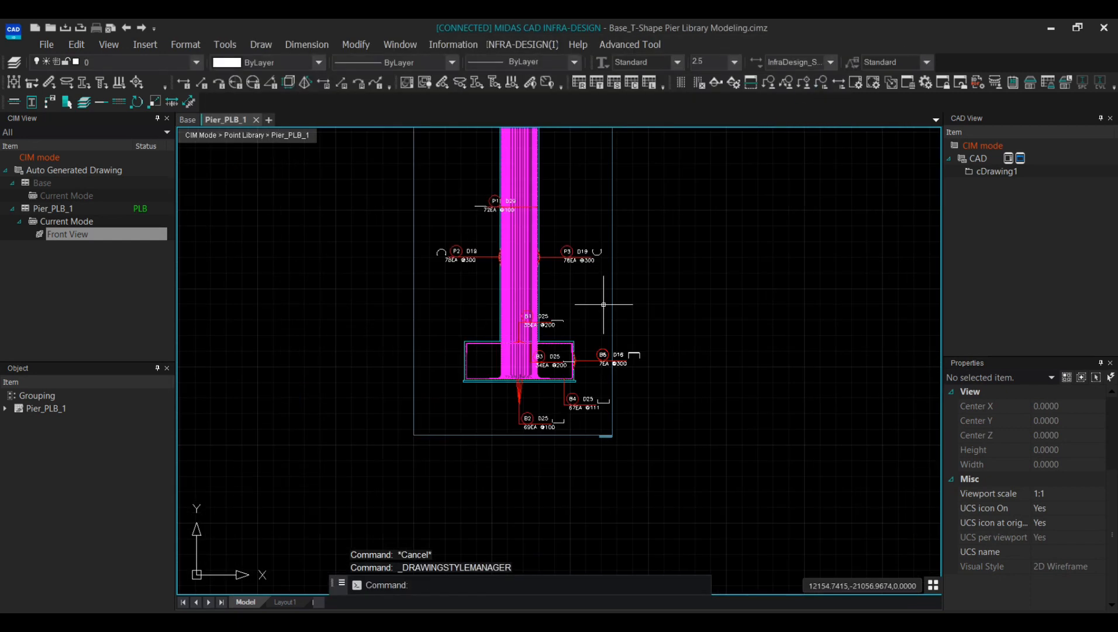
Make a copy of the pier's Front View under Current Mode of Pier_PLB_1
scroll(611, 303, down, 3)
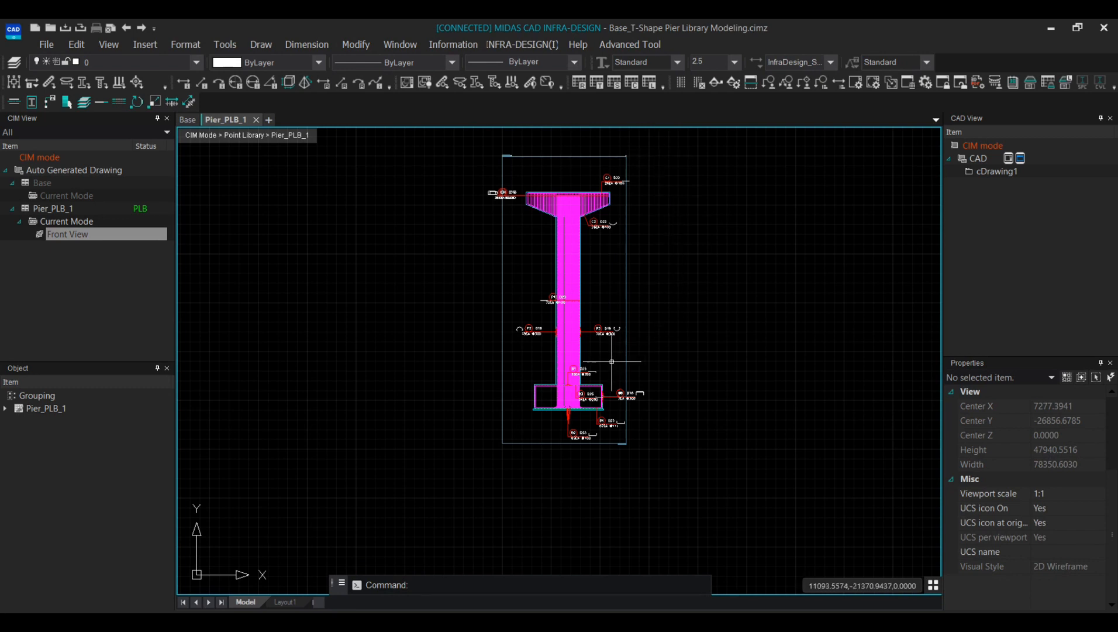
scroll(596, 402, up, 3)
scroll(596, 401, up, 2)
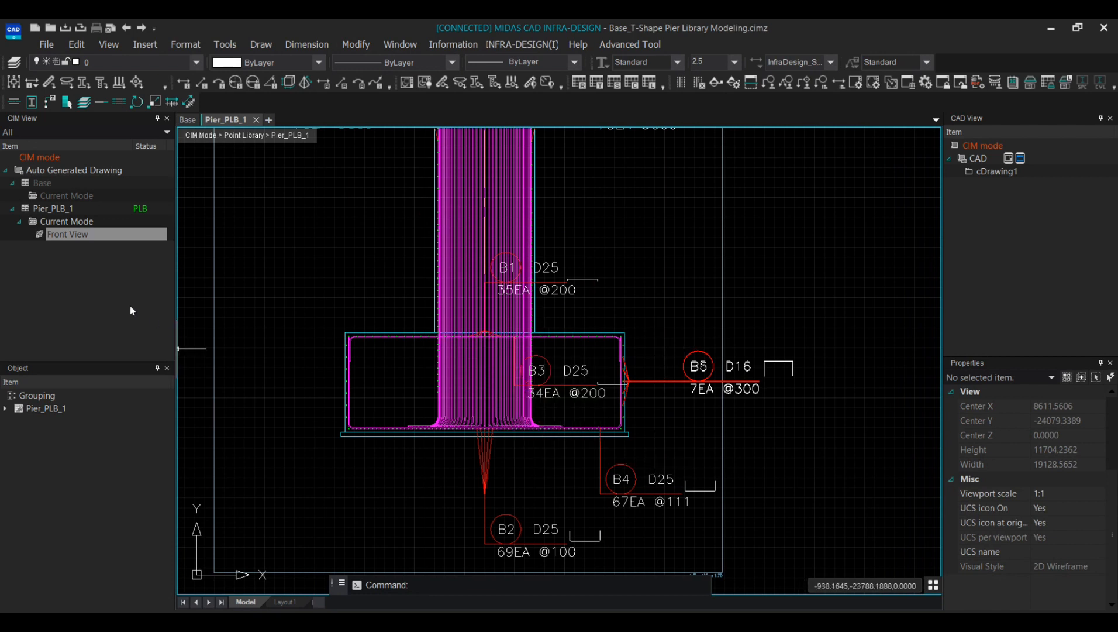
right_click(80, 237)
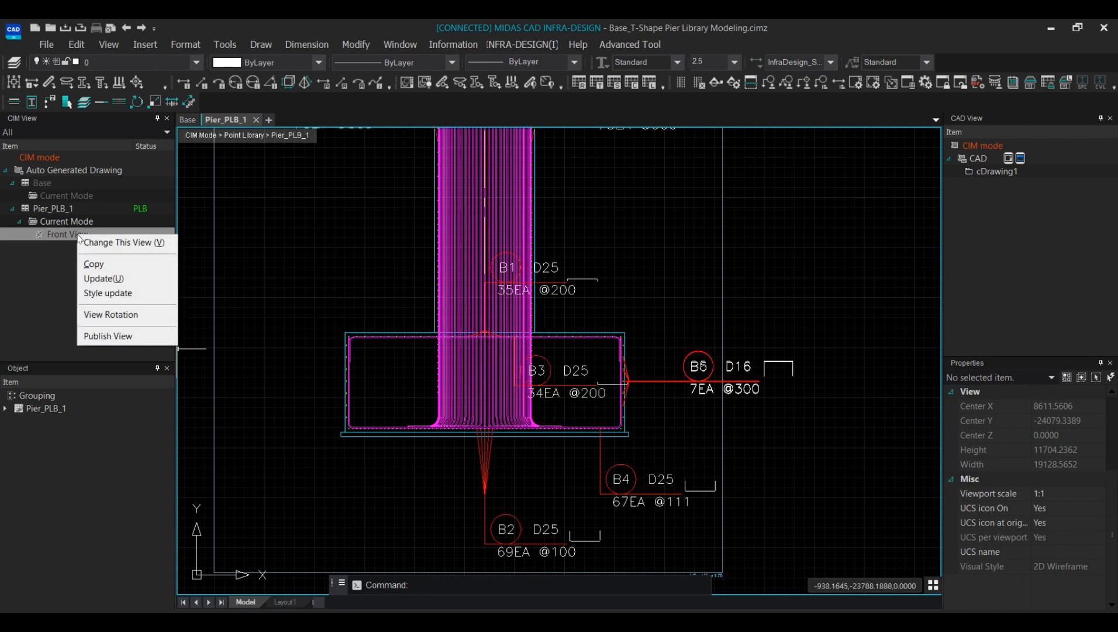
click(93, 264)
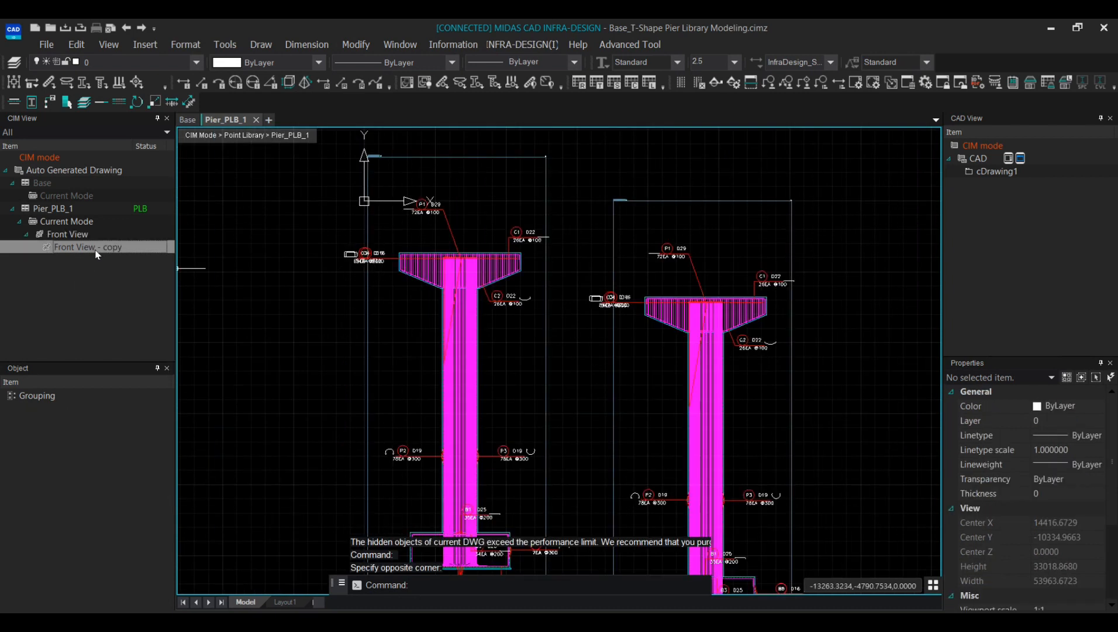
Rename the copied view "Front View - genera"
right_click(96, 252)
click(116, 273)
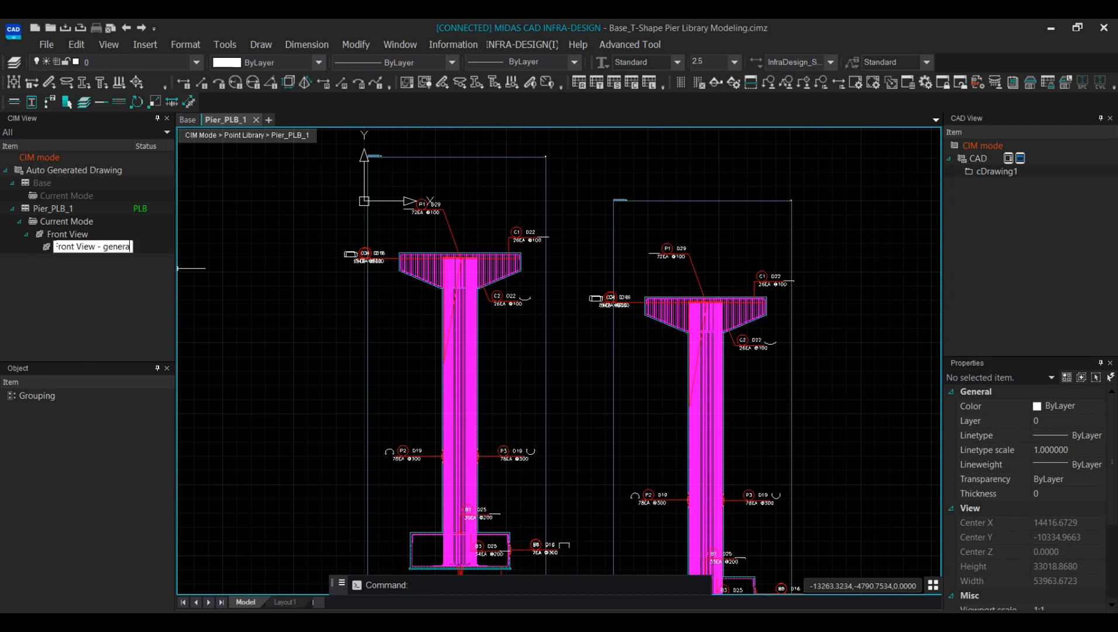
text(Front View - genera)
key(Return)
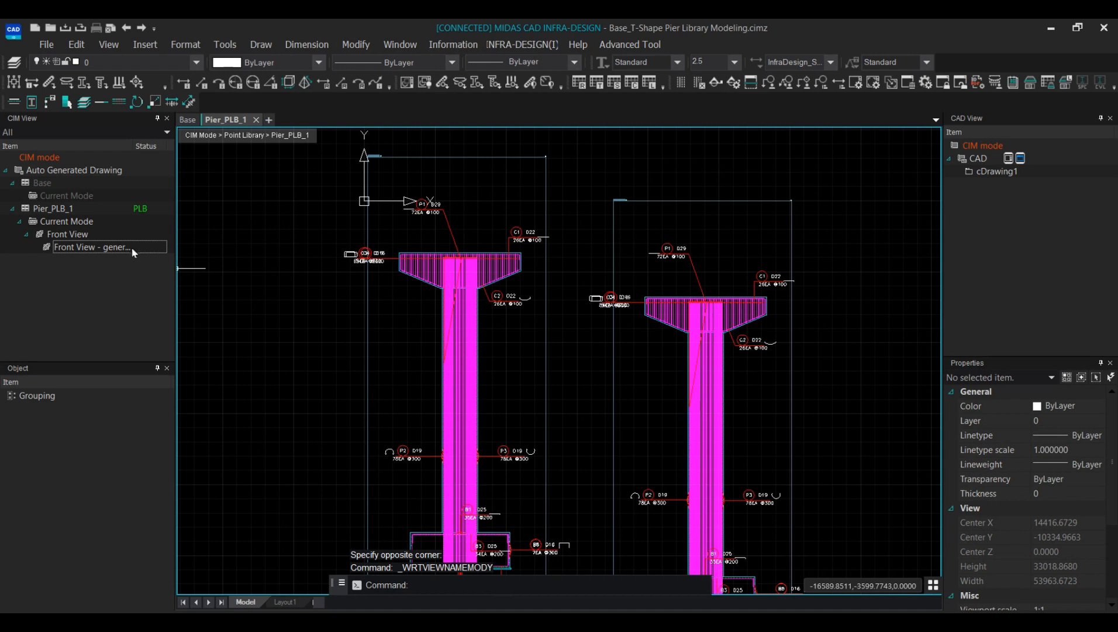
middle_drag(781, 393, 637, 322)
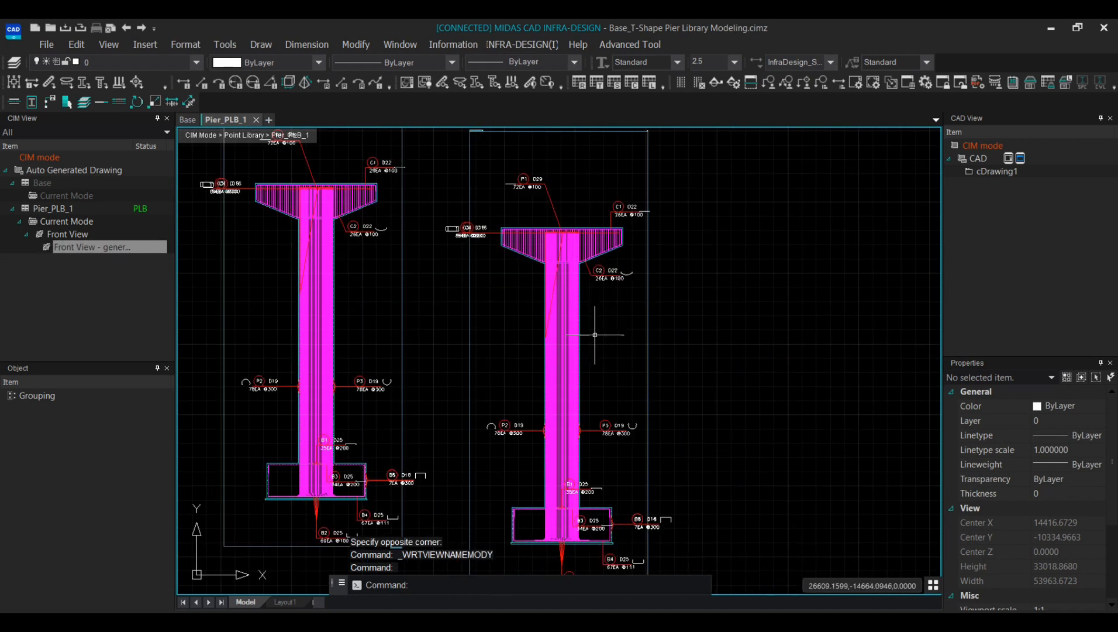
Show the object groups of both front views by selecting the P1 rebar in each pier column
click(44, 400)
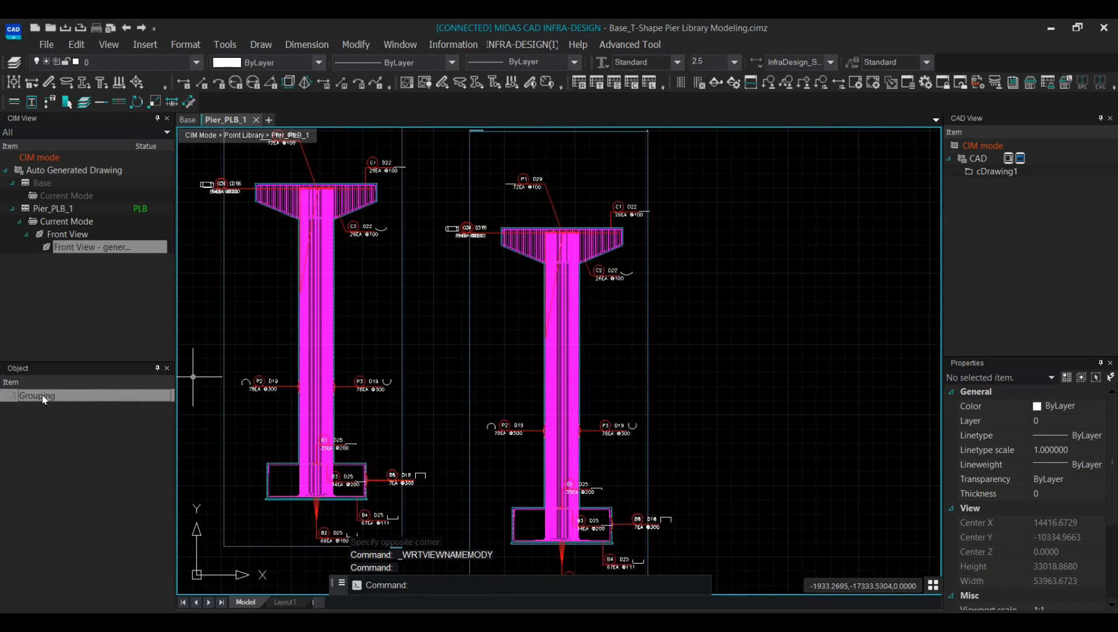
click(565, 314)
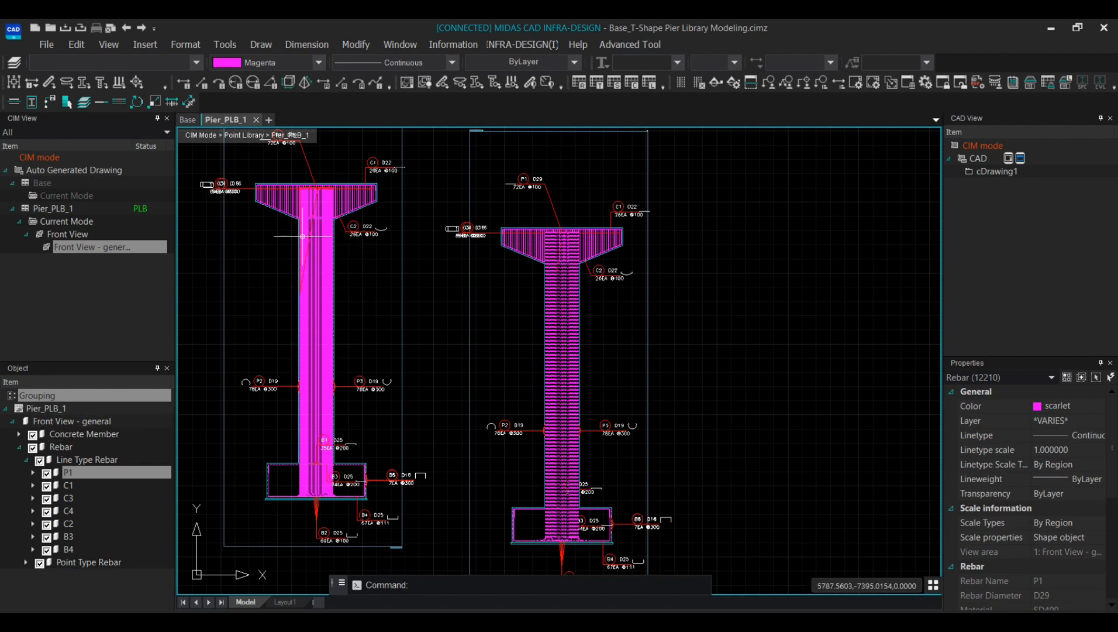
middle_drag(360, 282, 382, 349)
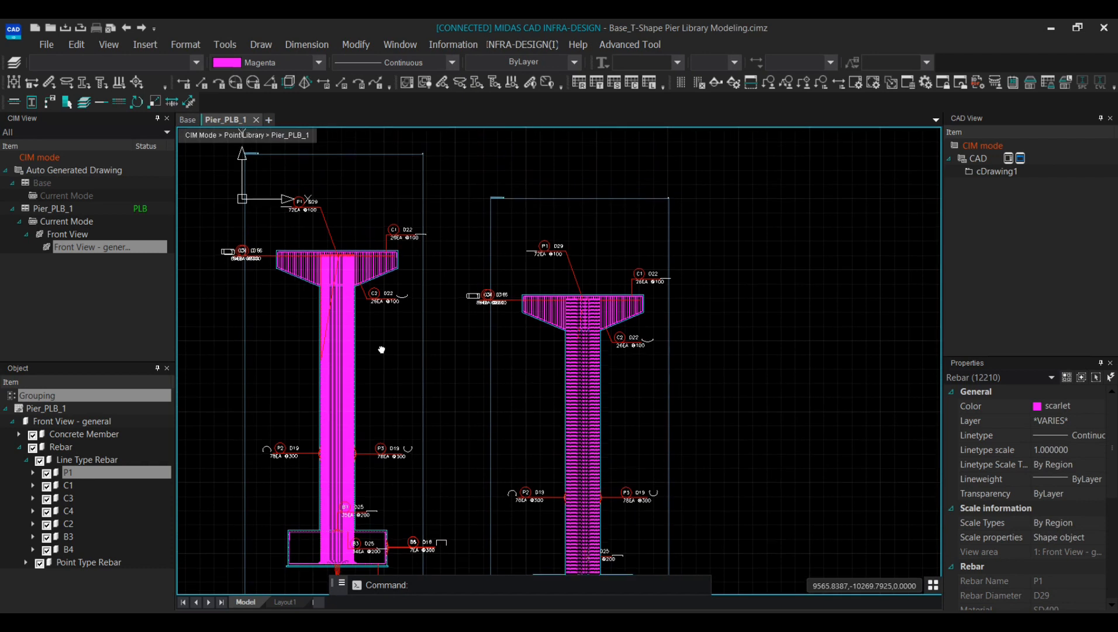
click(341, 358)
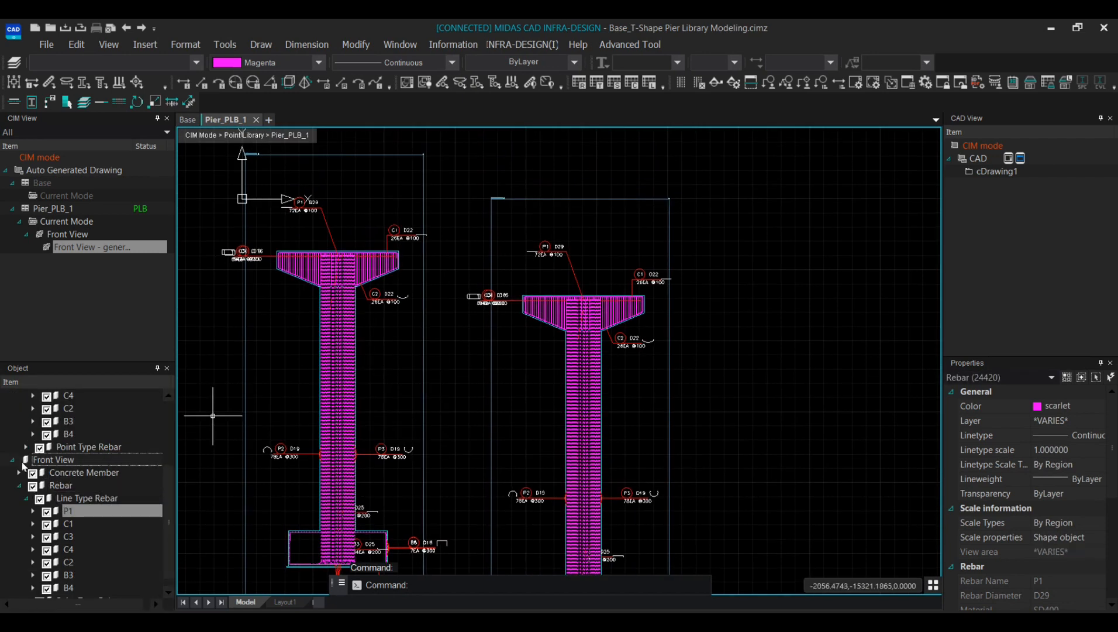
Hide the whole Rebar group of Front View - general, leaving its Concrete Member group switched on, and clear the selection
click(16, 422)
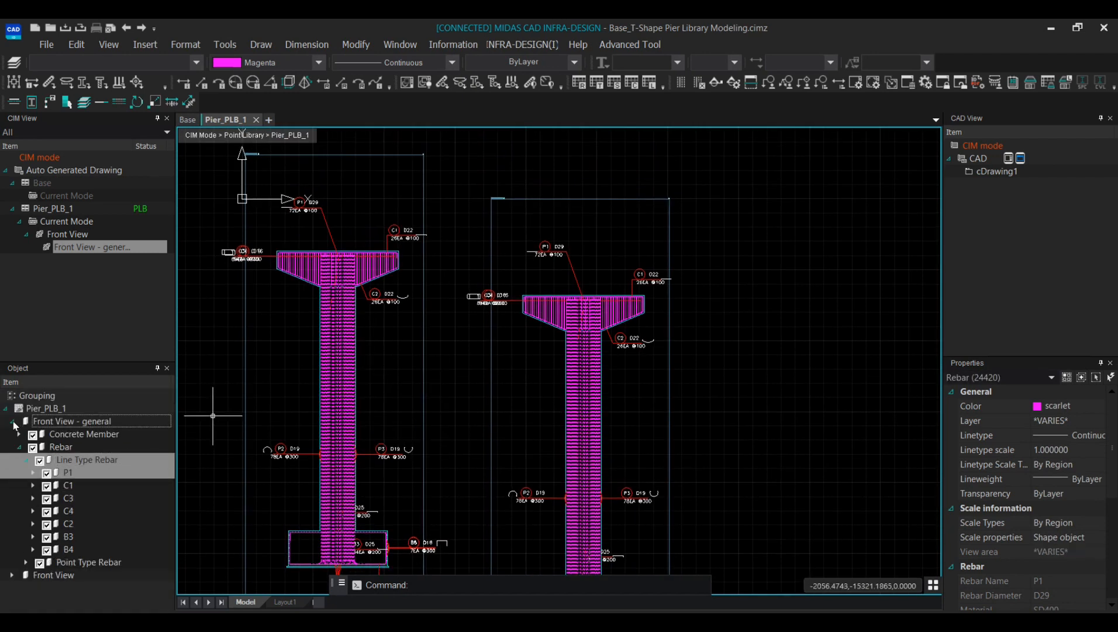
click(12, 421)
click(57, 434)
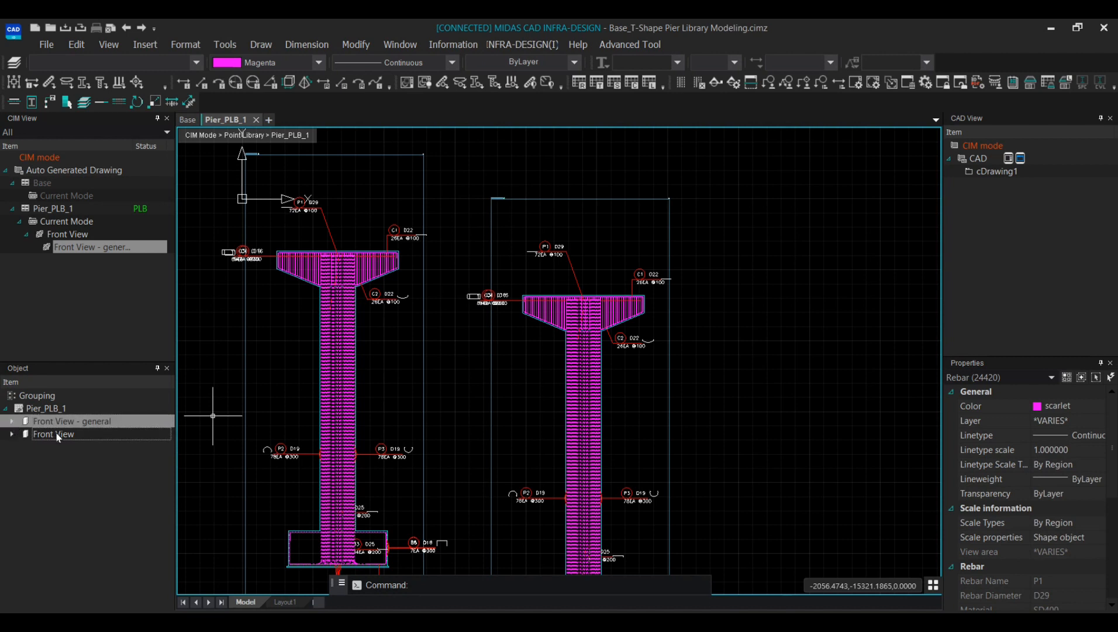
click(61, 427)
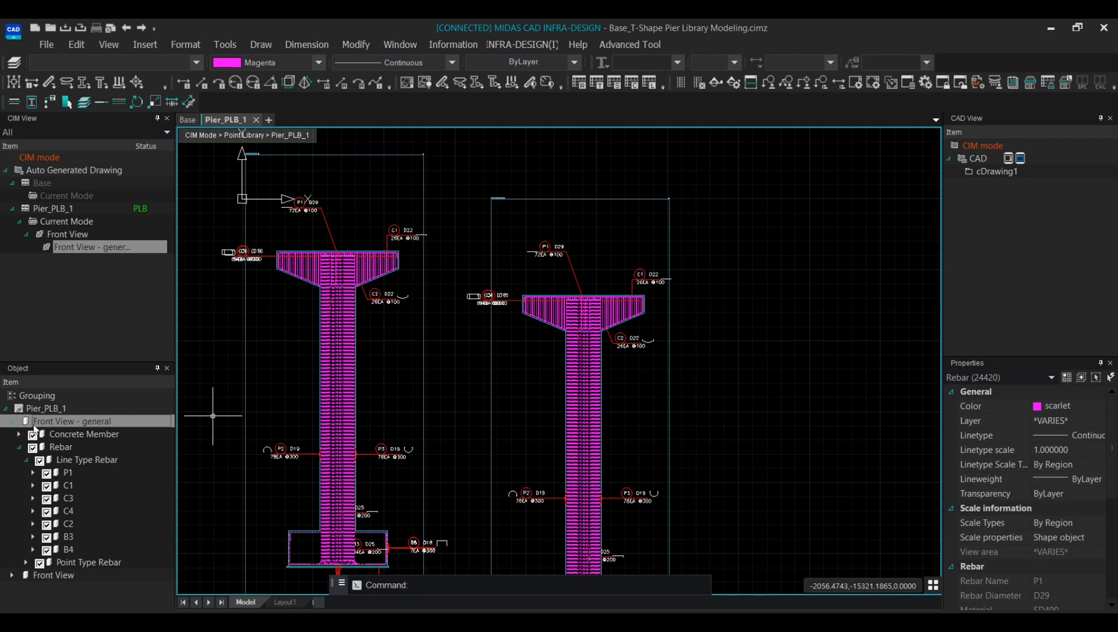
click(20, 447)
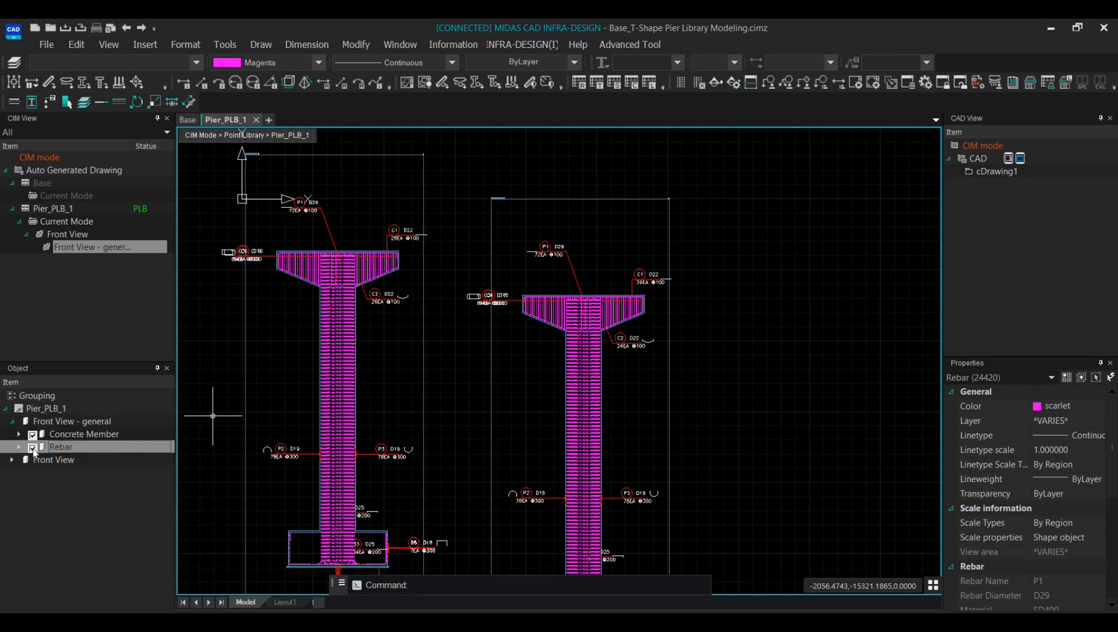
click(33, 448)
mouse_move(606, 457)
middle_down()
mouse_move(642, 412)
mouse_move(623, 351)
middle_up()
scroll(618, 397, down, 2)
key(Escape)
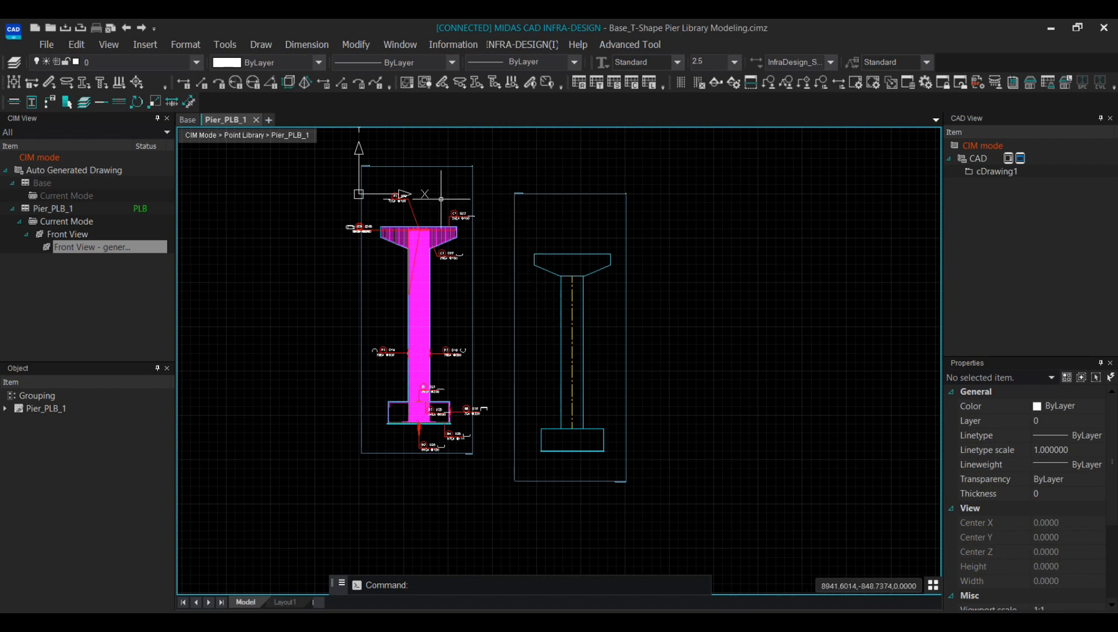
Add a Linear Dimension above the pier cap in the general view, spanning the two ends of its top edge
scroll(400, 222, up, 2)
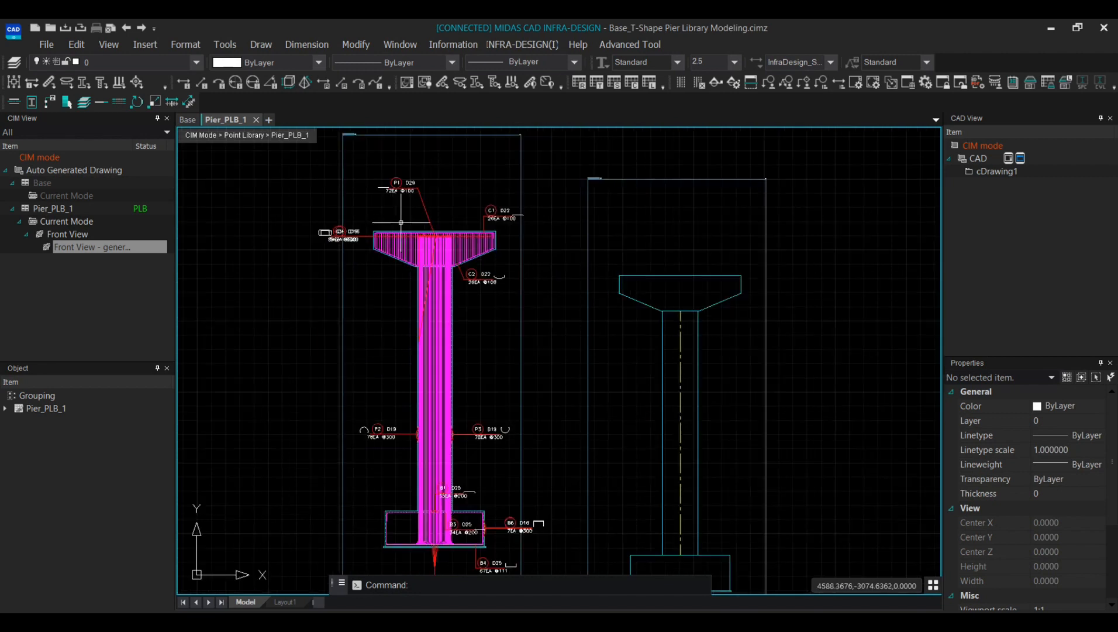
scroll(393, 216, up, 2)
click(523, 44)
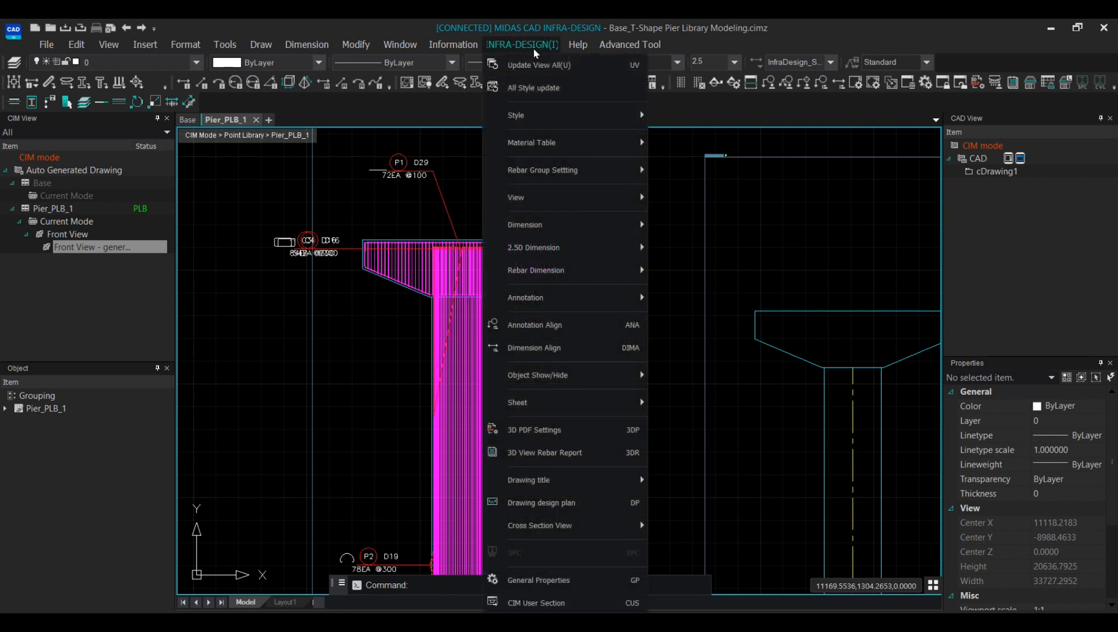
mouse_move(540, 234)
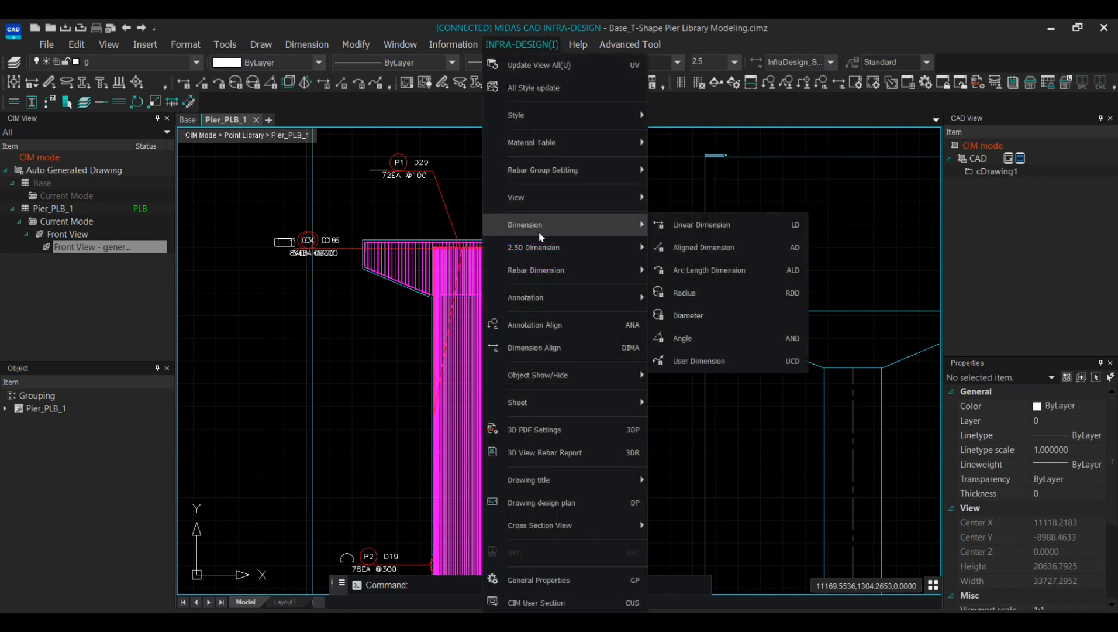
click(696, 228)
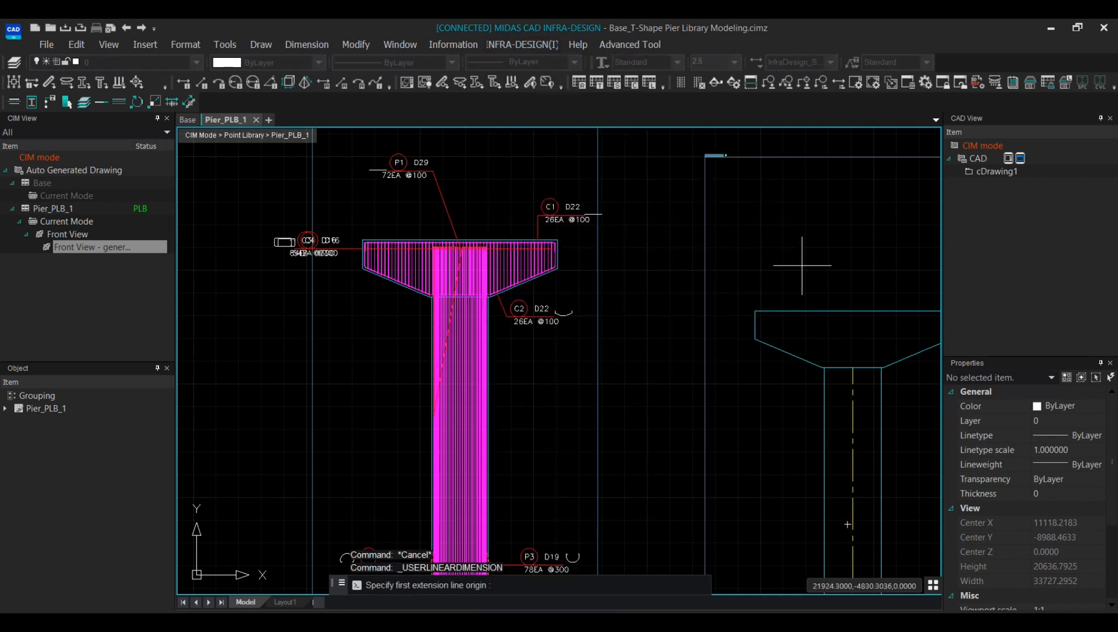
click(392, 306)
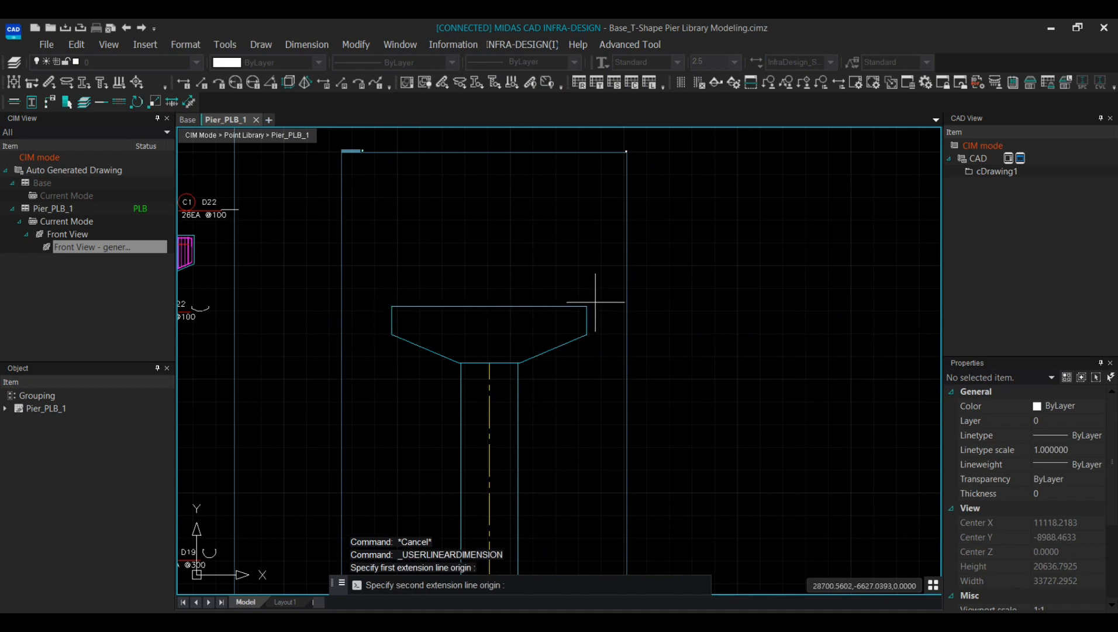
click(587, 306)
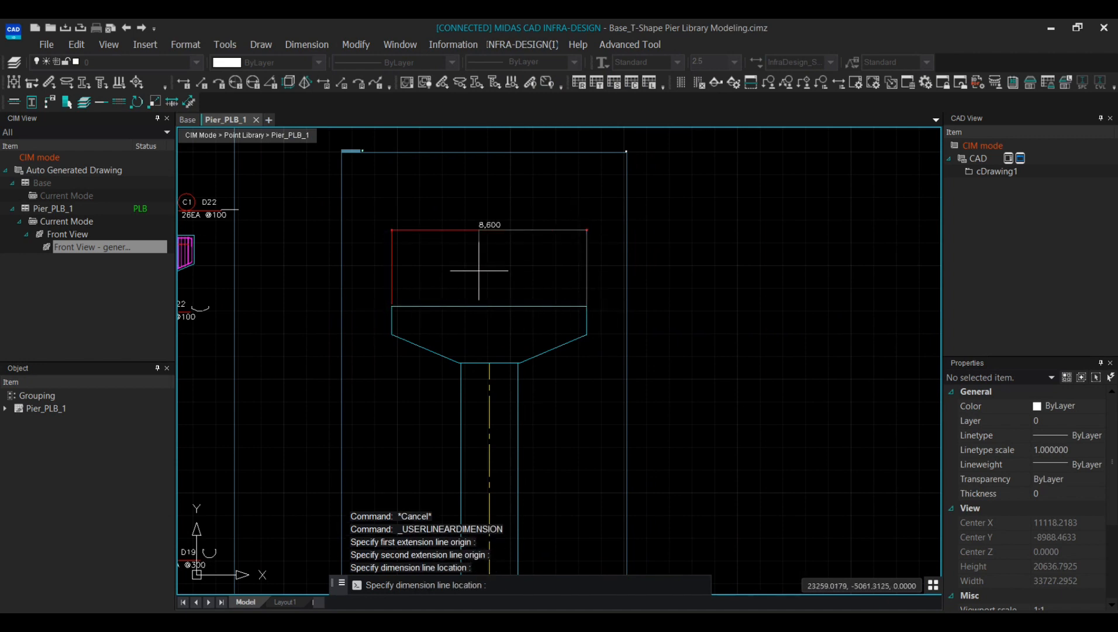
Add an Aligned Dimension below the pier cap's left sloping edge in the general view and end the command
click(503, 45)
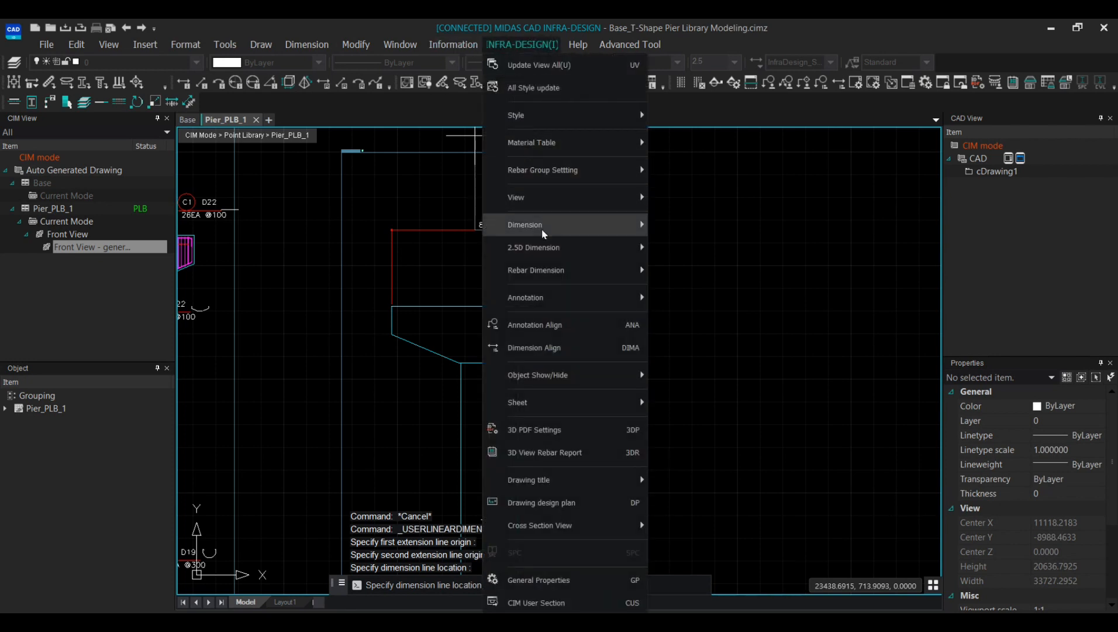
mouse_move(585, 226)
click(703, 248)
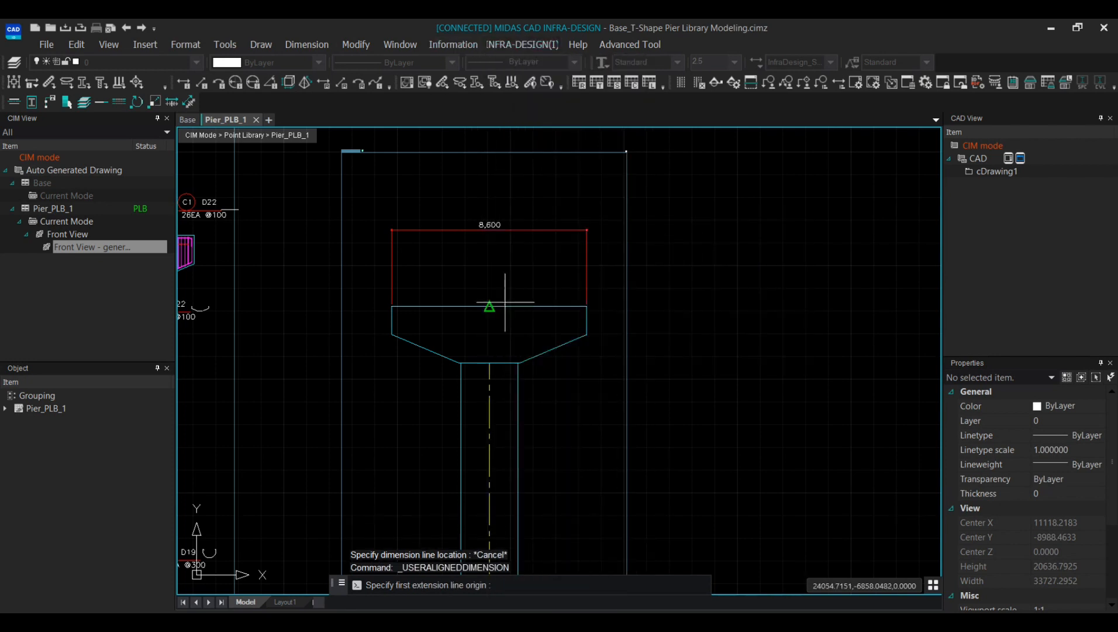
click(392, 335)
scroll(451, 369, up, 5)
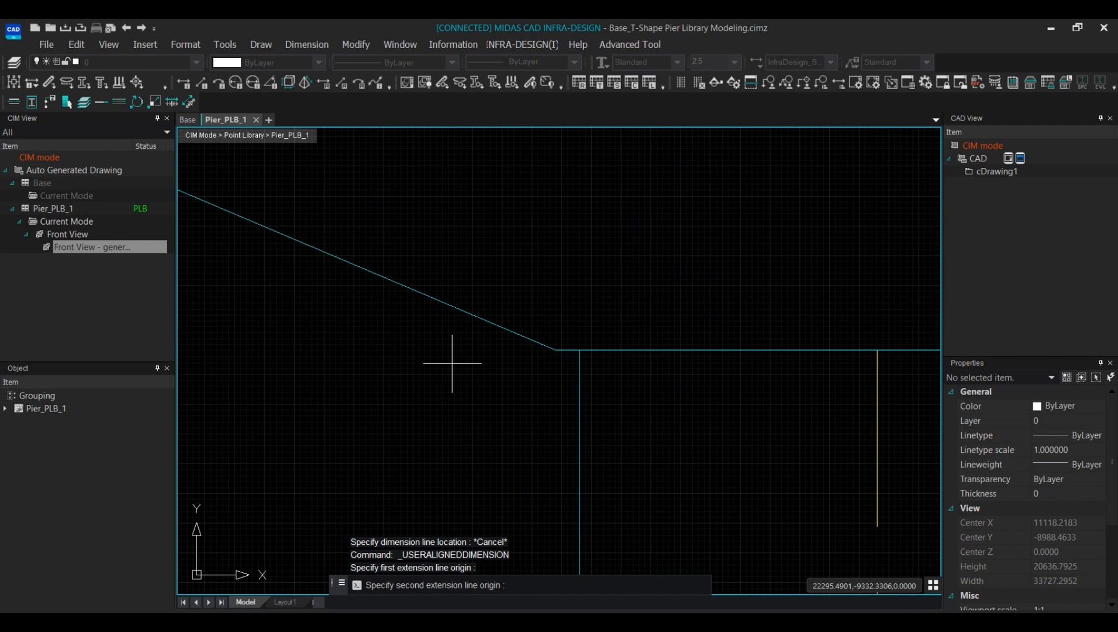
click(556, 350)
scroll(555, 350, down, 5)
click(465, 417)
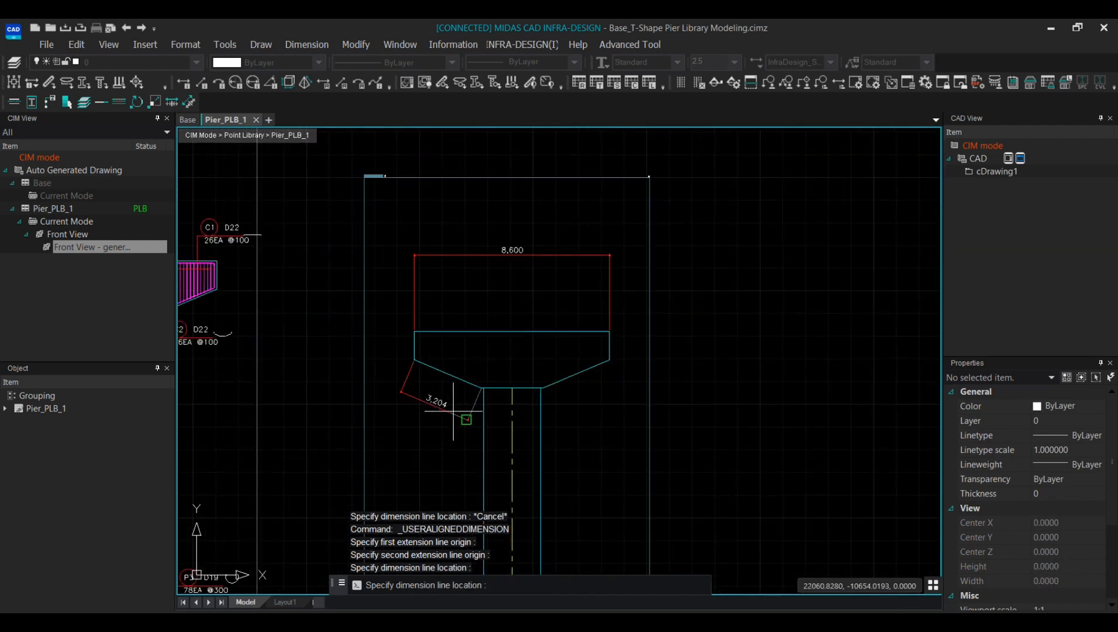
key(Escape)
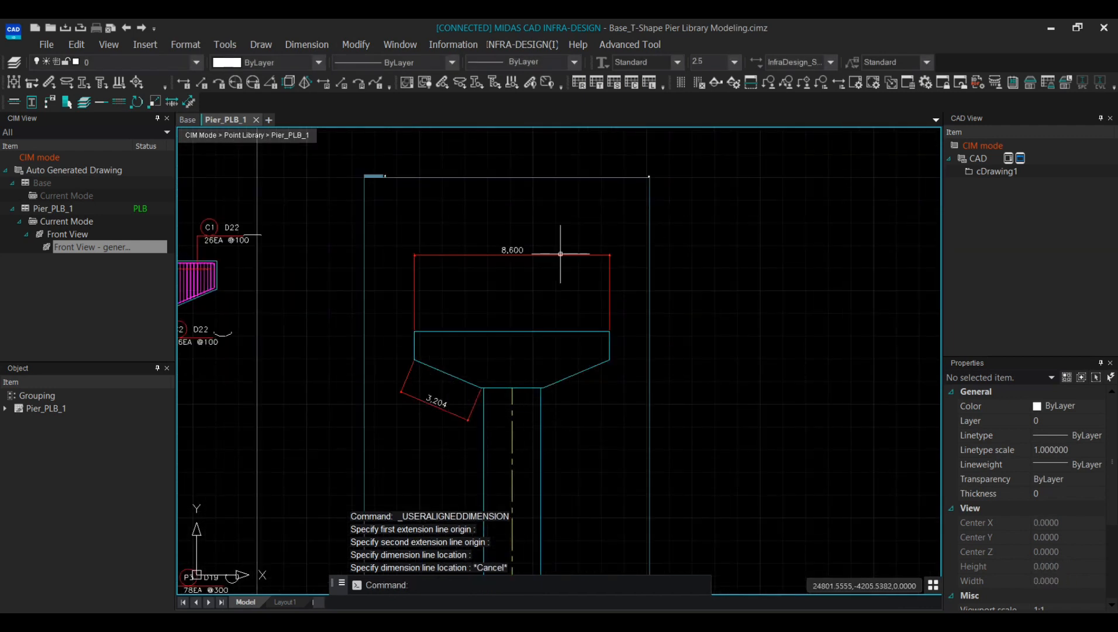
Add a Linear Rebar Dimension for the cap's vertical bars in the original front view, between the cap's top corners and placed above it
middle_drag(346, 316, 632, 381)
scroll(332, 296, up, 3)
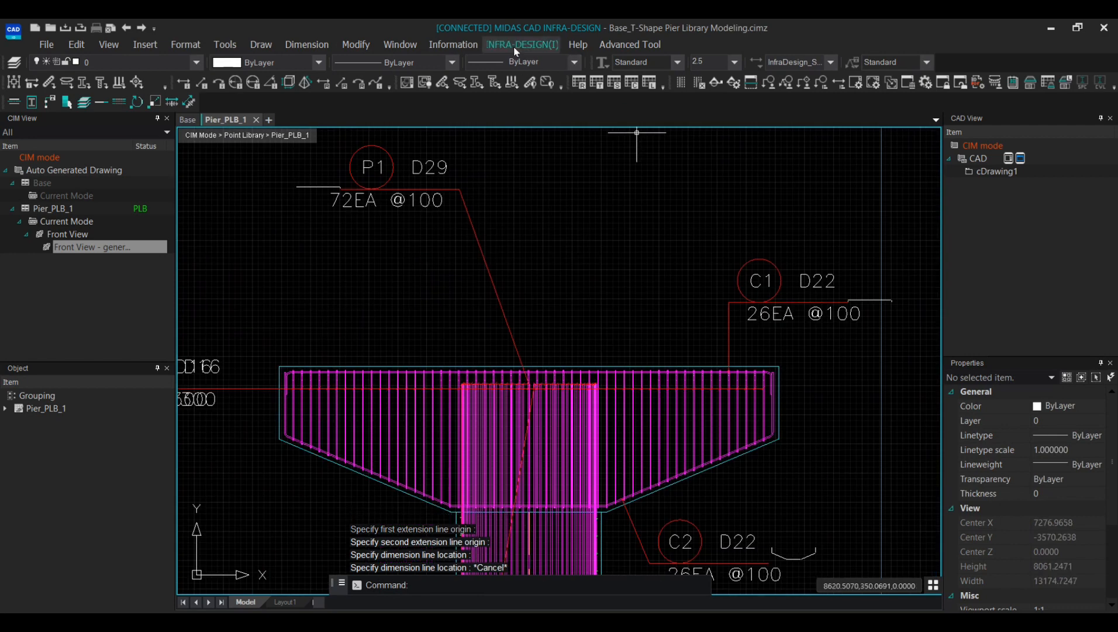
click(514, 45)
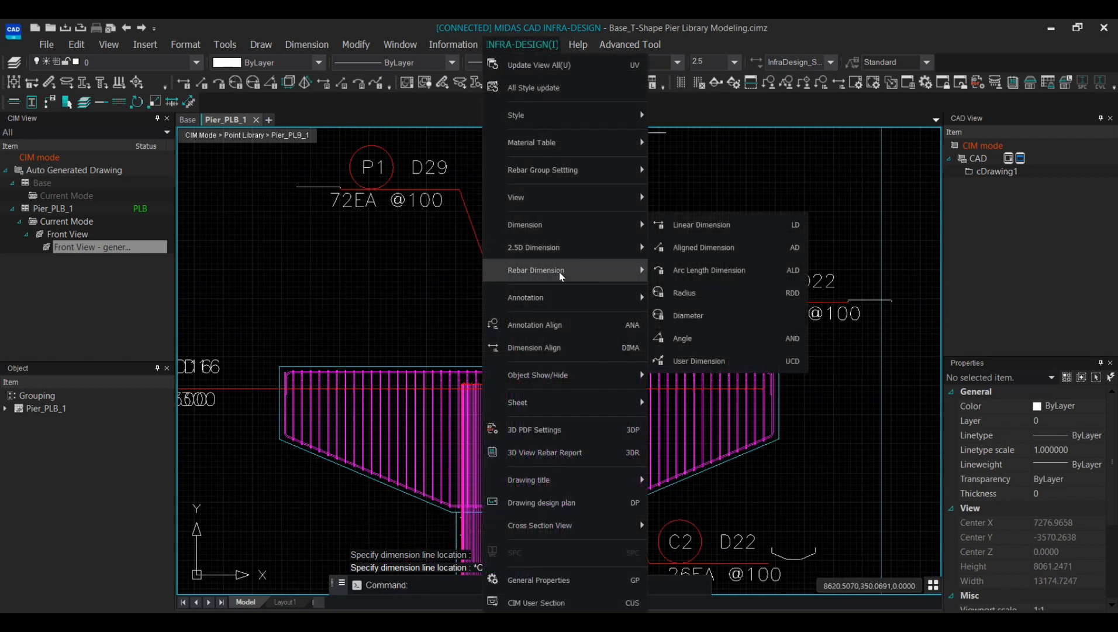
mouse_move(560, 275)
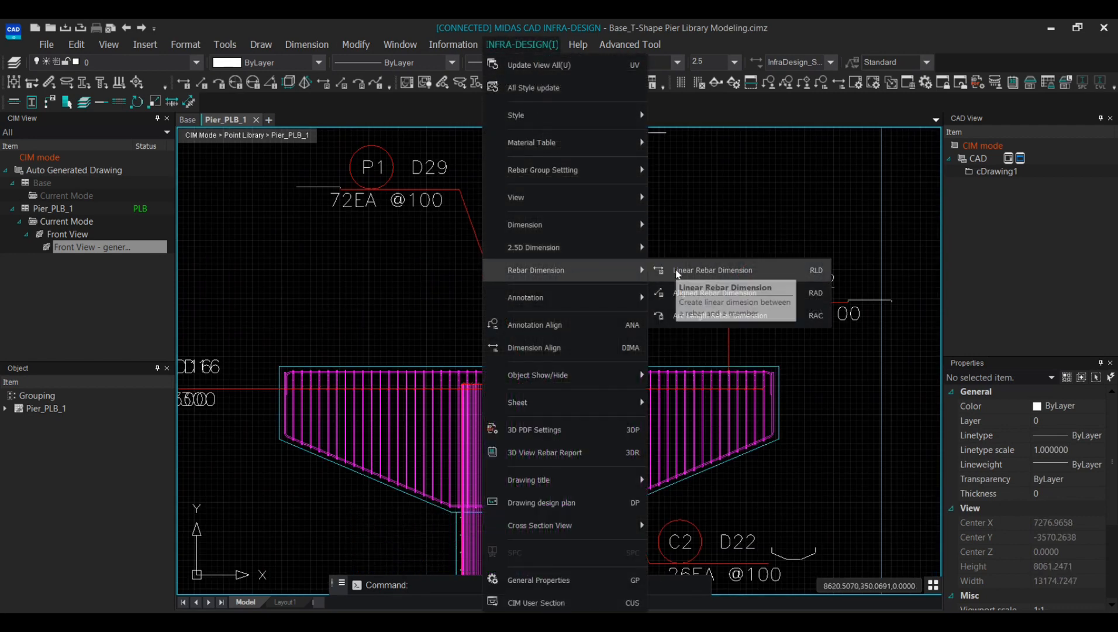
click(675, 270)
scroll(280, 401, up, 3)
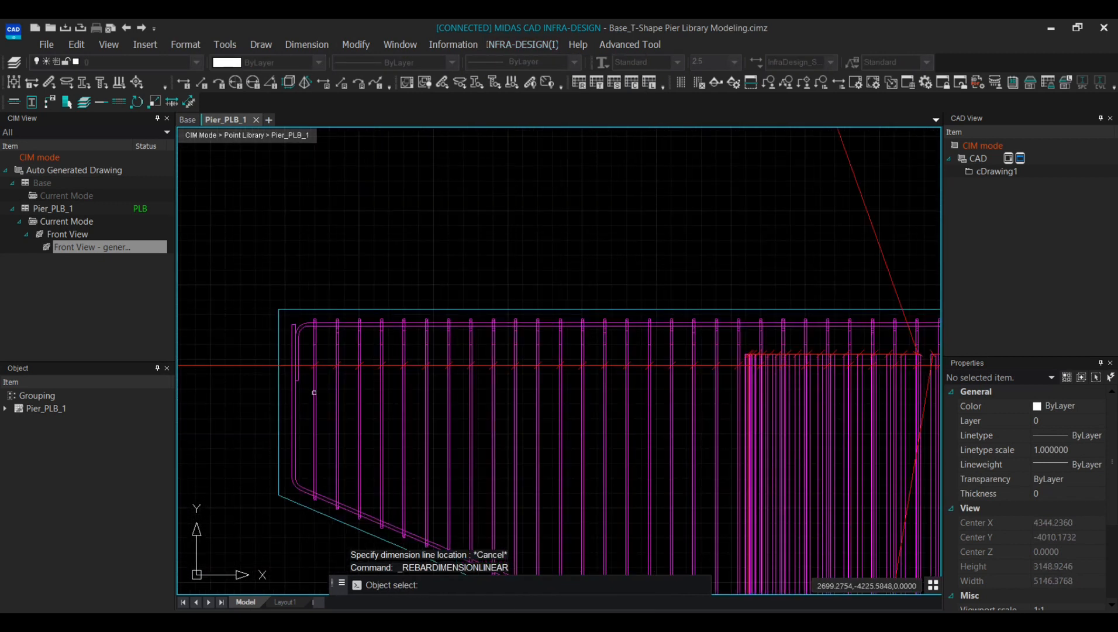
click(314, 392)
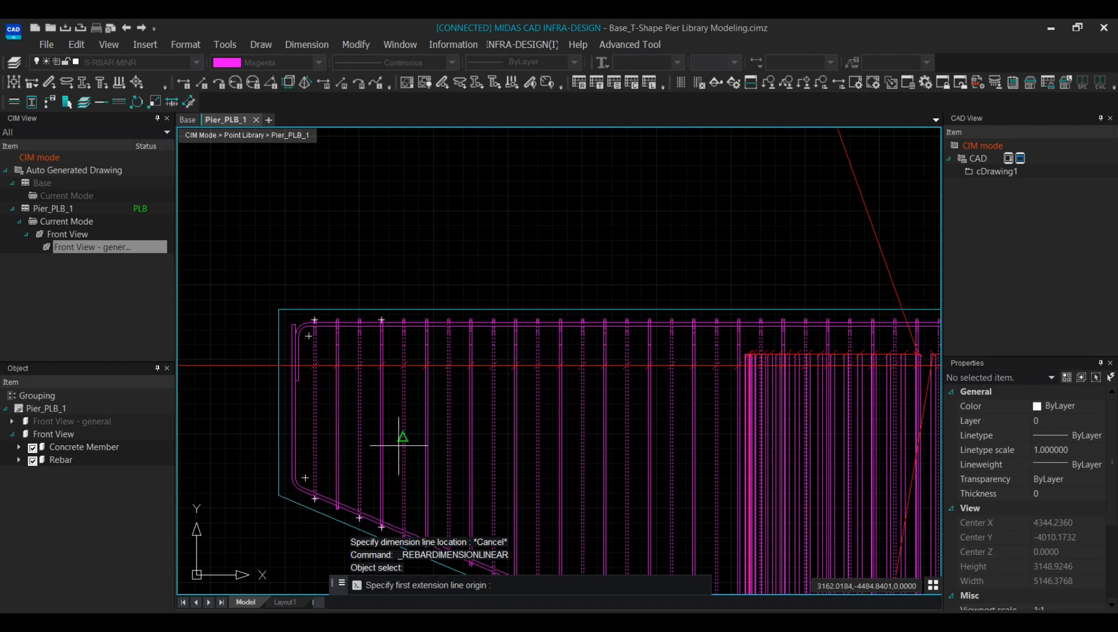
click(279, 309)
scroll(435, 305, down, 5)
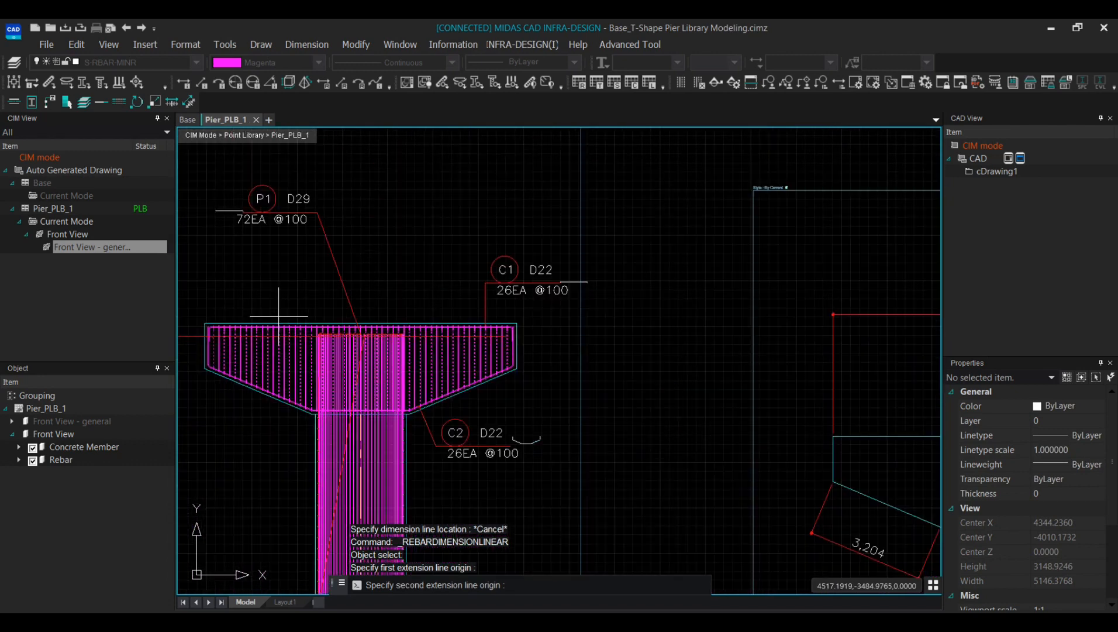
scroll(511, 312, up, 6)
click(559, 363)
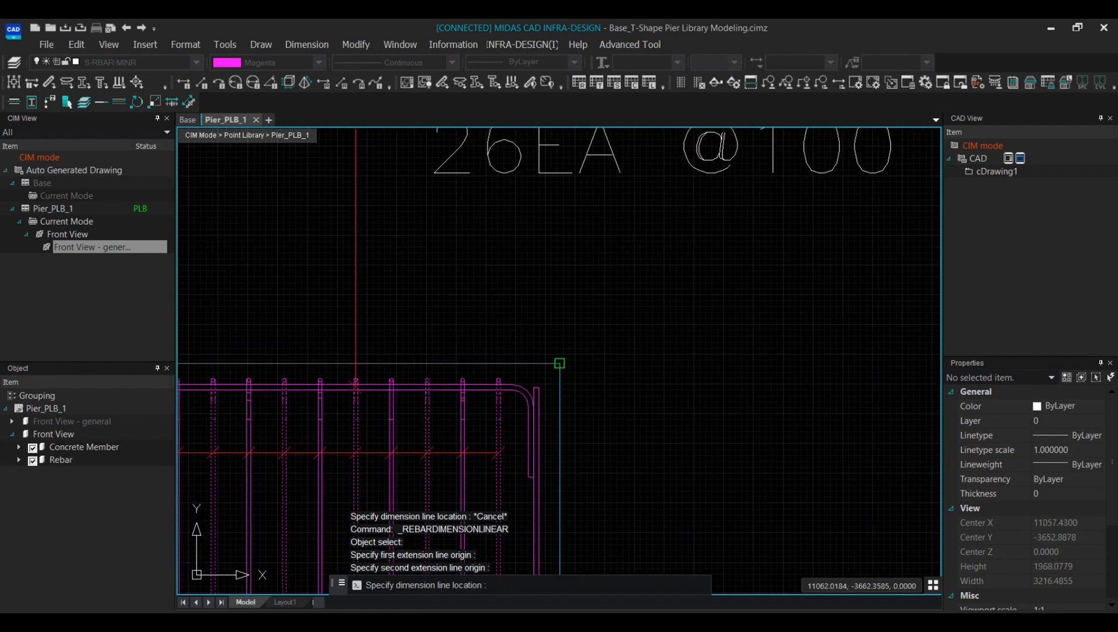
scroll(555, 300, down, 6)
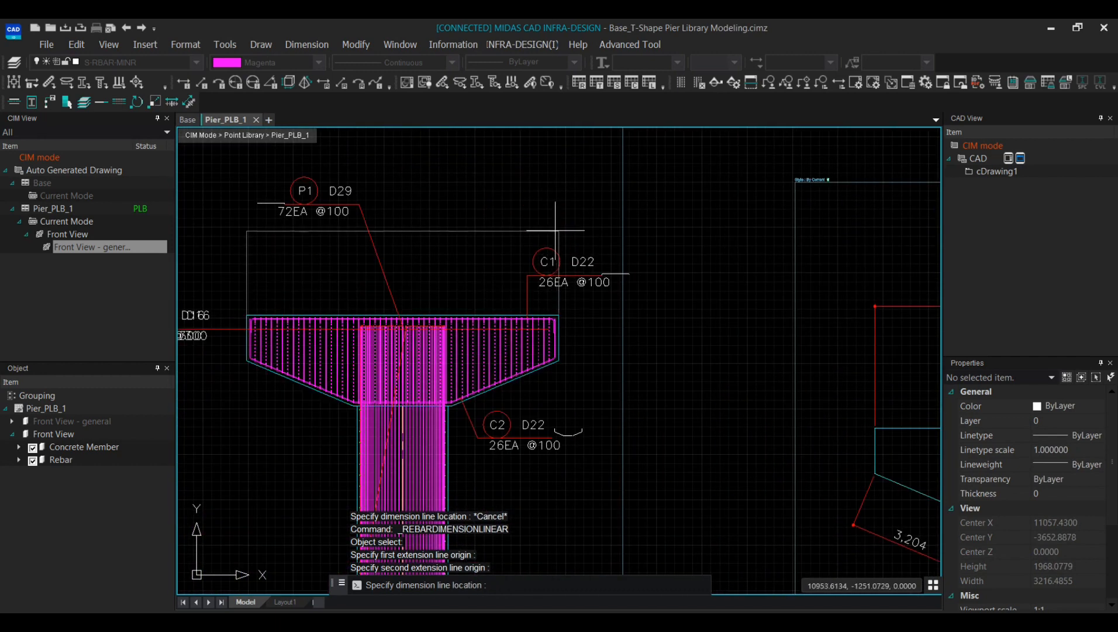
click(555, 230)
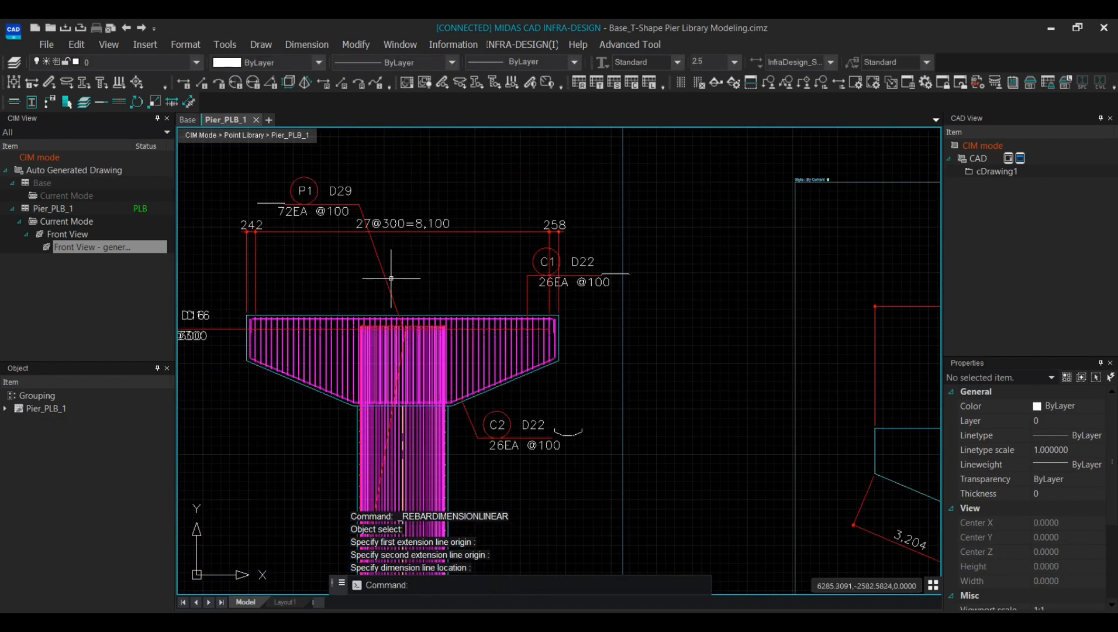
key(Escape)
Examine the rebar dimension's edge distances and spacing text along the cap, and compare both front views
scroll(226, 242, up, 4)
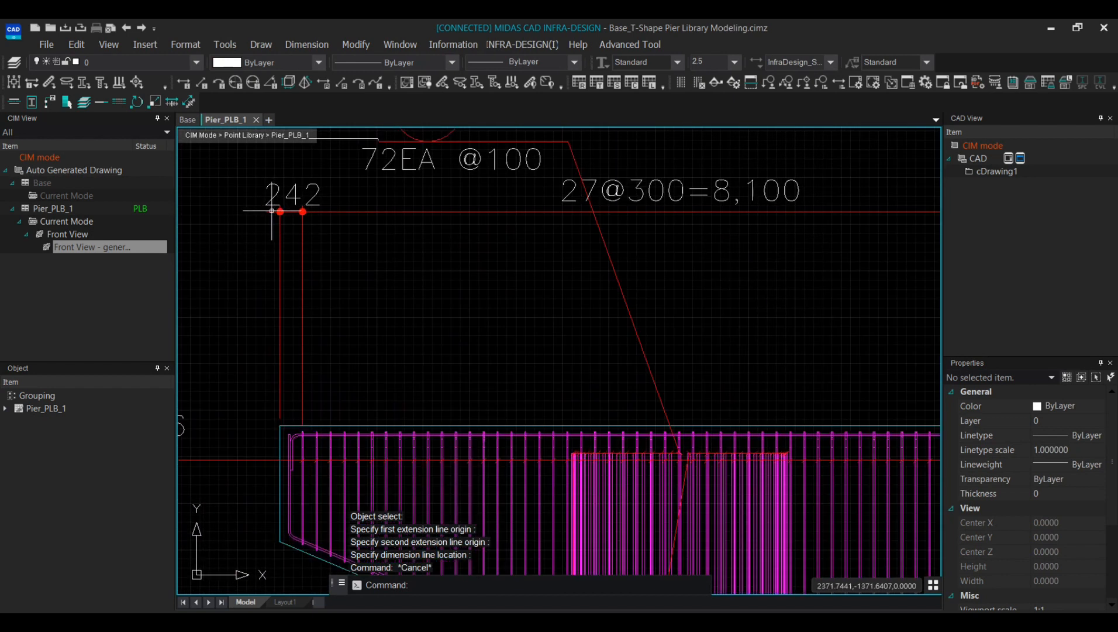
mouse_move(292, 212)
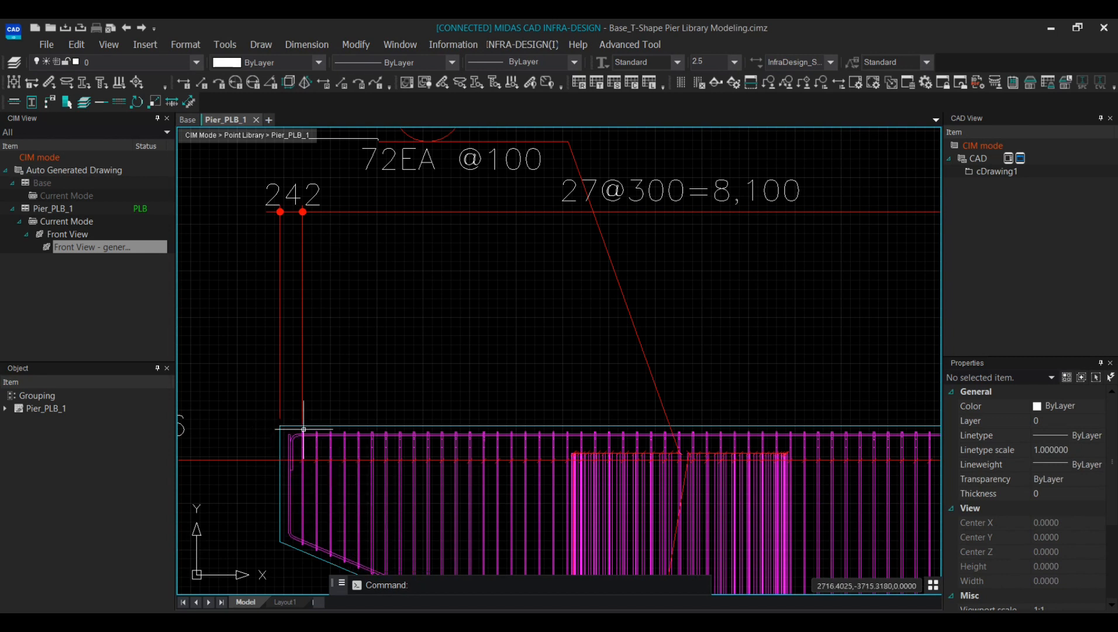
middle_drag(549, 425, 247, 378)
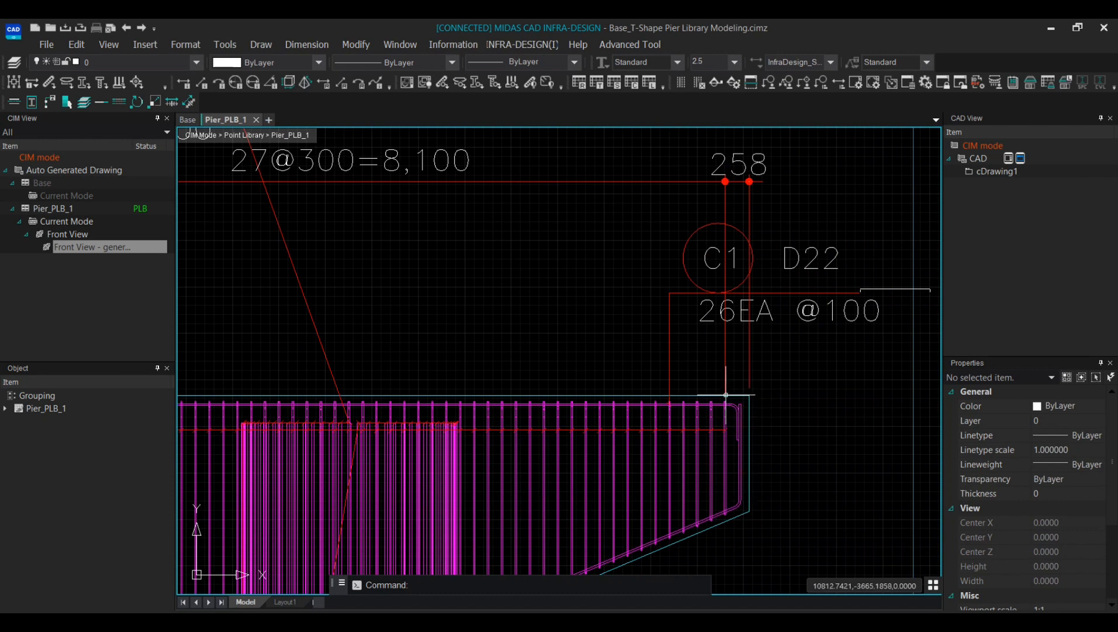
scroll(742, 400, down, 3)
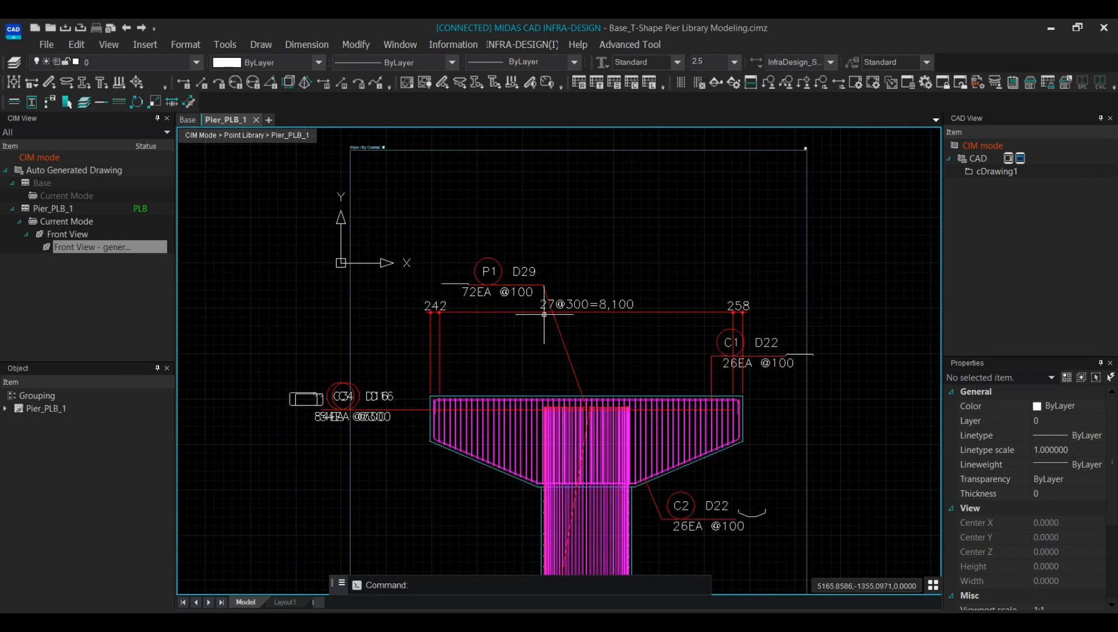
scroll(550, 307, up, 3)
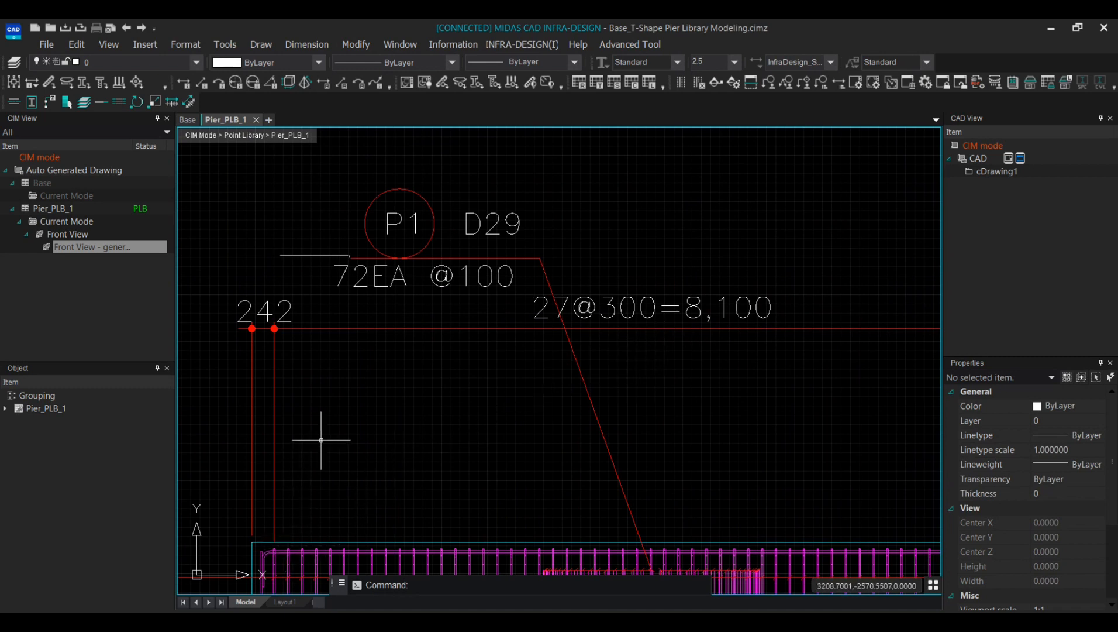
scroll(469, 402, down, 6)
middle_drag(625, 442, 508, 345)
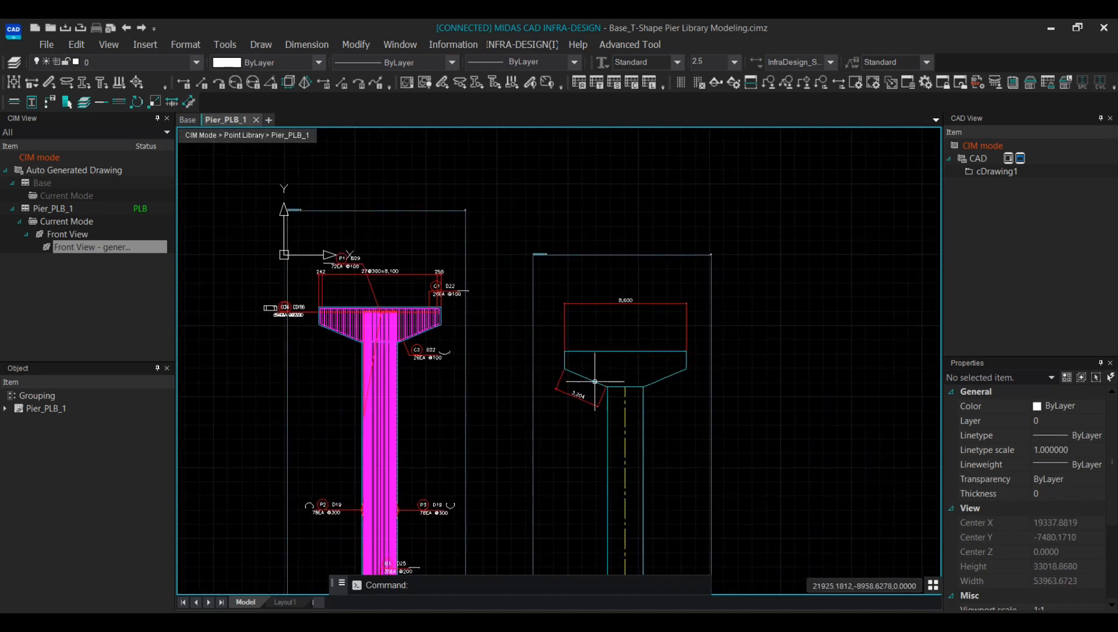
Switch to the CIM modeling window and open the Pier point library for modification
middle_drag(594, 381, 482, 327)
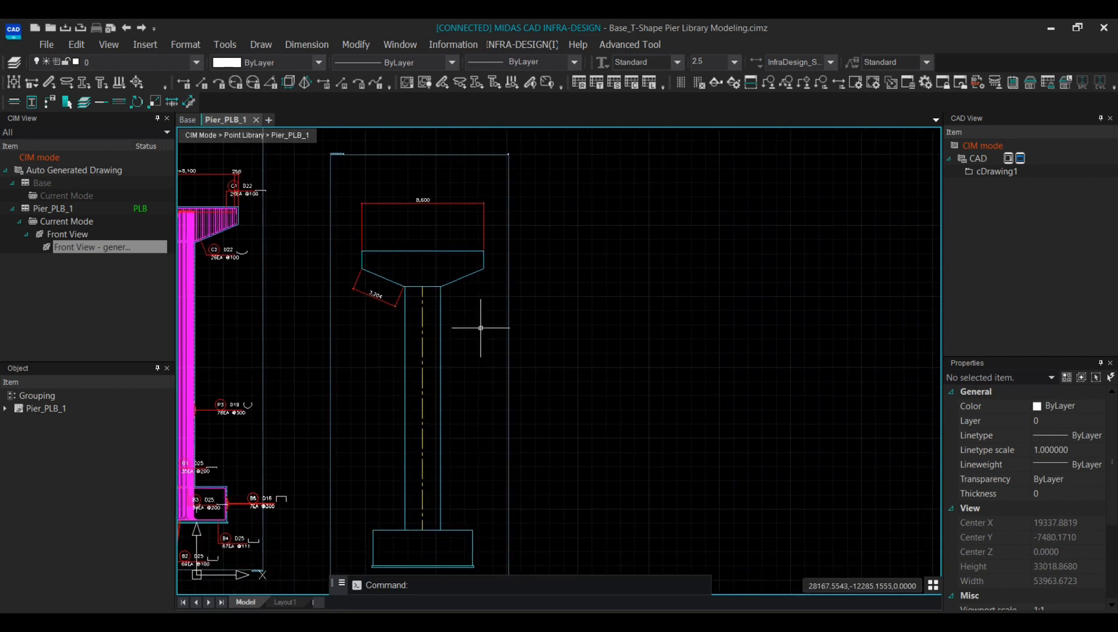
key(alt+Tab)
key(alt+Tab)
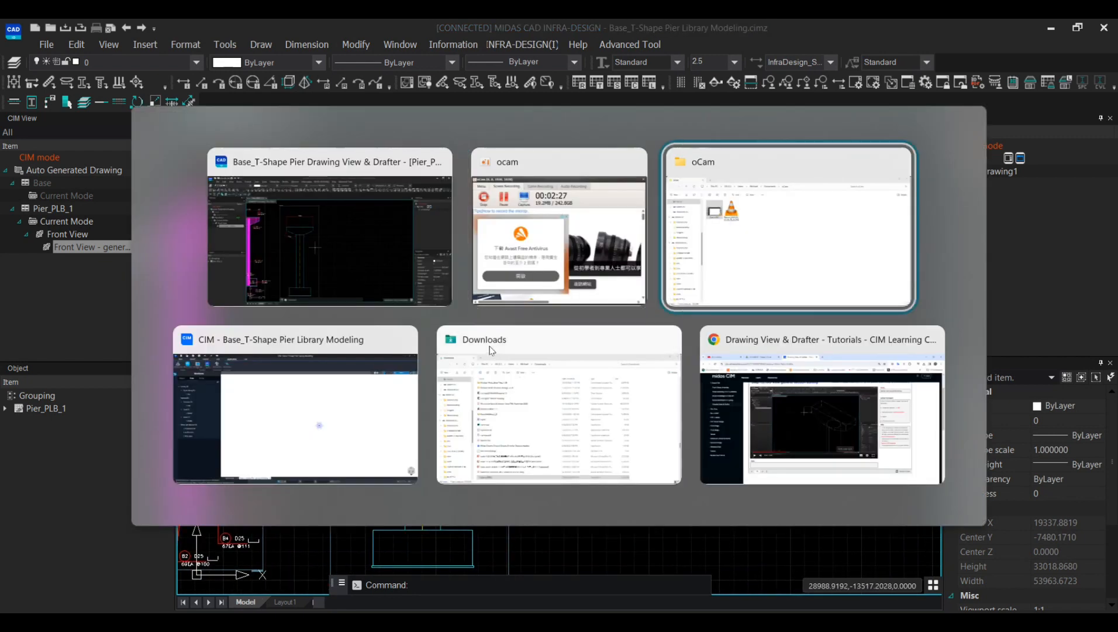
click(320, 412)
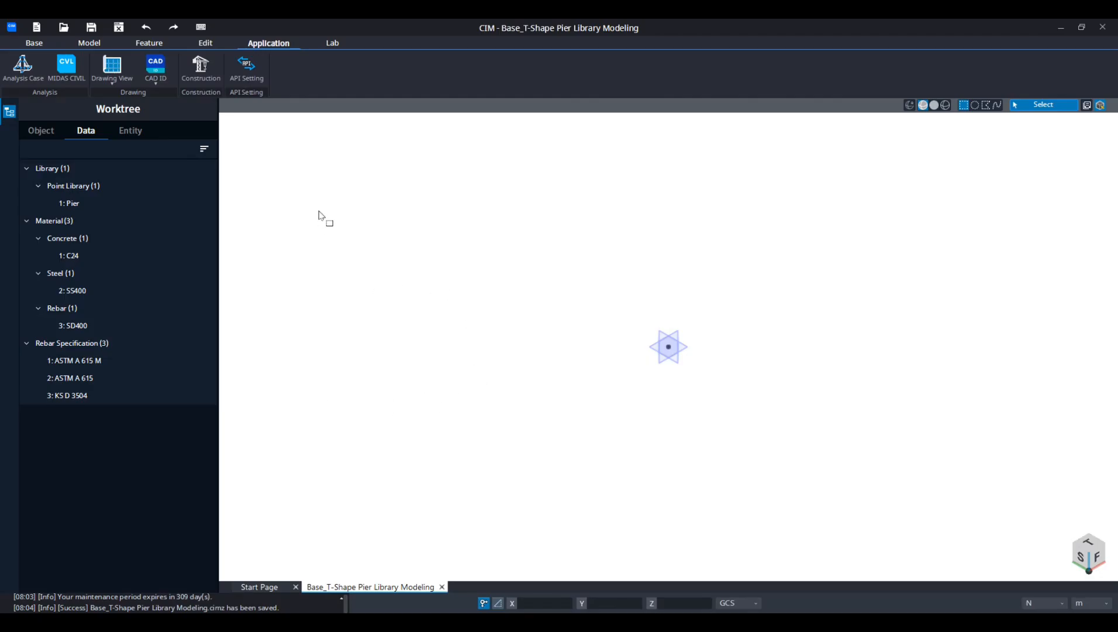
right_click(86, 204)
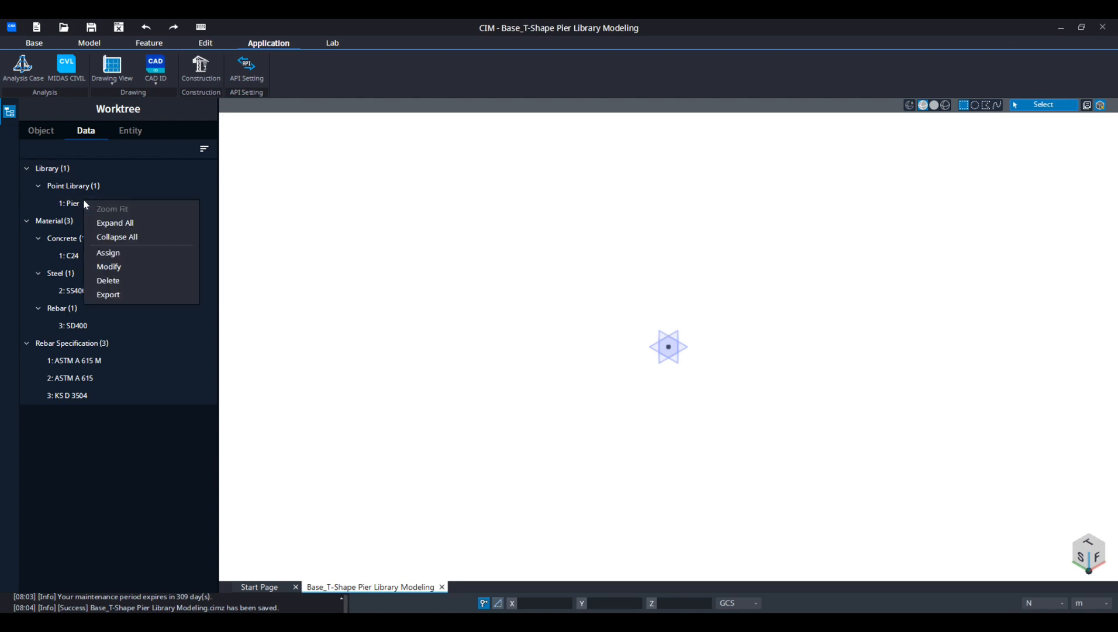
click(110, 267)
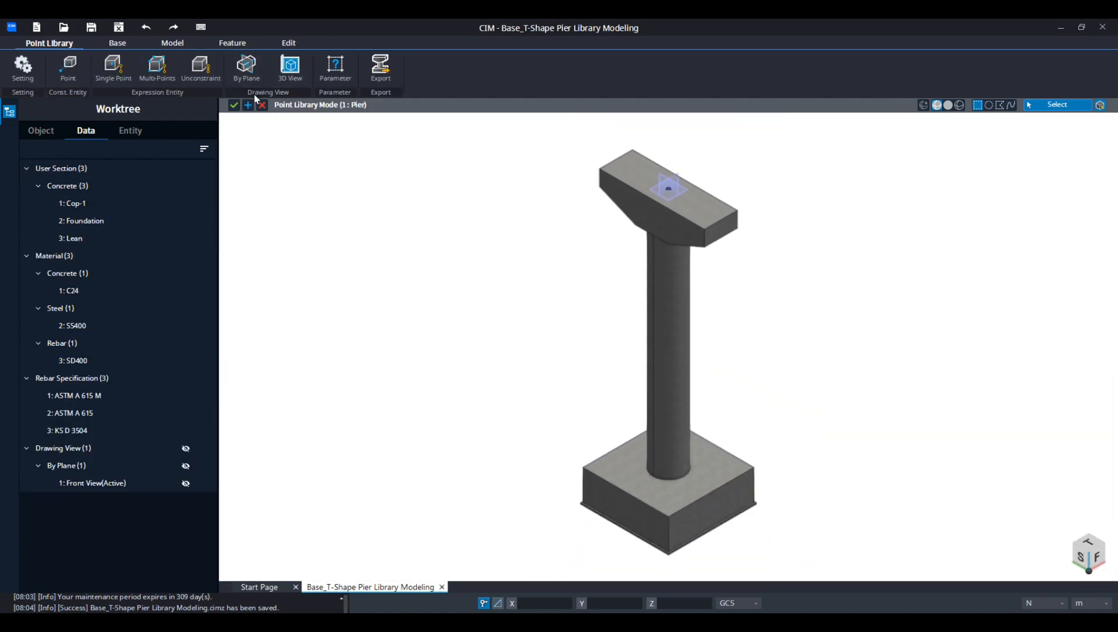
Create a 3D drawing view of the pier named "Iso View" from the current isometric orientation, add it to the view list, and confirm
click(291, 69)
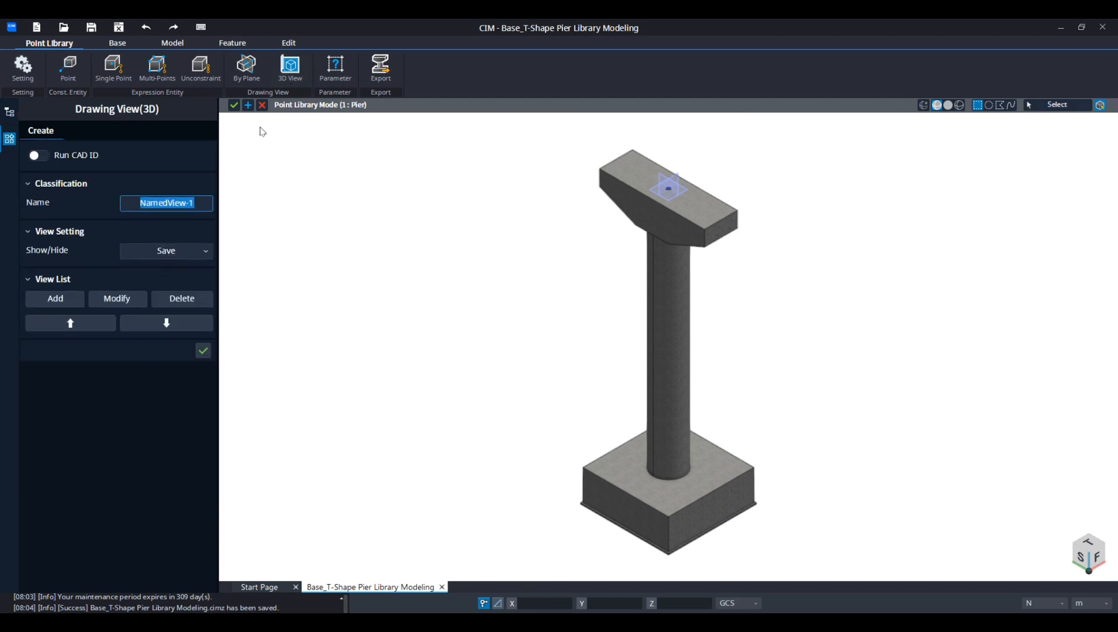
click(198, 204)
drag(202, 211, 150, 203)
text(Iso View)
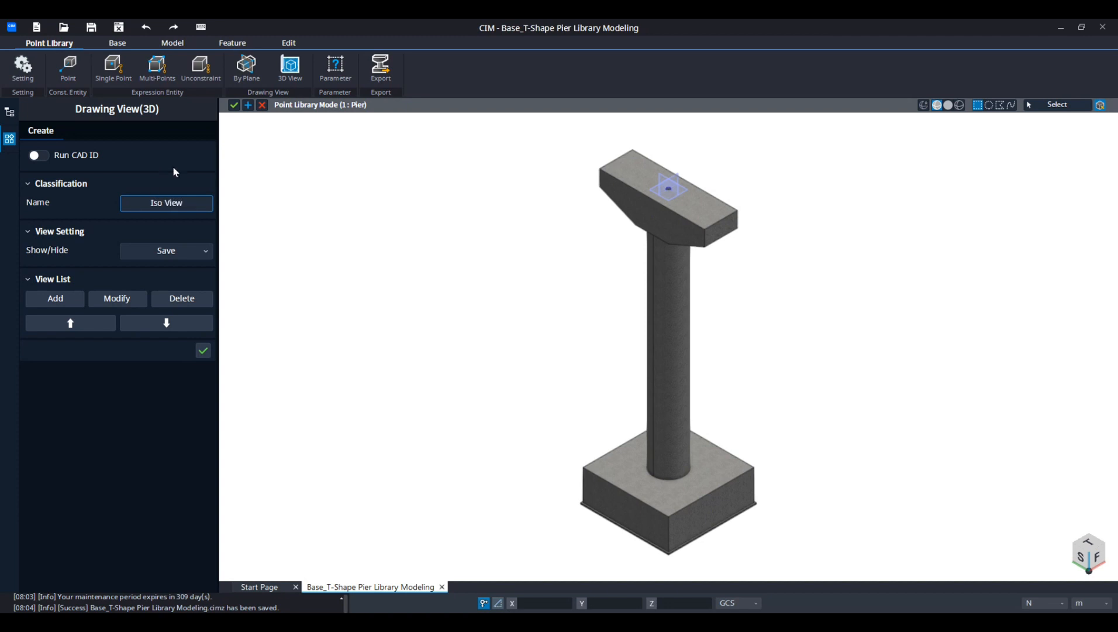
click(173, 165)
mouse_move(475, 622)
middle_drag(613, 316, 593, 317)
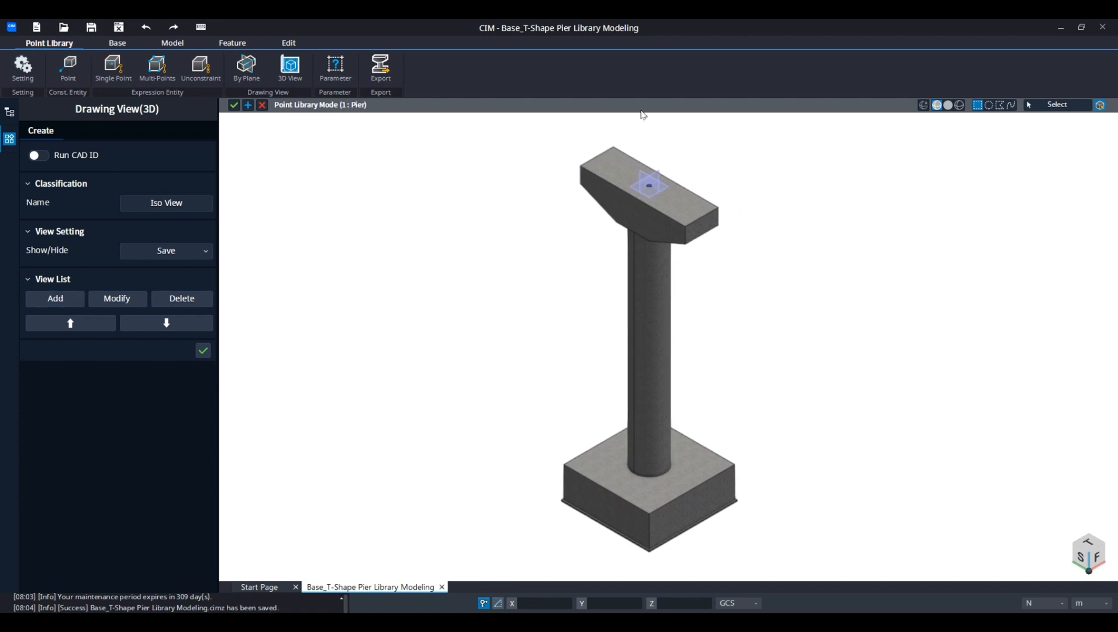
click(55, 299)
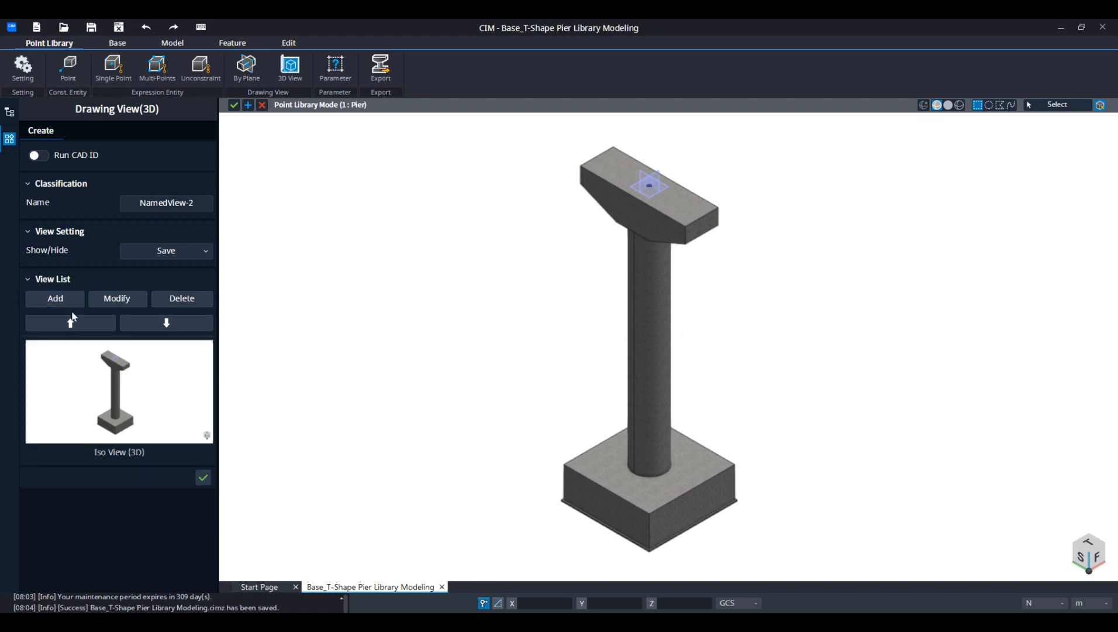
click(202, 479)
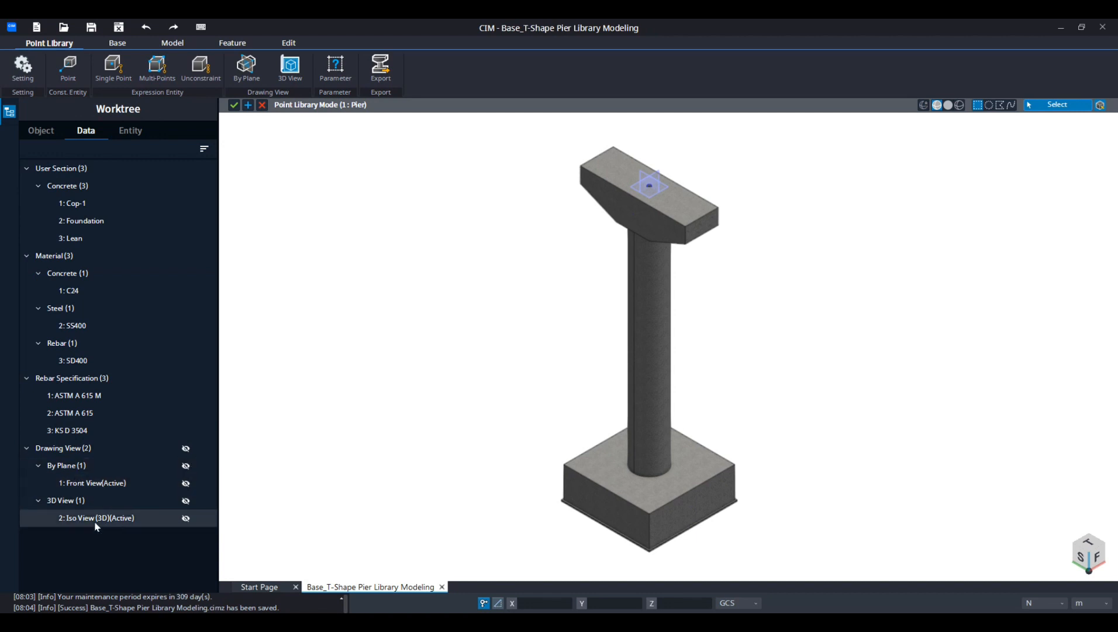
Accept the point library changes, leave Point Library Mode, and run the CAD ID update
click(234, 105)
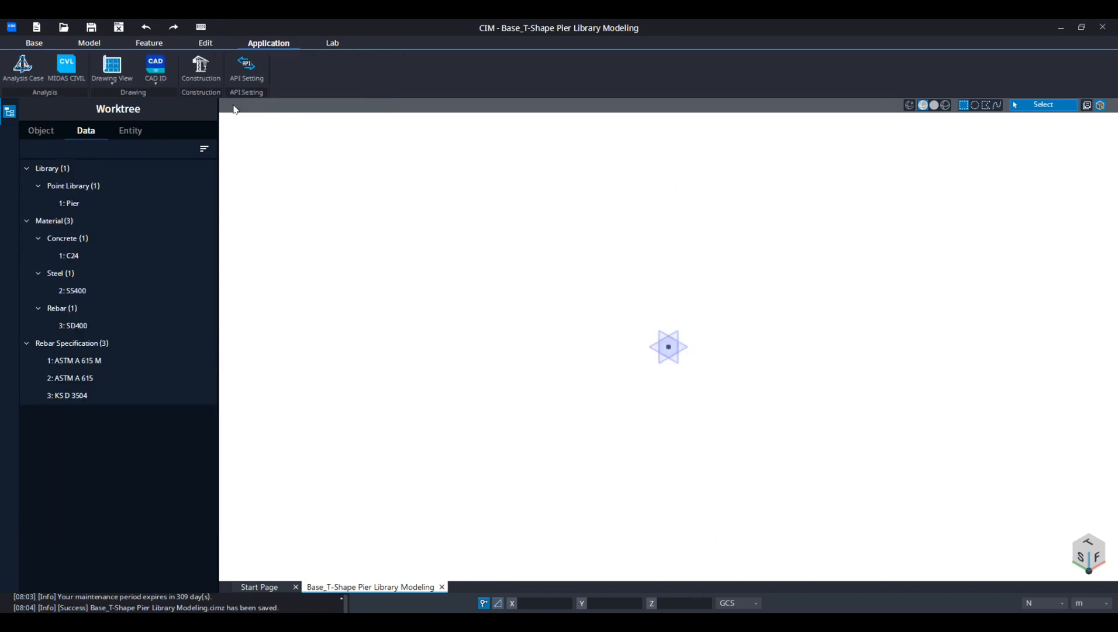
click(156, 81)
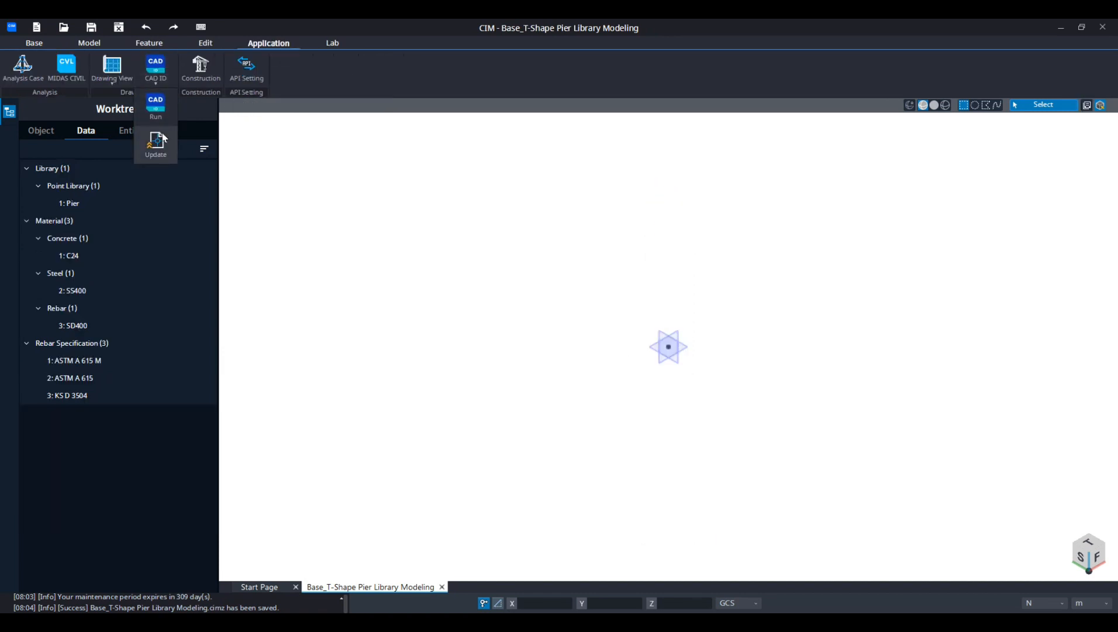
click(162, 140)
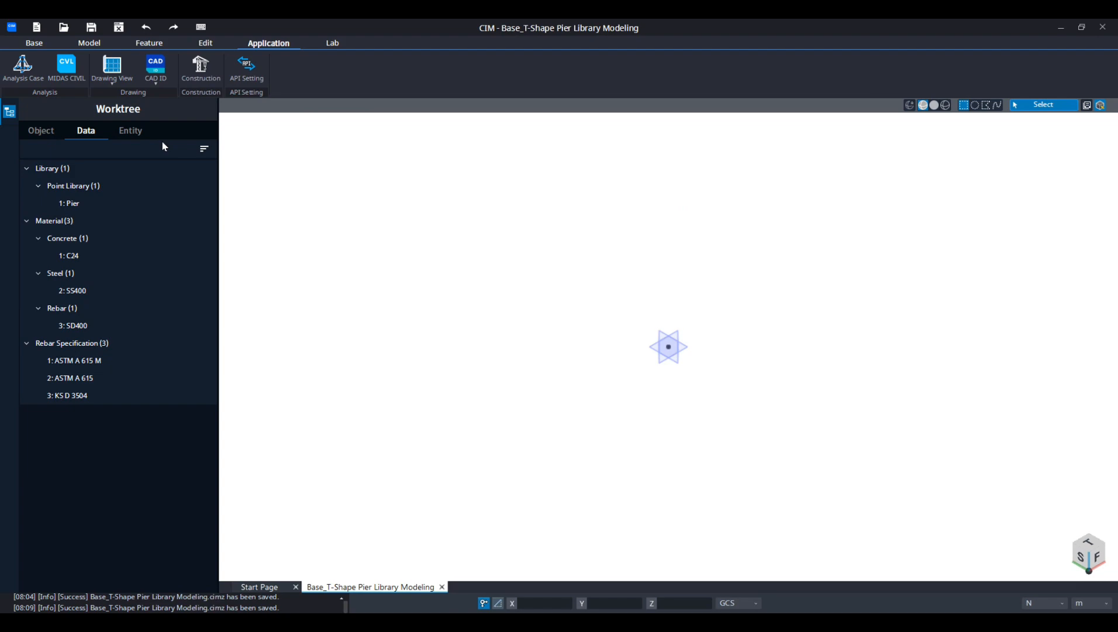
Switch back to MIDAS CAD, update all views, and display Iso View (3D) of Pier_PLB_1
key(alt+Tab)
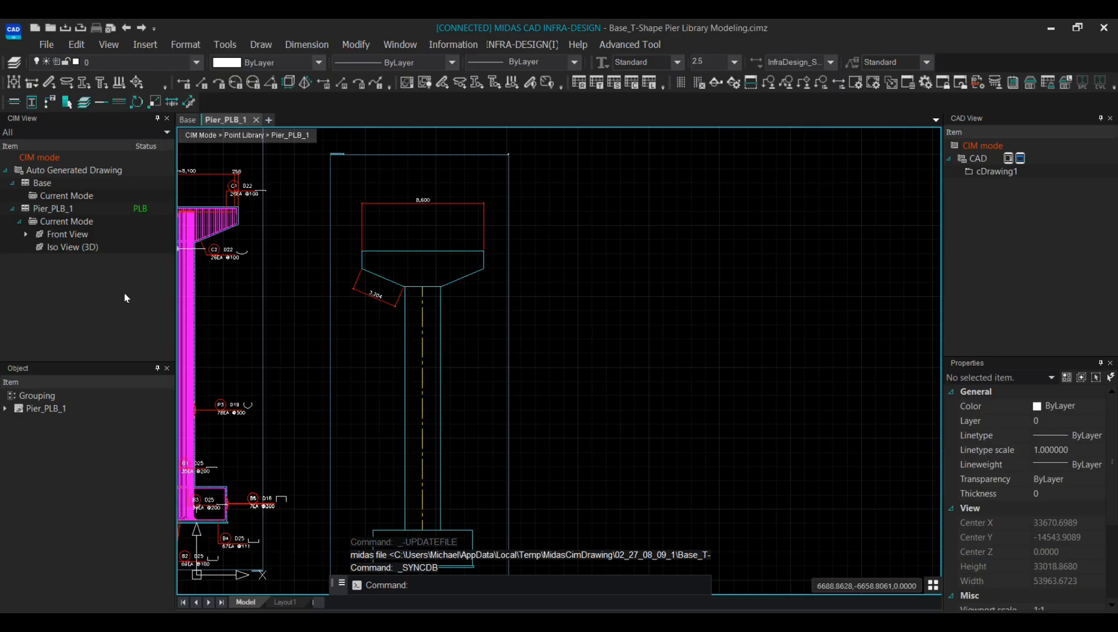
click(534, 46)
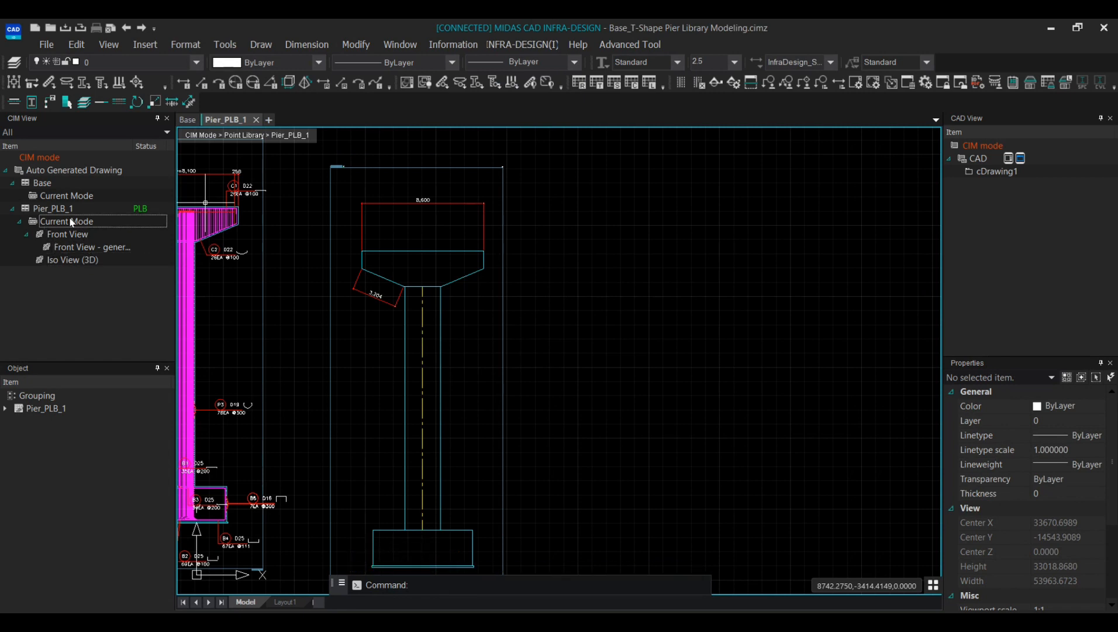
double_click(80, 264)
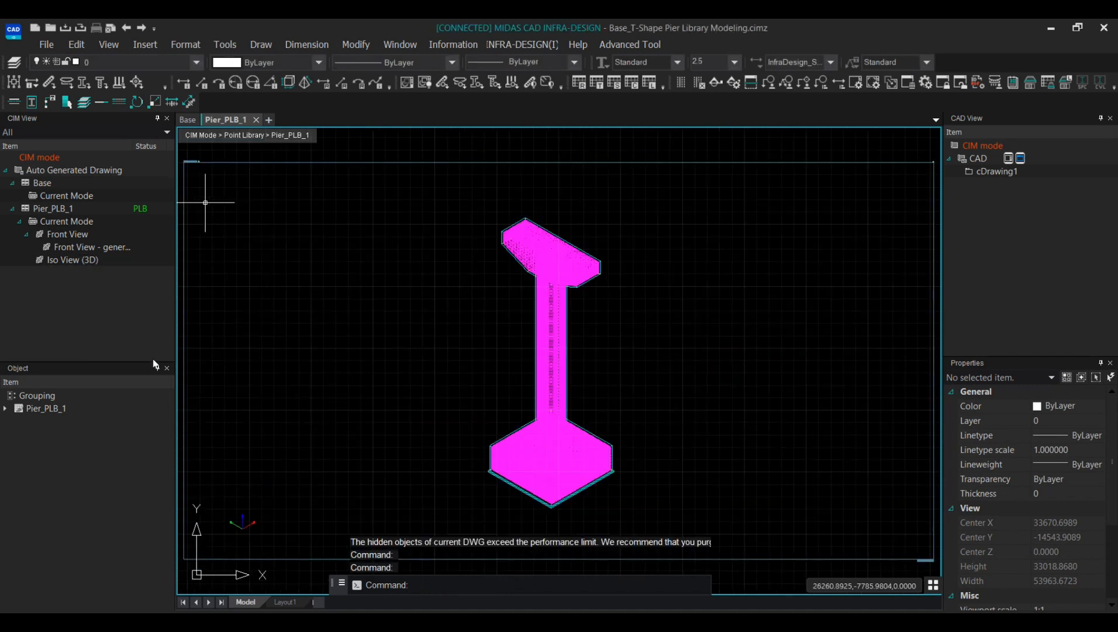
Hide all rebar in Iso View (3D) of Pier_PLB_1, keeping the concrete members and 3D view axis shown
click(7, 412)
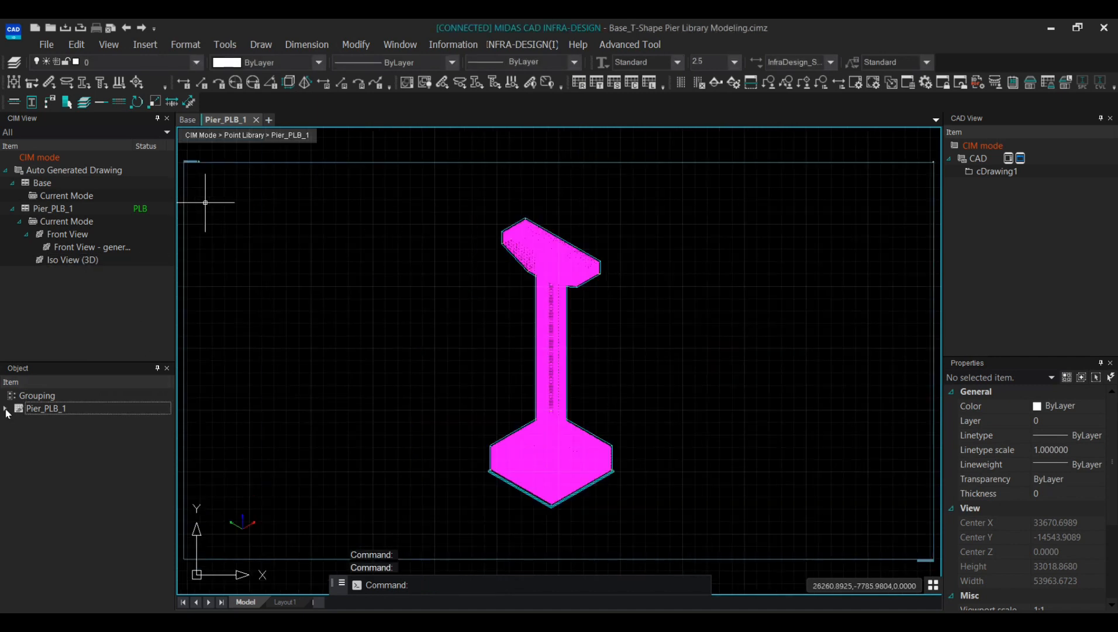
click(5, 409)
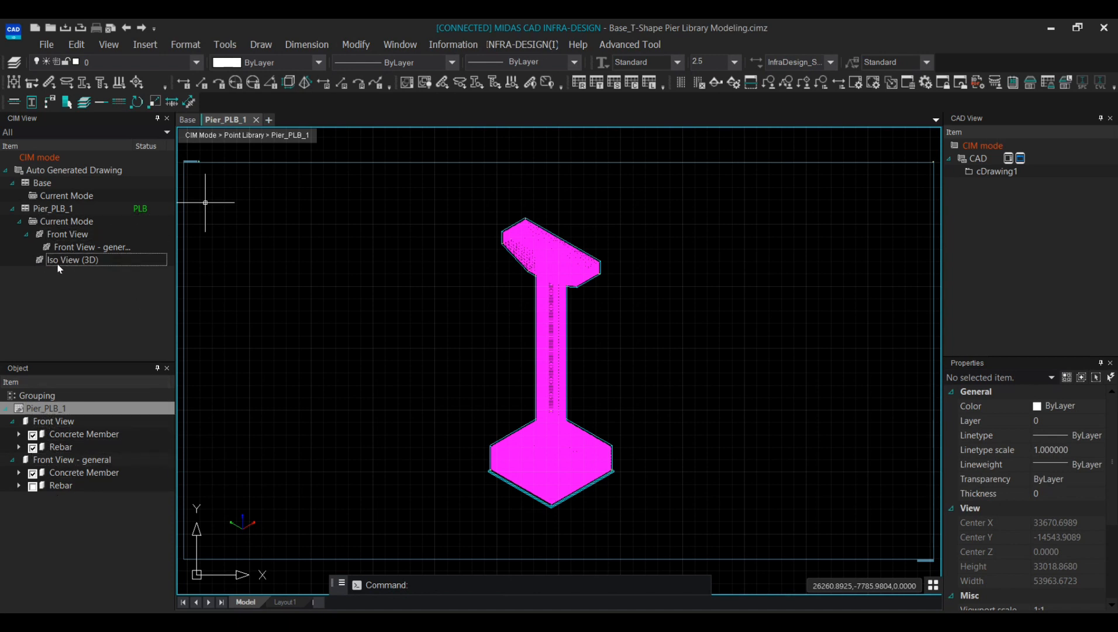
click(558, 321)
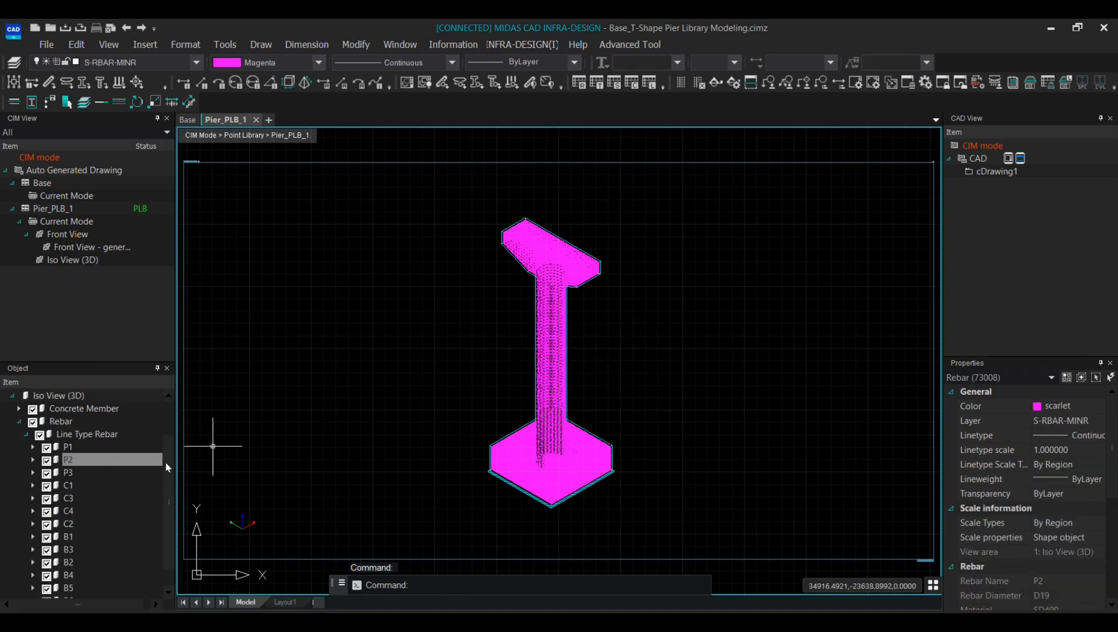
click(28, 436)
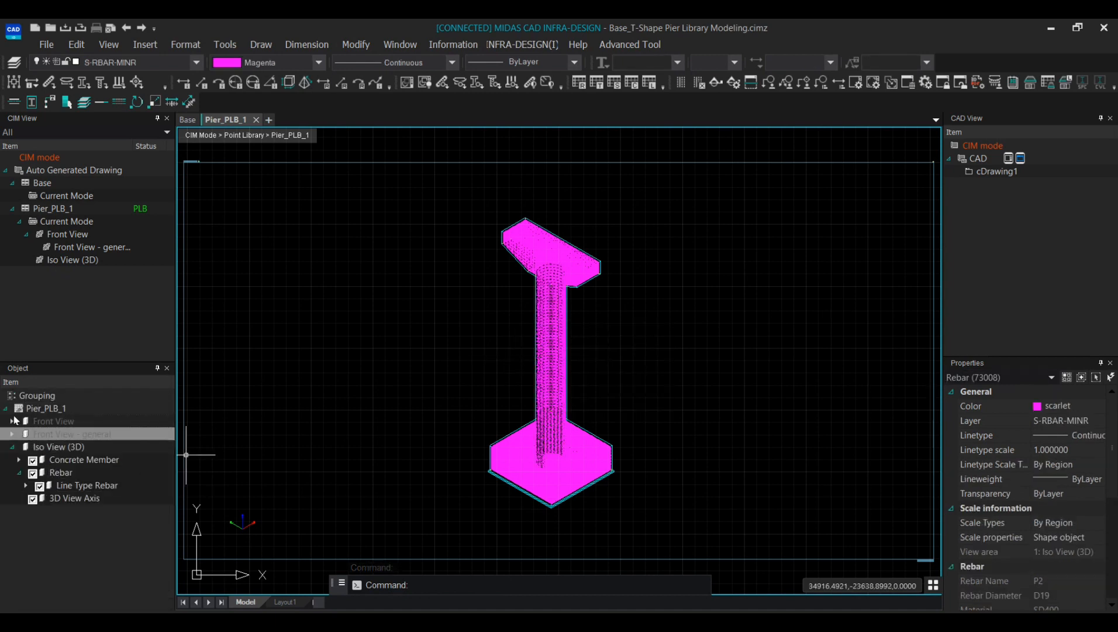
click(13, 448)
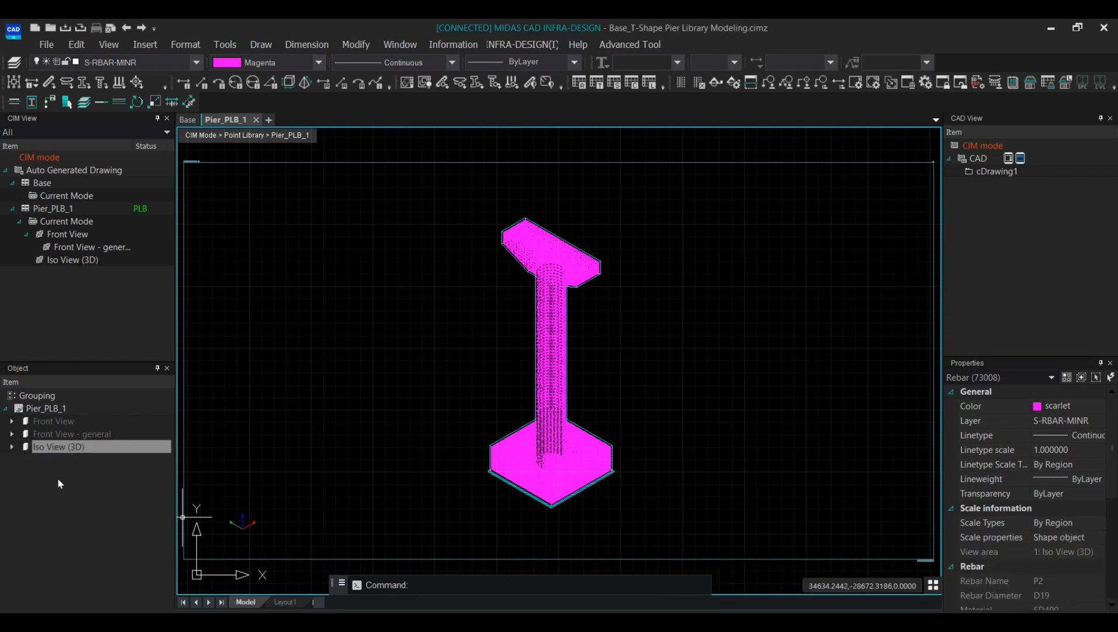
click(12, 447)
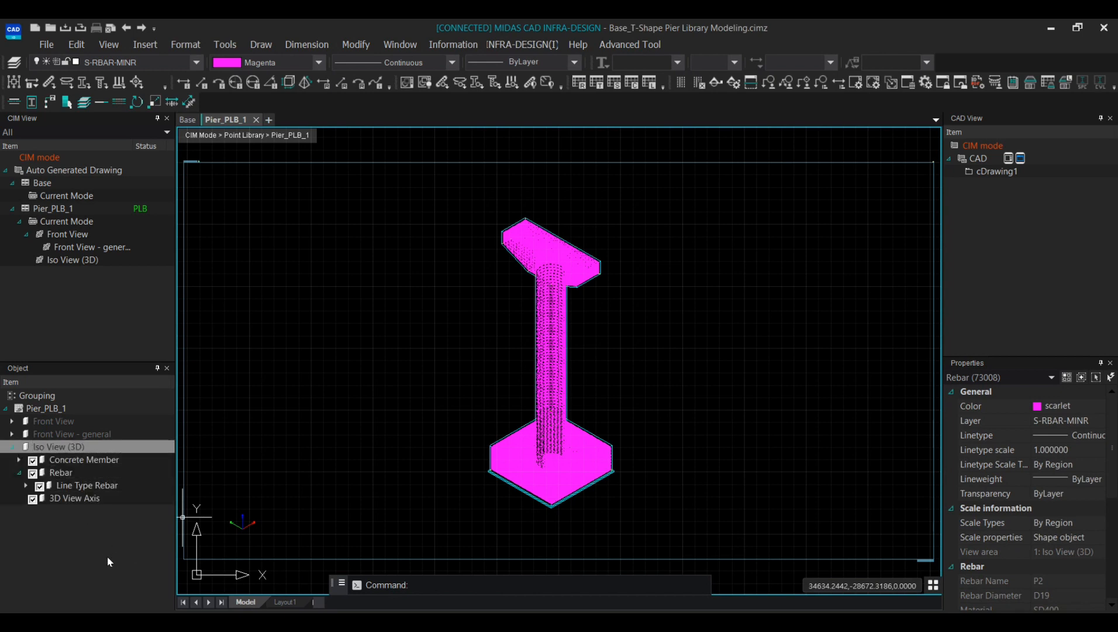
click(57, 472)
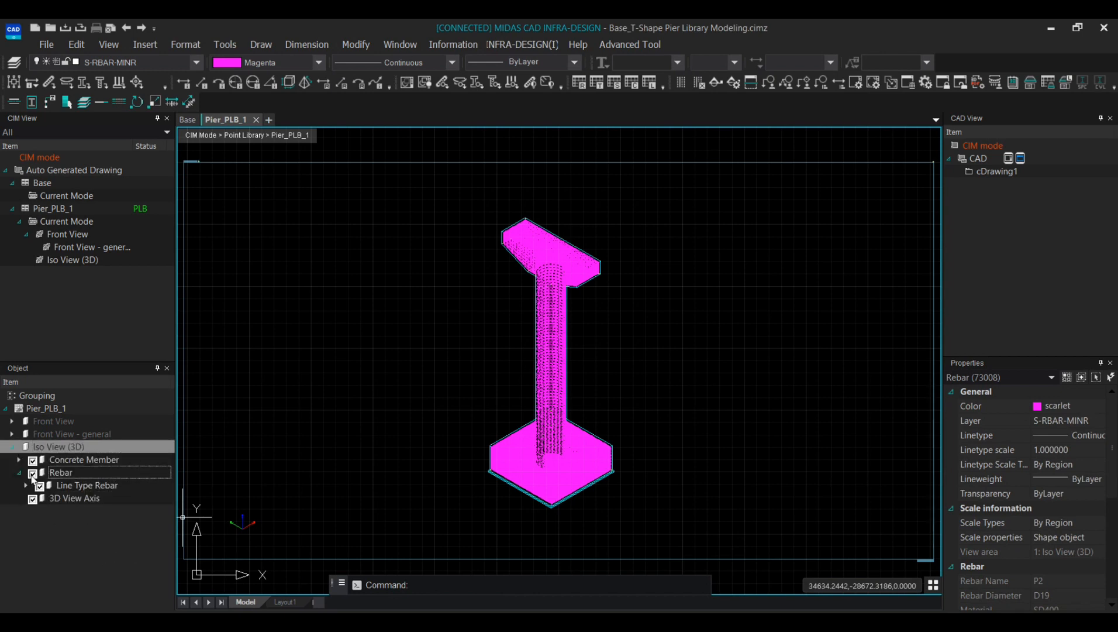
click(33, 473)
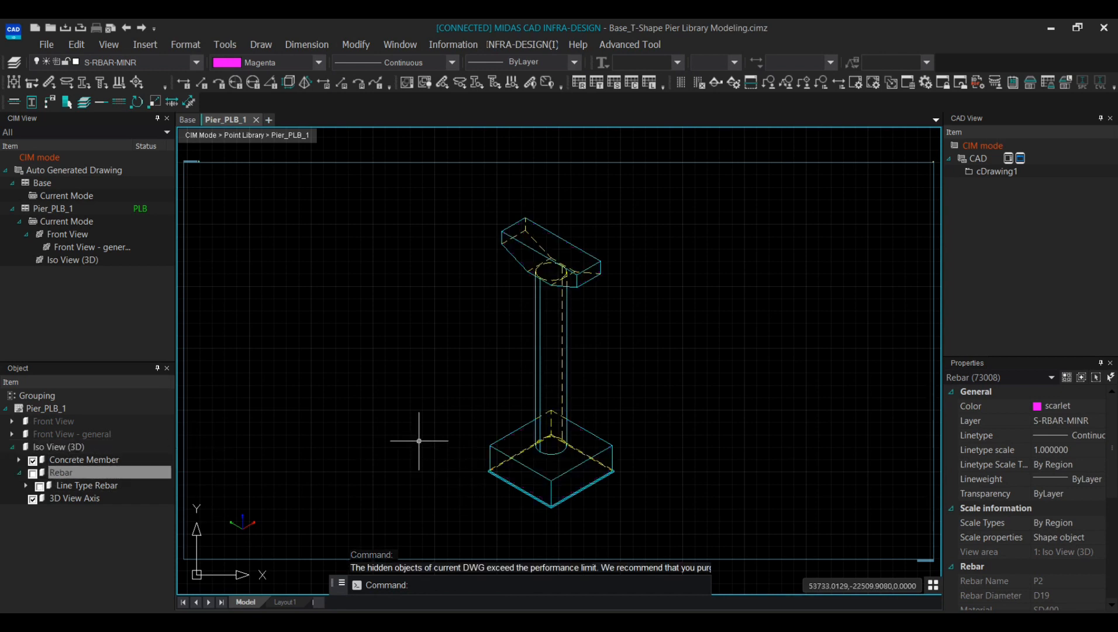
Add an aligned 2.5D dimension by Delta-Z to the outer vertical edge of the pier cap's end face, with a nearly horizontal picked slope
click(545, 47)
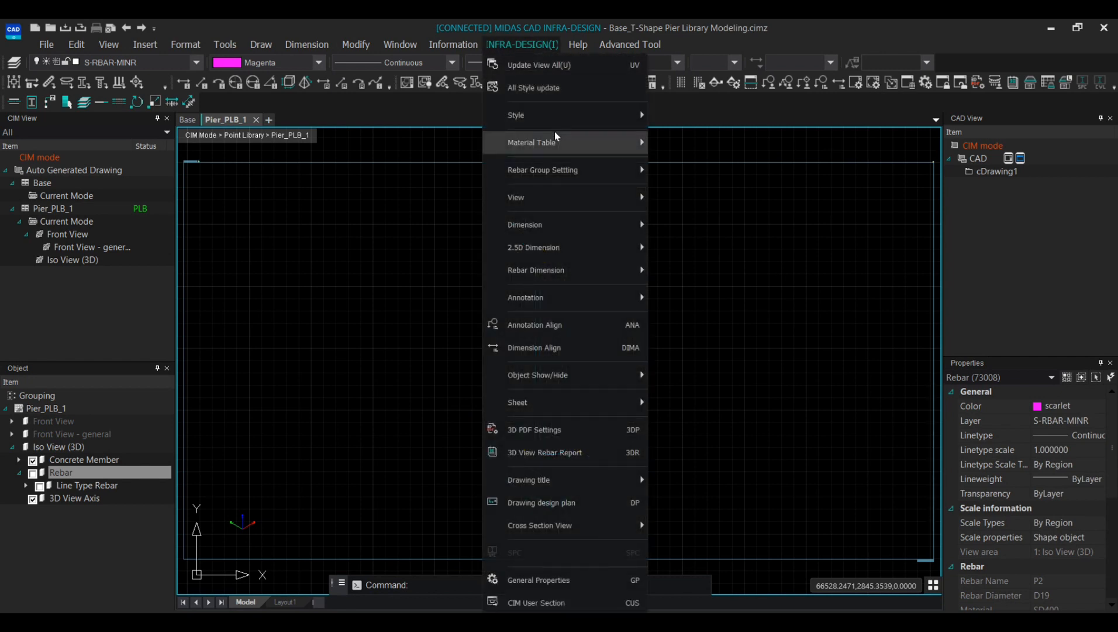
mouse_move(559, 252)
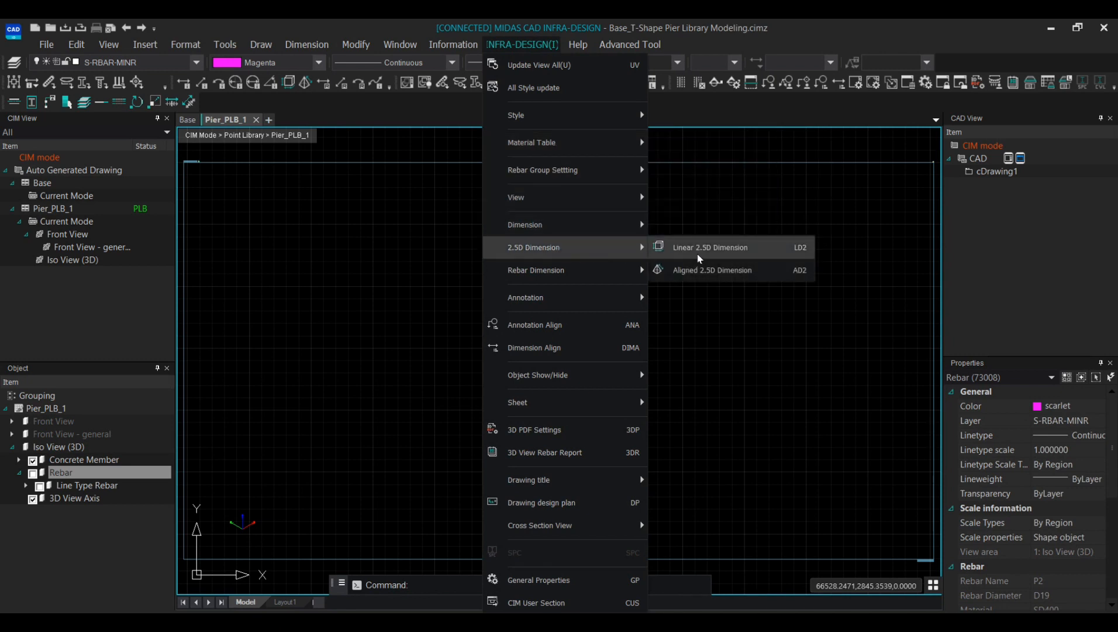
click(699, 273)
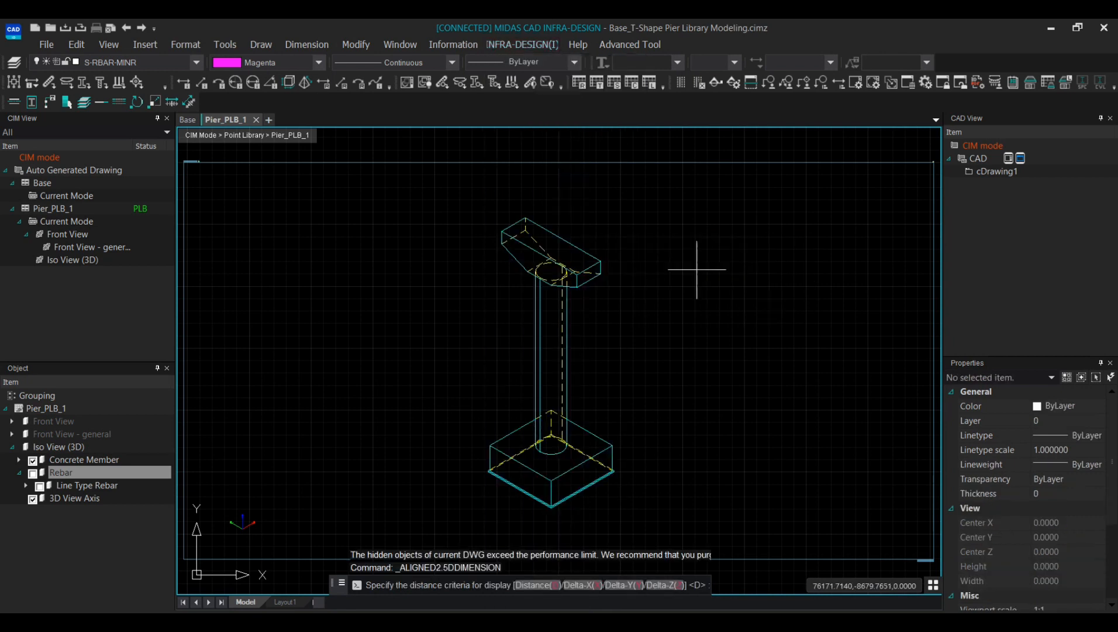
scroll(614, 269, up, 5)
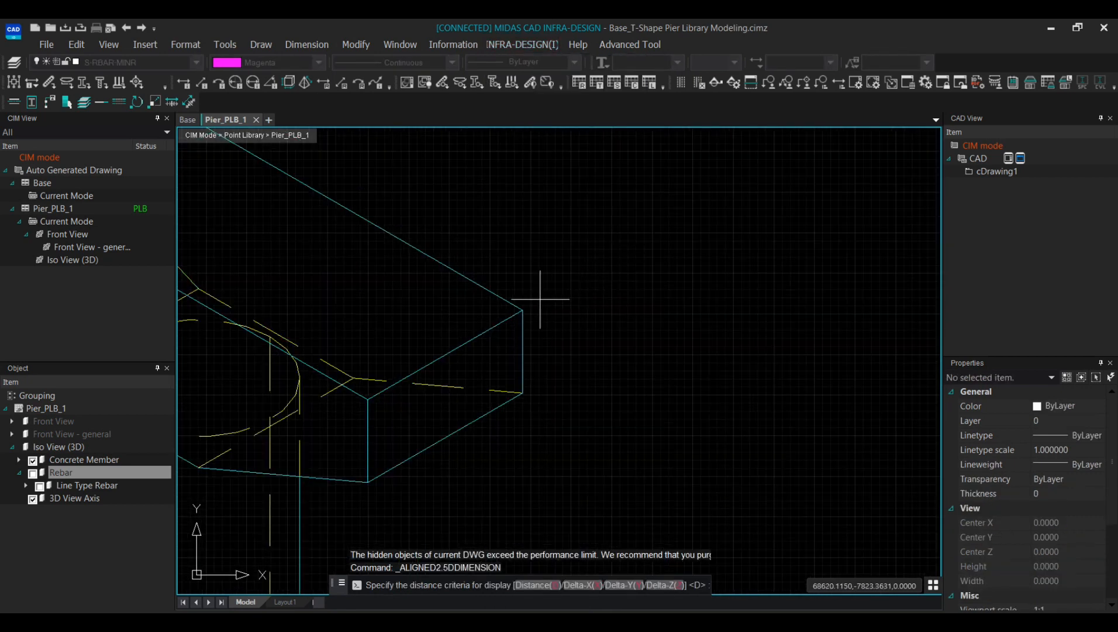
scroll(585, 300, down, 3)
scroll(646, 307, up, 1)
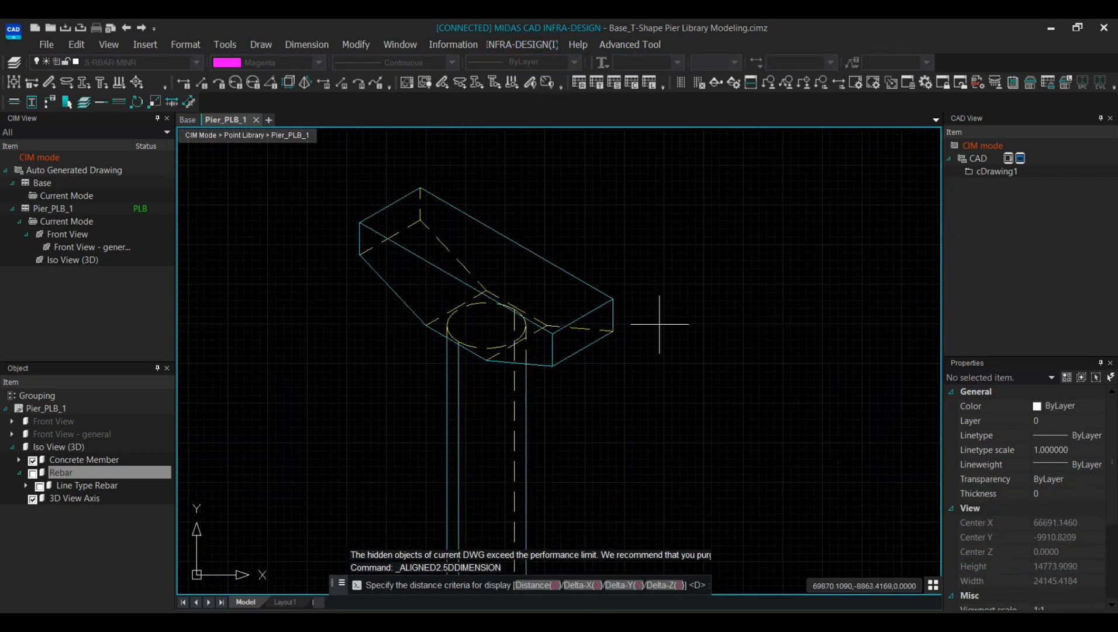
scroll(655, 331, up, 2)
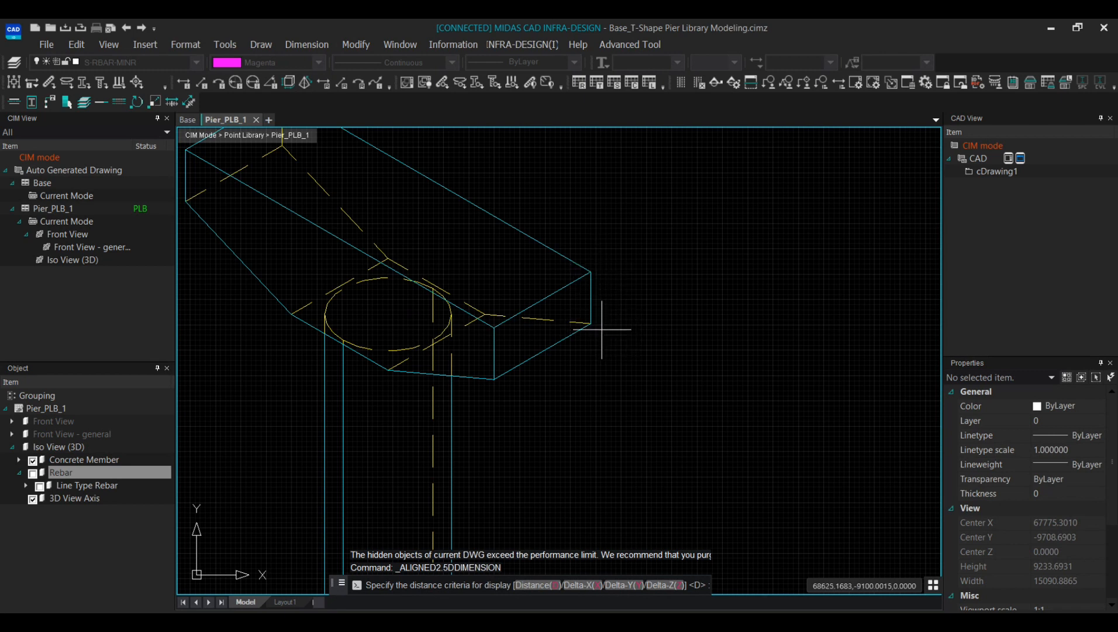
text(z)
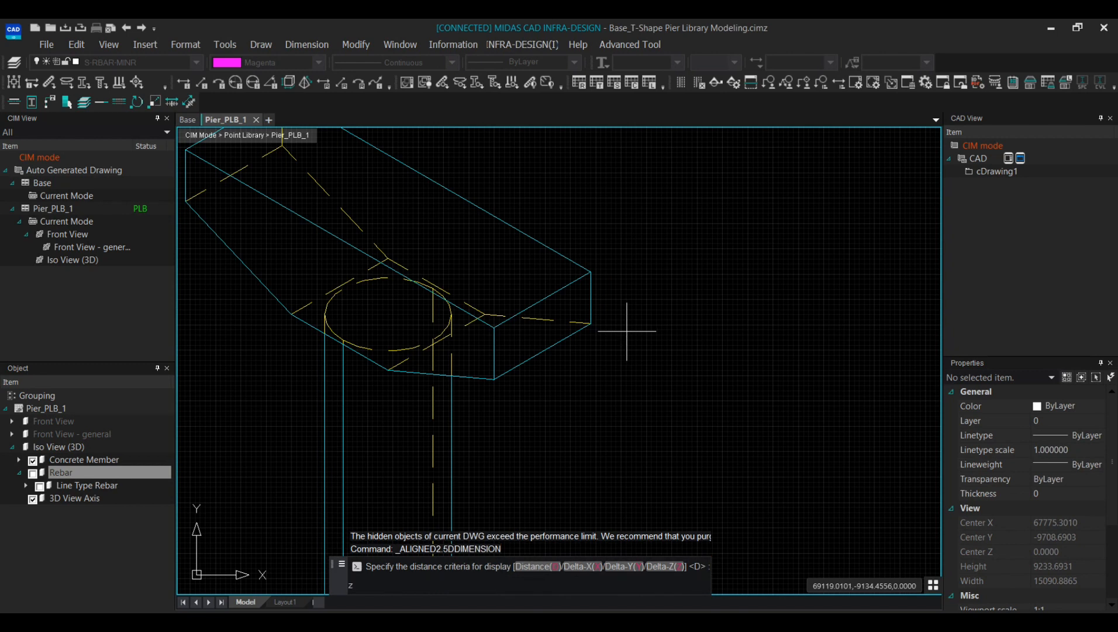
key(Return)
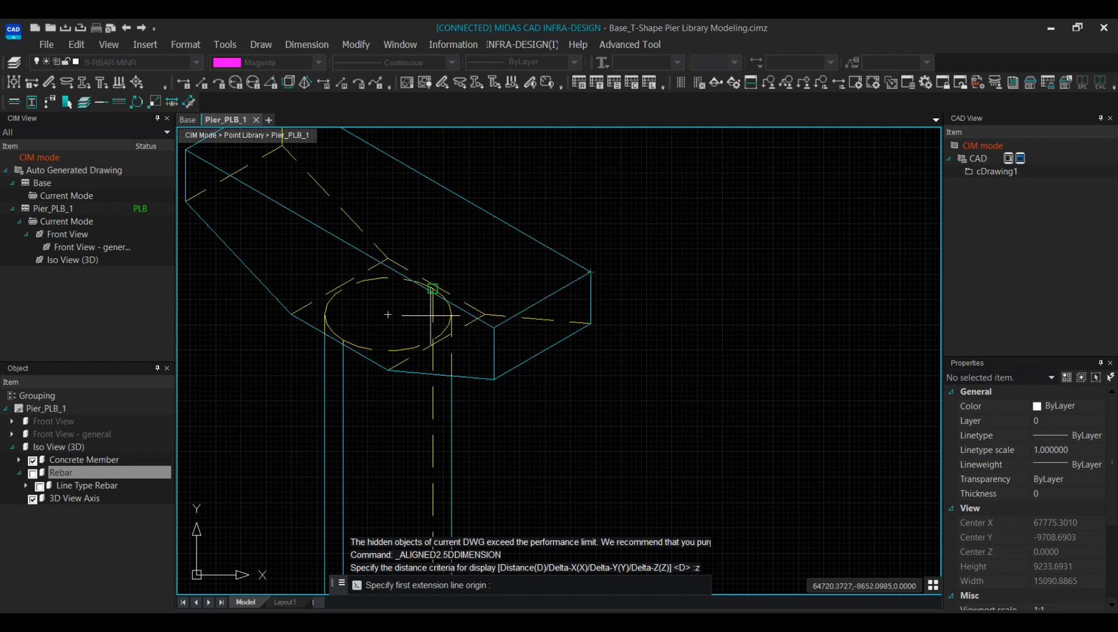
middle_drag(229, 236, 464, 345)
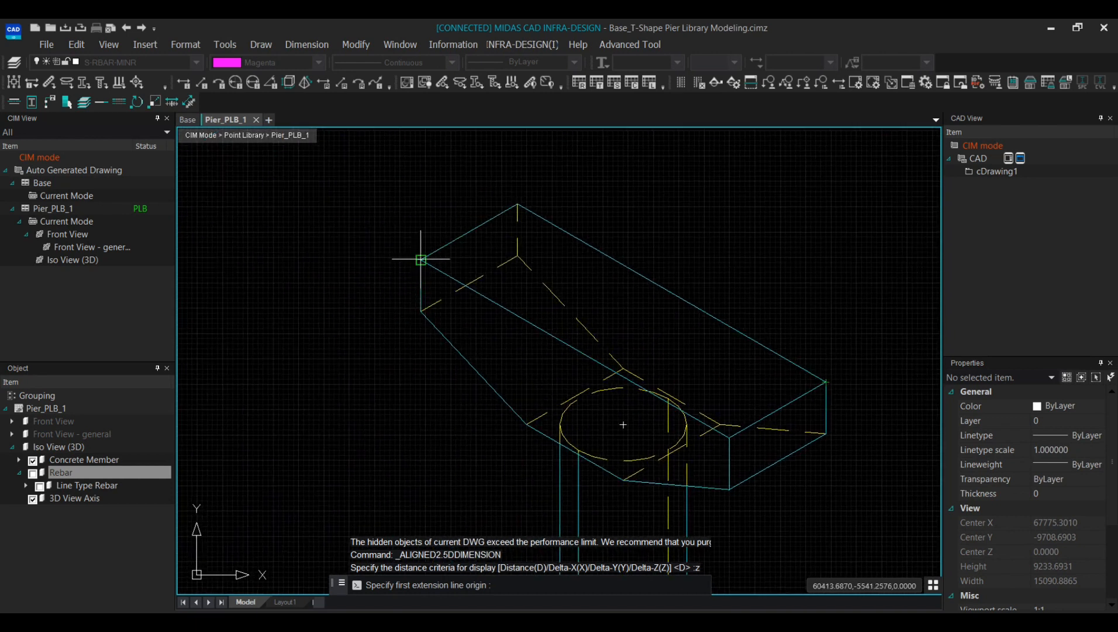
click(421, 259)
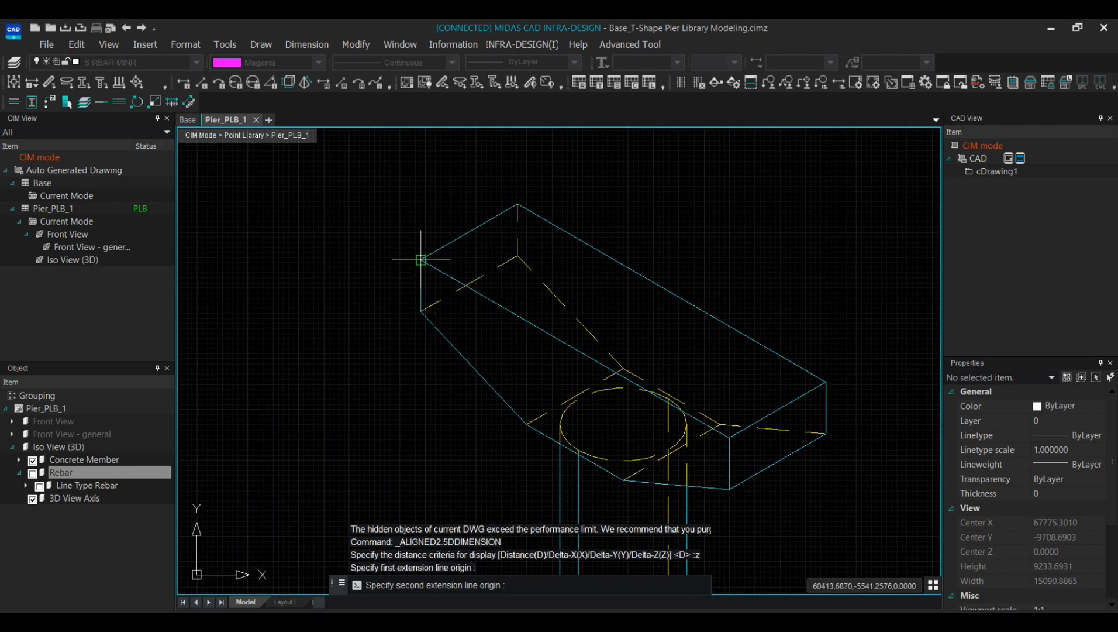
click(420, 310)
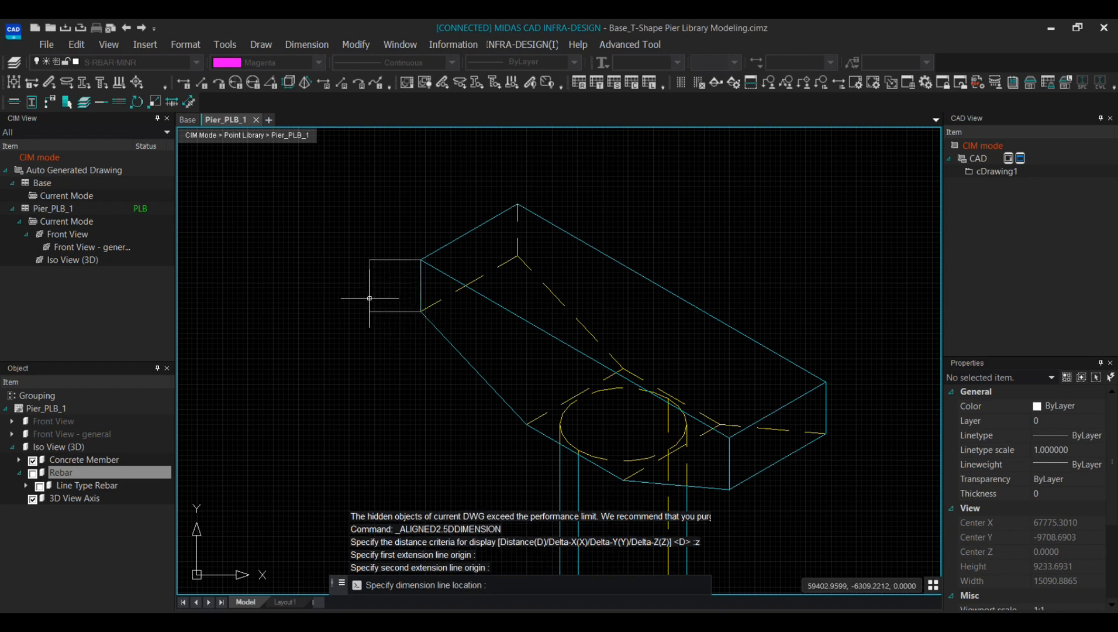
click(349, 295)
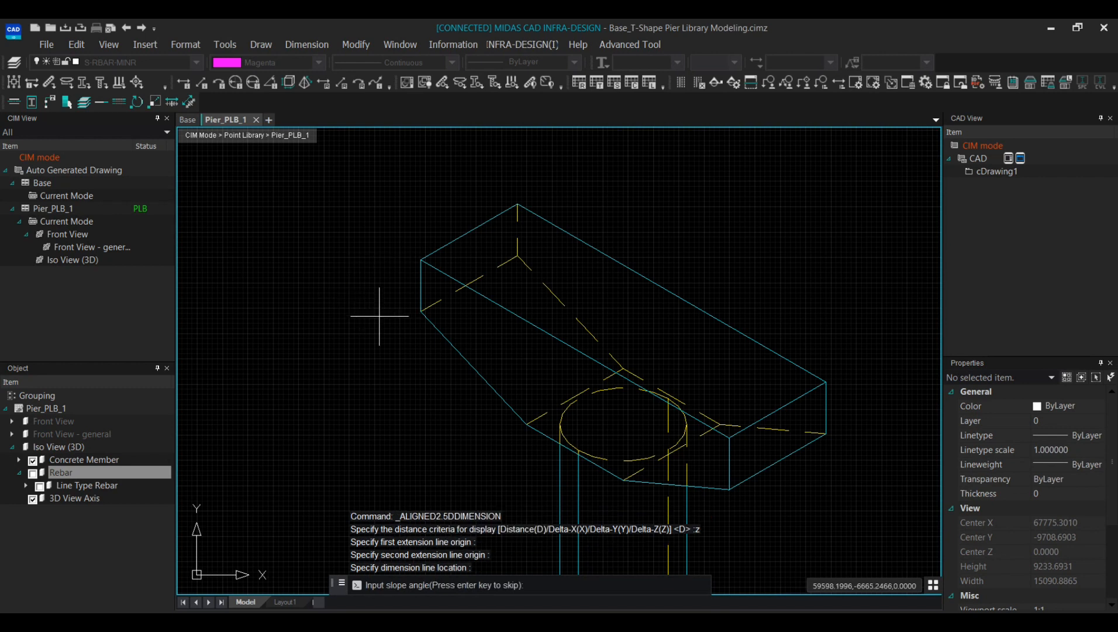
scroll(386, 312, down, 5)
scroll(375, 312, up, 5)
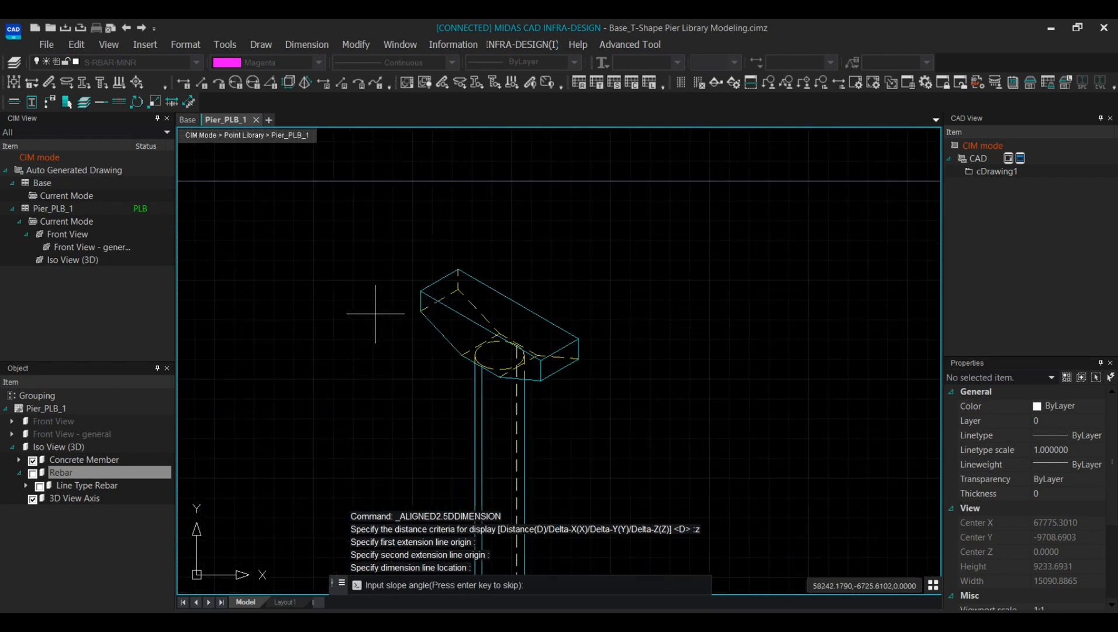
click(493, 306)
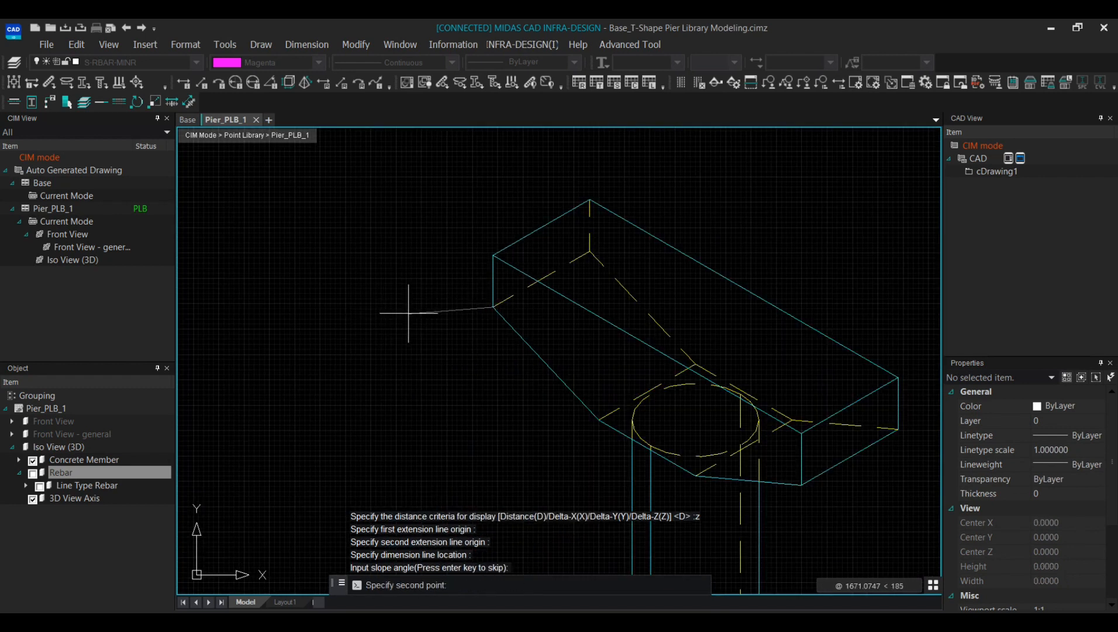
click(437, 300)
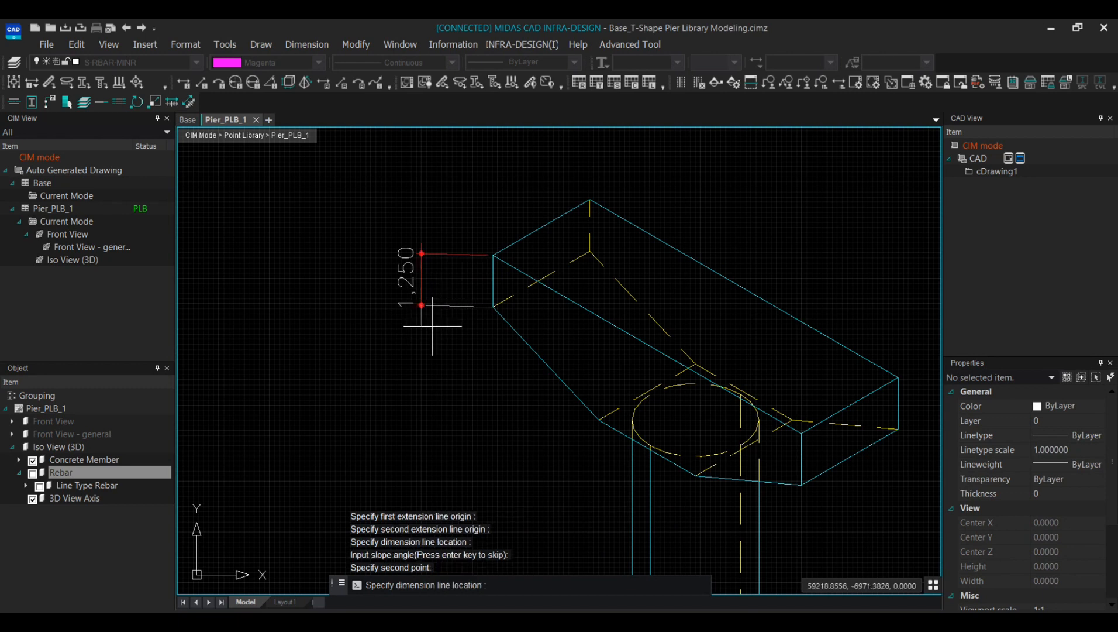
key(Escape)
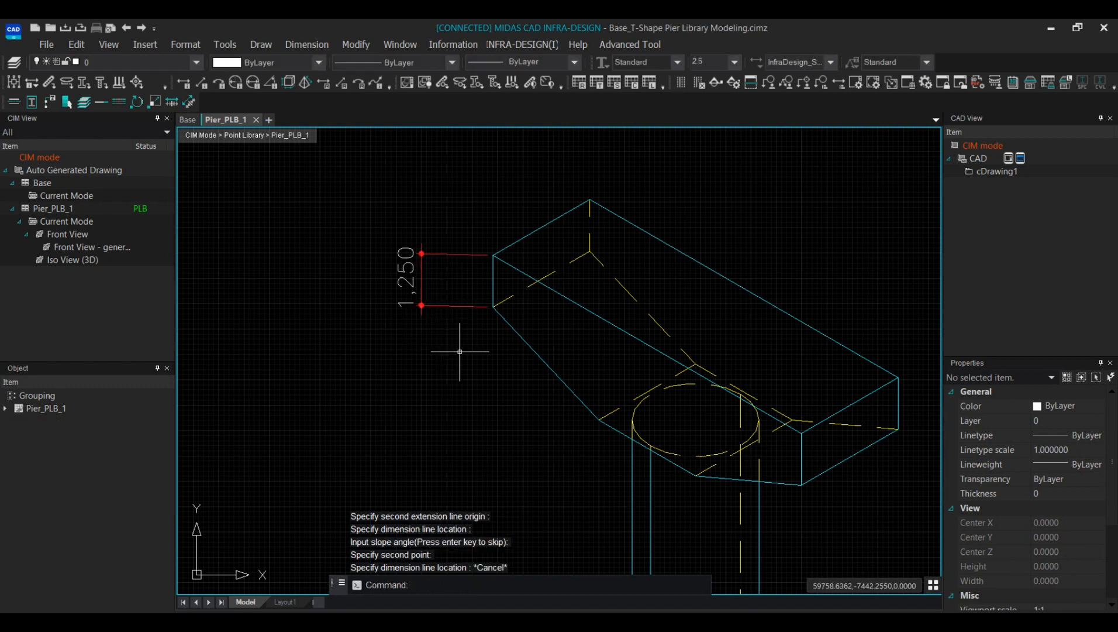
scroll(444, 311, up, 5)
click(455, 310)
click(395, 297)
click(382, 295)
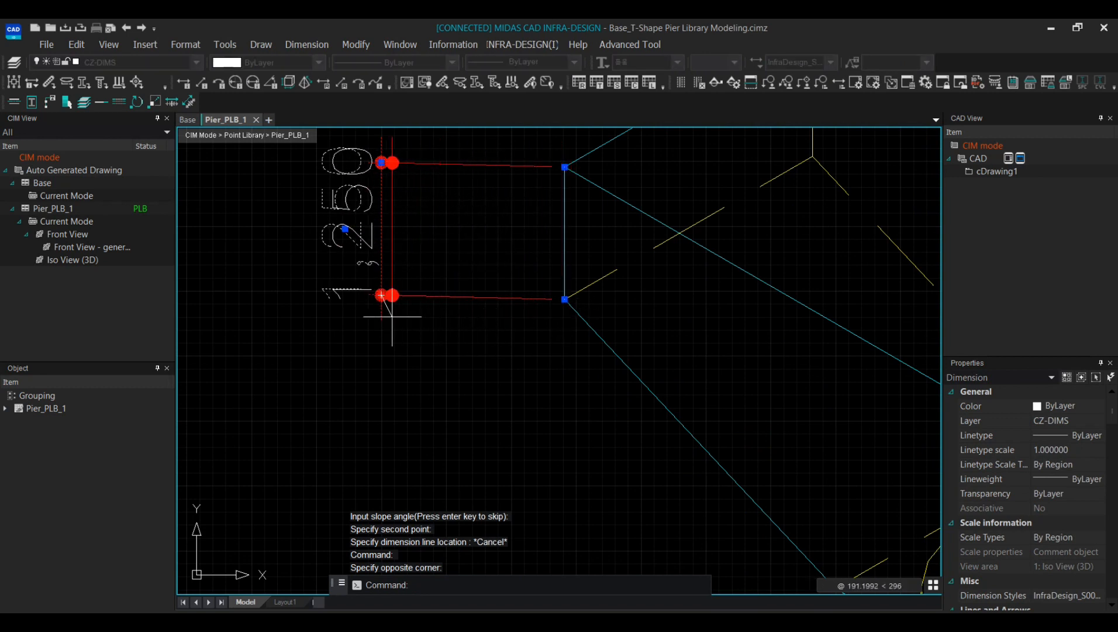
key(Escape)
scroll(467, 333, down, 2)
key(Escape)
scroll(497, 341, down, 3)
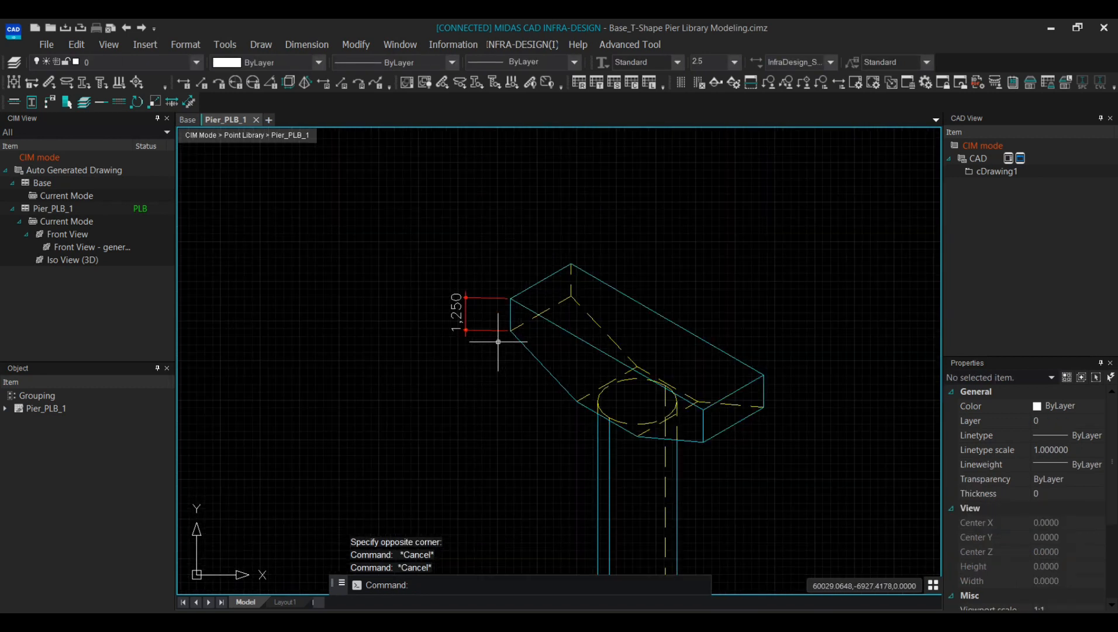
Add an aligned 2.5D dimension by Delta-Y along the pier cap's long rear top edge, picking the slope direction diagonally outward from its corner
middle_drag(750, 400, 657, 359)
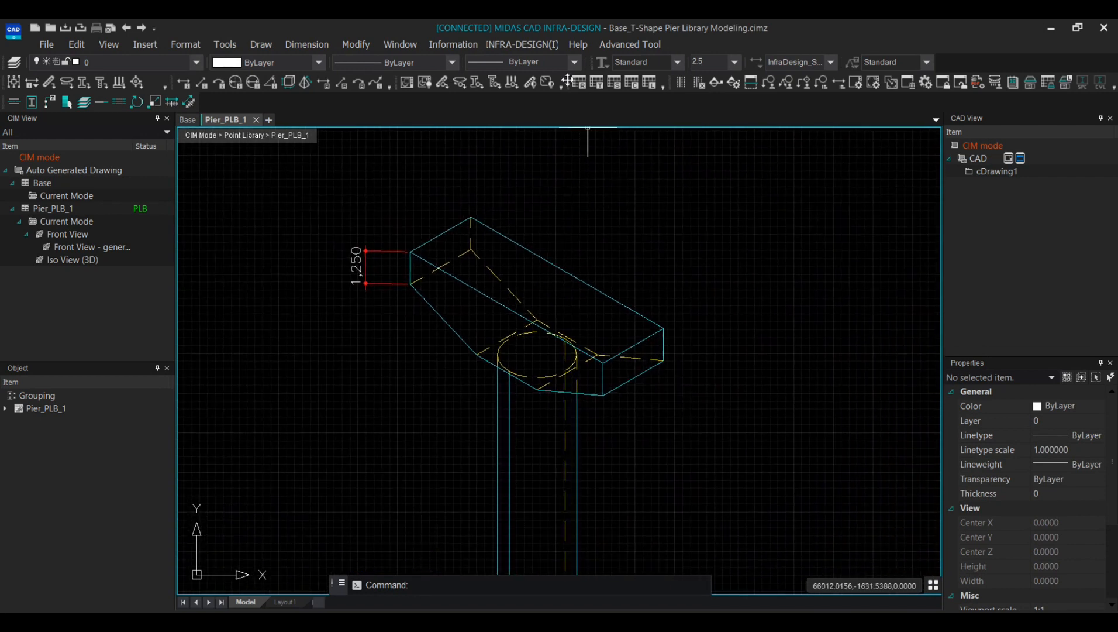
click(531, 47)
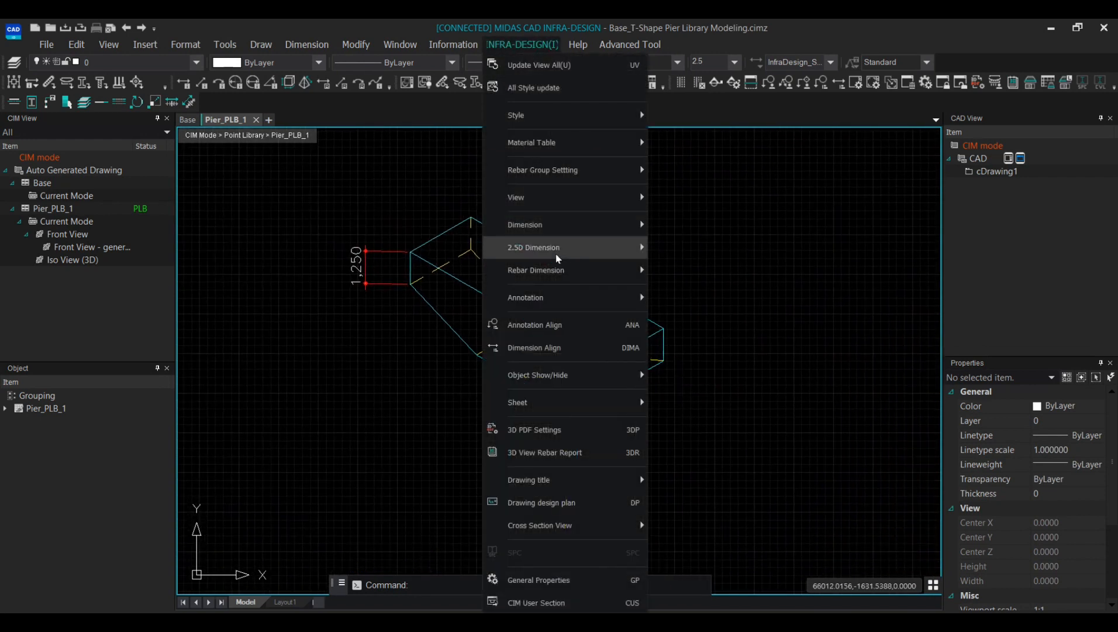
mouse_move(563, 257)
click(690, 274)
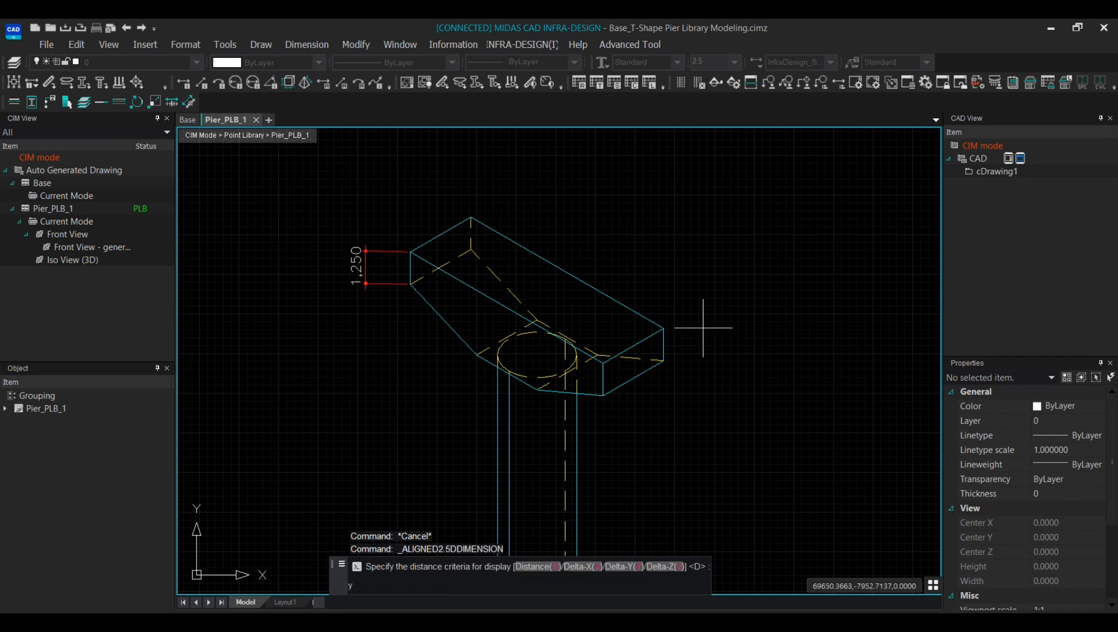
text(y)
key(Return)
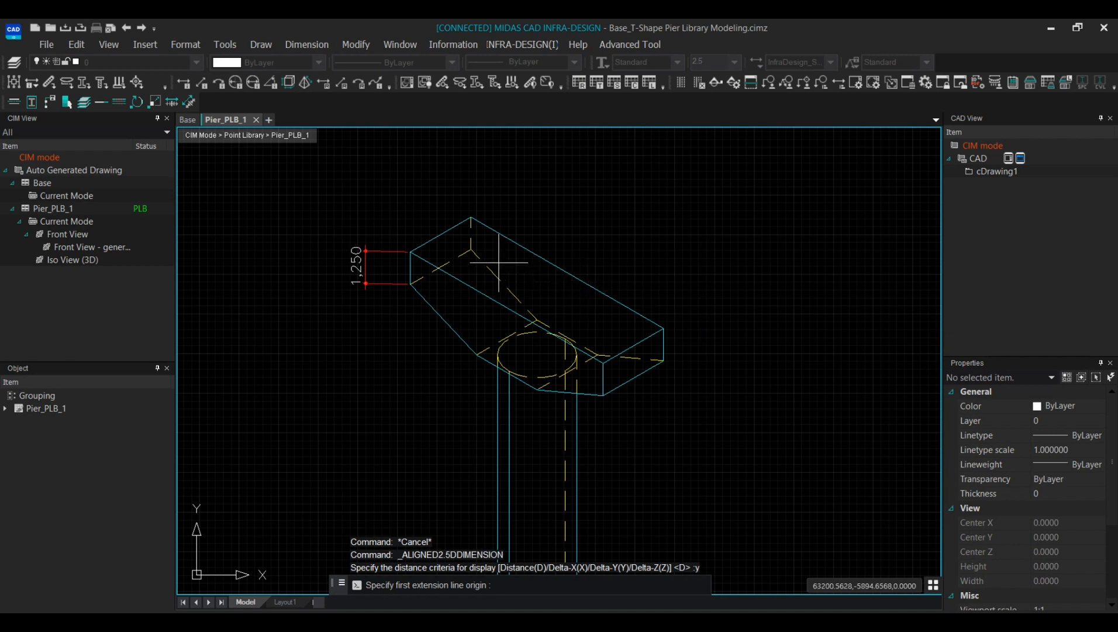
scroll(499, 263, up, 2)
click(454, 192)
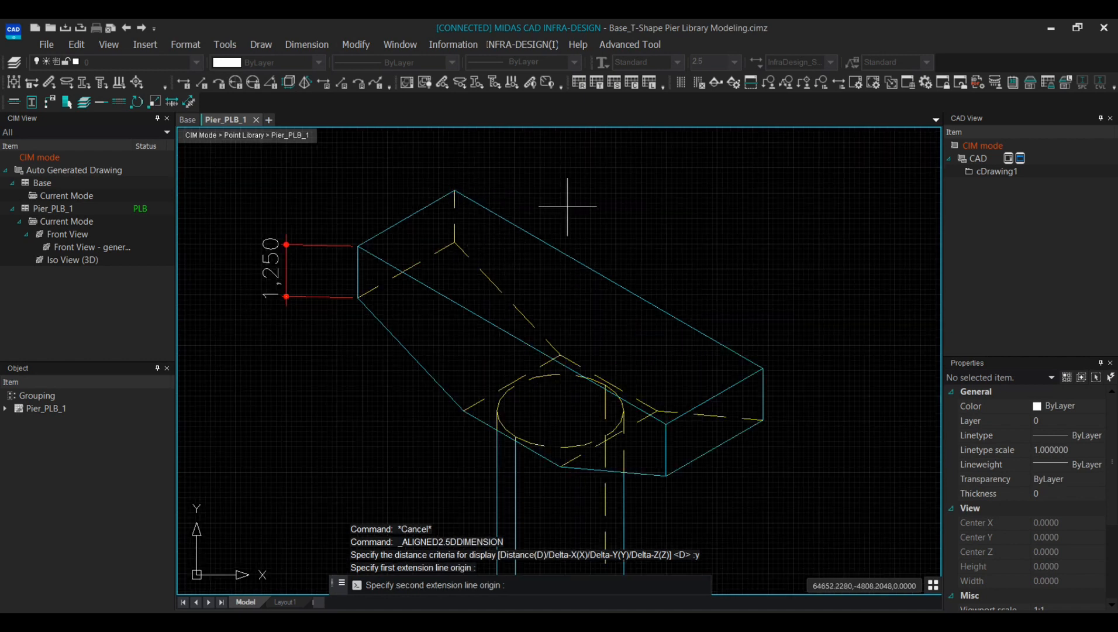
click(763, 368)
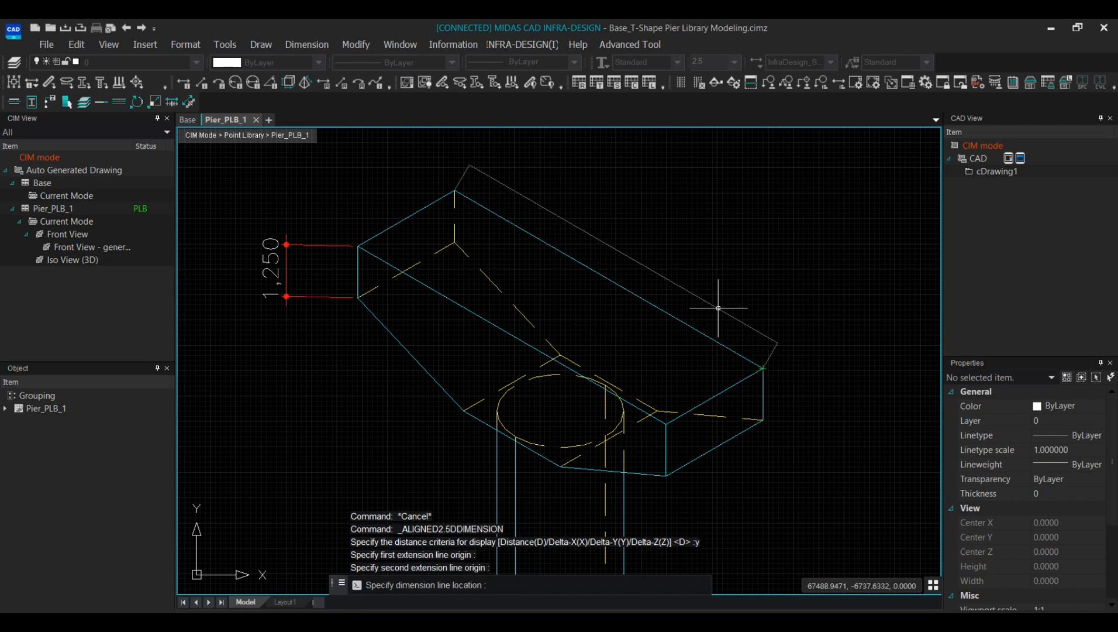
click(825, 294)
click(763, 369)
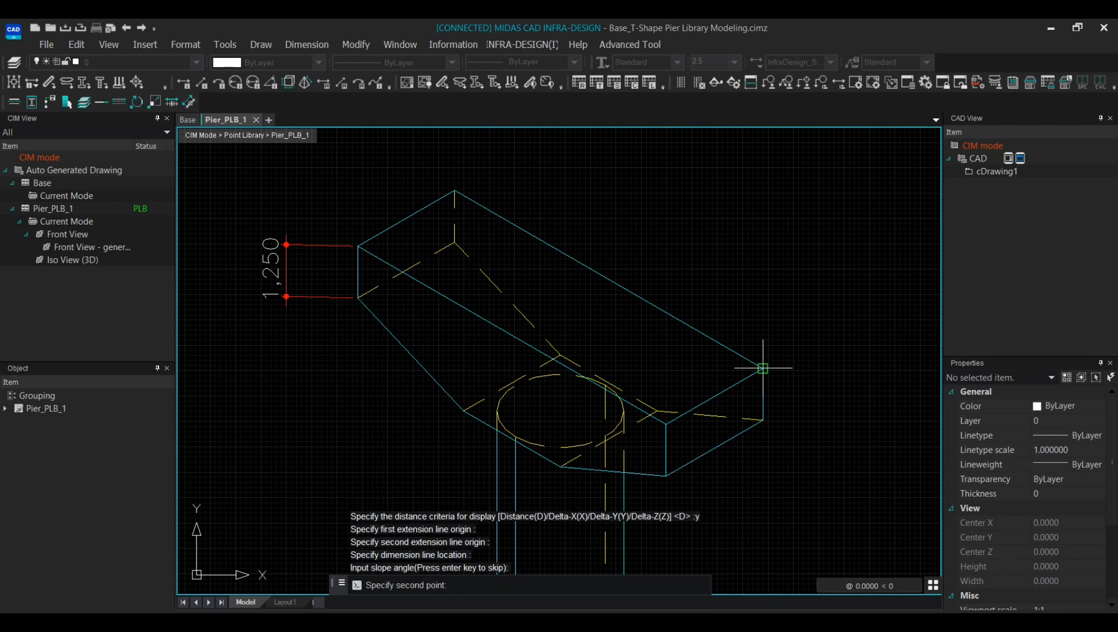
click(826, 293)
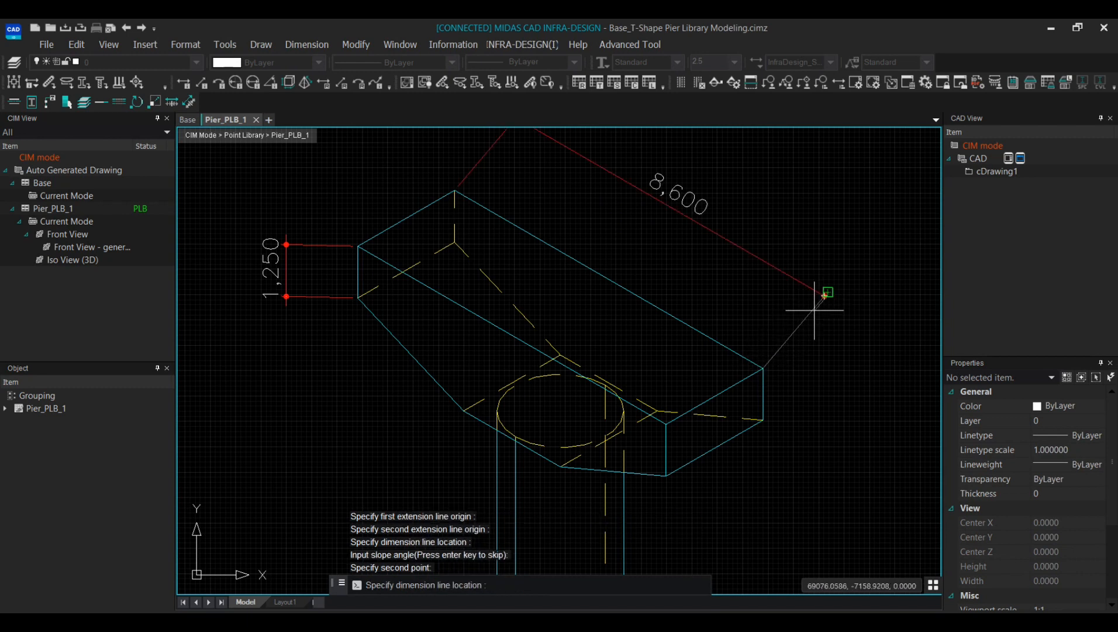
key(Escape)
scroll(747, 280, down, 4)
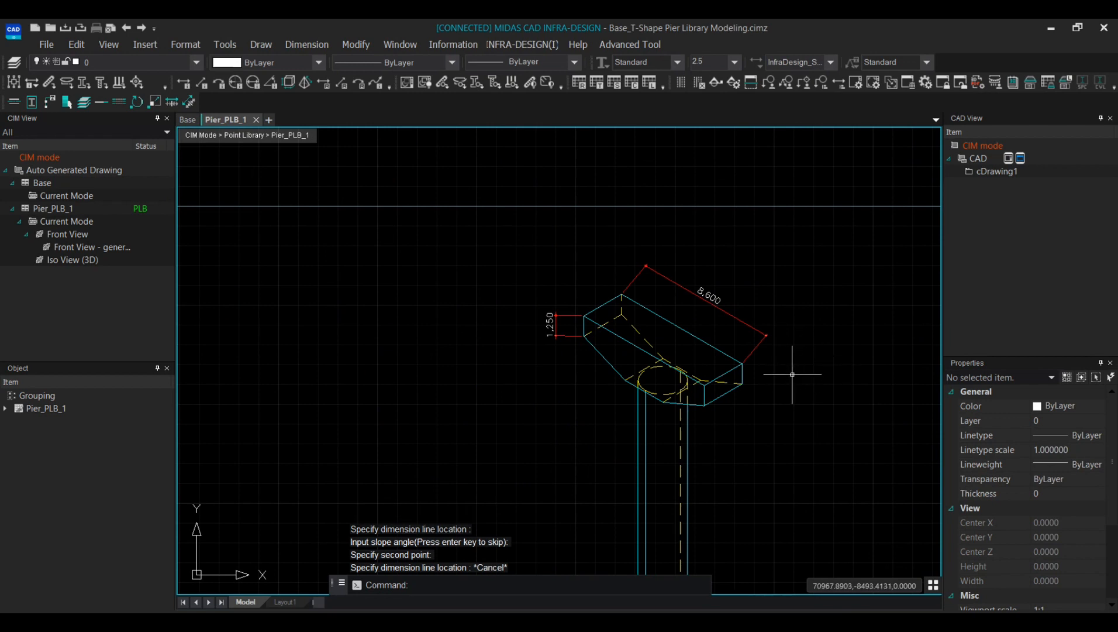
key(Escape)
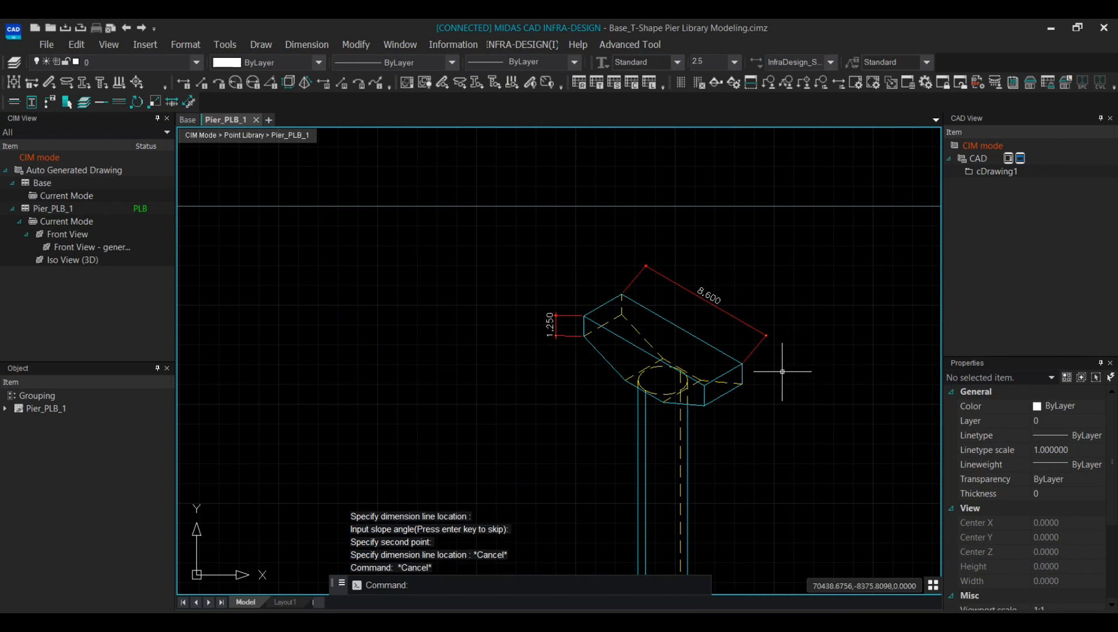
Delete the height dimension at the pier cap's end face in the isometric view
middle_drag(799, 415, 772, 348)
scroll(526, 253, up, 3)
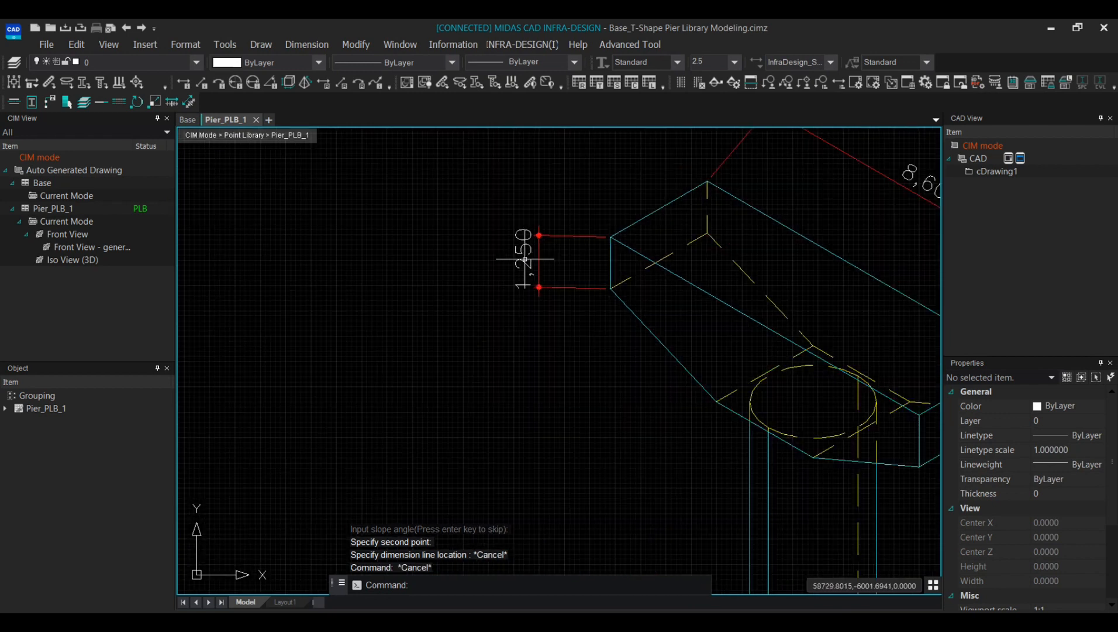
scroll(615, 294, down, 4)
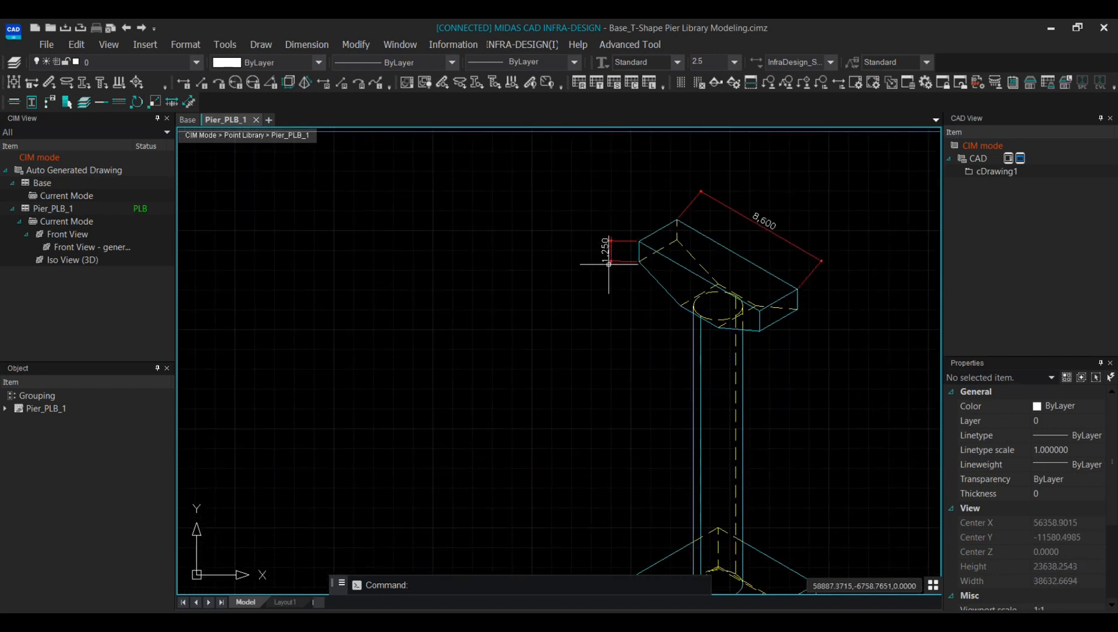
scroll(606, 292, down, 2)
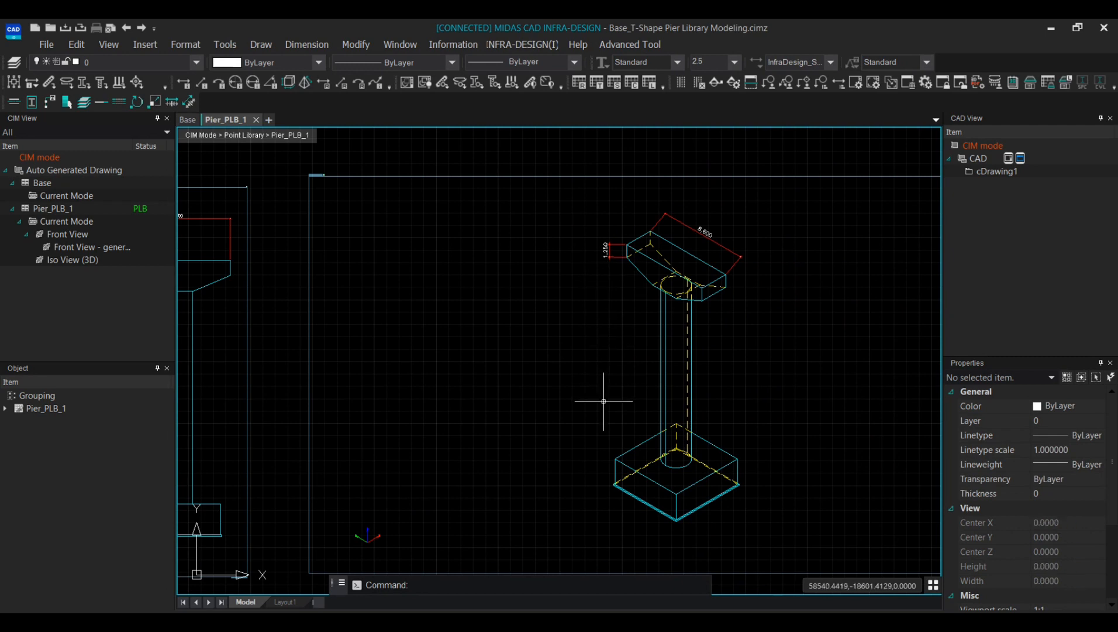
key(Escape)
click(615, 269)
click(599, 240)
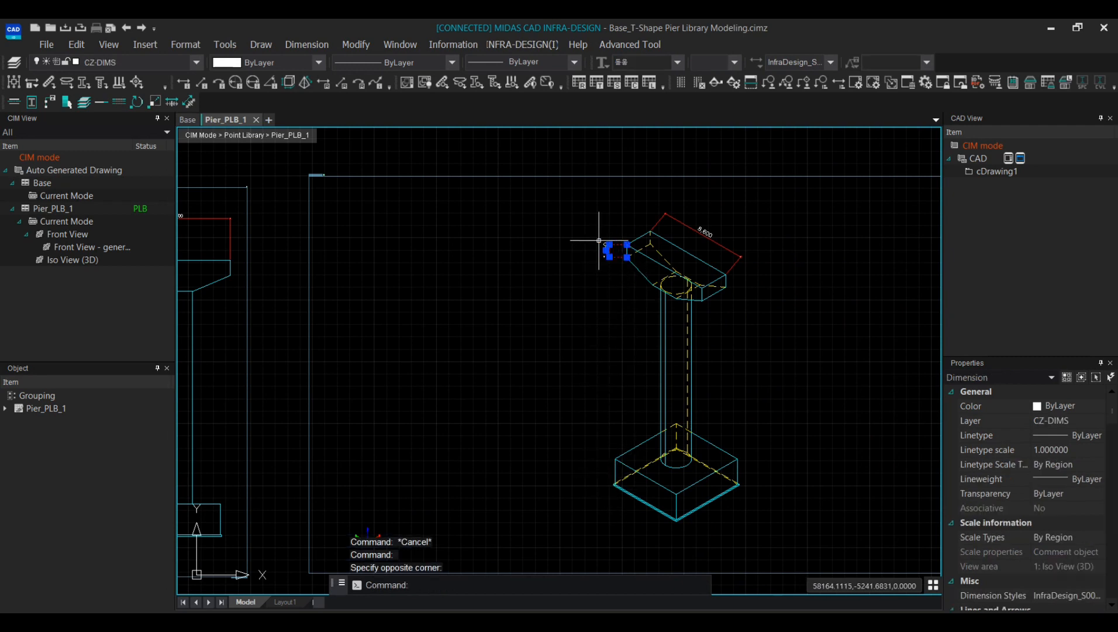
key(Delete)
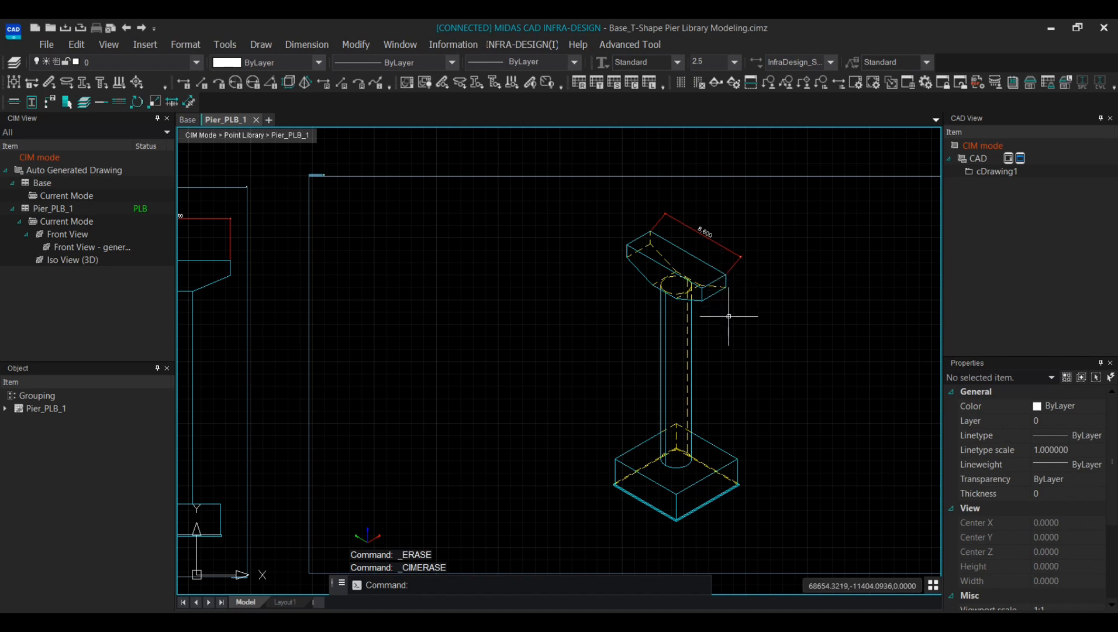
key(Escape)
Add an aligned 2.5D dimension by Delta-Z to the outer vertical edge of the pier cap's end face, with a horizontal picked slope
scroll(729, 316, up, 2)
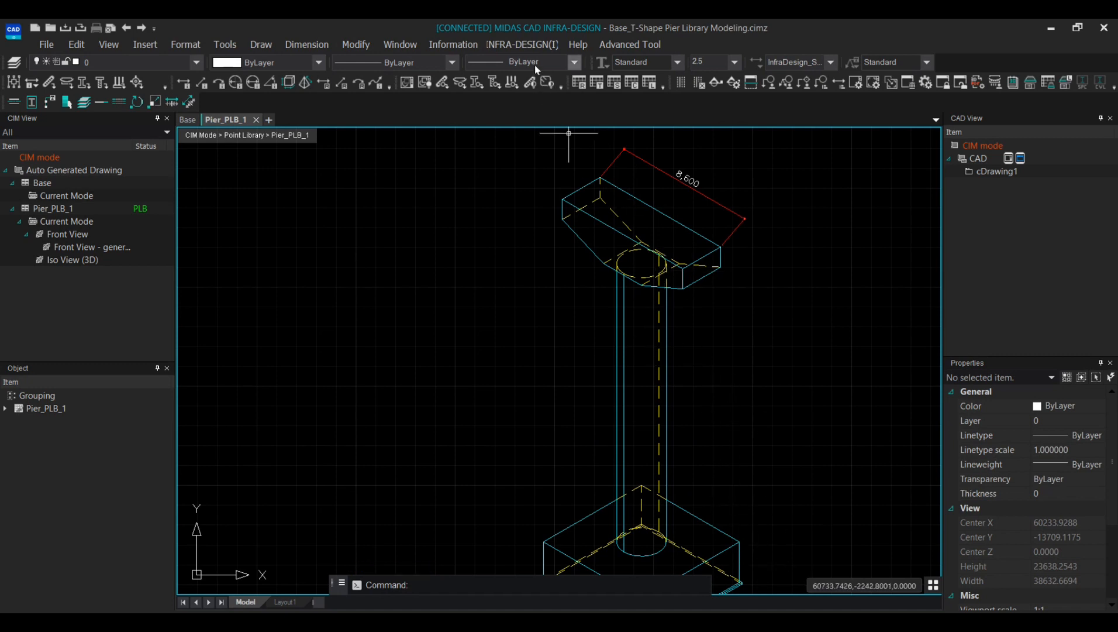
click(522, 45)
mouse_move(530, 252)
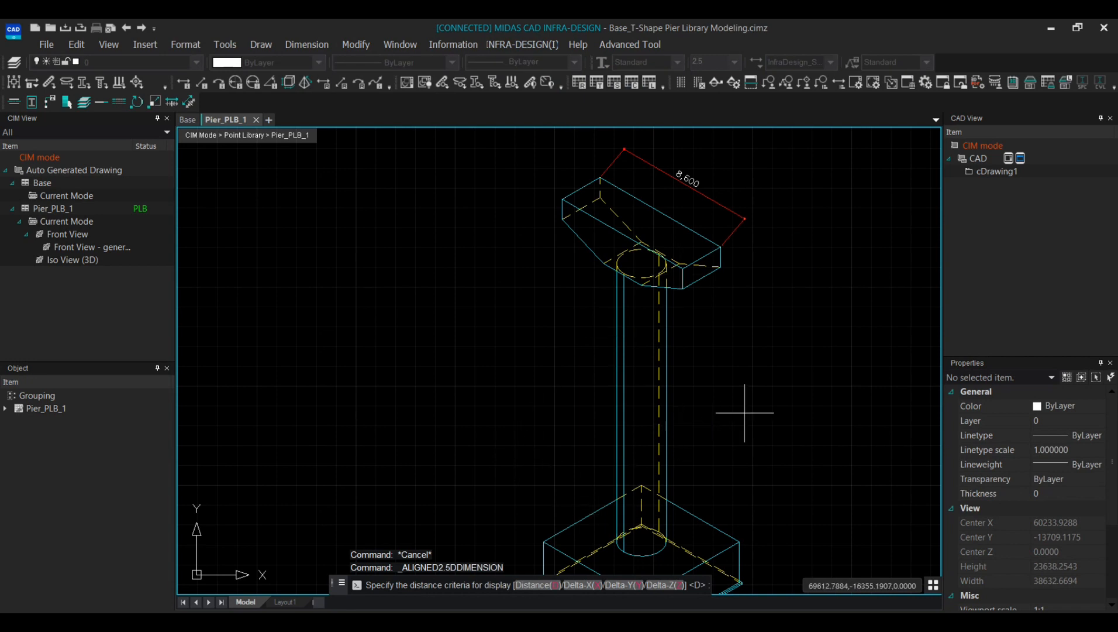
text(z)
key(Return)
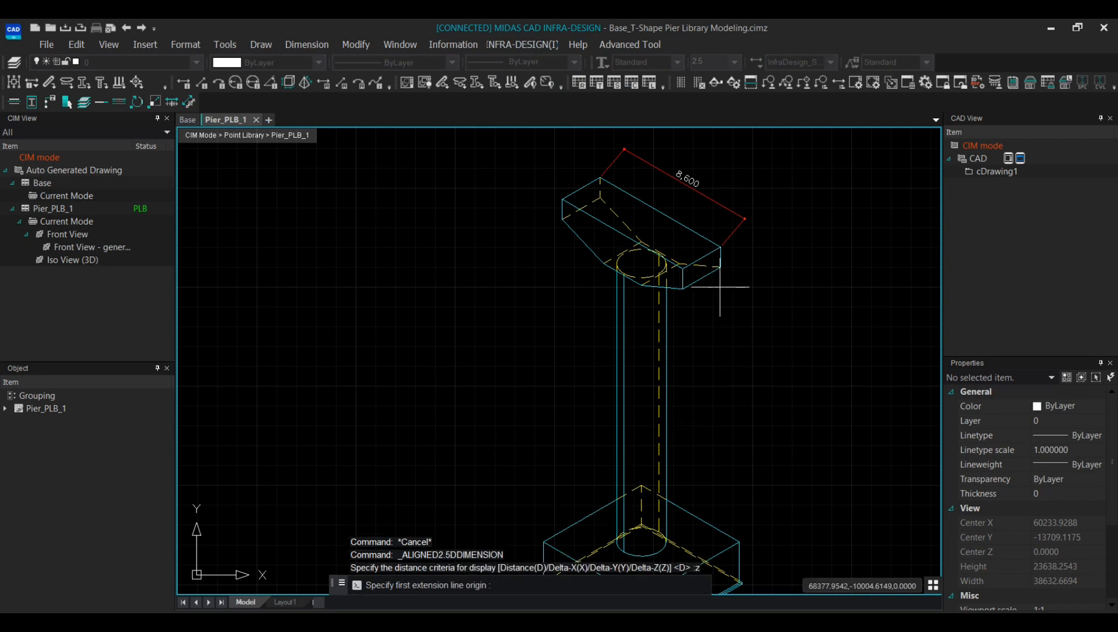
scroll(725, 256, up, 5)
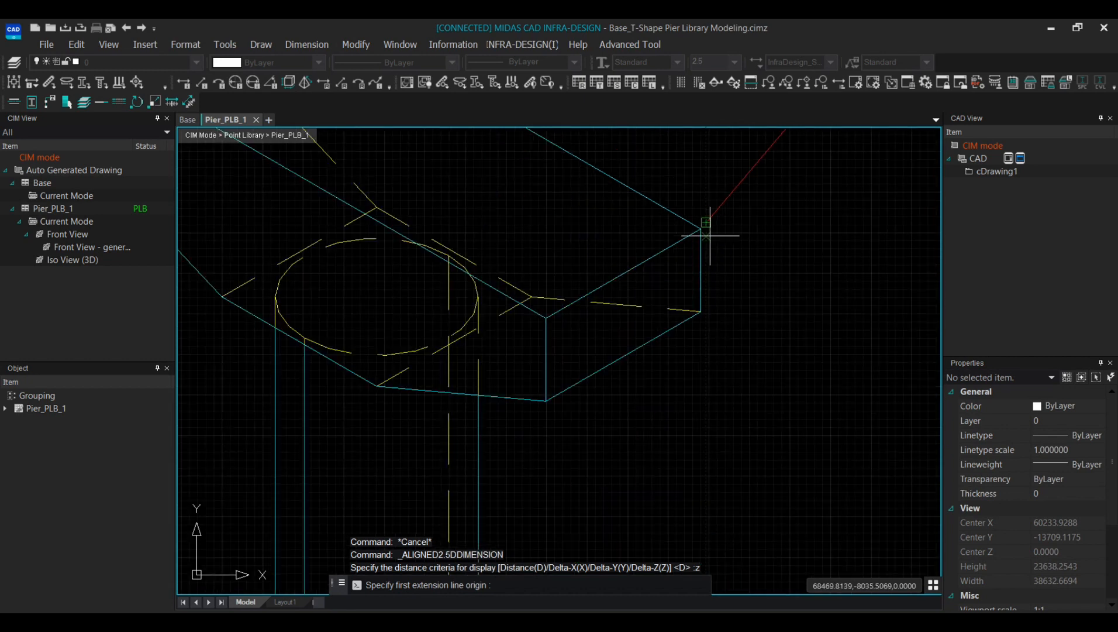
click(701, 228)
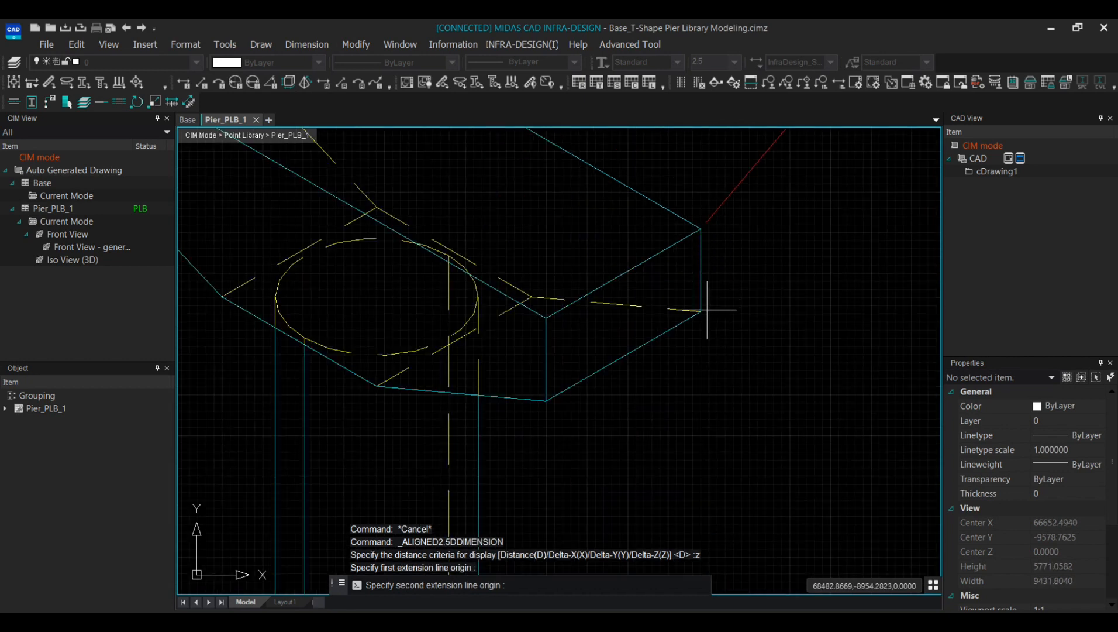
click(701, 311)
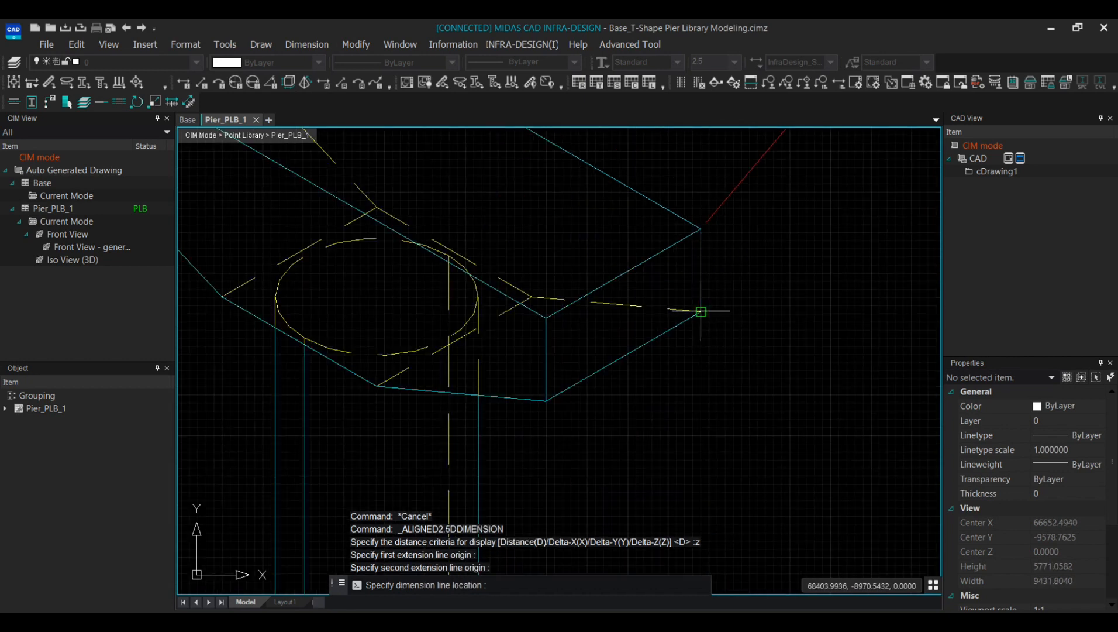
click(729, 320)
click(701, 312)
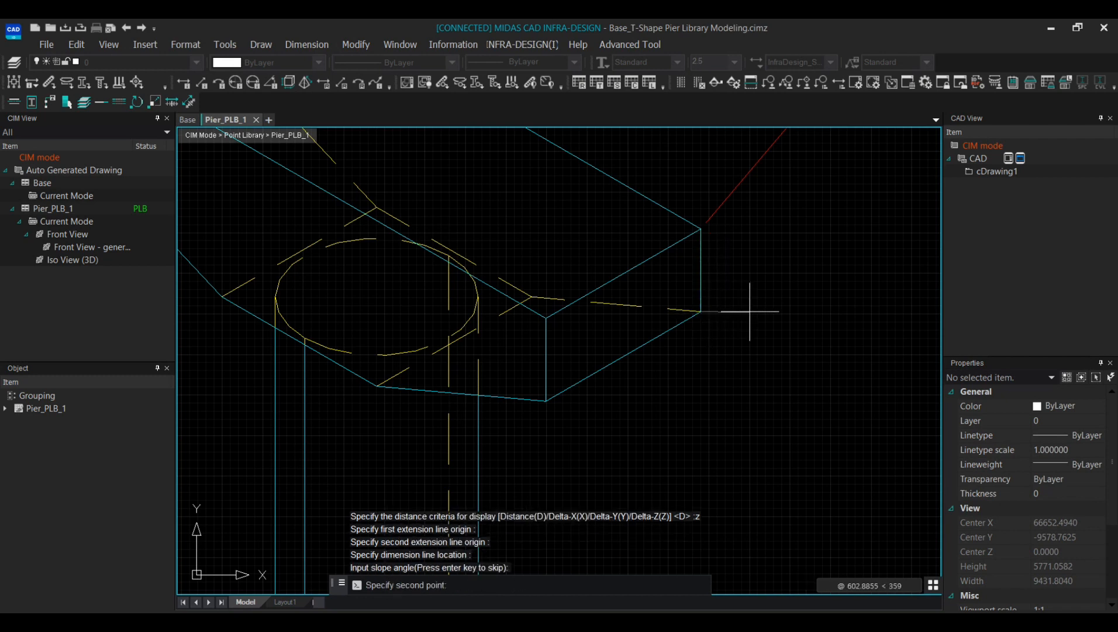
scroll(741, 312, up, 5)
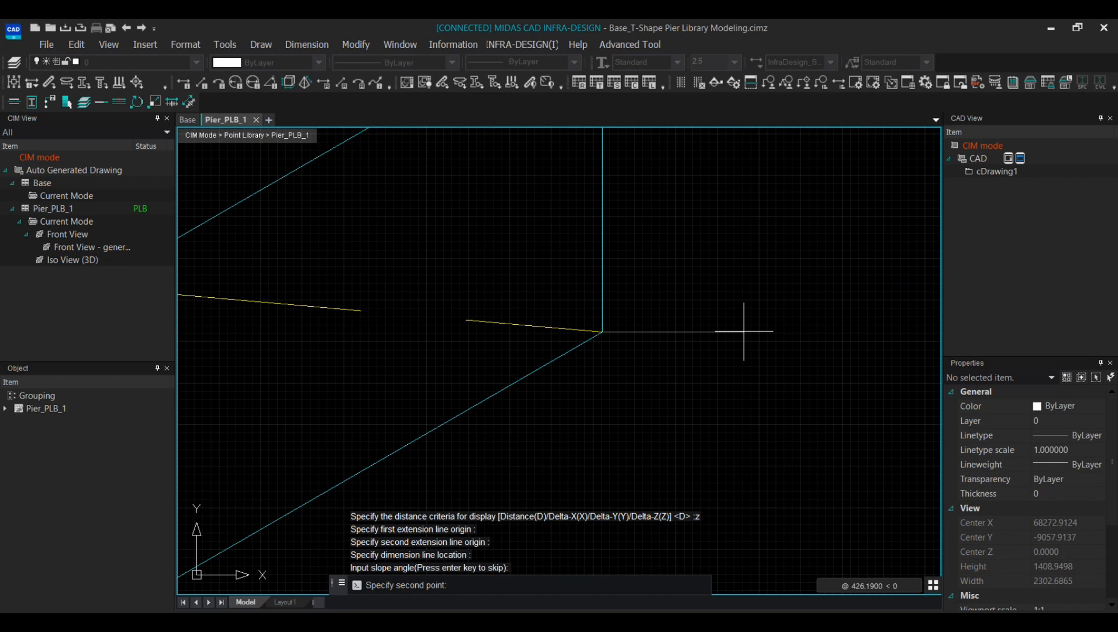
click(744, 331)
Continue the Delta-Z dimension chain down to the pier cap's lowest underside corner and the centre of the column base
scroll(732, 442, down, 5)
scroll(700, 468, up, 3)
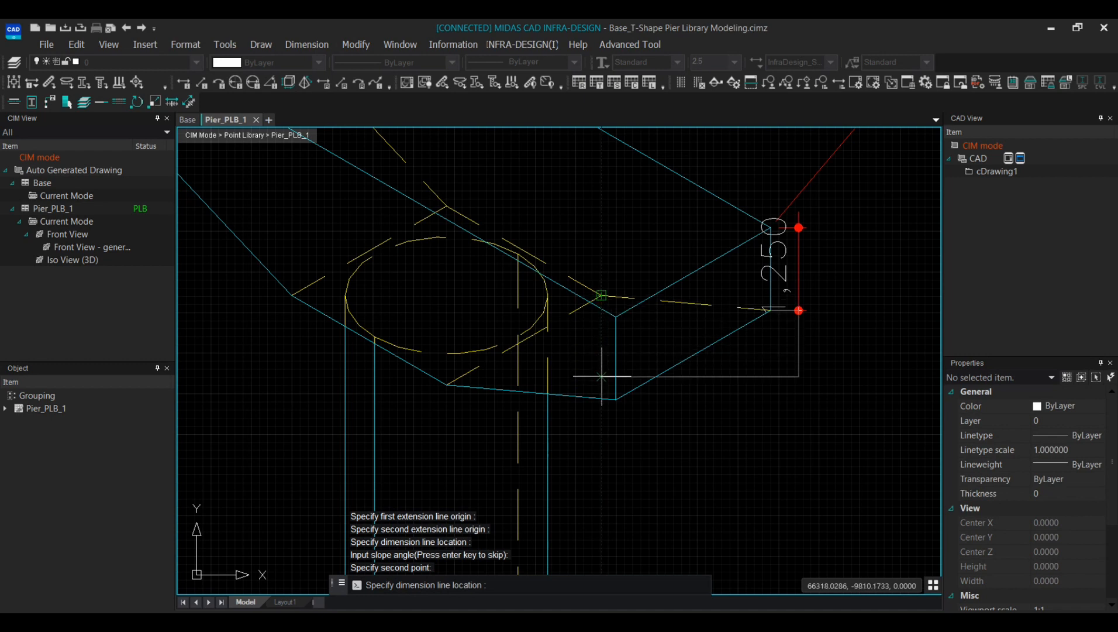
click(447, 385)
middle_drag(664, 480, 716, 383)
scroll(714, 382, down, 5)
middle_drag(709, 462, 641, 362)
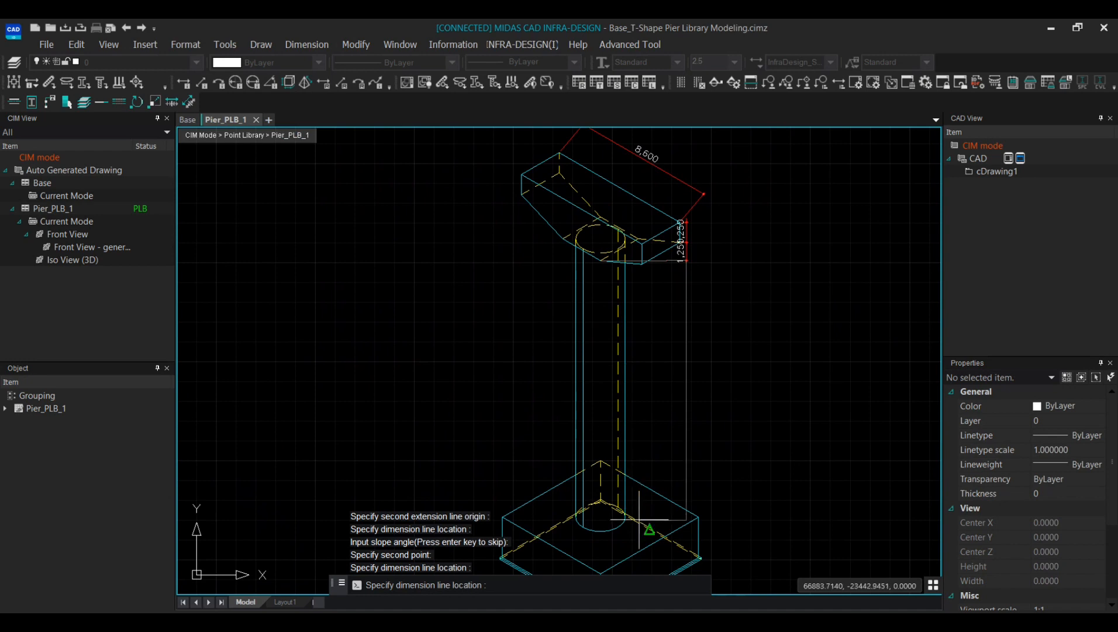
click(600, 517)
middle_drag(651, 546, 622, 456)
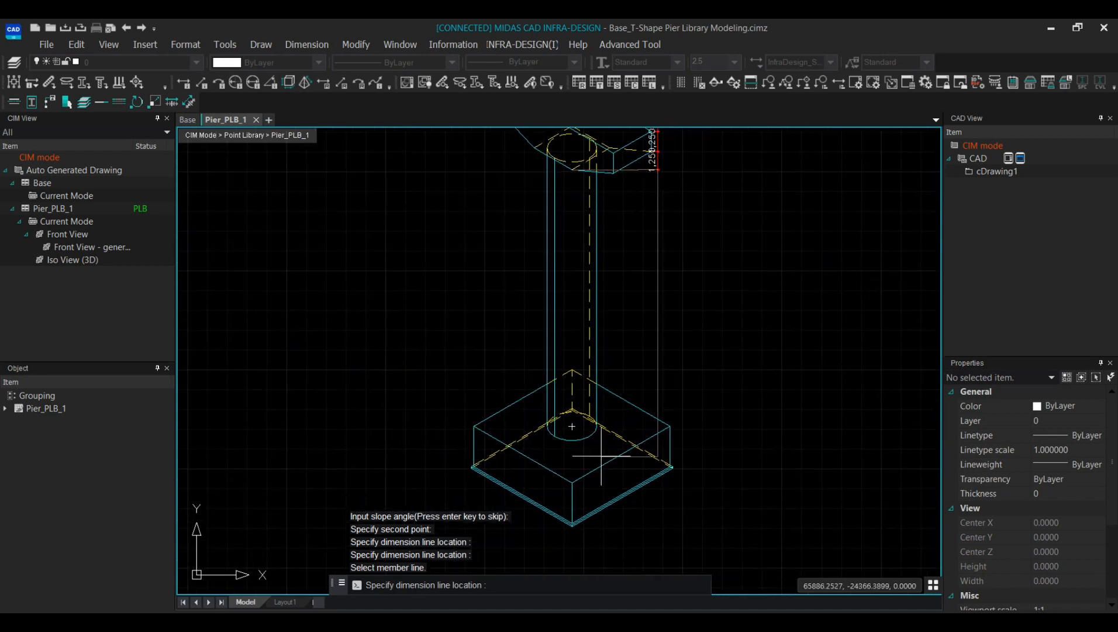
click(573, 428)
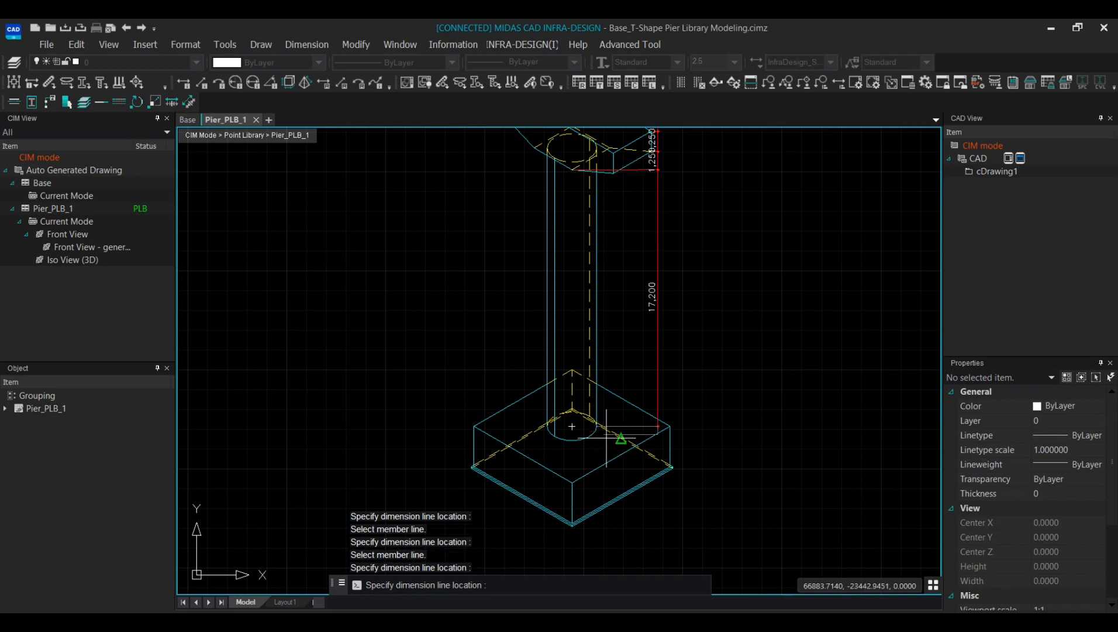
Extend the dimension chain to the footing's bottom corner and the thin base layer's bottom corner, and end the command
scroll(616, 444, up, 4)
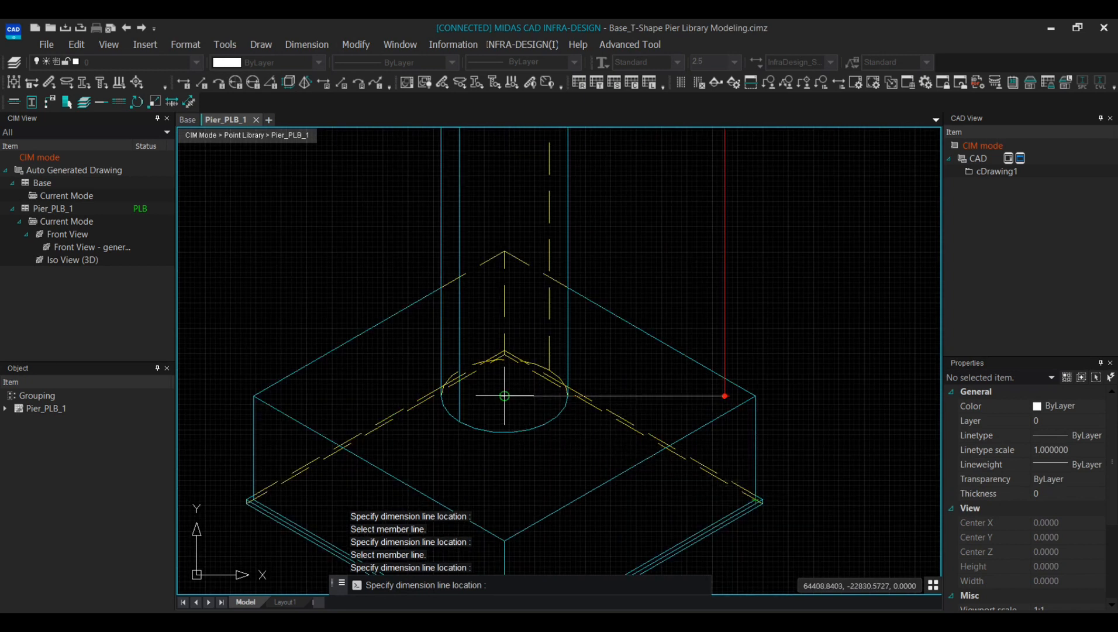
scroll(504, 396, up, 7)
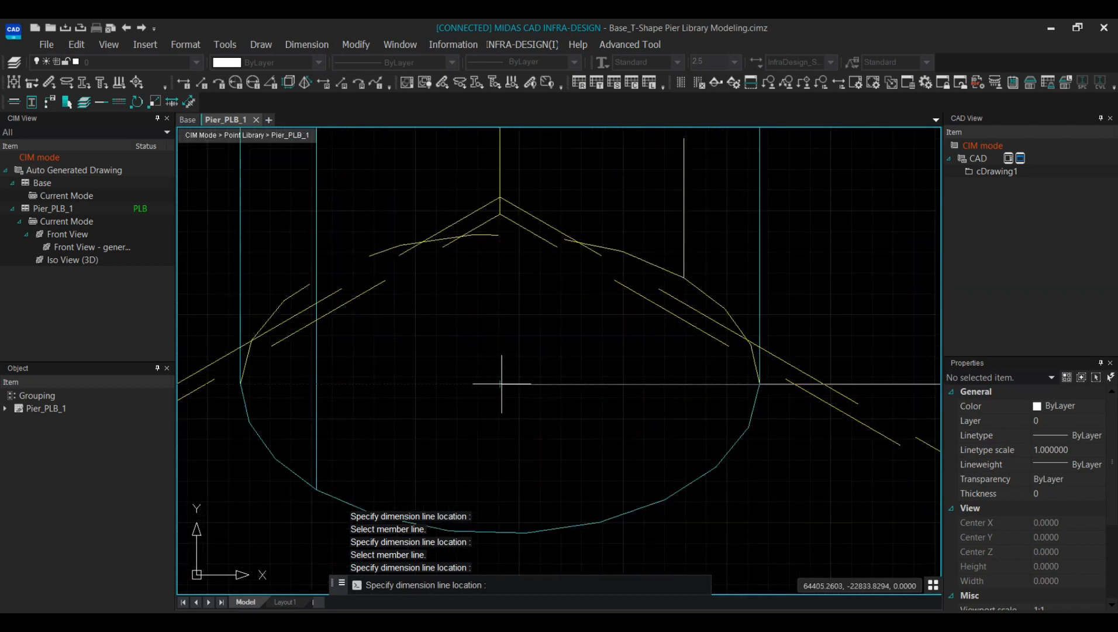
scroll(507, 377, down, 9)
scroll(687, 483, up, 6)
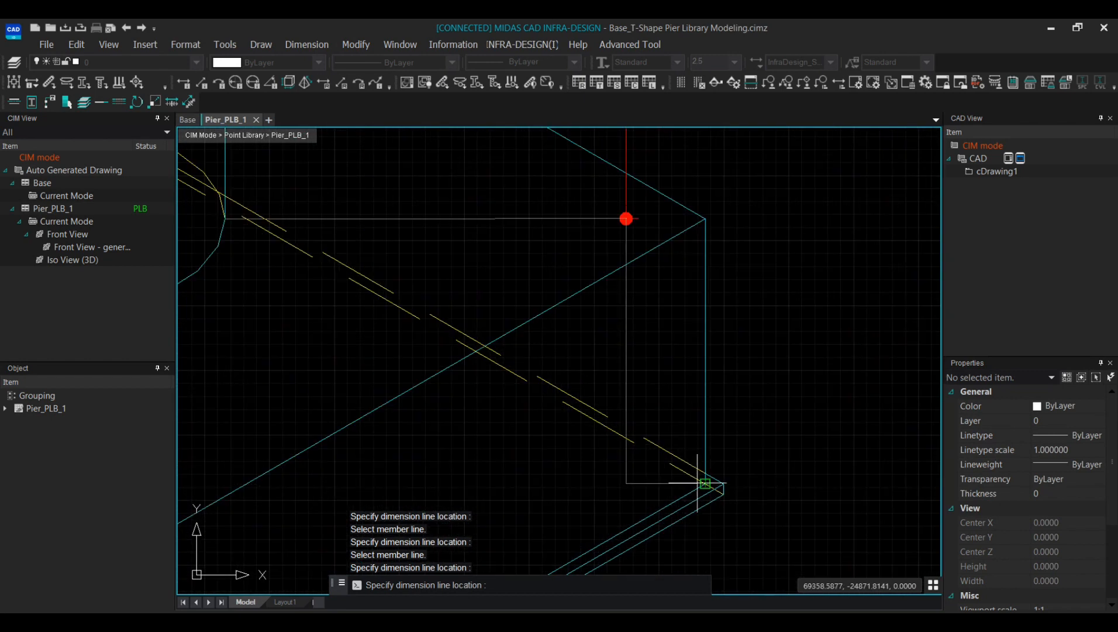
click(714, 486)
click(724, 493)
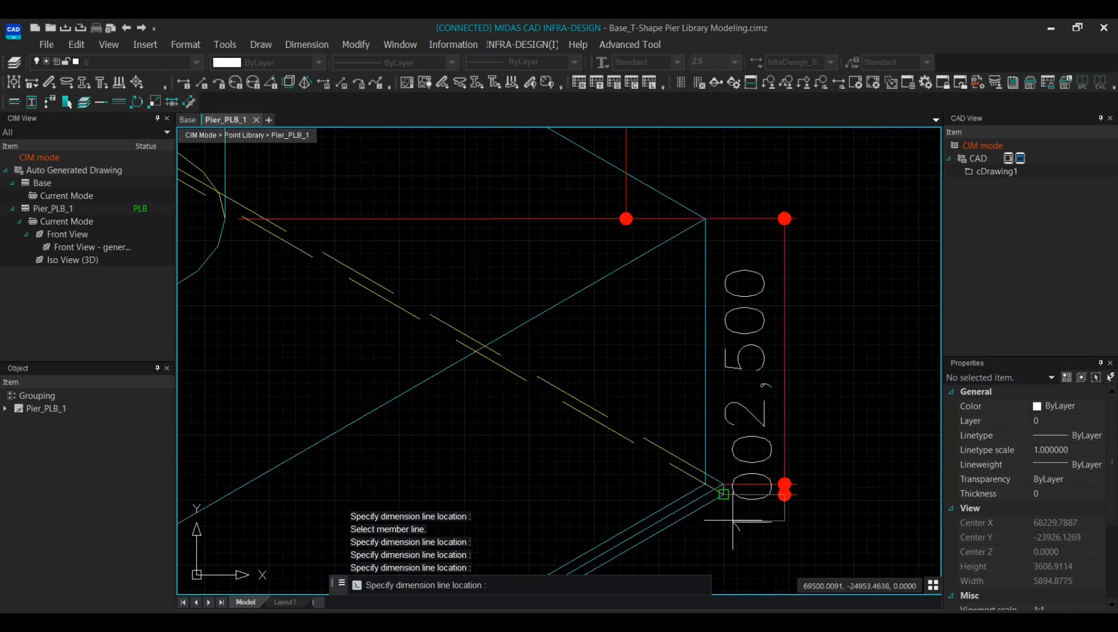
key(Escape)
Move the column height dimension's line outward to align it with the footing's height dimension line
scroll(734, 439, down, 6)
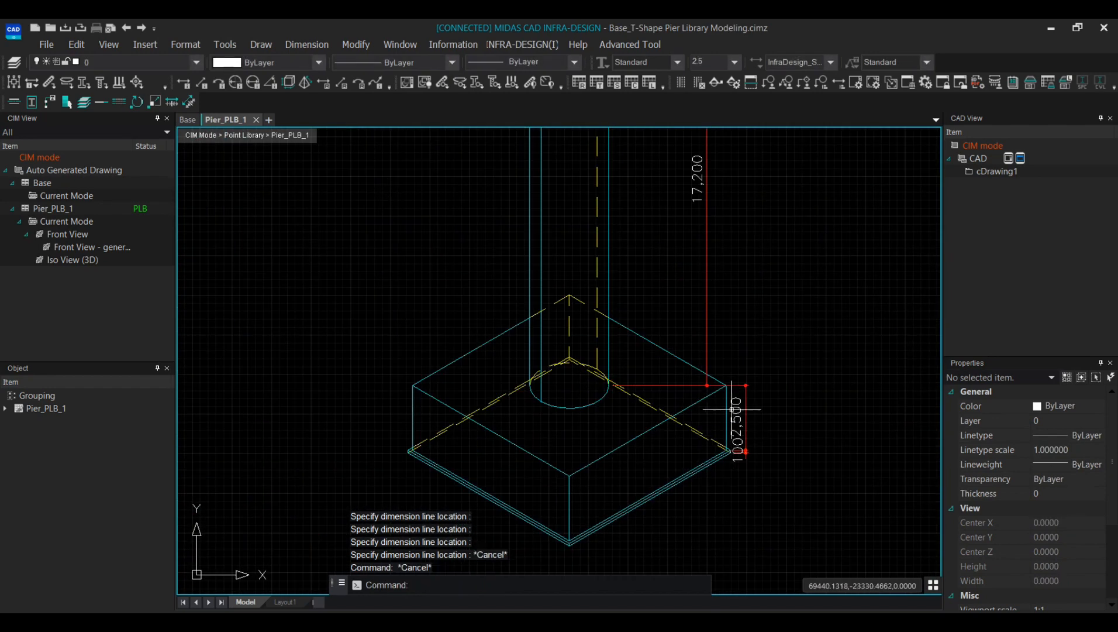
click(717, 312)
click(706, 342)
click(707, 385)
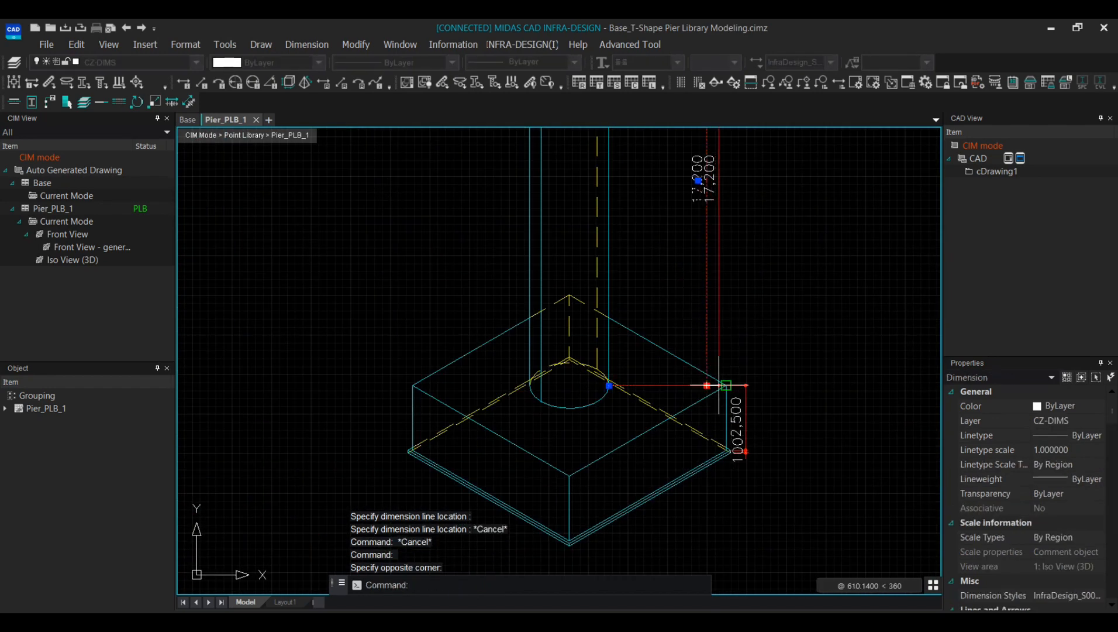
scroll(739, 384, up, 5)
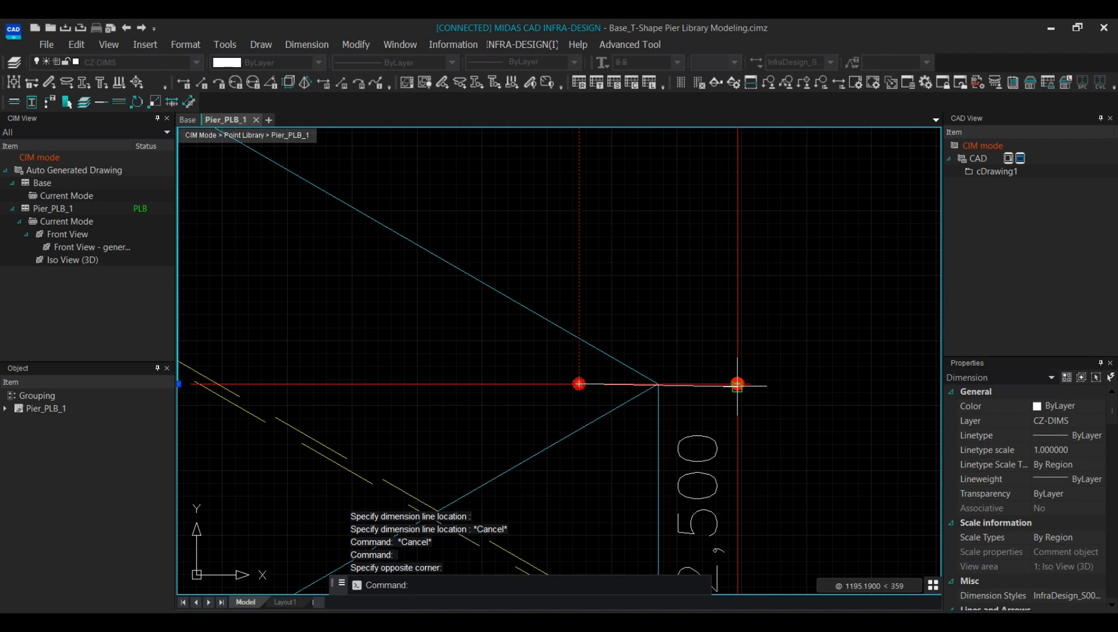
key(Escape)
Move the dimension lines of the two pier cap height dimensions outward to align them with the column height dimension
scroll(738, 385, down, 8)
scroll(720, 318, up, 5)
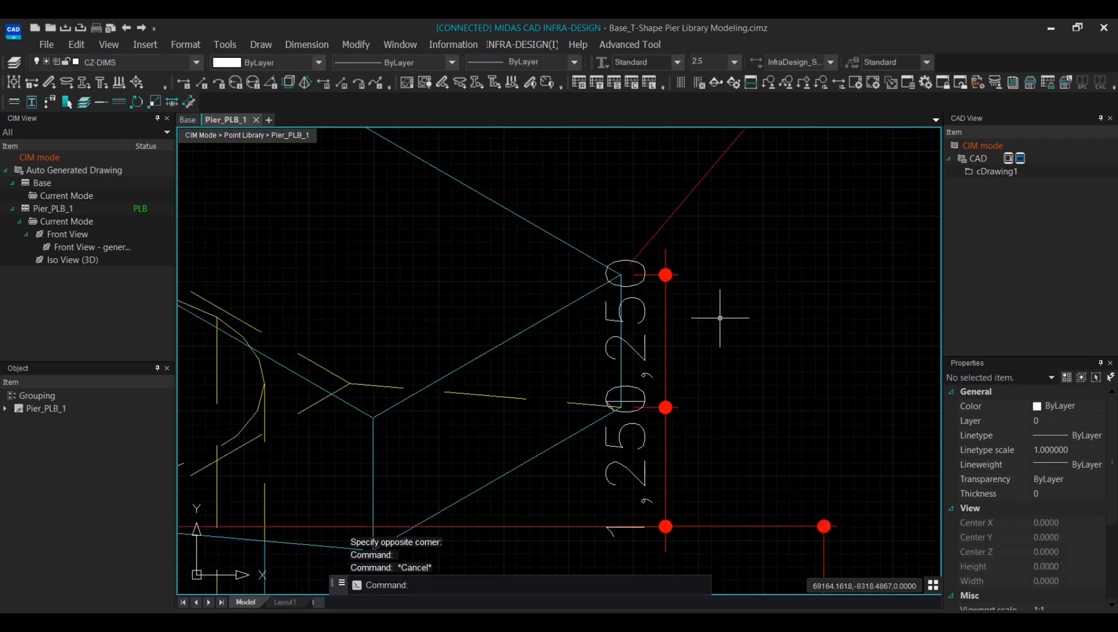
click(705, 425)
click(669, 407)
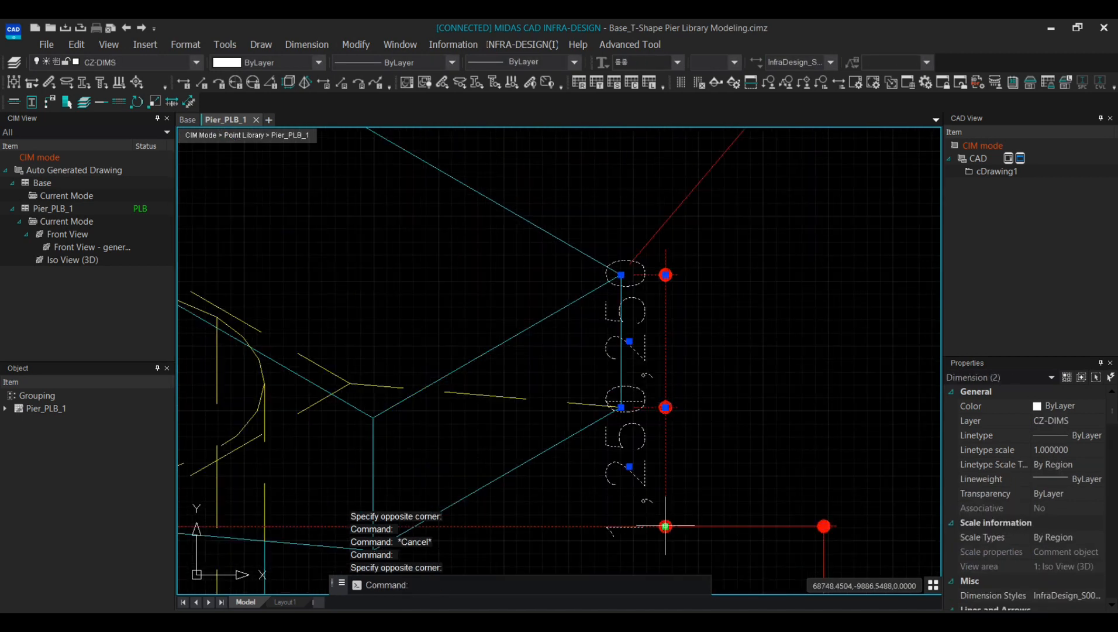
click(824, 526)
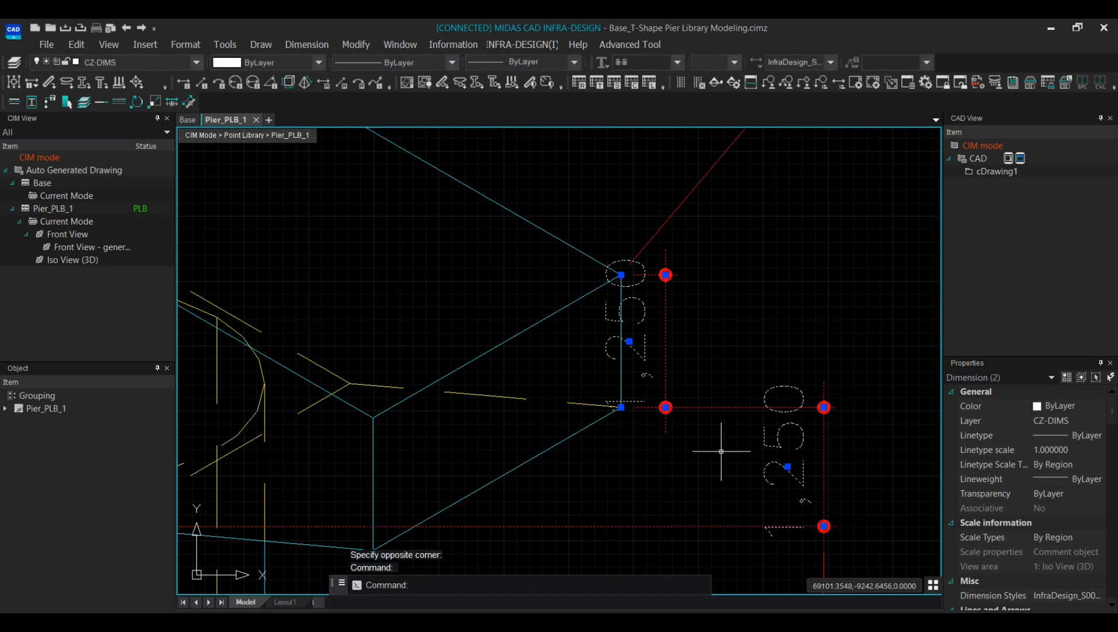
click(665, 408)
key(Escape)
Check the aligned height dimensions from pier cap to footing and the overall layout of the pier's drawing views
scroll(772, 457, down, 5)
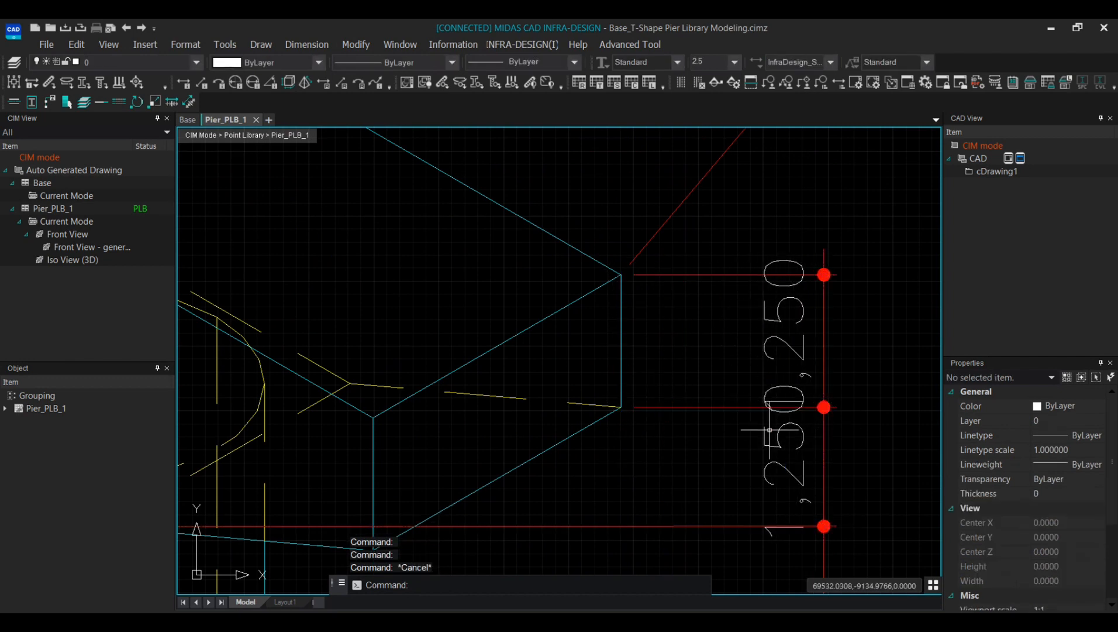
scroll(706, 452, up, 6)
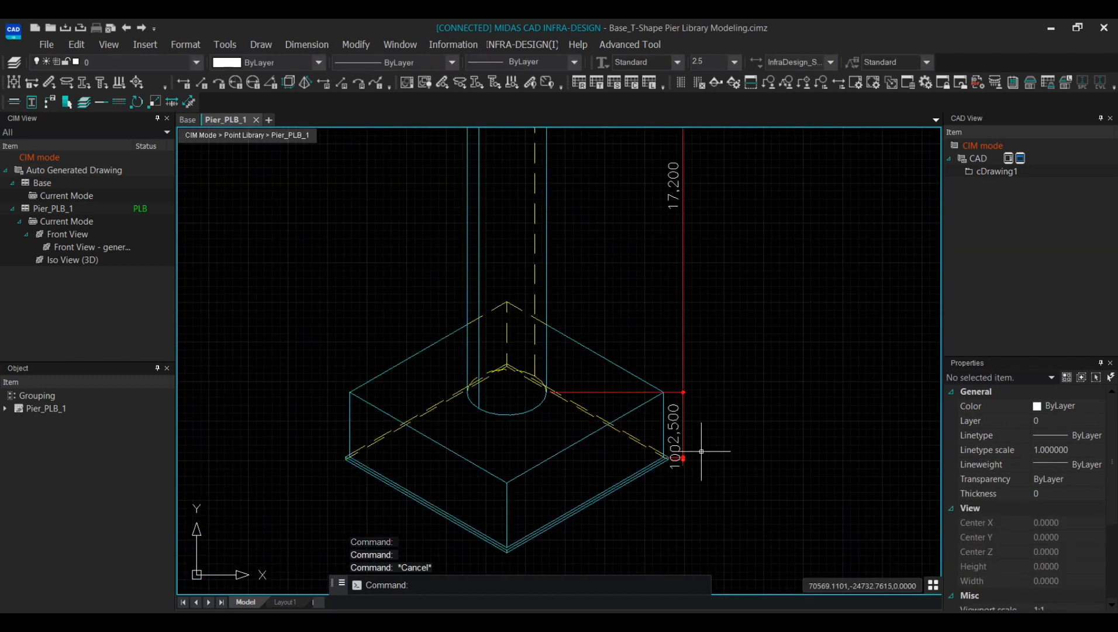
key(Escape)
click(706, 503)
scroll(699, 488, down, 6)
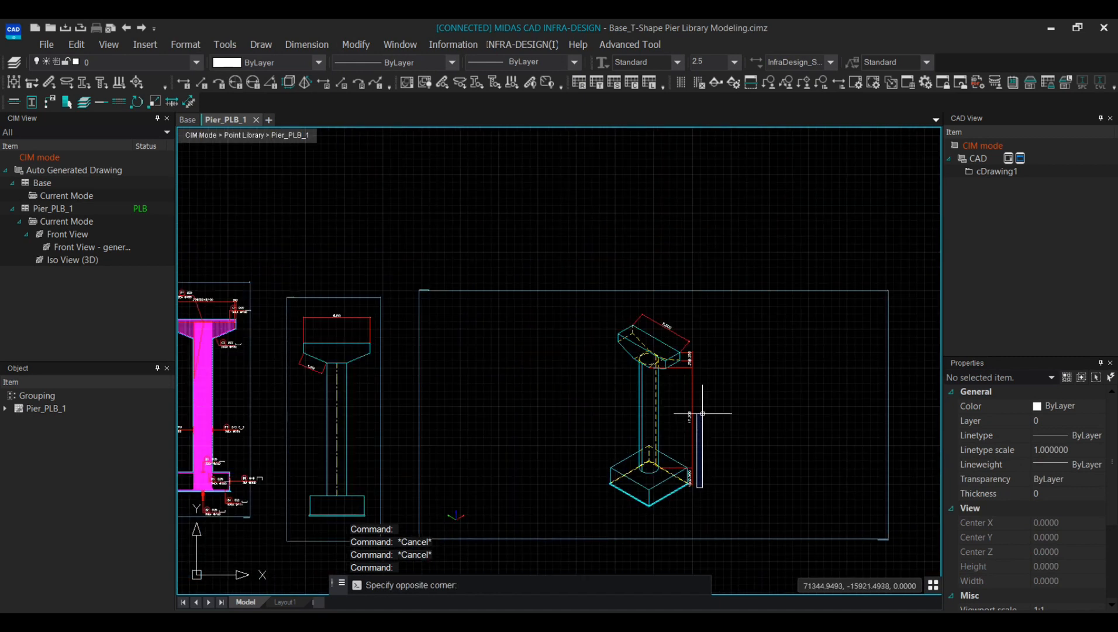
click(692, 351)
scroll(715, 515, up, 6)
key(Escape)
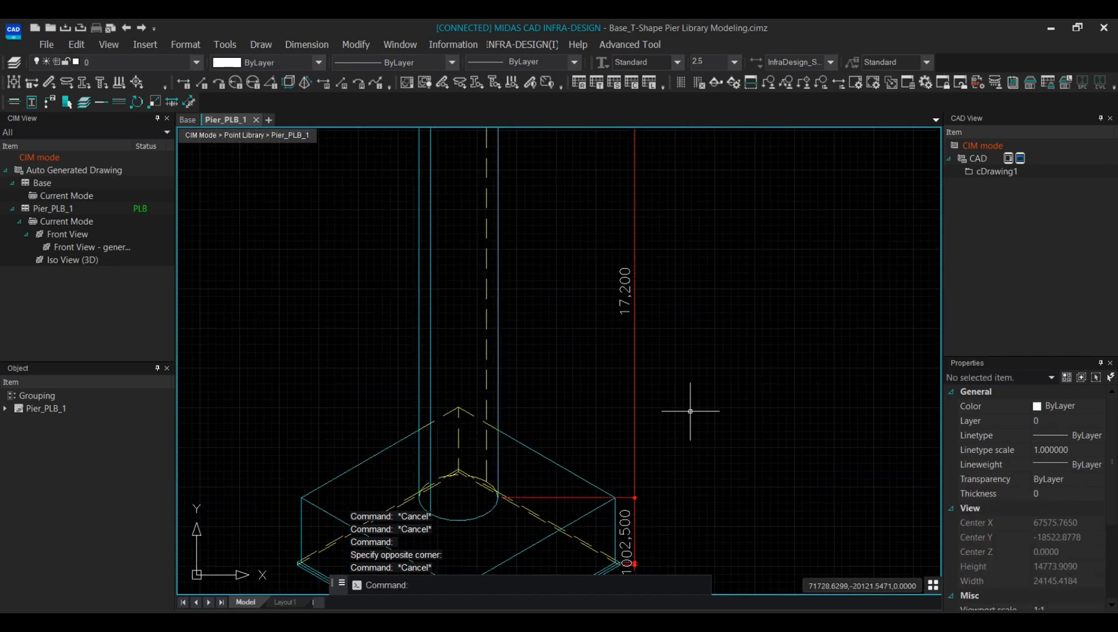
scroll(691, 410, down, 6)
key(Escape)
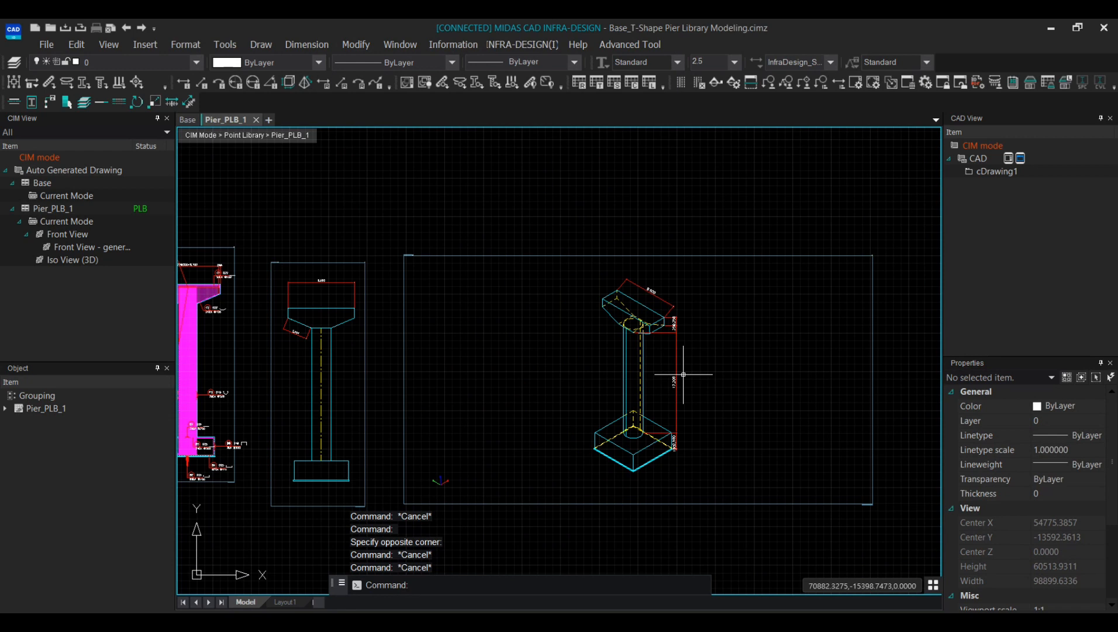
scroll(684, 374, down, 5)
scroll(606, 401, up, 1)
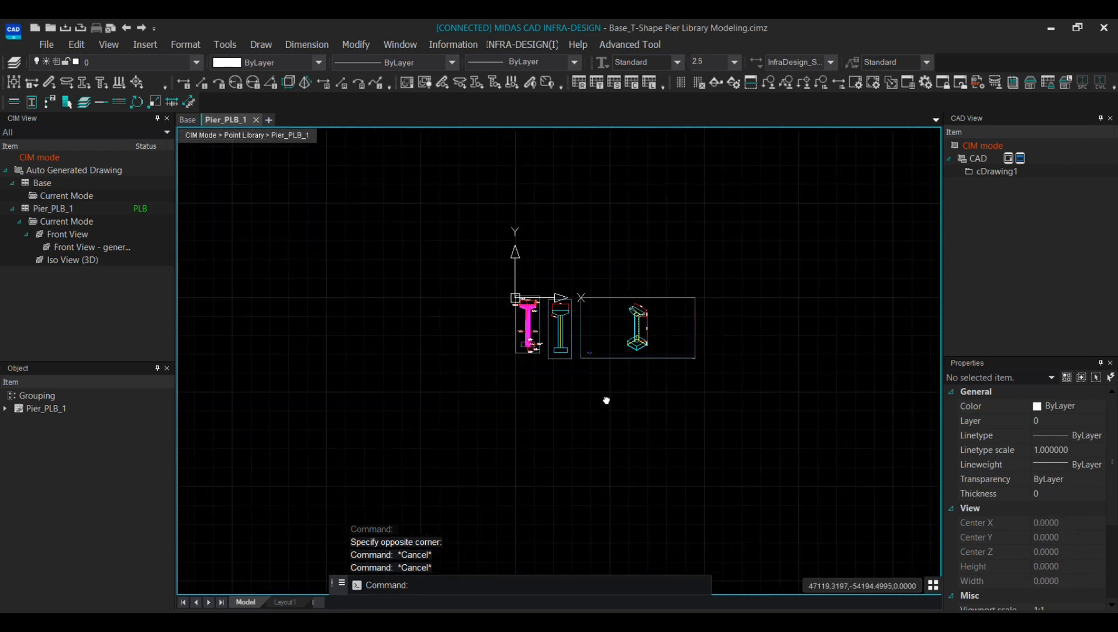
middle_drag(606, 400, 590, 366)
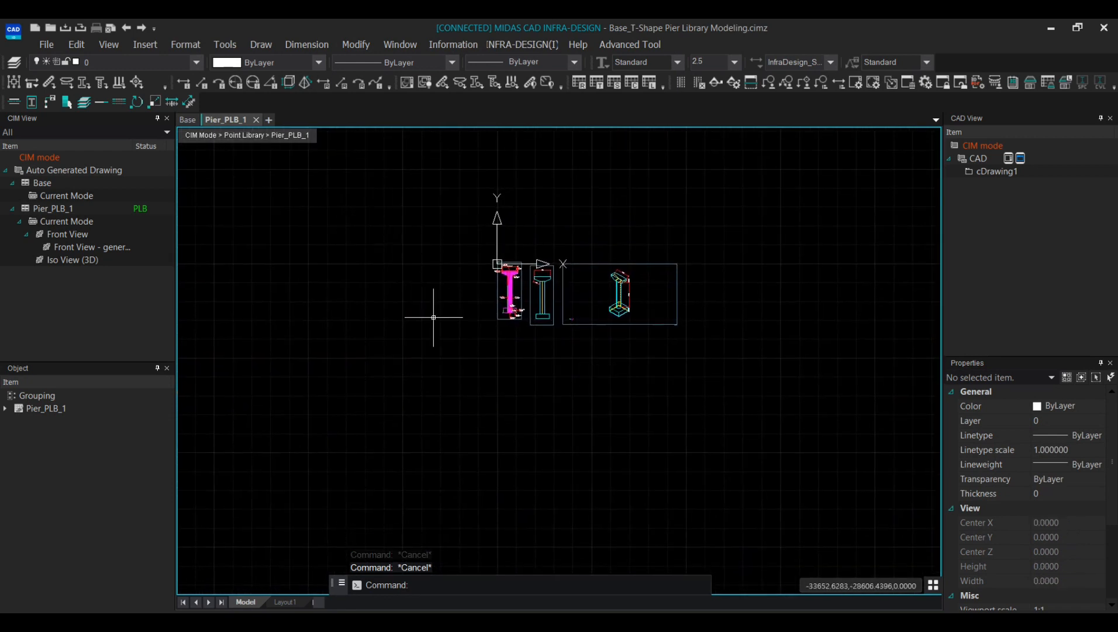
key(alt+Tab)
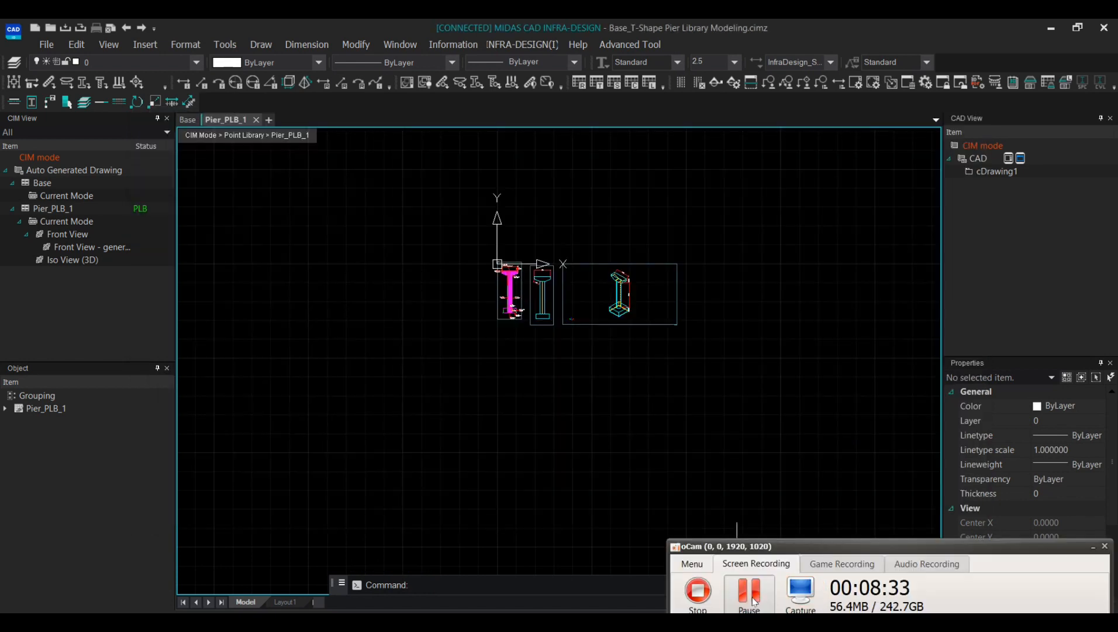
click(571, 541)
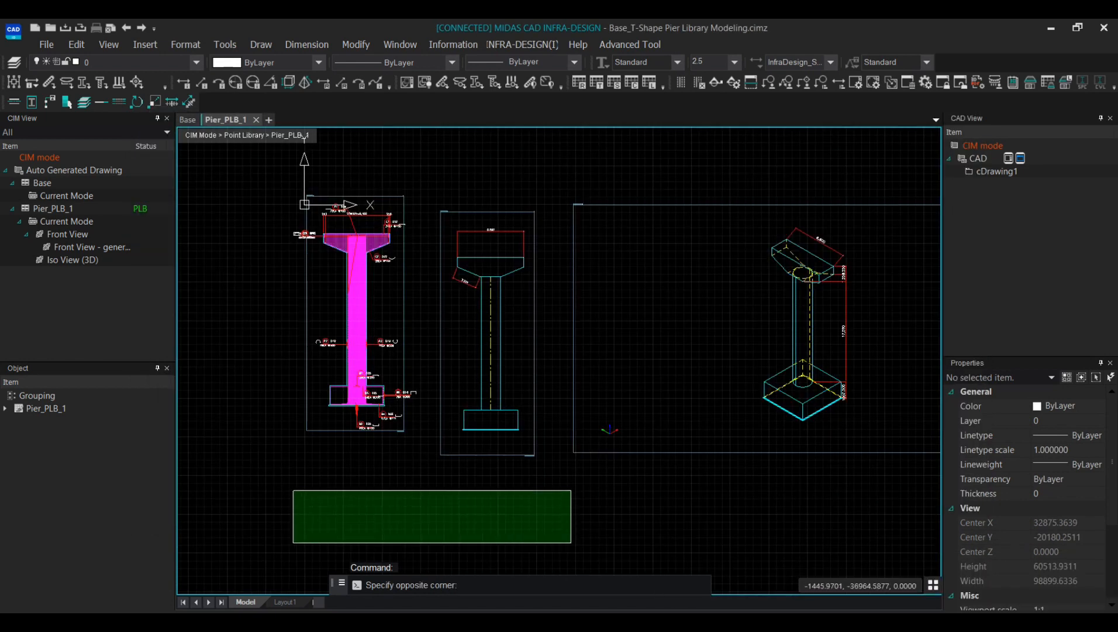
click(293, 489)
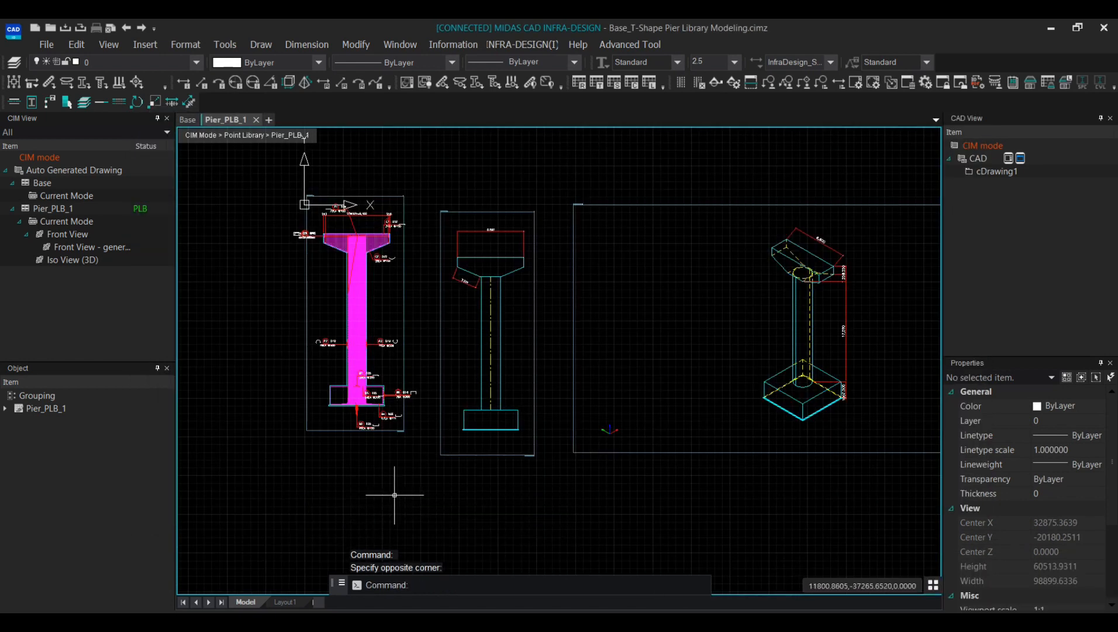
Create a copy of Iso View (3D) under Pier_PLB_1
middle_drag(612, 455, 417, 441)
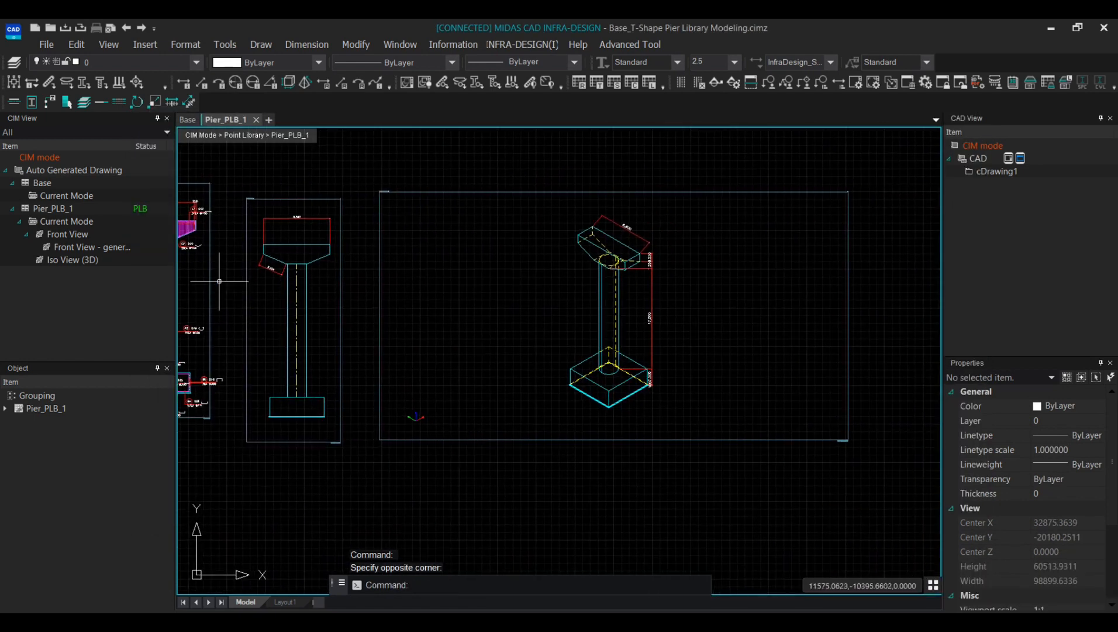
right_click(85, 267)
click(92, 291)
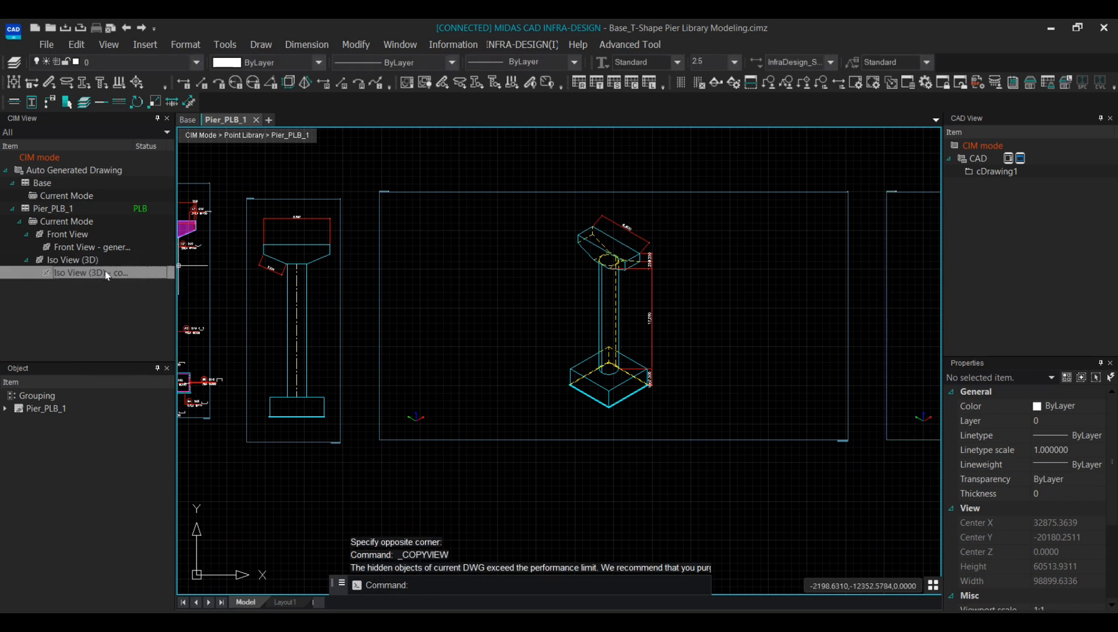
Rename the copied isometric view to "Iso View (3D) - rebar foundation"
right_click(107, 273)
click(126, 293)
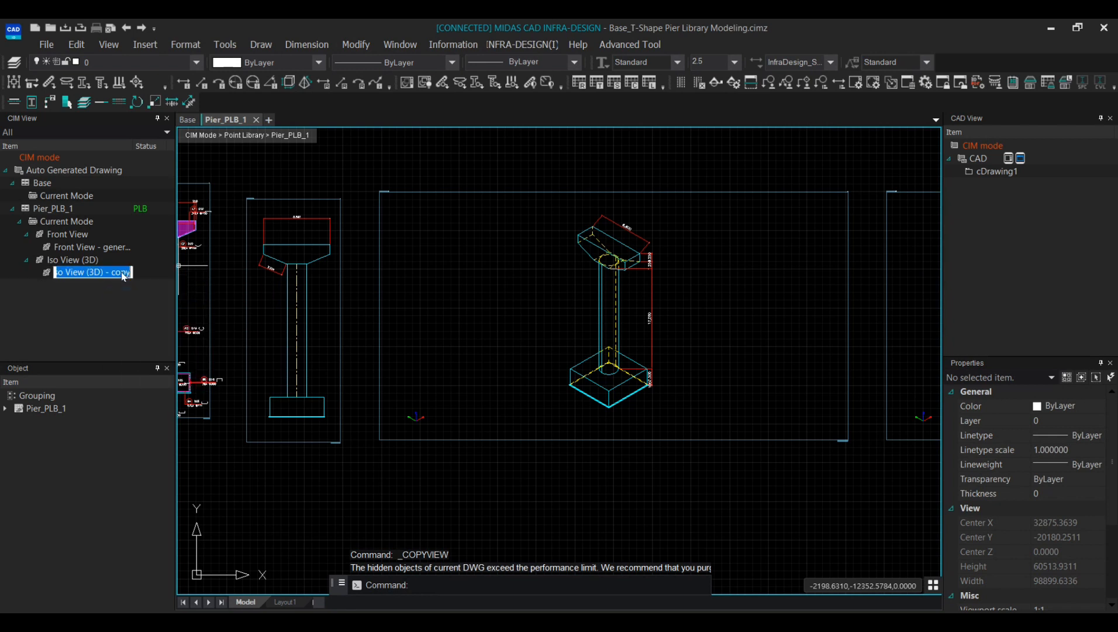
click(111, 272)
drag(111, 272, 148, 273)
key(BackSpace)
text(rea)
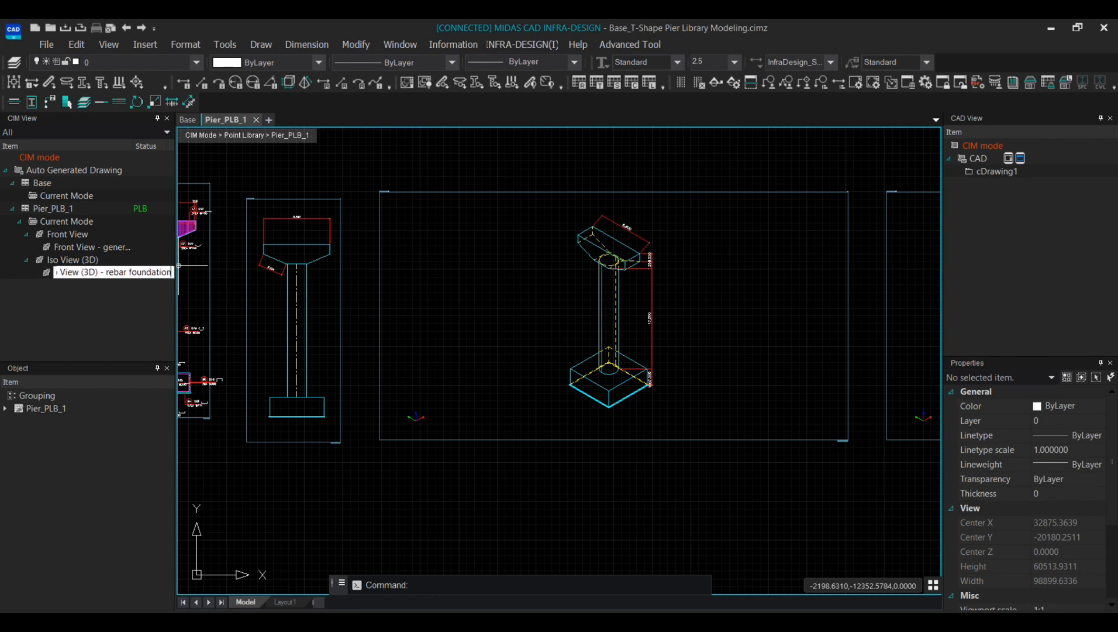
key(Return)
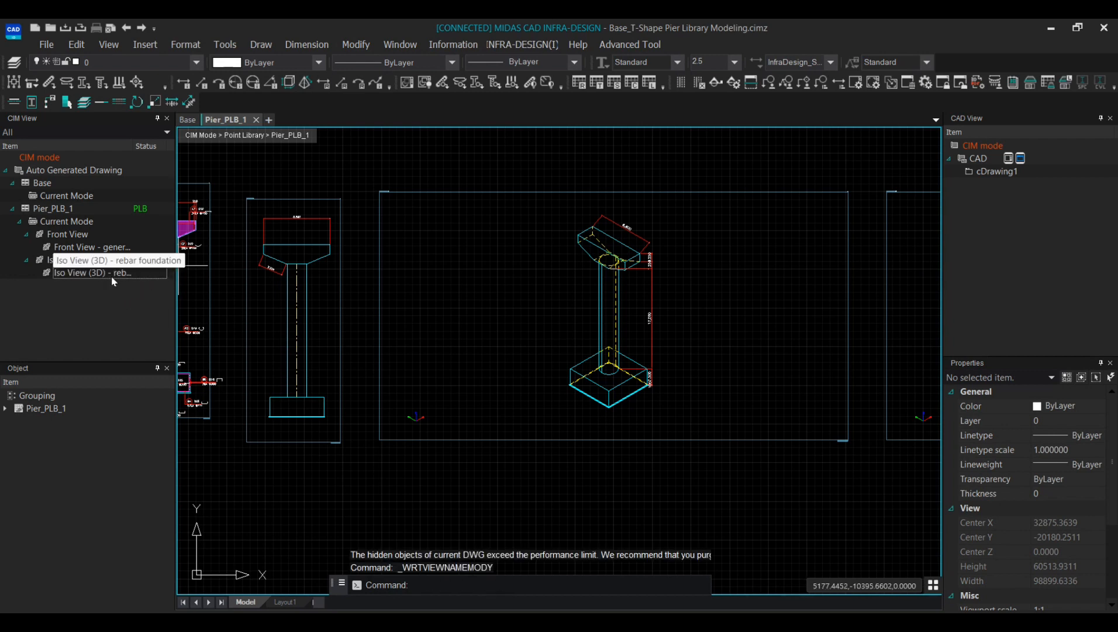
Show the rebar in the Iso View (3D) - rebar foundation view and expand its Line Type Rebar list
click(111, 277)
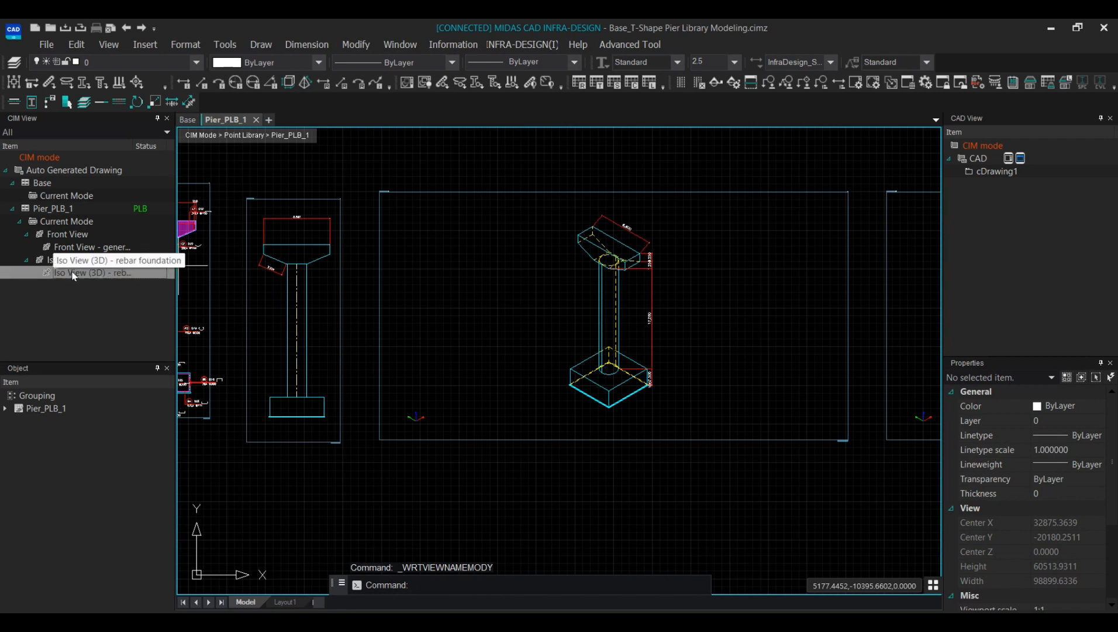
middle_drag(606, 376, 195, 379)
scroll(735, 370, up, 2)
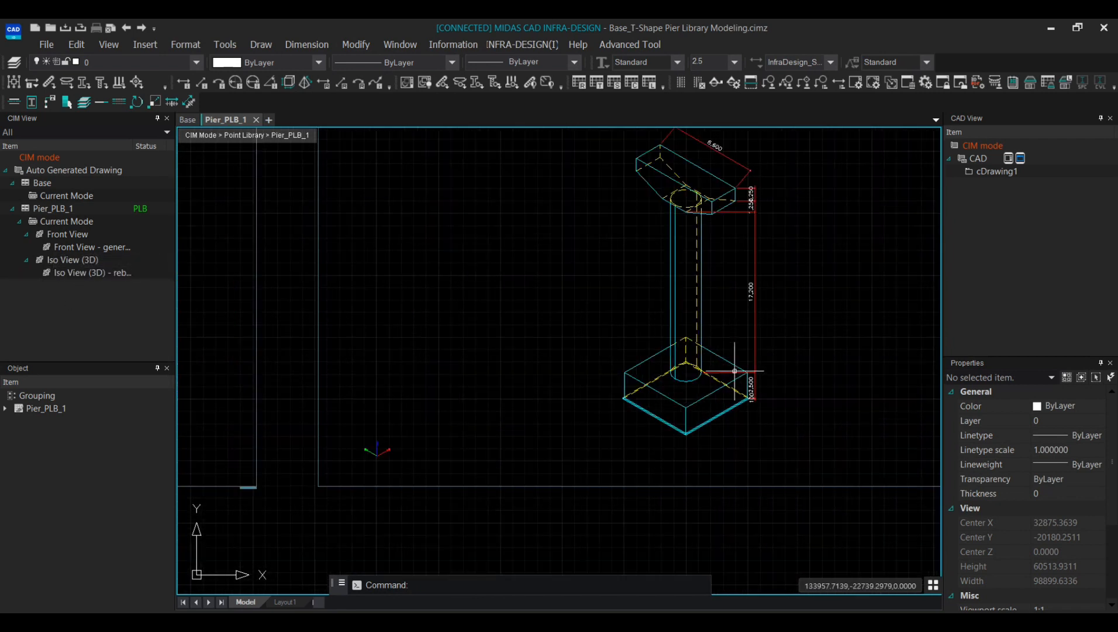
click(89, 275)
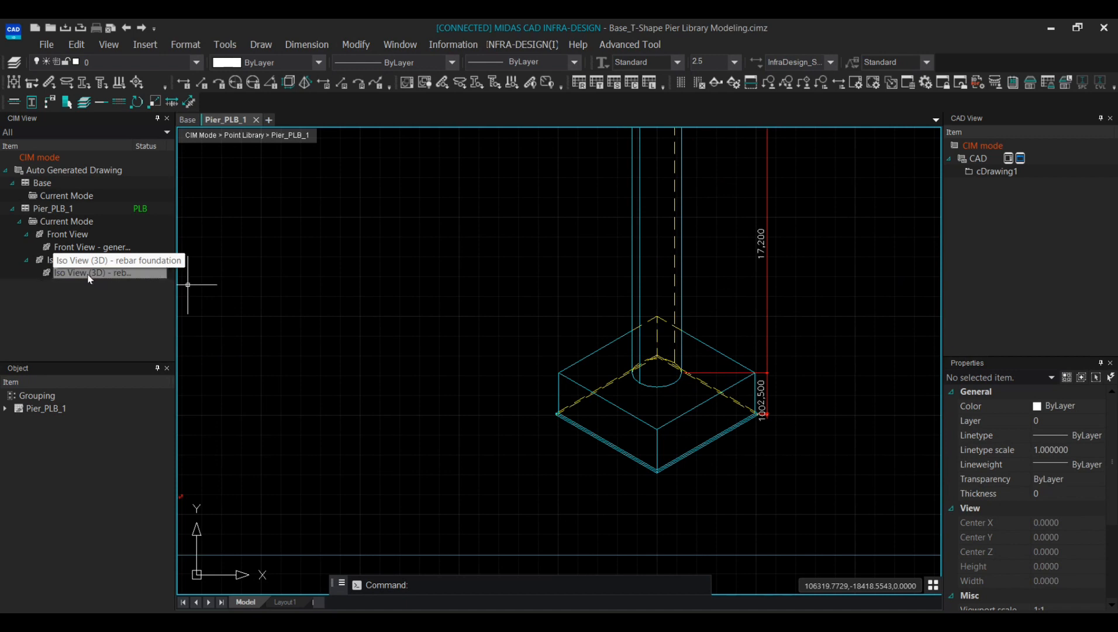
click(9, 409)
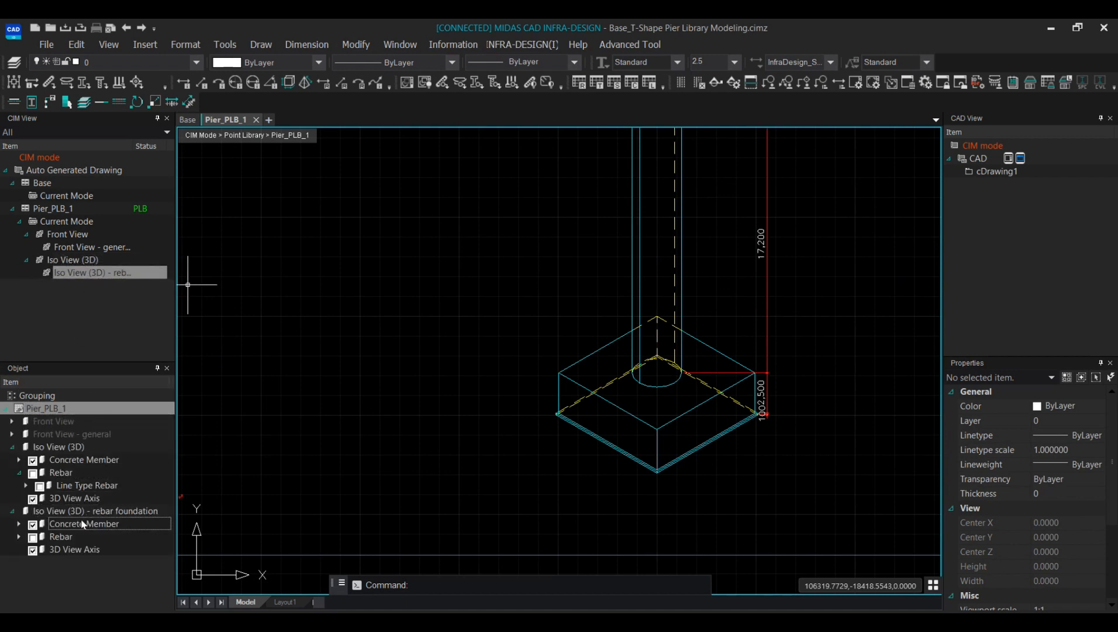
click(13, 449)
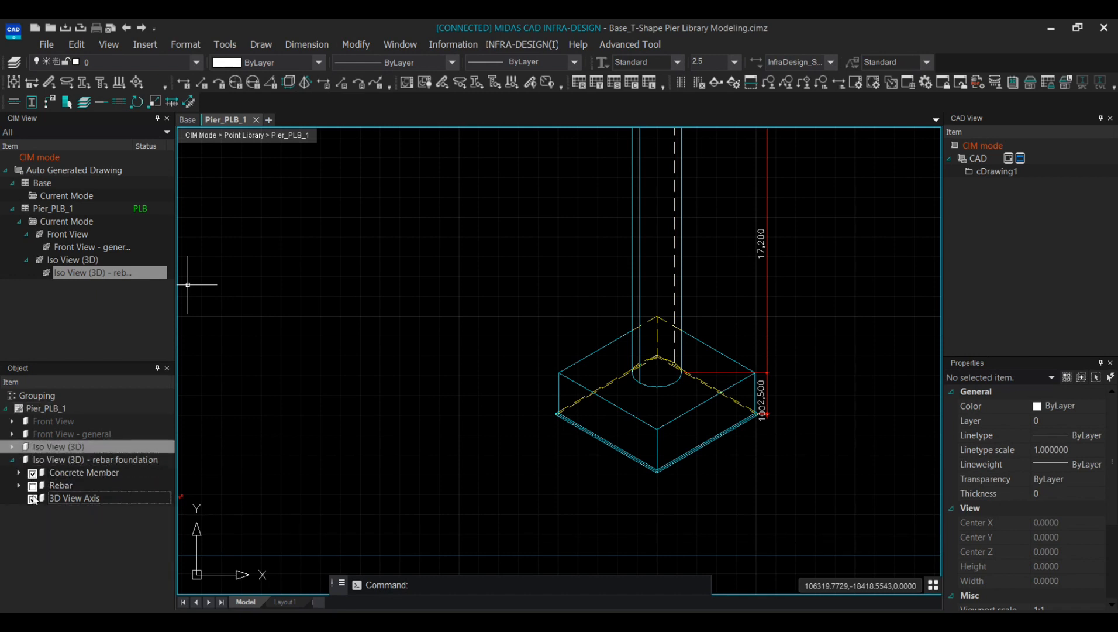
click(34, 492)
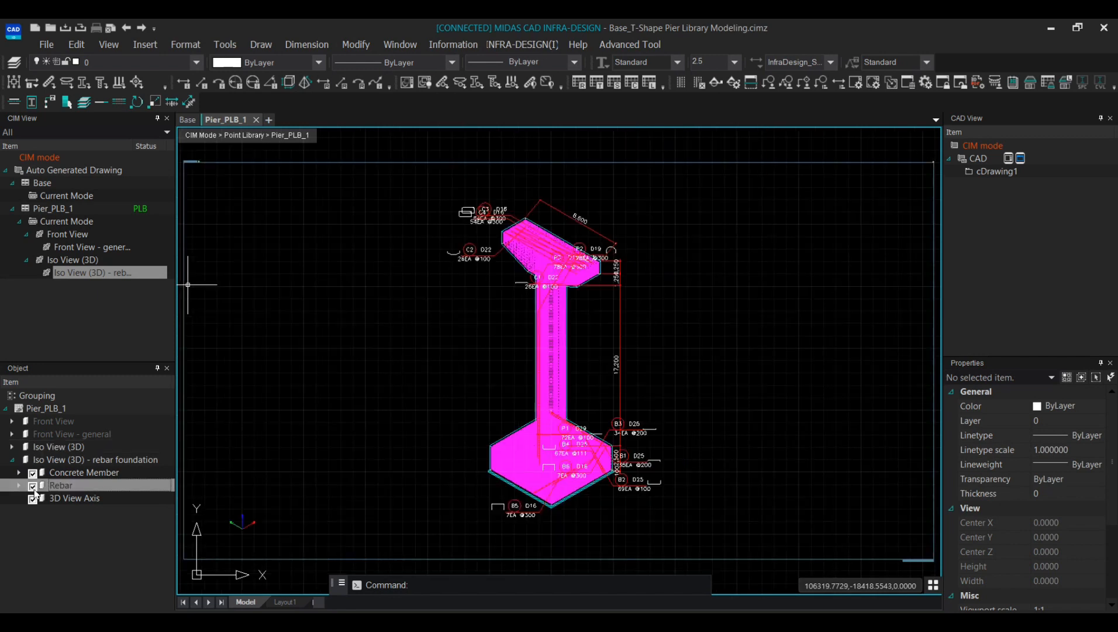
click(19, 485)
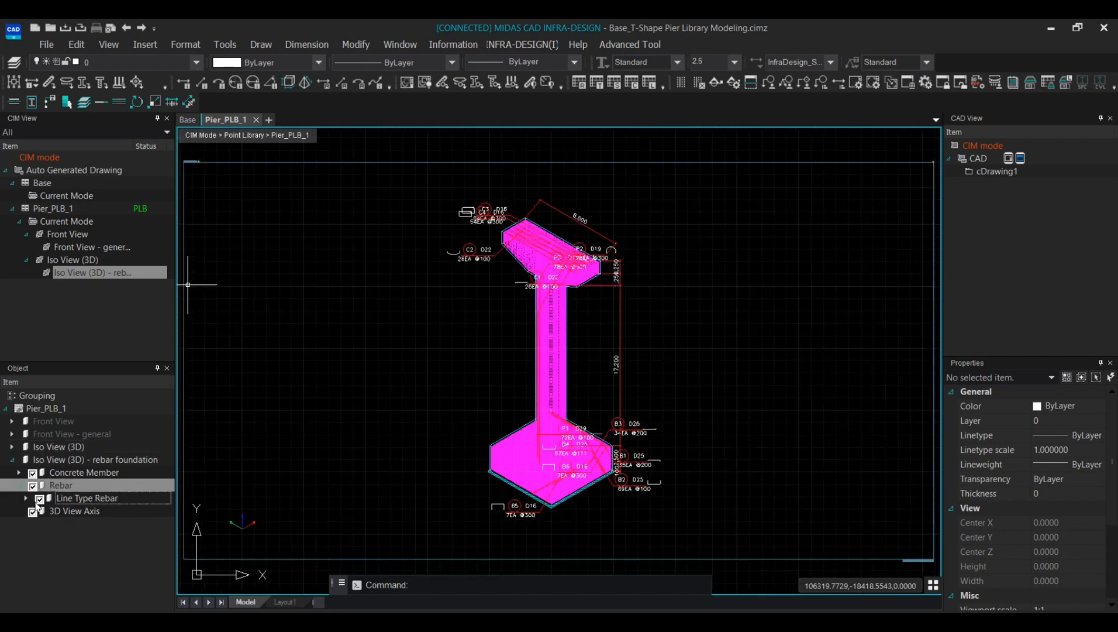
click(26, 501)
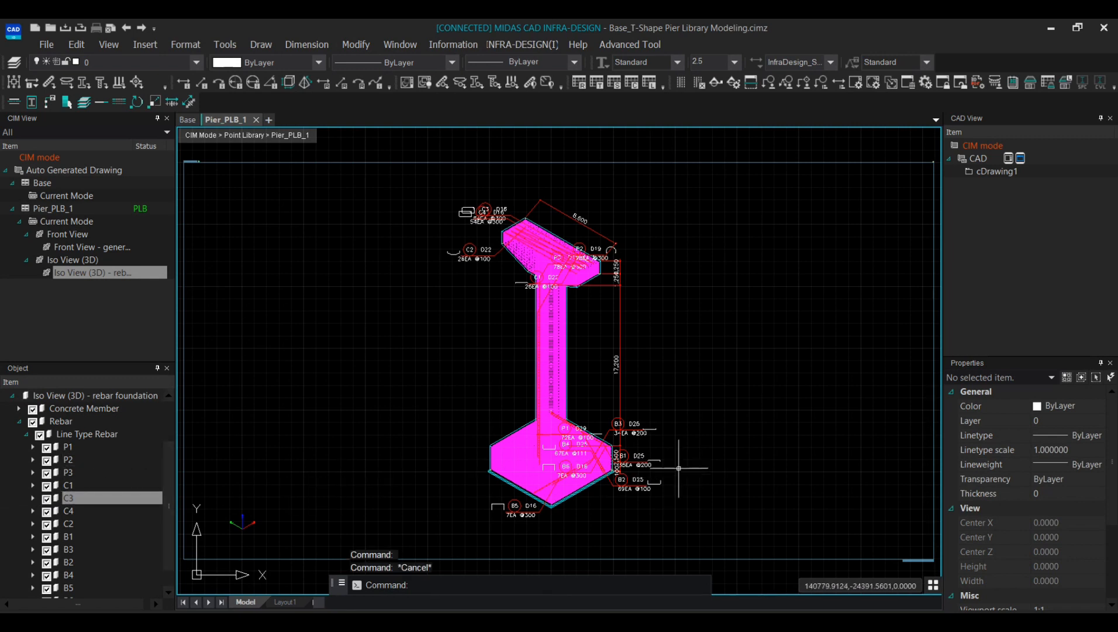
scroll(693, 413, down, 3)
scroll(679, 416, up, 2)
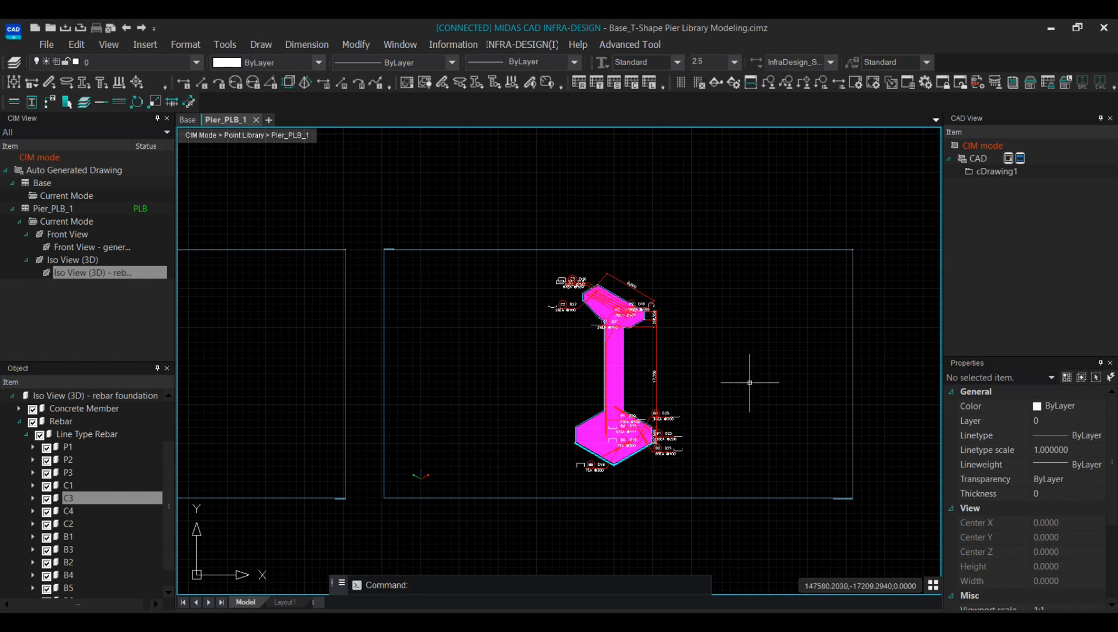
Hide the rebar annotations in the rebar foundation view with Rebar Annotation Show/Hide, using the Hide option
click(544, 43)
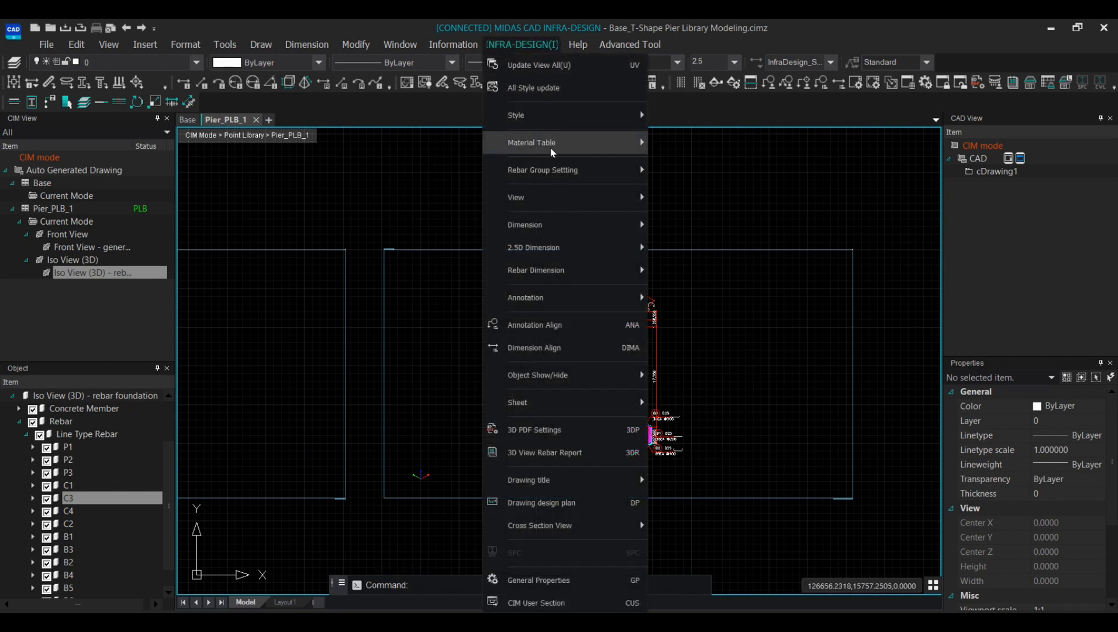
mouse_move(564, 374)
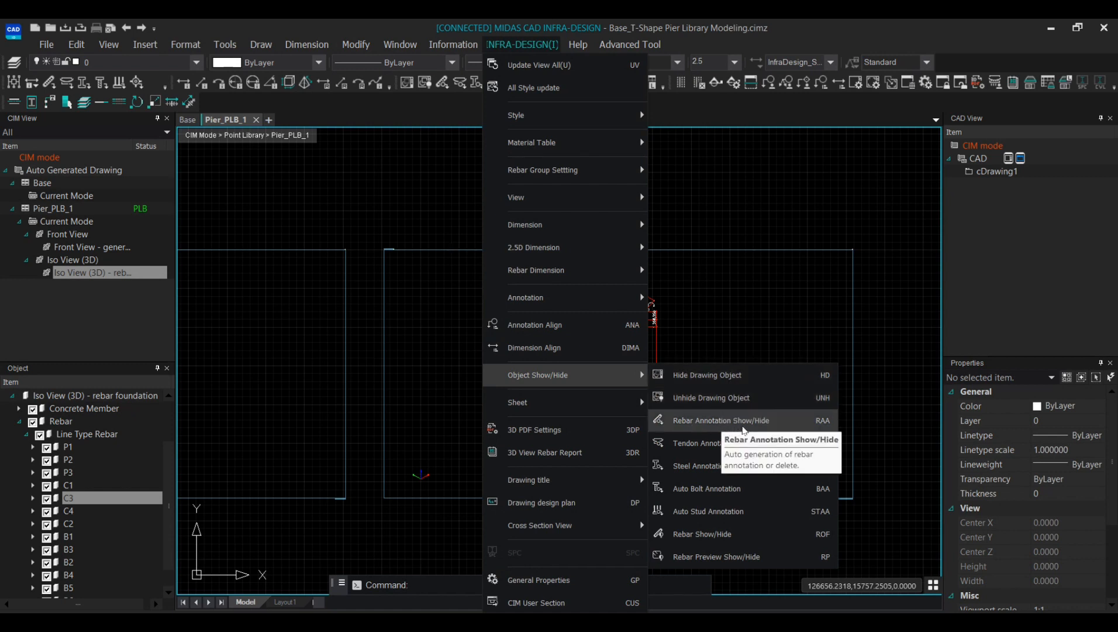
click(744, 429)
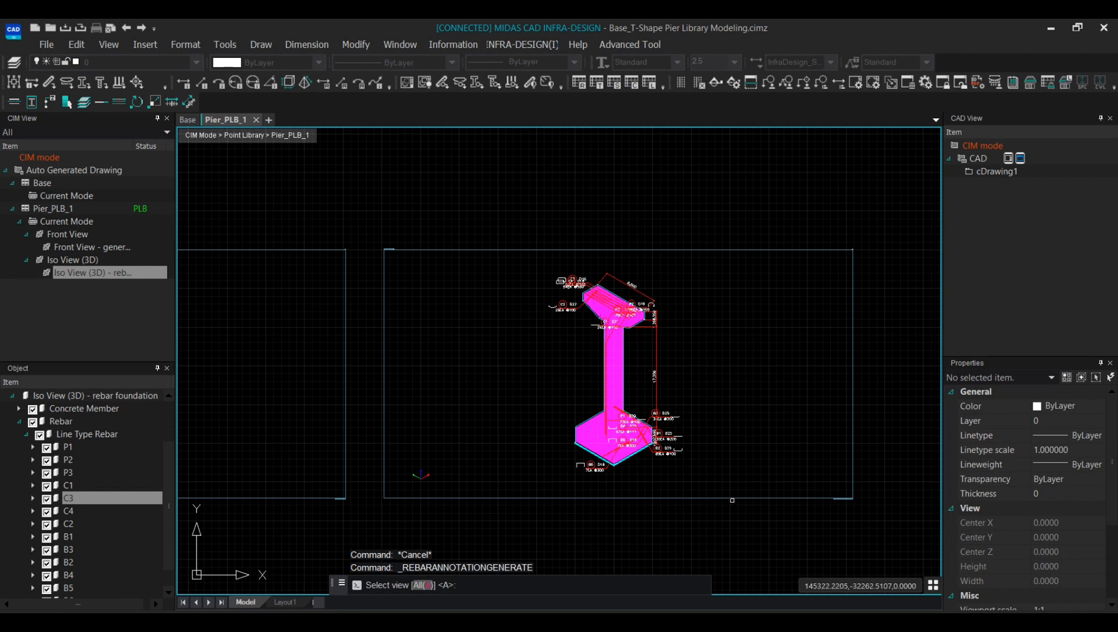
click(734, 498)
key(Return)
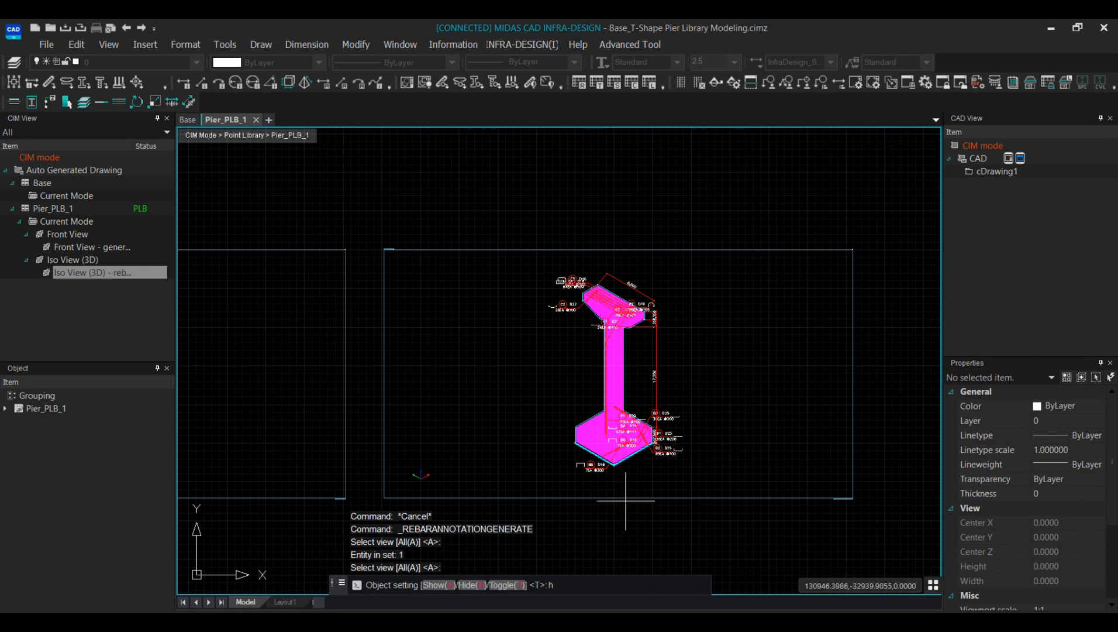
key(Return)
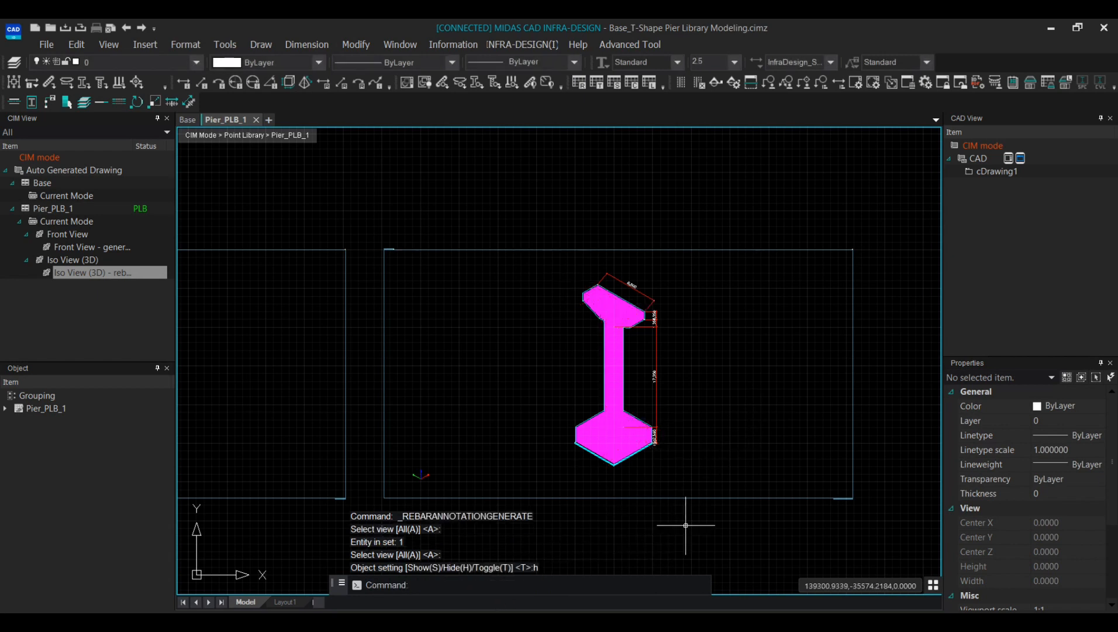
Delete all the dimensions along the pier cap, column and footing in the rebar foundation view
scroll(652, 316, up, 5)
key(Escape)
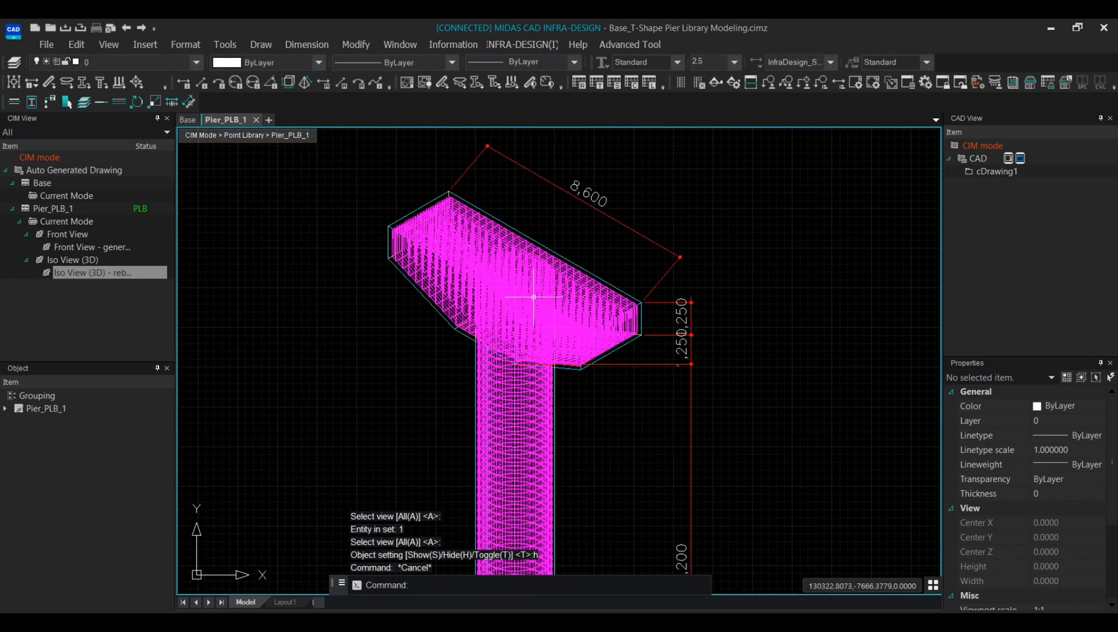
scroll(598, 353, down, 5)
key(Escape)
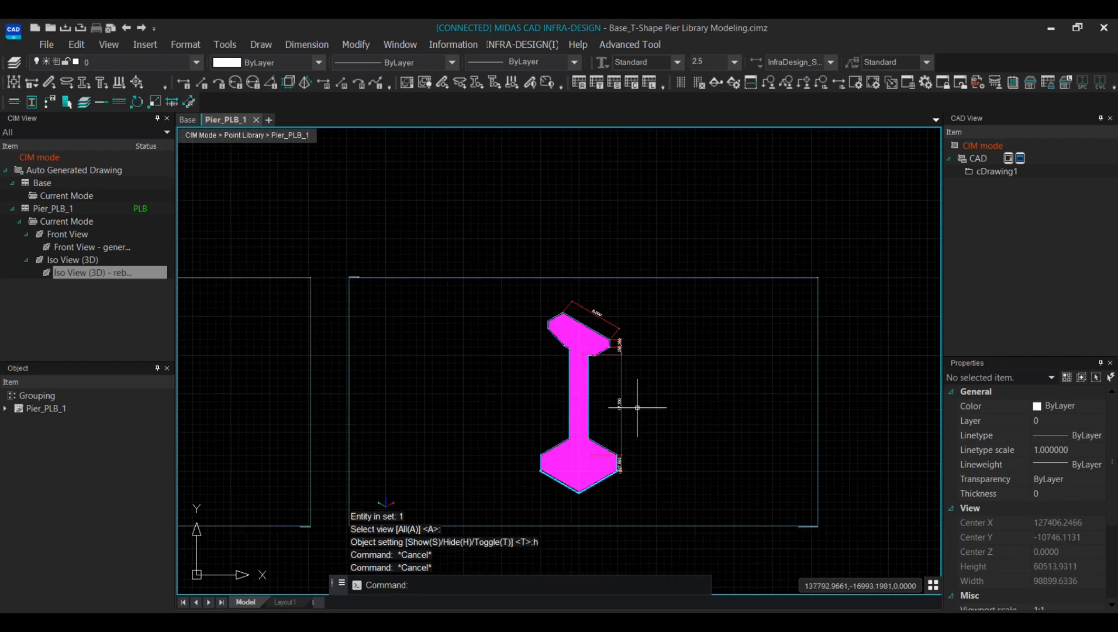
key(Escape)
scroll(634, 462, up, 5)
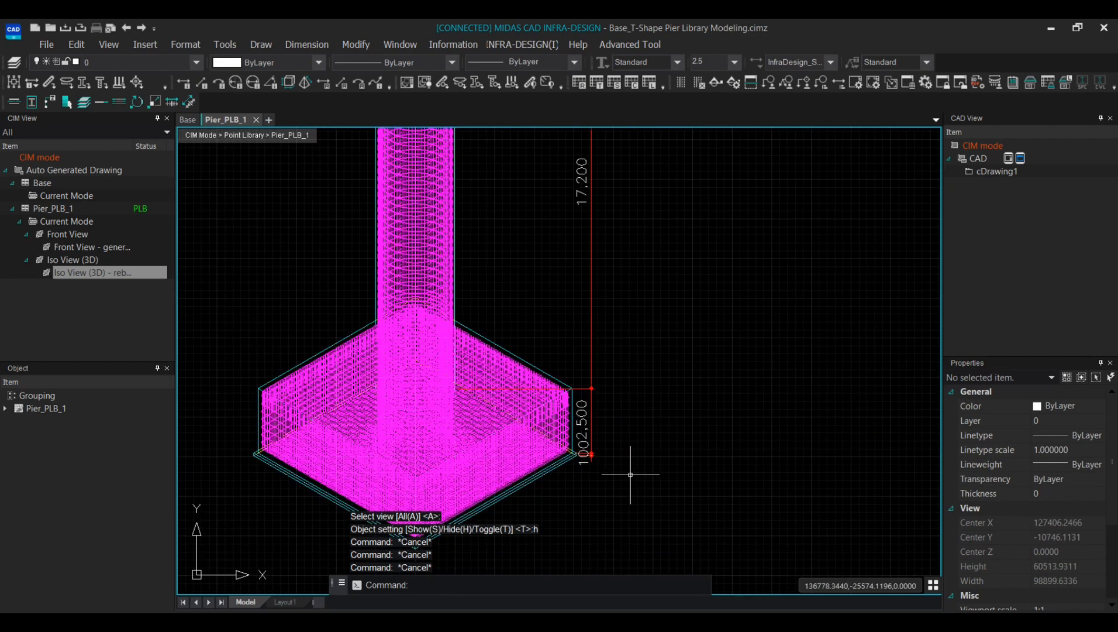
click(620, 471)
click(590, 375)
key(Delete)
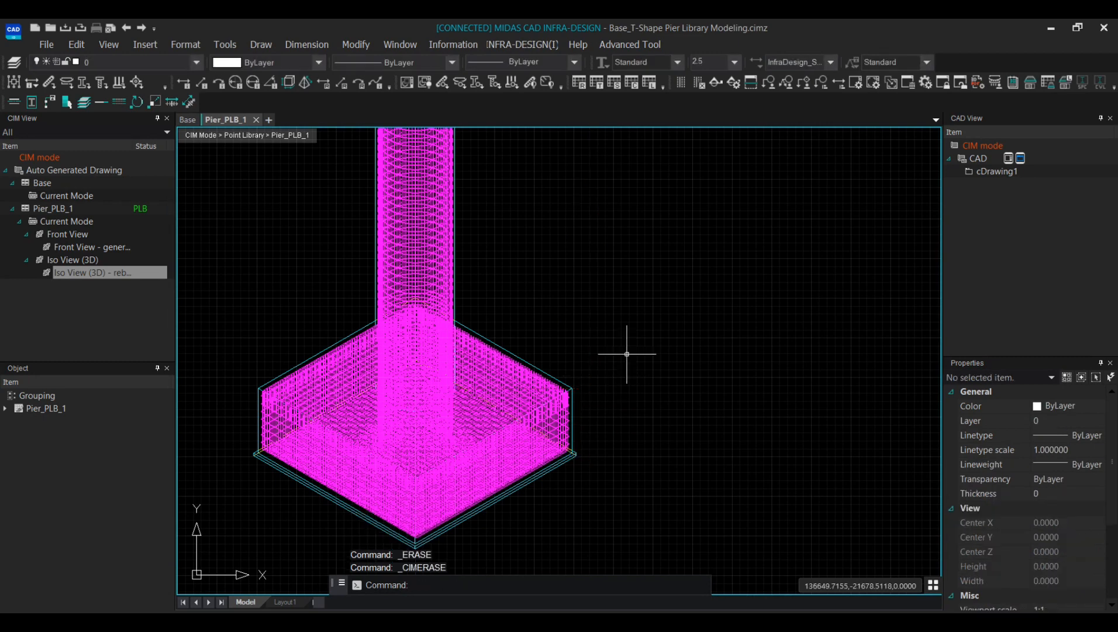
click(618, 273)
click(591, 177)
key(Delete)
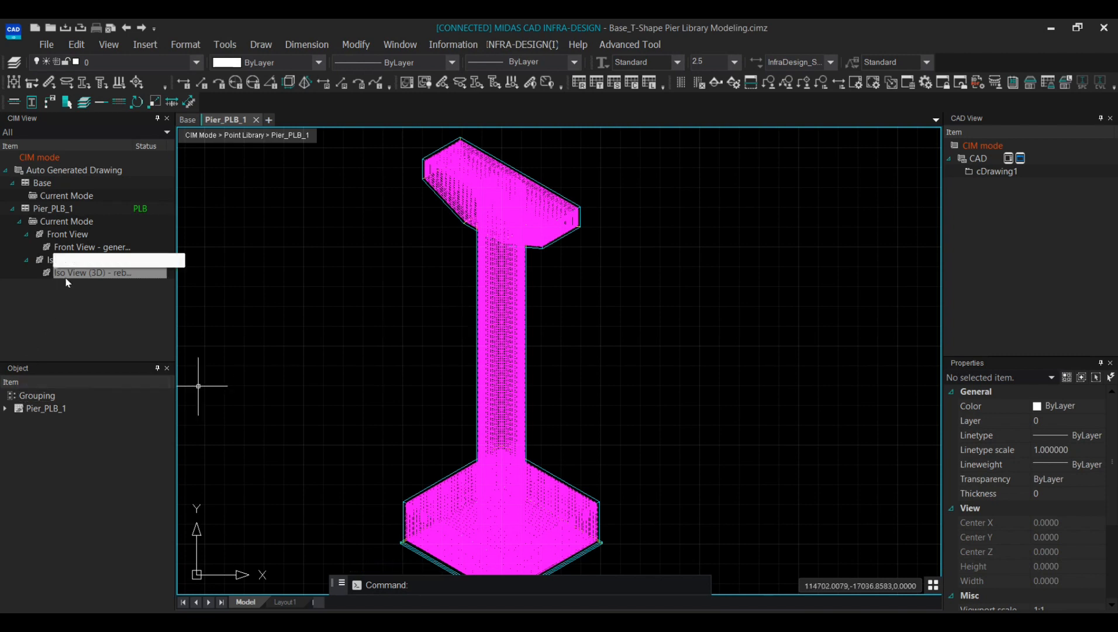
Switch off column rebars P3, P2 and P1 in the rebar foundation view
click(96, 273)
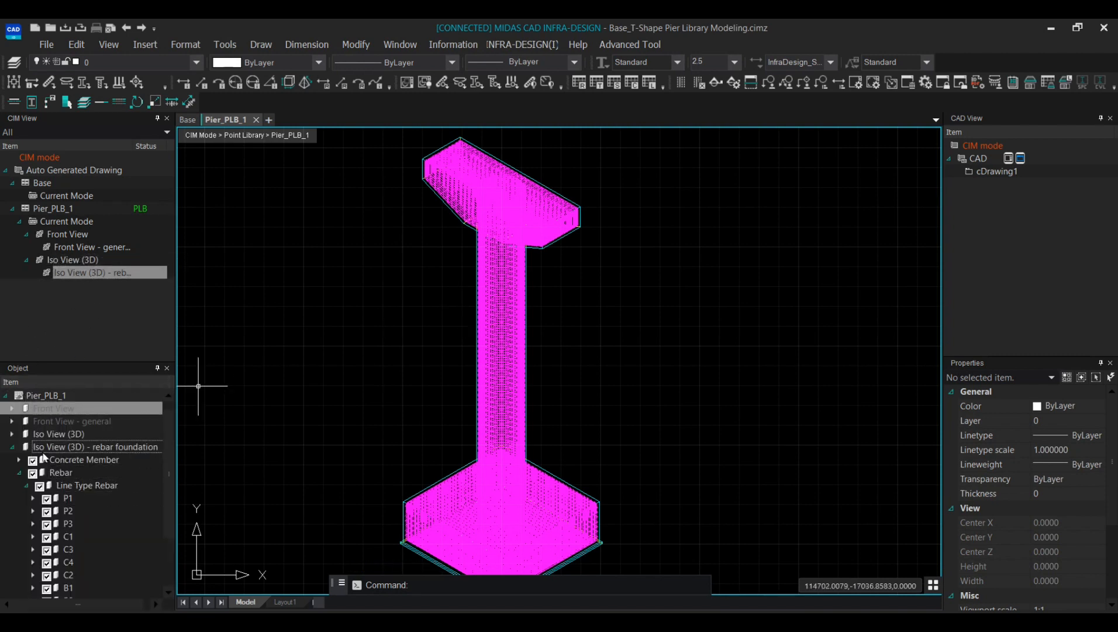
scroll(78, 490, down, 2)
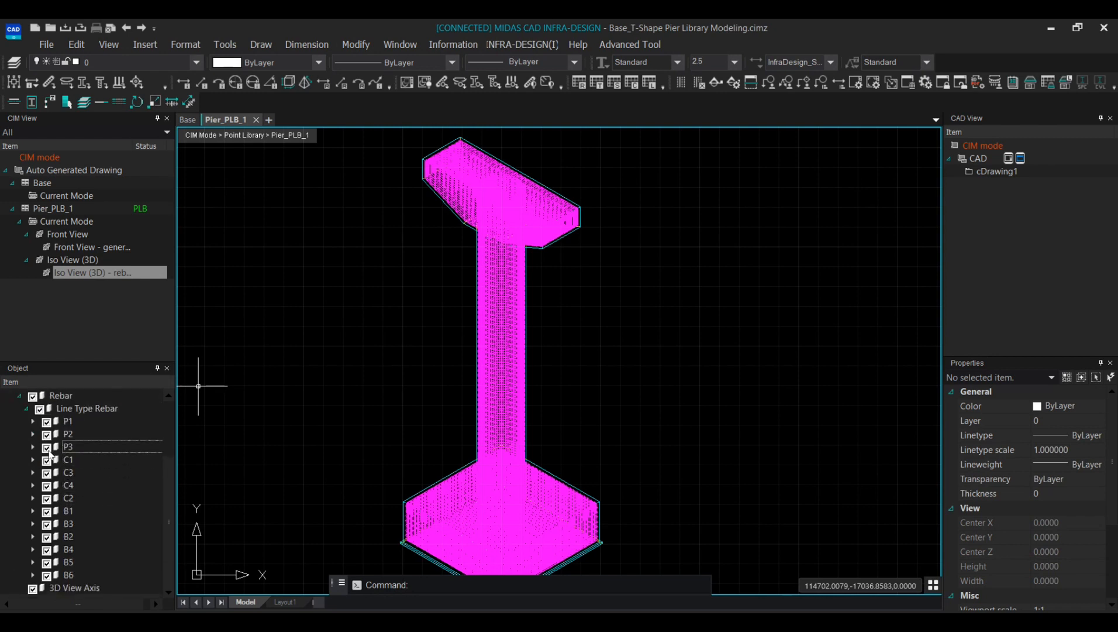
click(48, 448)
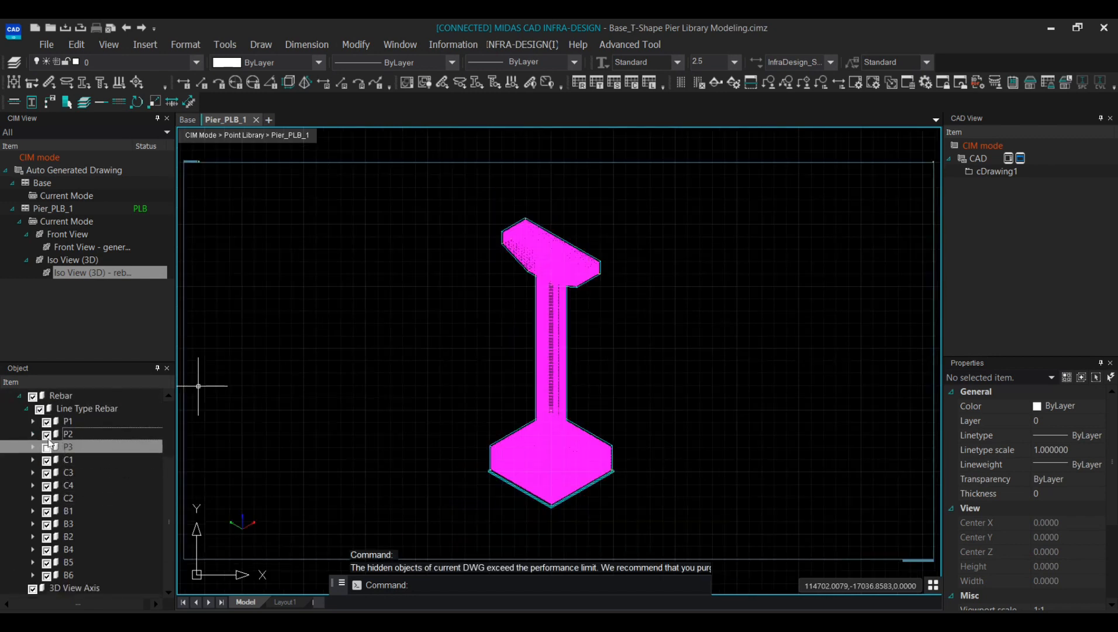
click(47, 435)
click(47, 423)
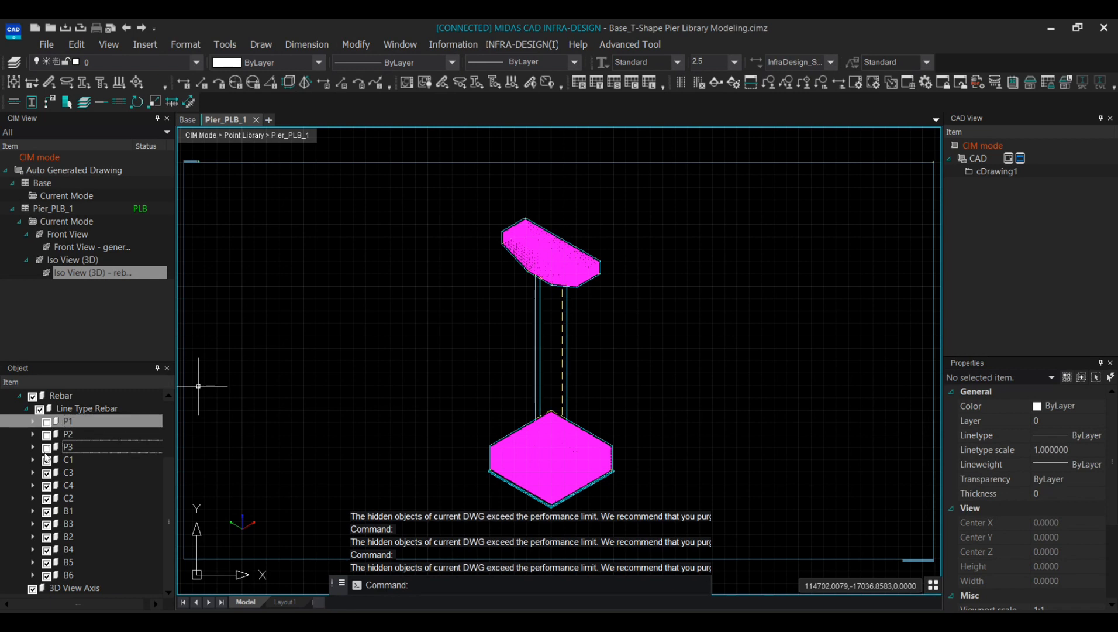
click(47, 512)
click(46, 524)
click(47, 537)
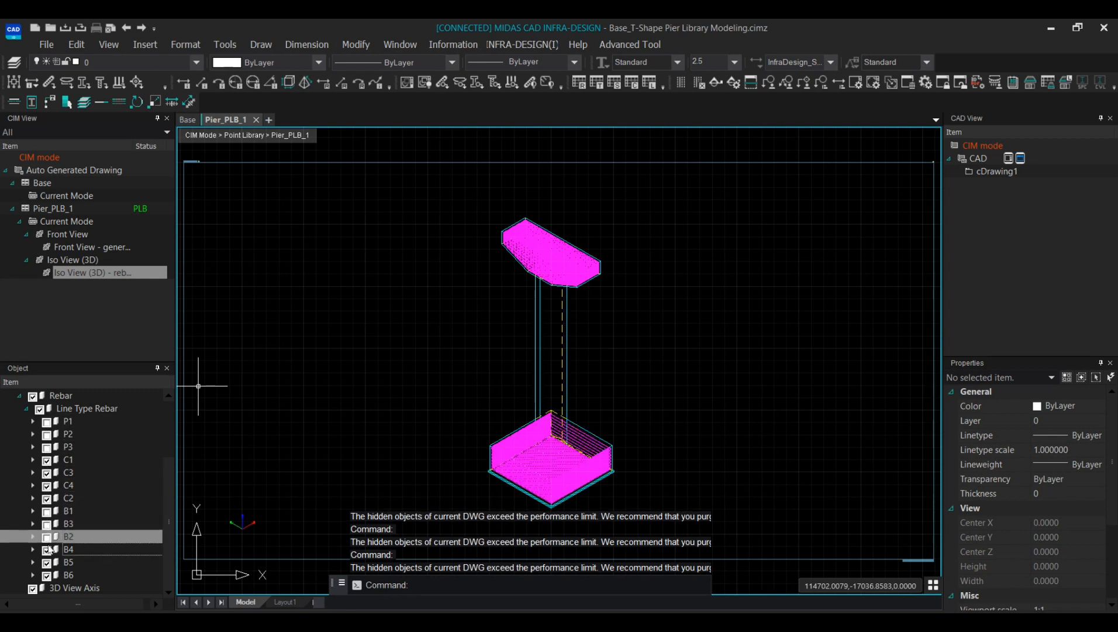
click(47, 537)
click(47, 524)
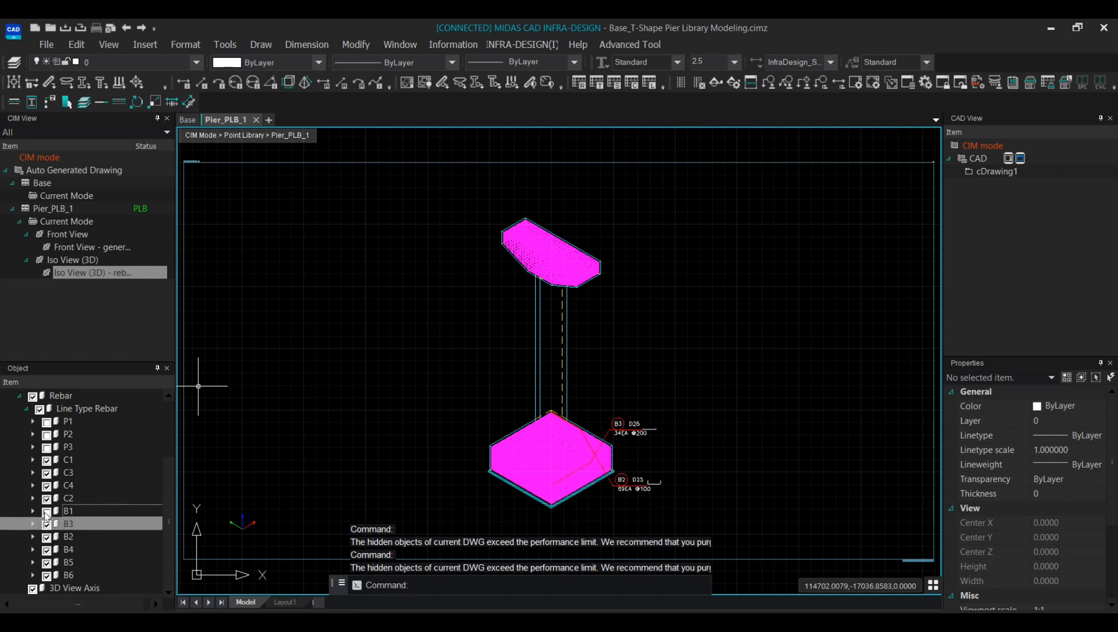
click(47, 511)
Switch off pier cap rebars C2, C4, C3 and C1 in the rebar foundation view
click(47, 499)
click(46, 485)
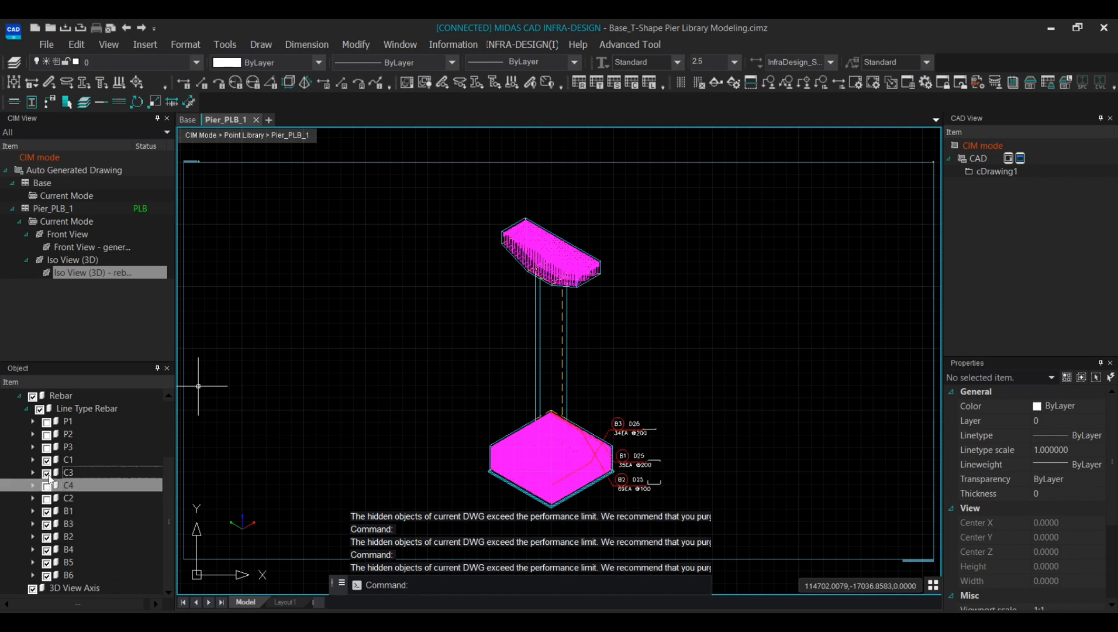
click(47, 472)
click(47, 460)
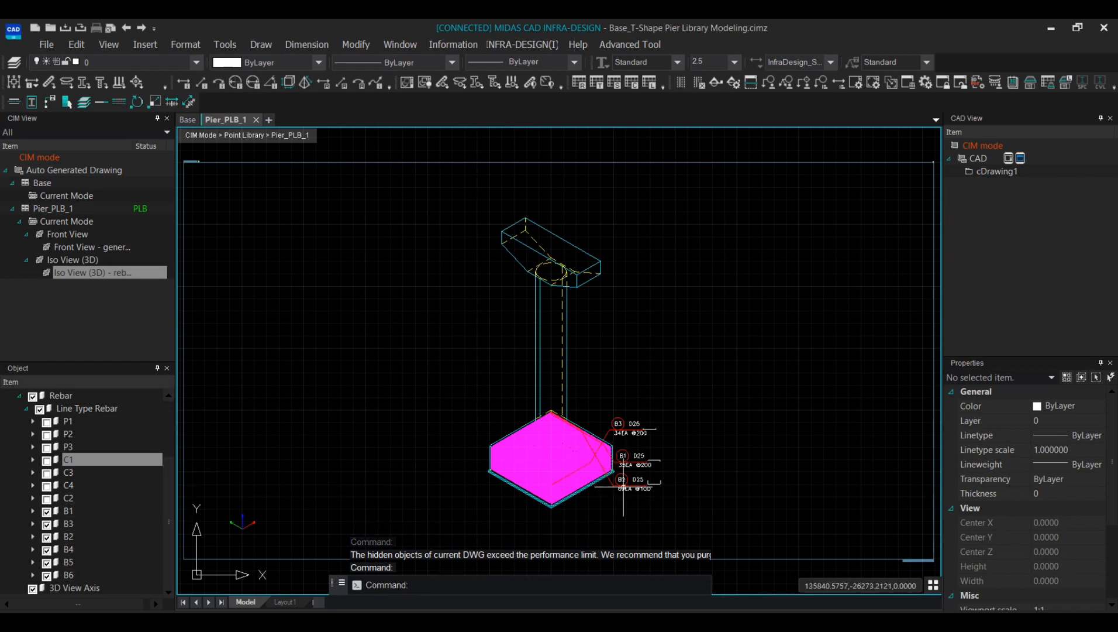
Delete the B3, B1 and B2 rebar annotations beside the footing in the rebar foundation view
scroll(623, 482, up, 6)
scroll(624, 482, down, 3)
click(770, 513)
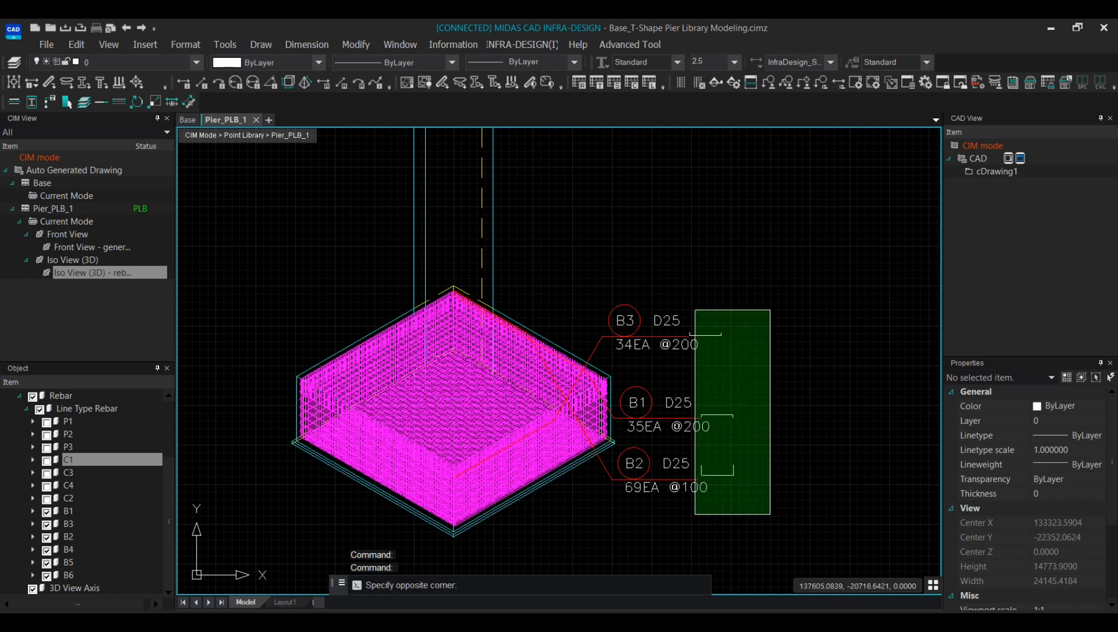
click(695, 310)
key(Delete)
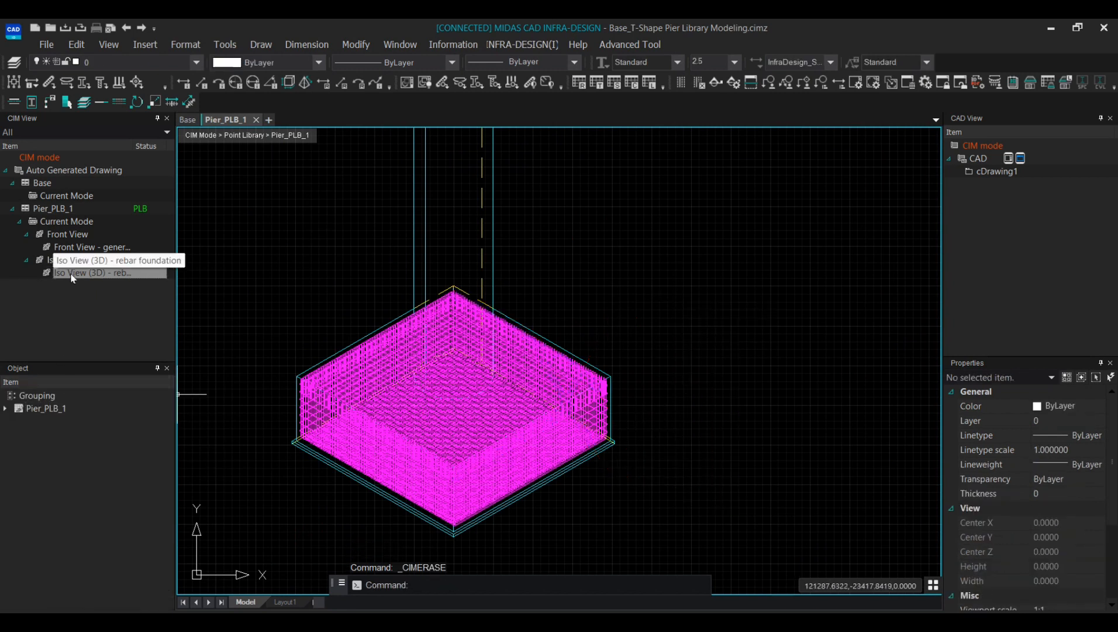
Expand the pier's line type rebar list and collapse the annotation entries of B1, B3 and B2
click(5, 408)
scroll(75, 510, down, 2)
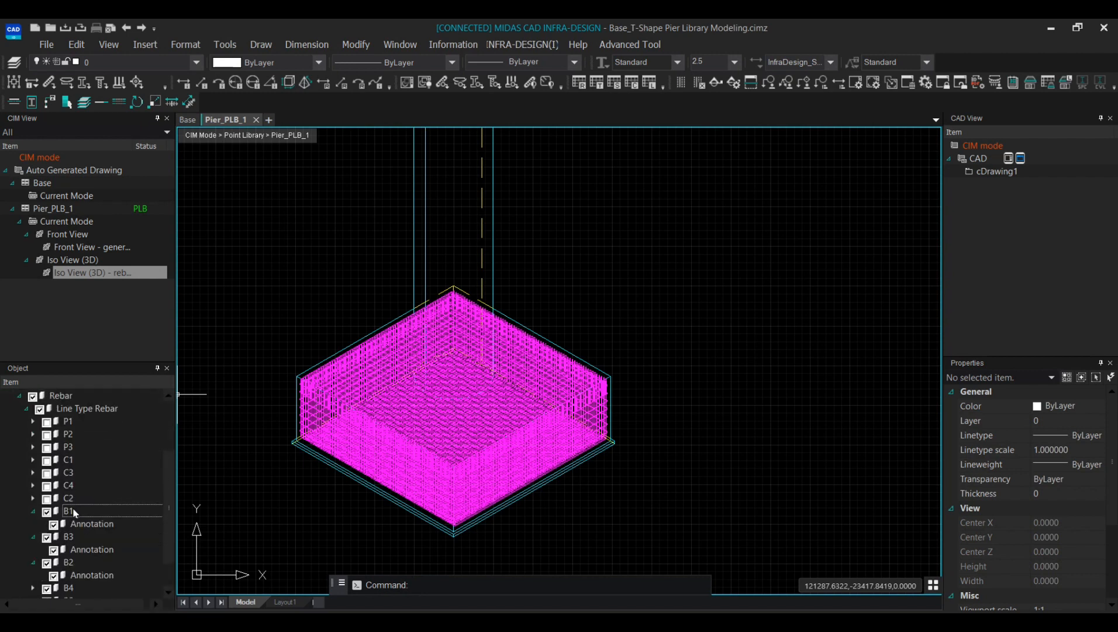
scroll(73, 513, down, 1)
click(33, 473)
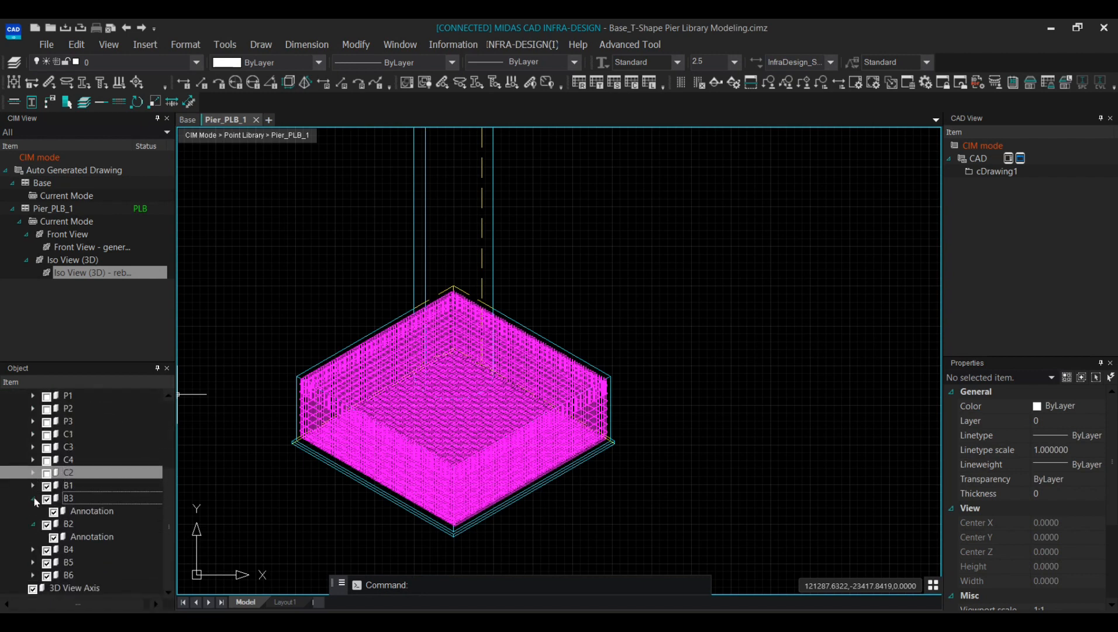
click(33, 498)
click(33, 524)
Try switching foundation rebars B1, B3 and B2 off and on again in the rebar foundation view
click(46, 511)
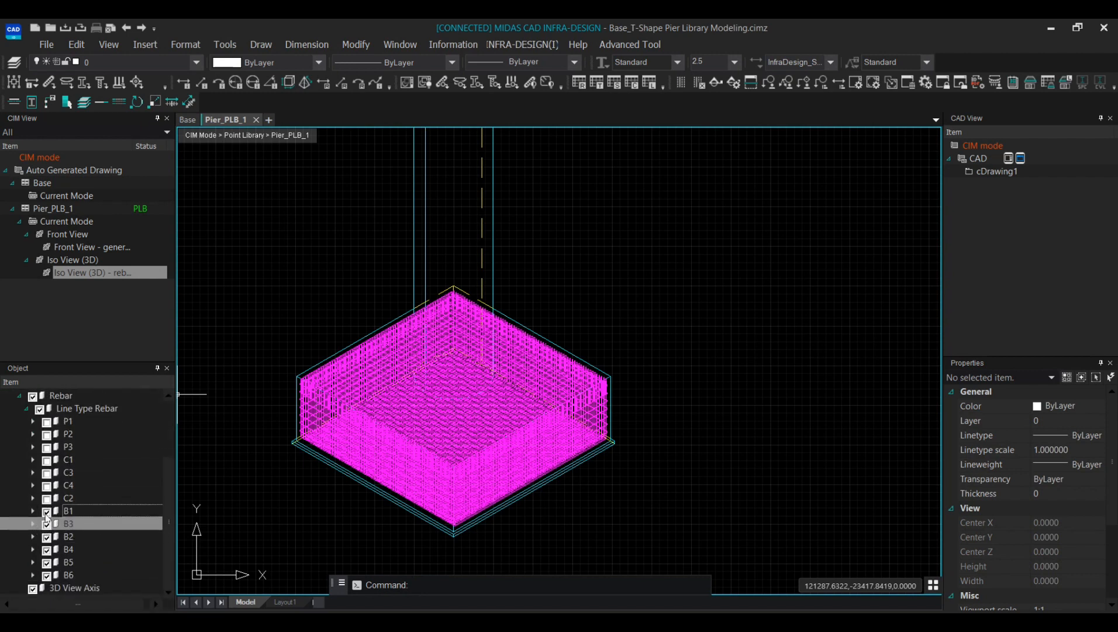
click(47, 524)
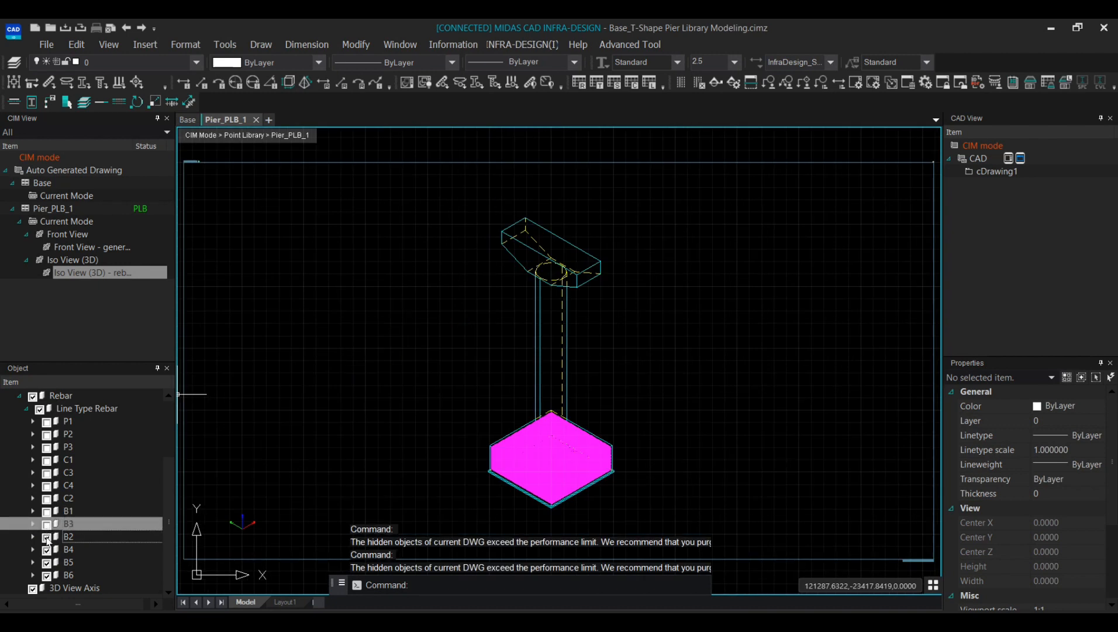
click(46, 537)
click(47, 537)
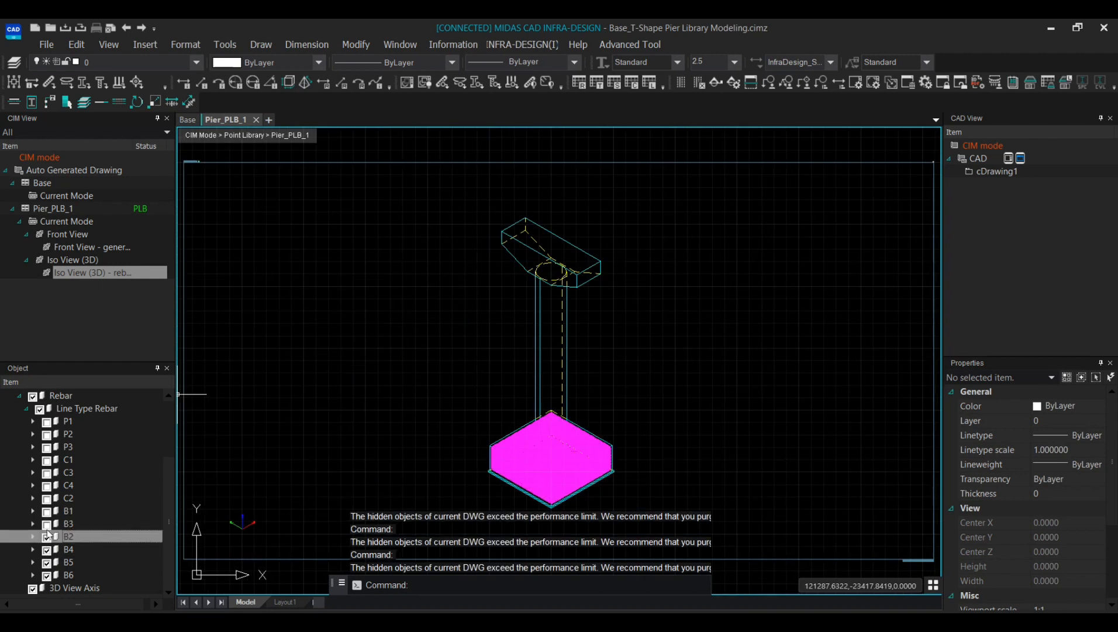
click(46, 524)
click(47, 511)
Switch off foundation rebars B5, B6 and B4 in the rebar foundation view
click(47, 563)
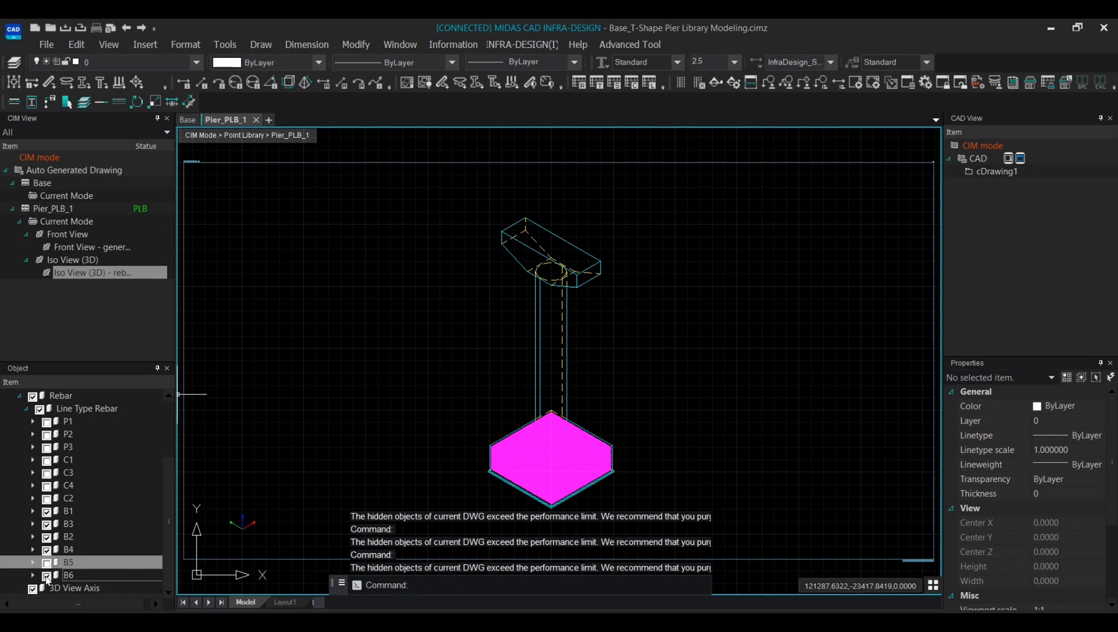
click(47, 575)
click(47, 549)
scroll(535, 502, up, 5)
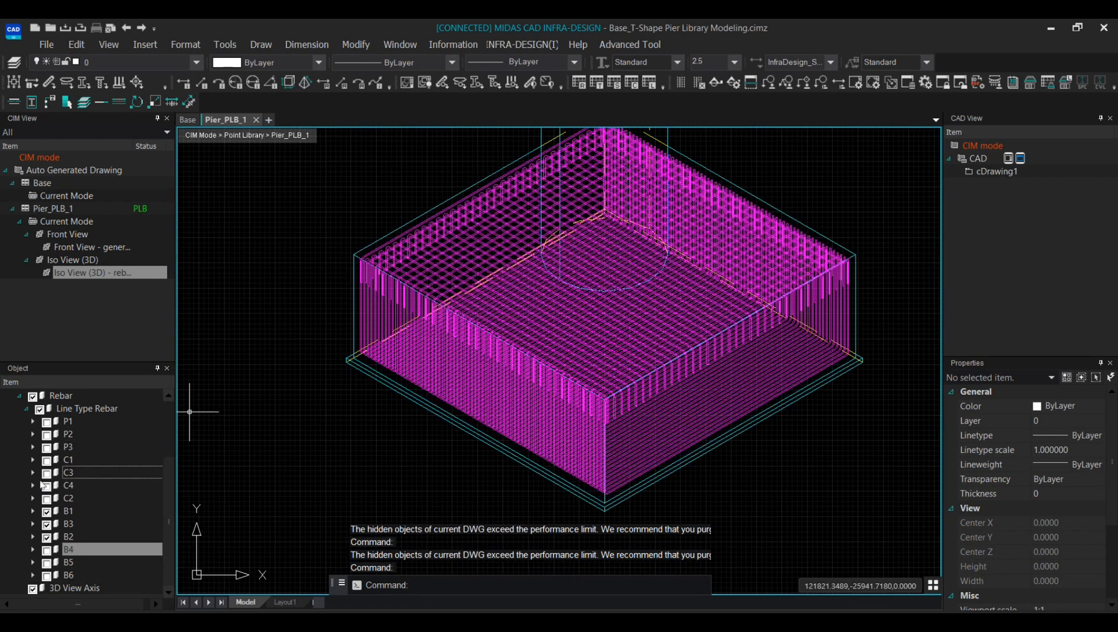
Toggle foundation rebars B1, B3 and B2 individually, leaving only B1 and B3 switched on in the rebar foundation view
click(47, 511)
click(47, 524)
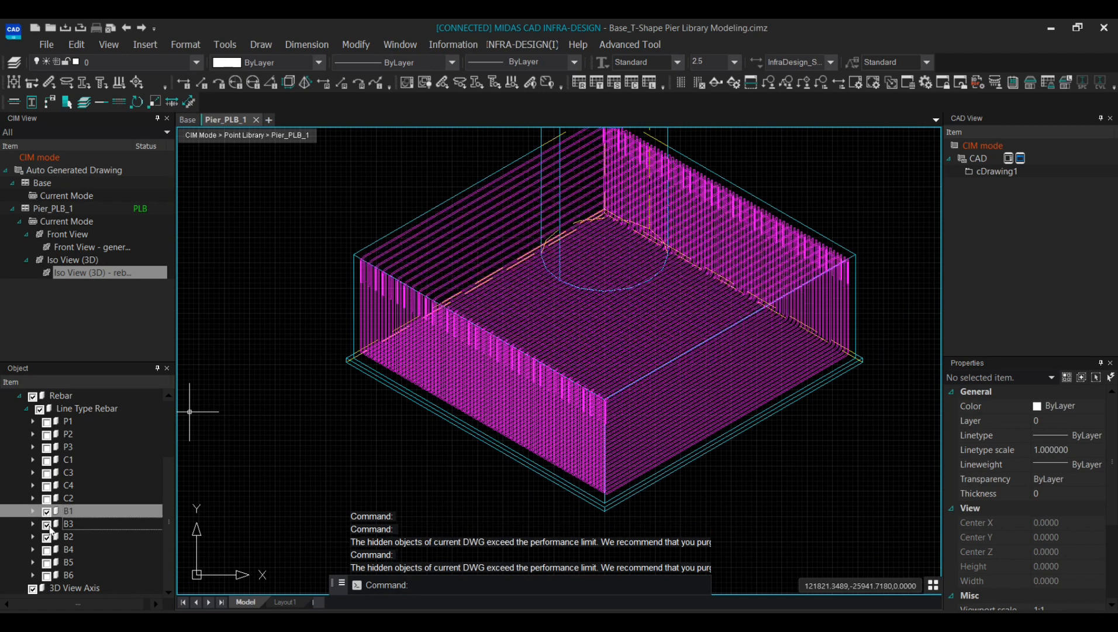
click(47, 536)
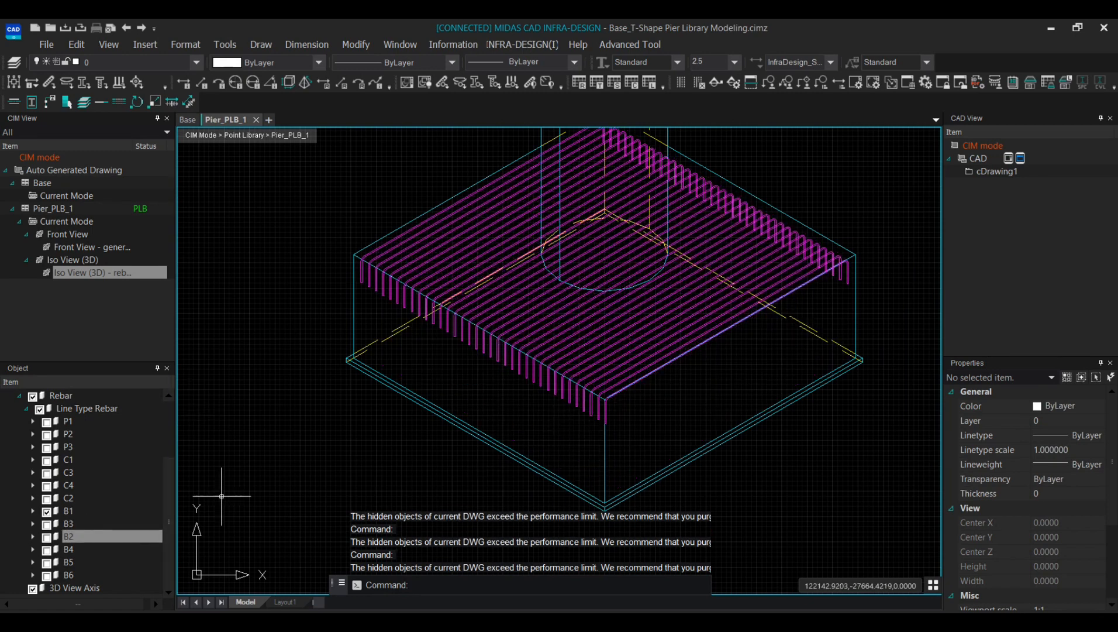
click(48, 537)
click(48, 537)
click(46, 524)
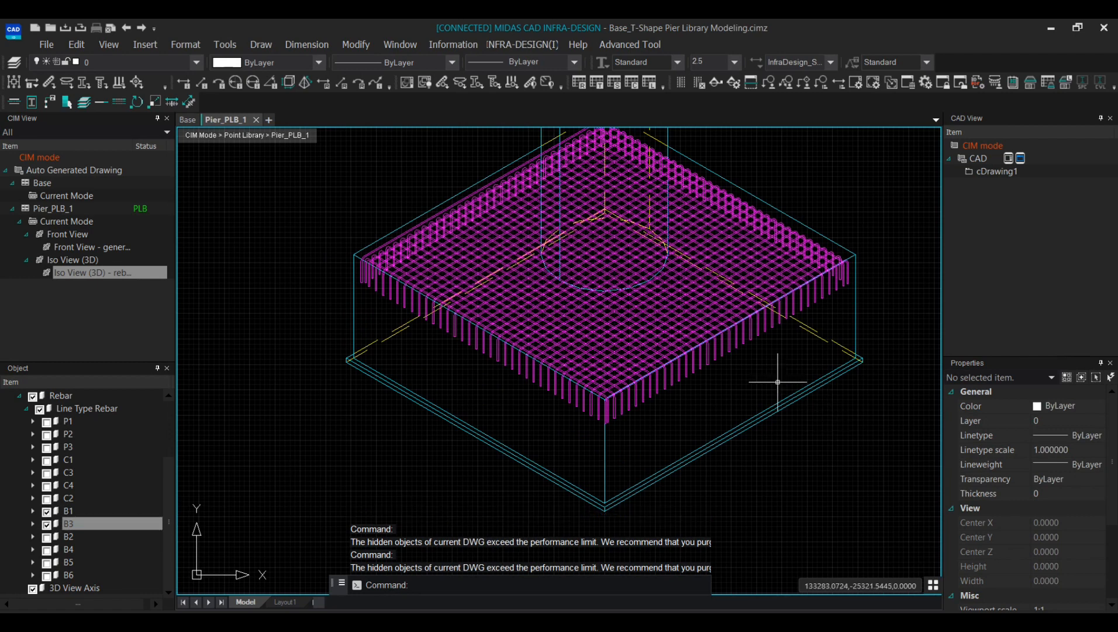
Examine the pier's front and isometric views side by side, along with the Front View and Iso View (3D) entries of Pier_PLB_1
scroll(619, 386, down, 8)
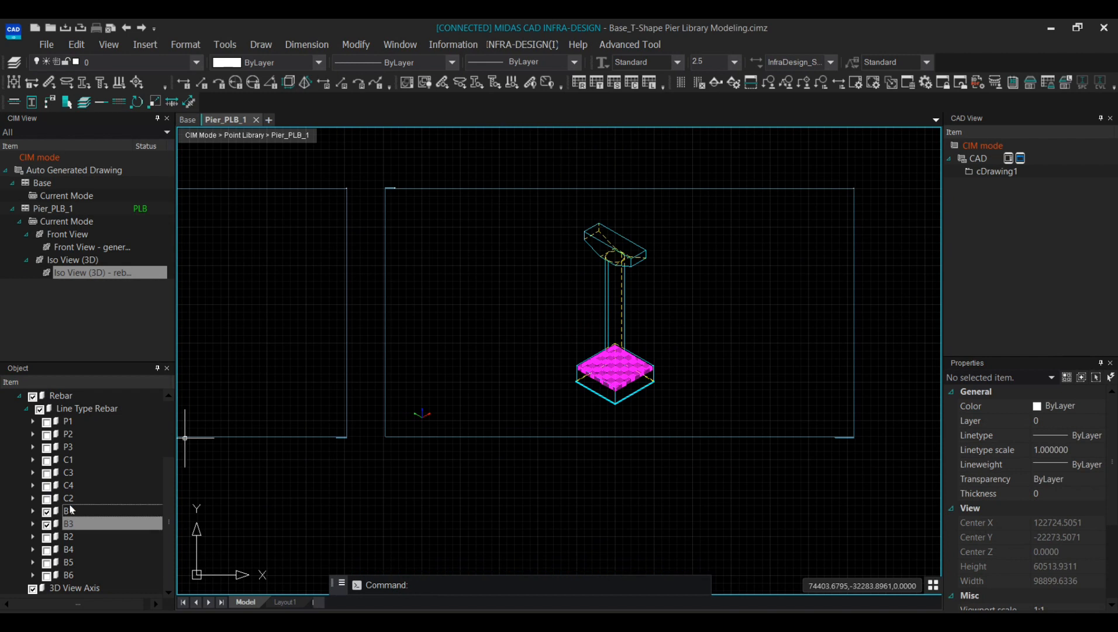
scroll(673, 375, down, 5)
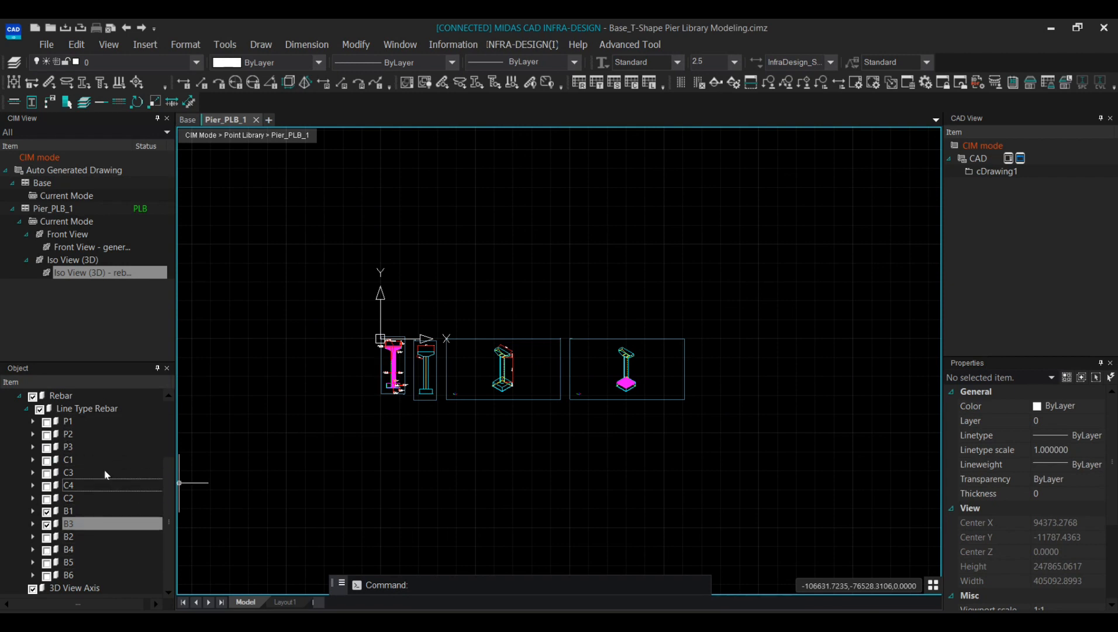
scroll(624, 379, up, 5)
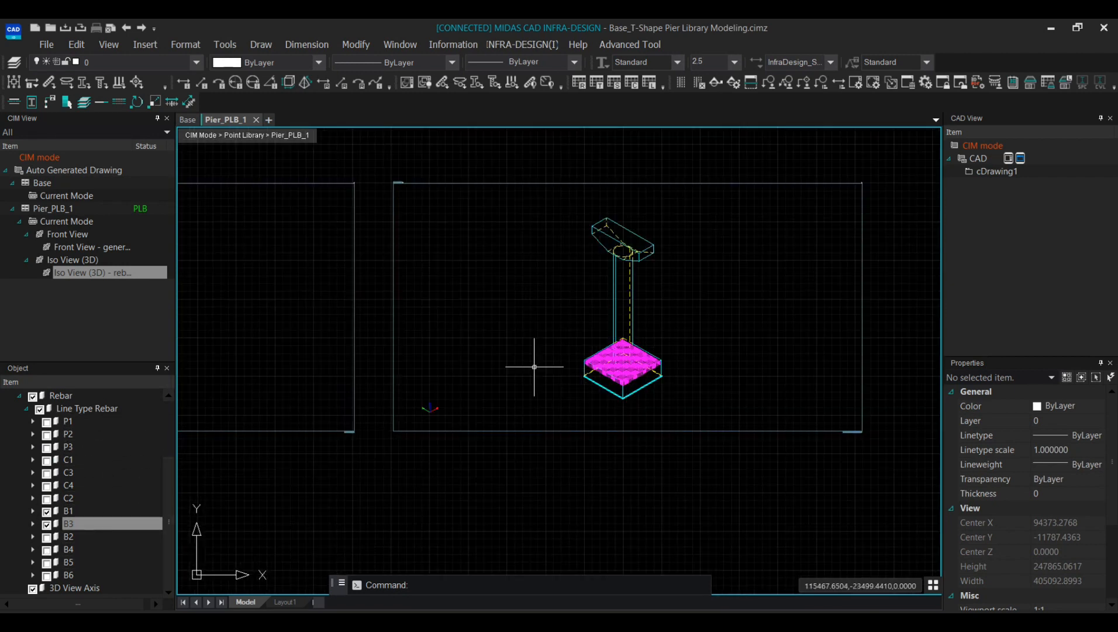
click(26, 260)
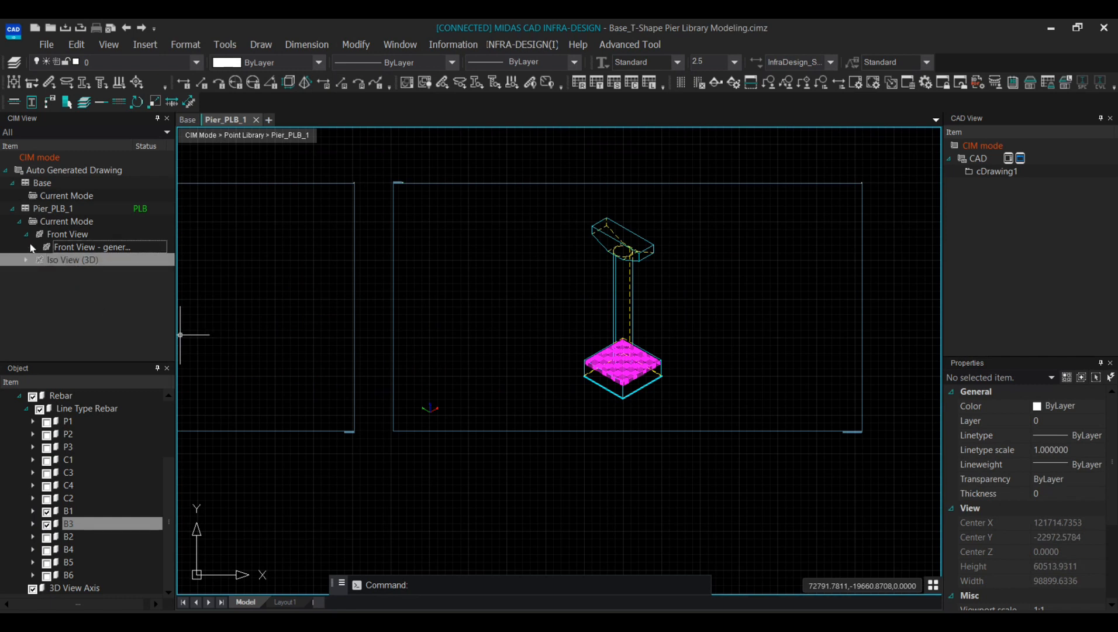
click(26, 233)
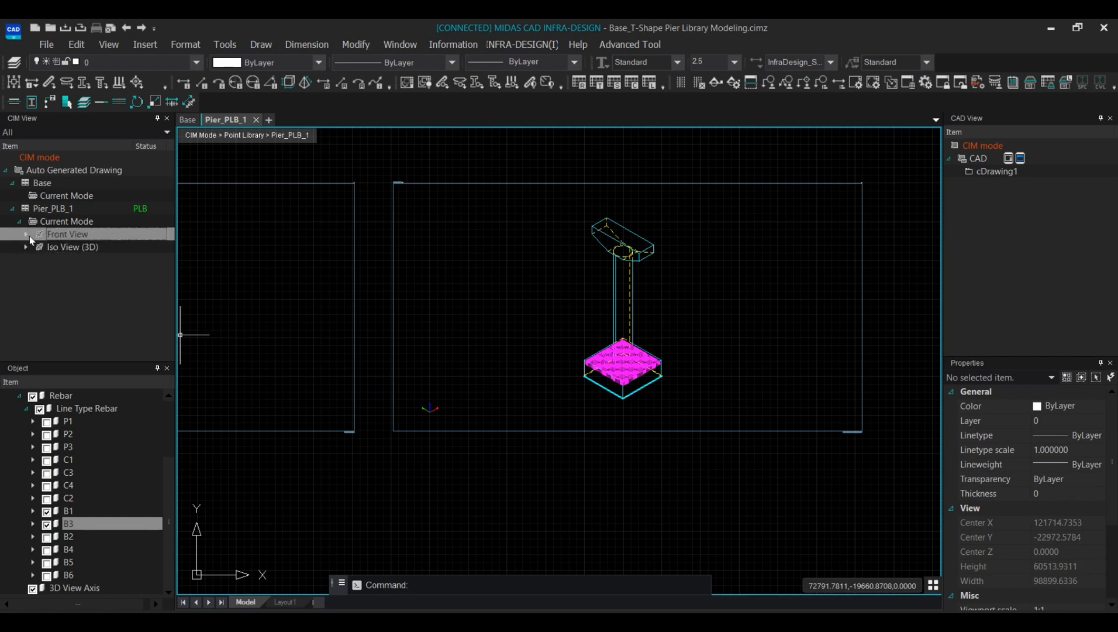
click(26, 247)
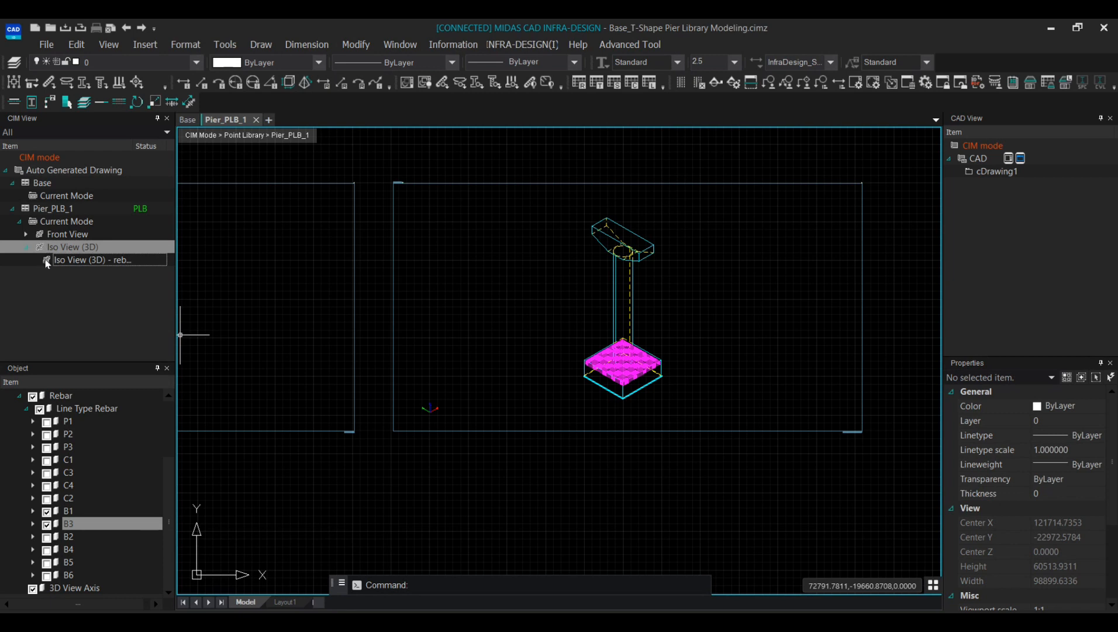
click(26, 234)
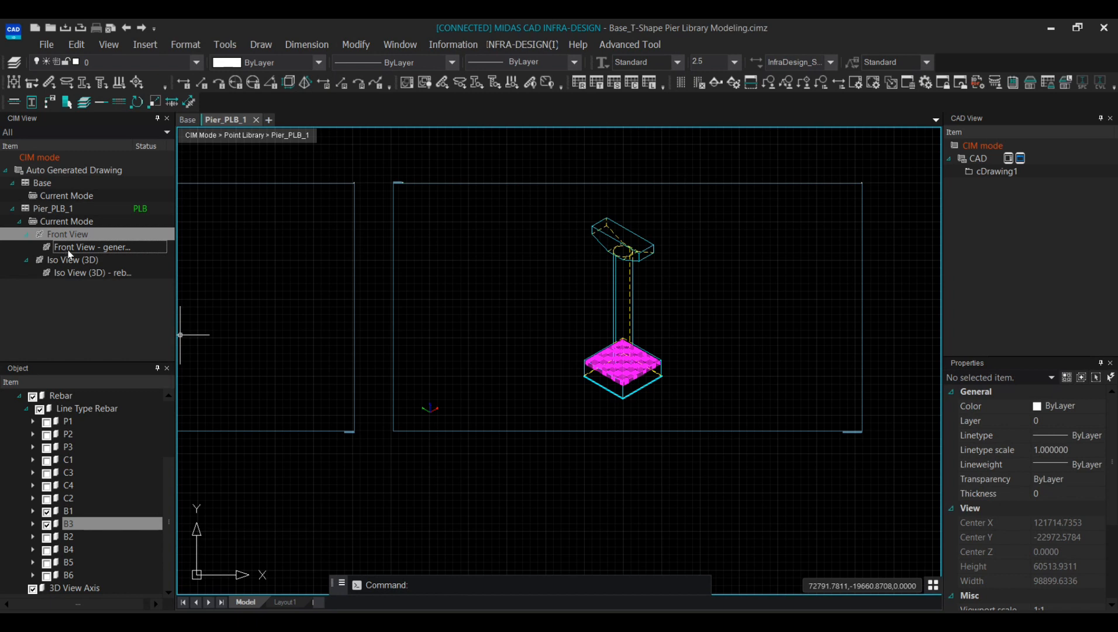
click(69, 246)
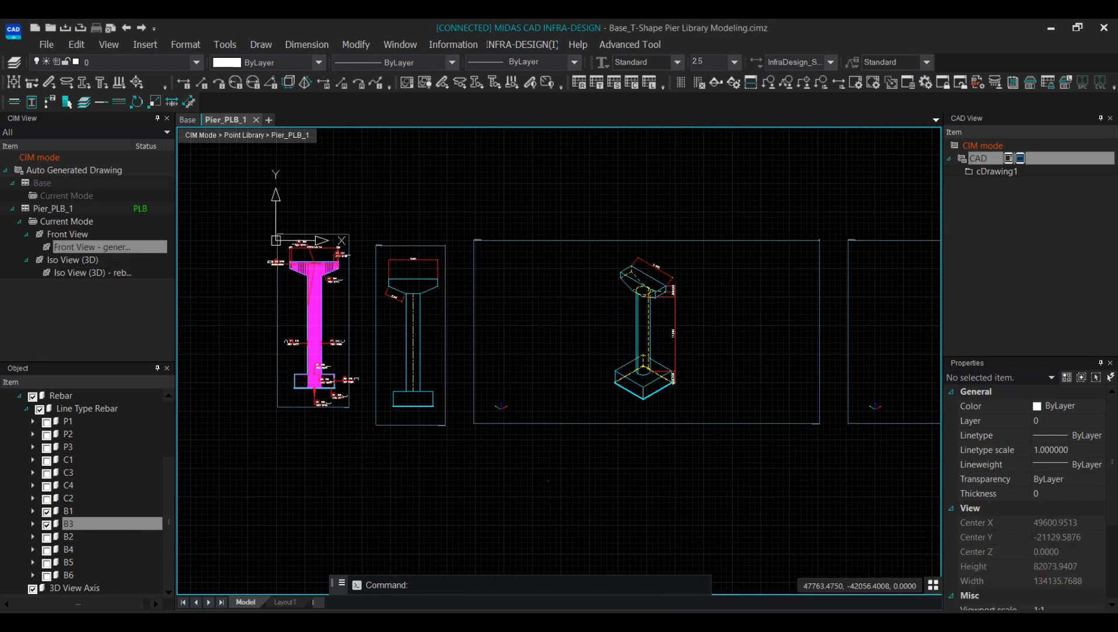
drag(549, 481, 469, 505)
middle_drag(661, 493, 591, 474)
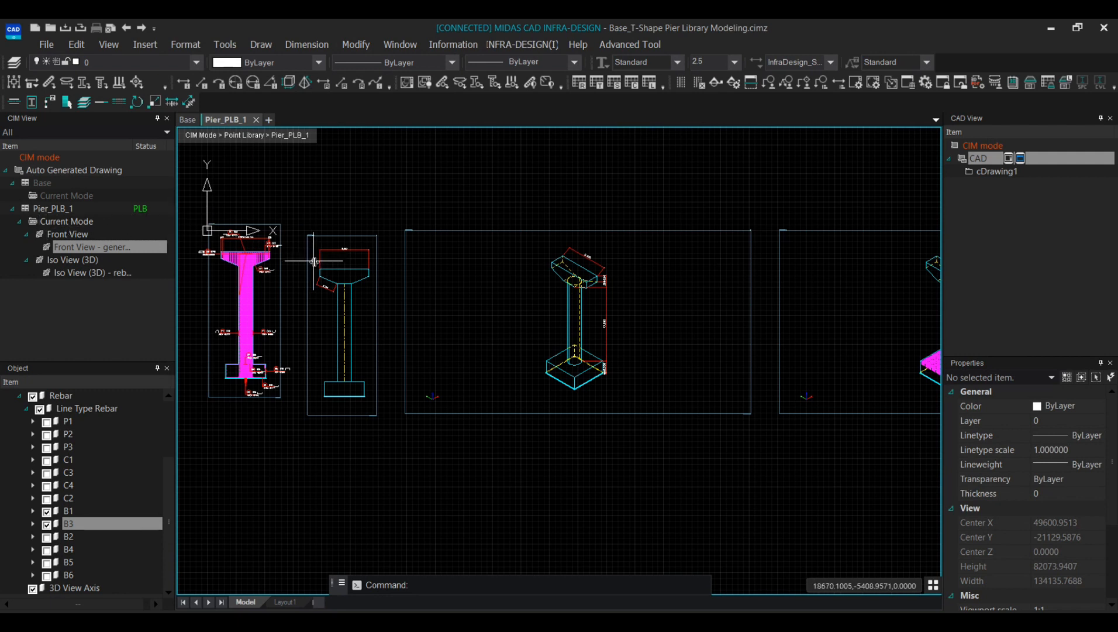
Open cDrawing1 in CAD mode and place a reduced File Explorer window of the DWG folder over the drawing area
double_click(997, 172)
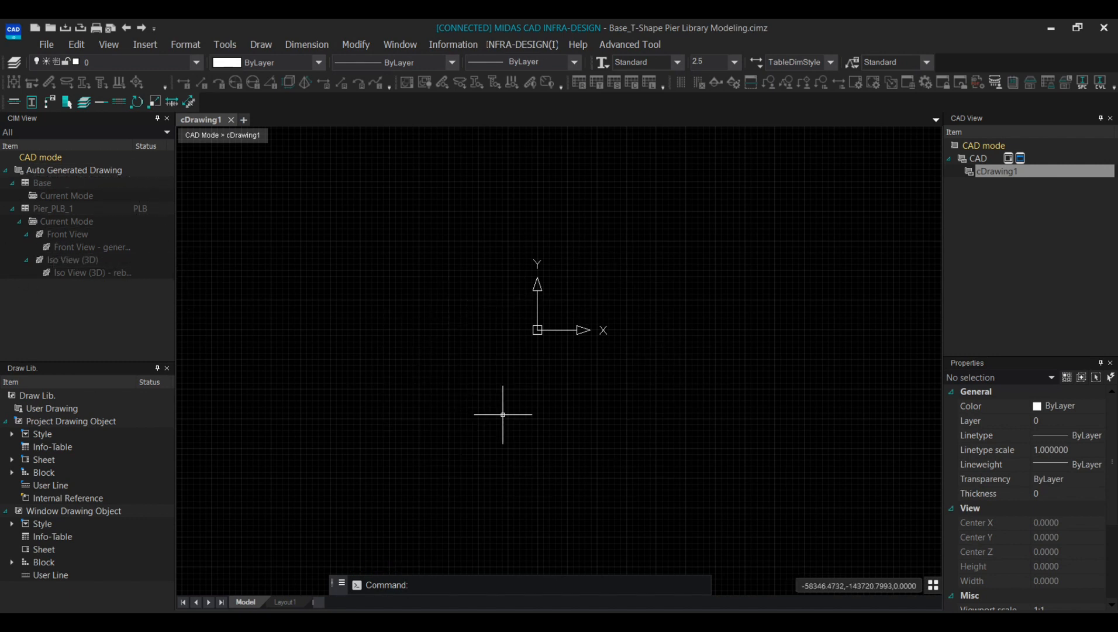
mouse_move(219, 622)
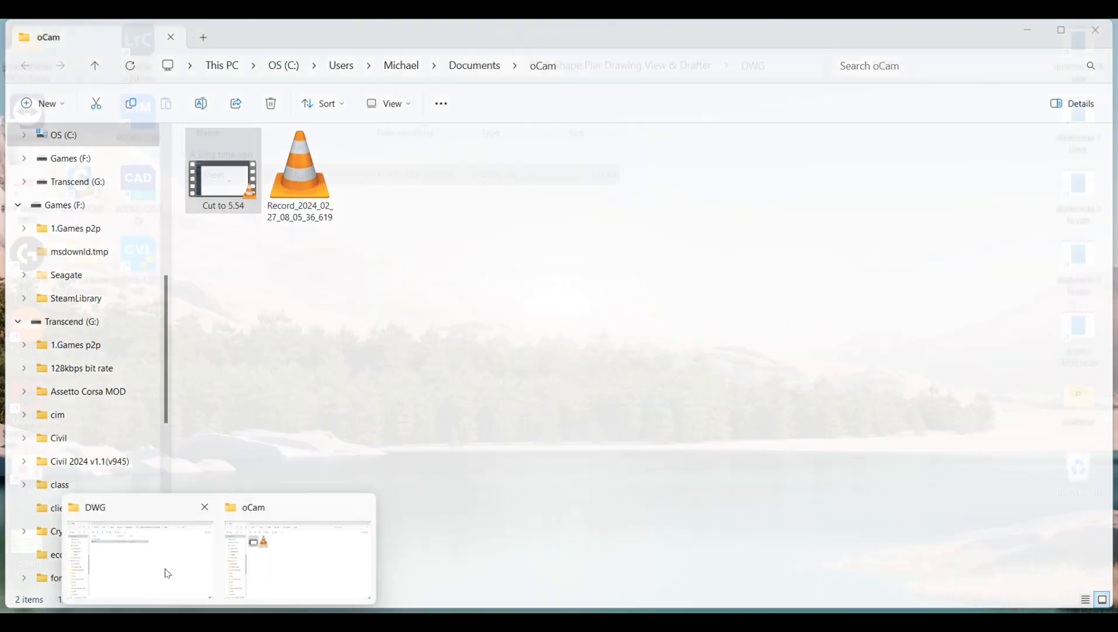
click(165, 568)
drag(523, 39, 544, 114)
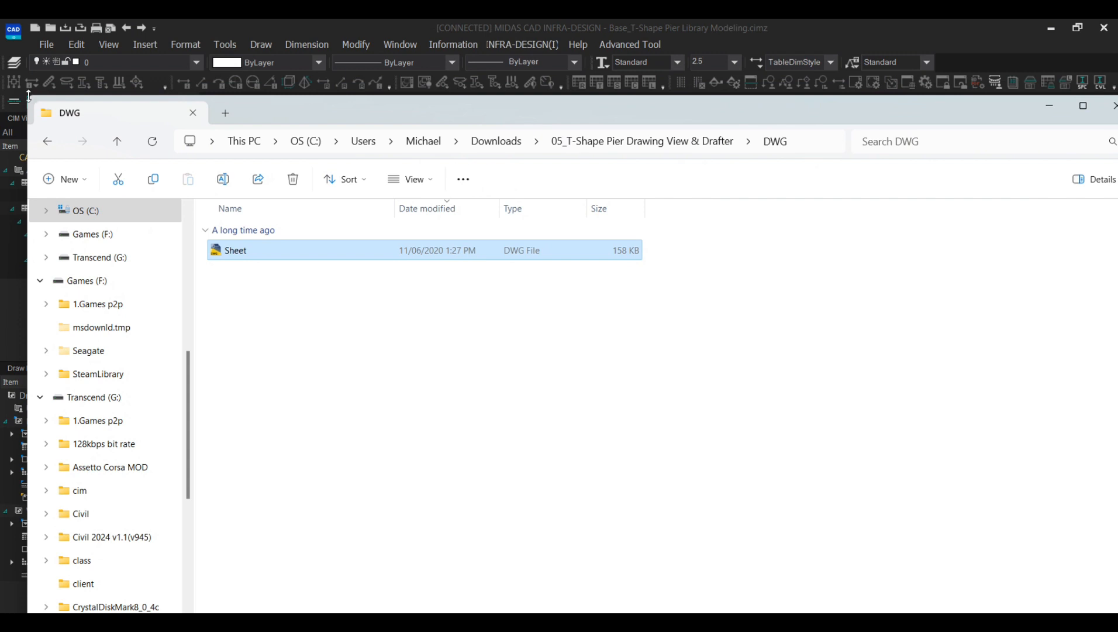
drag(29, 95, 547, 330)
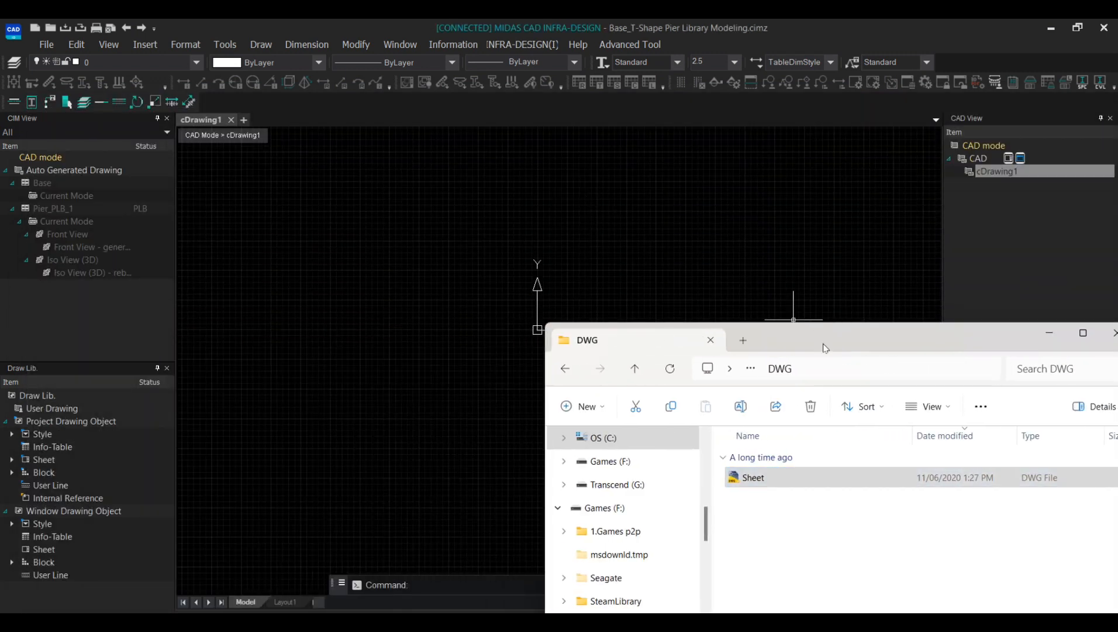
drag(824, 348, 280, 42)
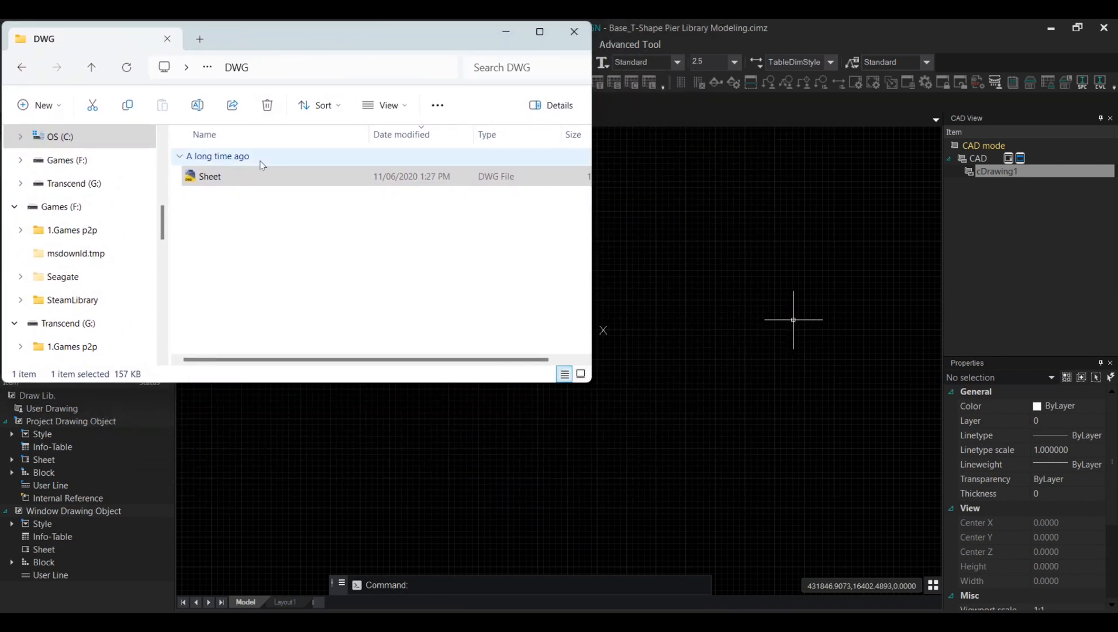
Open the Sheet DWG file from the DWG folder as a drawing in MIDAS CAD
click(288, 250)
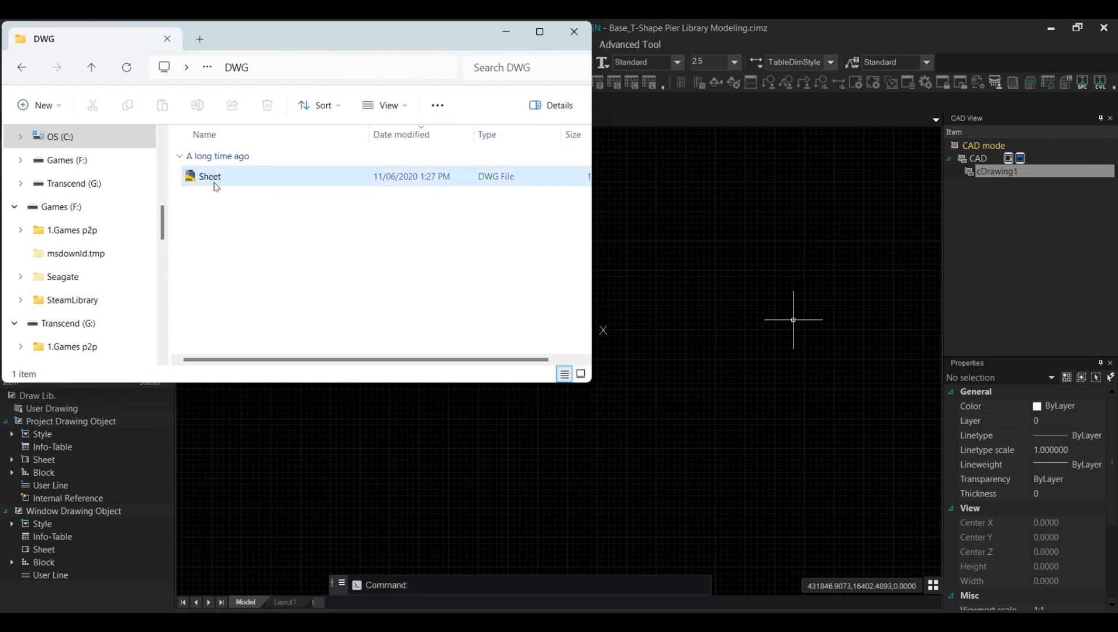
mouse_move(216, 187)
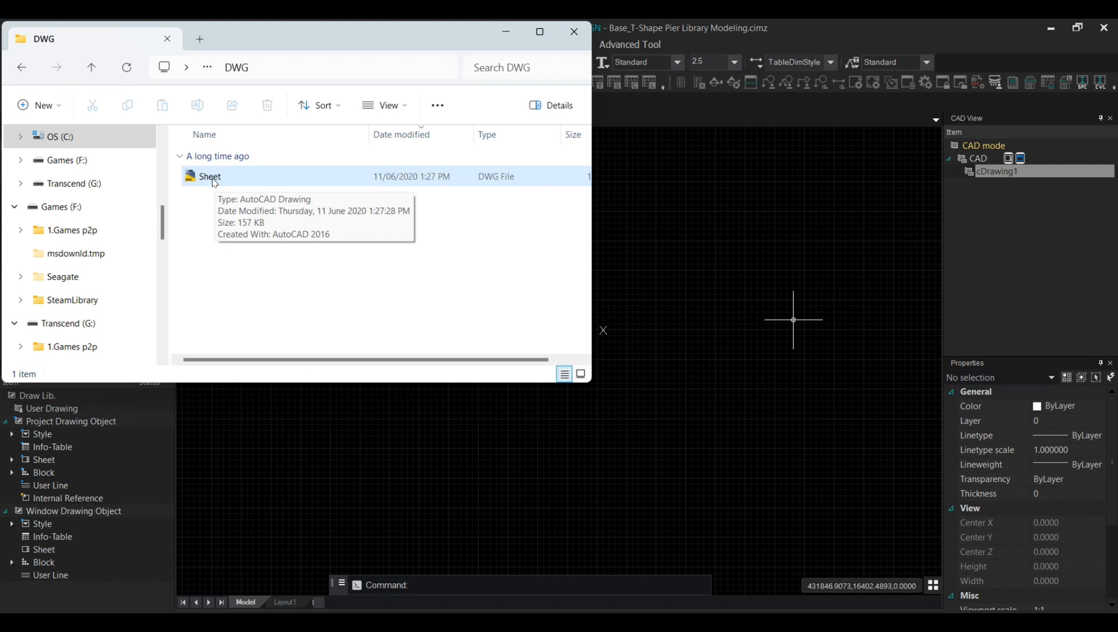
mouse_move(215, 183)
mouse_down()
mouse_move(495, 268)
mouse_move(658, 294)
mouse_up()
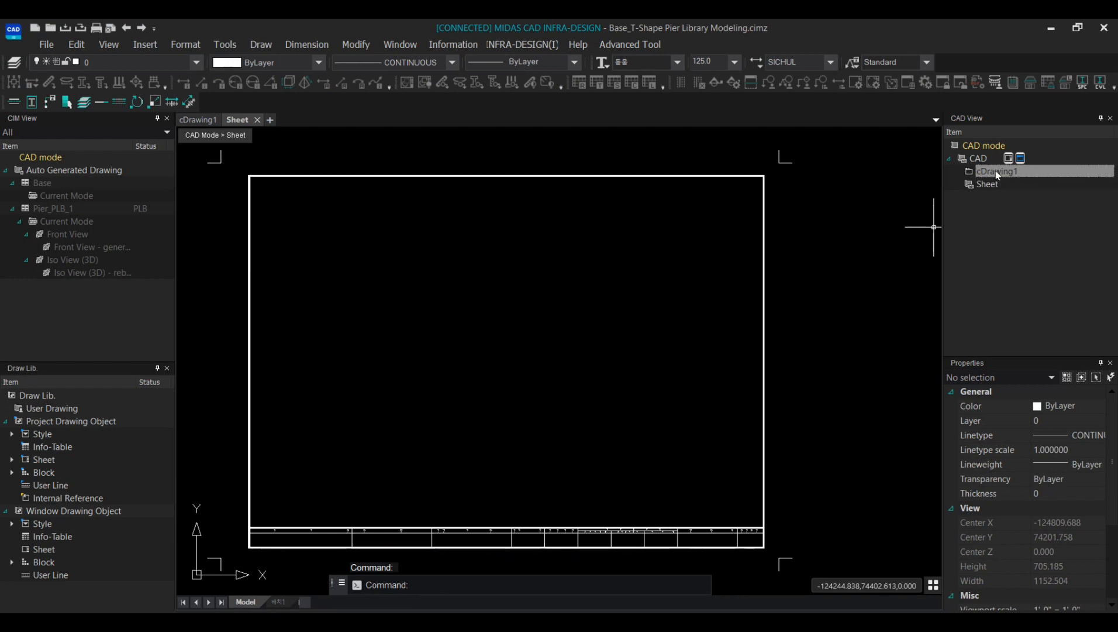
Start defining a sheet format named Sheet with the SHEET command, selecting the whole drawing frame including title block and corner marks
scroll(646, 285, down, 2)
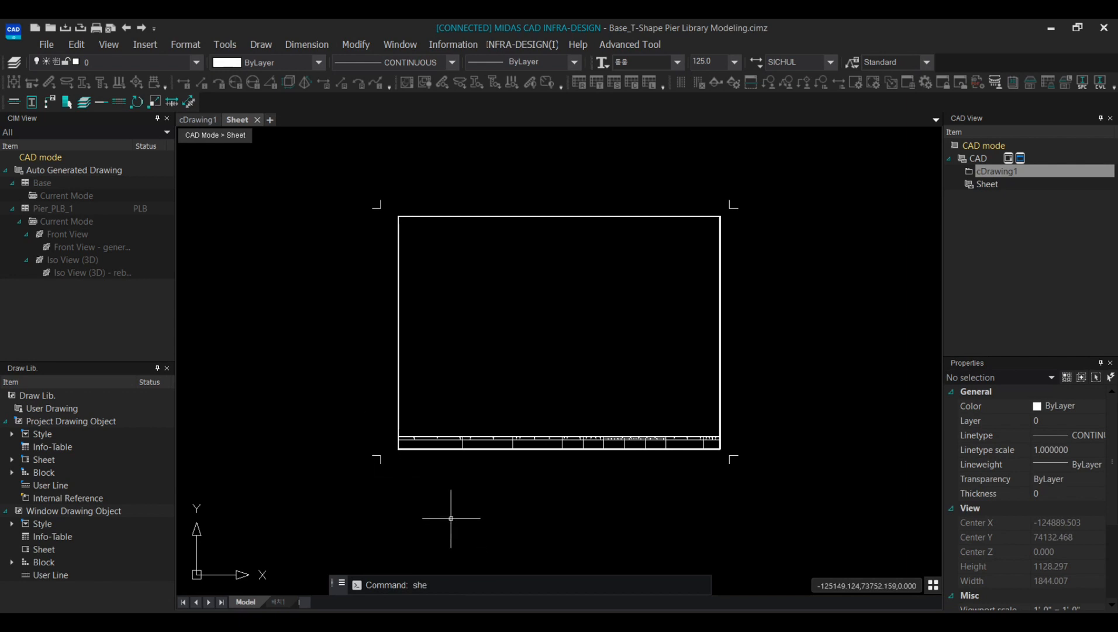
text(et)
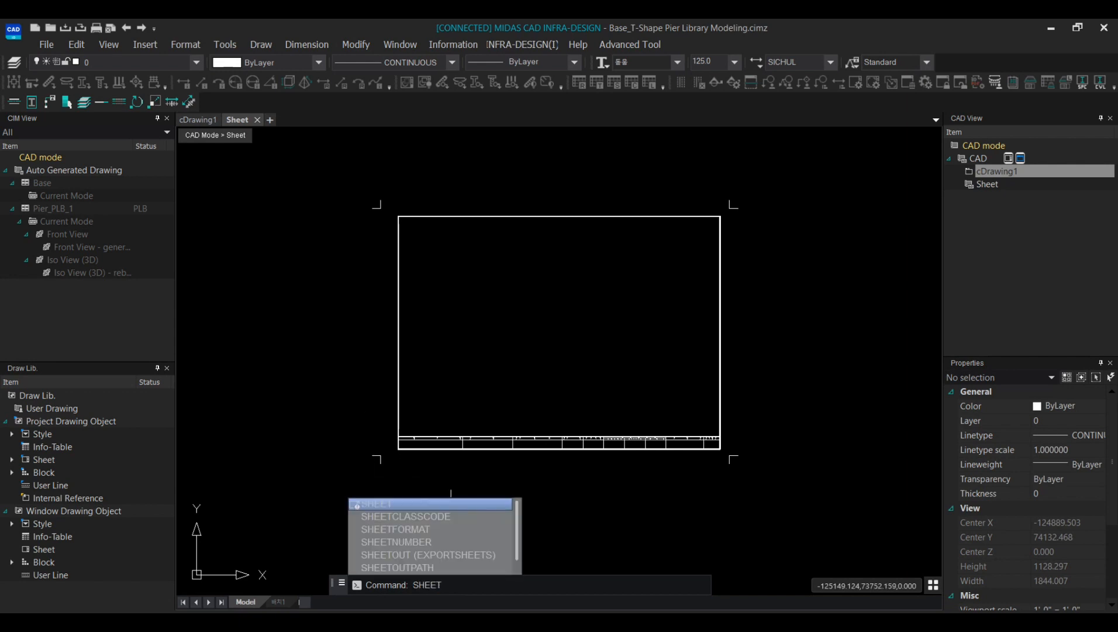
key(Return)
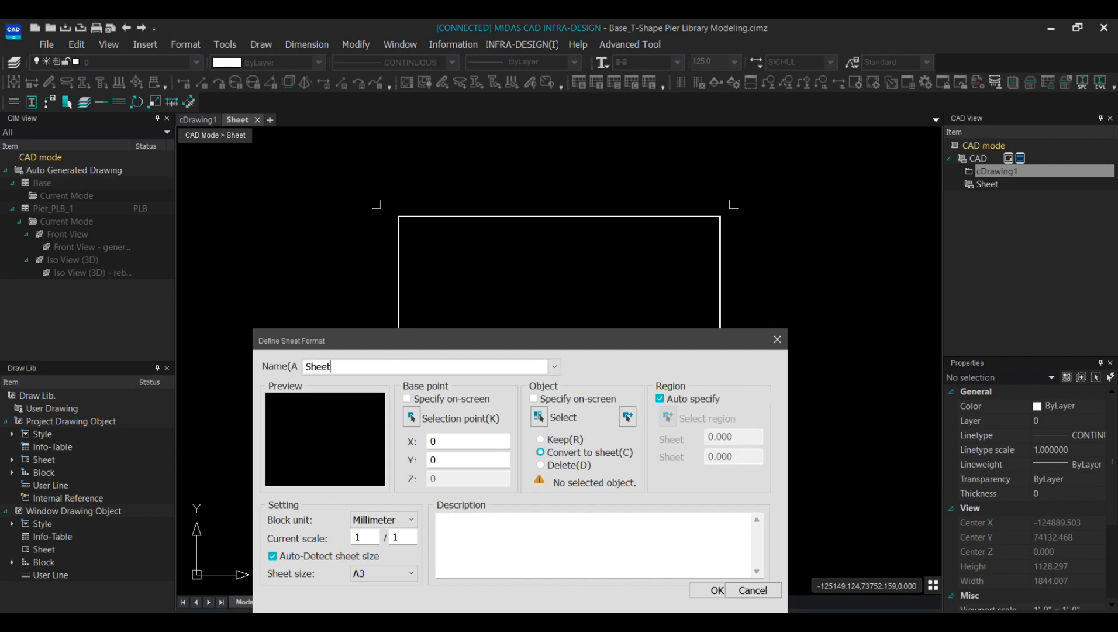
drag(578, 340, 595, 278)
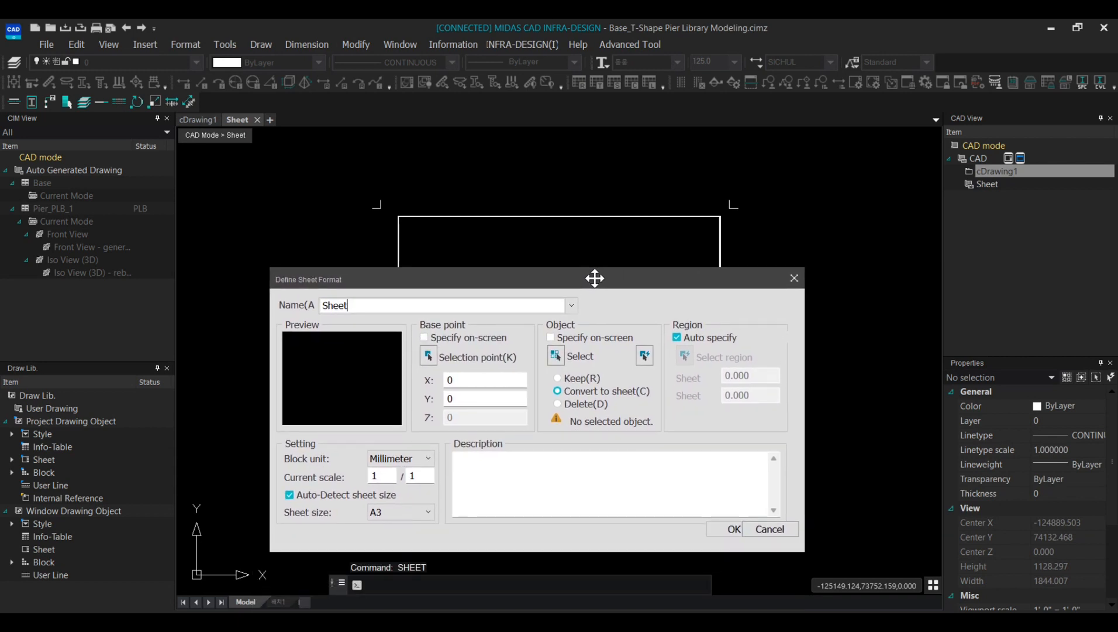
click(557, 355)
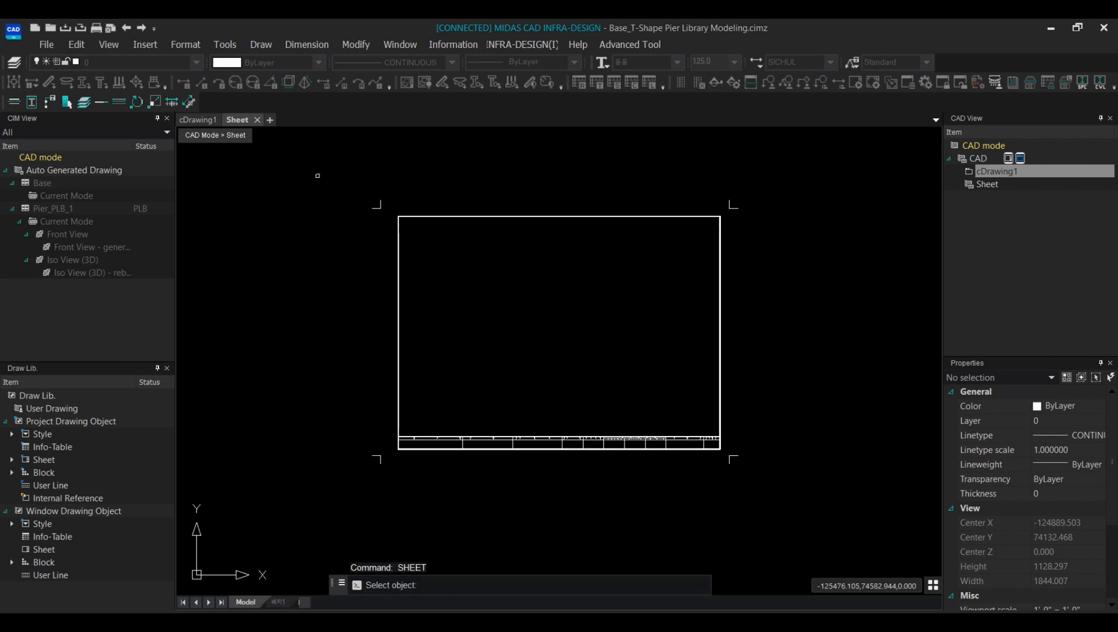
drag(318, 175, 785, 482)
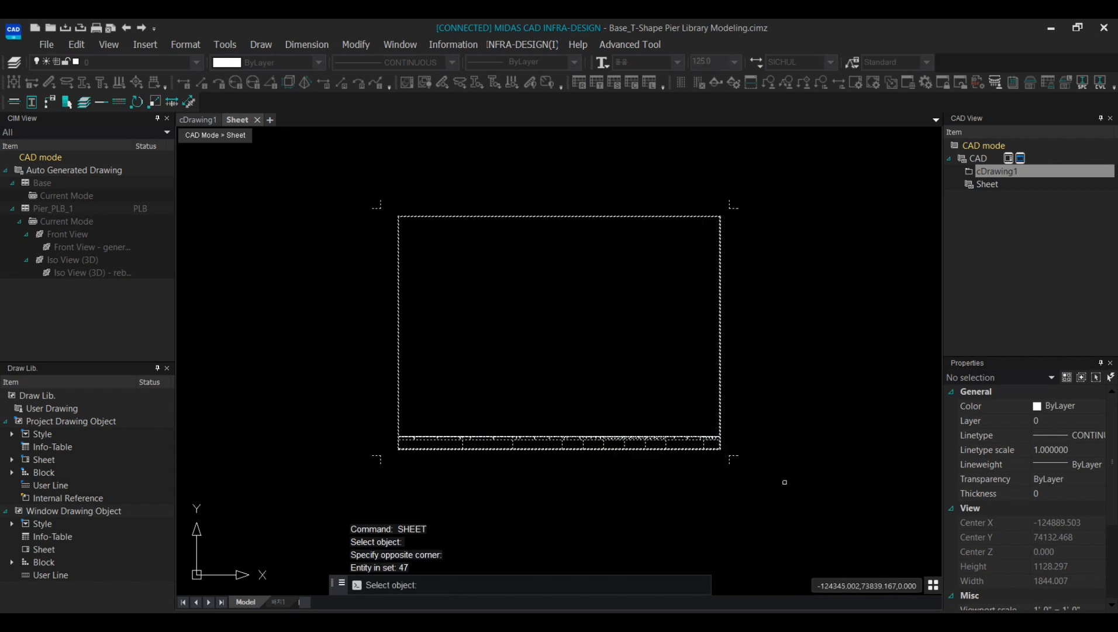
key(Return)
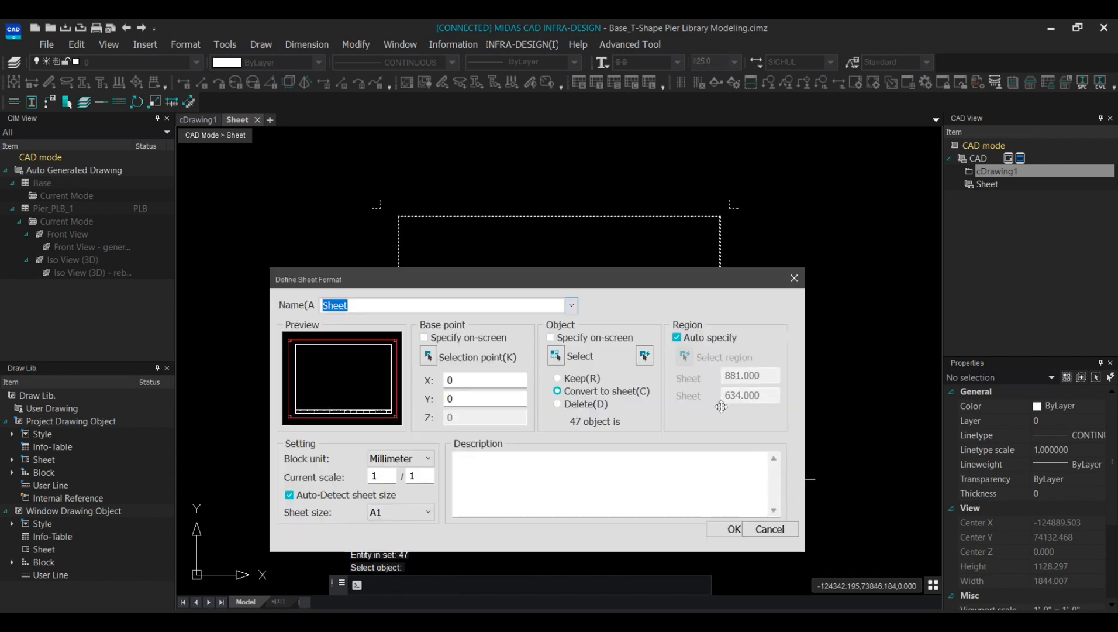
Specify the sheet region manually as 841 by 594 between opposite corner marks, create the format, and expand Sheet to its A-100 entry
click(677, 338)
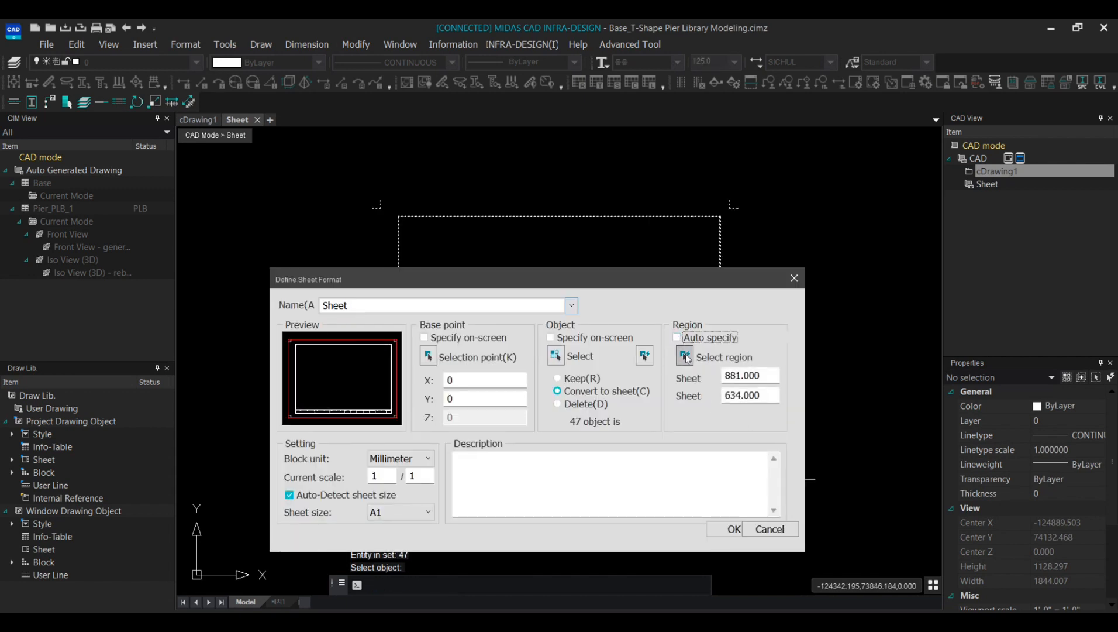
click(685, 356)
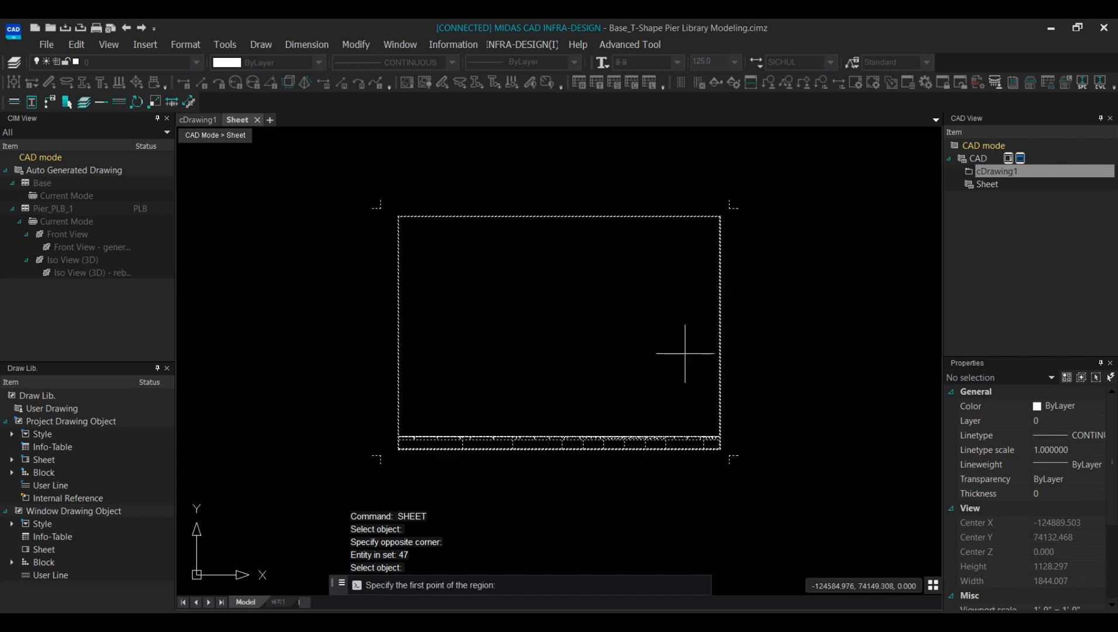
click(381, 455)
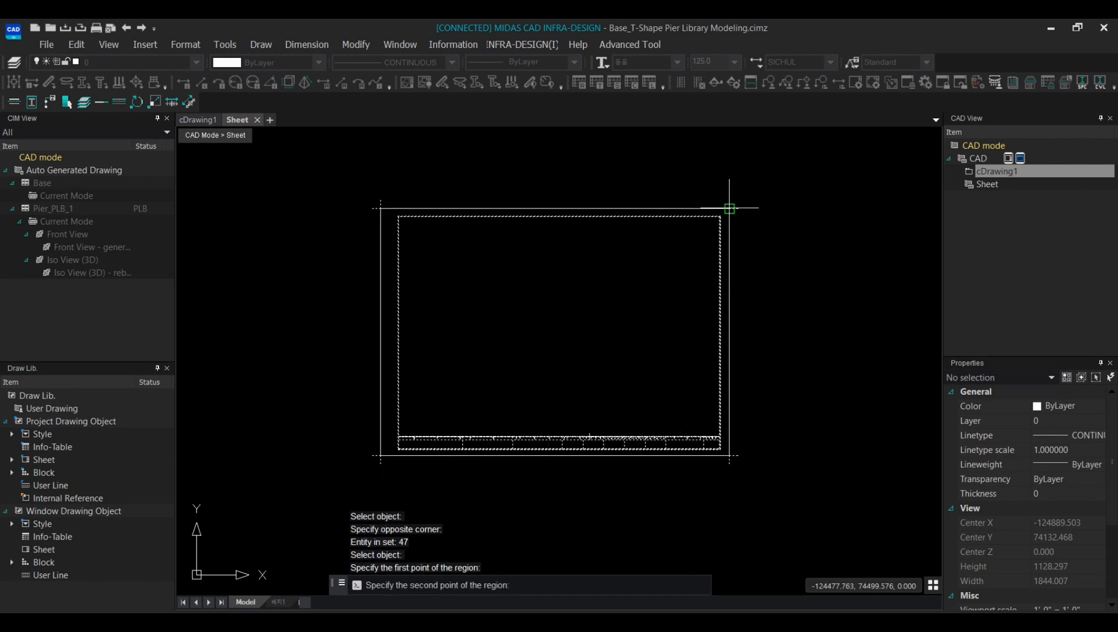
click(734, 207)
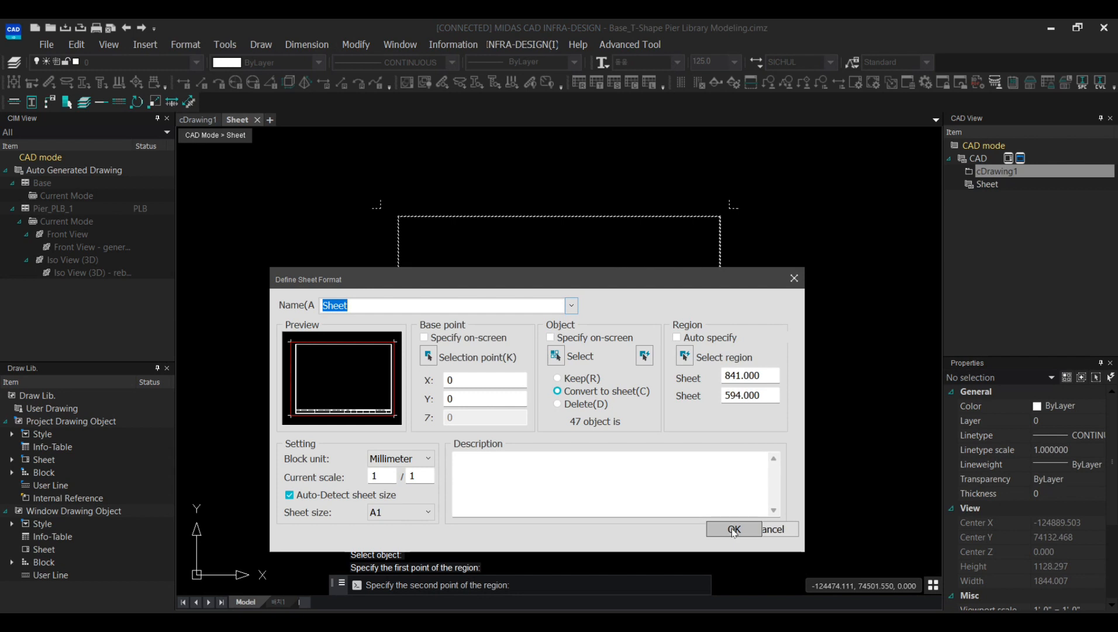
click(734, 529)
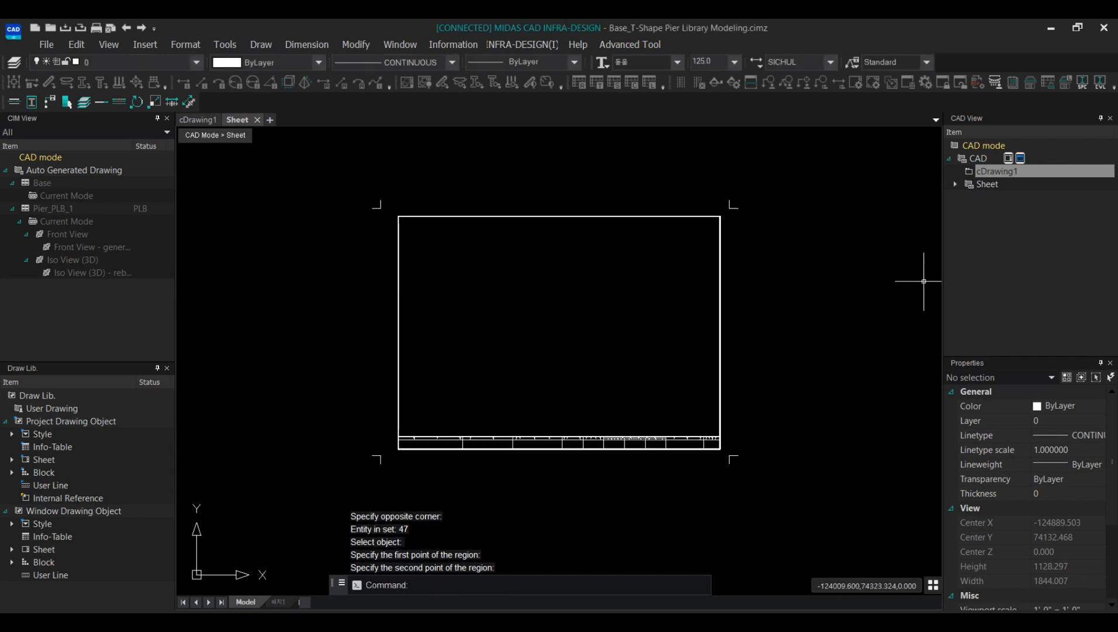
double_click(988, 185)
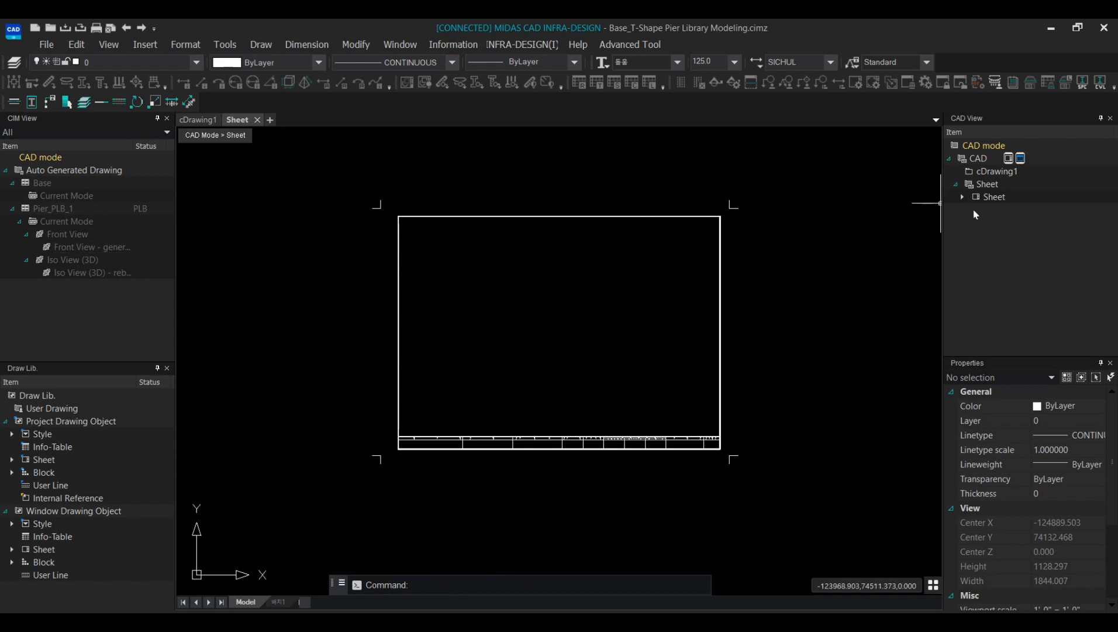
double_click(992, 197)
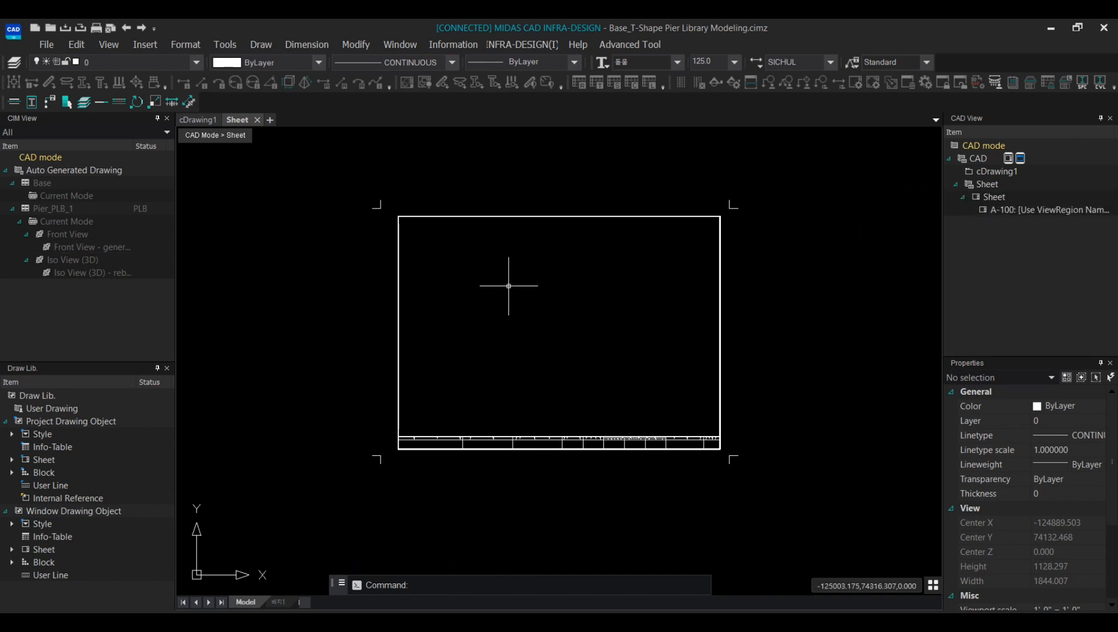
Insert the pier's Front View onto the sheet and move it with its view region down inside the frame
scroll(512, 315, up, 2)
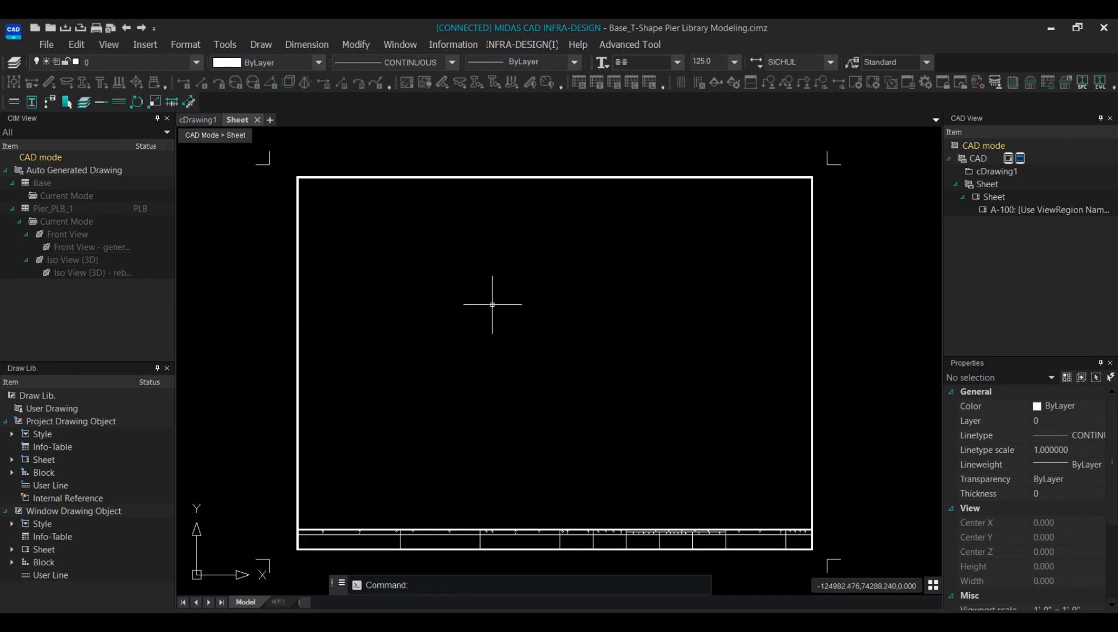
drag(69, 236, 198, 258)
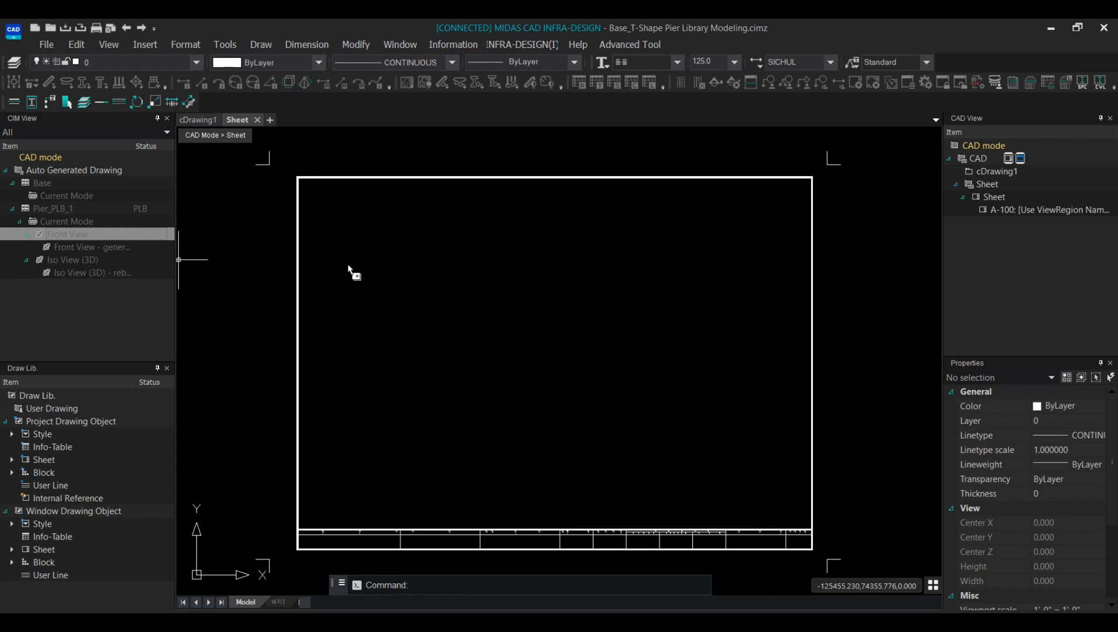
drag(369, 255, 370, 245)
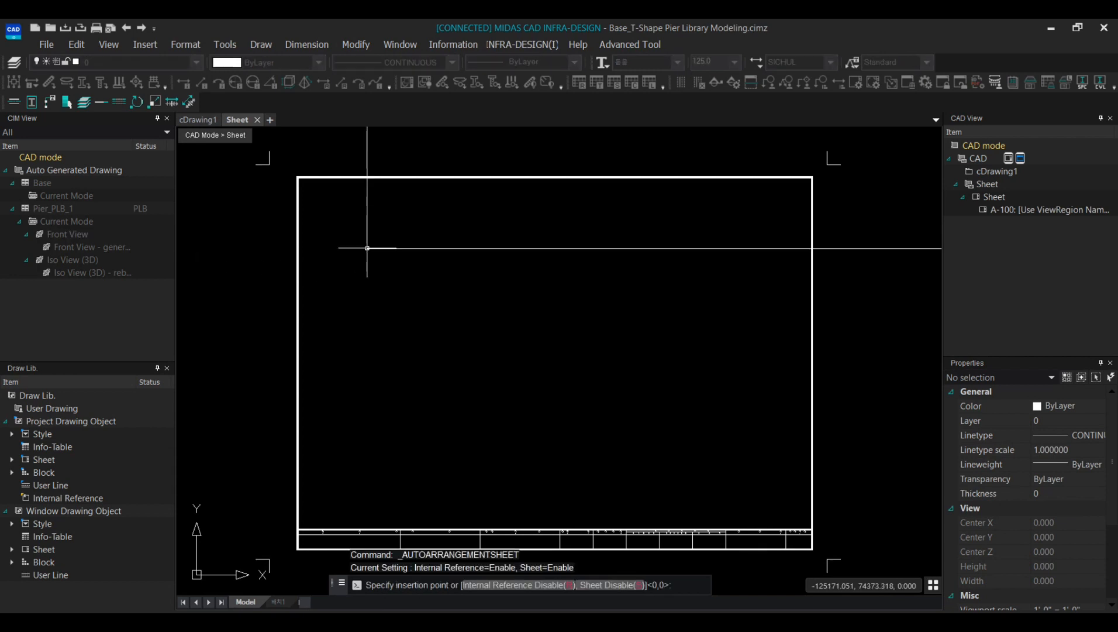
click(321, 343)
click(449, 350)
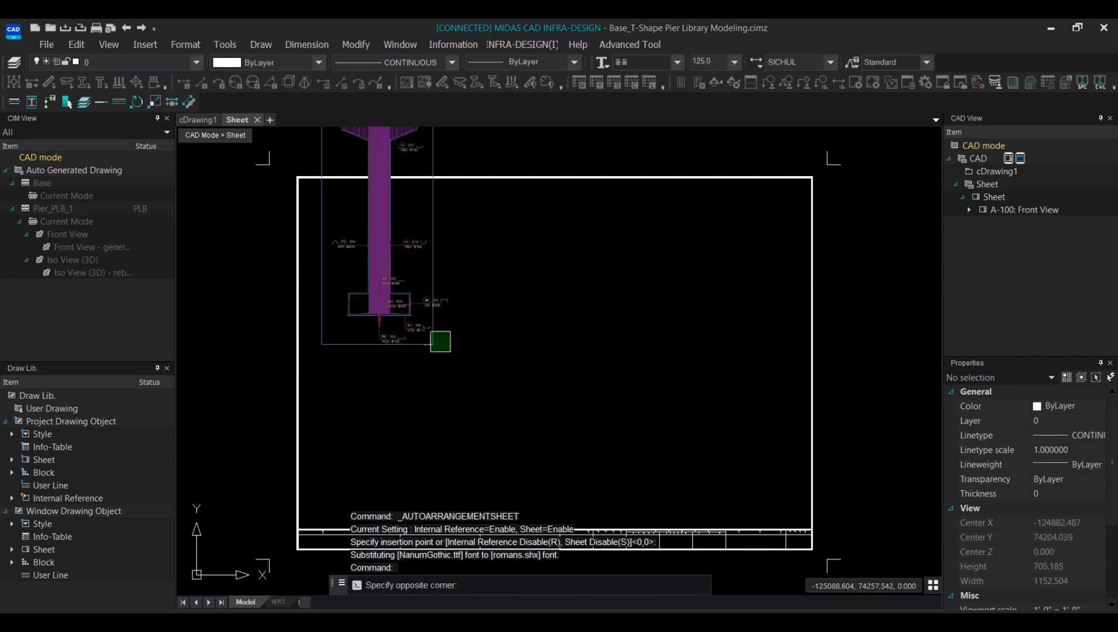
click(409, 318)
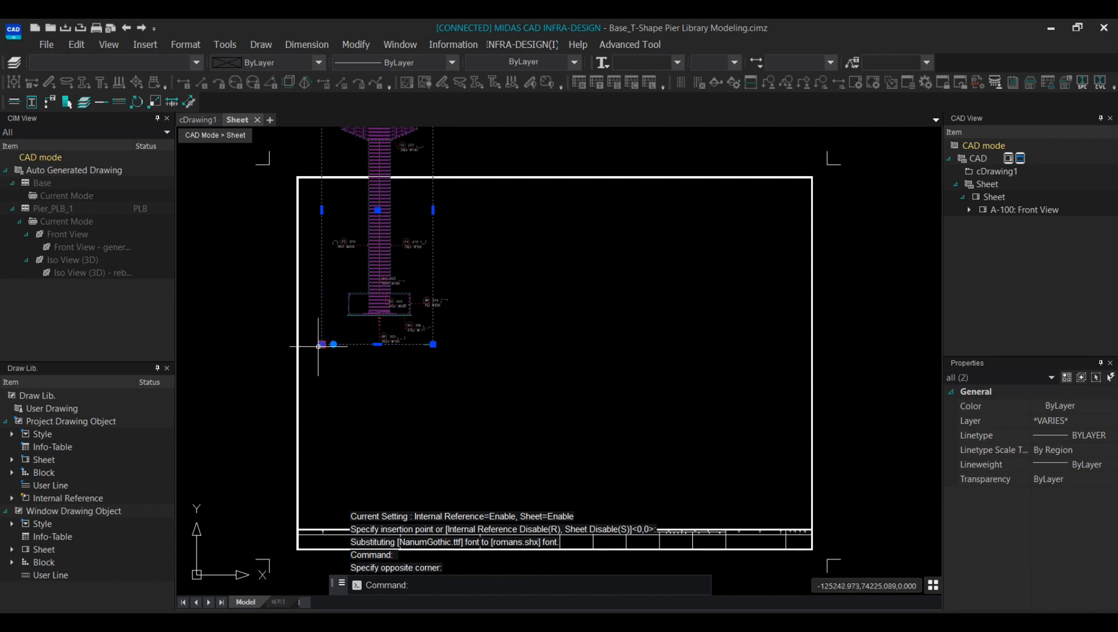
click(321, 344)
click(322, 447)
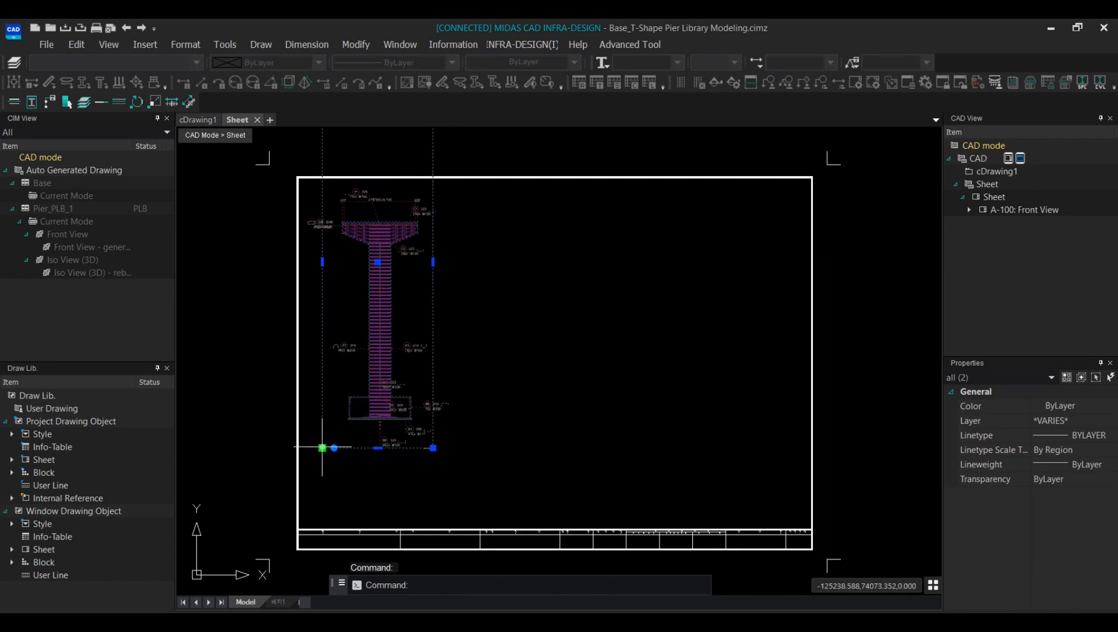
Shrink the Front View's view region by lowering its upper edge to just inside the sheet frame
scroll(457, 449, down, 3)
scroll(445, 339, up, 3)
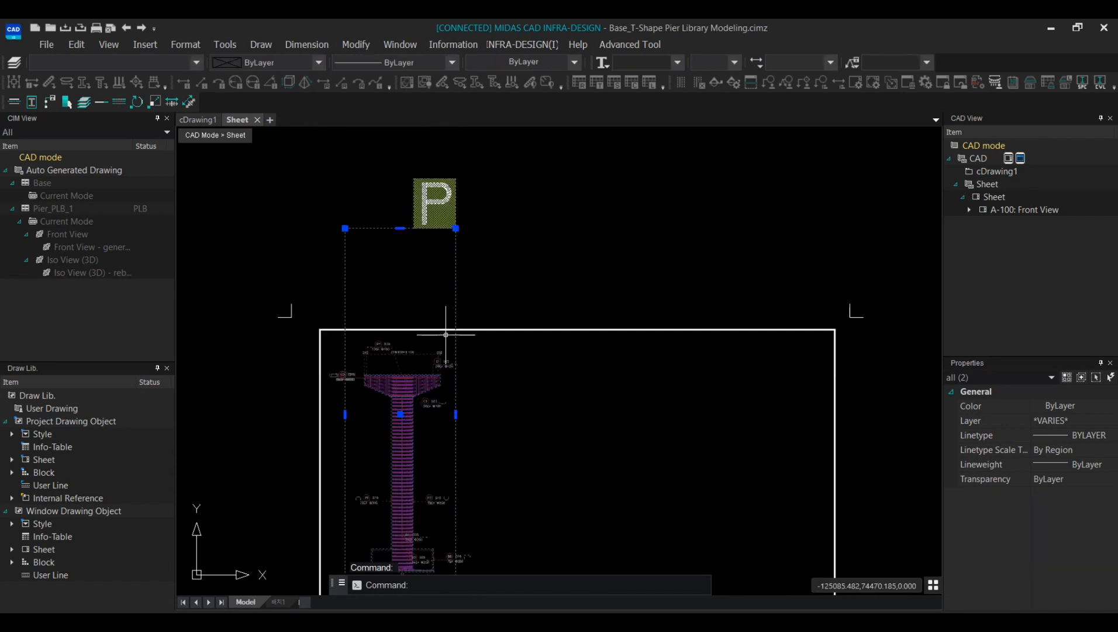
click(456, 228)
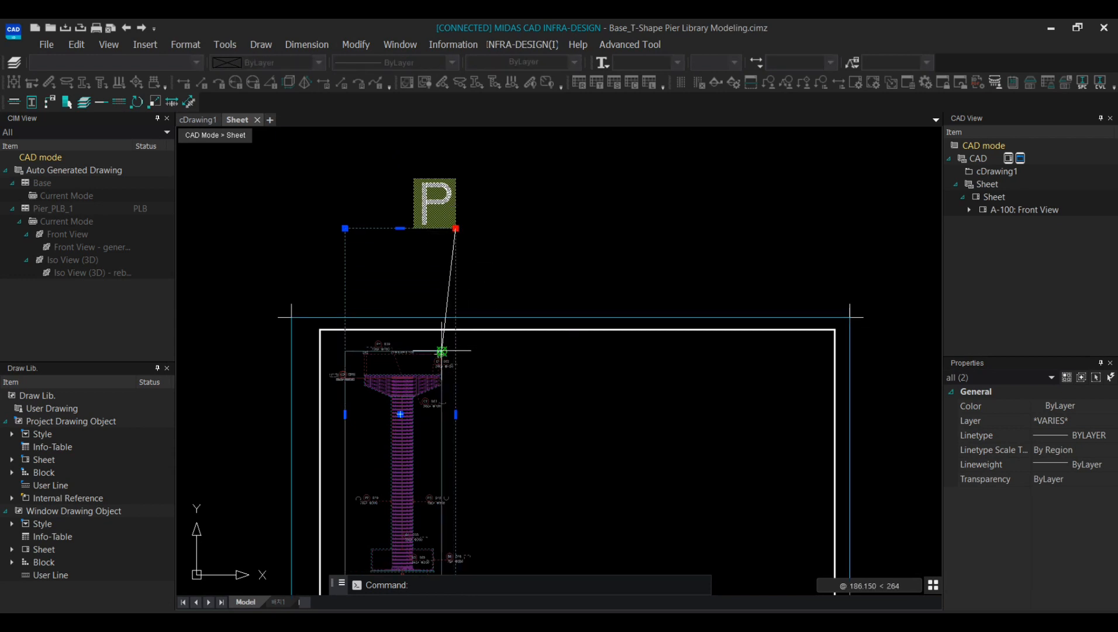
scroll(443, 351, up, 3)
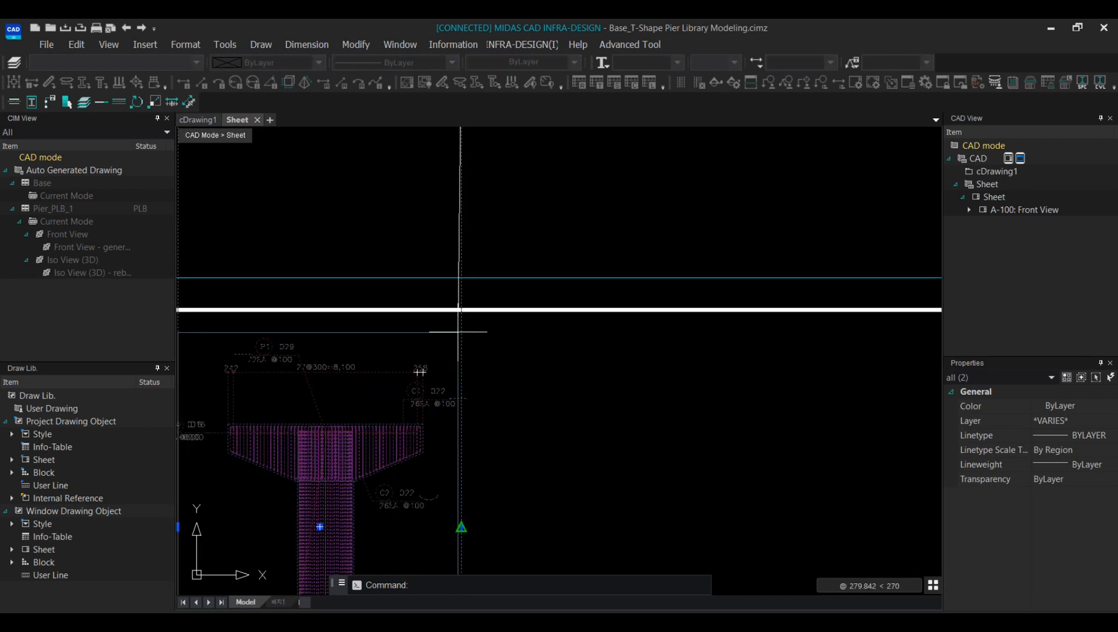
scroll(459, 331, down, 5)
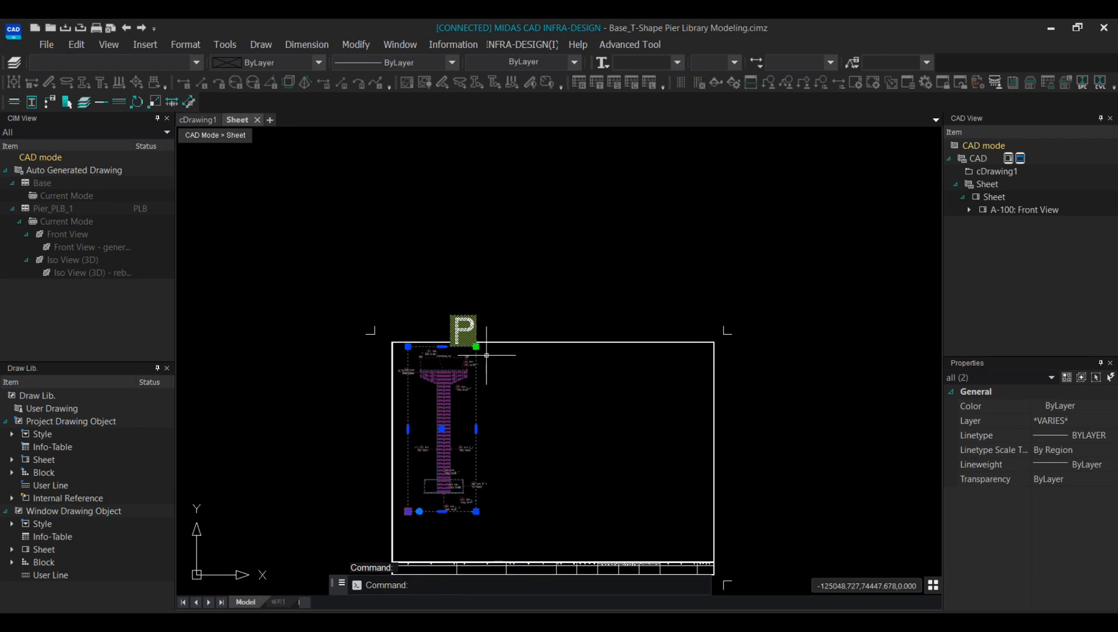
scroll(486, 355, up, 2)
key(Escape)
middle_drag(512, 388, 529, 313)
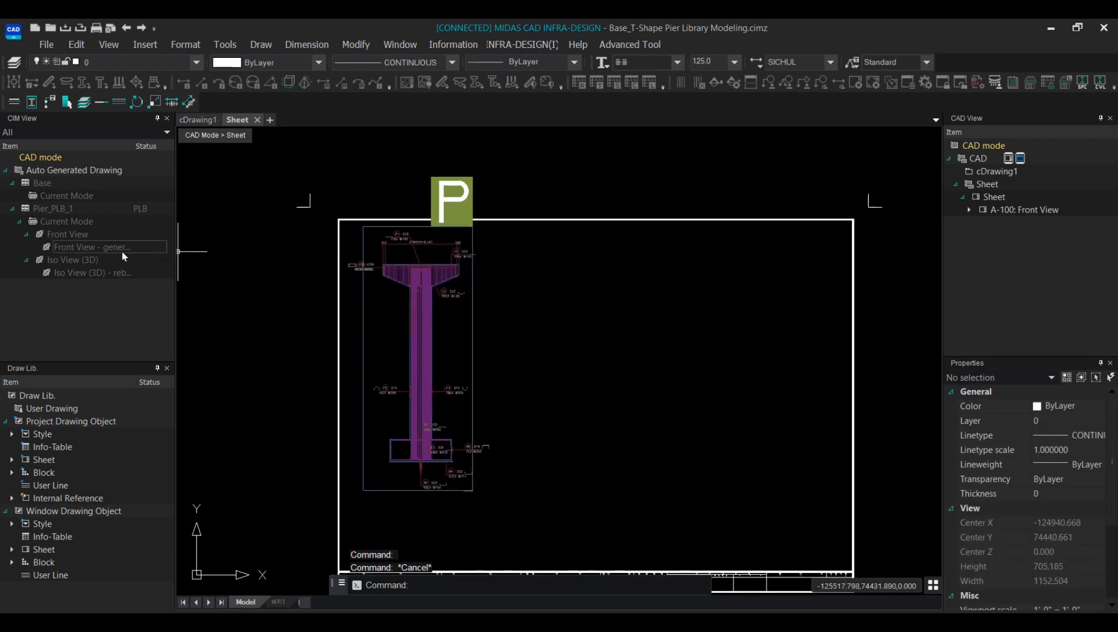
Insert the general Front View and the Iso View (3D) rebar view side by side, to the right of the first Front View
drag(114, 257, 538, 356)
drag(586, 399, 585, 400)
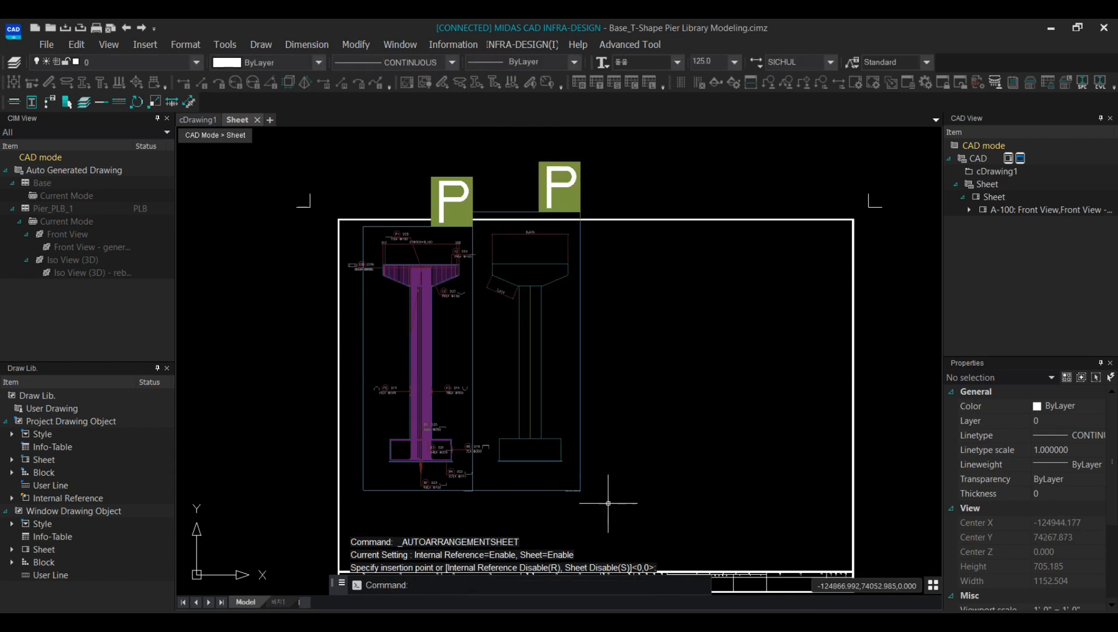
drag(111, 273, 587, 493)
middle_drag(761, 492, 614, 479)
key(Escape)
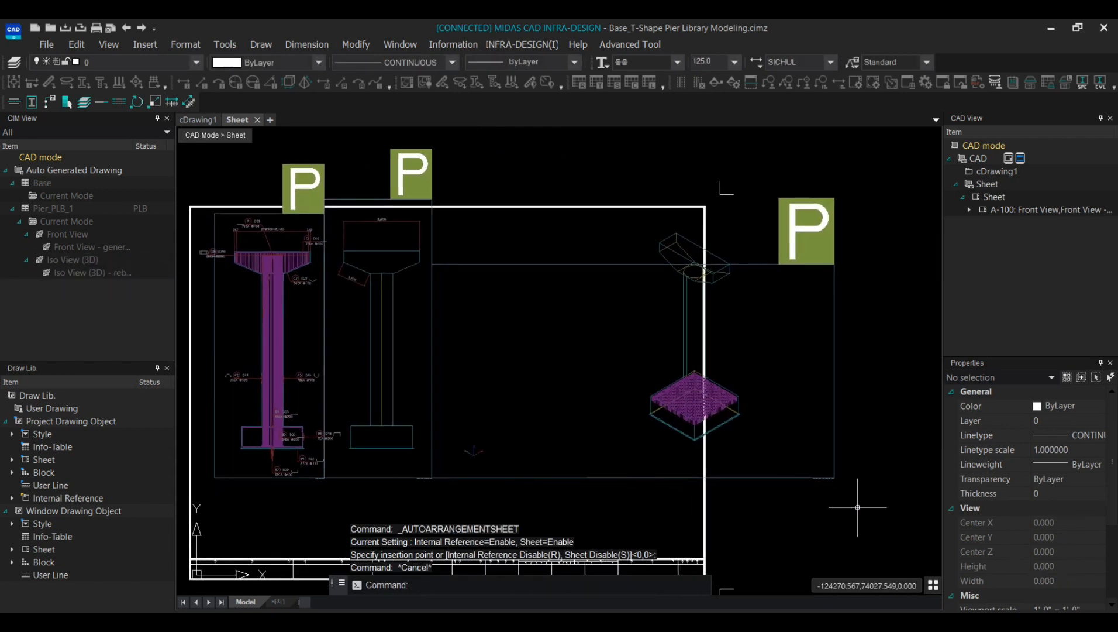
Narrow the Iso View (3D) view region from its right edge and move the region over the isometric pier
click(858, 508)
click(811, 473)
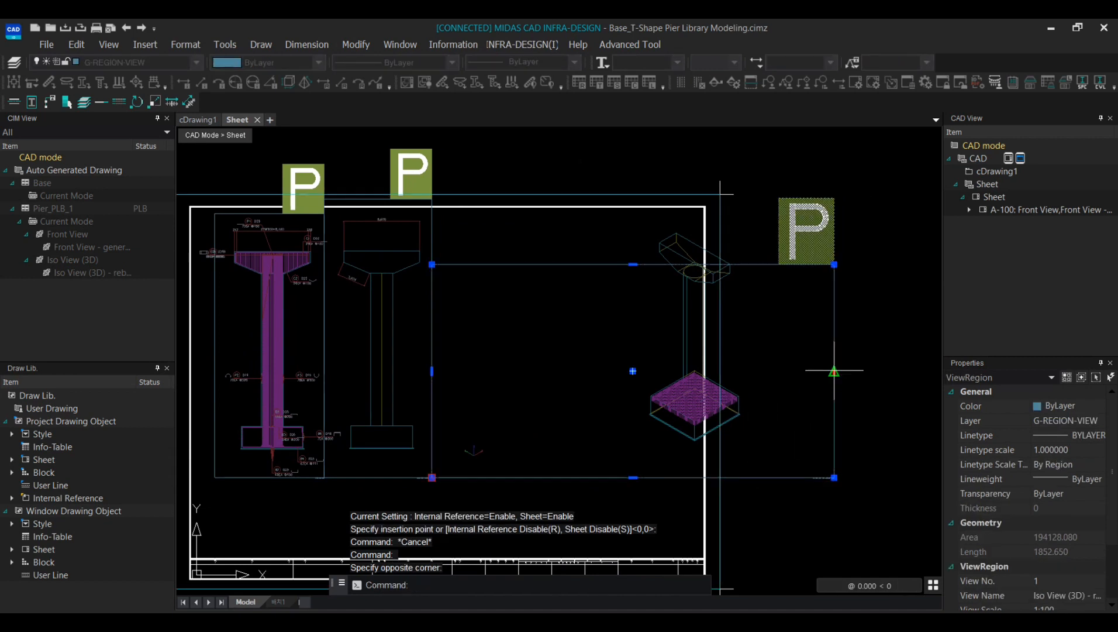
drag(838, 370, 657, 371)
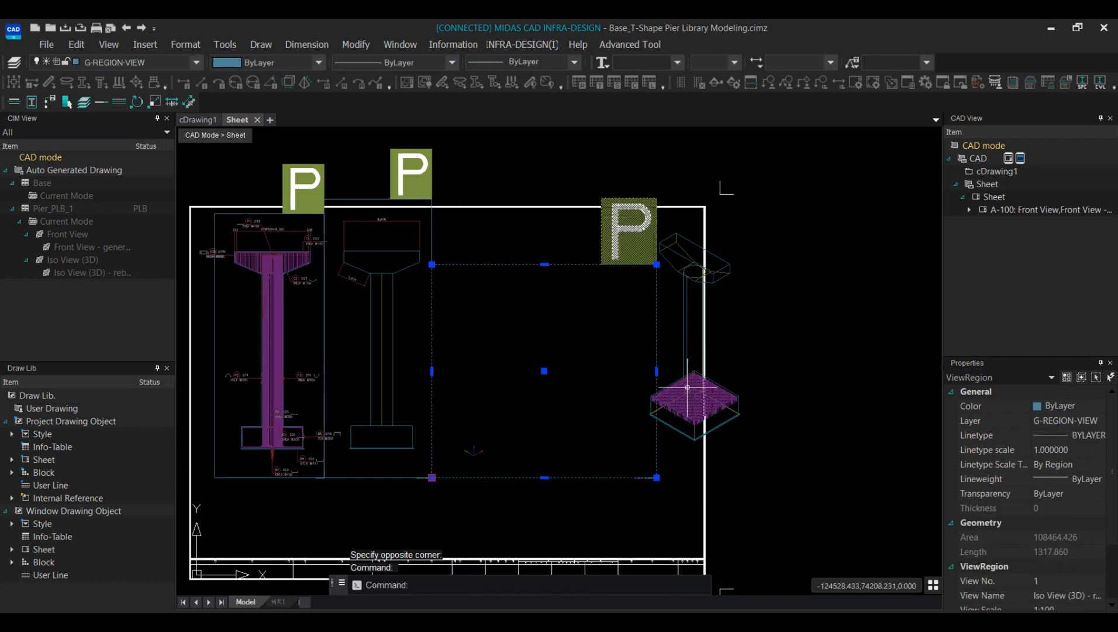
drag(547, 378, 681, 378)
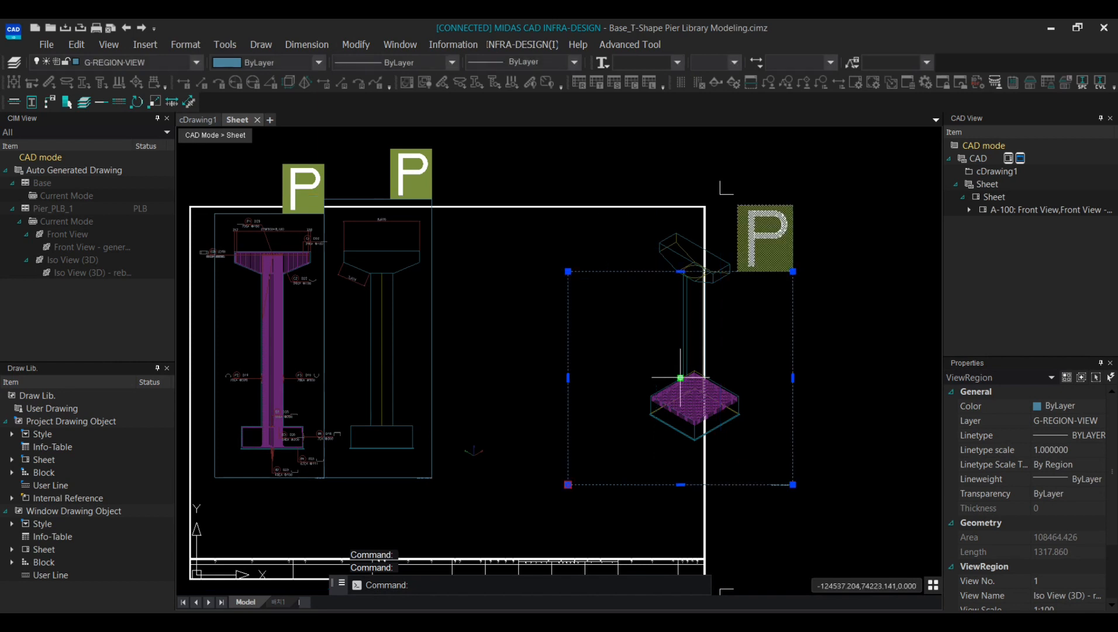
click(568, 484)
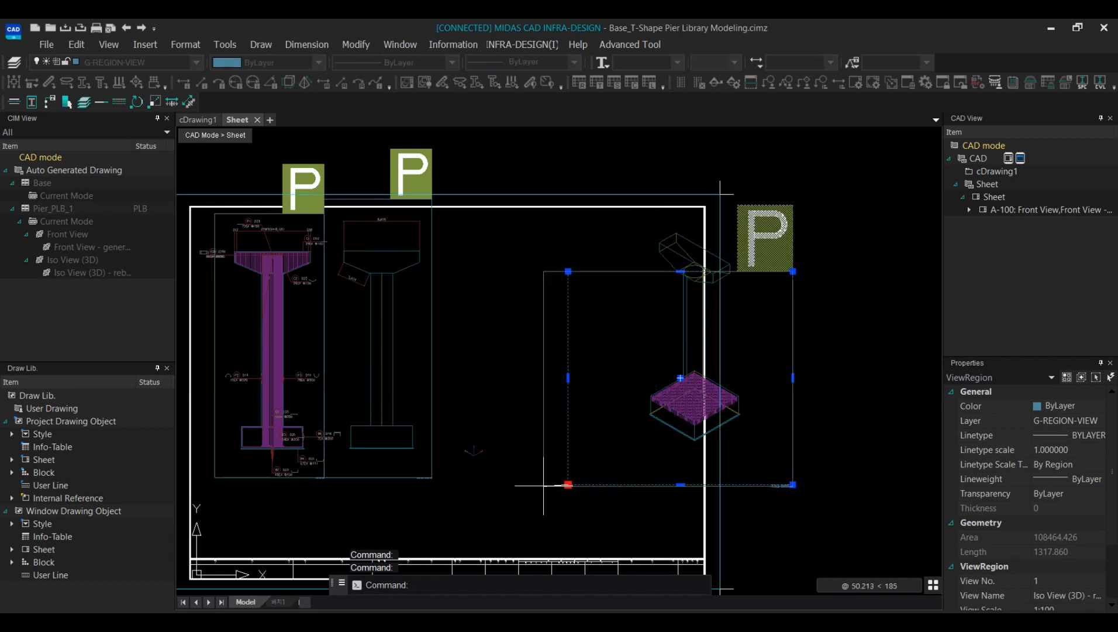
key(Escape)
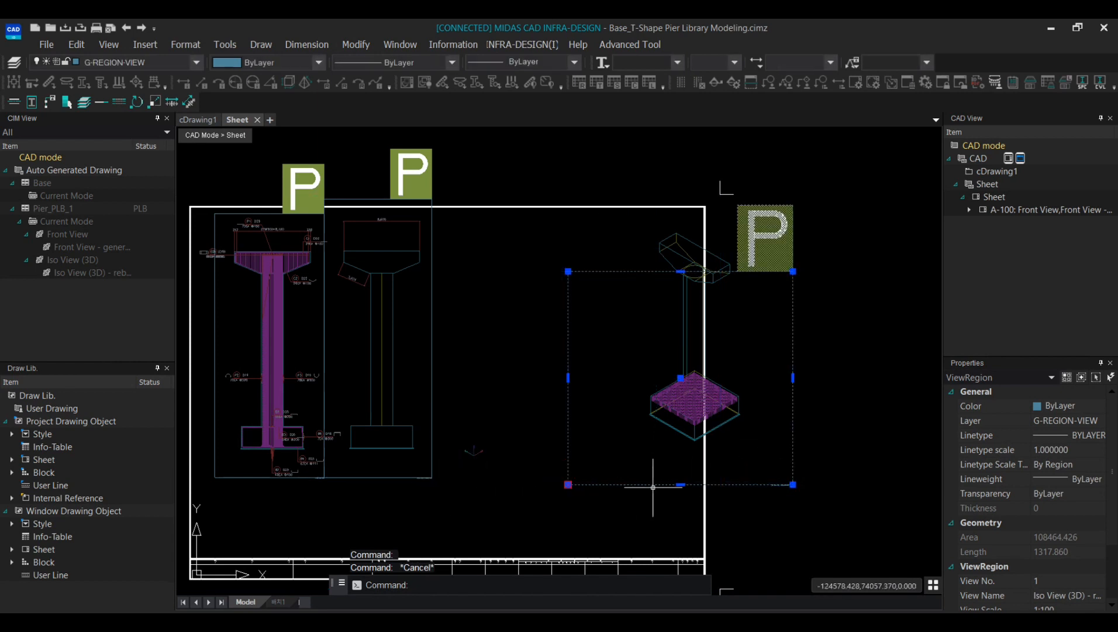
key(Return)
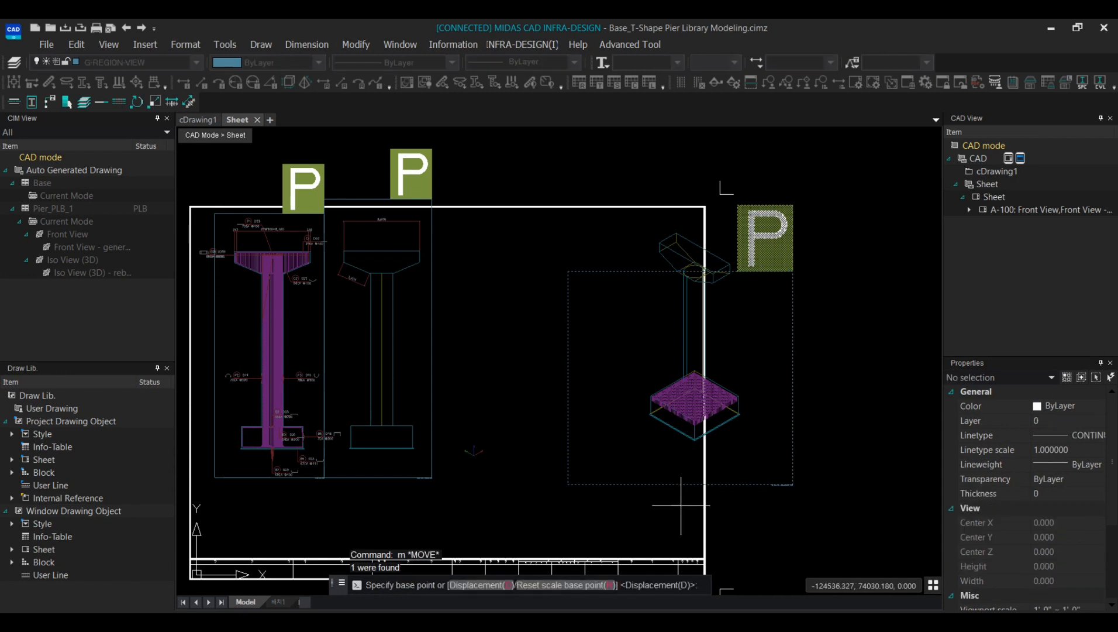
key(Escape)
click(810, 489)
click(725, 398)
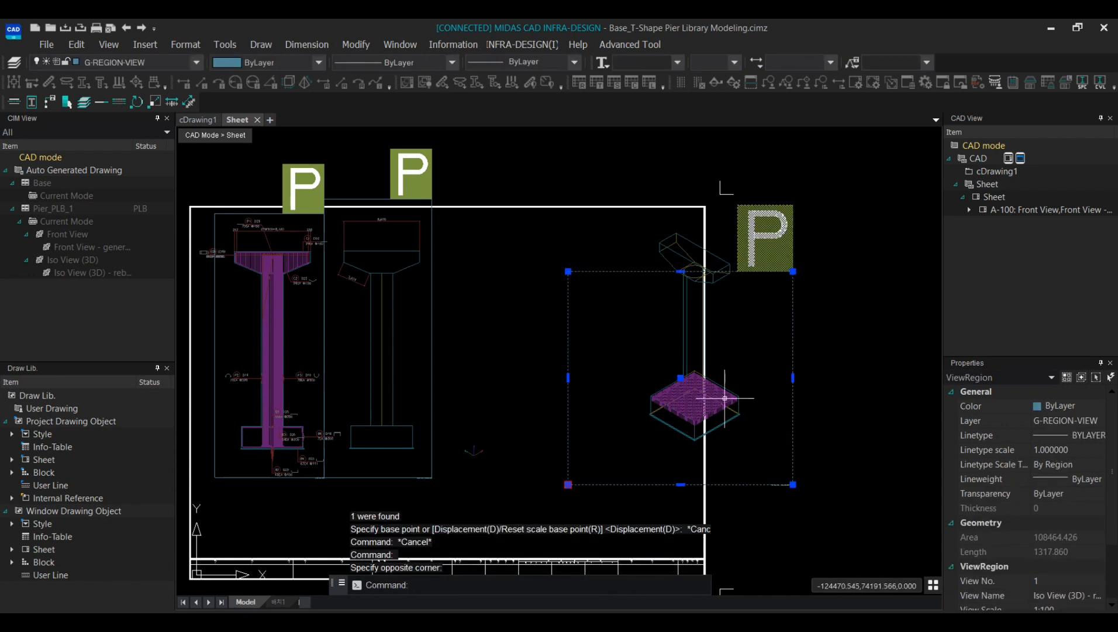
click(568, 272)
key(Escape)
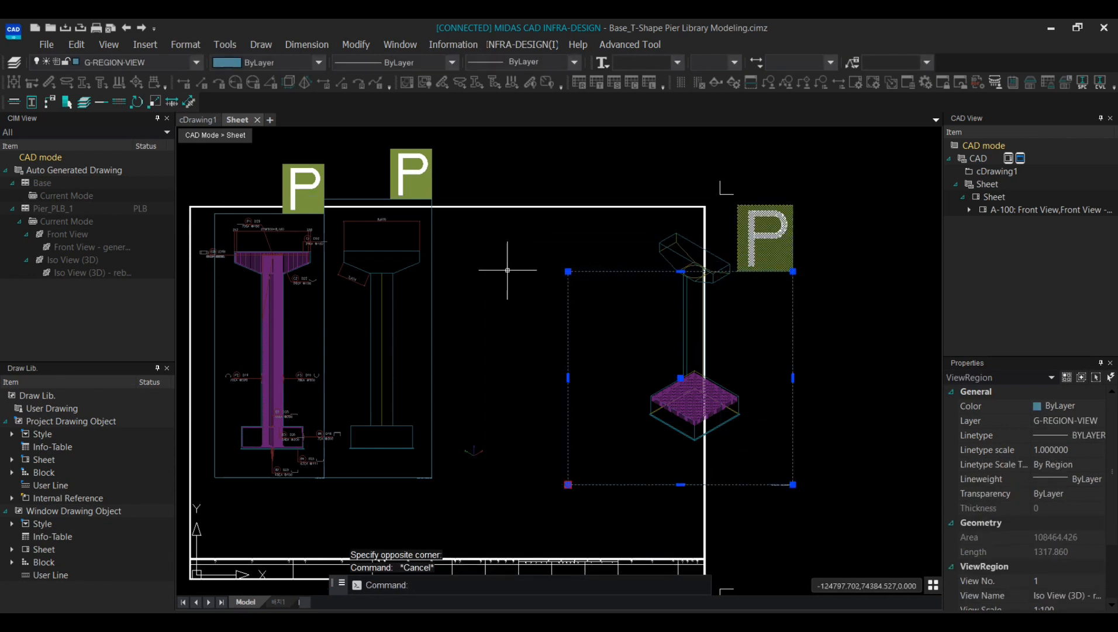
Try to move the Iso View (3D) view region against the second Front View's region, and undo the last view edits
click(679, 379)
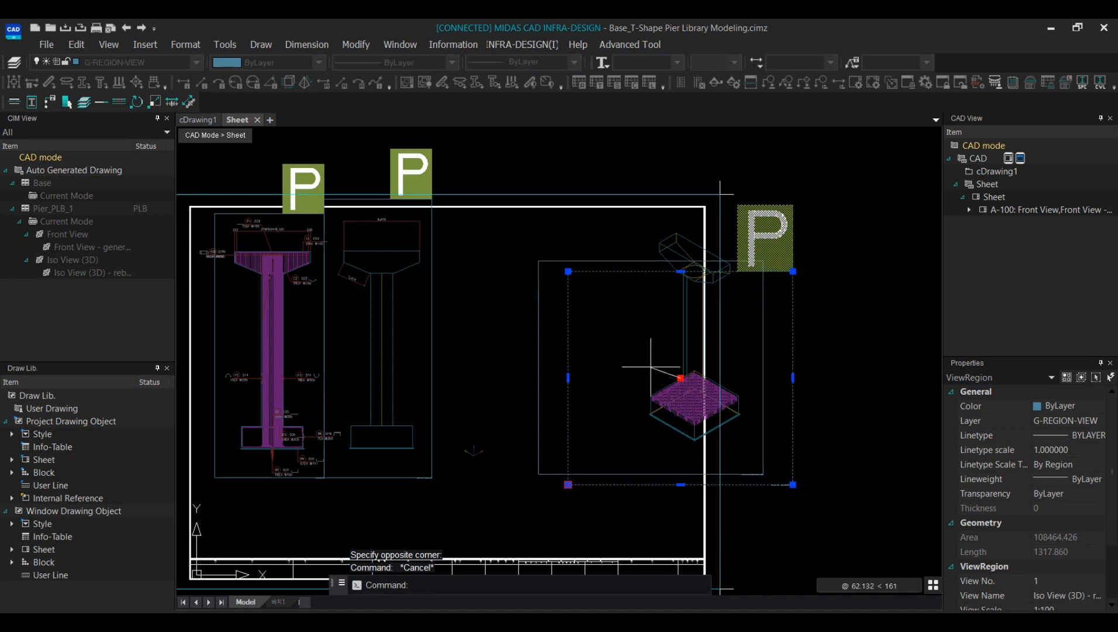
click(548, 372)
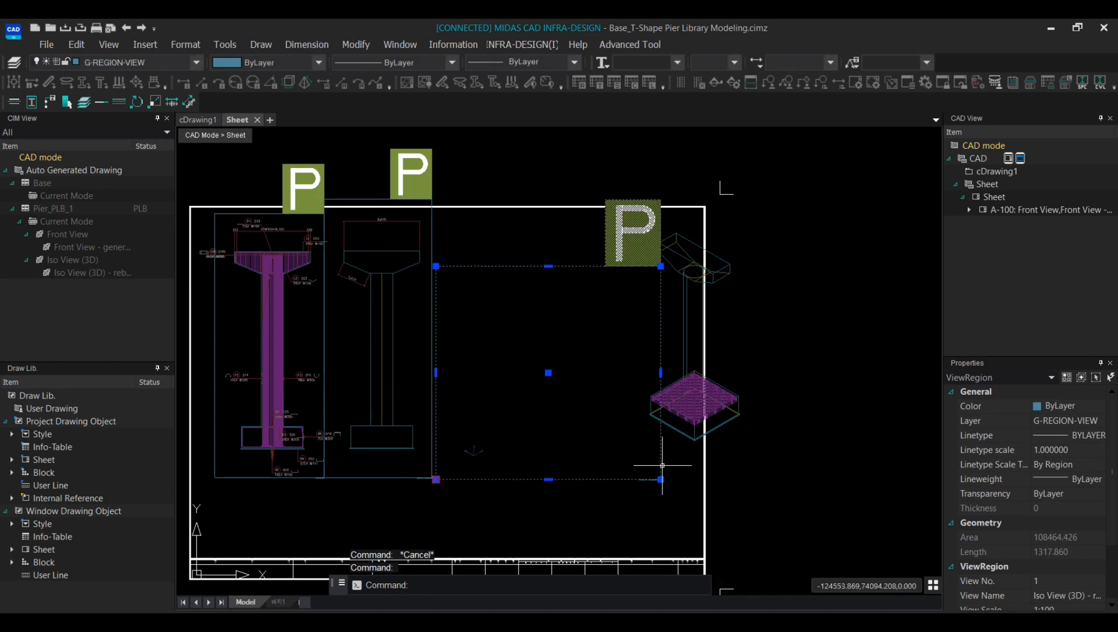
key(Escape)
click(680, 408)
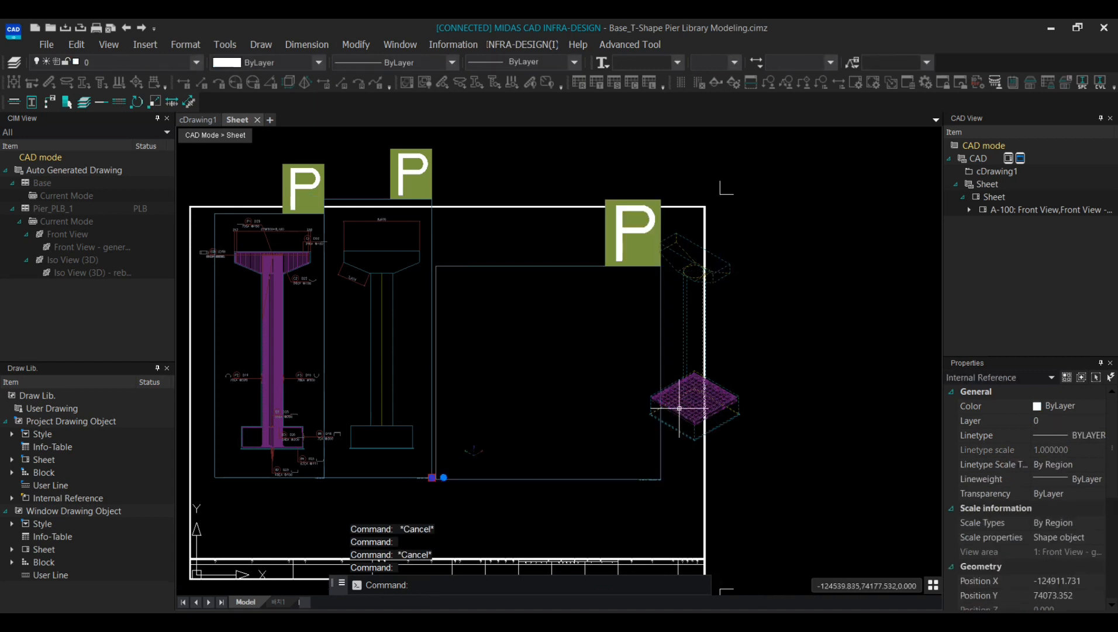
click(444, 477)
key(Escape)
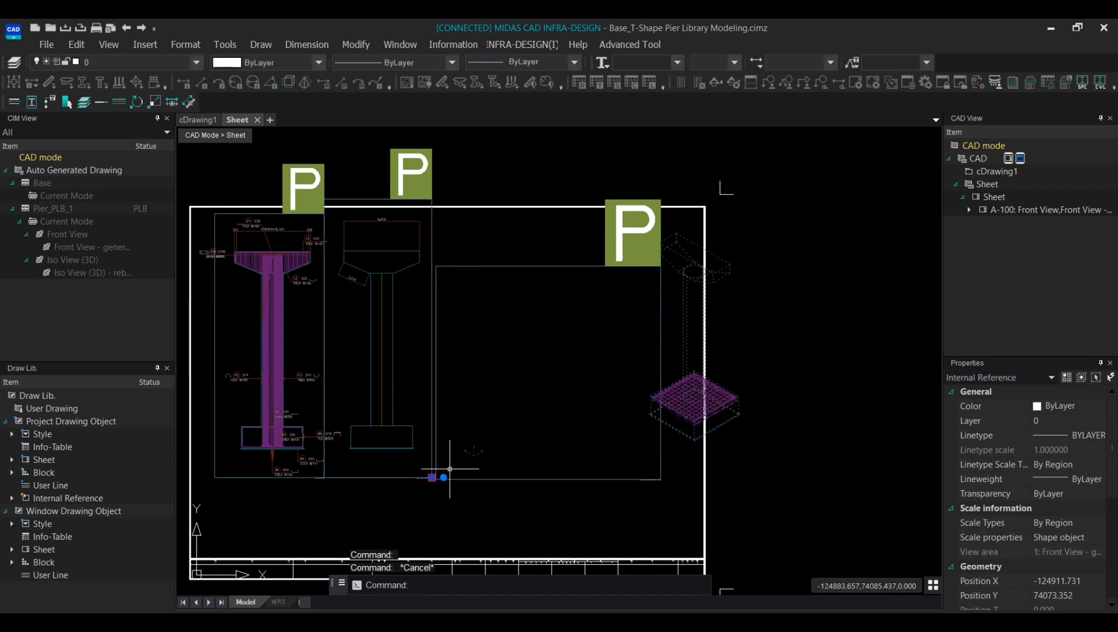
key(Escape)
key(ctrl+z)
key(ctrl+z)
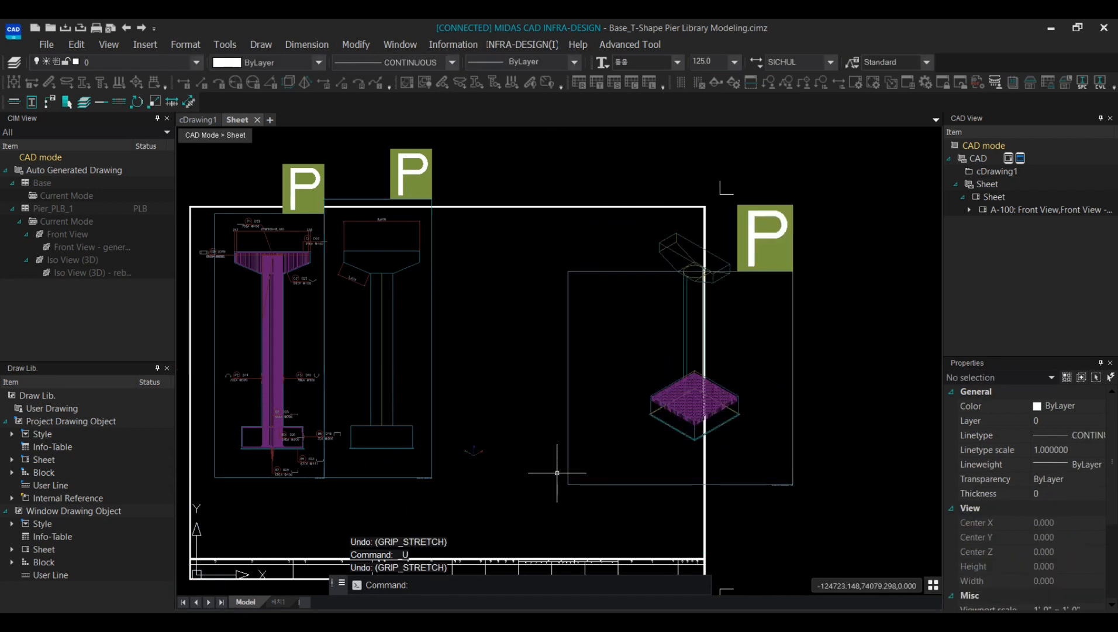
key(ctrl+z)
Delete the Iso View (3D) view region and its isometric pier reference from the sheet
click(608, 471)
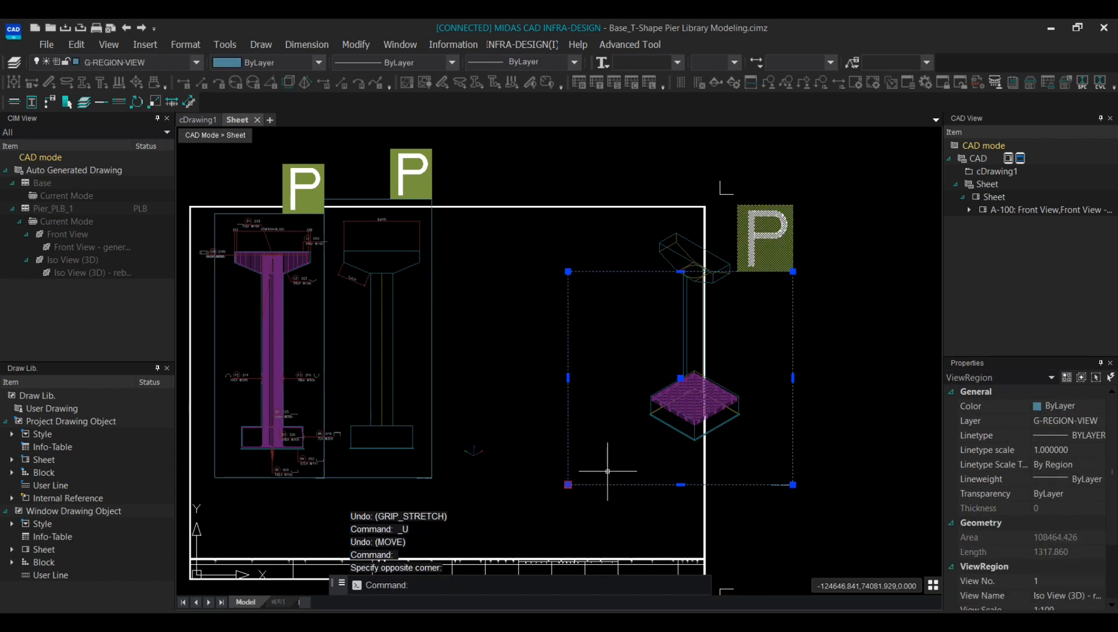
key(Delete)
drag(681, 428, 671, 432)
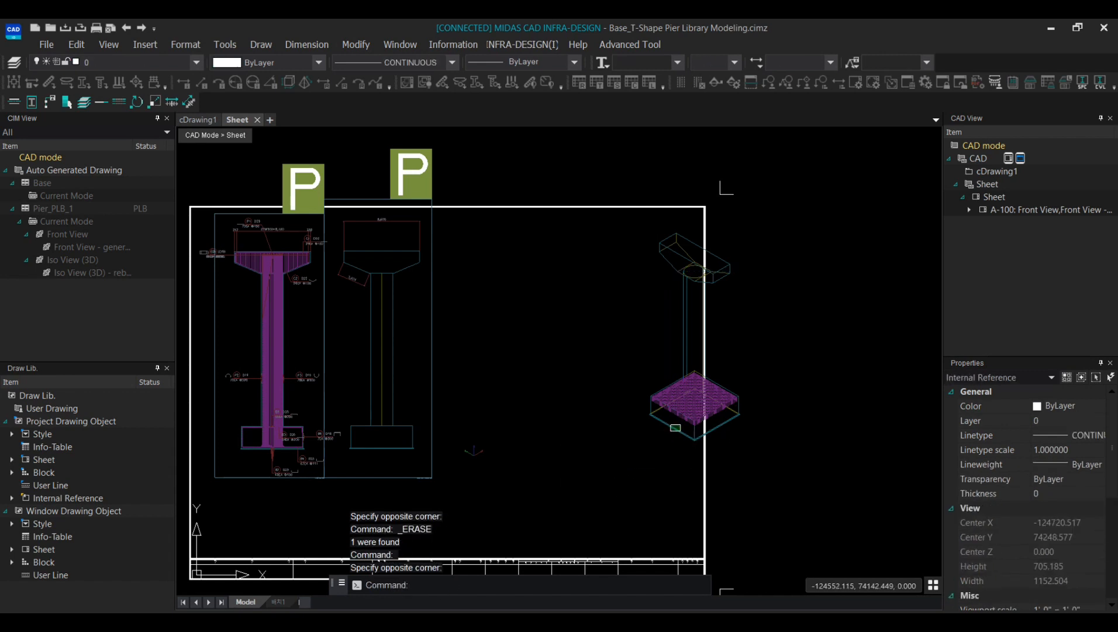
key(Delete)
Insert the Iso View (3D) rebar view at the lower-right corner of the second Front View's region
click(65, 275)
drag(65, 275, 471, 426)
click(432, 477)
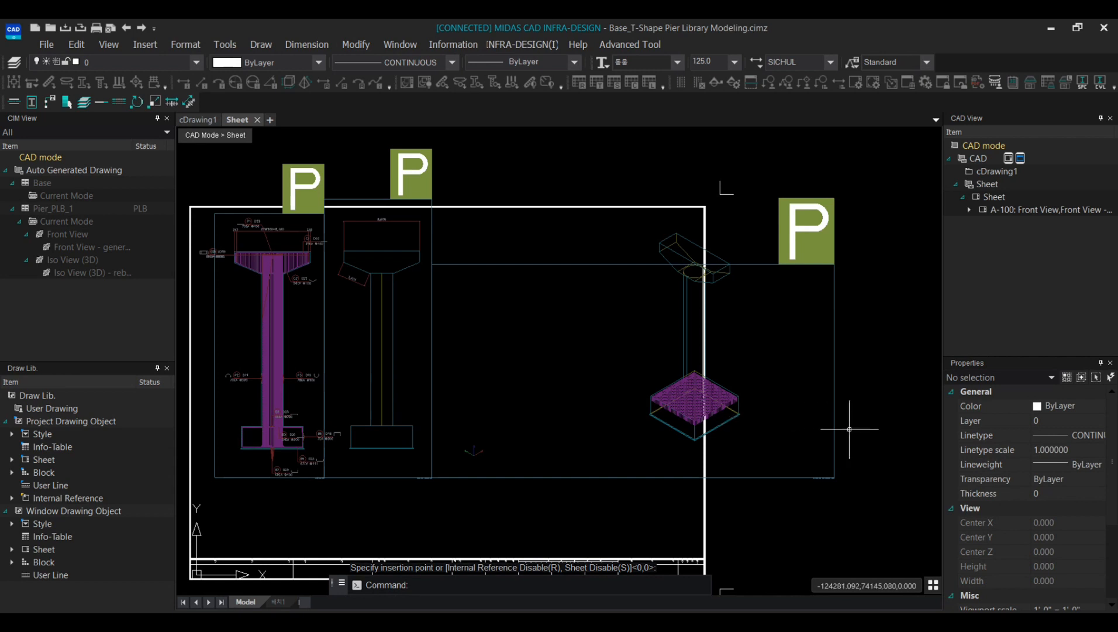
click(682, 406)
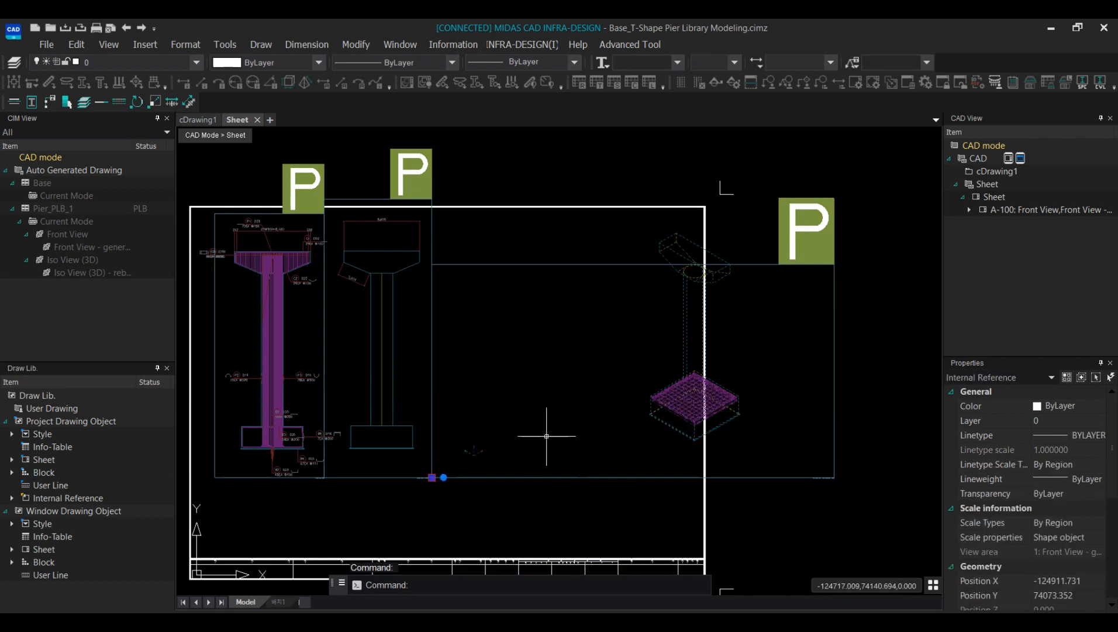
key(Escape)
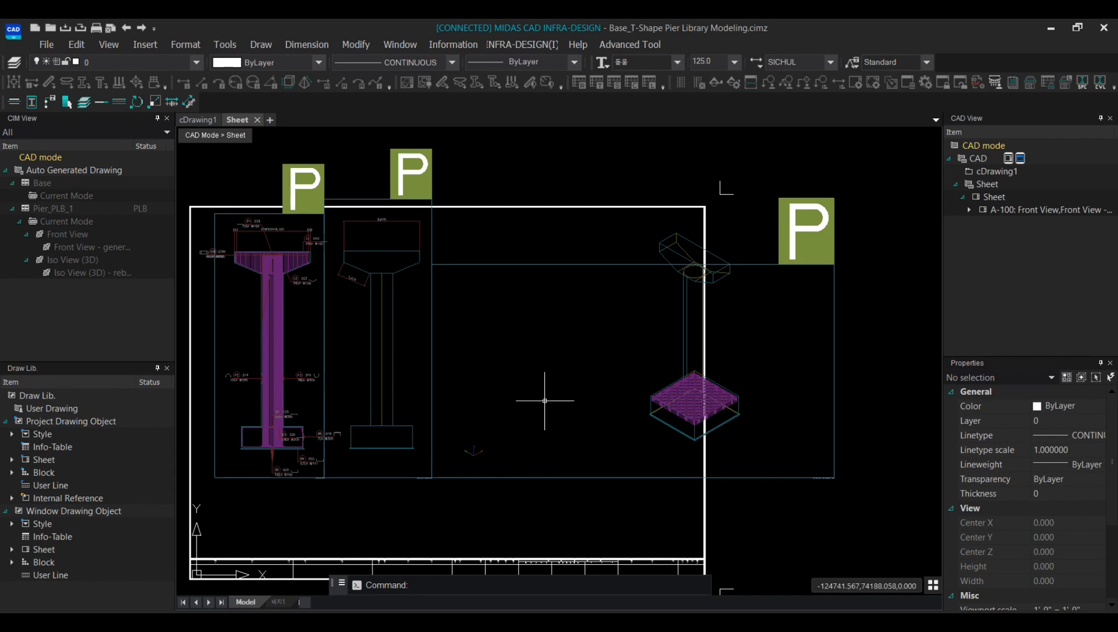
Narrow the Iso View (3D) view region to half its width from its right edge, and delete it with the isometric pier
click(680, 413)
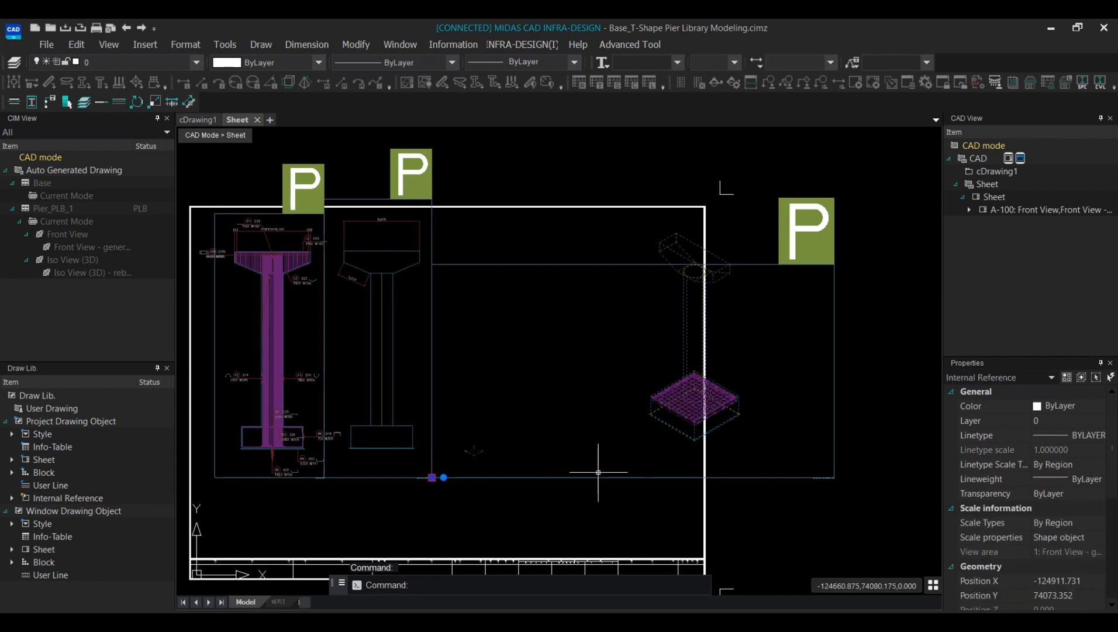
click(839, 459)
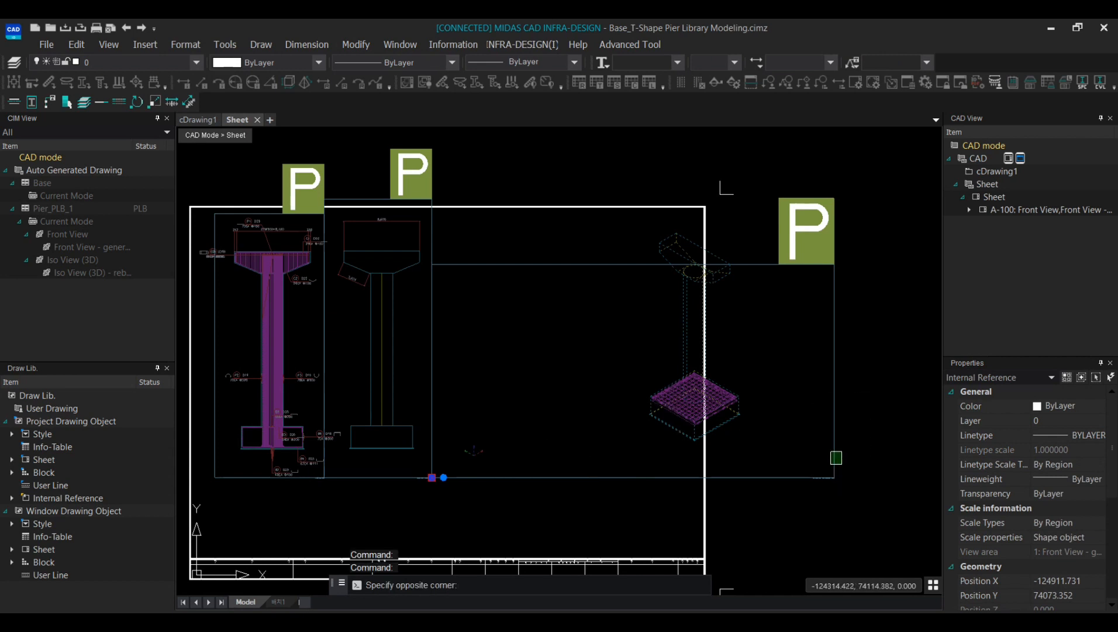
click(836, 480)
click(834, 371)
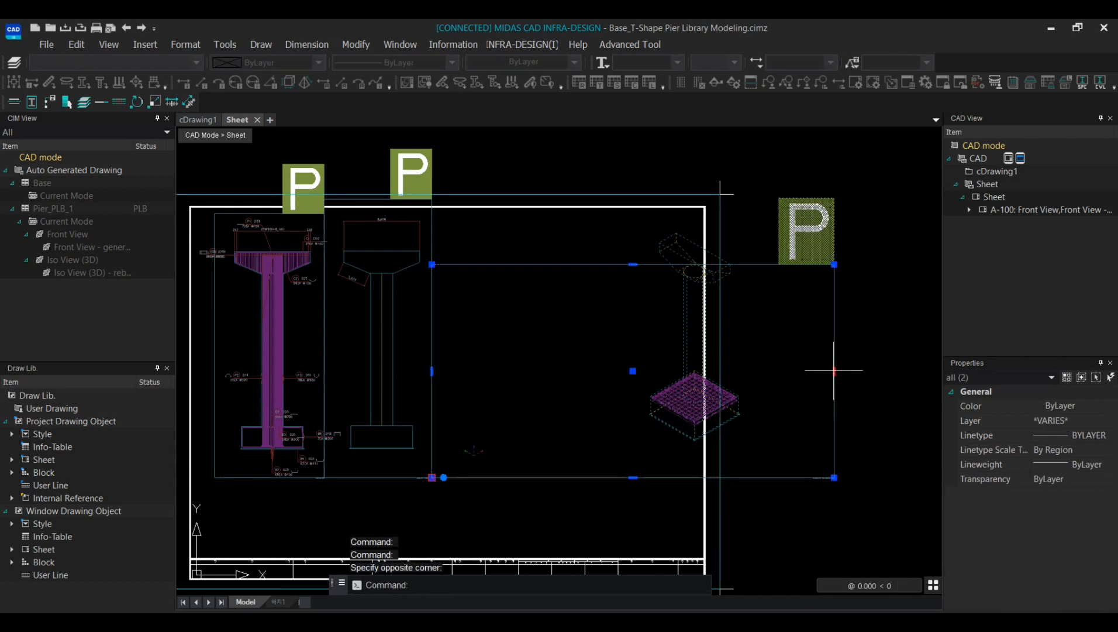
click(633, 371)
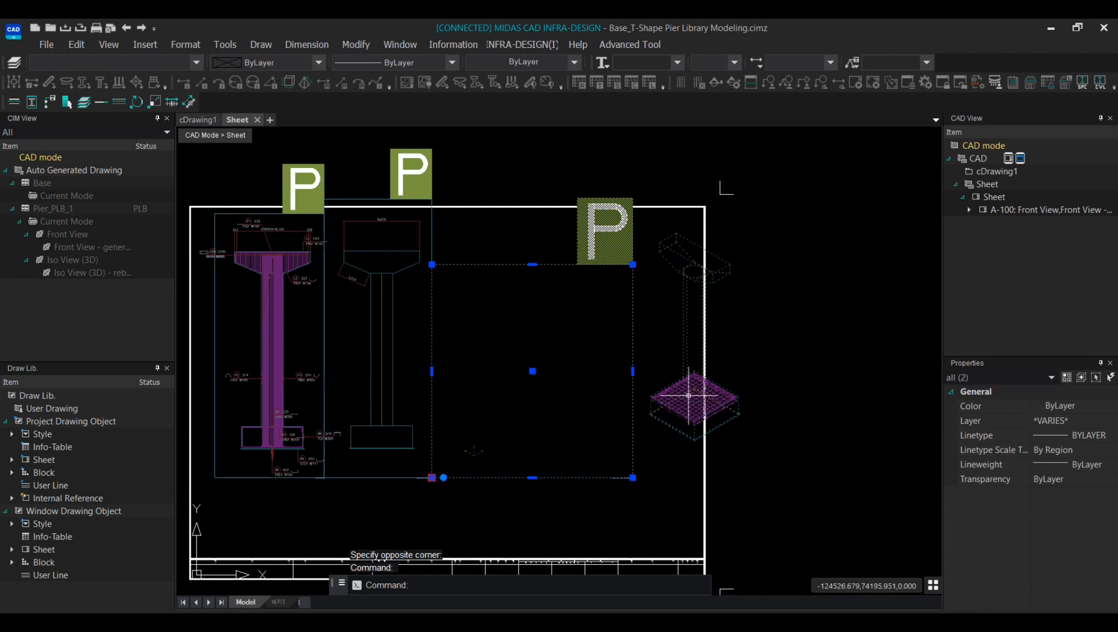
key(Delete)
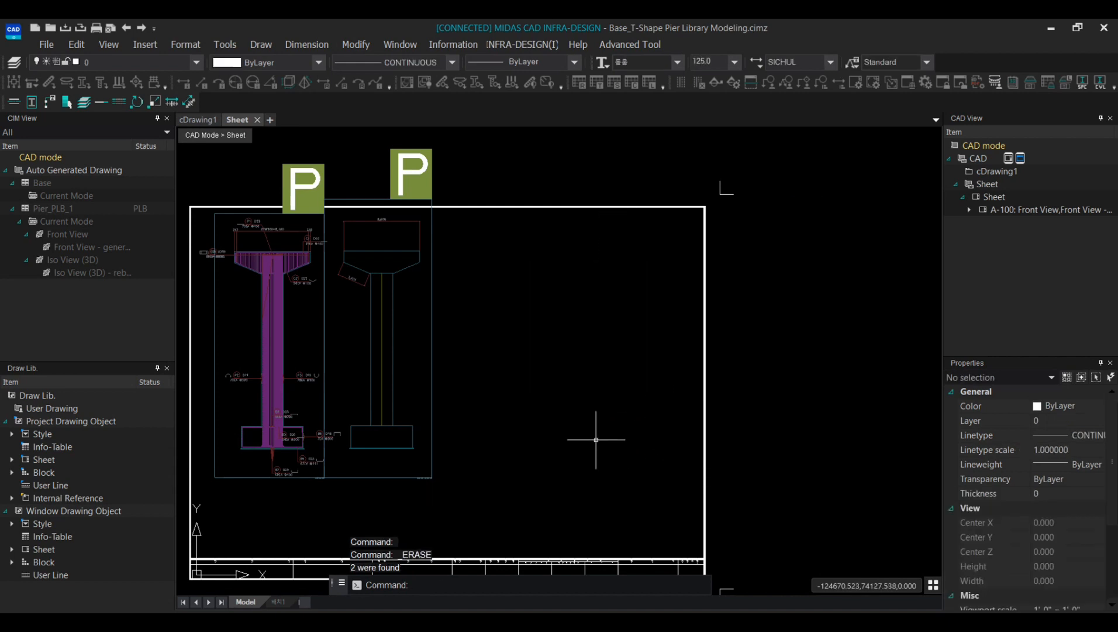
Insert the Iso View (3D) rebar view at the lower-left corner of the first Front View's region
drag(79, 275, 477, 391)
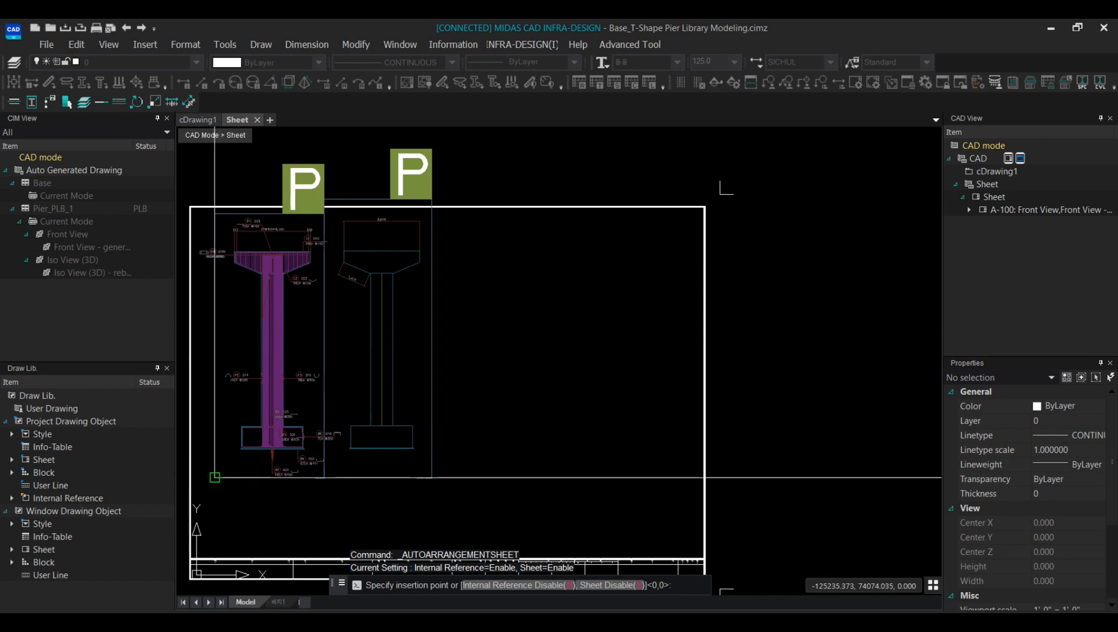
click(218, 477)
key(Escape)
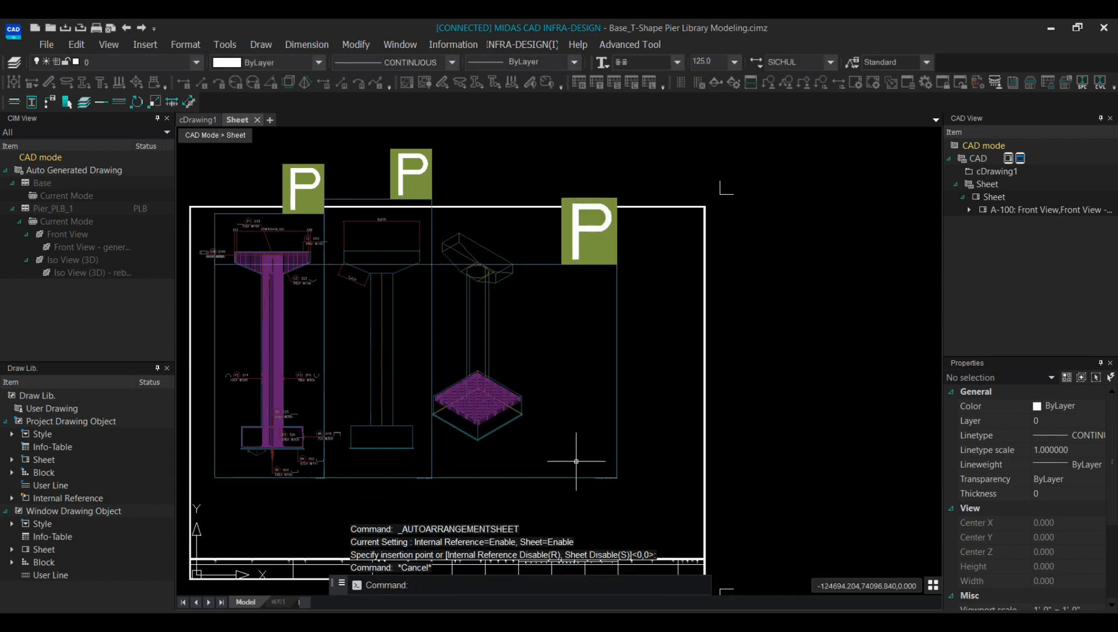
Shrink the Iso View (3D) view region by moving its left edge to the second Front View's right edge
click(631, 461)
click(594, 445)
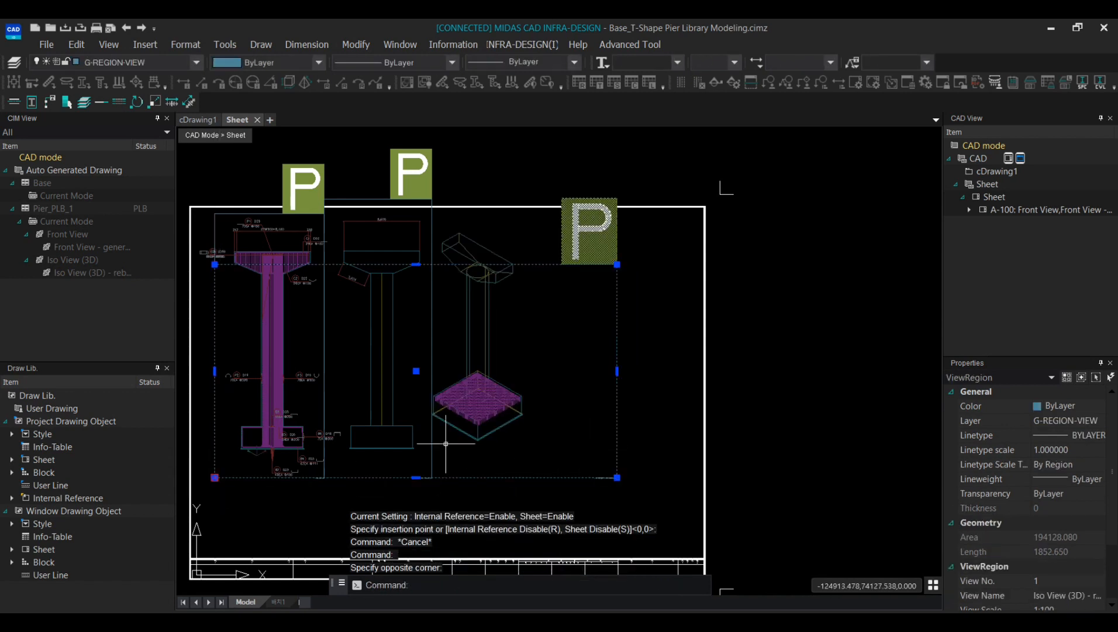
click(215, 370)
key(Escape)
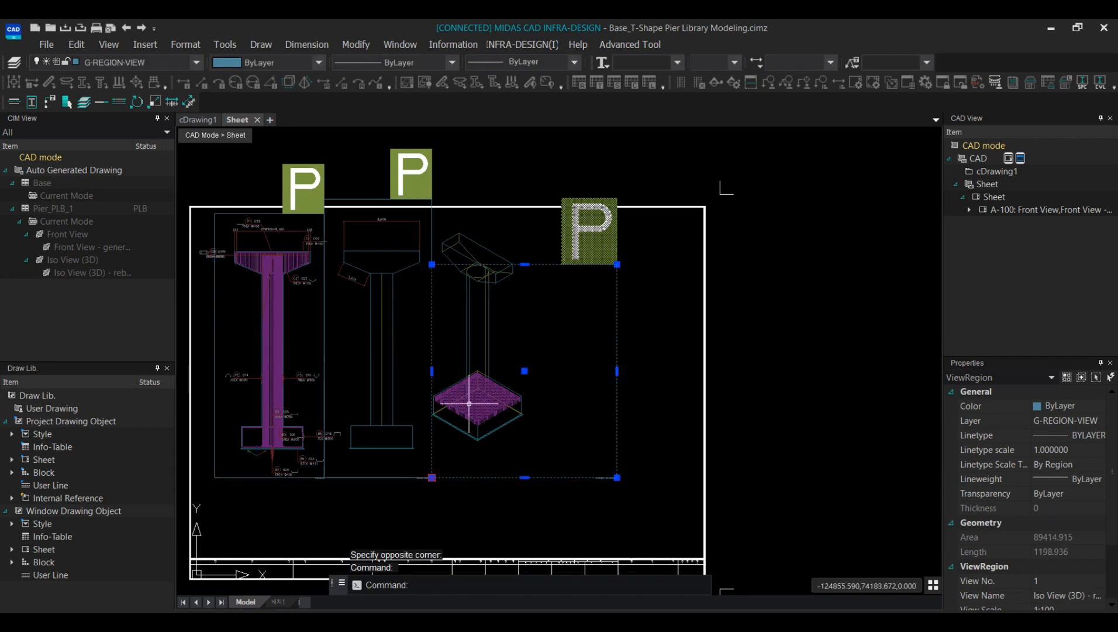
key(Escape)
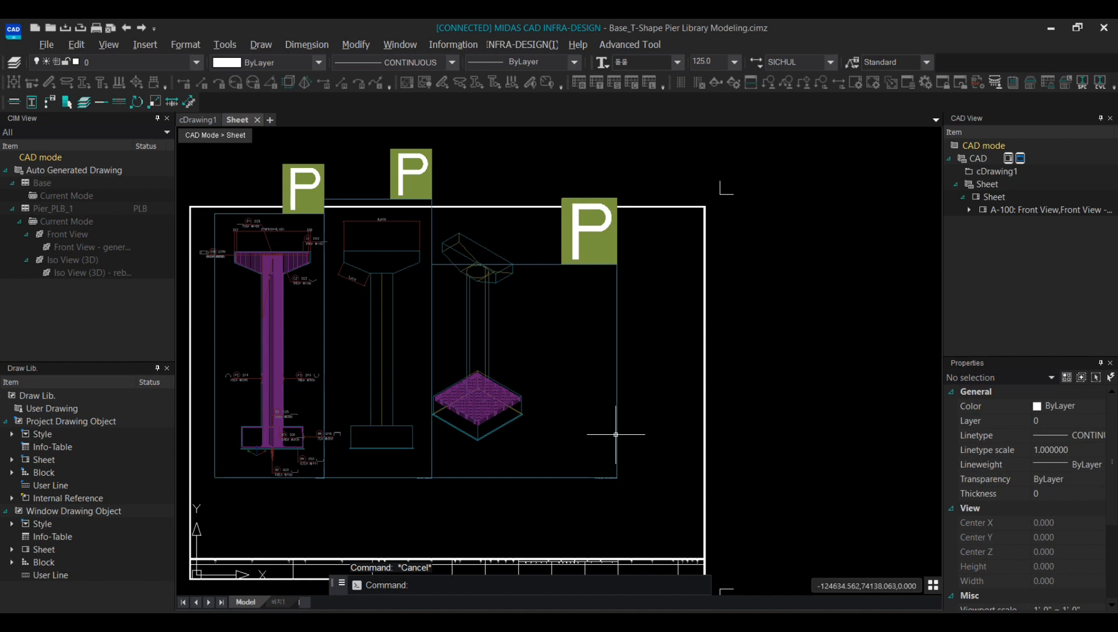
mouse_move(630, 388)
middle_down()
mouse_move(721, 405)
mouse_move(717, 372)
middle_up()
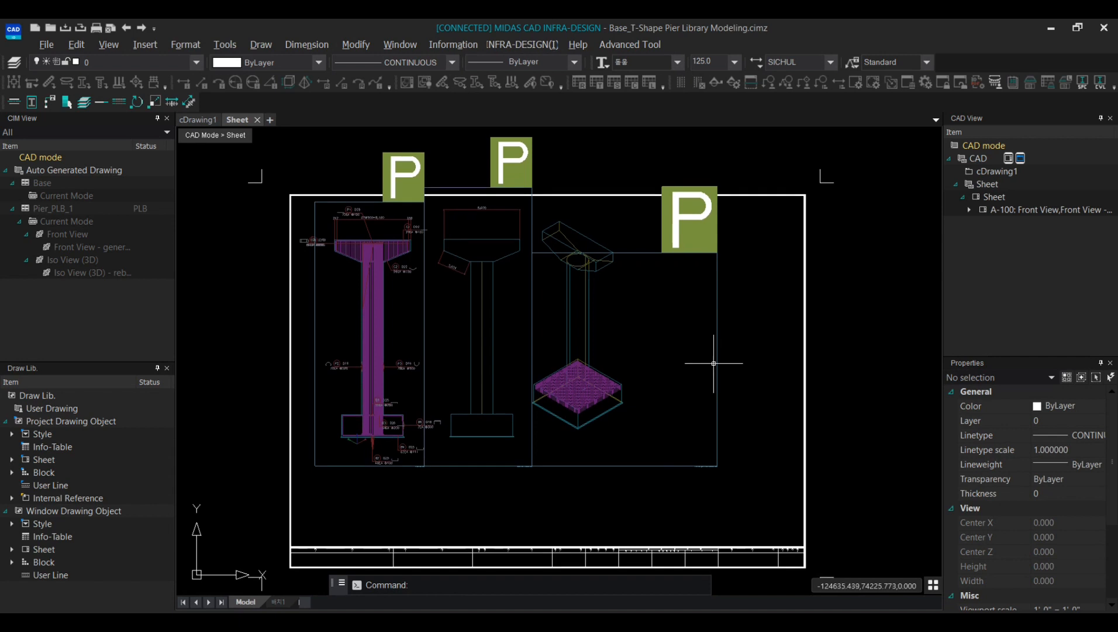